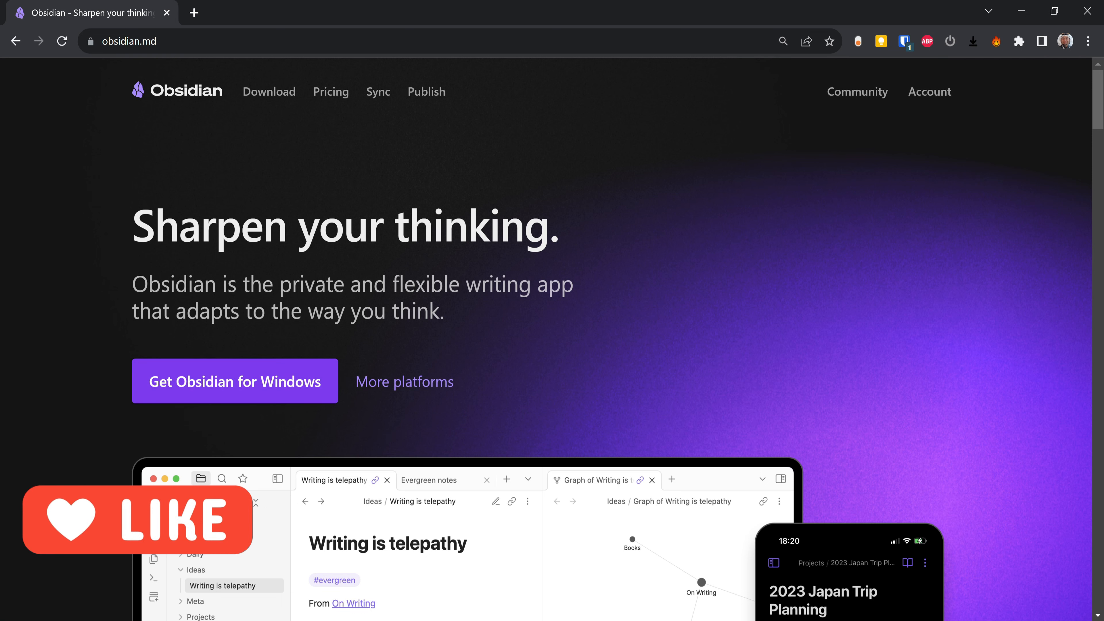
- Download the standard 64-bit Windows installer from Obsidian's download page
{"action": "left_click", "coordinate": [281, 100]}
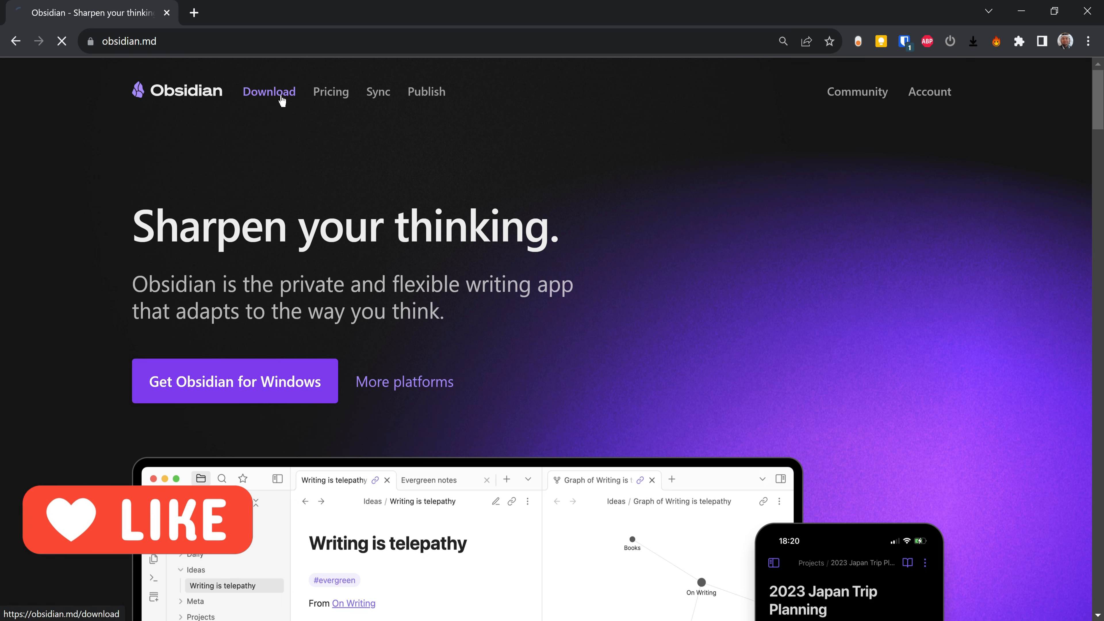
{"action": "scroll", "coordinate": [391, 408], "scroll_direction": "down", "scroll_amount": 5}
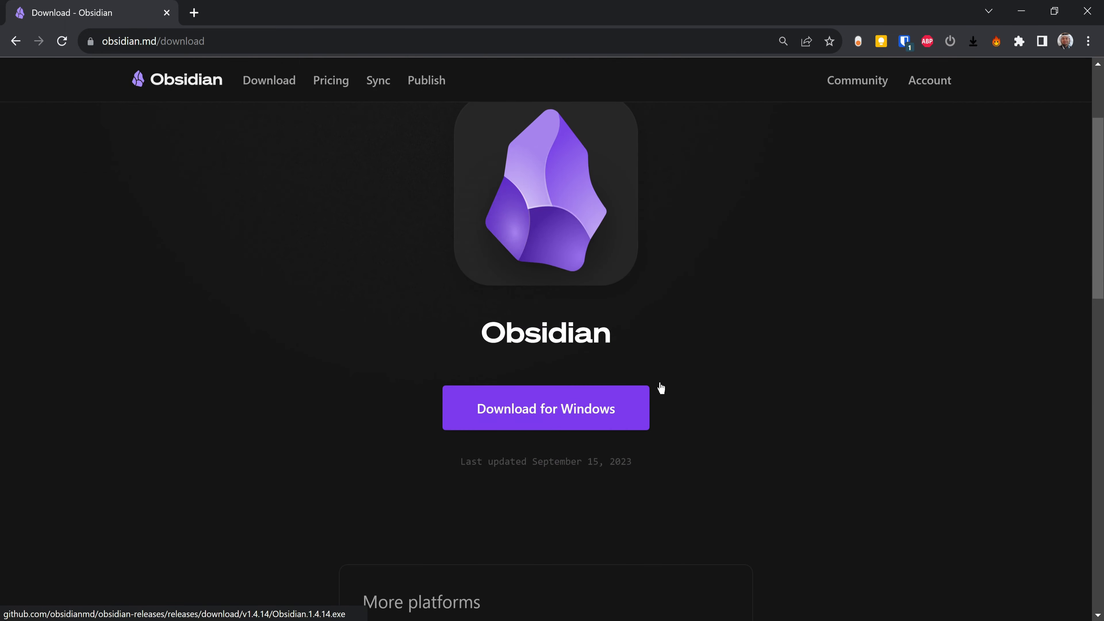
{"action": "scroll", "coordinate": [618, 403], "scroll_direction": "down", "scroll_amount": 1}
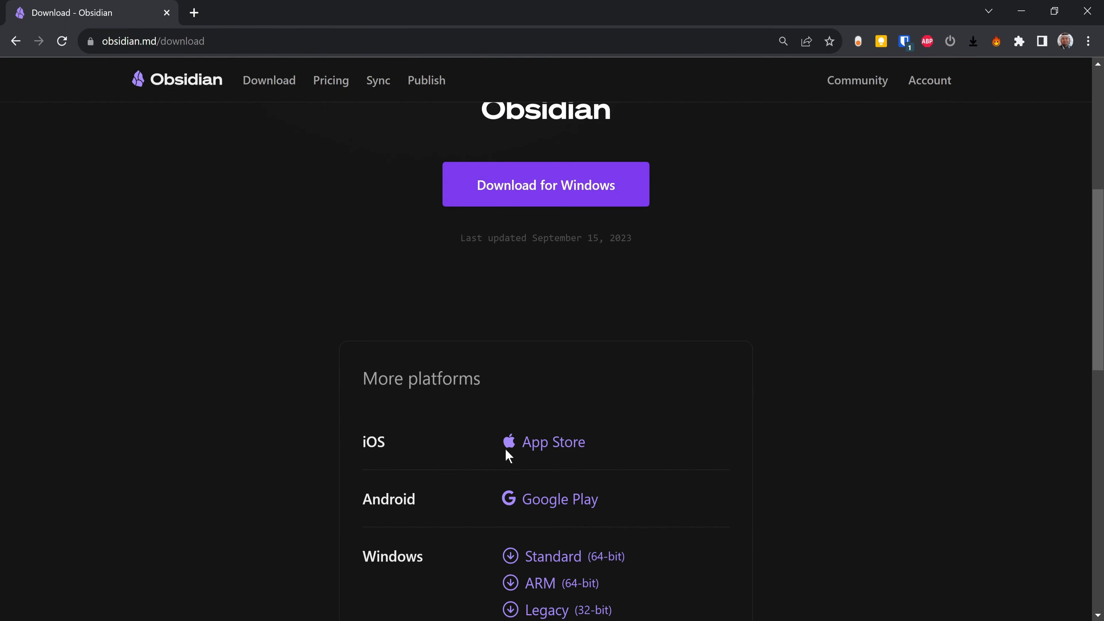
{"action": "scroll", "coordinate": [500, 448], "scroll_direction": "down", "scroll_amount": 1}
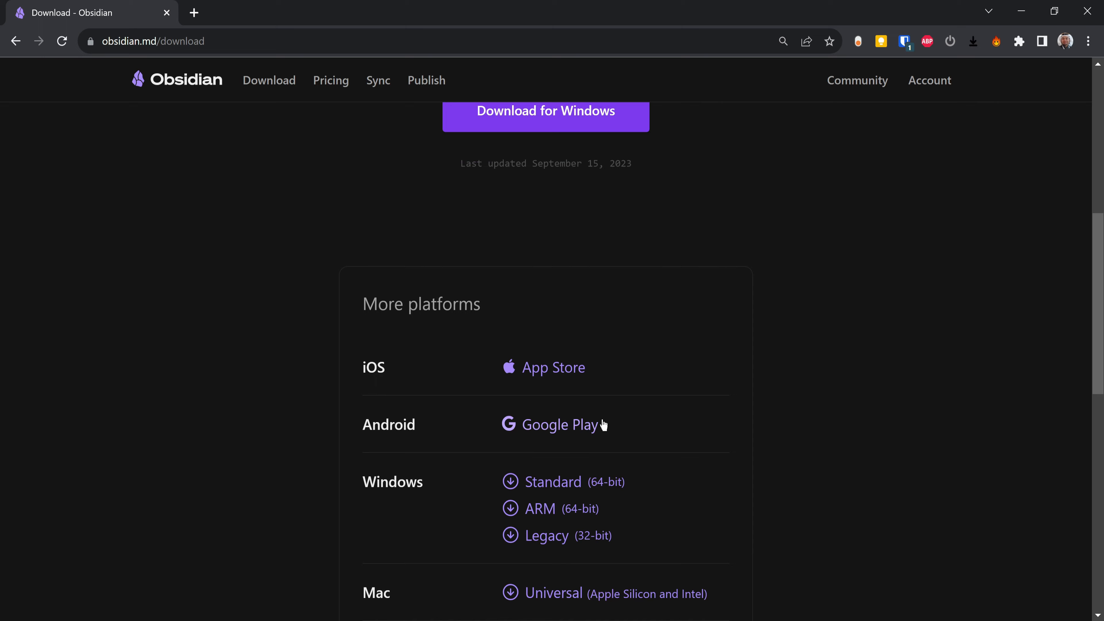
{"action": "scroll", "coordinate": [462, 415], "scroll_direction": "down", "scroll_amount": 1}
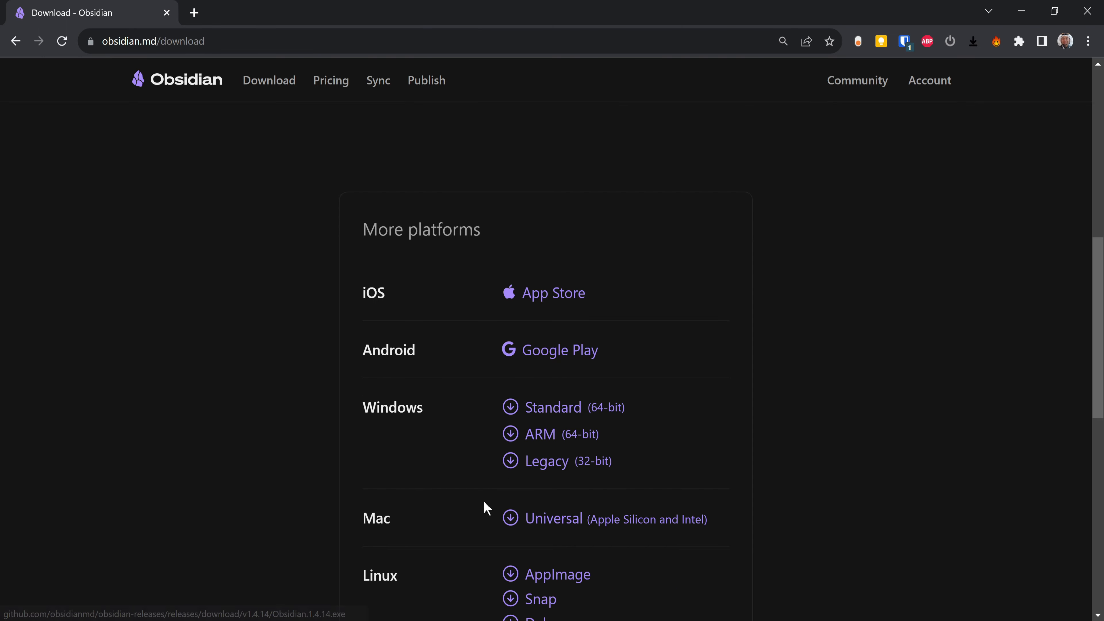
{"action": "scroll", "coordinate": [513, 466], "scroll_direction": "down", "scroll_amount": 2}
{"action": "scroll", "coordinate": [462, 474], "scroll_direction": "down", "scroll_amount": 1}
{"action": "scroll", "coordinate": [465, 189], "scroll_direction": "up", "scroll_amount": 3}
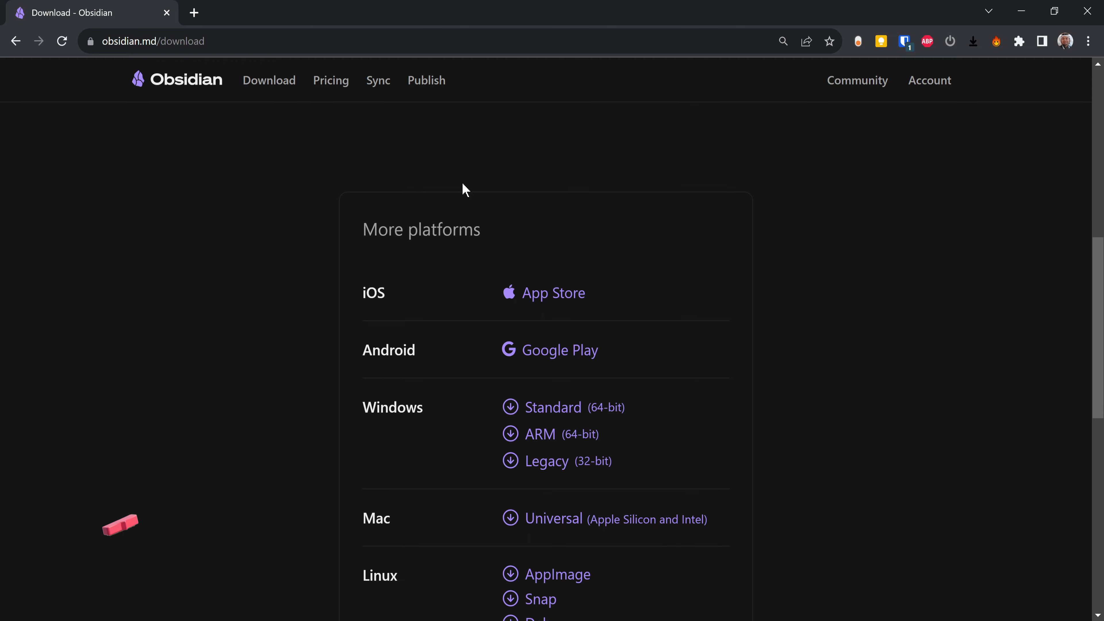
{"action": "scroll", "coordinate": [464, 187], "scroll_direction": "up", "scroll_amount": 1}
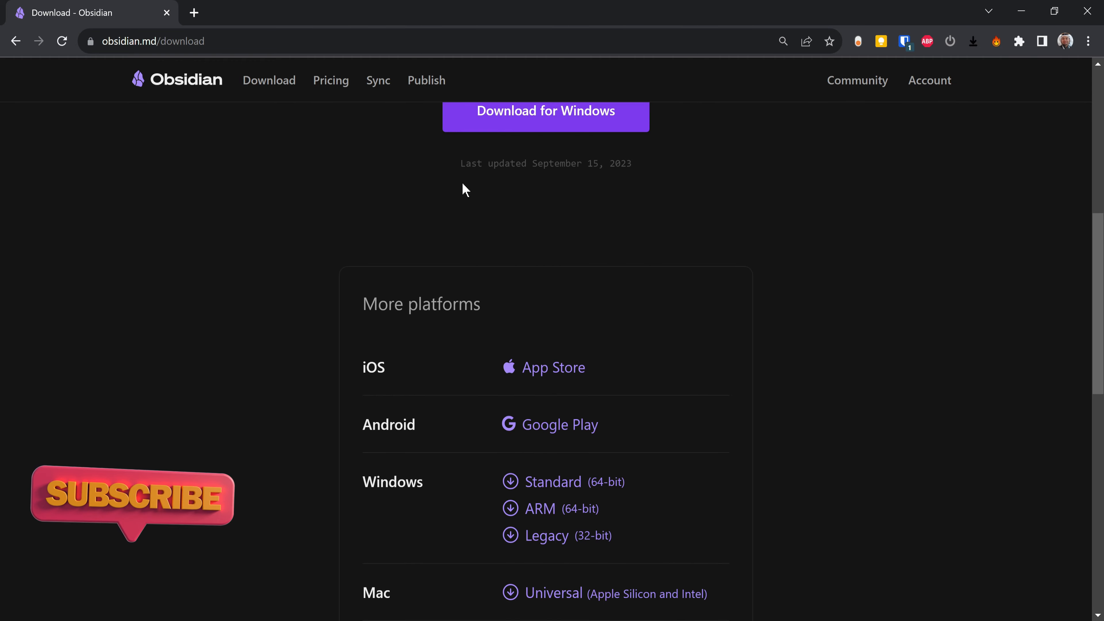
{"action": "scroll", "coordinate": [463, 187], "scroll_direction": "down", "scroll_amount": 1}
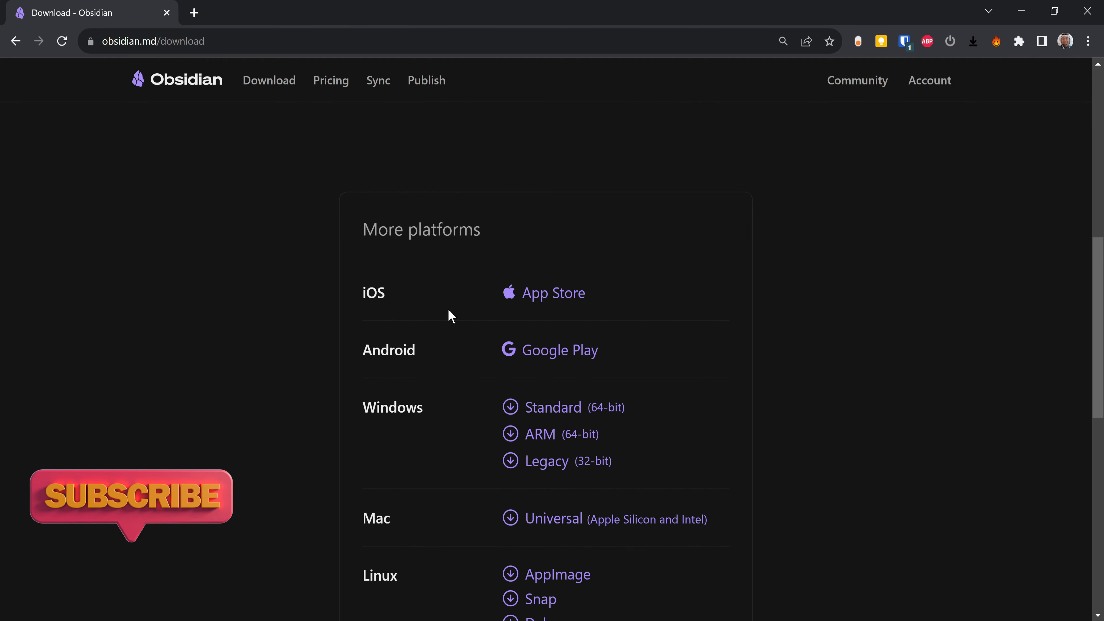
{"action": "left_click", "coordinate": [555, 414]}
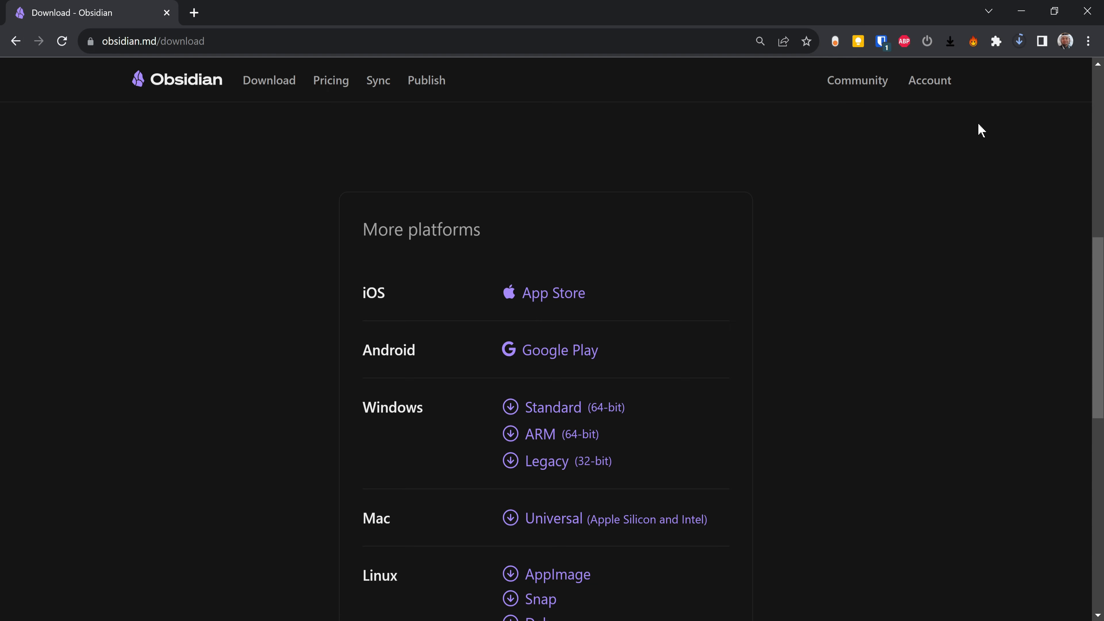
- Launch the downloaded installer Obsidian.1.4.14.exe from the browser's recent downloads
{"action": "left_click", "coordinate": [1019, 43]}
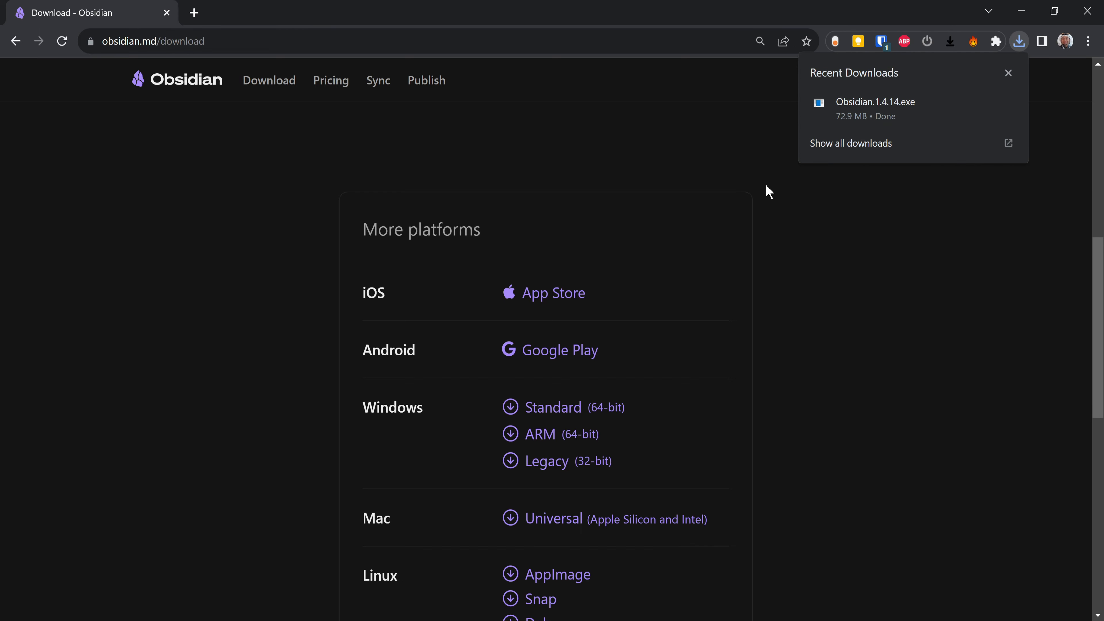
{"action": "mouse_move", "coordinate": [879, 114]}
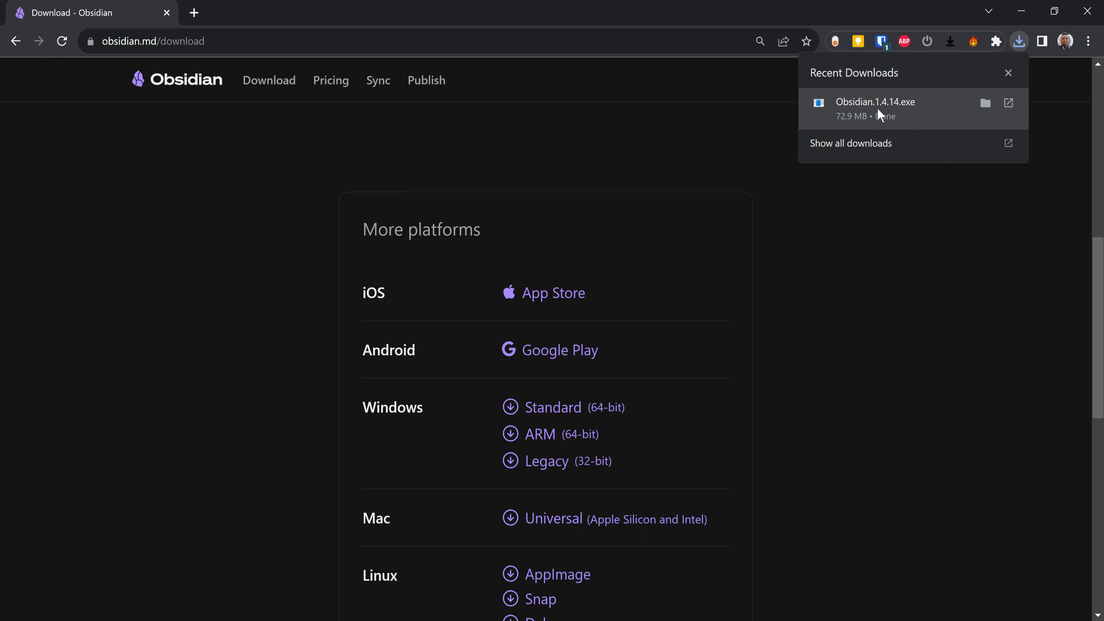
{"action": "left_click", "coordinate": [907, 118]}
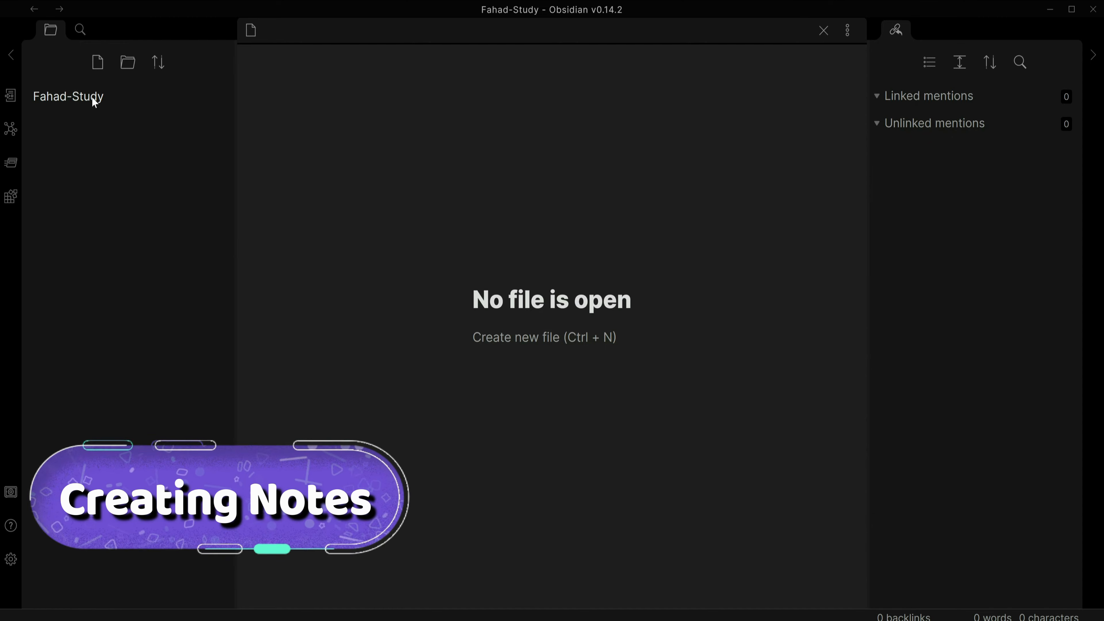
- Create a new note in the vault and title it "Basics of Data Science"
{"action": "left_click", "coordinate": [99, 65]}
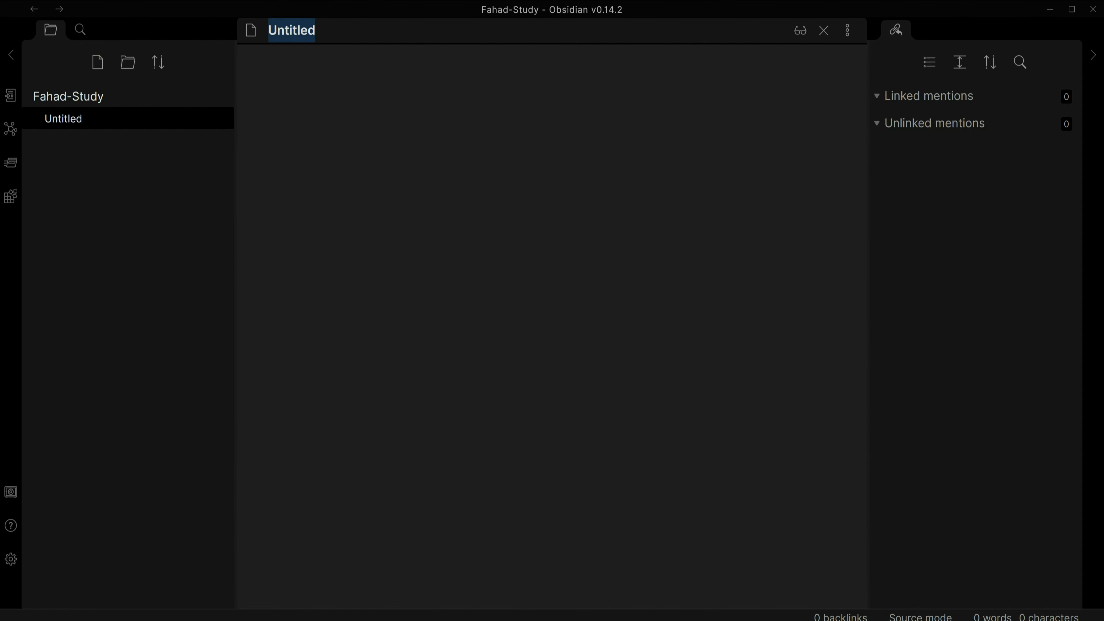
{"action": "type", "text": "B"}
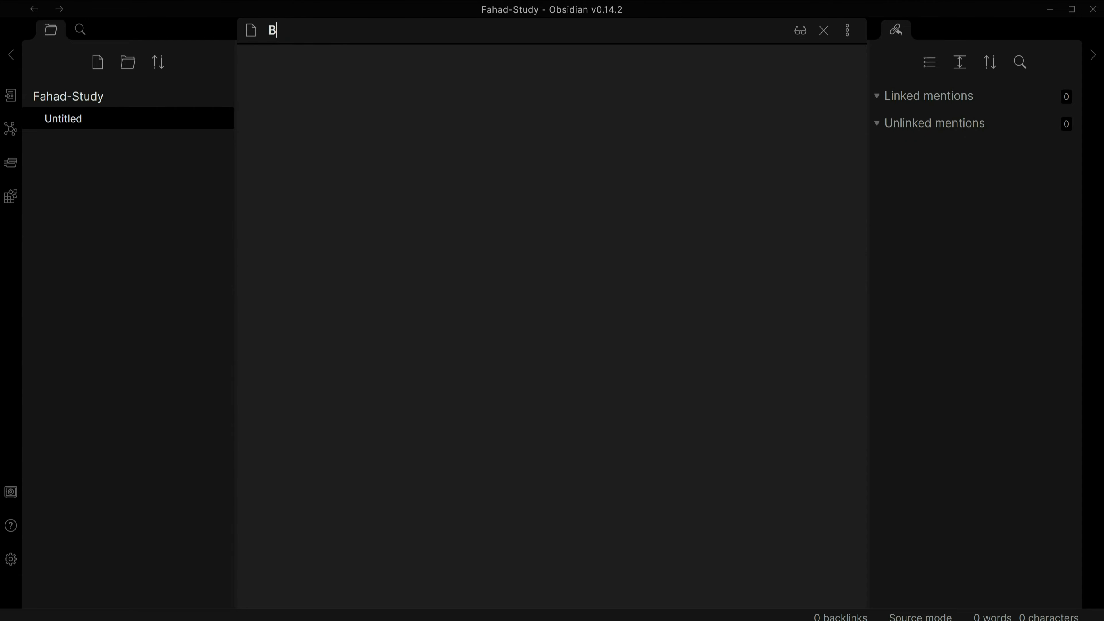
{"action": "type", "text": "asics of Data Scie"}
{"action": "key", "text": "BackSpace"}
{"action": "key", "text": "BackSpace"}
{"action": "type", "text": "ience"}
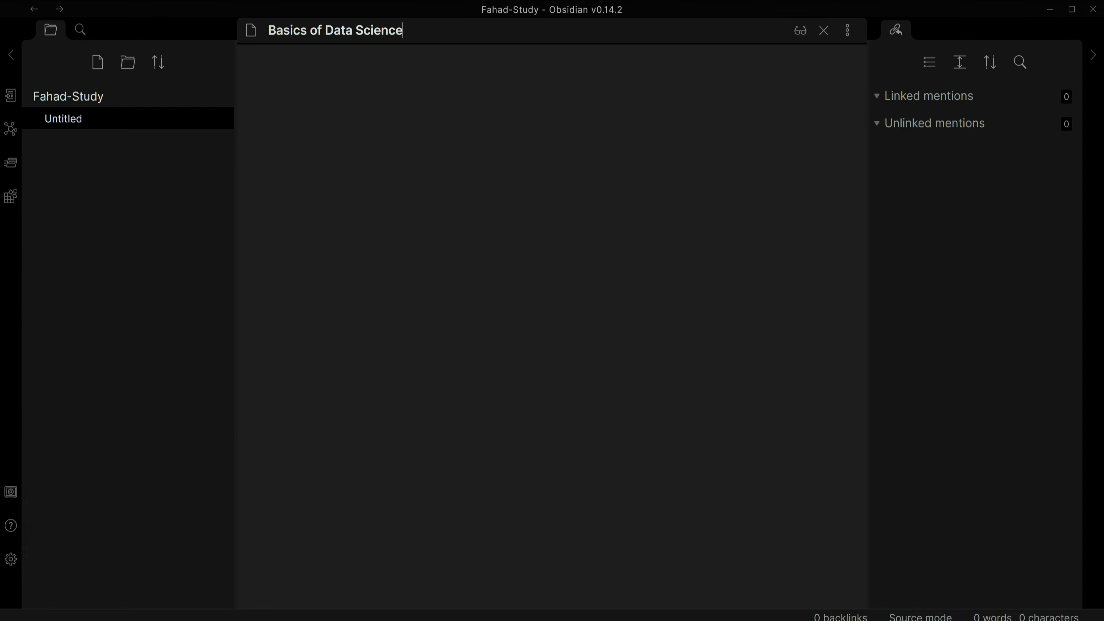
{"action": "key", "text": "Return"}
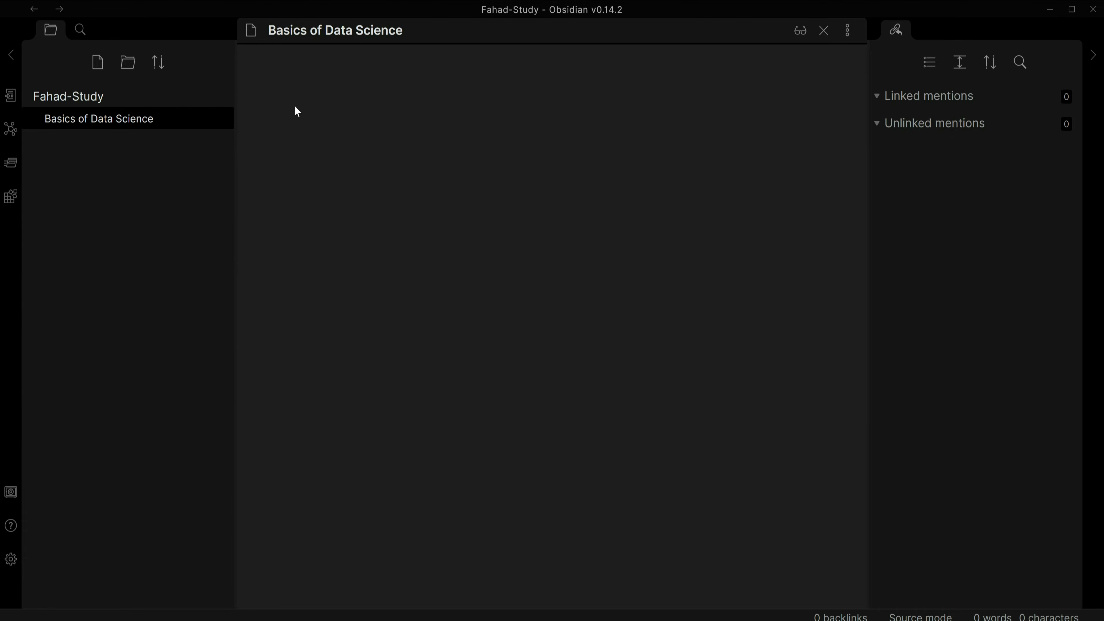
- Write "in Data Science we have Machine Learning and Deep Learning" in the body of the Basics of Data Science note
{"action": "type", "text": "in Data"}
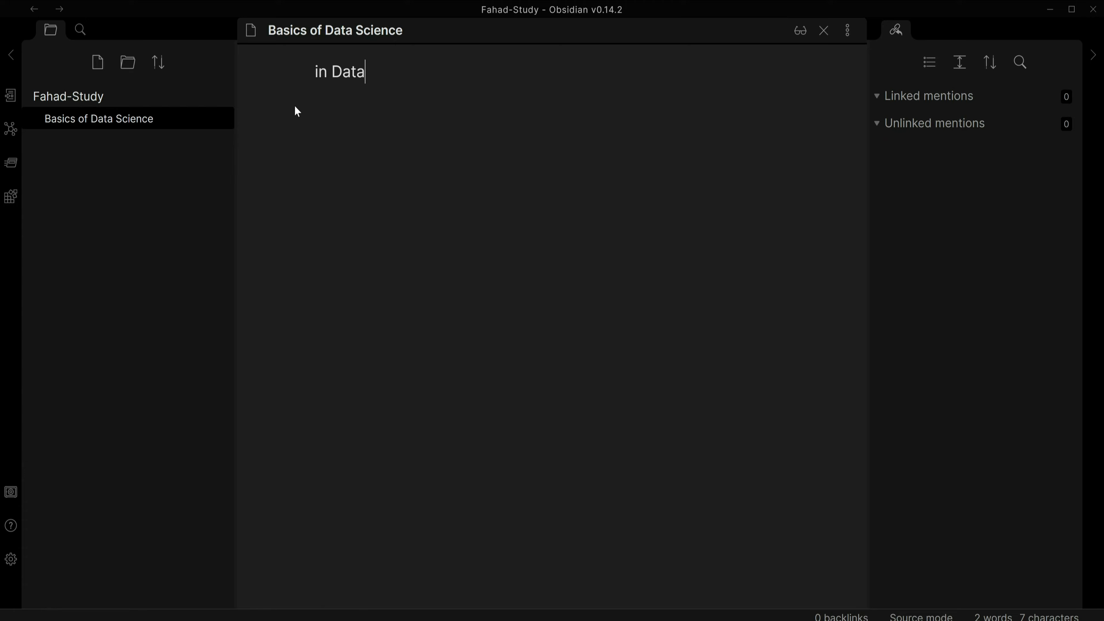
{"action": "type", "text": " Science we have"}
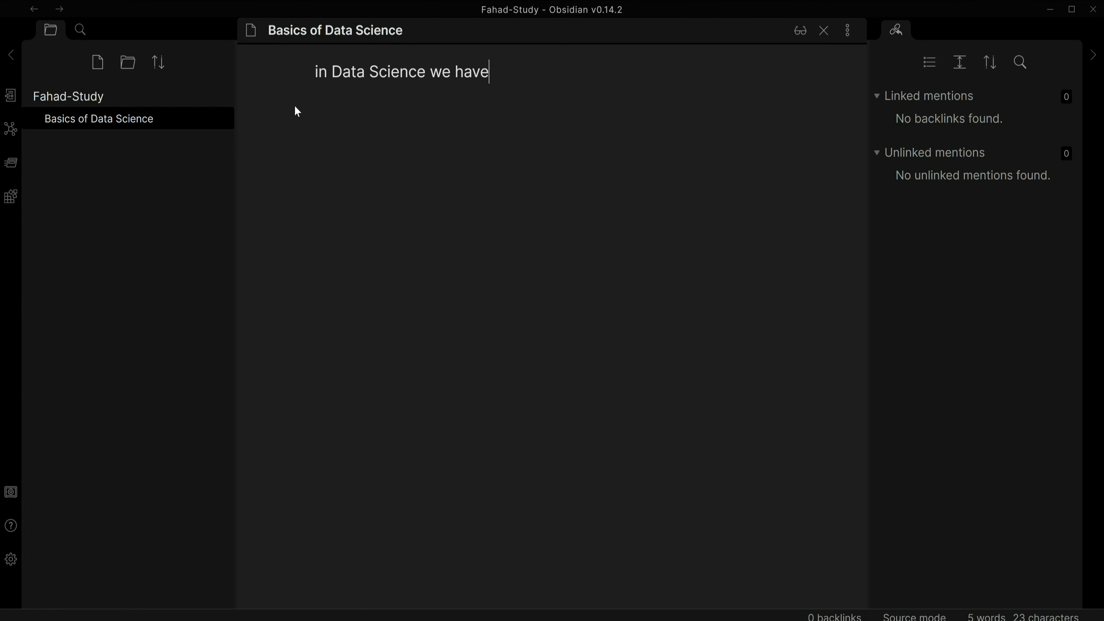
{"action": "type", "text": " Machine LEar"}
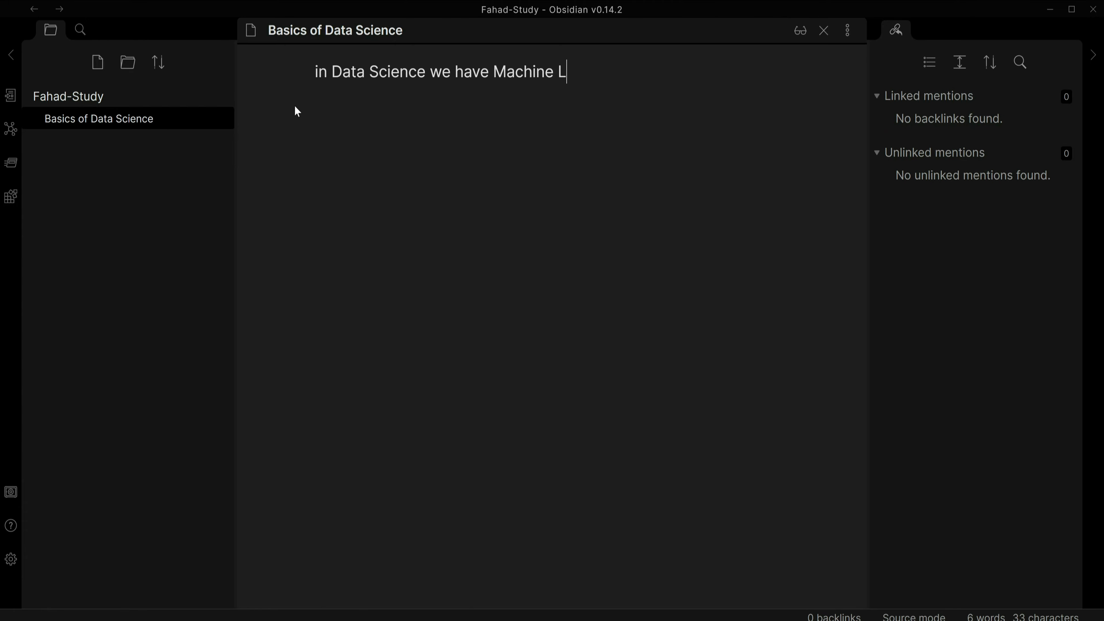
{"action": "key", "text": "BackSpace"}
{"action": "key", "text": "BackSpace"}
{"action": "type", "text": "a"}
{"action": "key", "text": "BackSpace"}
{"action": "key", "text": "BackSpace"}
{"action": "type", "text": "ean"}
{"action": "key", "text": "BackSpace"}
{"action": "type", "text": "rning and D"}
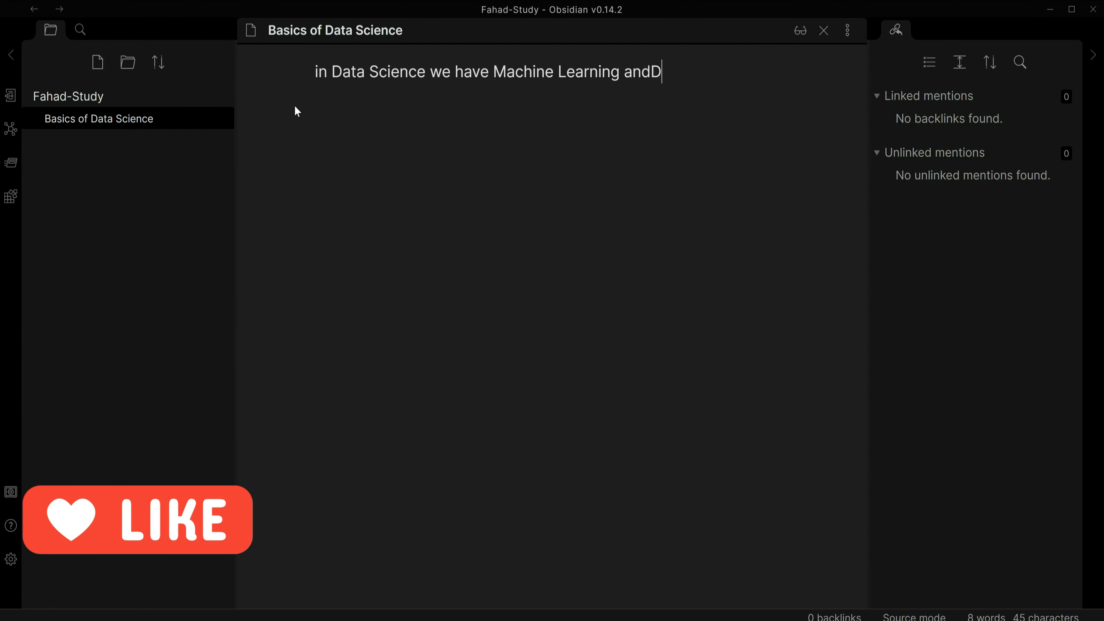
{"action": "type", "text": "eep Learning"}
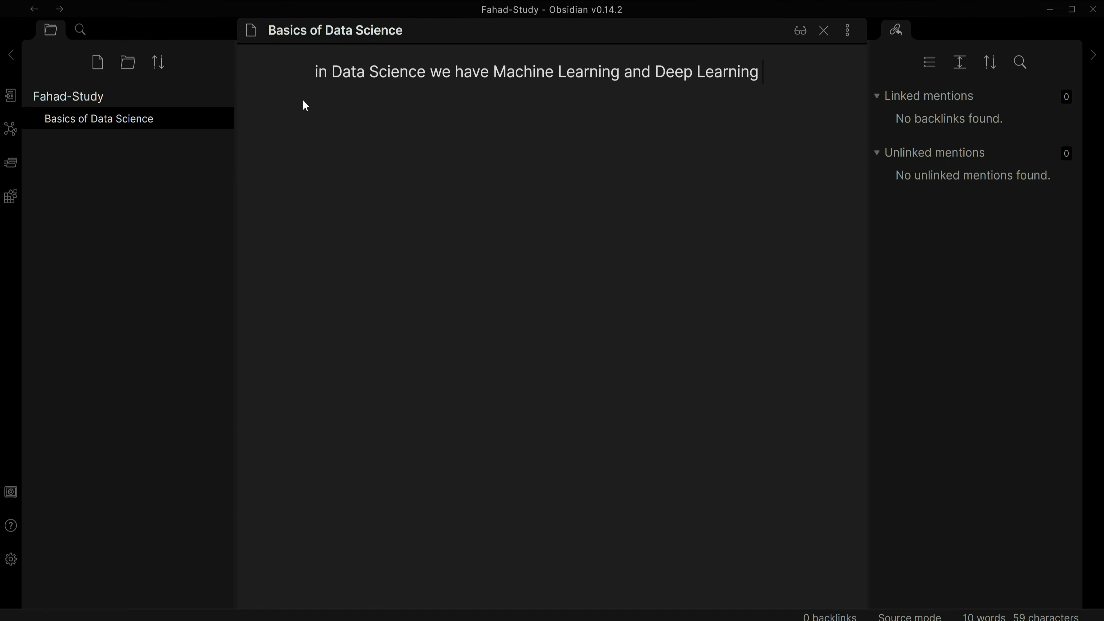
{"action": "left_click_drag", "start_coordinate": [332, 72], "coordinate": [425, 72]}
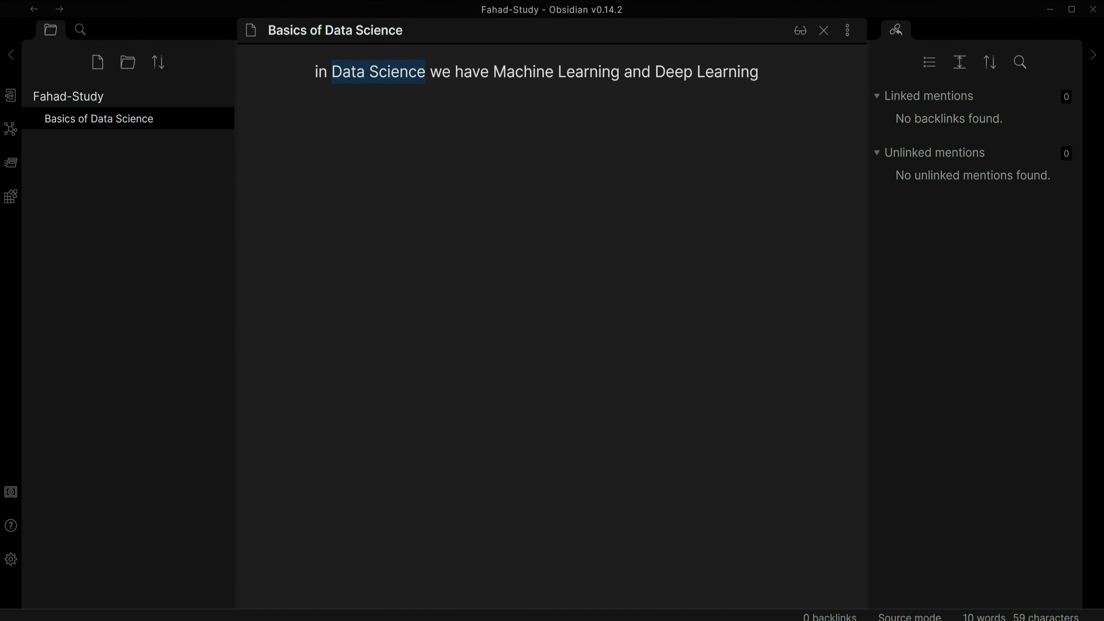
{"action": "left_click_drag", "start_coordinate": [493, 72], "coordinate": [611, 72]}
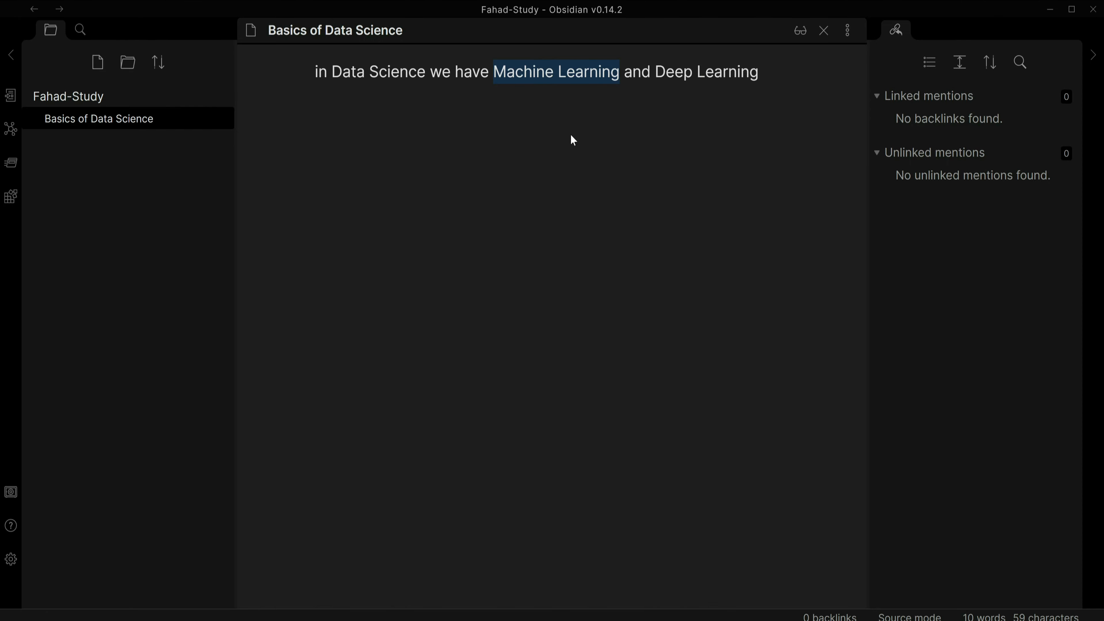
{"action": "left_click_drag", "start_coordinate": [494, 72], "coordinate": [619, 71]}
{"action": "left_click", "coordinate": [394, 109]}
{"action": "left_click_drag", "start_coordinate": [332, 72], "coordinate": [425, 73]}
{"action": "left_click_drag", "start_coordinate": [493, 72], "coordinate": [749, 72]}
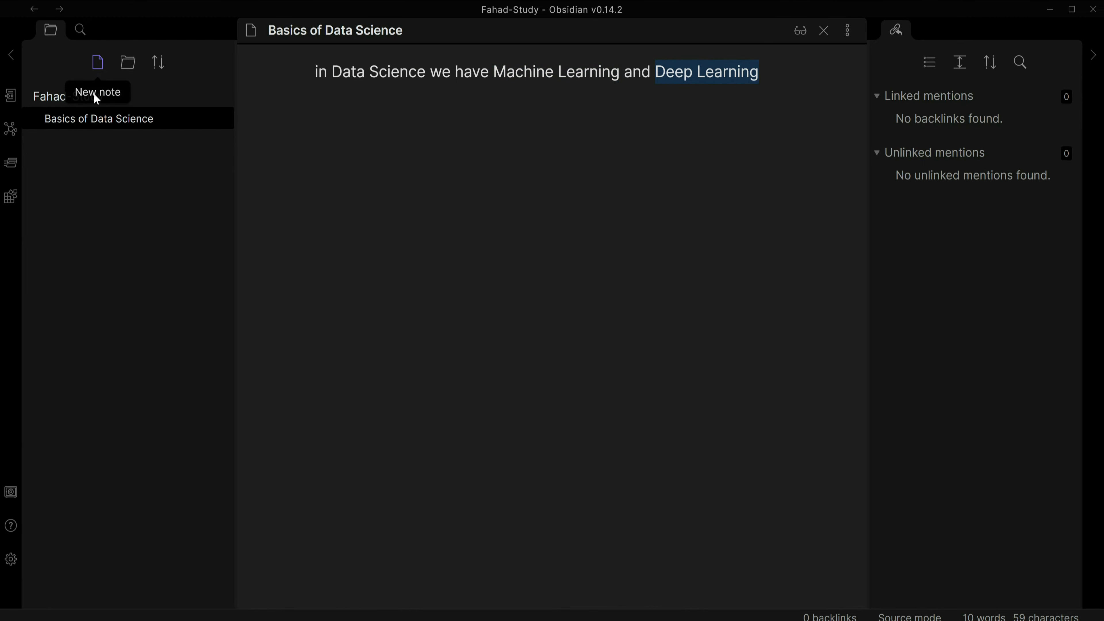
{"action": "left_click", "coordinate": [96, 65]}
{"action": "type", "text": "Data"}
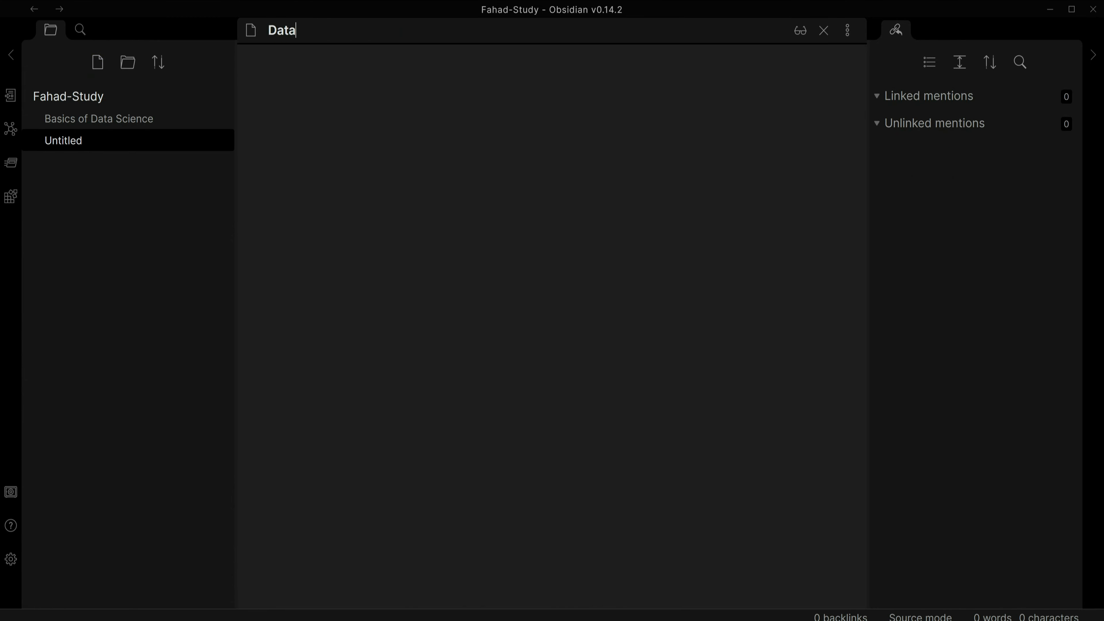
{"action": "key", "text": "Return"}
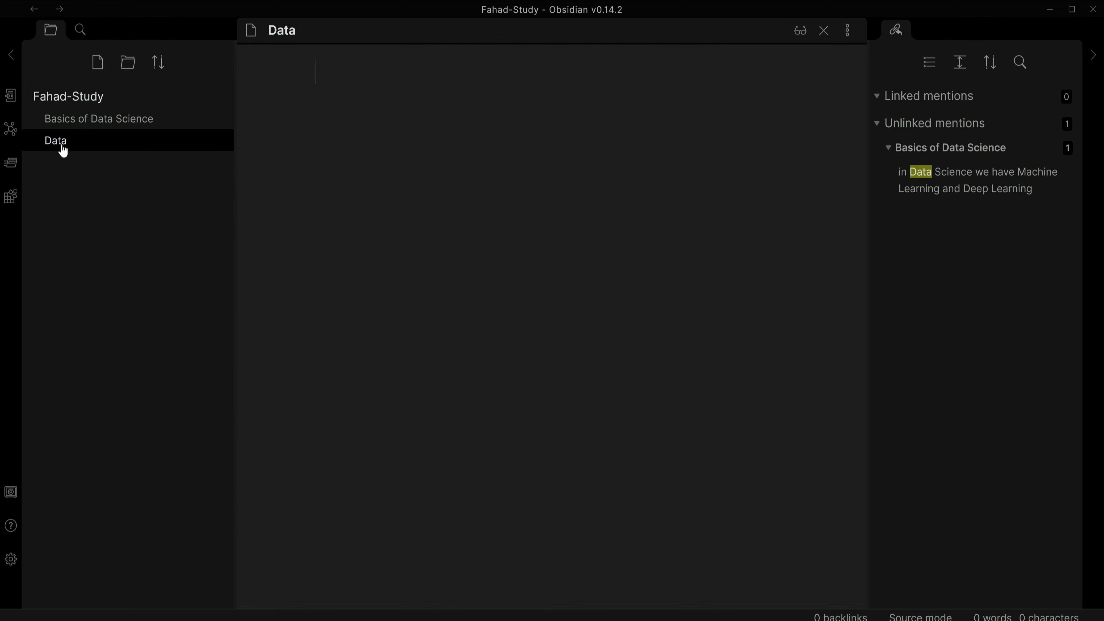
{"action": "right_click", "coordinate": [61, 147]}
{"action": "left_click", "coordinate": [114, 187]}
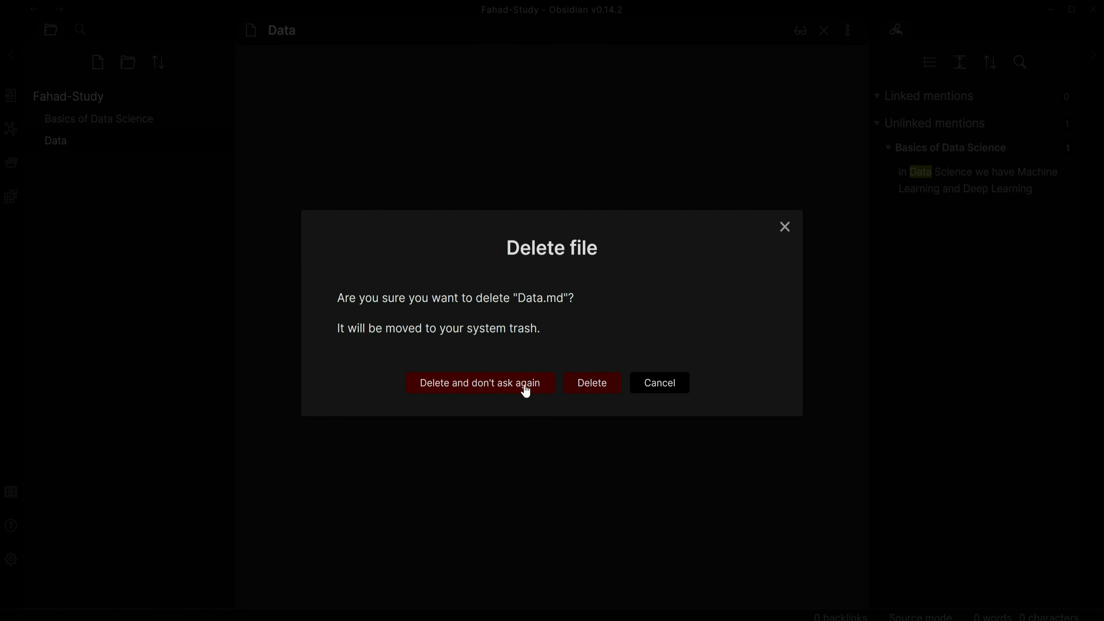
{"action": "left_click", "coordinate": [588, 385]}
- Open the Basics of Data Science note and turn "Data Science" into an internal link with double square brackets
{"action": "left_click", "coordinate": [91, 122]}
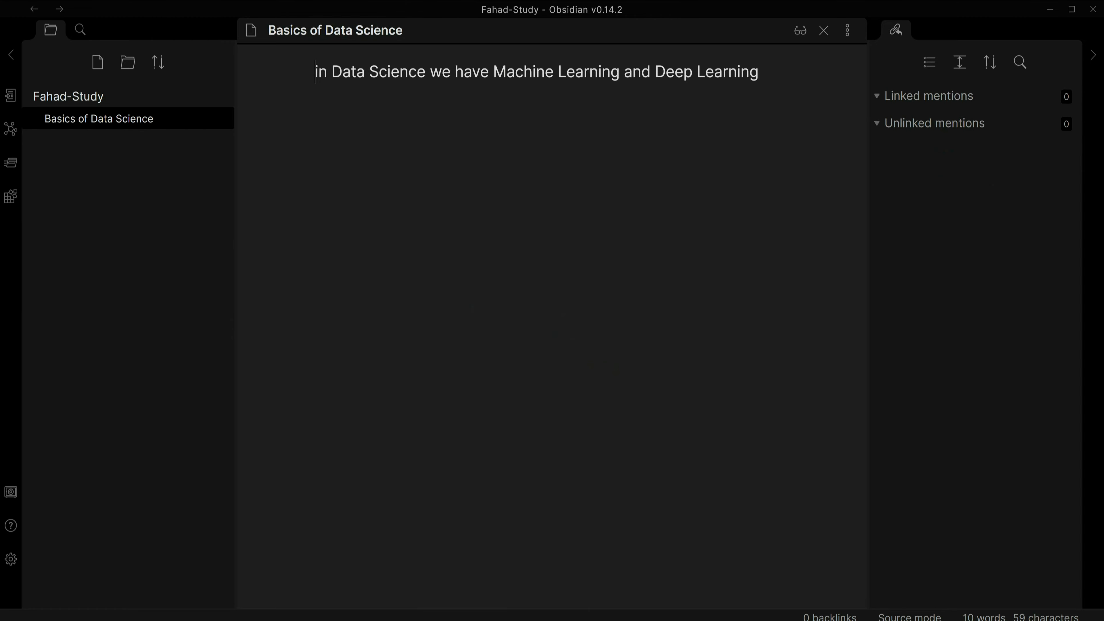
{"action": "left_click_drag", "start_coordinate": [331, 72], "coordinate": [426, 72]}
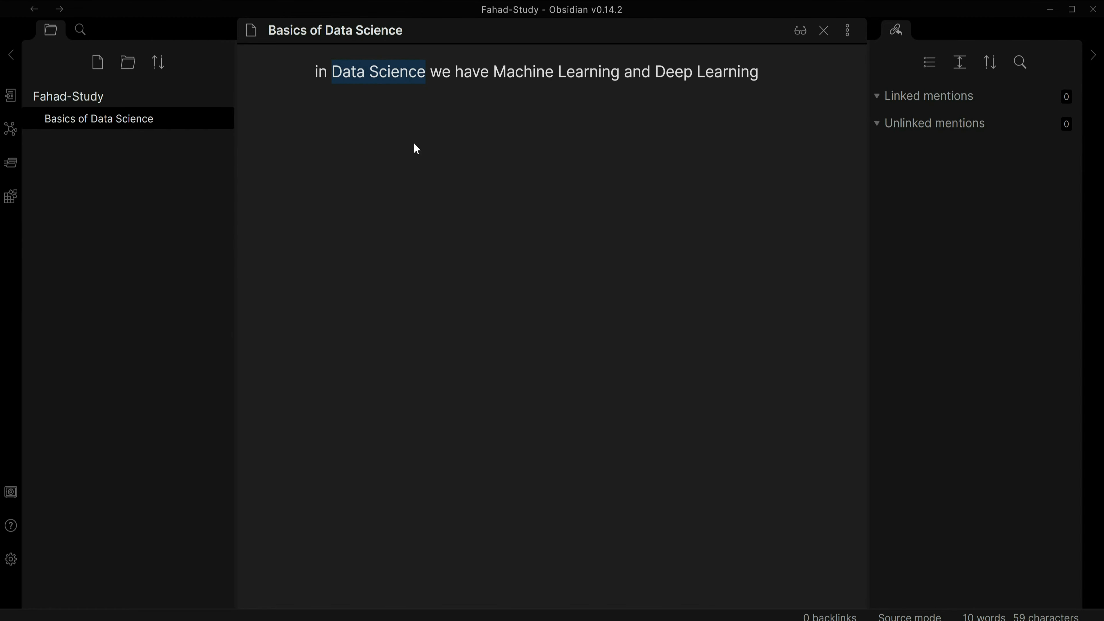
{"action": "type", "text": "["}
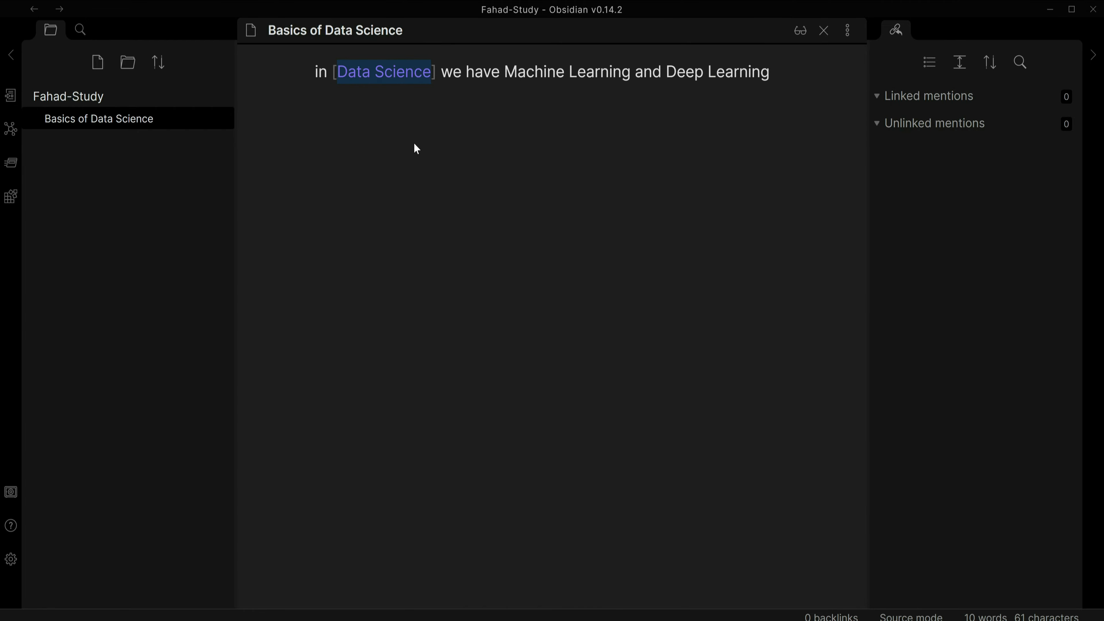
{"action": "type", "text": "["}
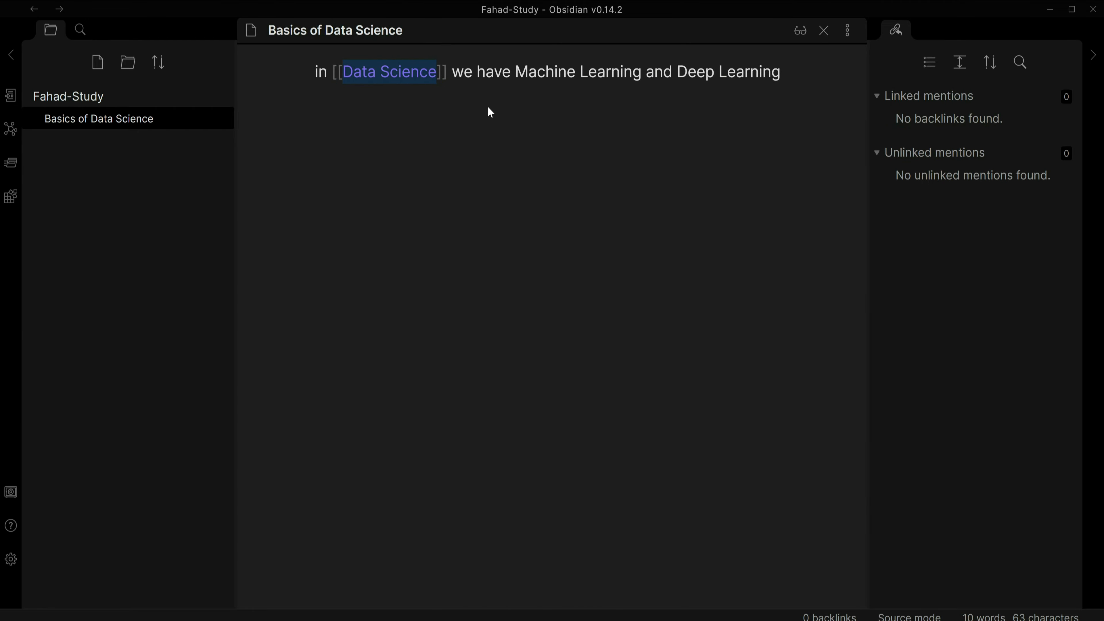
- Turn "Machine Learning" and "Deep Learning" in the Basics of Data Science note into internal links with double square brackets
{"action": "left_click_drag", "start_coordinate": [515, 73], "coordinate": [632, 72]}
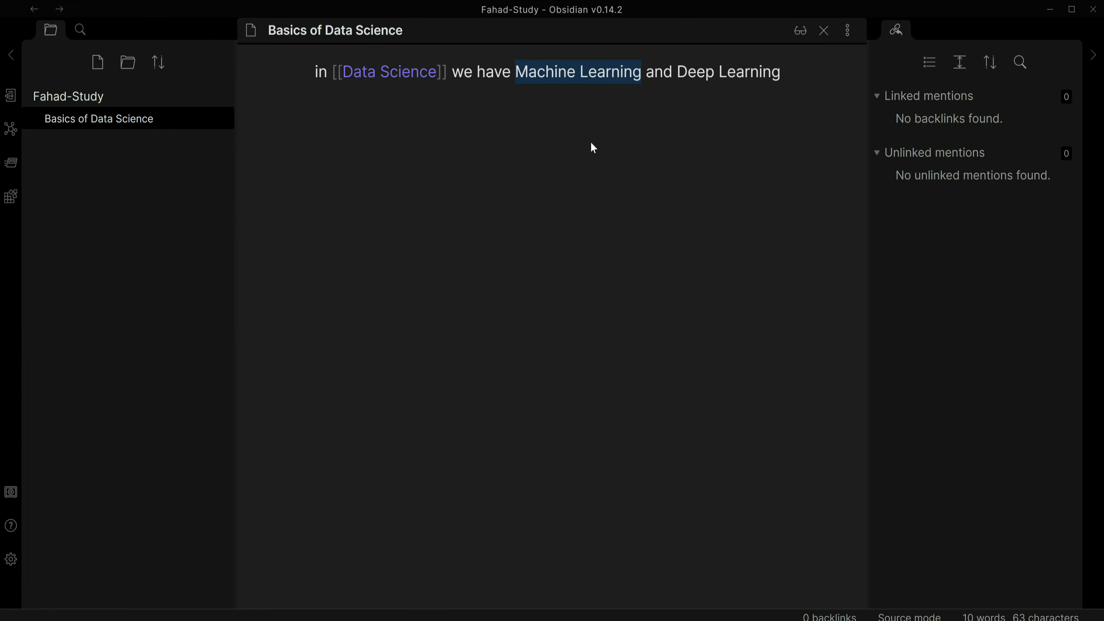
{"action": "type", "text": "[["}
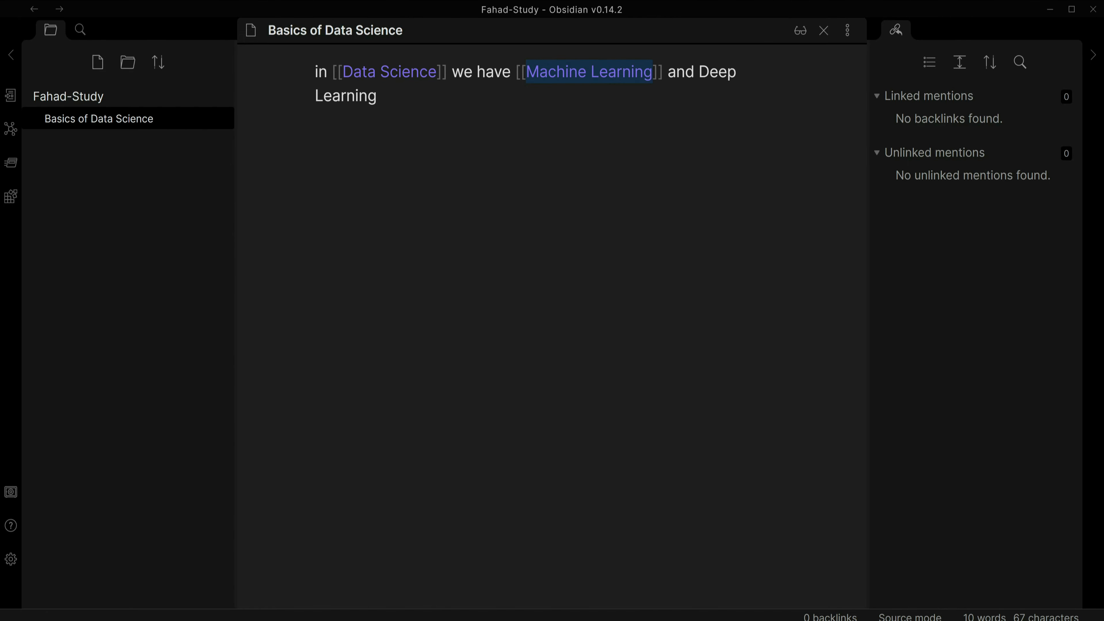
{"action": "left_click_drag", "start_coordinate": [698, 71], "coordinate": [431, 131]}
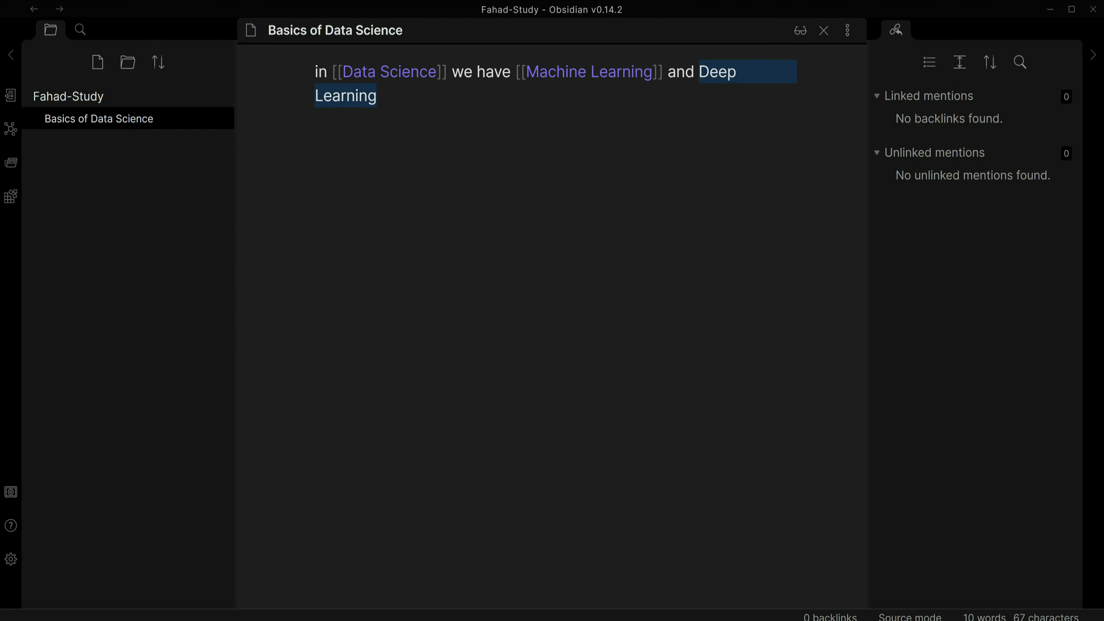
{"action": "type", "text": "["}
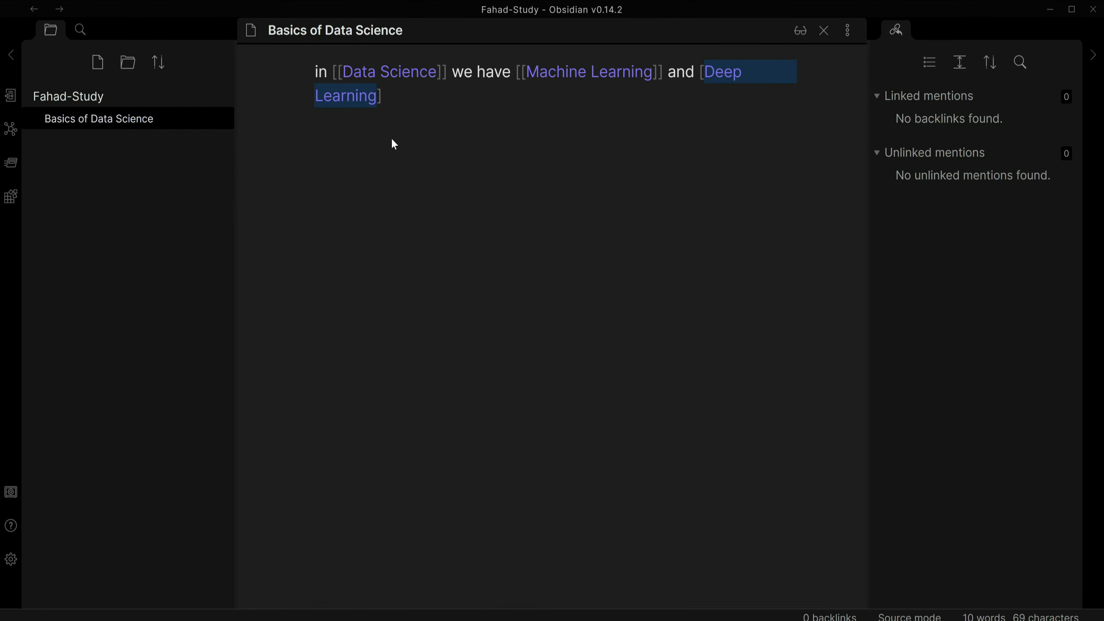
{"action": "type", "text": "["}
{"action": "left_click", "coordinate": [404, 126]}
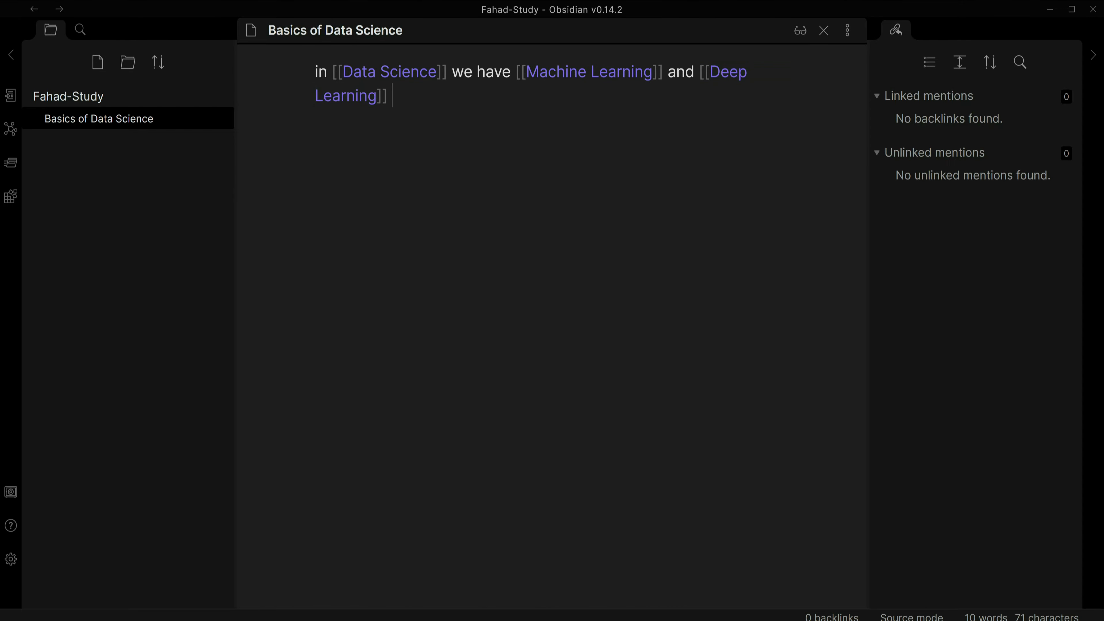
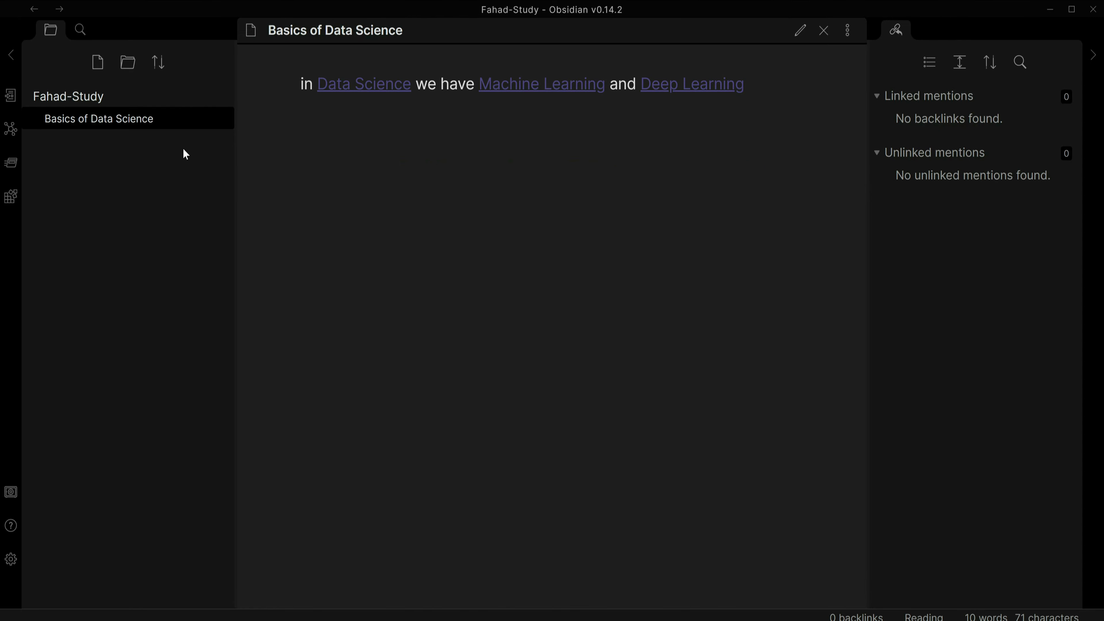
- Create the Data Science, Machine Learning and Deep Learning notes by following their links from the reading view of Basics of Data Science
{"action": "left_click", "coordinate": [344, 89]}
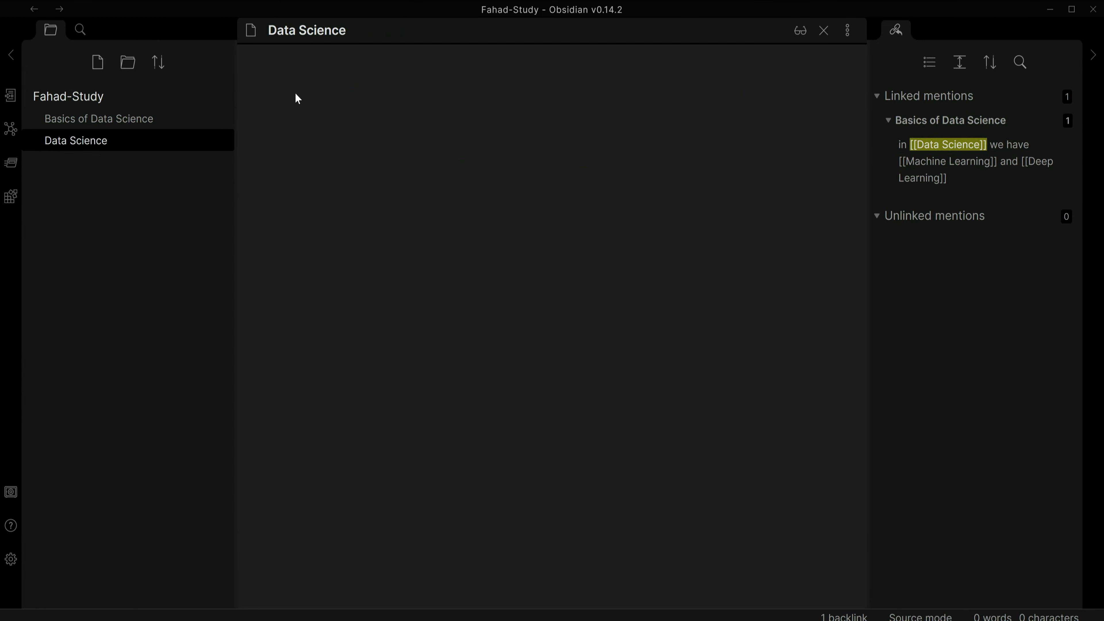
{"action": "left_click_drag", "start_coordinate": [346, 30], "coordinate": [268, 31]}
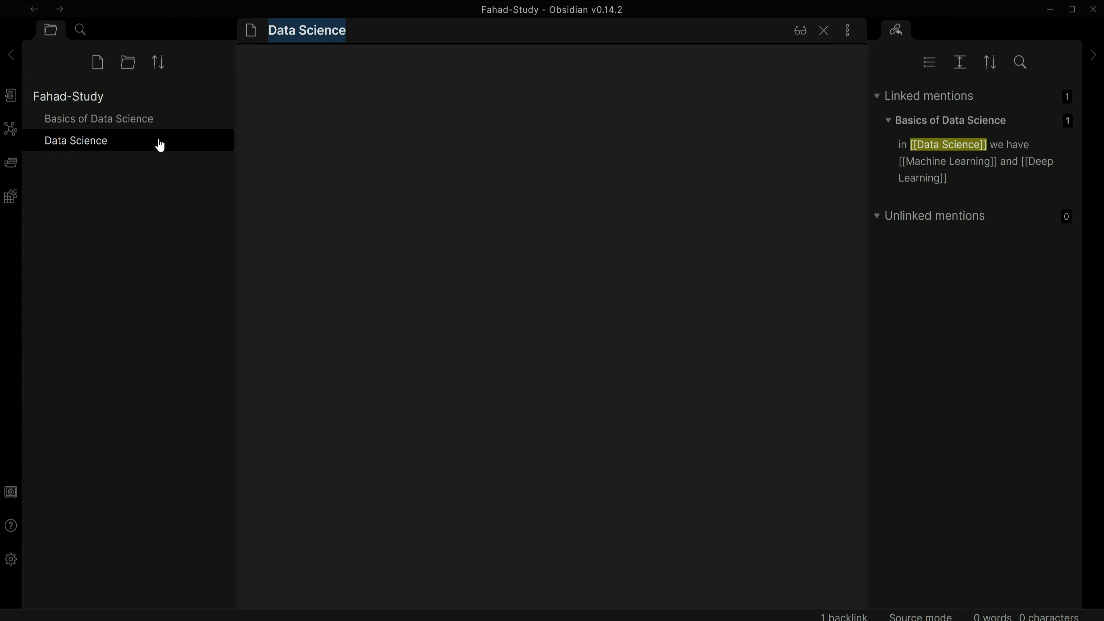
{"action": "left_click", "coordinate": [93, 121]}
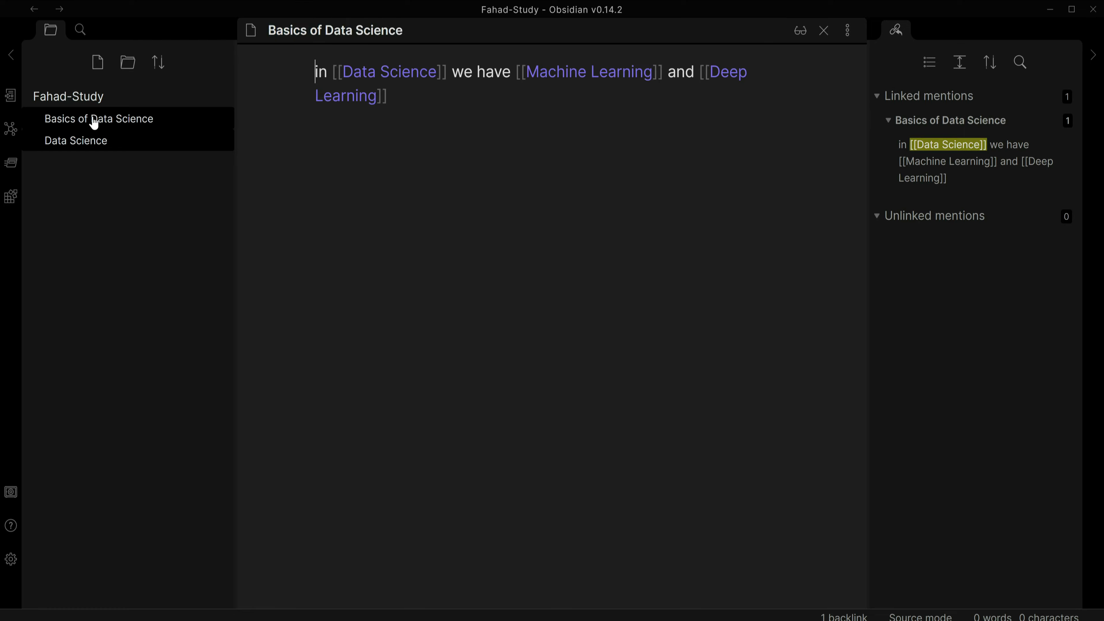
{"action": "left_click", "coordinate": [802, 38]}
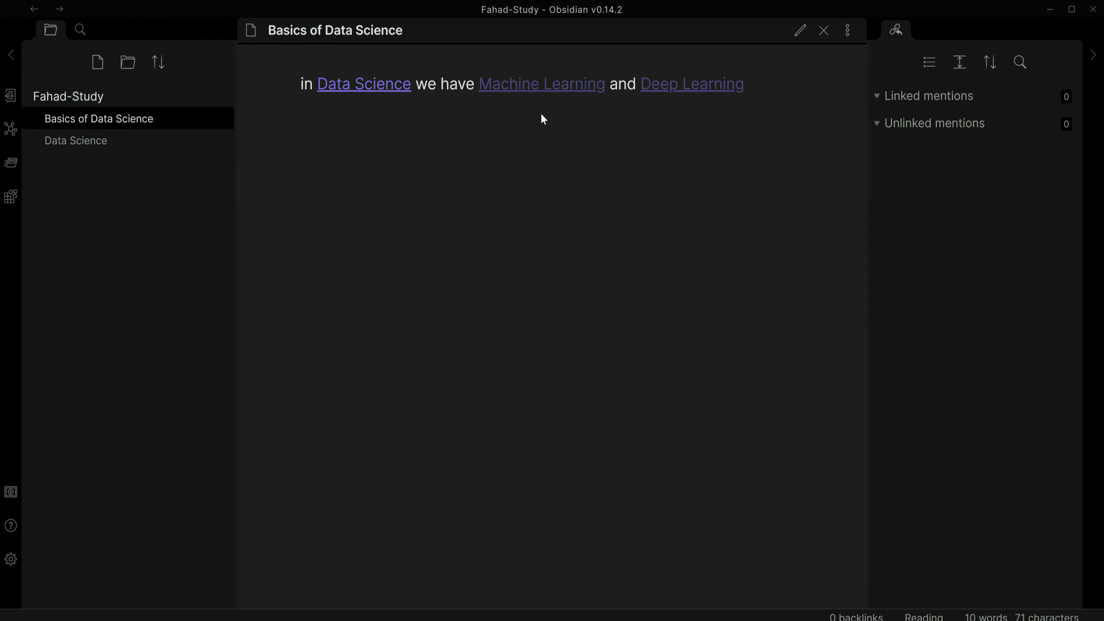
{"action": "left_click", "coordinate": [547, 89]}
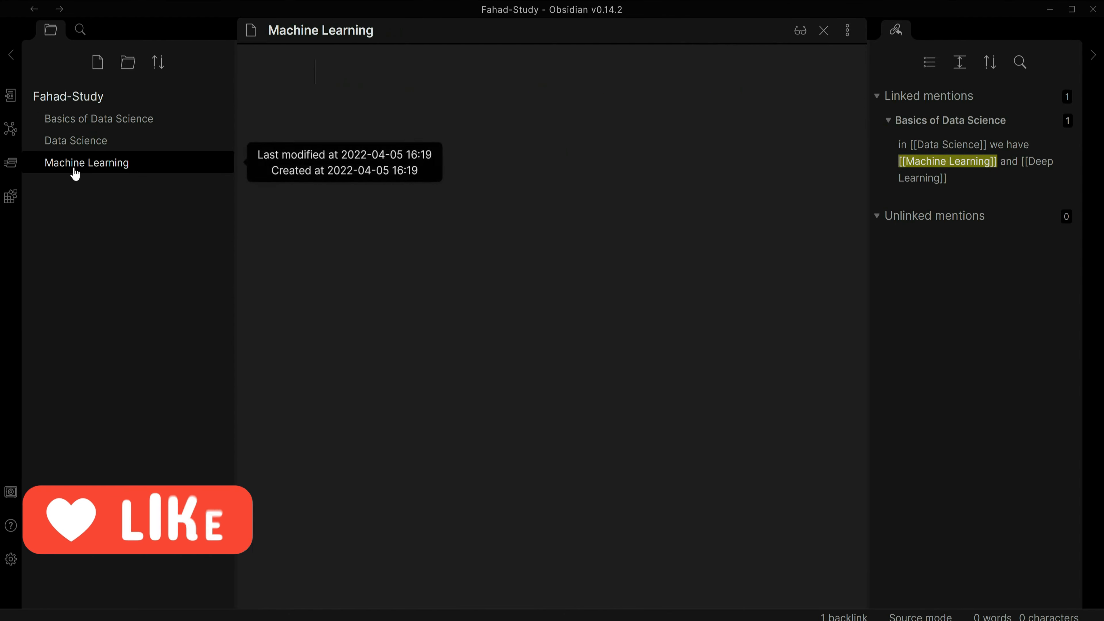
{"action": "left_click", "coordinate": [86, 119]}
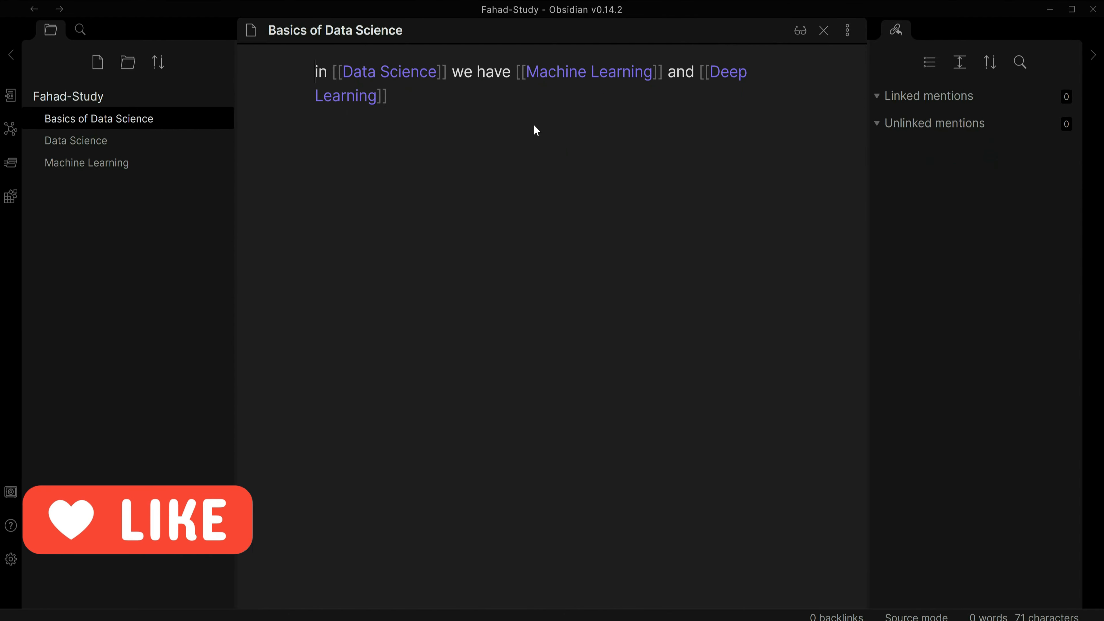
{"action": "left_click", "coordinate": [803, 30]}
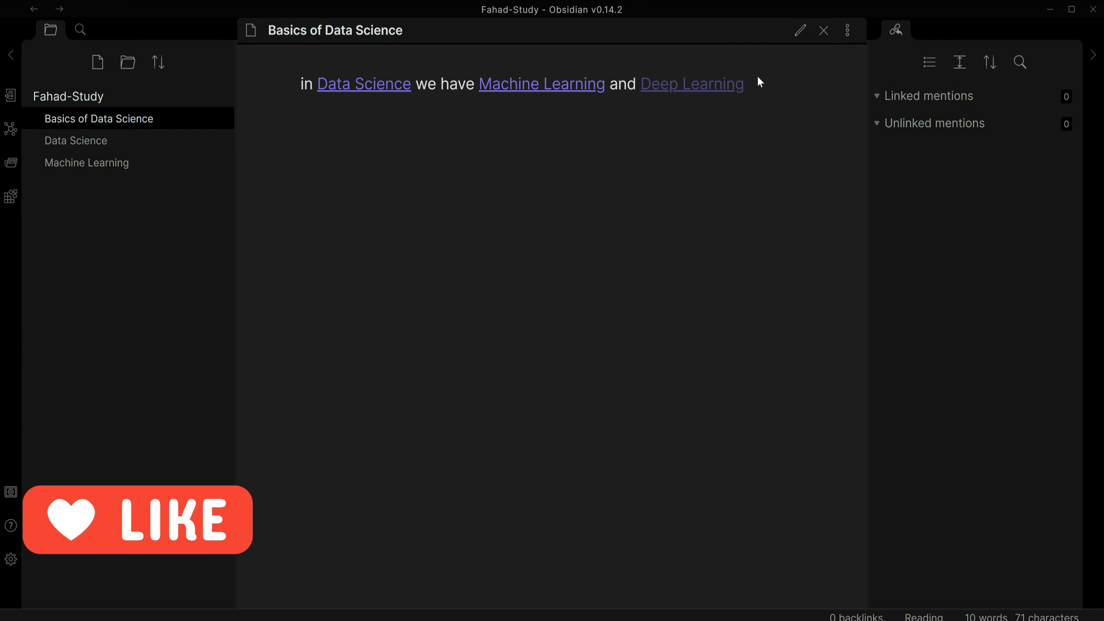
{"action": "left_click", "coordinate": [682, 92]}
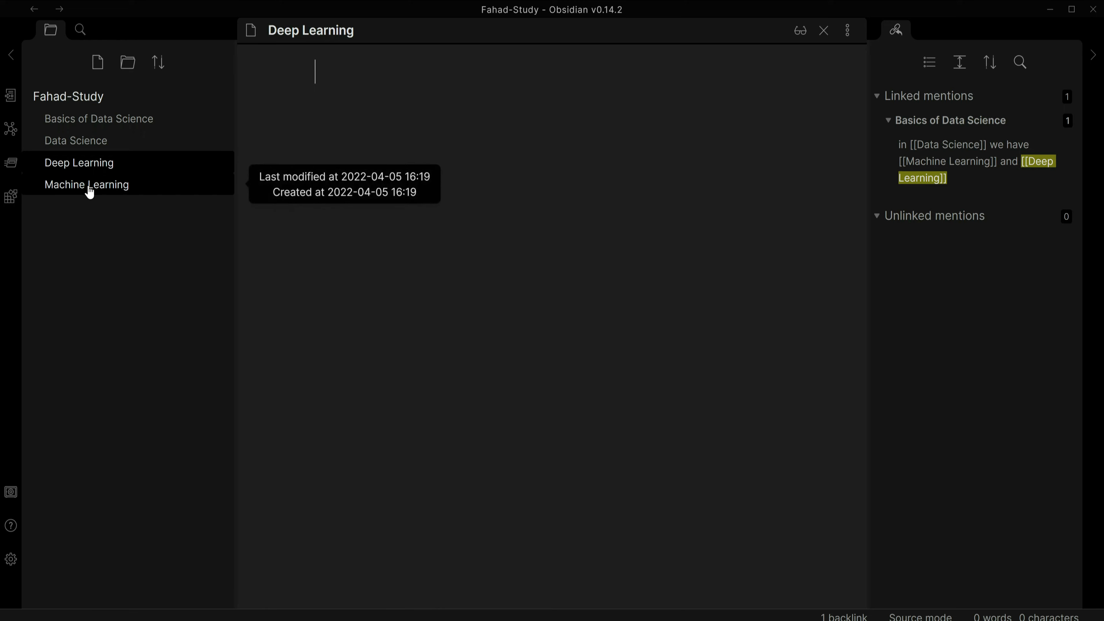
- Write "we have Machine Learning and Deep Learning" in the body of the Data Science note
{"action": "left_click", "coordinate": [85, 151]}
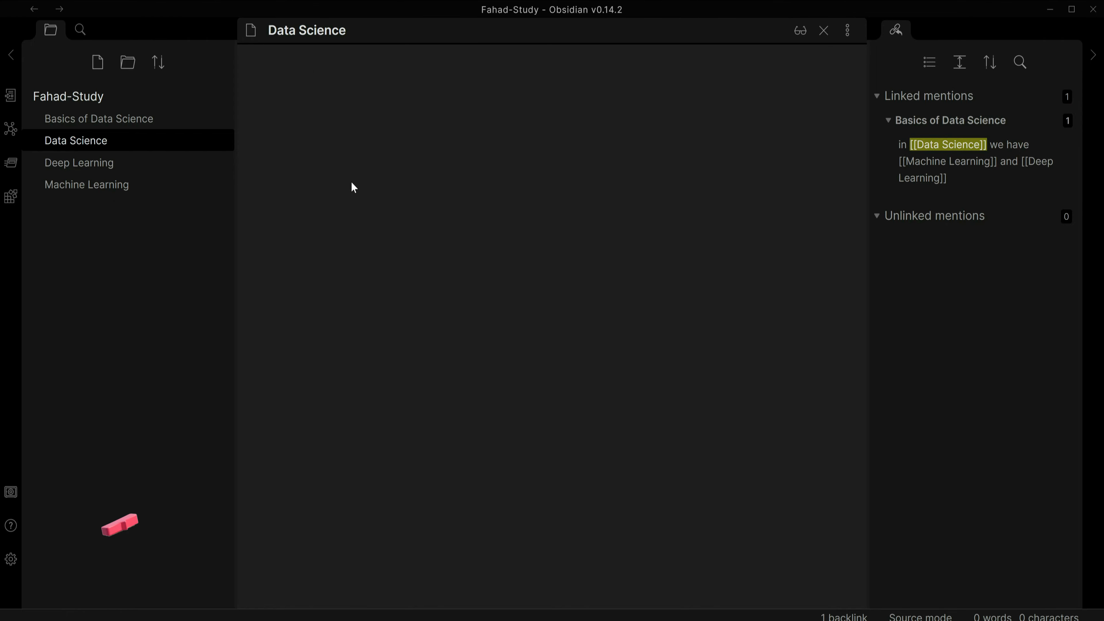
{"action": "type", "text": "we have "}
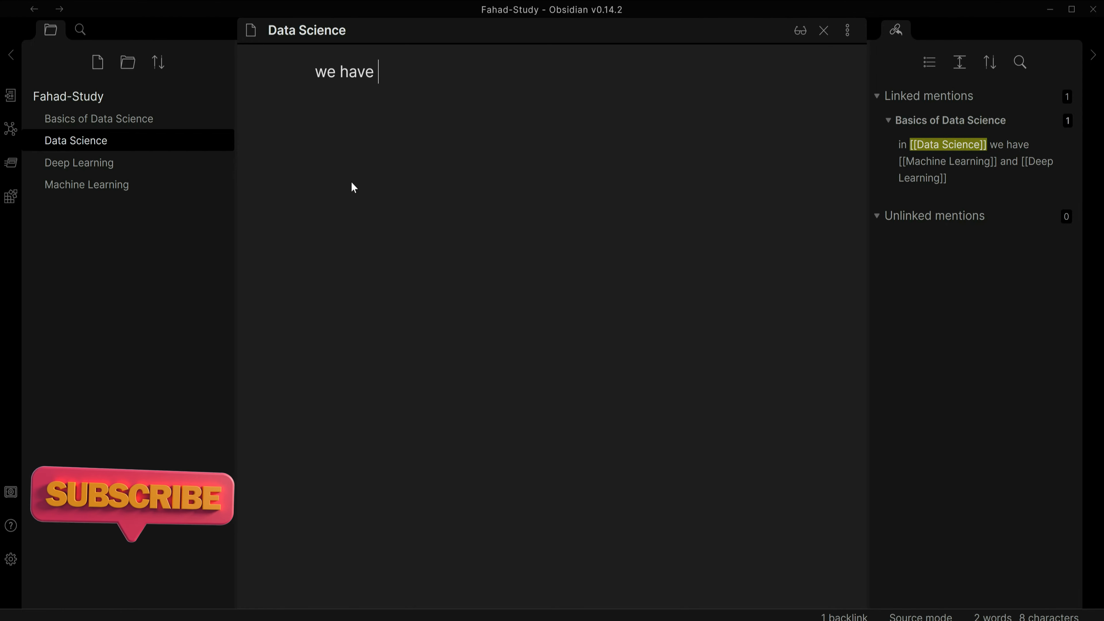
{"action": "type", "text": "Machon"}
{"action": "key", "text": "BackSpace"}
{"action": "key", "text": "BackSpace"}
{"action": "type", "text": "ine"}
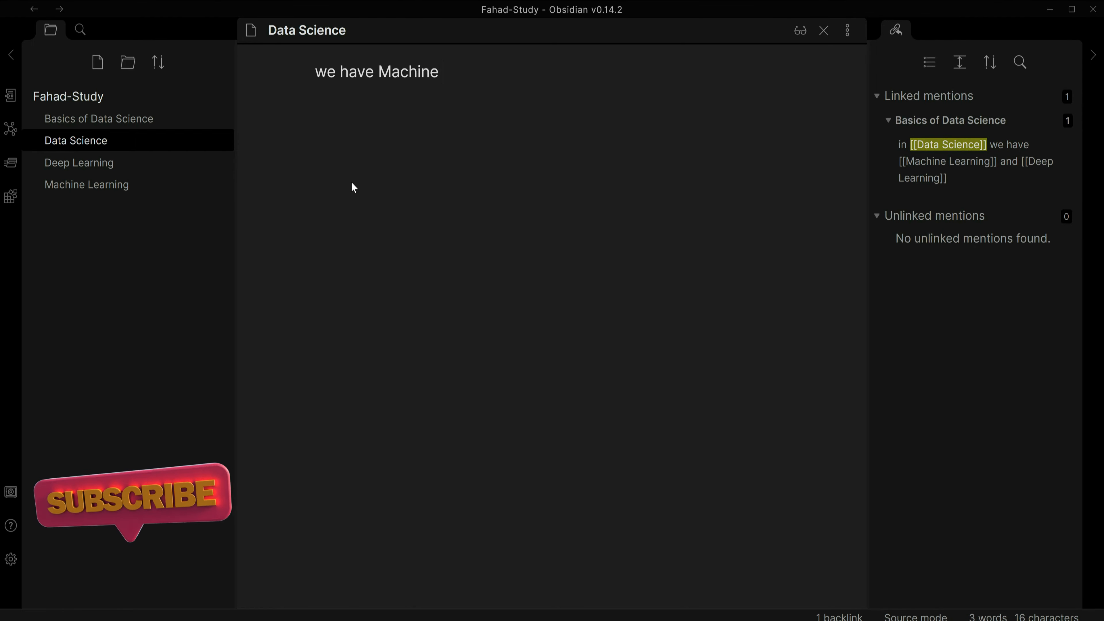
{"action": "type", "text": " LEa"}
{"action": "key", "text": "BackSpace"}
{"action": "key", "text": "BackSpace"}
{"action": "type", "text": "ea"}
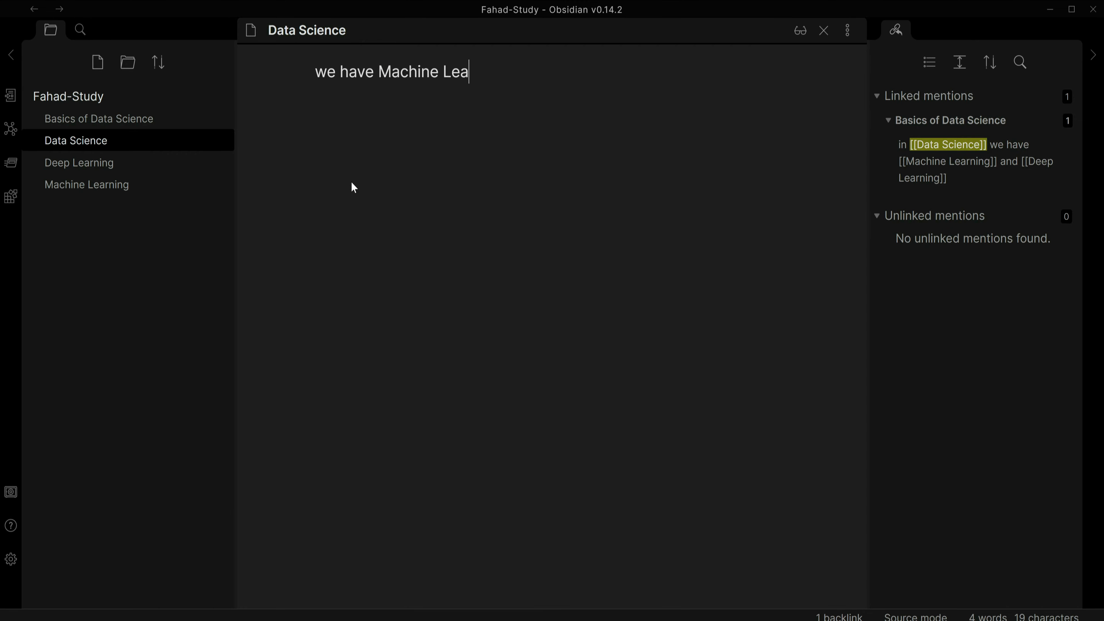
{"action": "type", "text": "rning and Dee"}
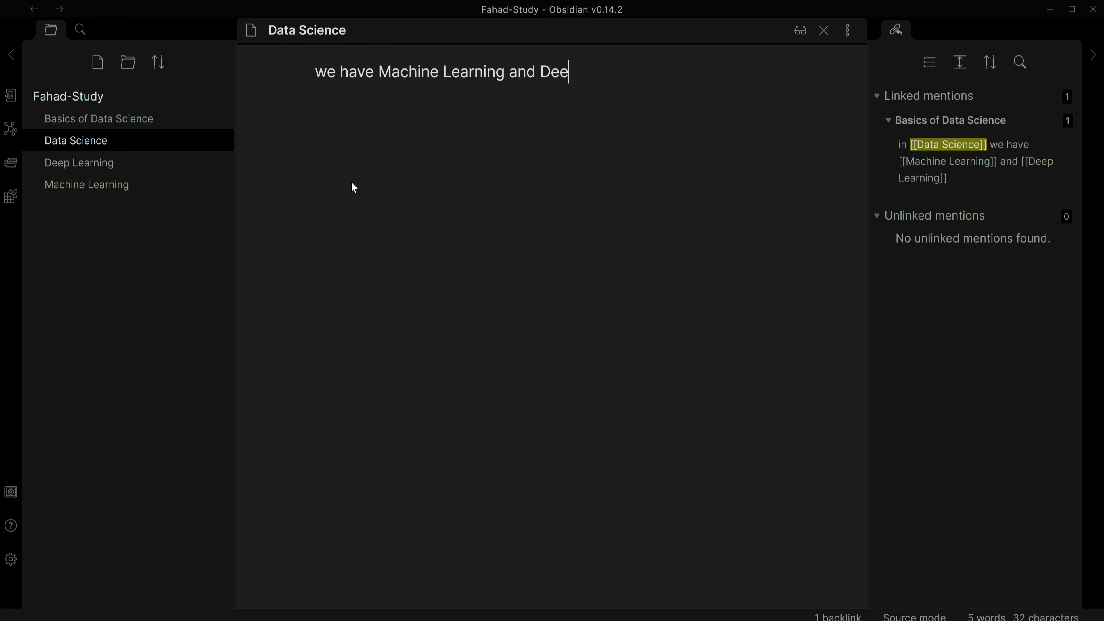
{"action": "type", "text": "p learn"}
{"action": "key", "text": "BackSpace"}
{"action": "key", "text": "BackSpace"}
{"action": "type", "text": "Learning"}
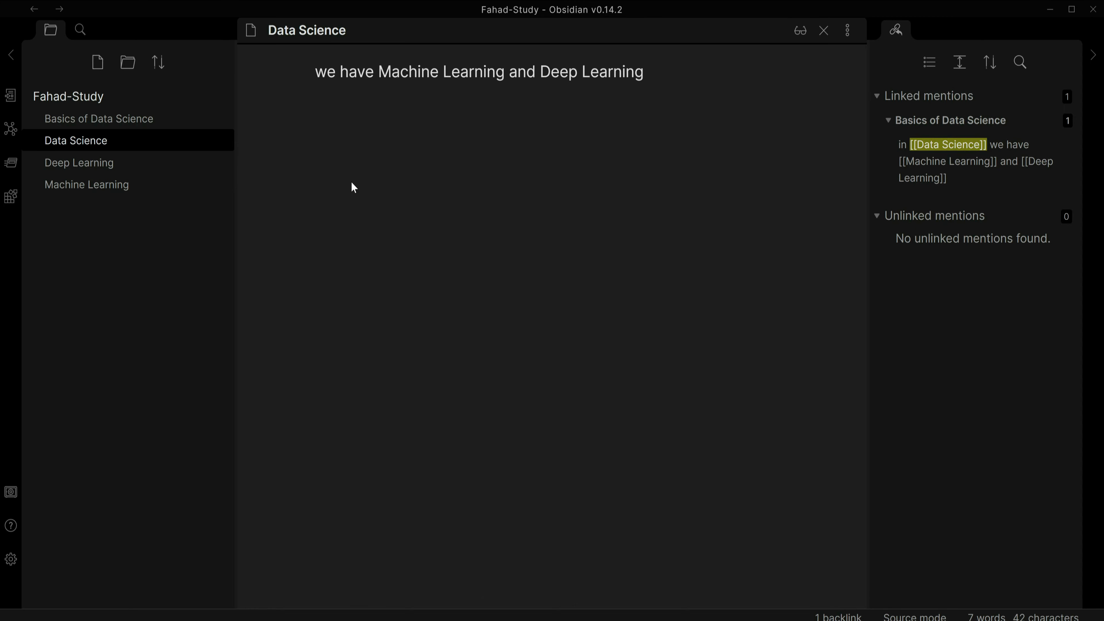
{"action": "key", "text": "Return"}
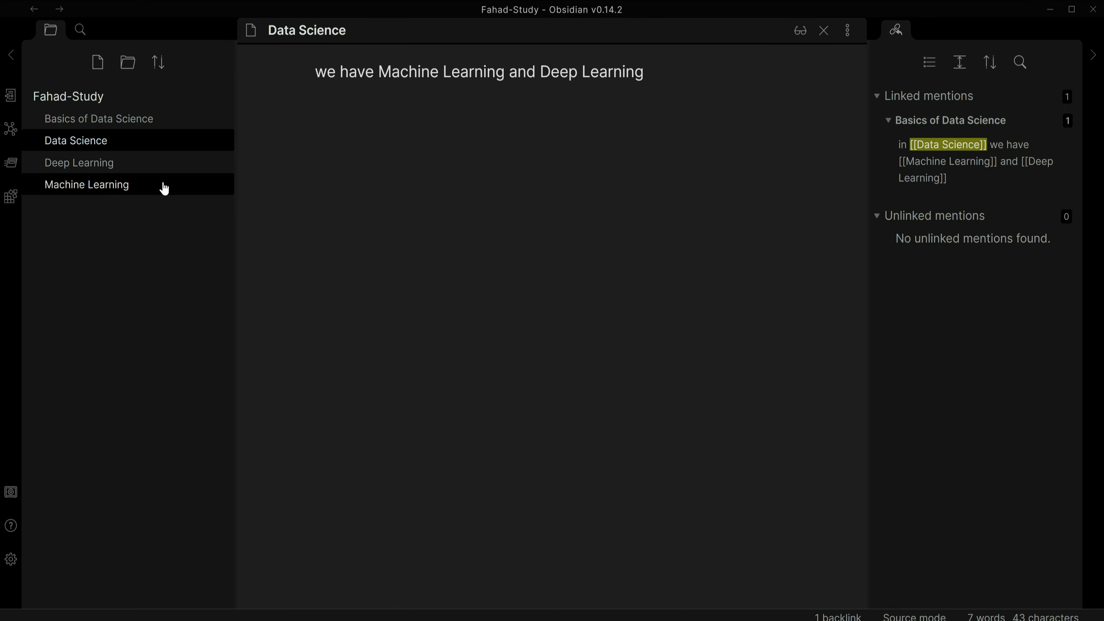
- Write "Supervised Learning and Unsupervised Learning" in the body of the Machine Learning note
{"action": "left_click", "coordinate": [82, 185]}
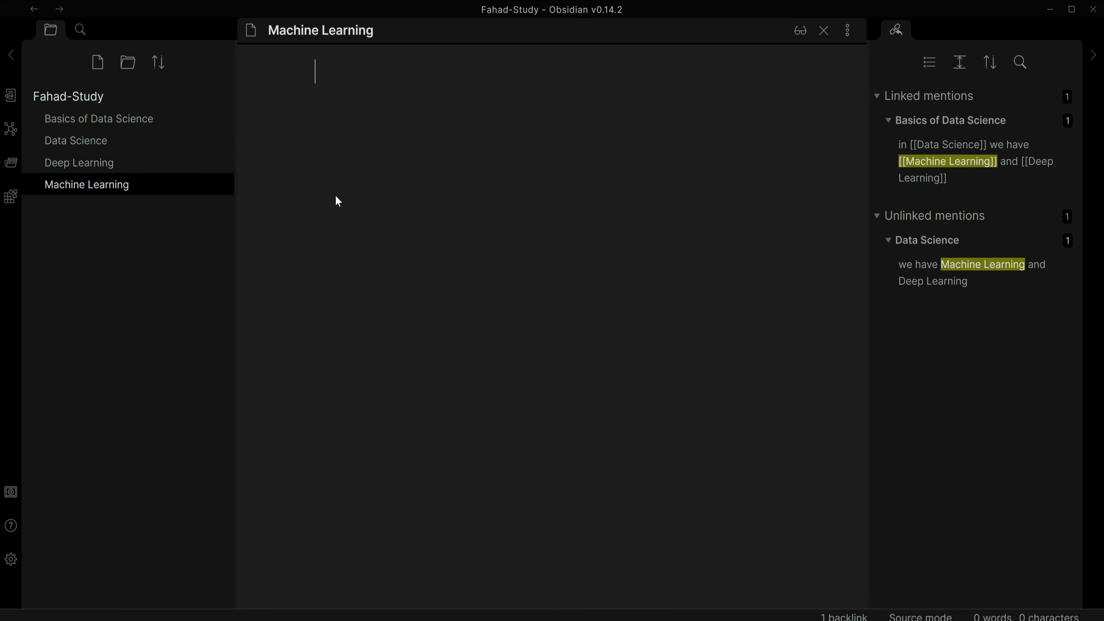
{"action": "type", "text": "Supervuse"}
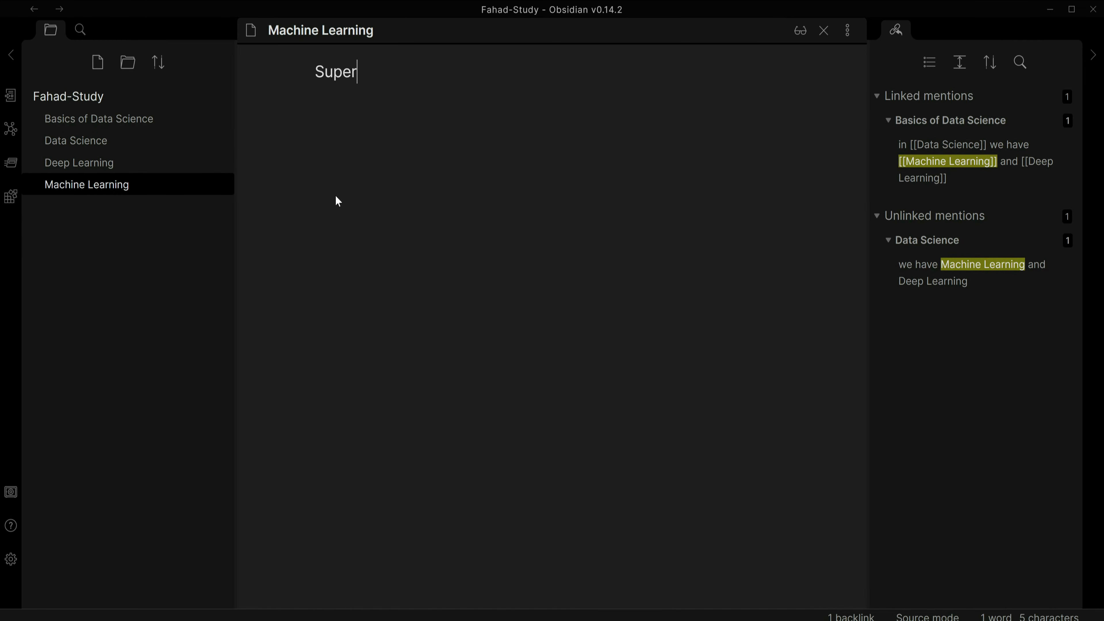
{"action": "key", "text": "BackSpace"}
{"action": "key", "text": "BackSpace"}
{"action": "key", "text": "BackSpace"}
{"action": "type", "text": "ised Learning and U"}
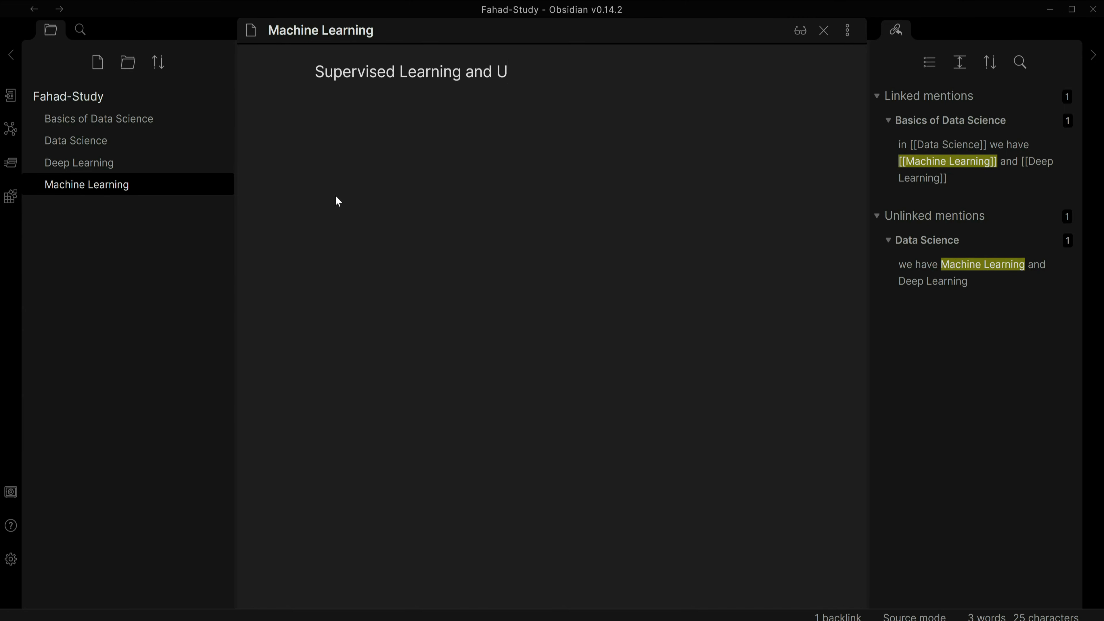
{"action": "type", "text": "nsupervised"}
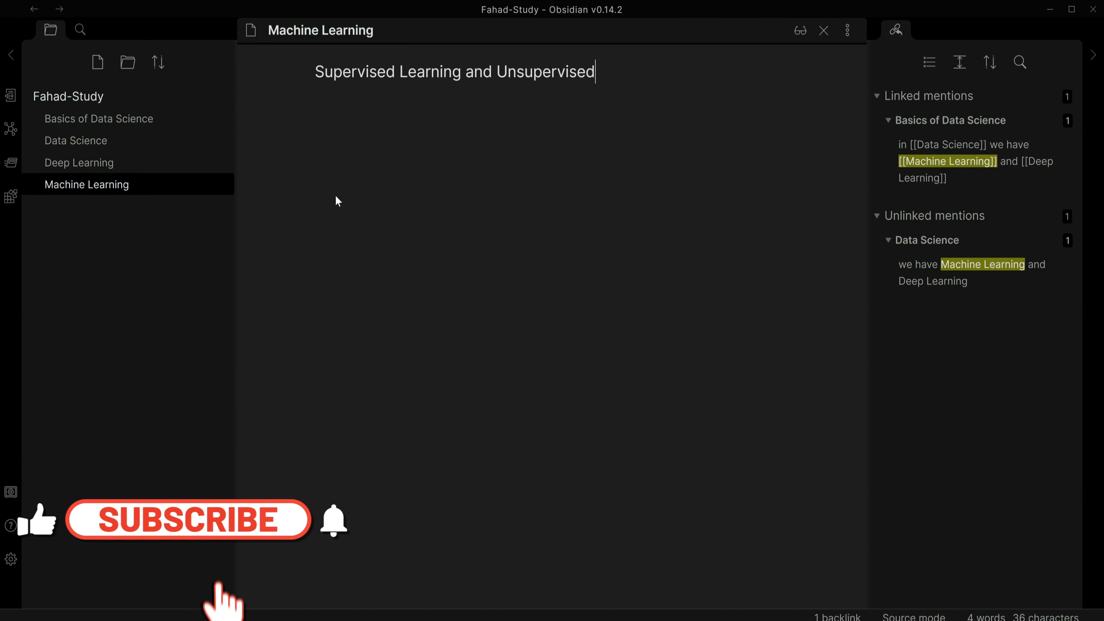
{"action": "type", "text": " Learning"}
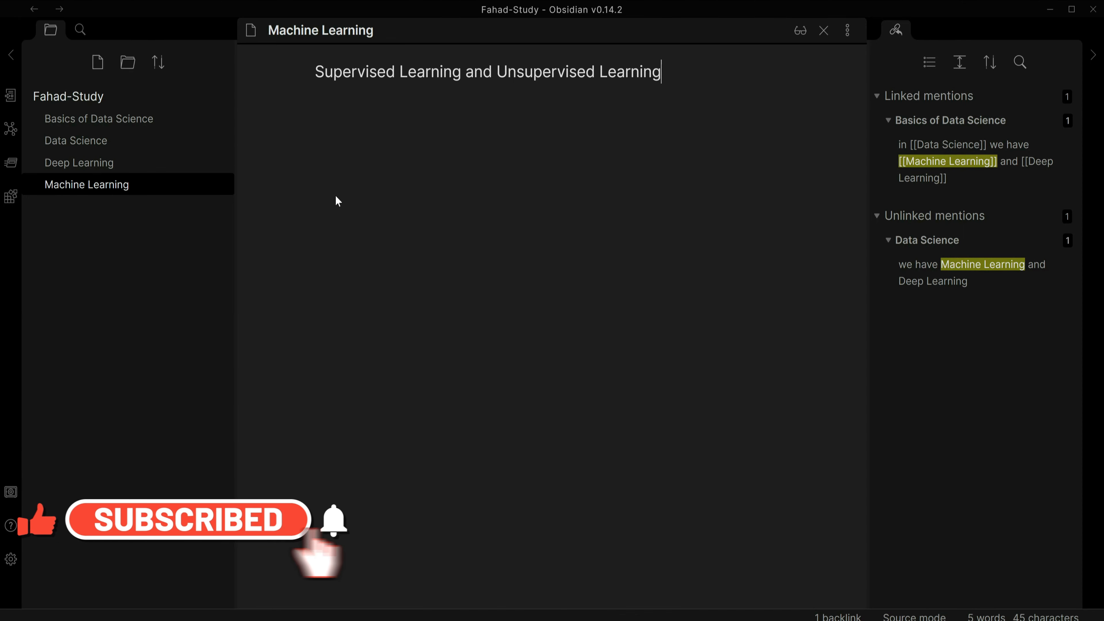
- Turn "Supervised Learning" and "Unsupervised Learning" in the Machine Learning note into internal links with double square brackets
{"action": "key", "text": "Home"}
{"action": "key", "text": "shift+Right"}
{"action": "key", "text": "shift+Right"}
{"action": "key", "text": "shift+Right"}
{"action": "key", "text": "shift+Right"}
{"action": "key", "text": "shift+Right"}
{"action": "key", "text": "shift+Right"}
{"action": "key", "text": "shift+Right"}
{"action": "key", "text": "shift+Right"}
{"action": "key", "text": "shift+Right"}
{"action": "key", "text": "shift+Right"}
{"action": "key", "text": "shift+Right"}
{"action": "key", "text": "shift+Right"}
{"action": "key", "text": "shift+Right"}
{"action": "key", "text": "shift+Right"}
{"action": "key", "text": "shift+Right"}
{"action": "key", "text": "shift+Right"}
{"action": "key", "text": "shift+Right"}
{"action": "key", "text": "shift+Right"}
{"action": "key", "text": "shift+Right"}
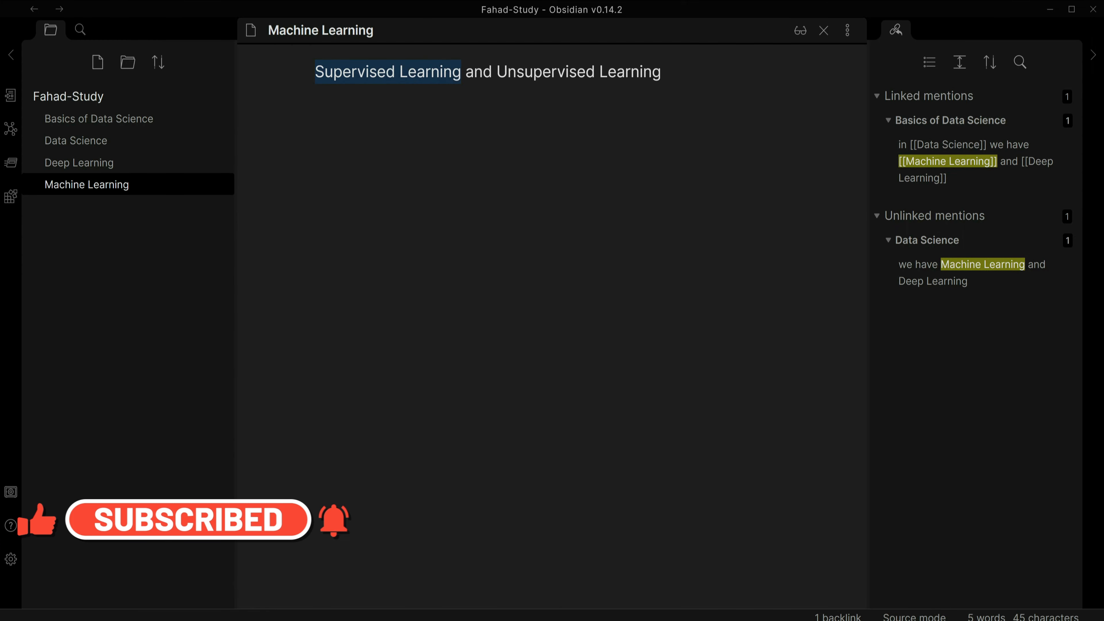
{"action": "type", "text": "[["}
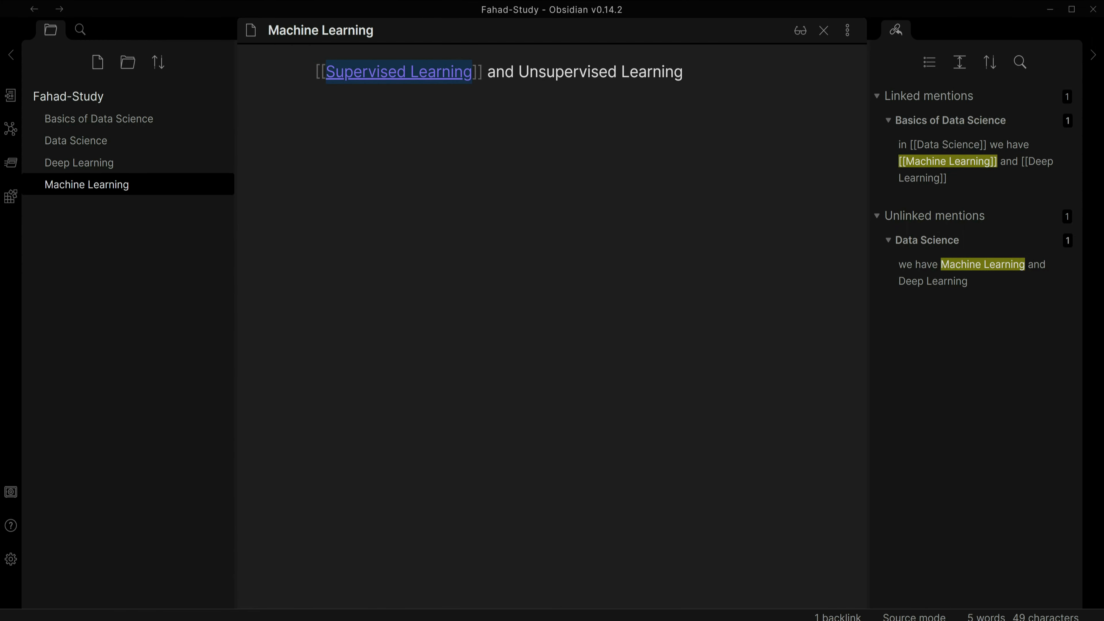
{"action": "left_click_drag", "start_coordinate": [519, 71], "coordinate": [674, 71]}
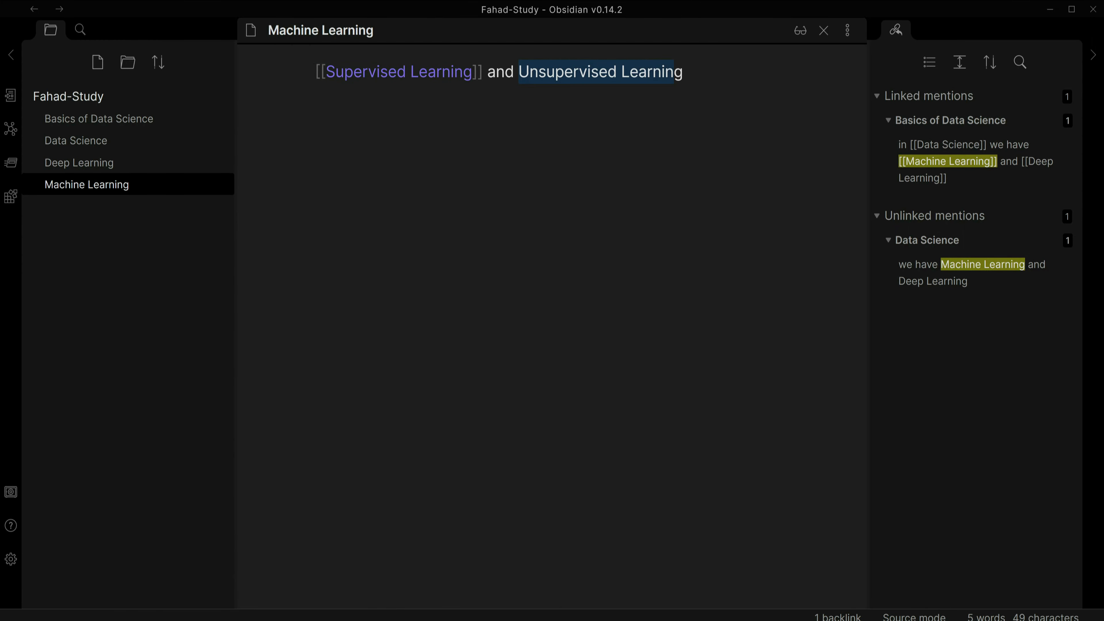
{"action": "type", "text": "[["}
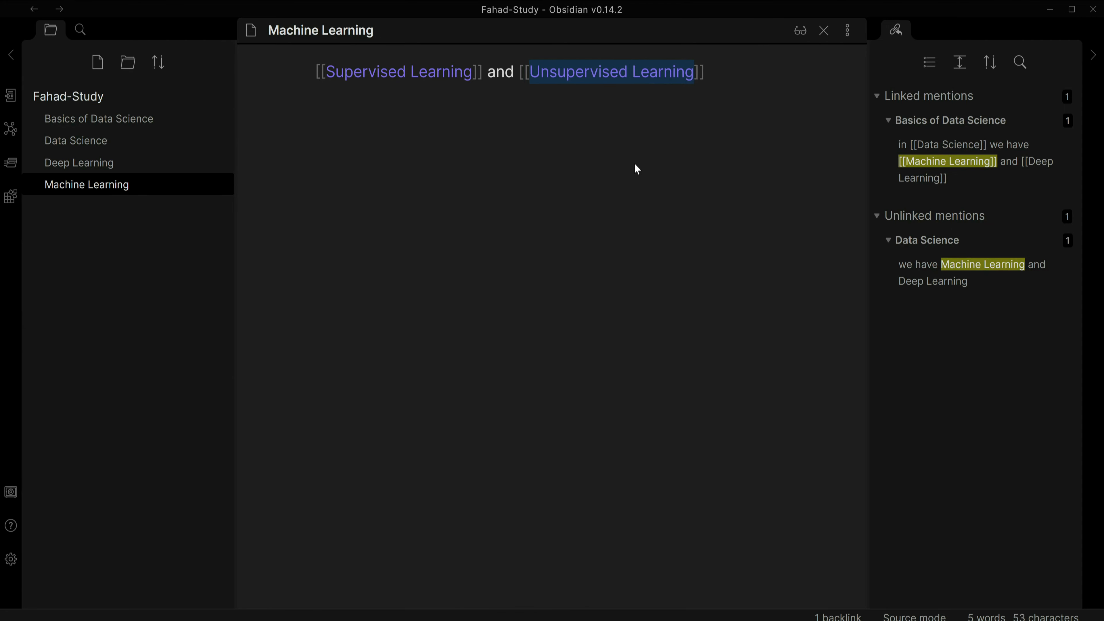
- Create the Supervised Learning and Unsupervised Learning notes by following their links from the reading view of the Machine Learning note
{"action": "left_click", "coordinate": [800, 33]}
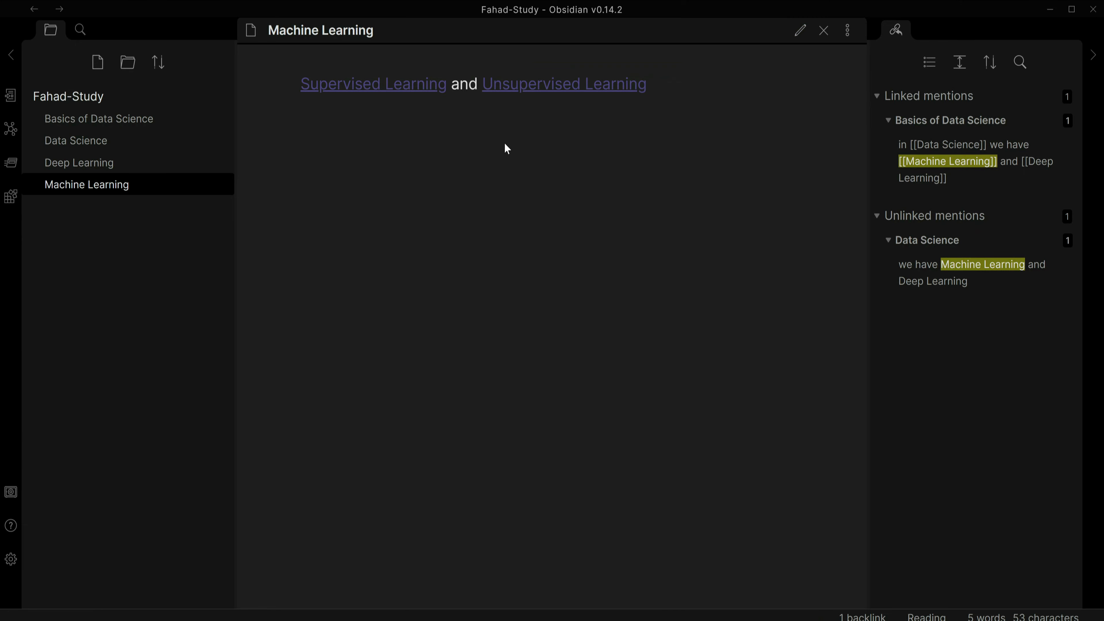
{"action": "mouse_move", "coordinate": [356, 94]}
{"action": "left_click", "coordinate": [362, 92]}
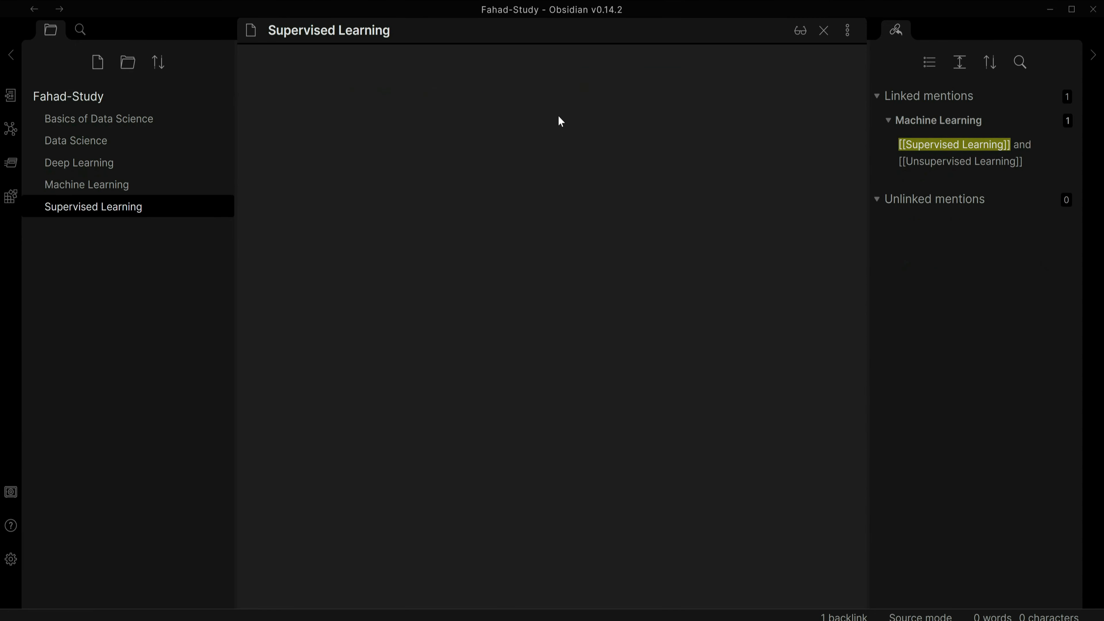
{"action": "left_click", "coordinate": [81, 190]}
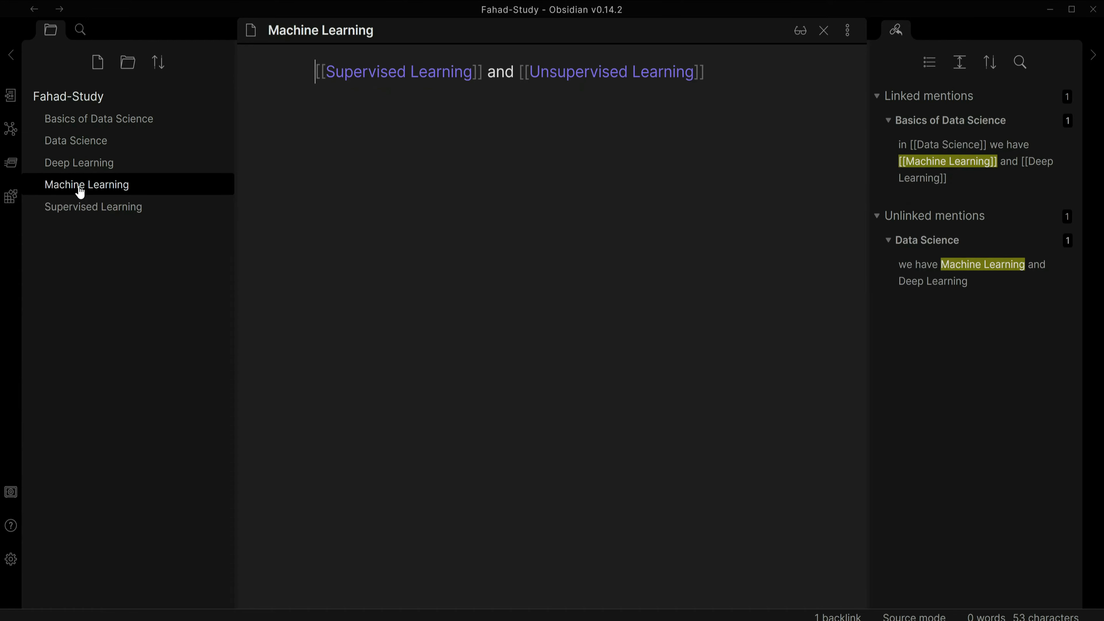
{"action": "left_click", "coordinate": [800, 30]}
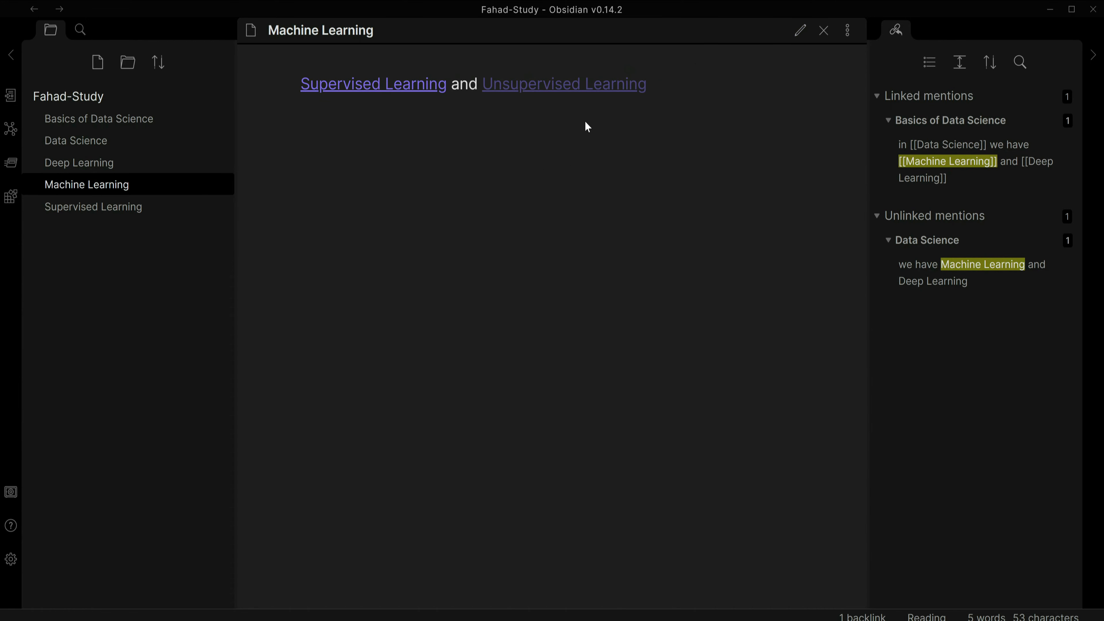
{"action": "left_click", "coordinate": [552, 93]}
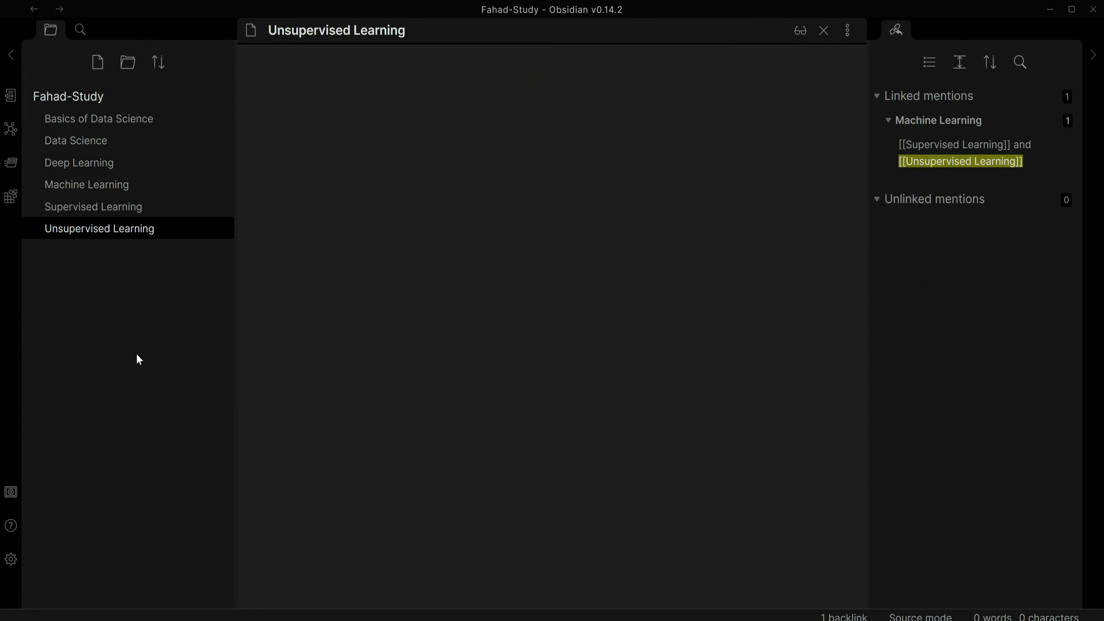
- Look through the vault's notes one by one, comparing their text and linked mentions, and finish on Basics of Data Science
{"action": "left_click", "coordinate": [93, 209]}
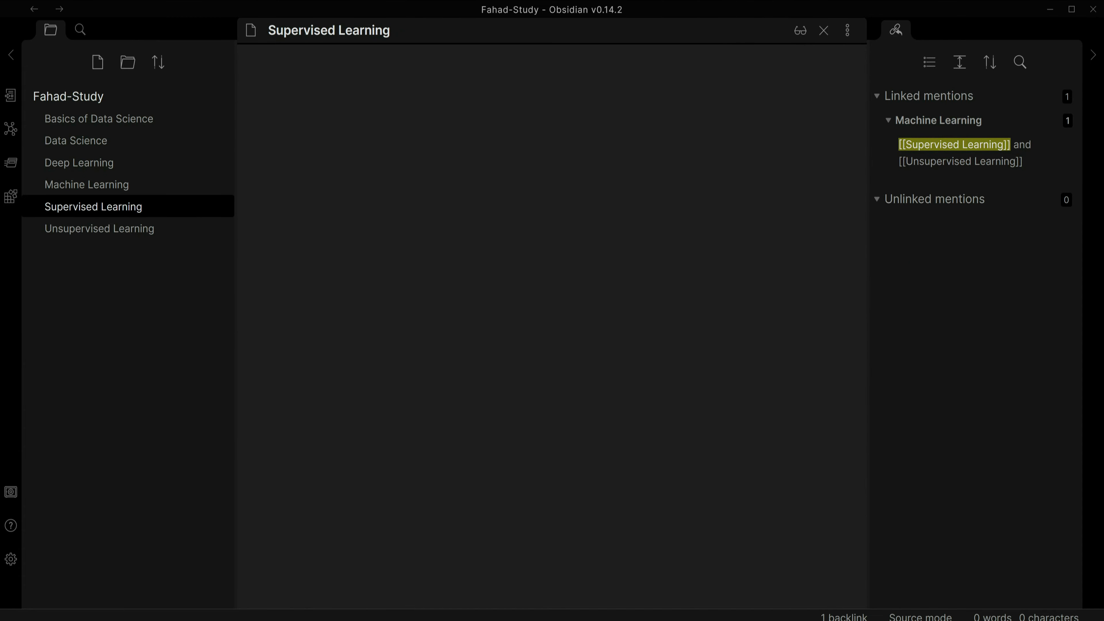
{"action": "left_click", "coordinate": [116, 231]}
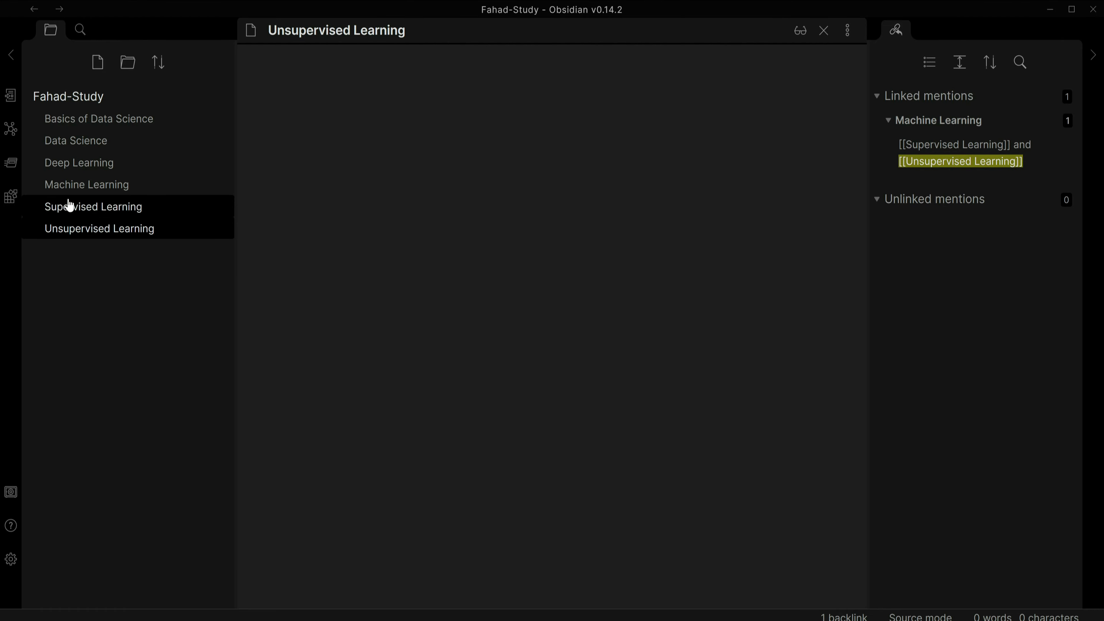
{"action": "left_click", "coordinate": [76, 143]}
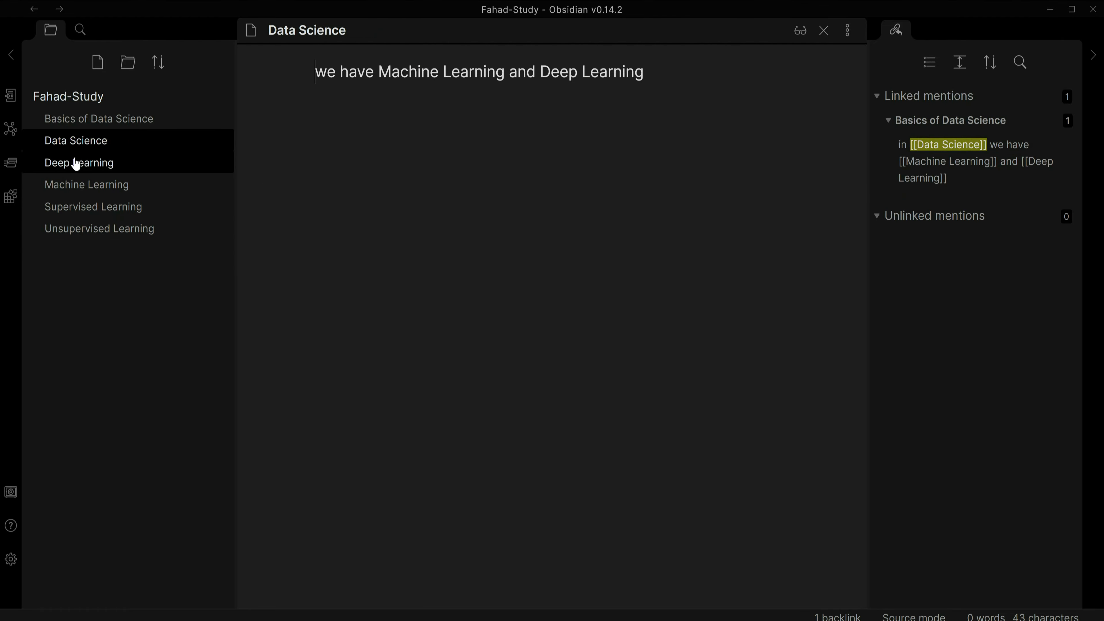
{"action": "left_click", "coordinate": [76, 164]}
{"action": "left_click", "coordinate": [76, 185]}
{"action": "left_click", "coordinate": [78, 208]}
{"action": "left_click", "coordinate": [81, 235]}
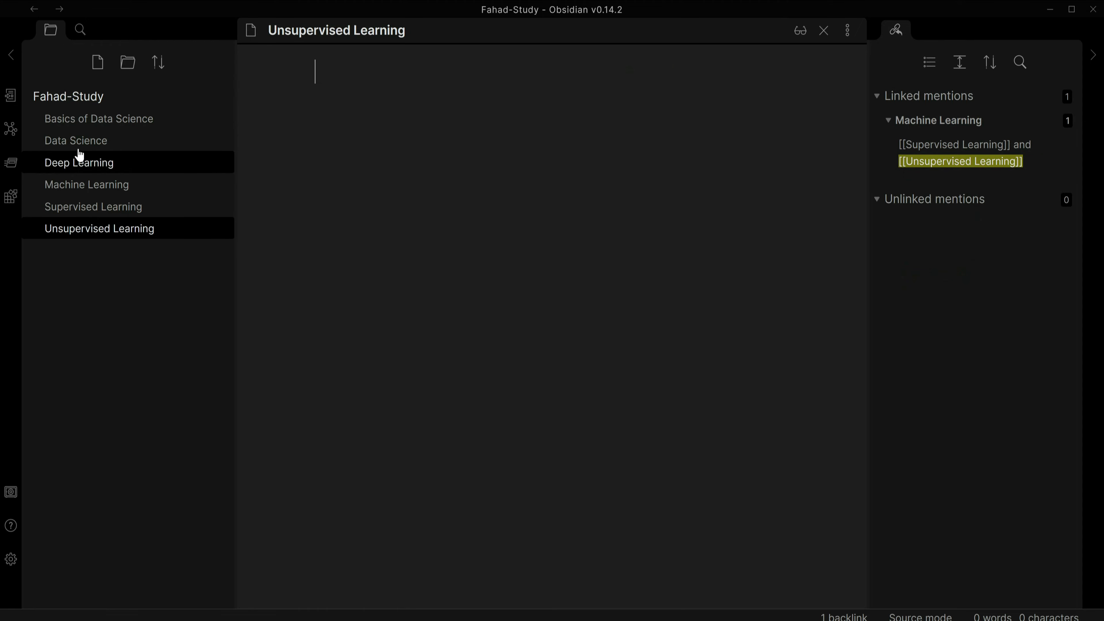
{"action": "left_click", "coordinate": [77, 144]}
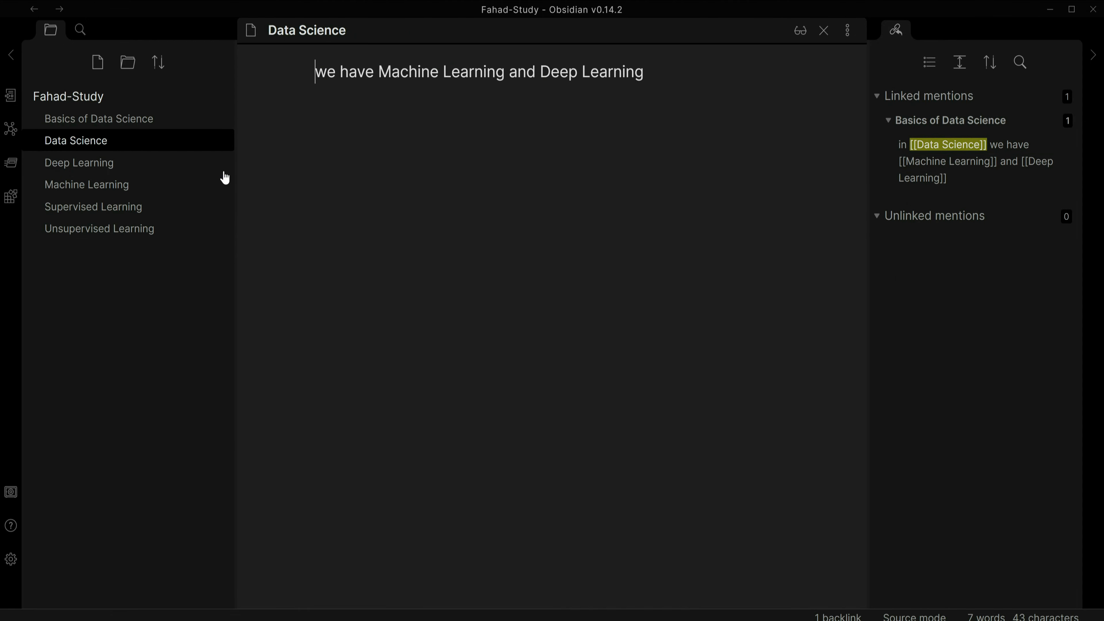
{"action": "left_click", "coordinate": [65, 119]}
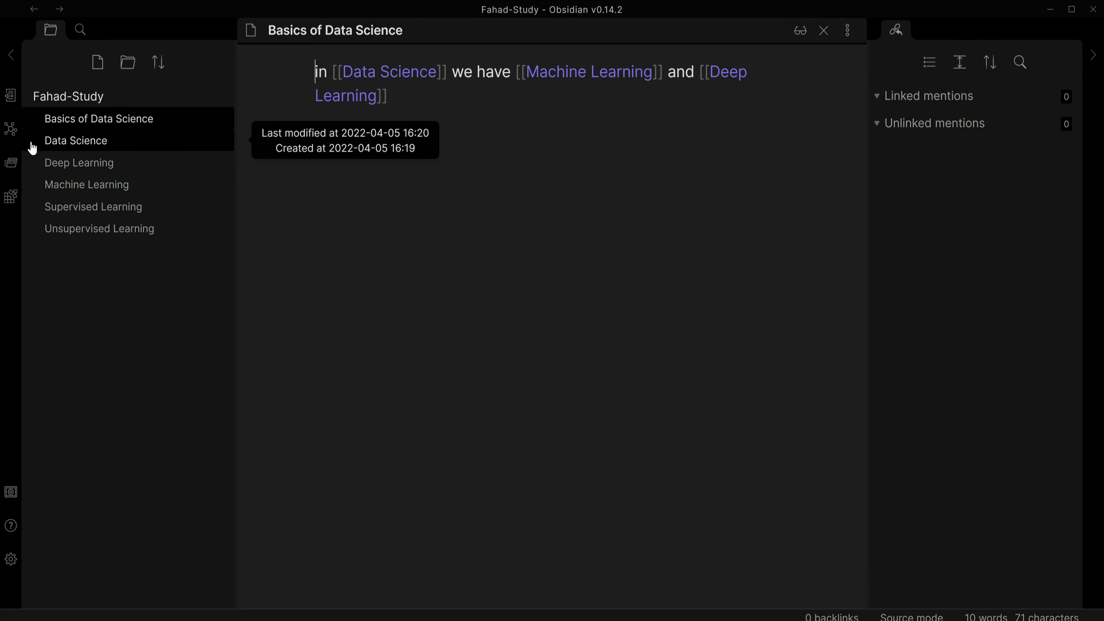
- Examine in the graph view how the Machine Learning, Supervised Learning and Basics of Data Science notes connect, opening these notes in between
{"action": "left_click", "coordinate": [11, 130]}
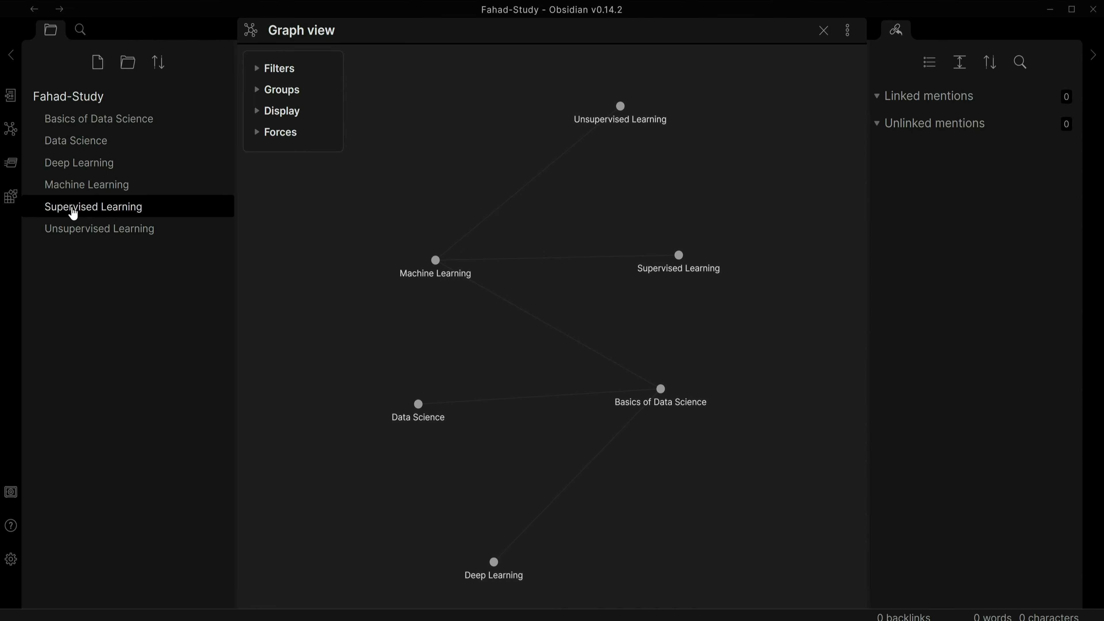
{"action": "left_click", "coordinate": [88, 185]}
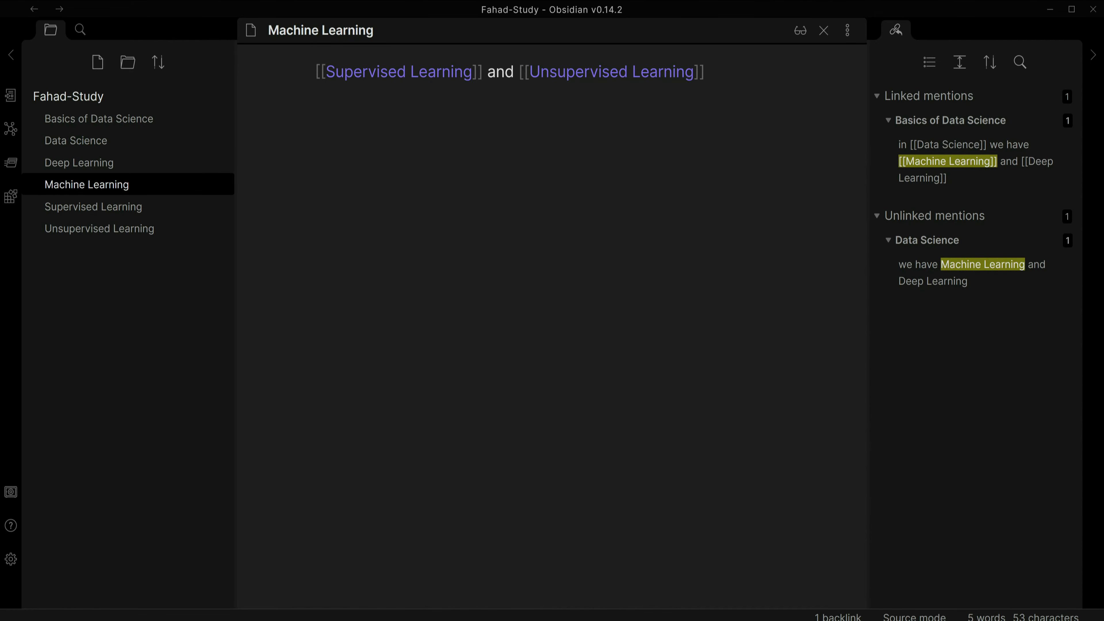
{"action": "left_click", "coordinate": [10, 129]}
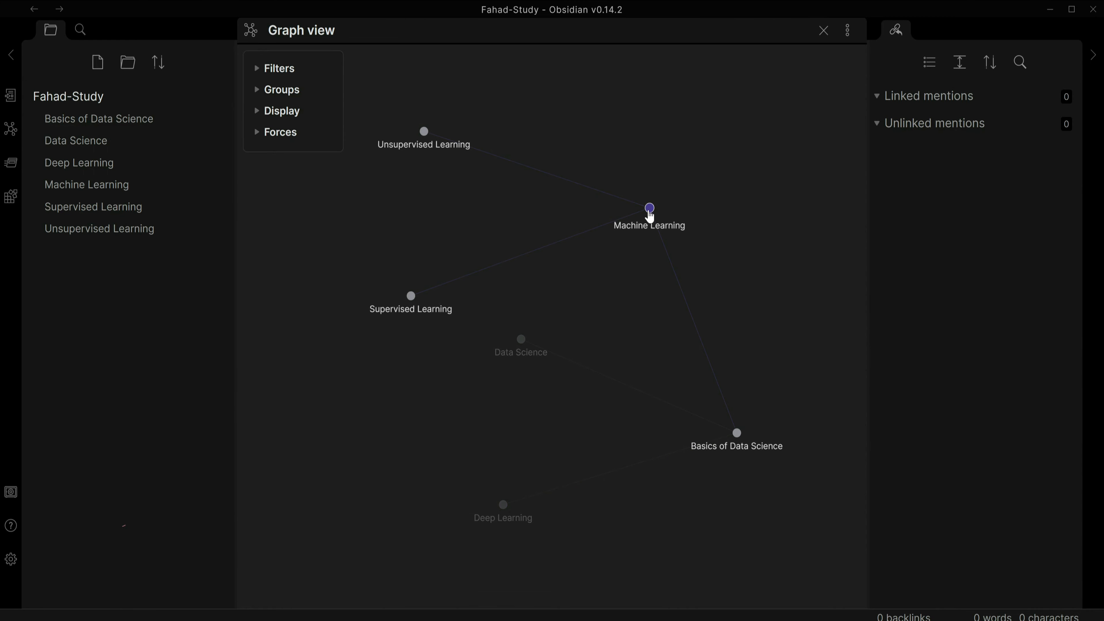
{"action": "left_click", "coordinate": [67, 123]}
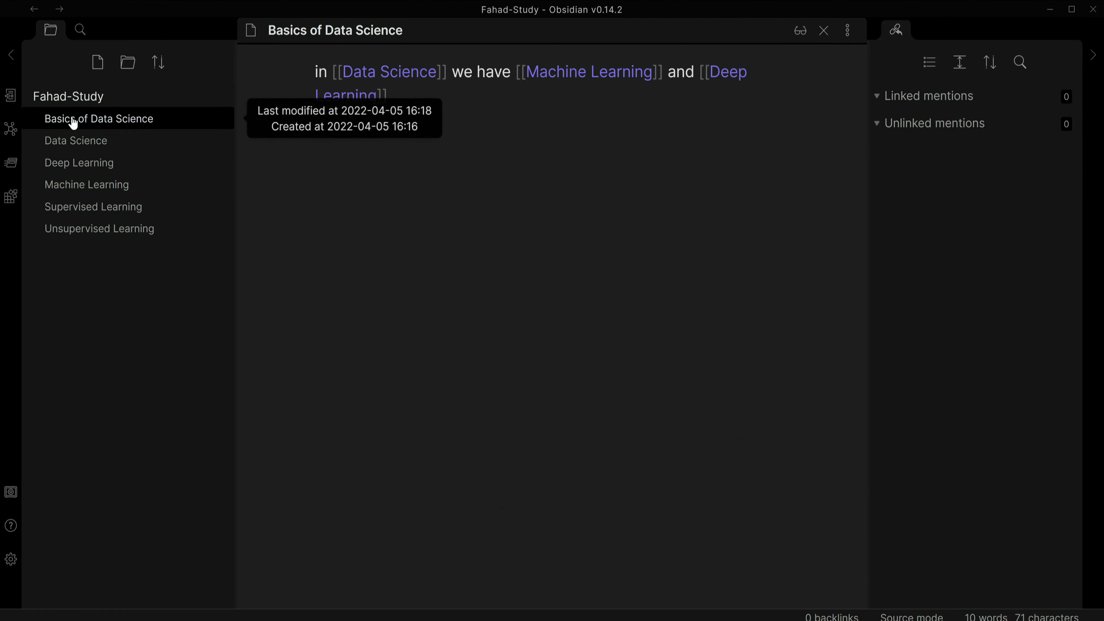
{"action": "left_click", "coordinate": [10, 129]}
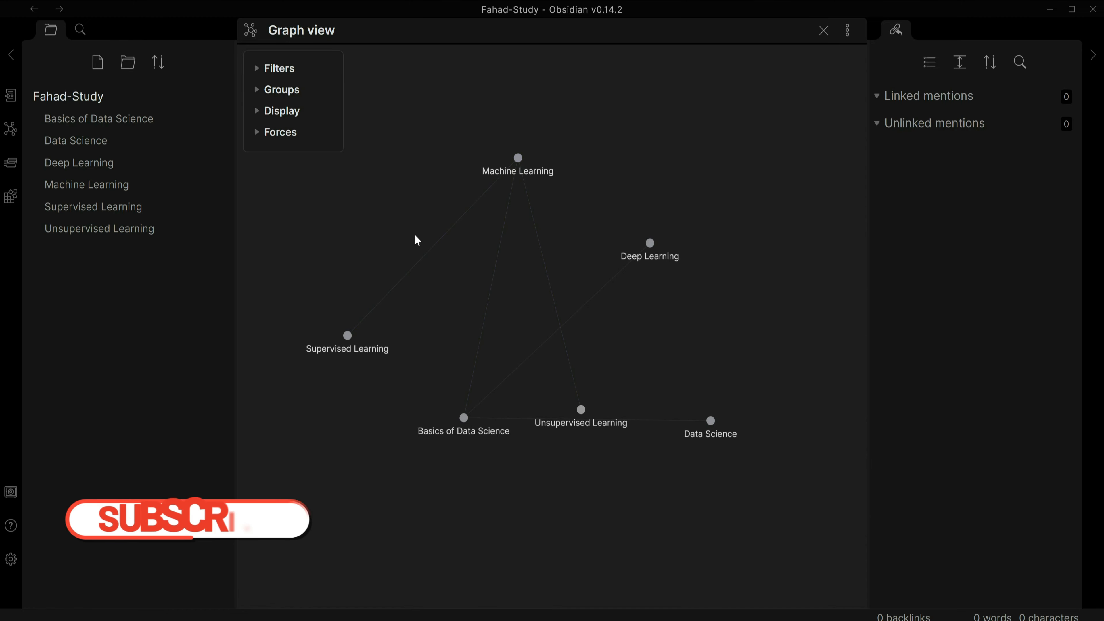
{"action": "left_click", "coordinate": [348, 335]}
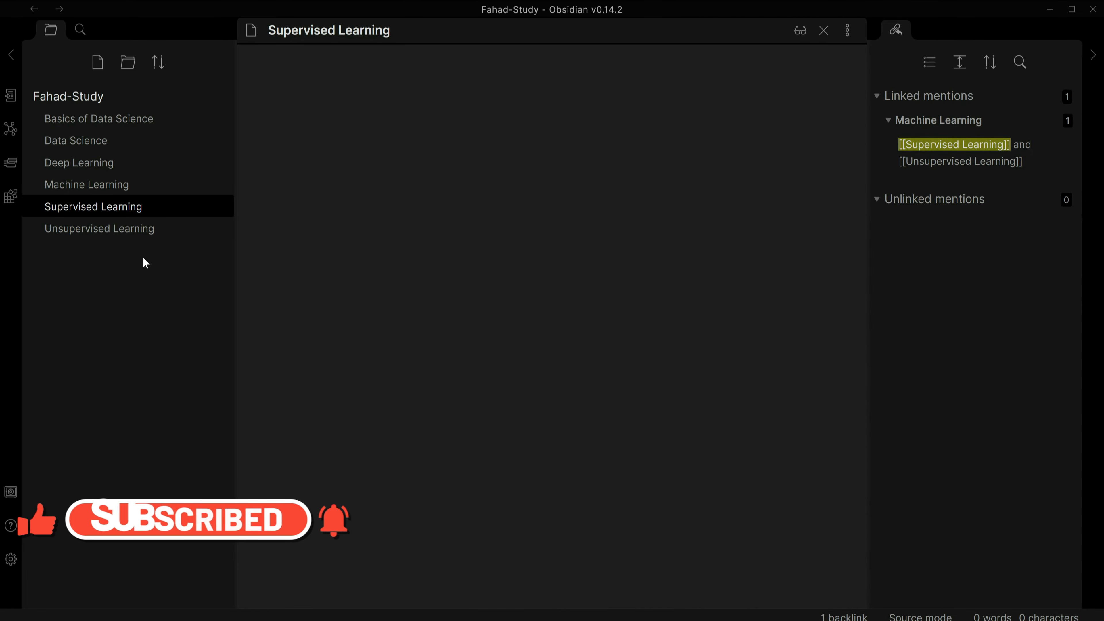
{"action": "left_click", "coordinate": [10, 129]}
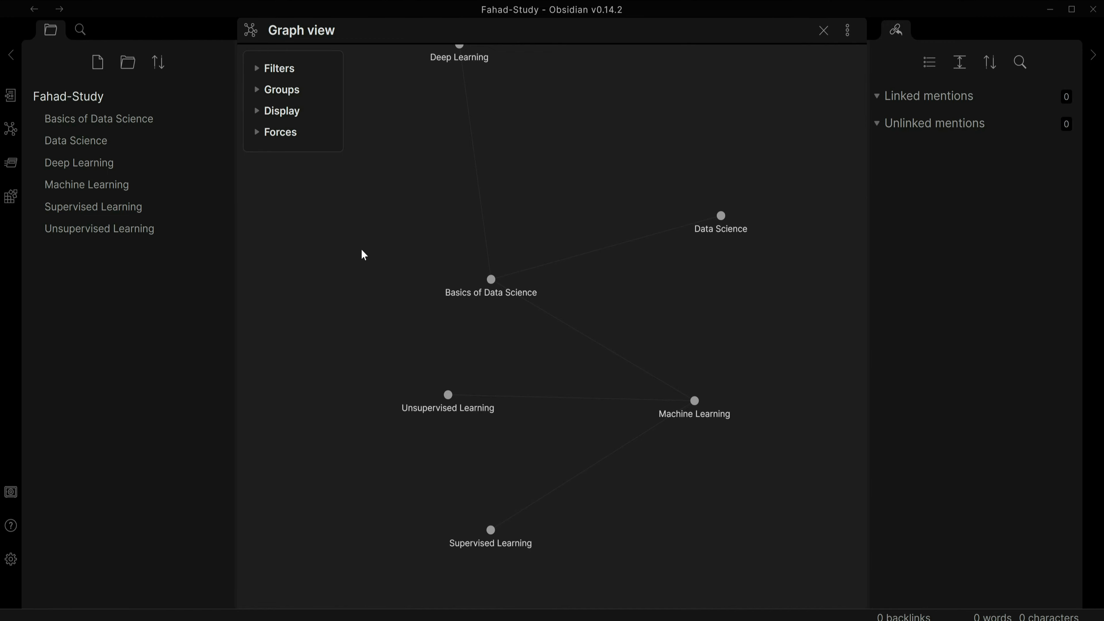
- Open the Basics of Data Science note from its graph node and add the tag #ai on a separate line below the text
{"action": "left_click", "coordinate": [491, 279]}
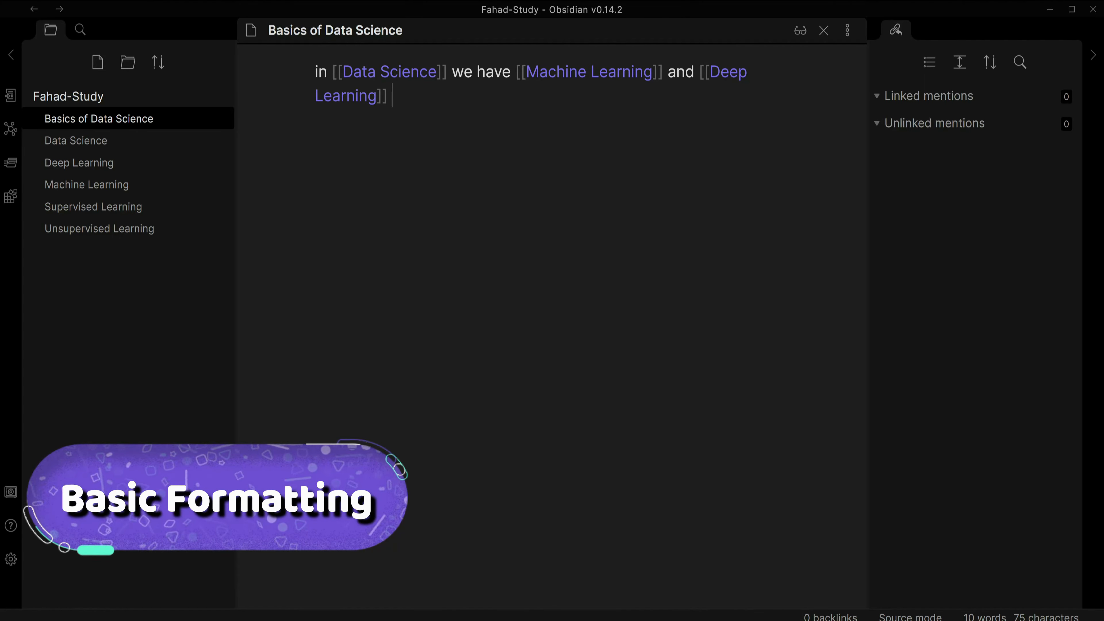
{"action": "key", "text": "Return"}
{"action": "key", "text": "Return"}
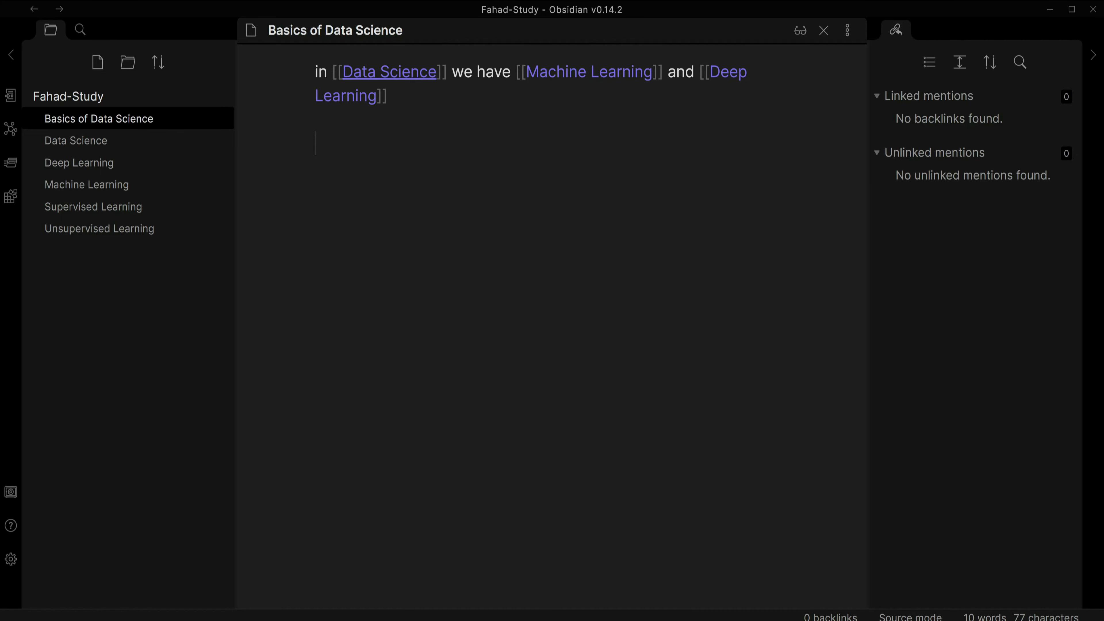
{"action": "left_click", "coordinate": [800, 30]}
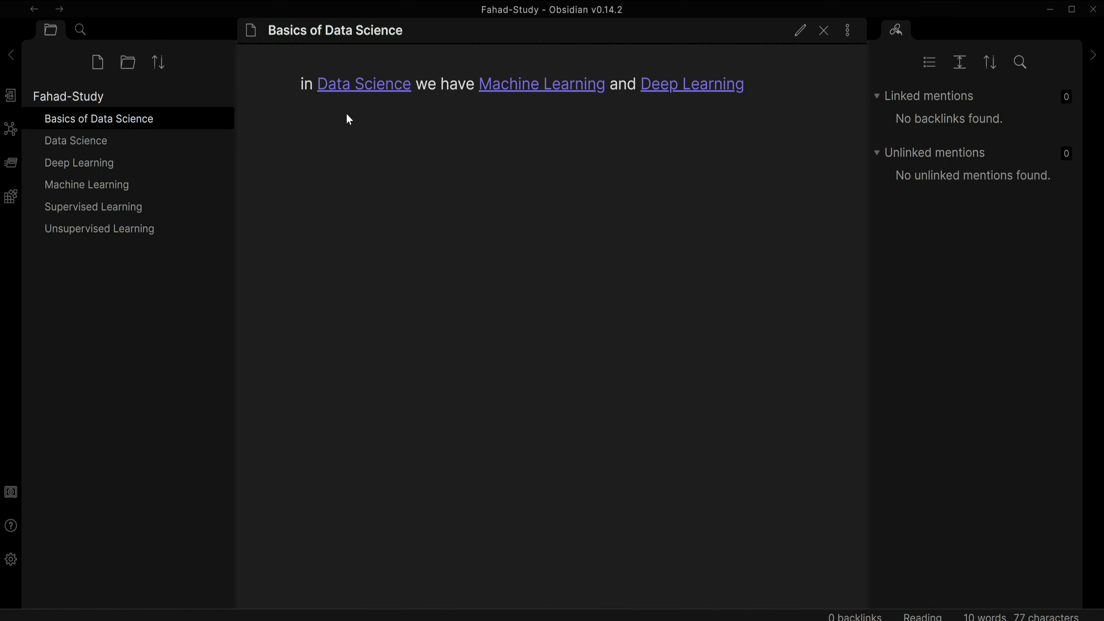
{"action": "mouse_move", "coordinate": [357, 87]}
{"action": "left_click", "coordinate": [69, 182]}
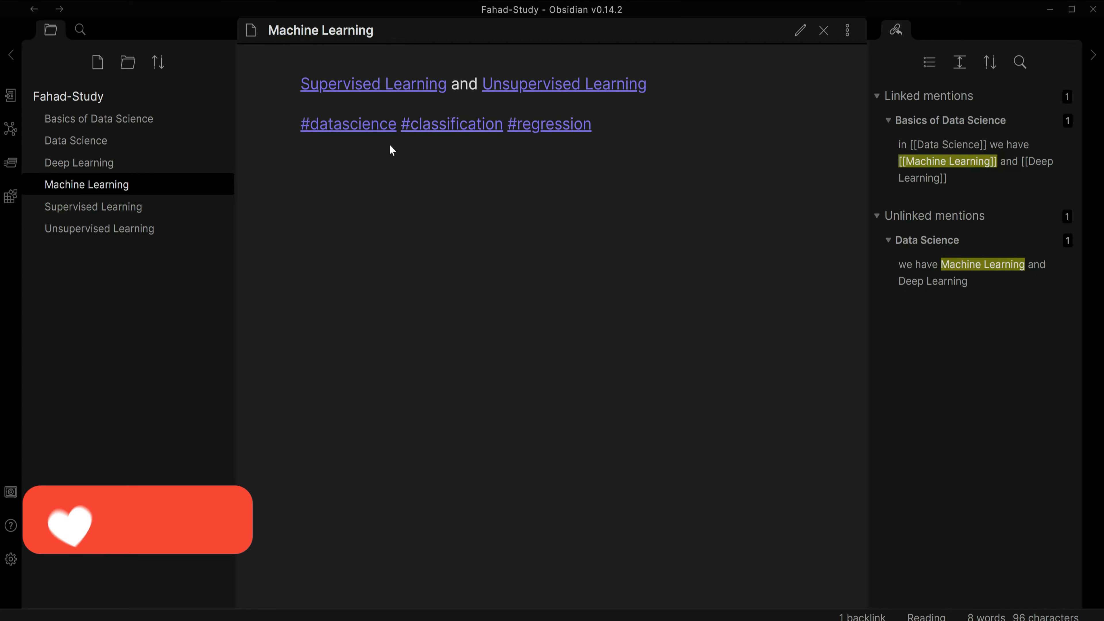
{"action": "left_click", "coordinate": [71, 120]}
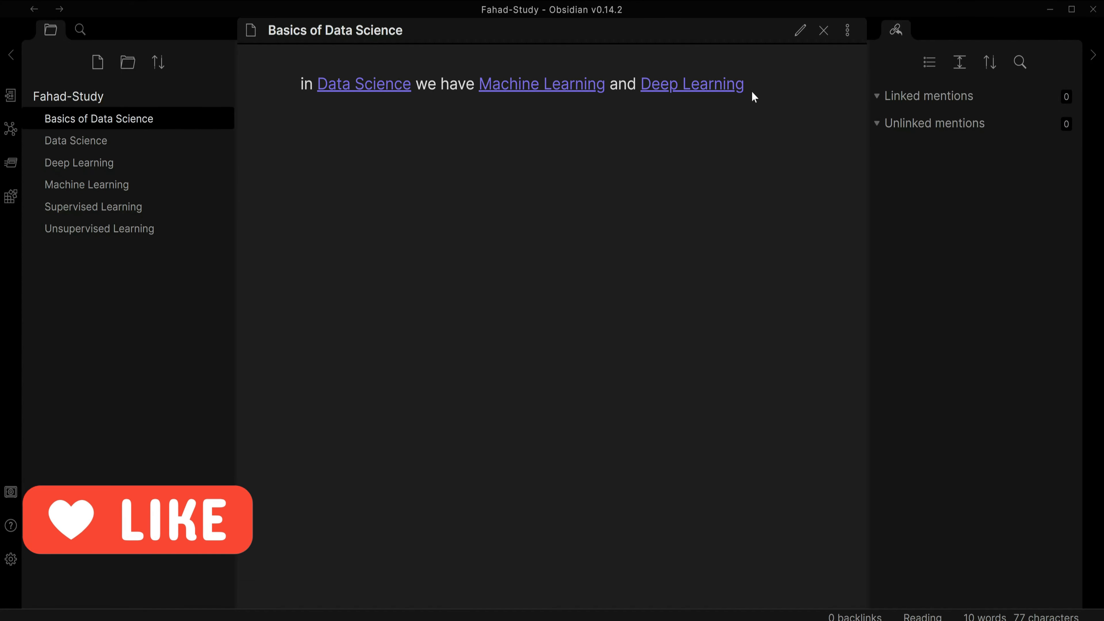
{"action": "left_click", "coordinate": [800, 30]}
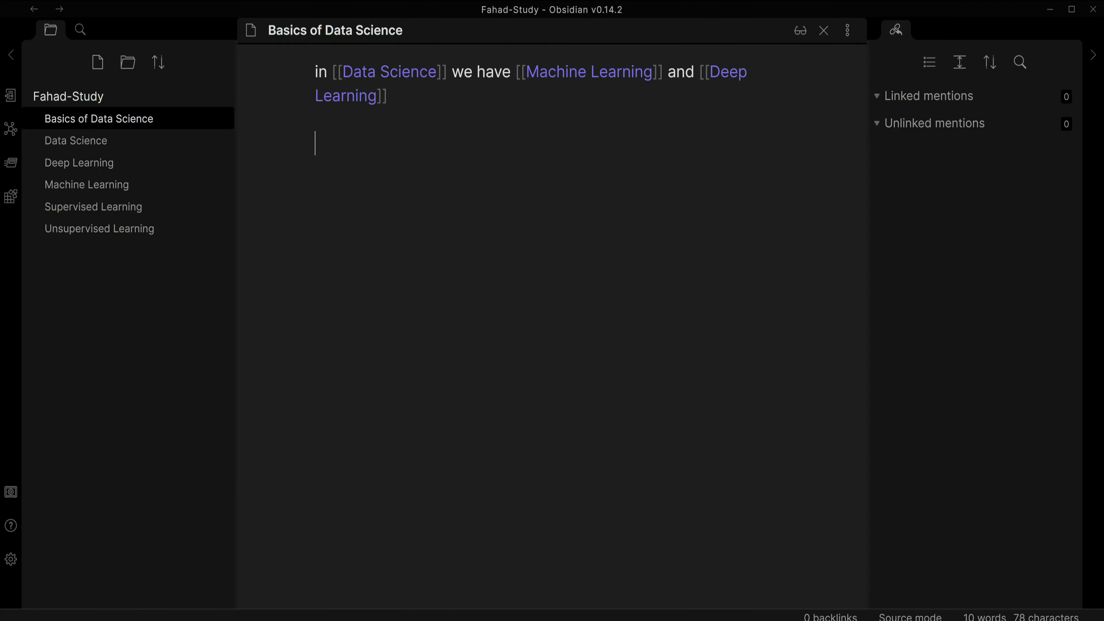
{"action": "type", "text": "#"}
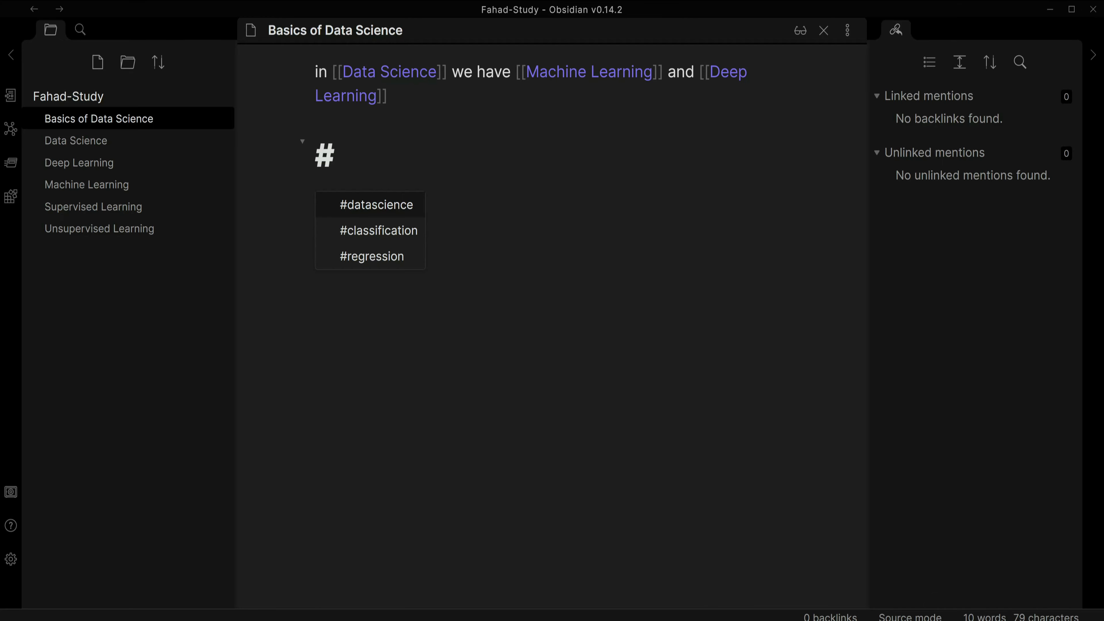
{"action": "type", "text": "ai"}
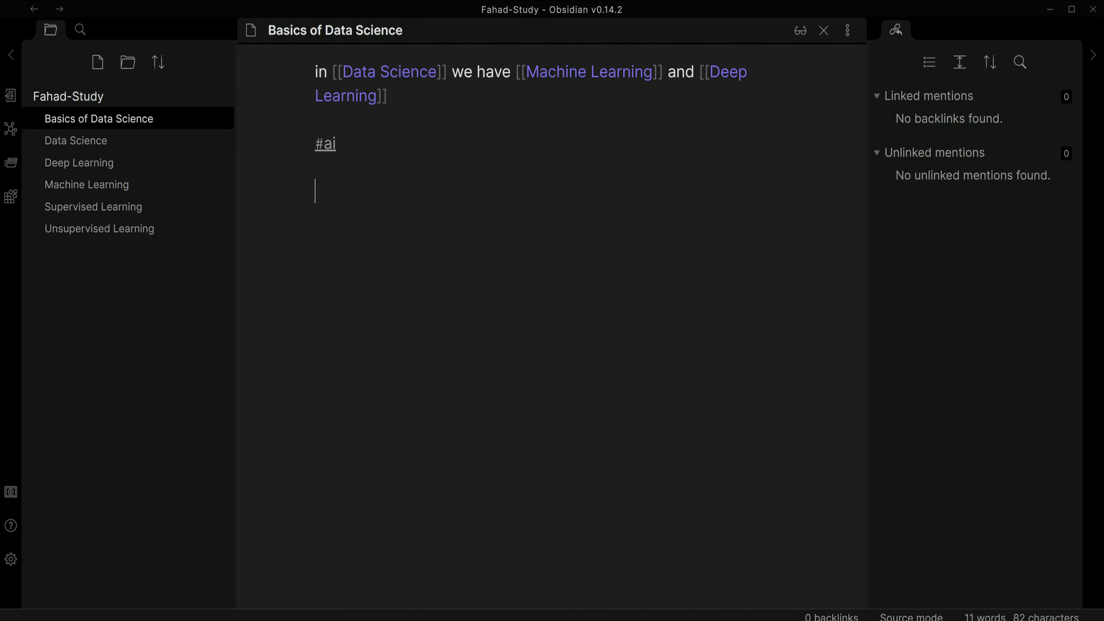
- Add the existing tags #ai and #datascience on a separate line below the text of the Data Science note
{"action": "left_click", "coordinate": [73, 149]}
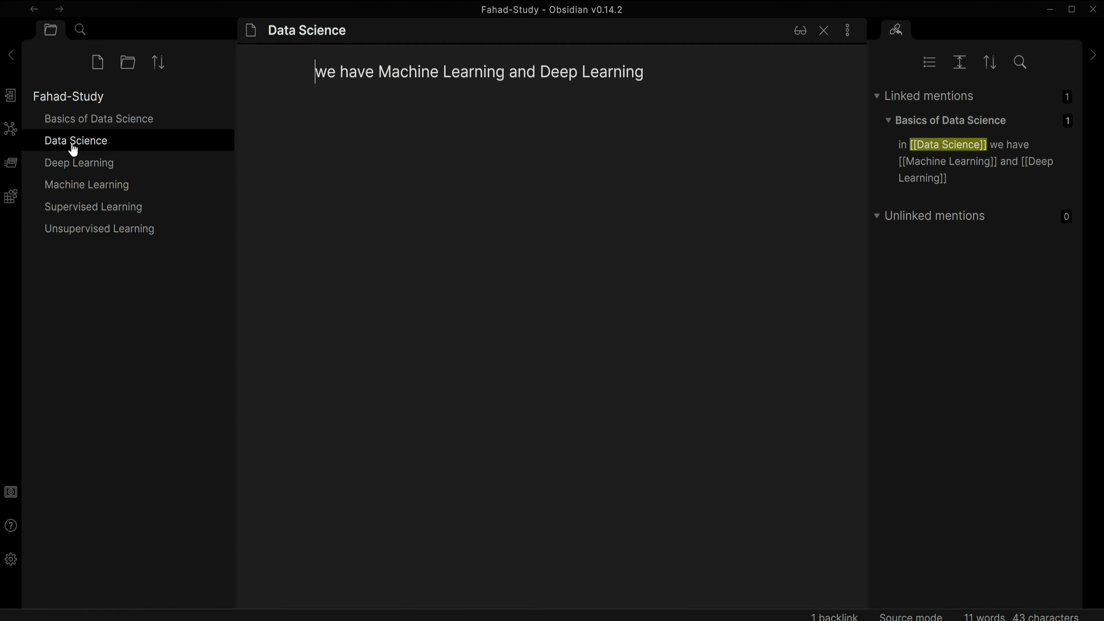
{"action": "key", "text": "Return"}
{"action": "key", "text": "Return"}
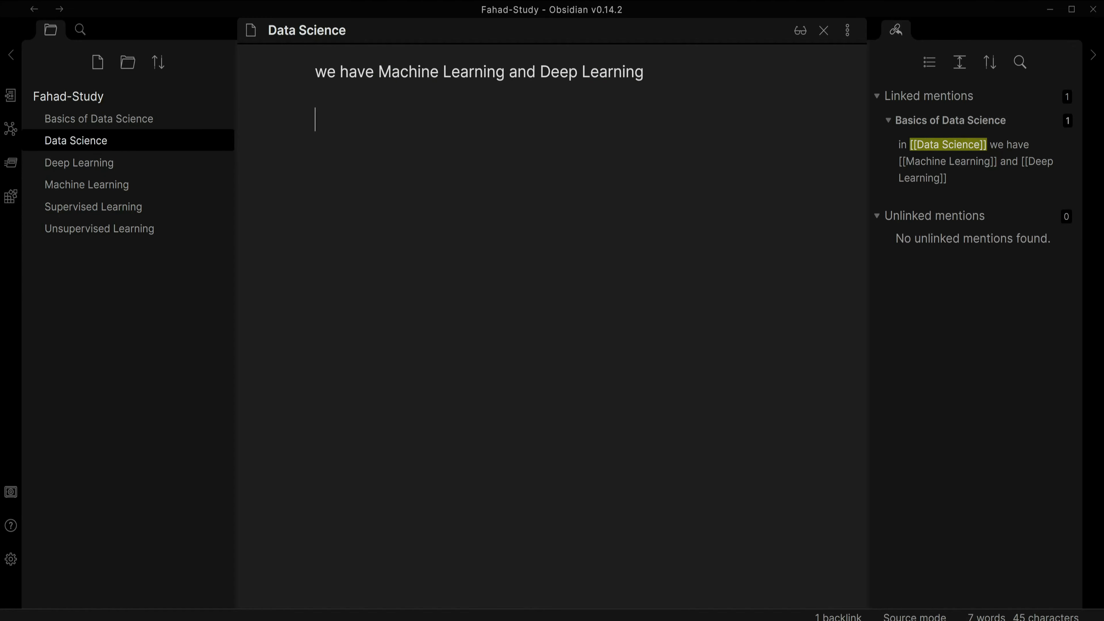
{"action": "type", "text": "#"}
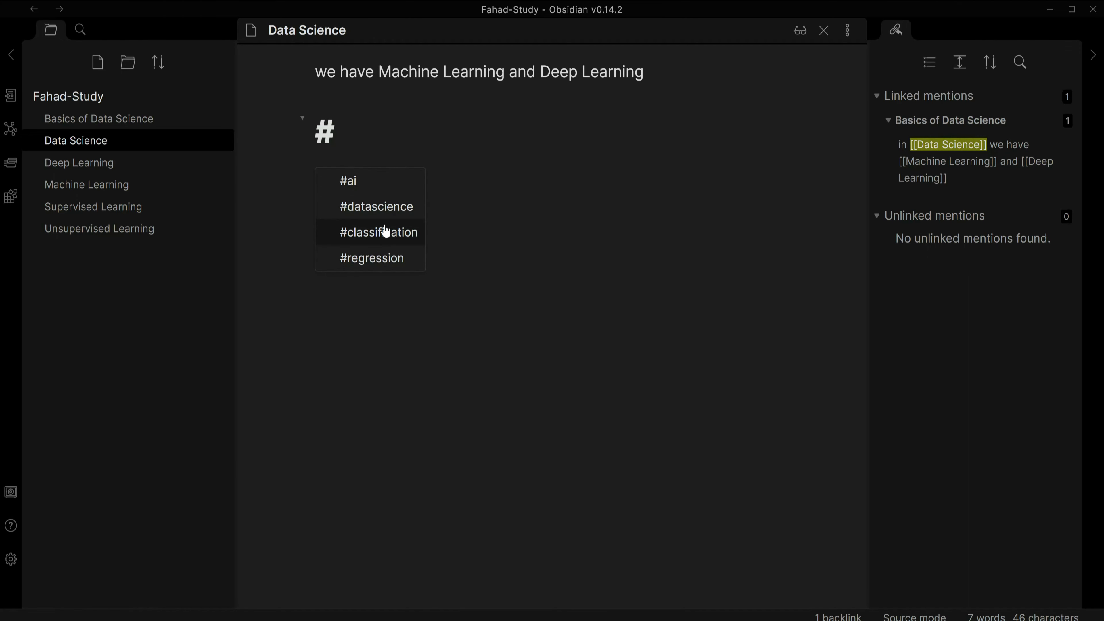
{"action": "key", "text": "Down"}
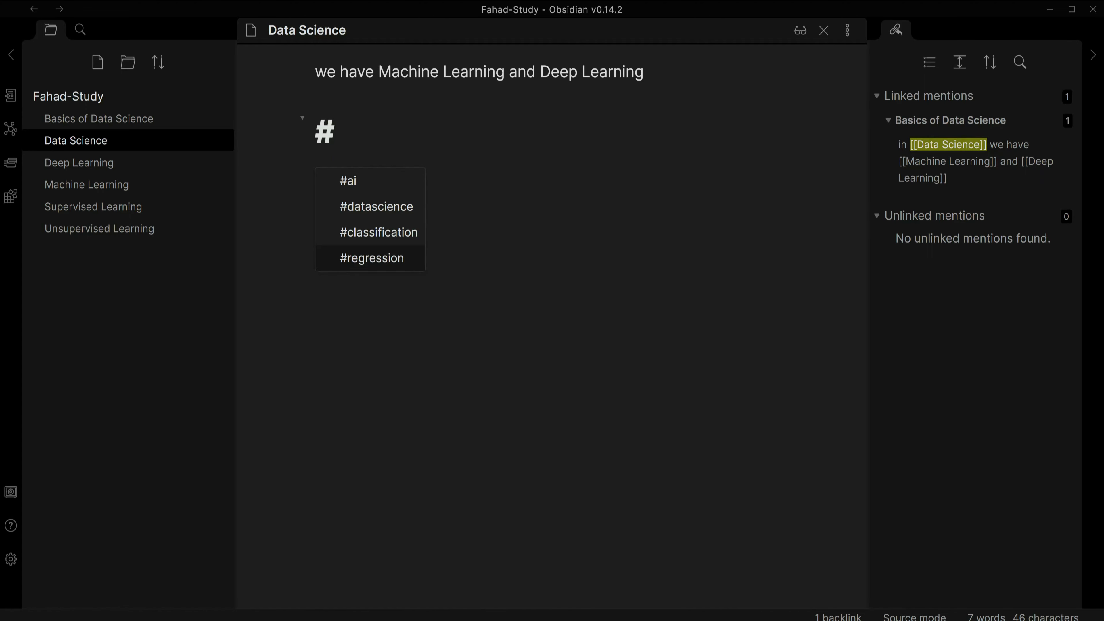
{"action": "key", "text": "Up"}
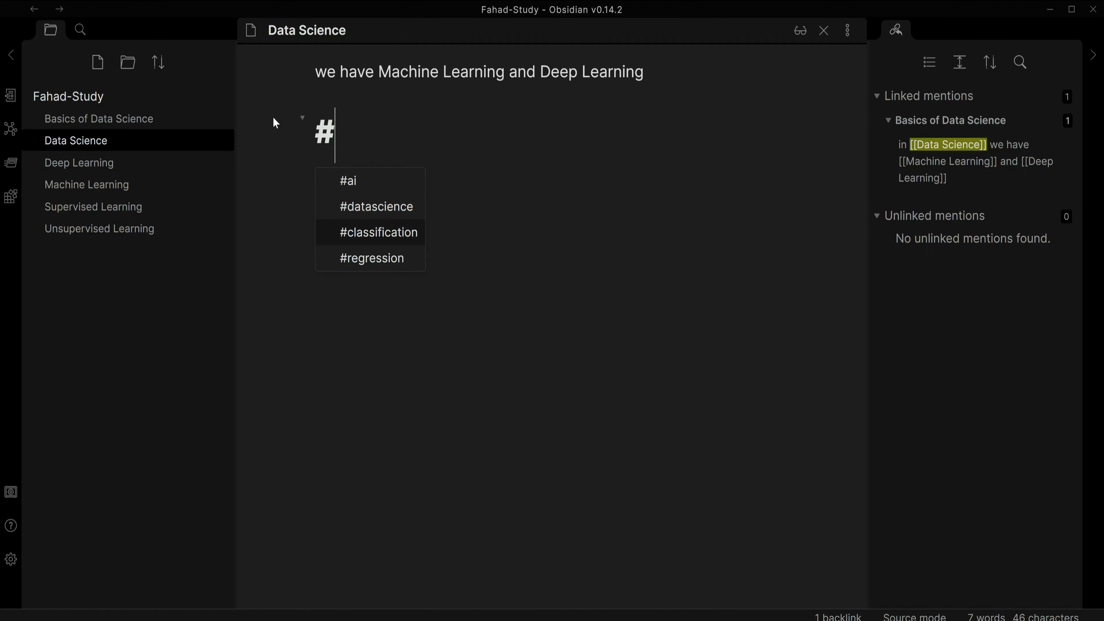
{"action": "key", "text": "Up"}
{"action": "key", "text": "Up"}
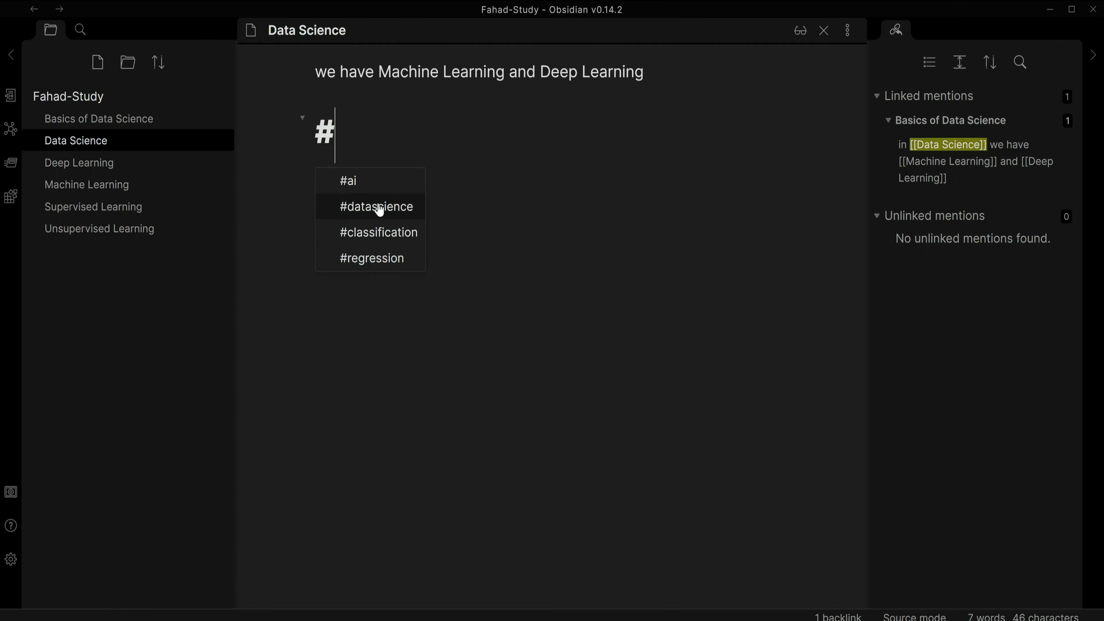
{"action": "key", "text": "Return"}
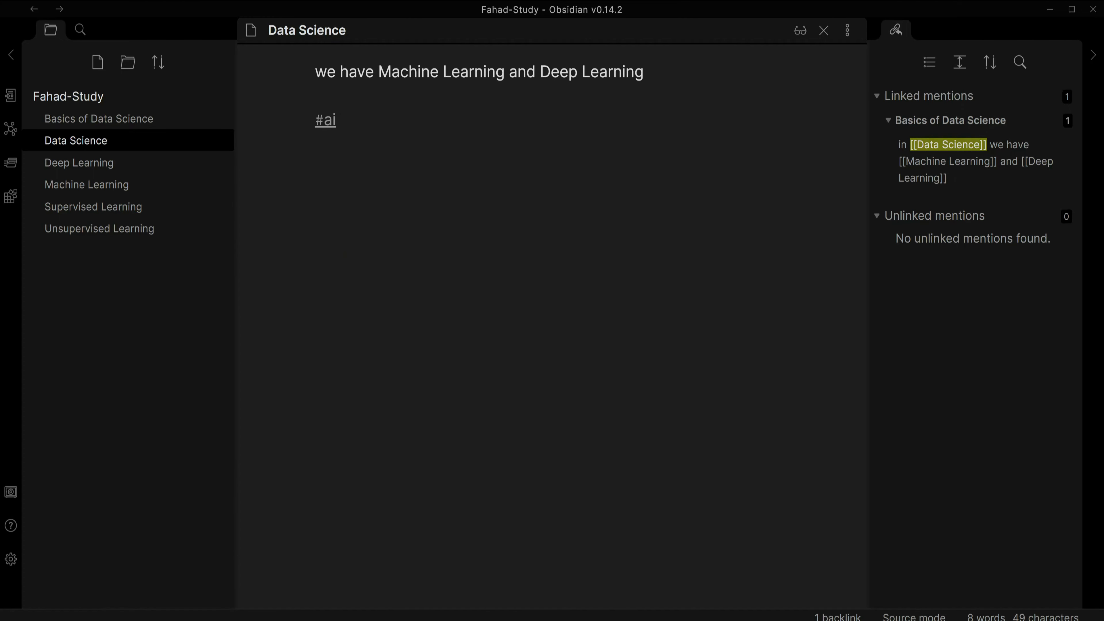
{"action": "type", "text": "#"}
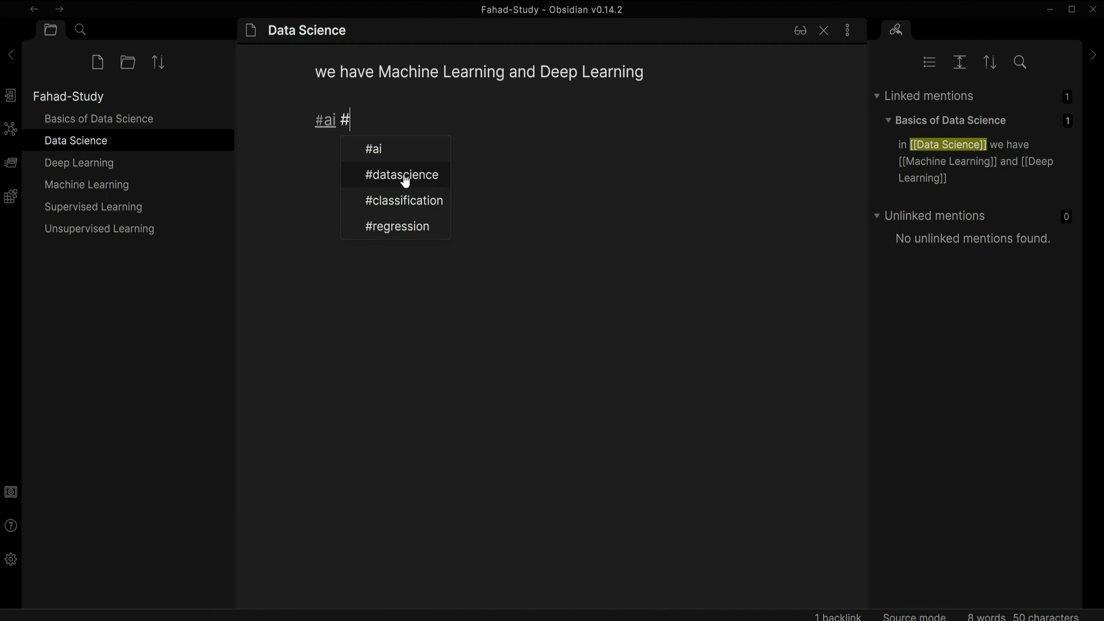
{"action": "key", "text": "Return"}
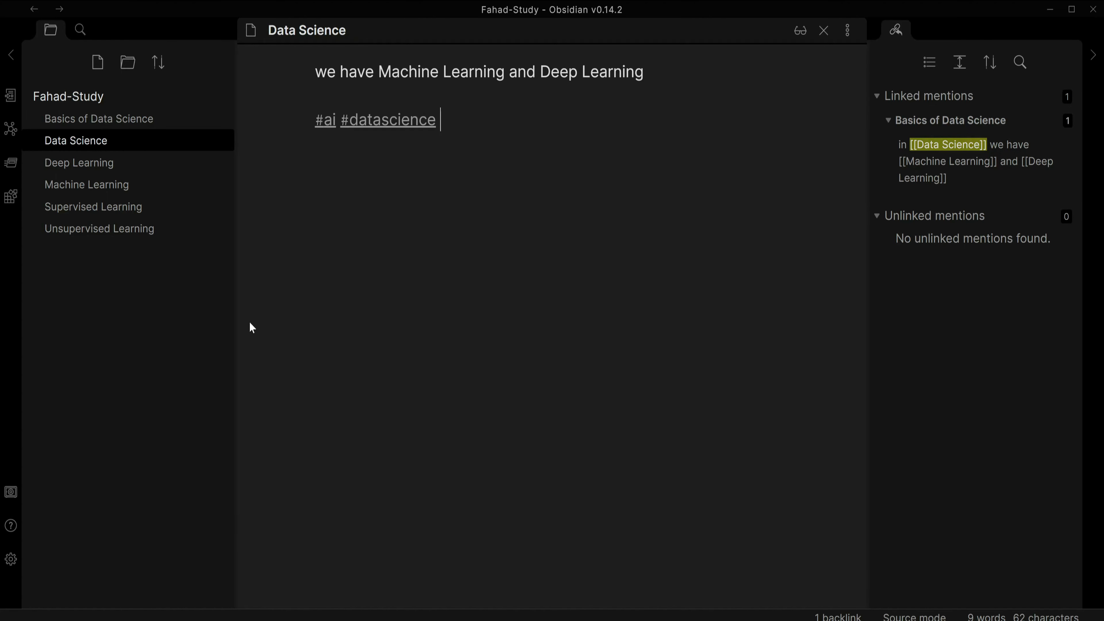
- View the Machine Learning note, and write "Regression" in the Supervised Learning note with the existing tag #regression on a separate line below
{"action": "left_click", "coordinate": [87, 186]}
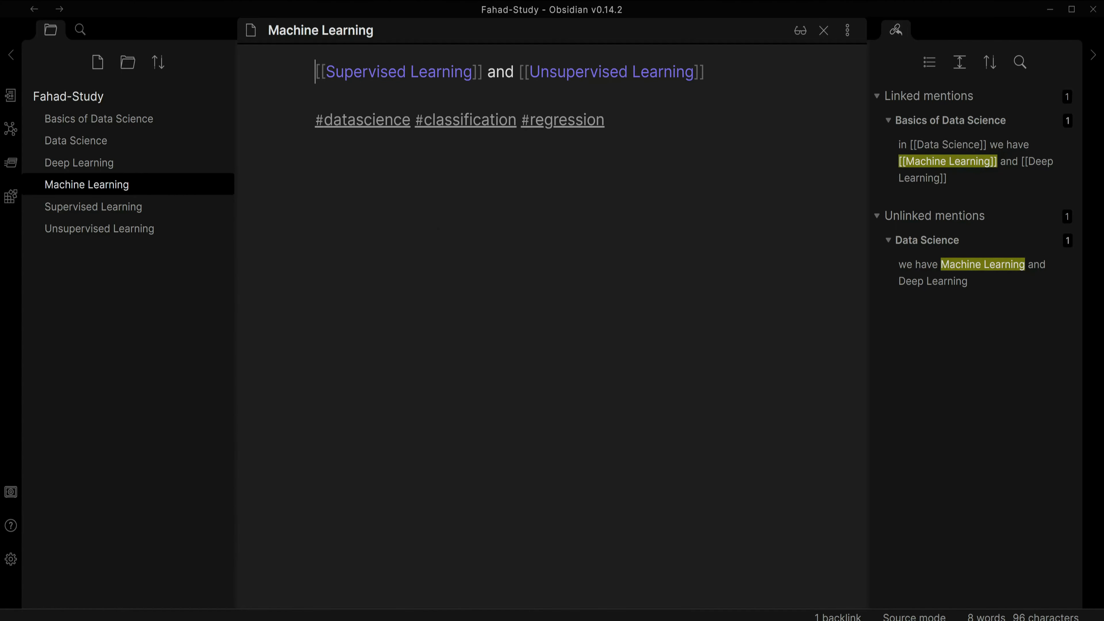
{"action": "left_click", "coordinate": [83, 212]}
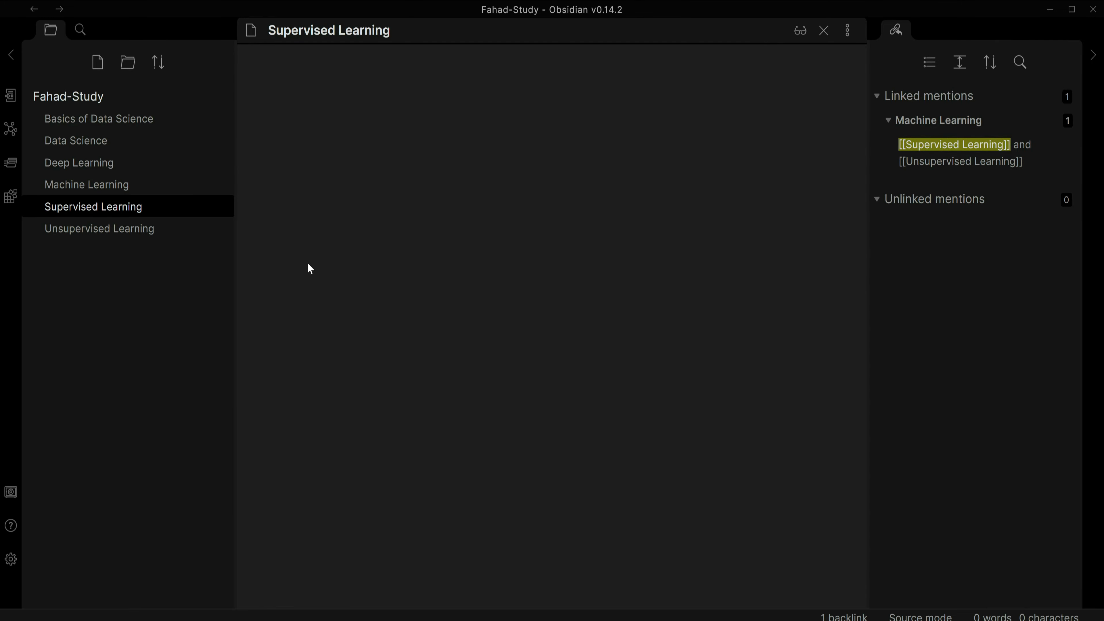
{"action": "type", "text": "Re"}
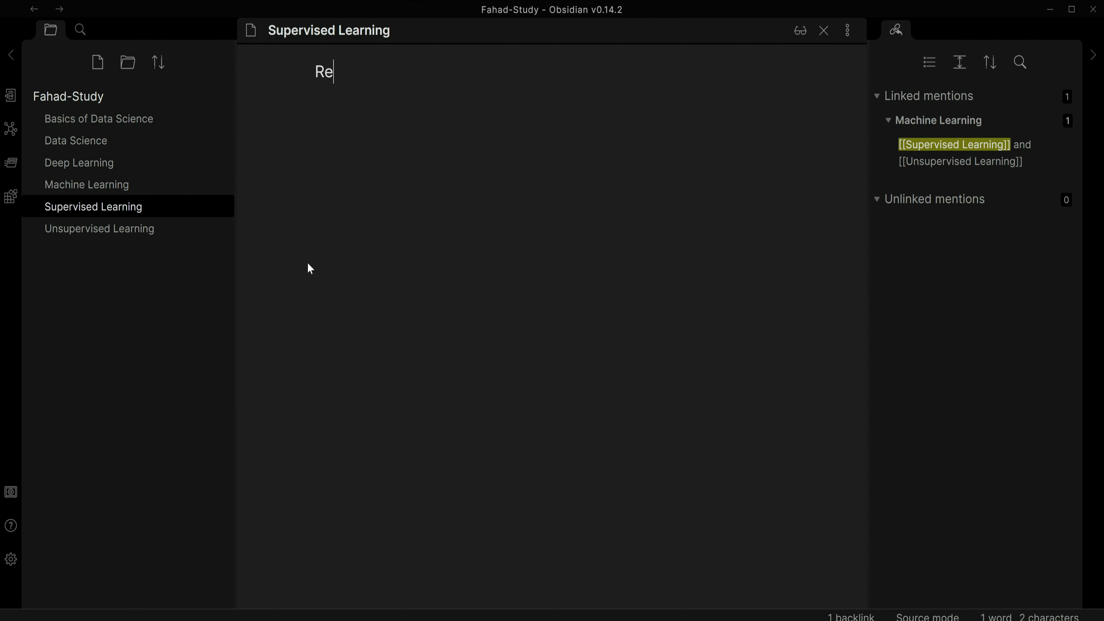
{"action": "type", "text": "gression"}
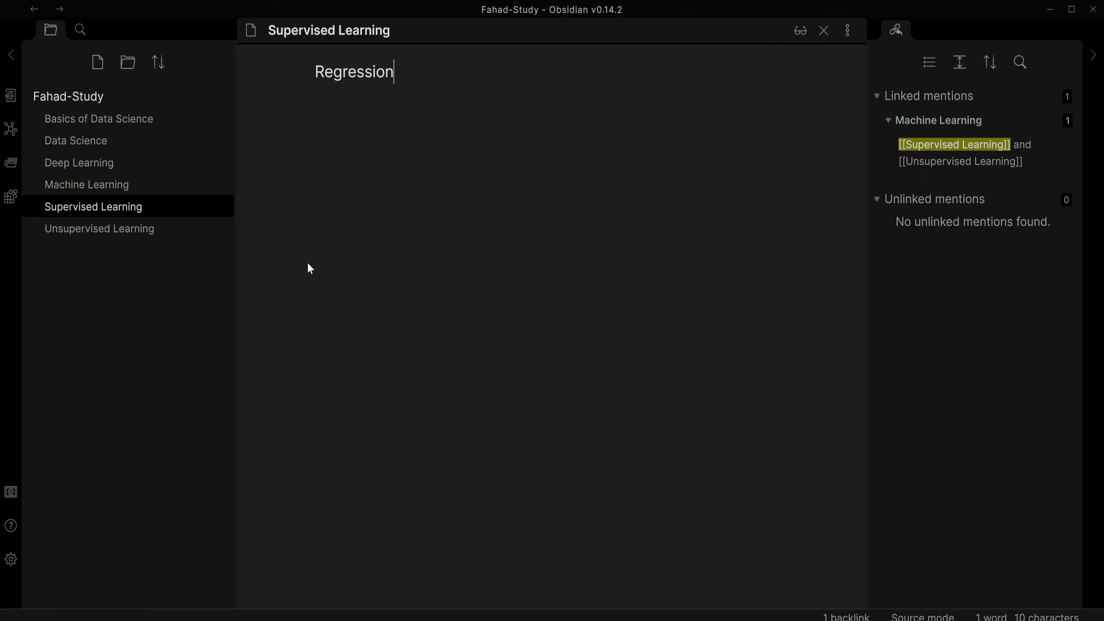
{"action": "key", "text": "Return"}
{"action": "key", "text": "Return"}
{"action": "type", "text": "#"}
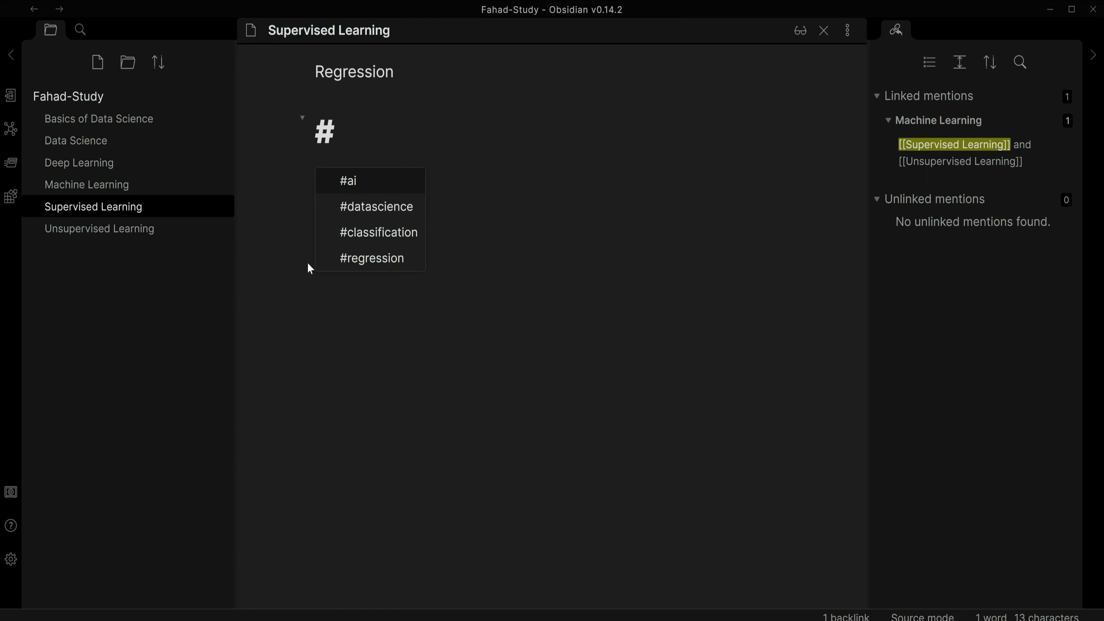
{"action": "key", "text": "Down"}
{"action": "key", "text": "Down"}
{"action": "key", "text": "Down"}
{"action": "key", "text": "Return"}
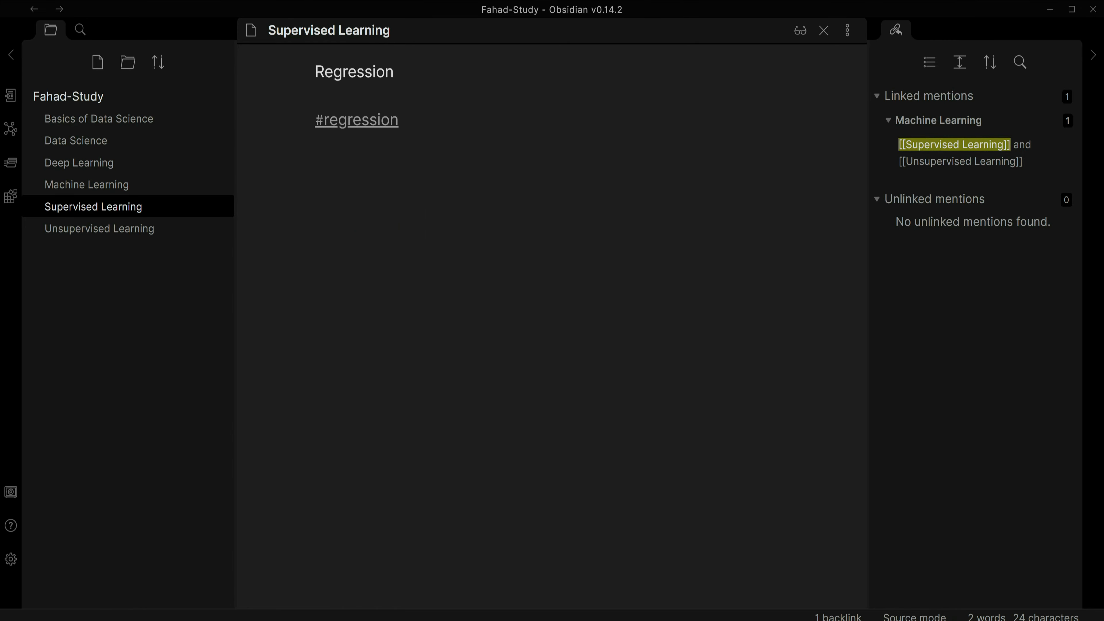
- Create a new note in the vault and title it "Linear Regression"
{"action": "left_click", "coordinate": [99, 65]}
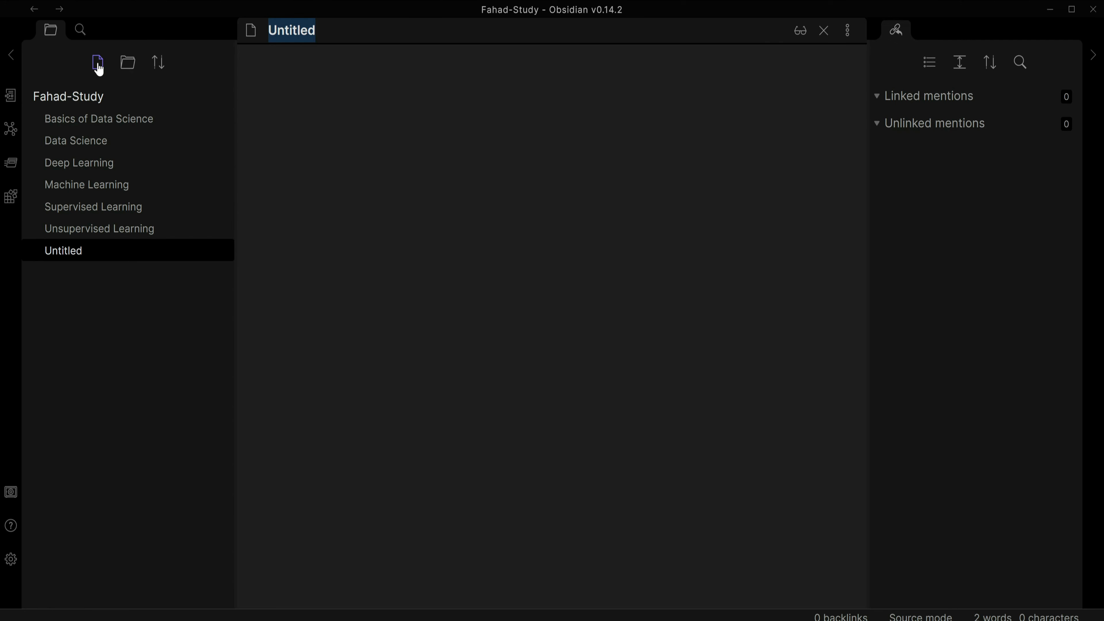
{"action": "type", "text": "Linear R"}
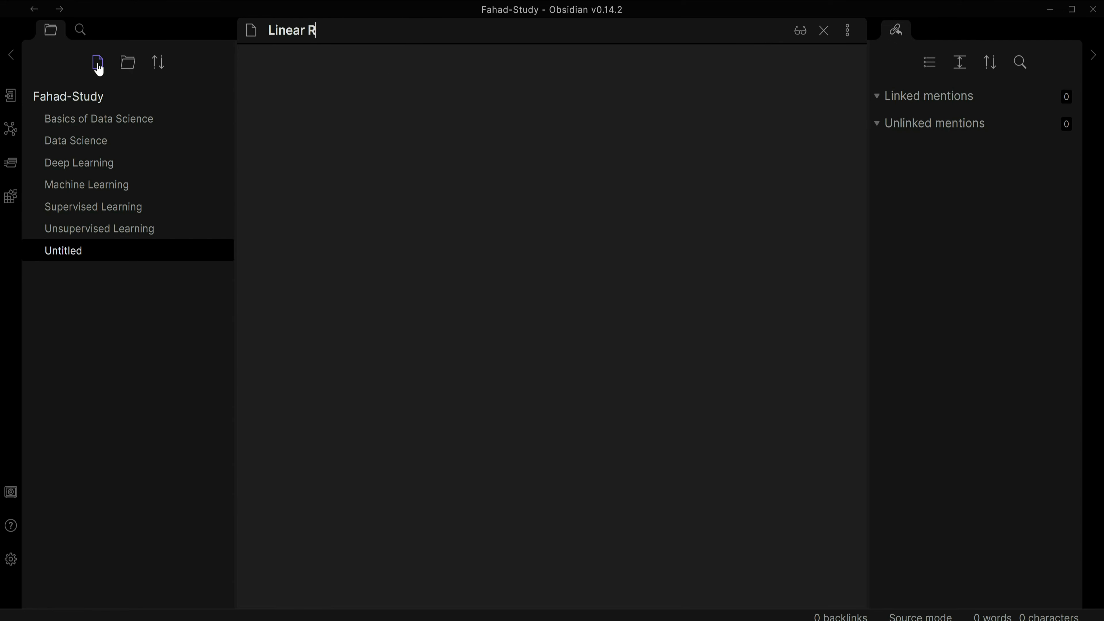
{"action": "type", "text": "egression"}
{"action": "key", "text": "Return"}
- Write the lines "define what is LR", "why it is used?" and "how it is used?" in the Linear Regression note
{"action": "type", "text": "defin"}
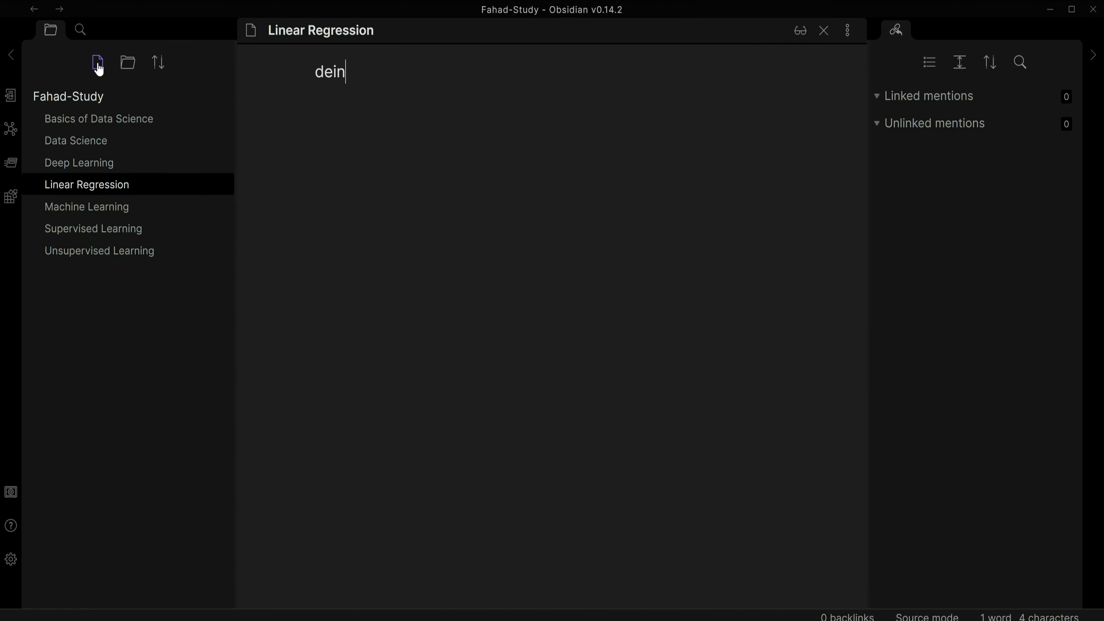
{"action": "key", "text": "BackSpace"}
{"action": "key", "text": "BackSpace"}
{"action": "type", "text": "fine what is LR"}
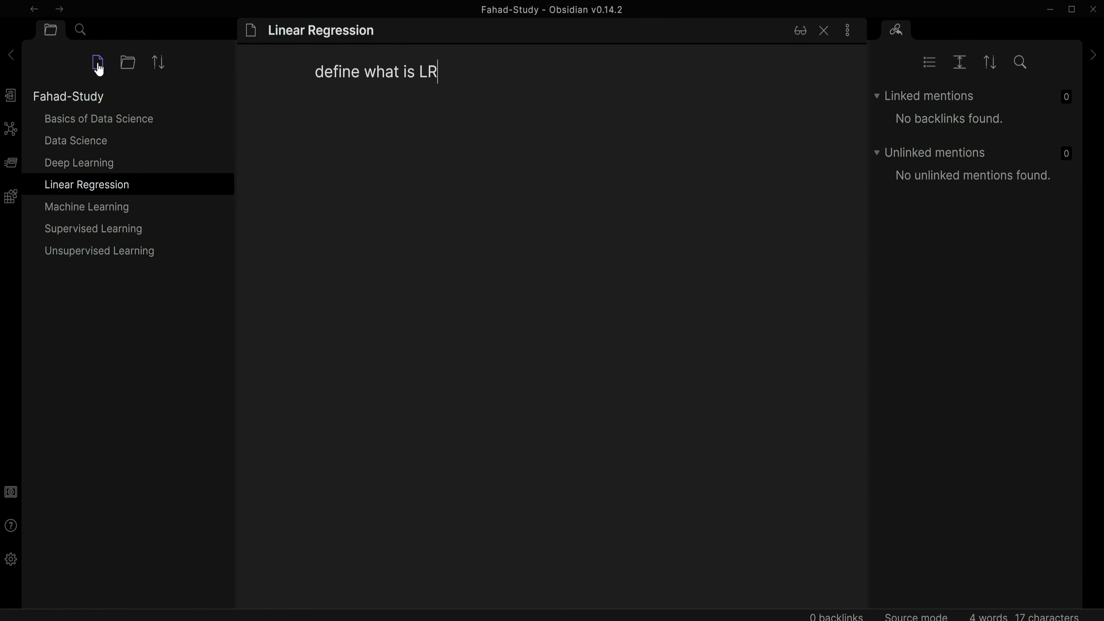
{"action": "key", "text": "Return"}
{"action": "type", "text": "why it is used?"}
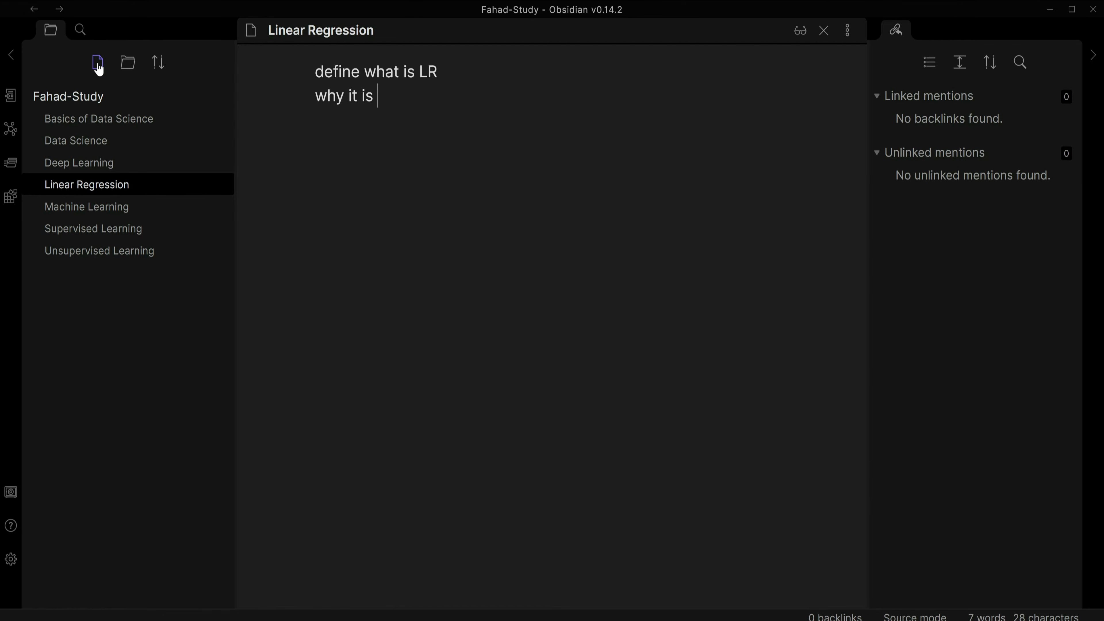
{"action": "key", "text": "Return"}
{"action": "type", "text": "how it"}
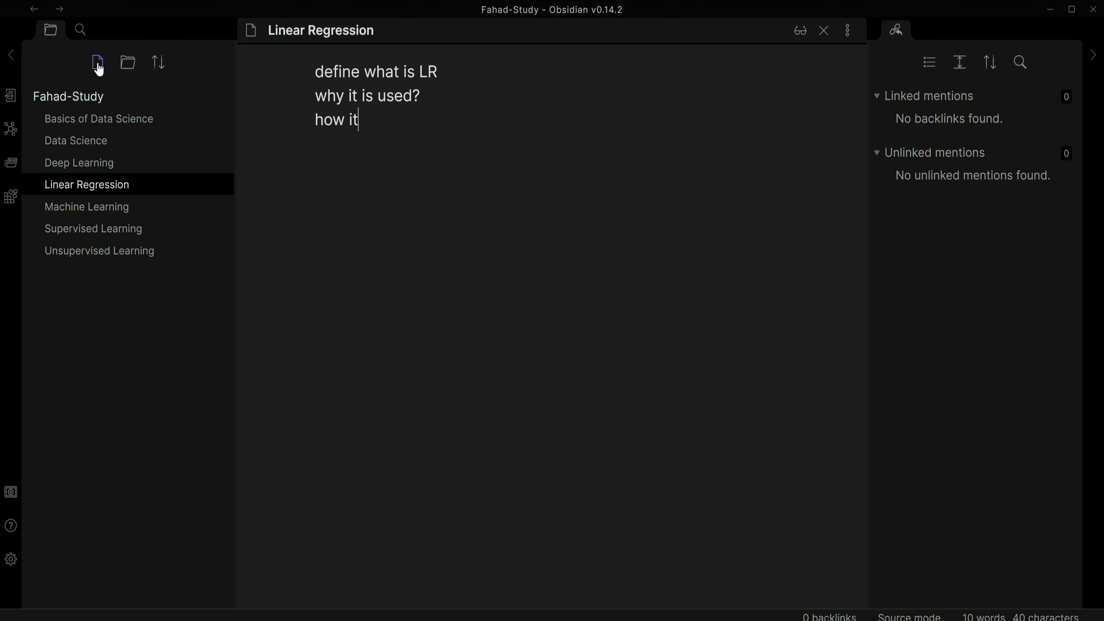
{"action": "type", "text": " is used?"}
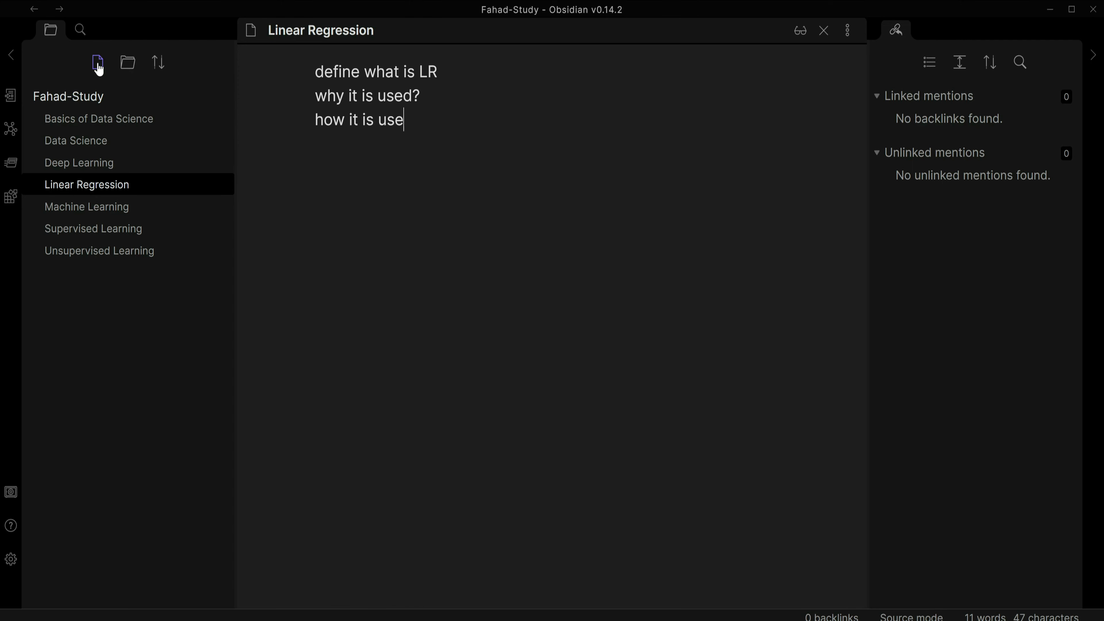
- Add a fourth line to the Linear Regression note reading "some examples of LR, boston house price prediction"
{"action": "key", "text": "Return"}
{"action": "type", "text": "some ex"}
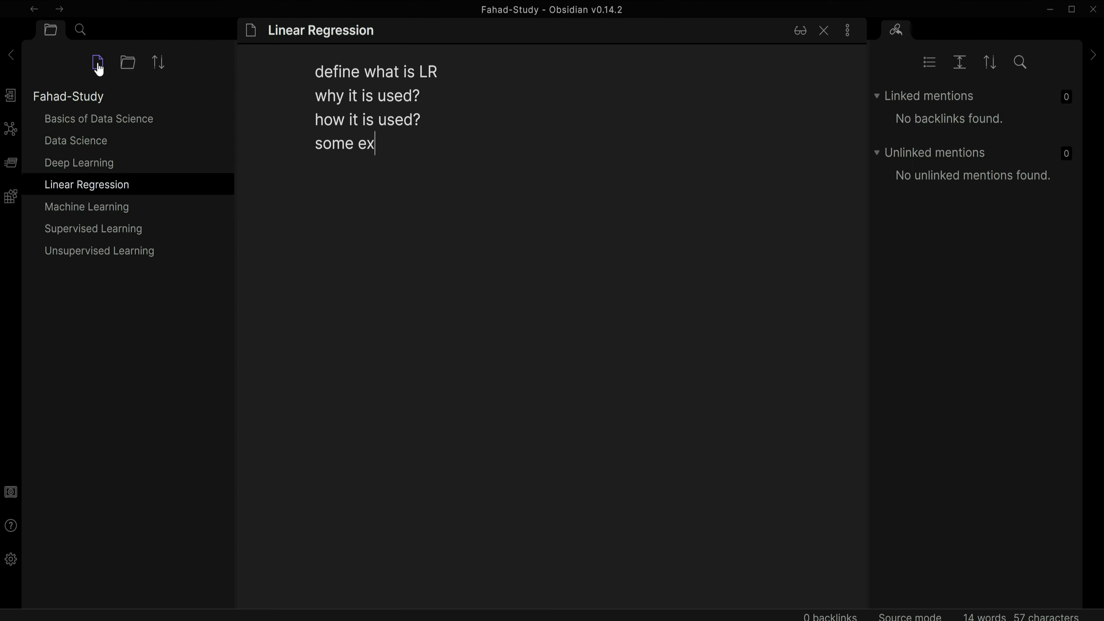
{"action": "type", "text": "amples "}
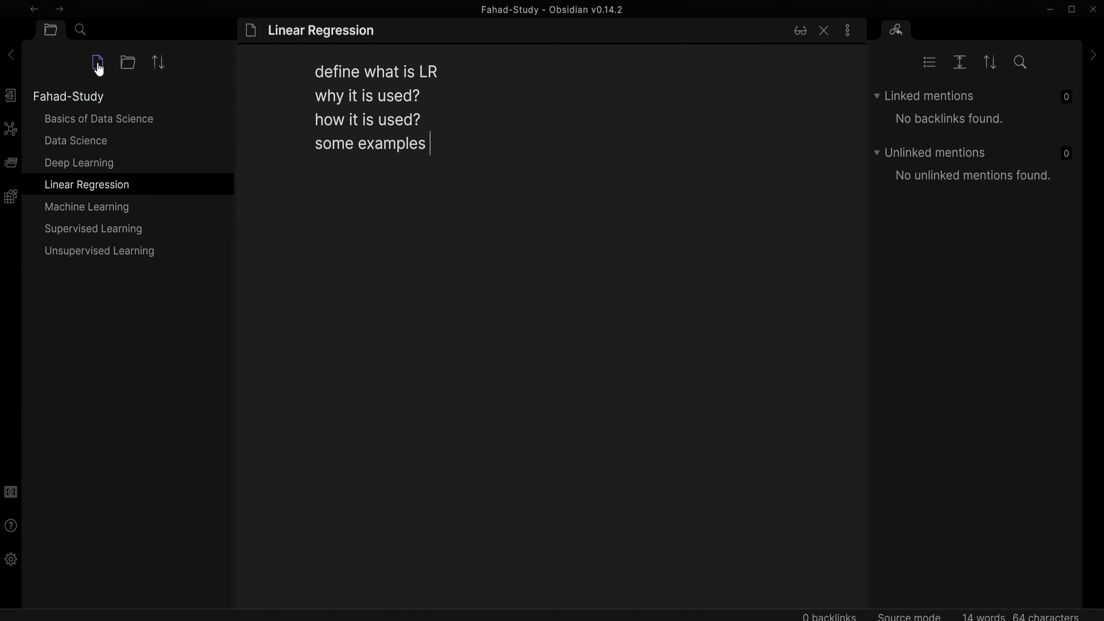
{"action": "type", "text": "of LR, "}
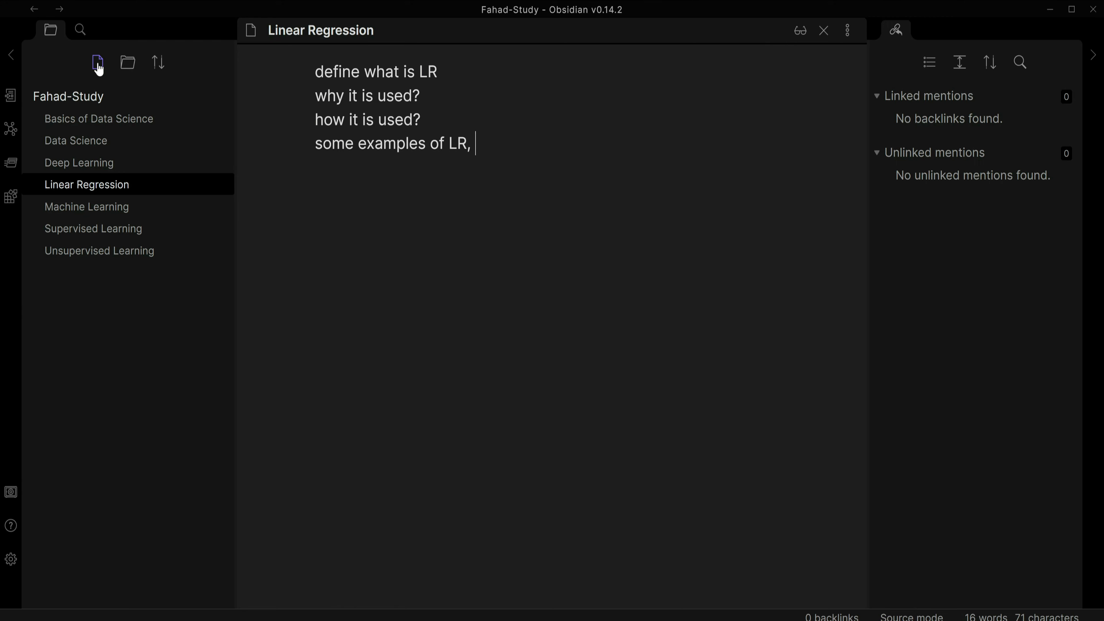
{"action": "type", "text": "bosto"}
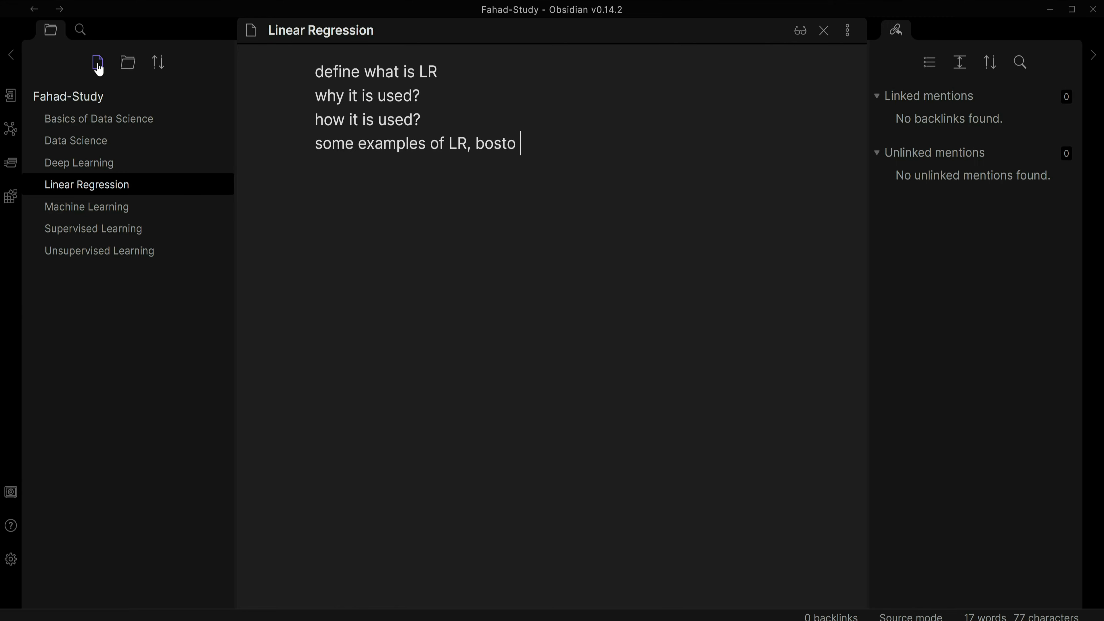
{"action": "type", "text": "n house "}
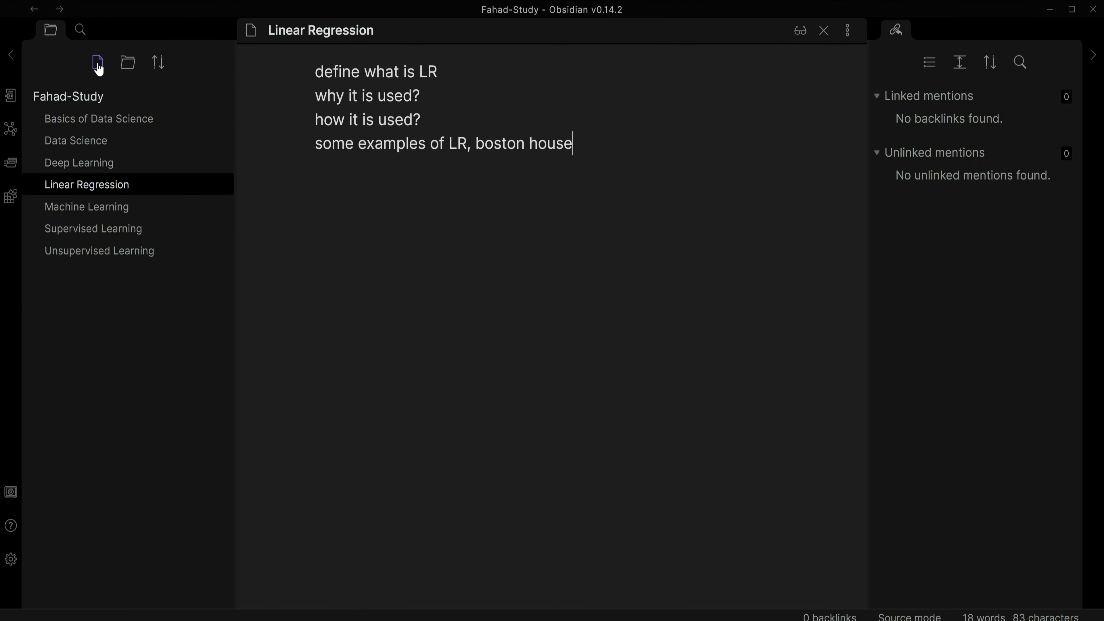
{"action": "type", "text": "price prediction"}
- Add the existing tags #datascience and #regression on a separate line below the Linear Regression note's text
{"action": "key", "text": "Return"}
{"action": "key", "text": "Return"}
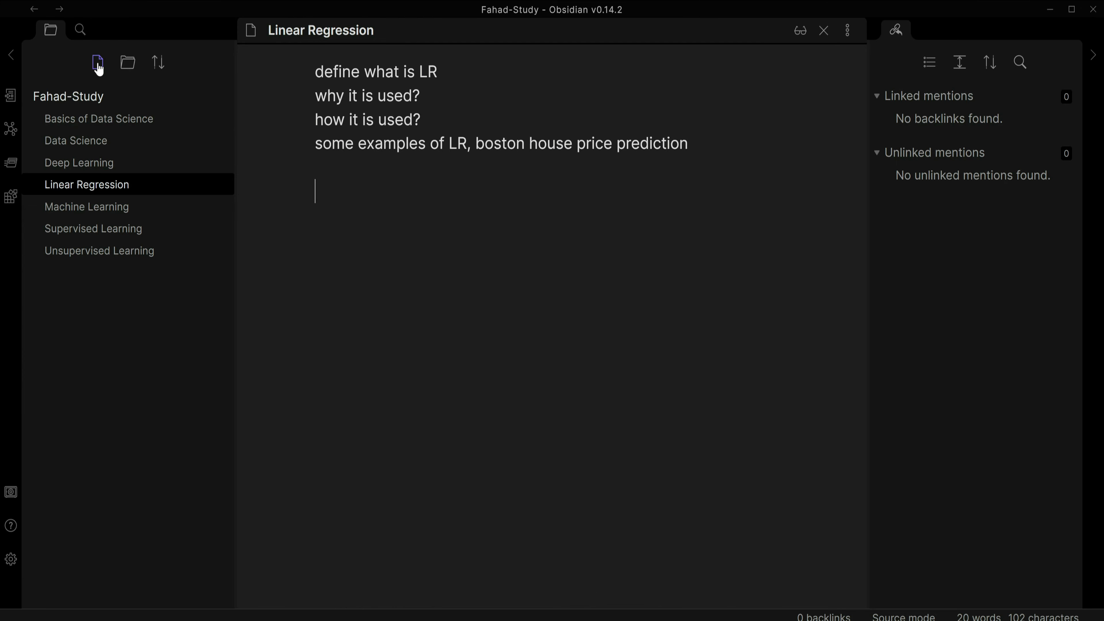
{"action": "type", "text": "#"}
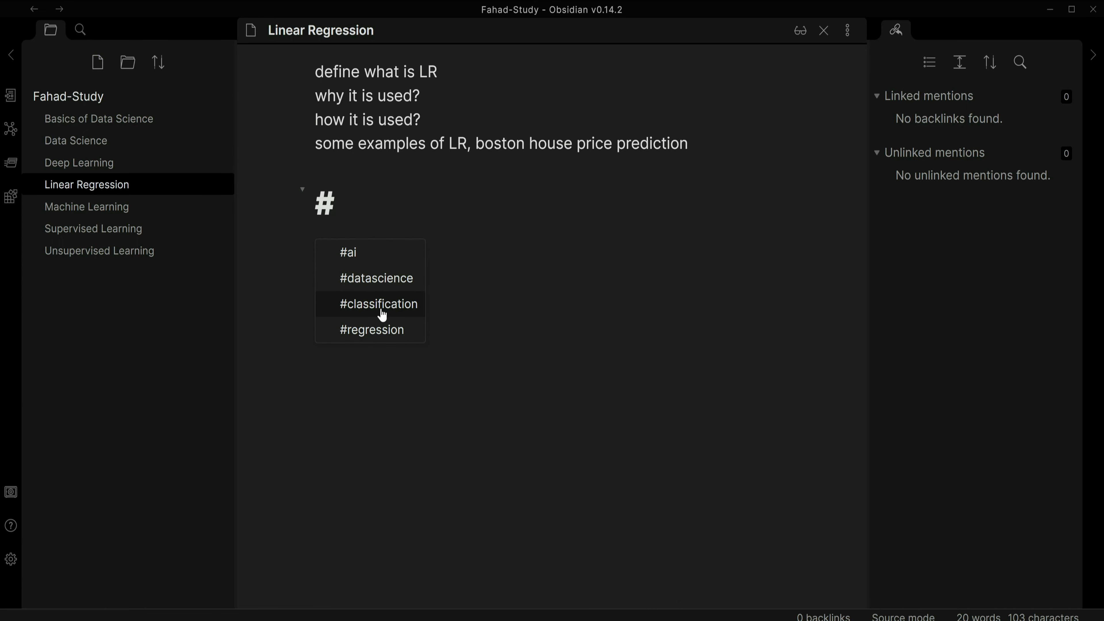
{"action": "left_click", "coordinate": [387, 287]}
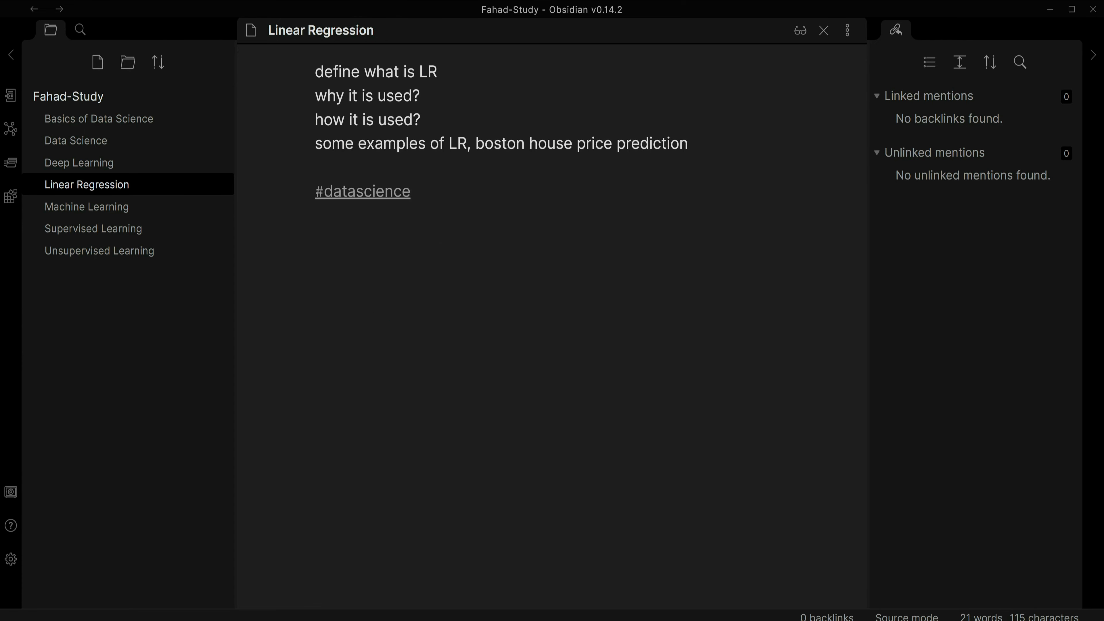
{"action": "type", "text": "#"}
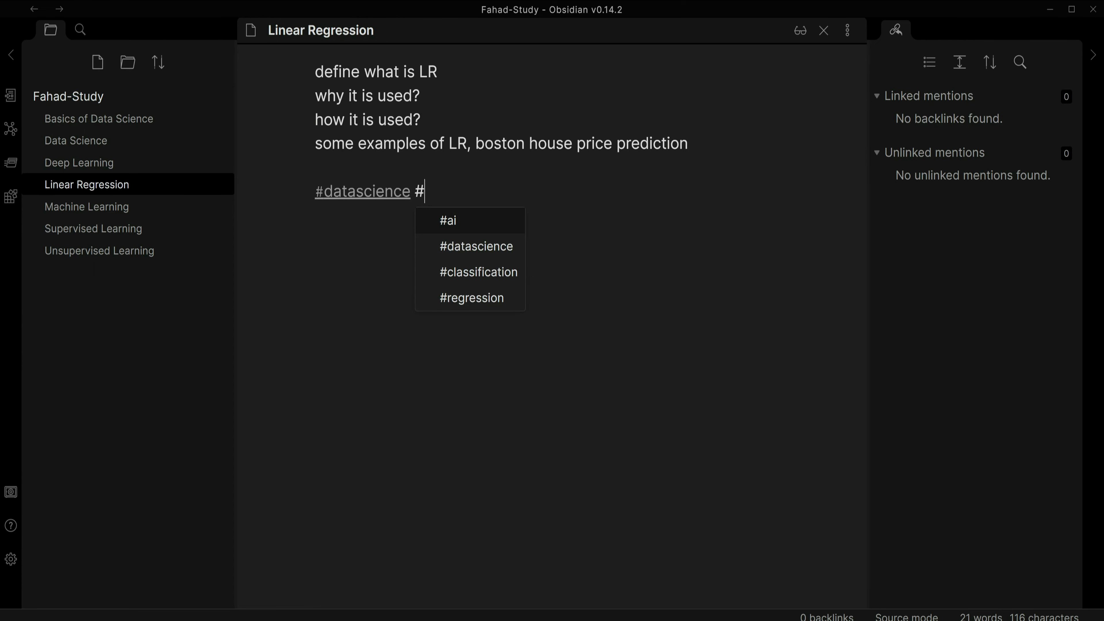
{"action": "left_click", "coordinate": [469, 309]}
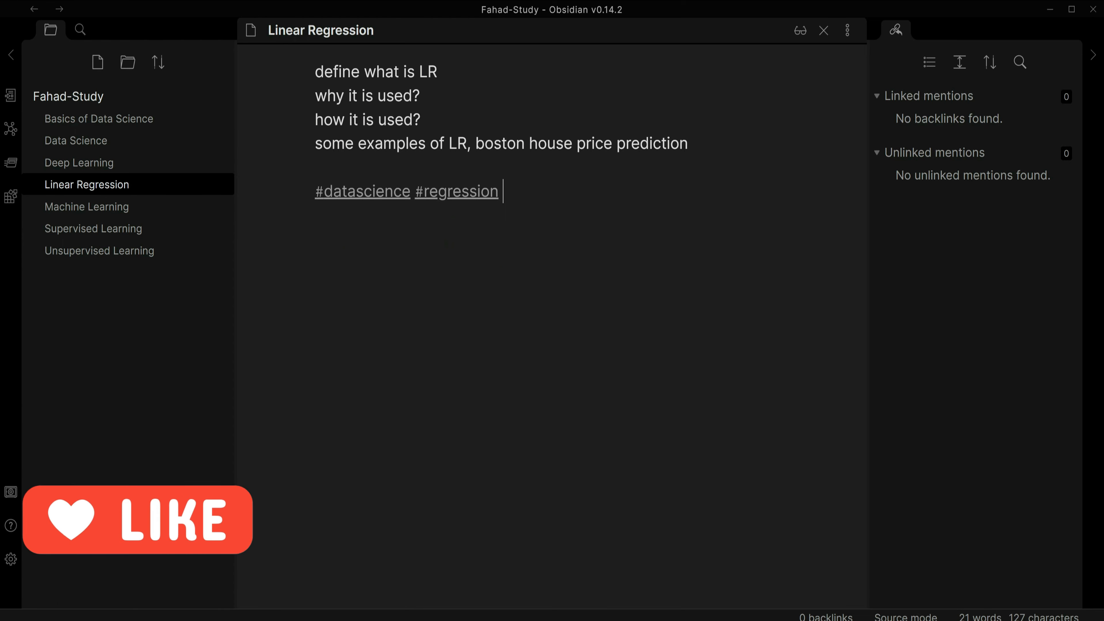
- Add the new tag #linearregression after the two existing tags in the Linear Regression note
{"action": "type", "text": "#"}
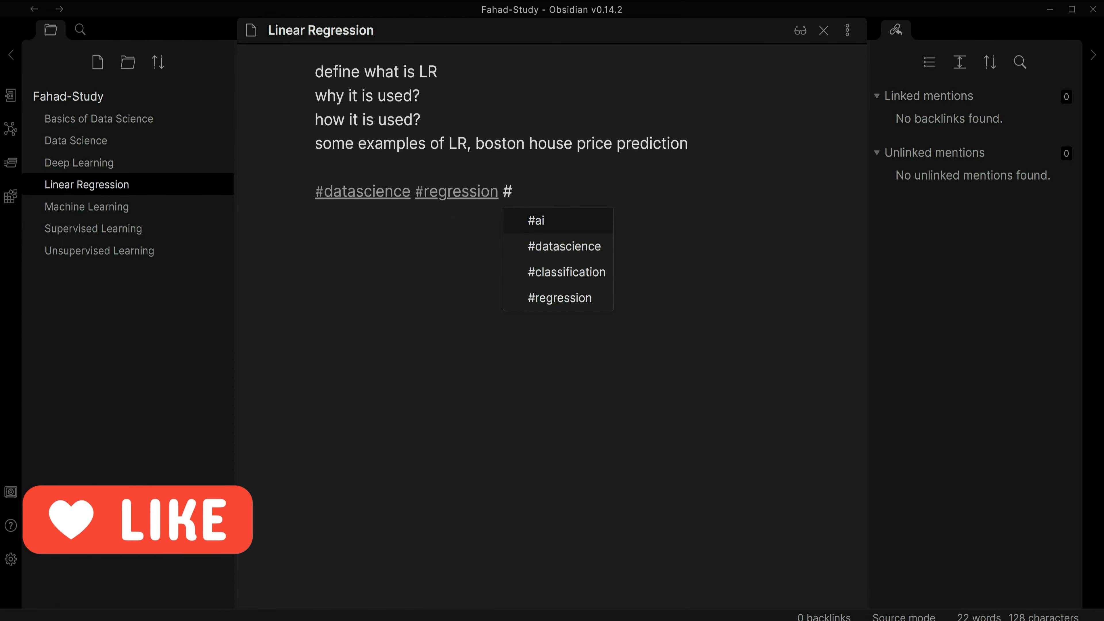
{"action": "type", "text": "linearr"}
{"action": "type", "text": "egr"}
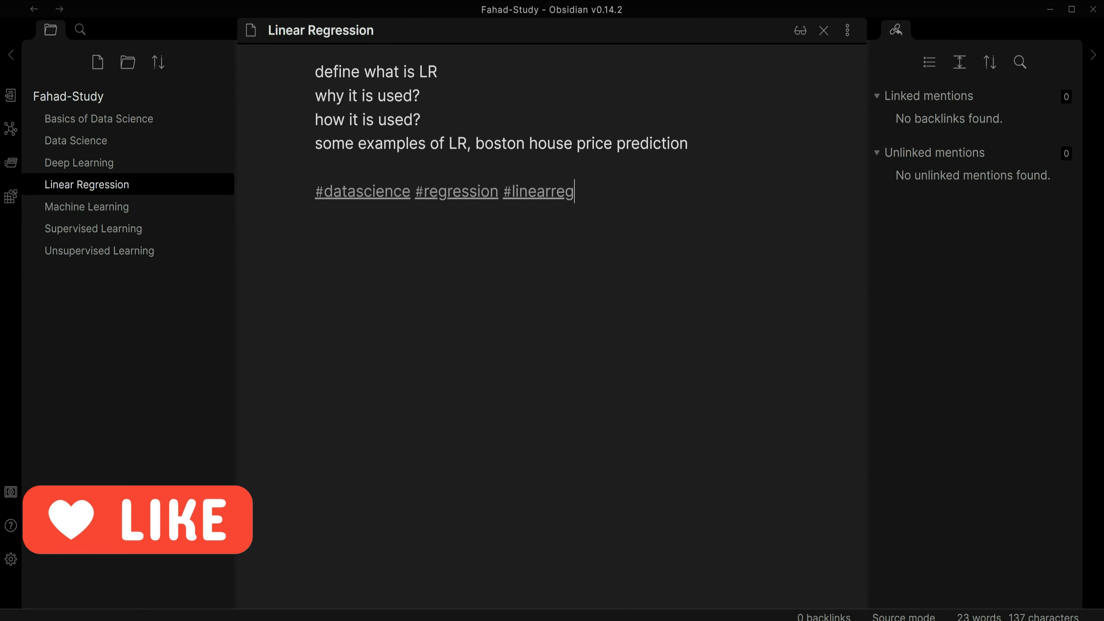
{"action": "type", "text": "ession"}
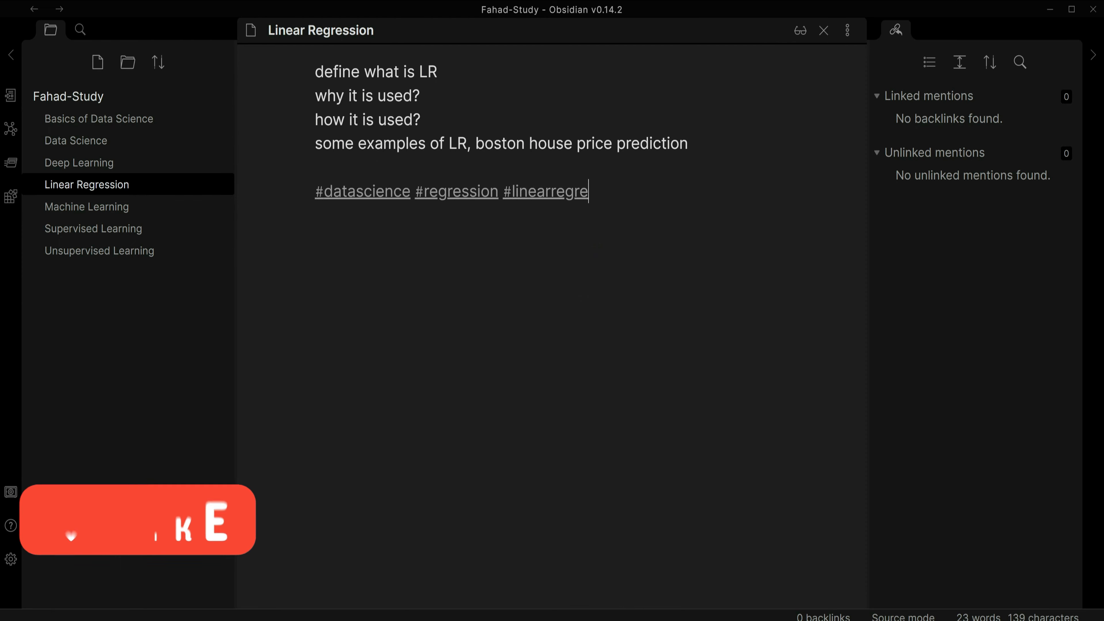
{"action": "key", "text": "Return"}
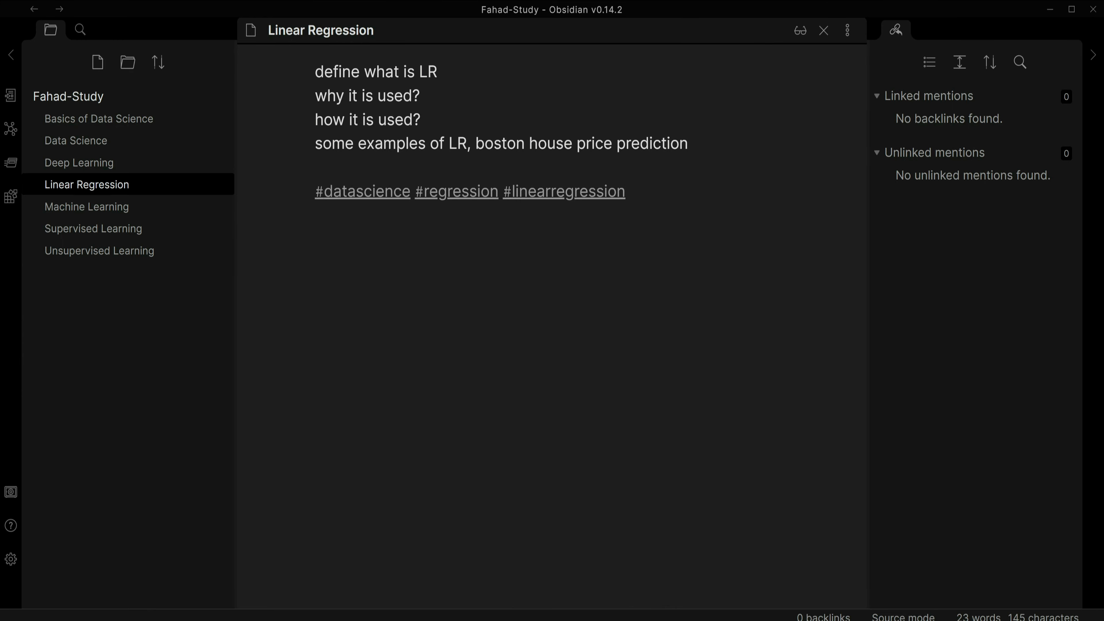
- View the Linear Regression note in reading mode and look over its text lines and tags
{"action": "left_click", "coordinate": [801, 35]}
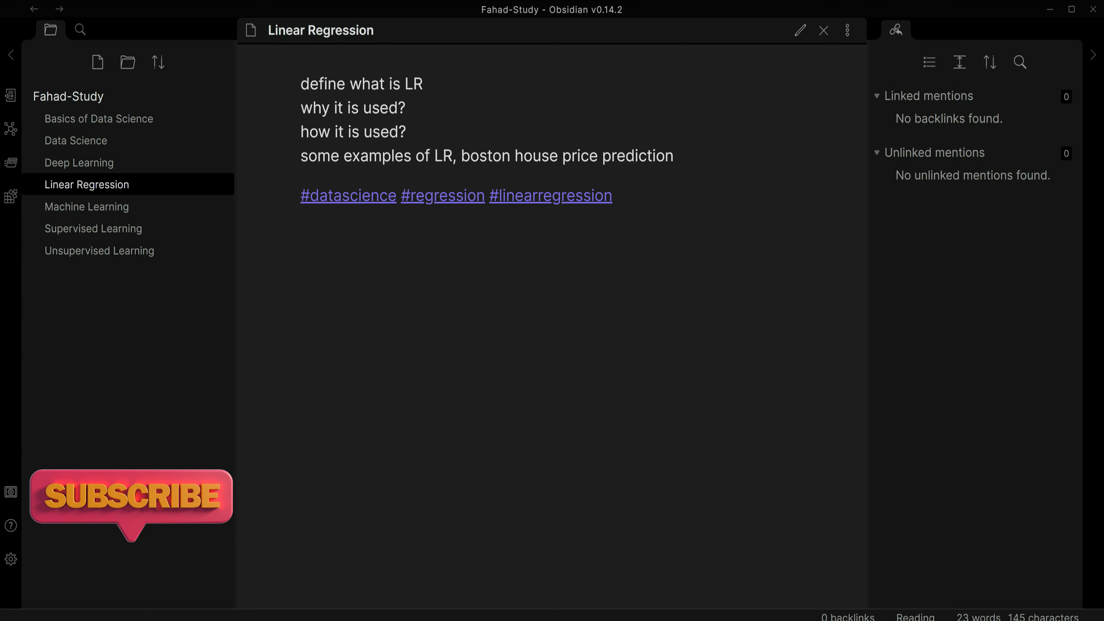
{"action": "left_click_drag", "start_coordinate": [300, 83], "coordinate": [655, 156]}
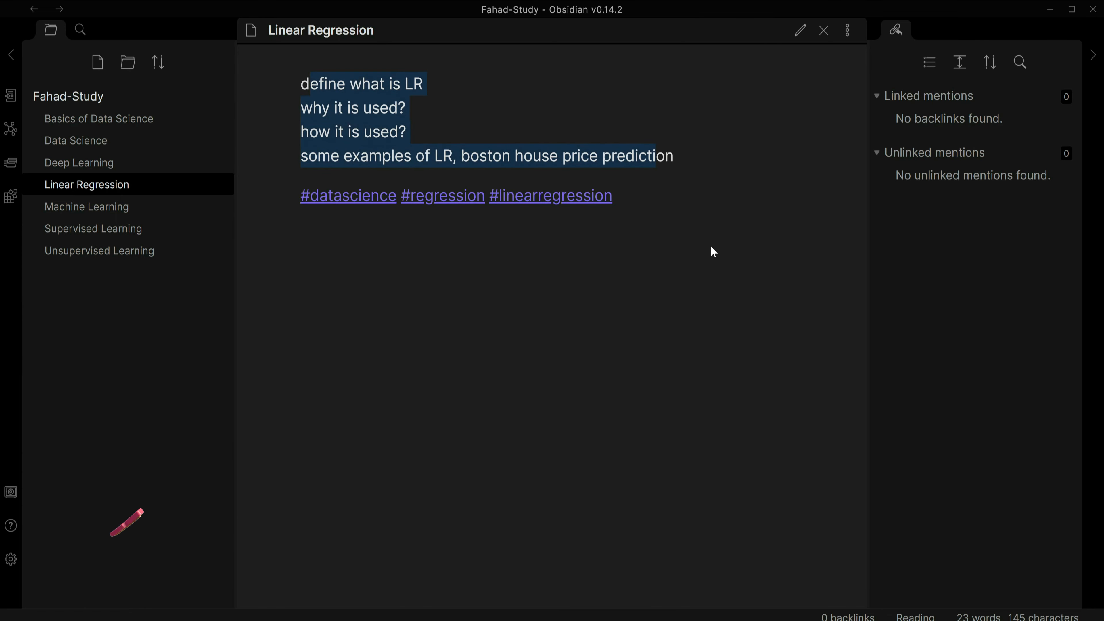
{"action": "left_click", "coordinate": [710, 248]}
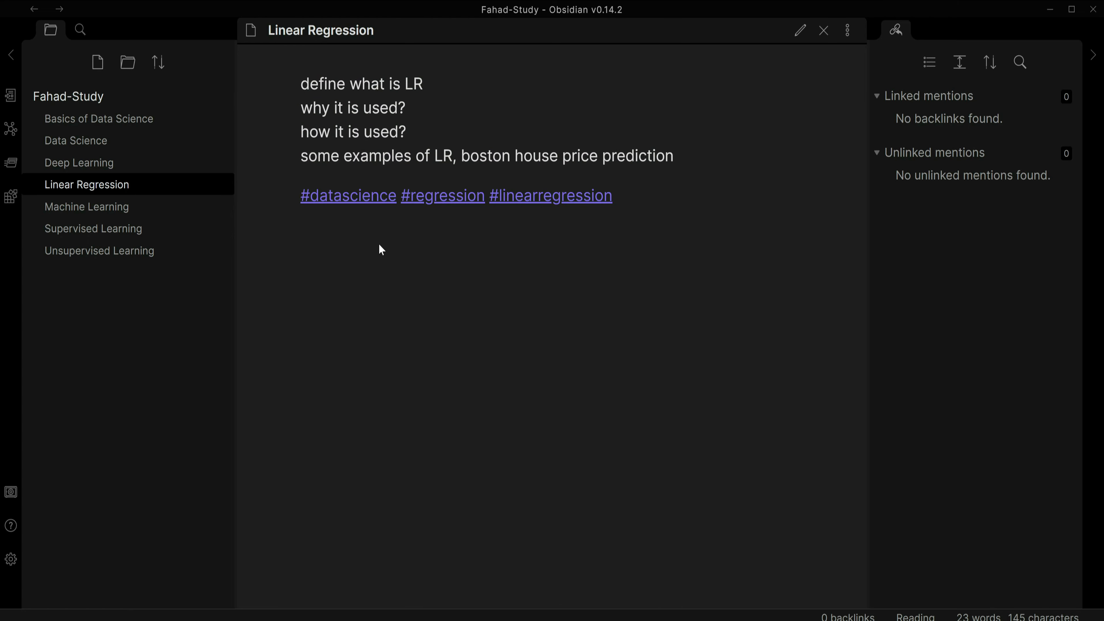
- Create another new note in the vault and title it "Multilinear Regression"
{"action": "left_click", "coordinate": [98, 65]}
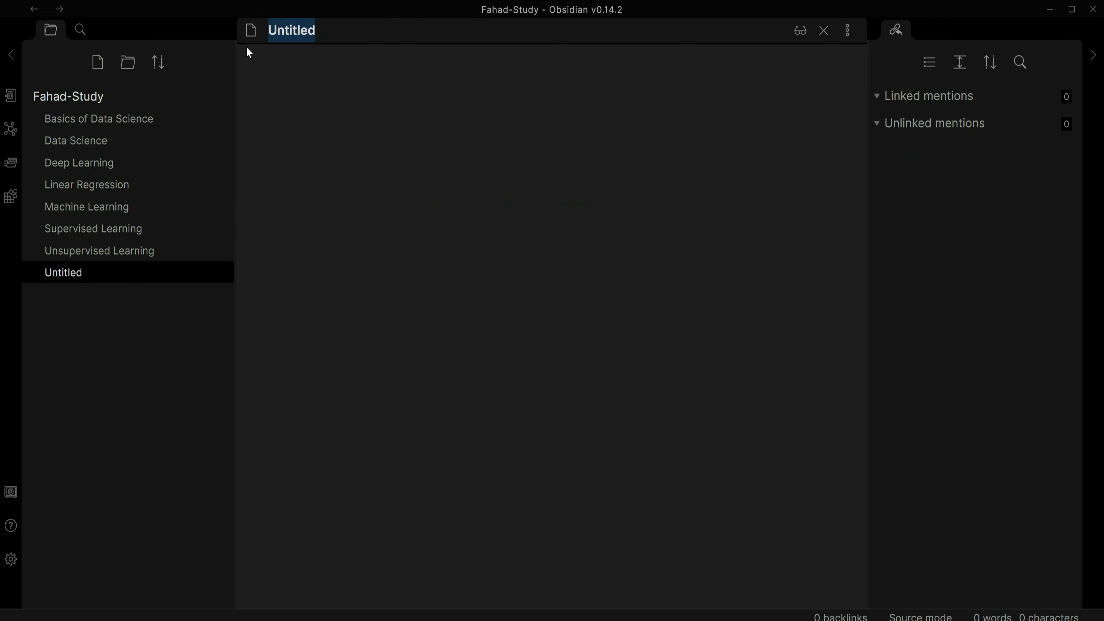
{"action": "type", "text": "Multi"}
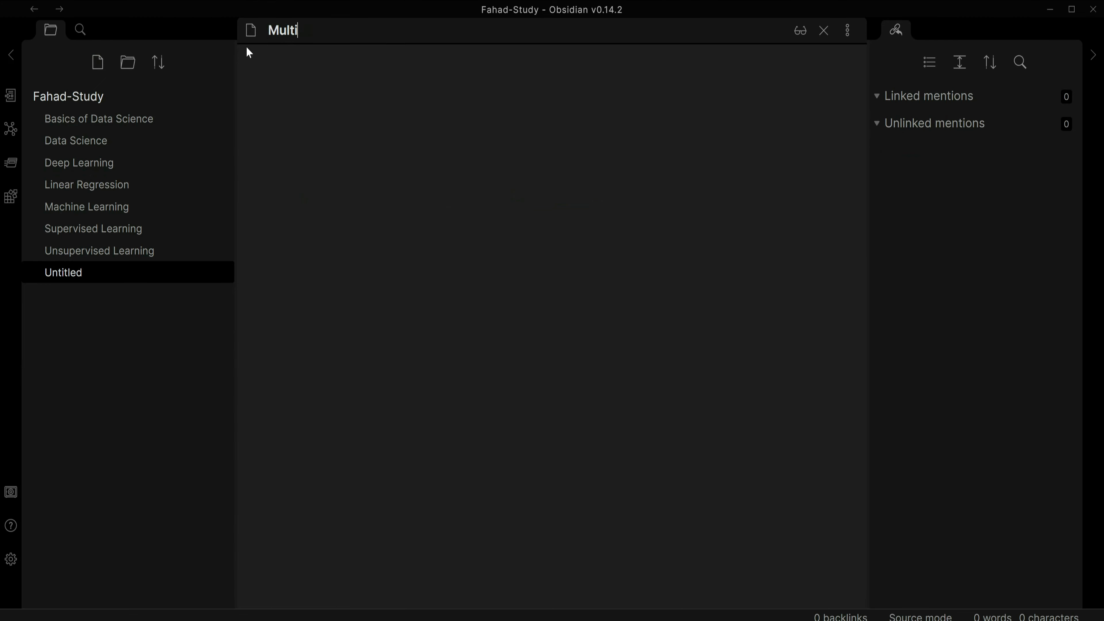
{"action": "type", "text": "linear Regression"}
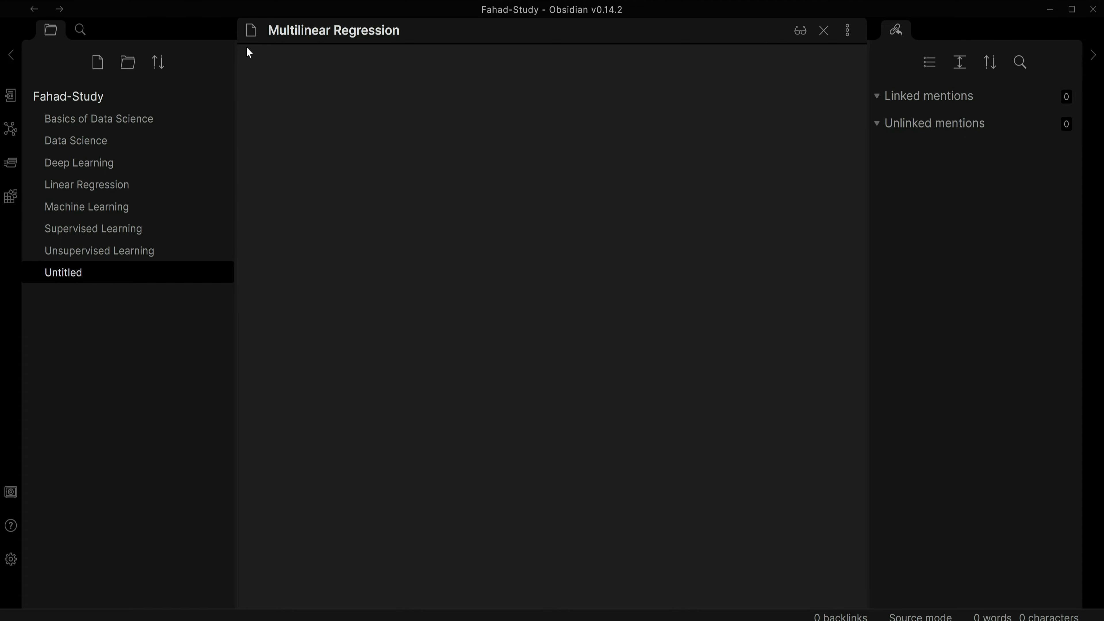
{"action": "key", "text": "Return"}
- Add the existing tag #regression to the body of the Multilinear Regression note
{"action": "type", "text": "#"}
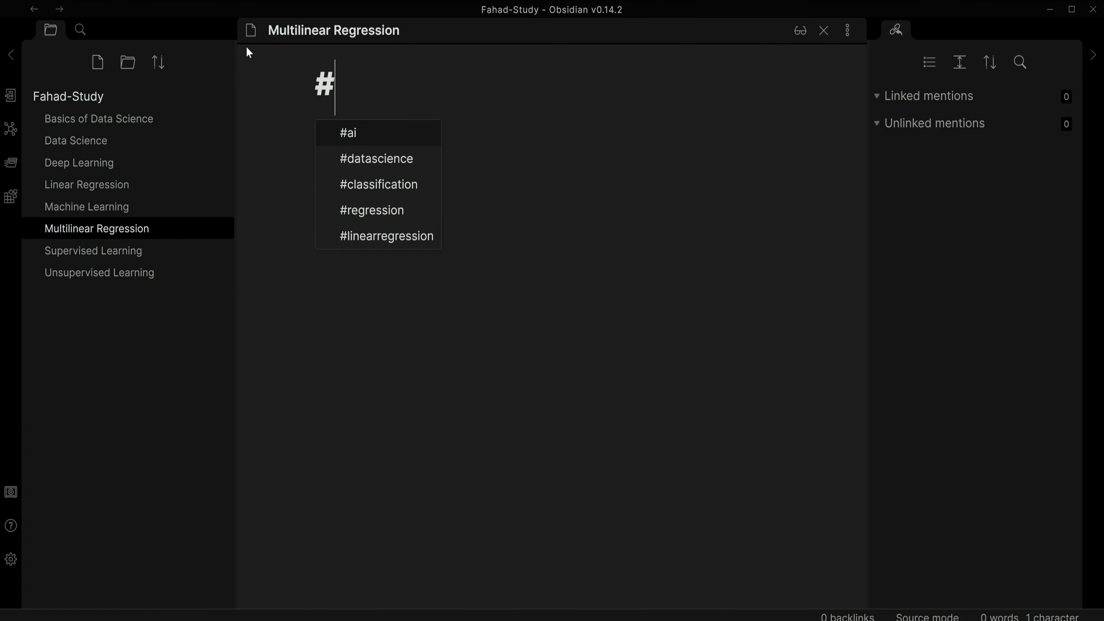
{"action": "key", "text": "Down"}
{"action": "key", "text": "Down"}
{"action": "key", "text": "Down"}
{"action": "key", "text": "Return"}
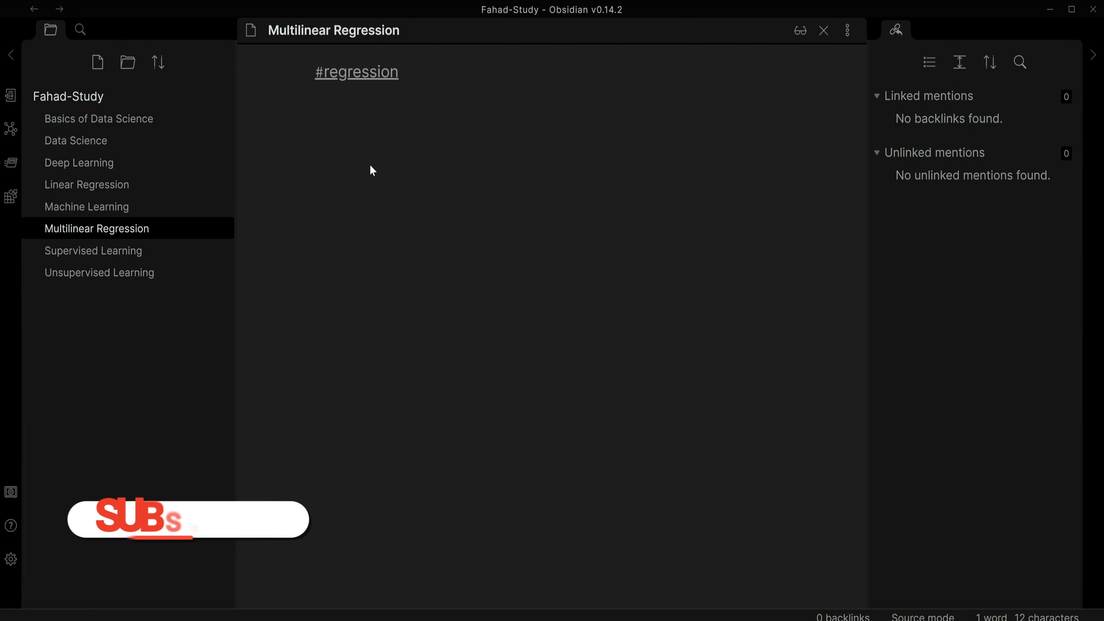
- Open the Linear Regression note in reading mode and list all notes that carry its #regression tag
{"action": "left_click", "coordinate": [85, 187]}
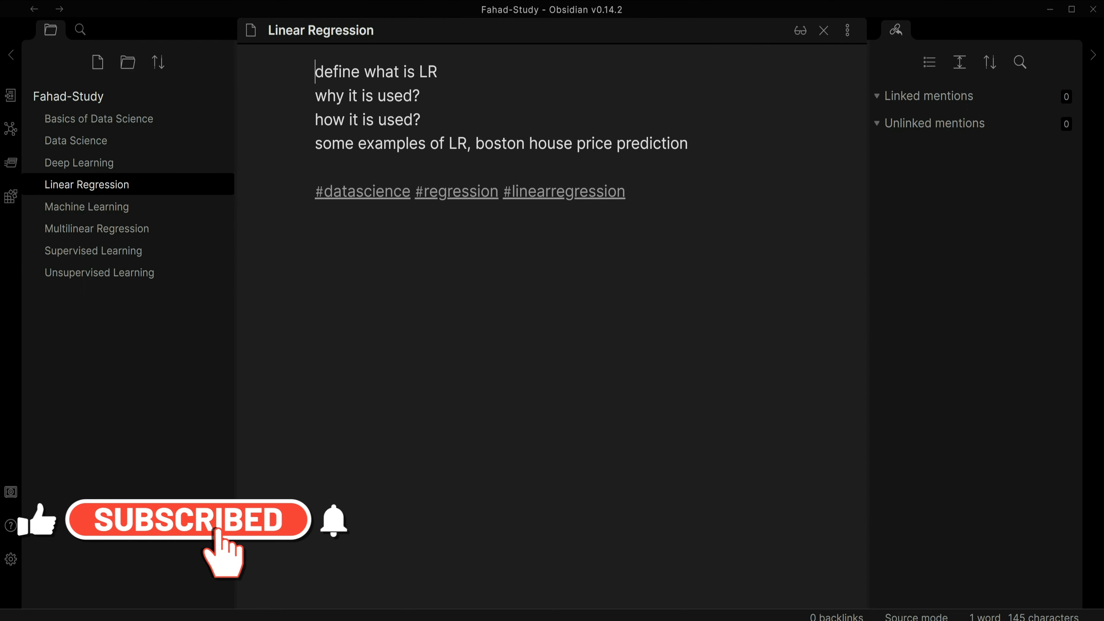
{"action": "left_click", "coordinate": [803, 31]}
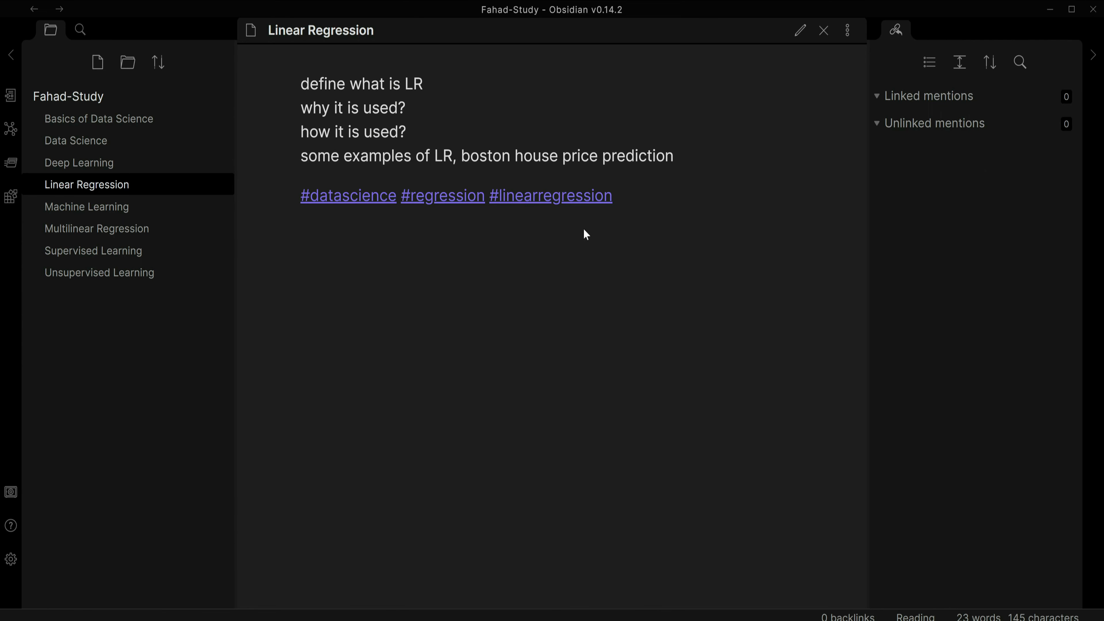
{"action": "left_click", "coordinate": [440, 208]}
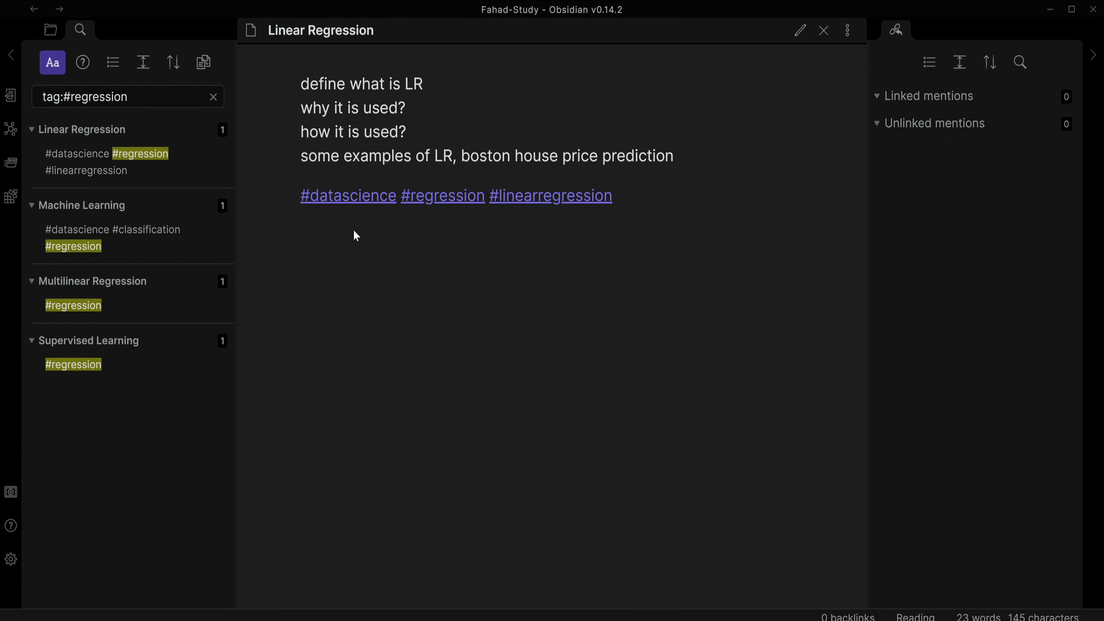
- Return the Linear Regression note to editing and add the new tag #supervisedlearning on the line below its existing tags
{"action": "left_click", "coordinate": [803, 36]}
{"action": "left_click", "coordinate": [315, 215]}
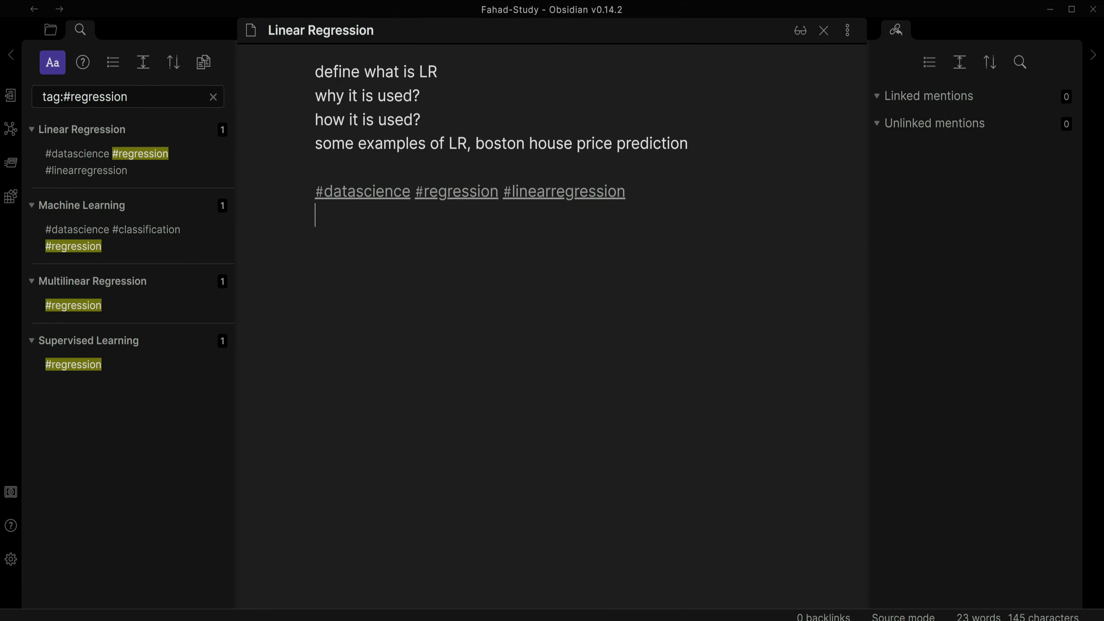
{"action": "type", "text": "#s"}
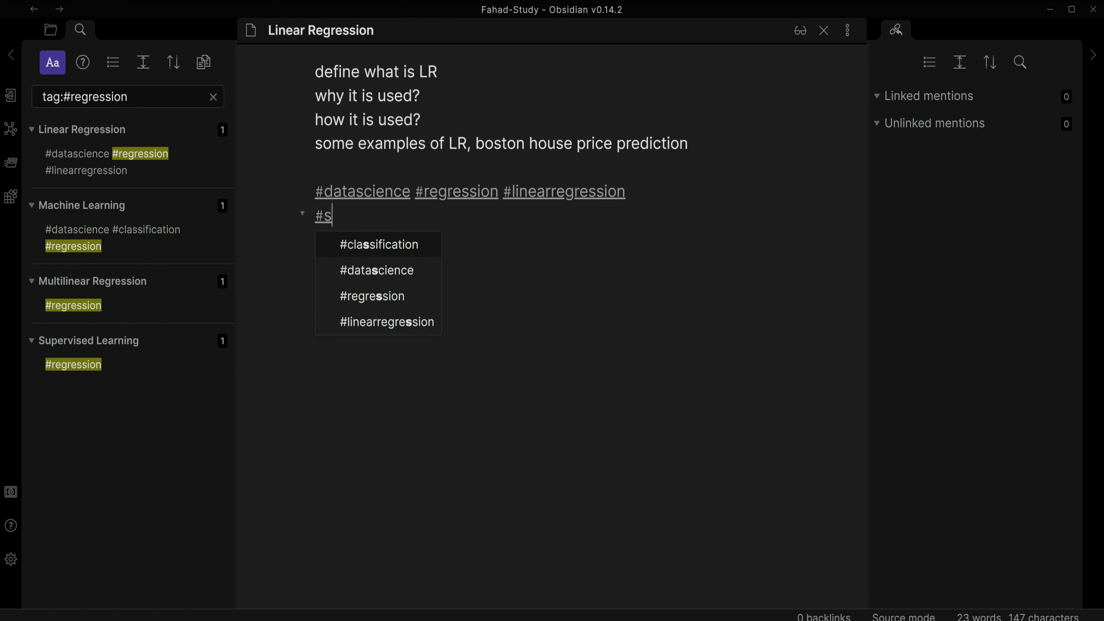
{"action": "type", "text": "upervisedlearning"}
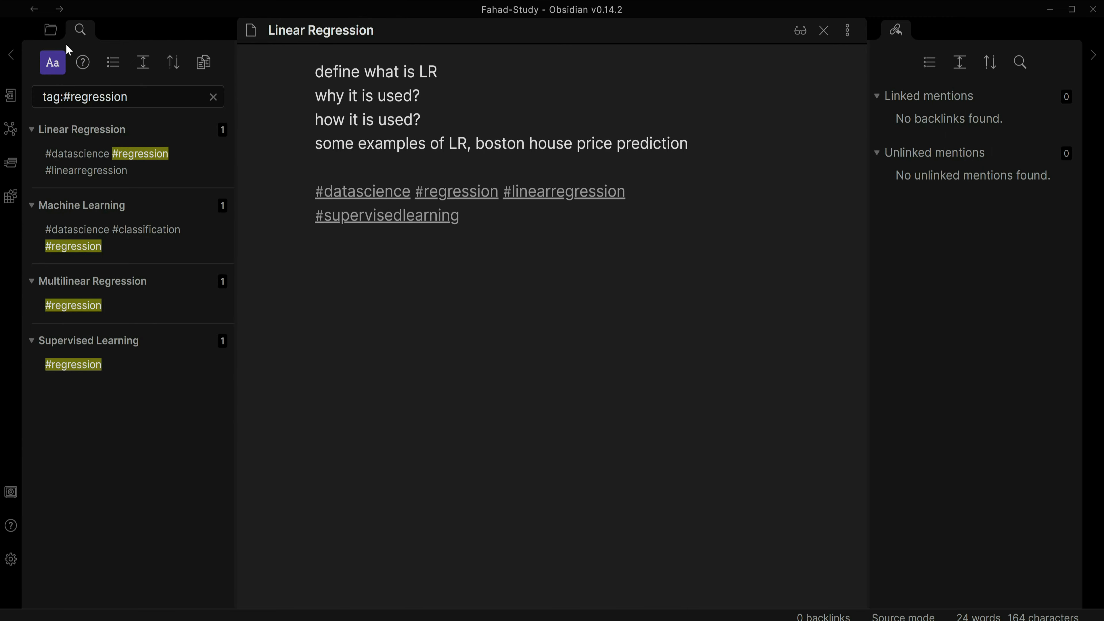
- Create another new note in the vault and title it "Classification"
{"action": "left_click", "coordinate": [50, 32]}
{"action": "left_click", "coordinate": [97, 65]}
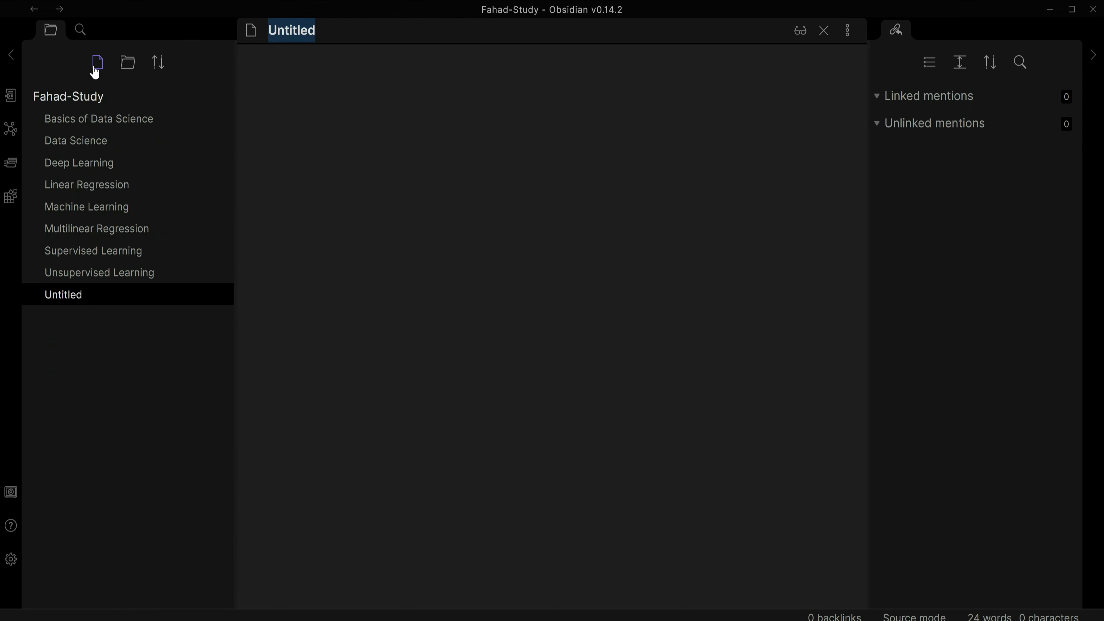
{"action": "type", "text": "Class"}
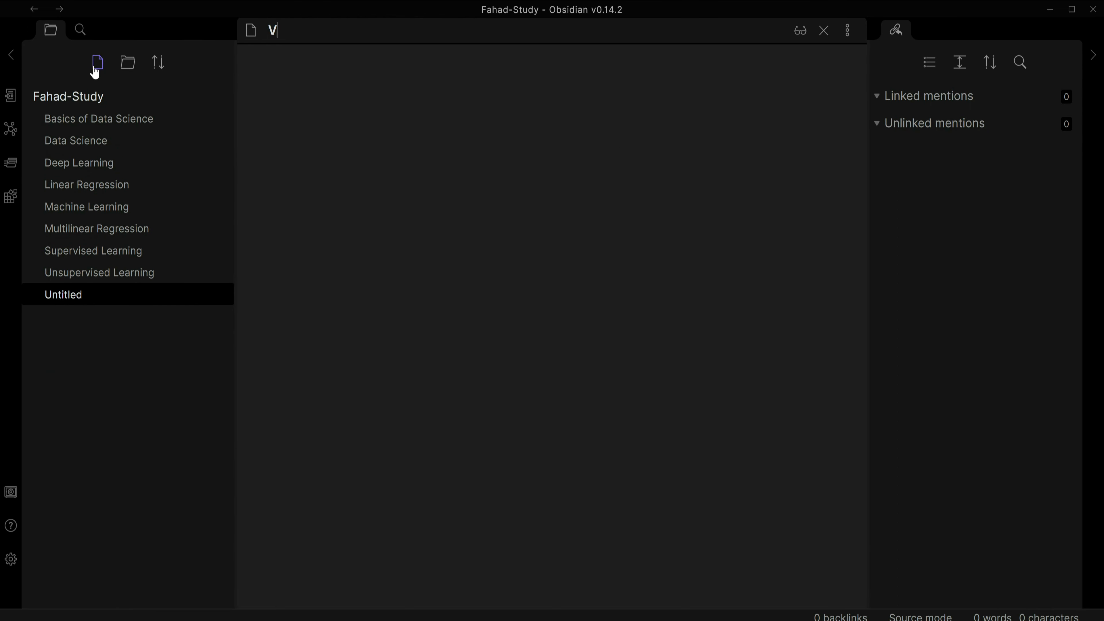
{"action": "type", "text": "ification"}
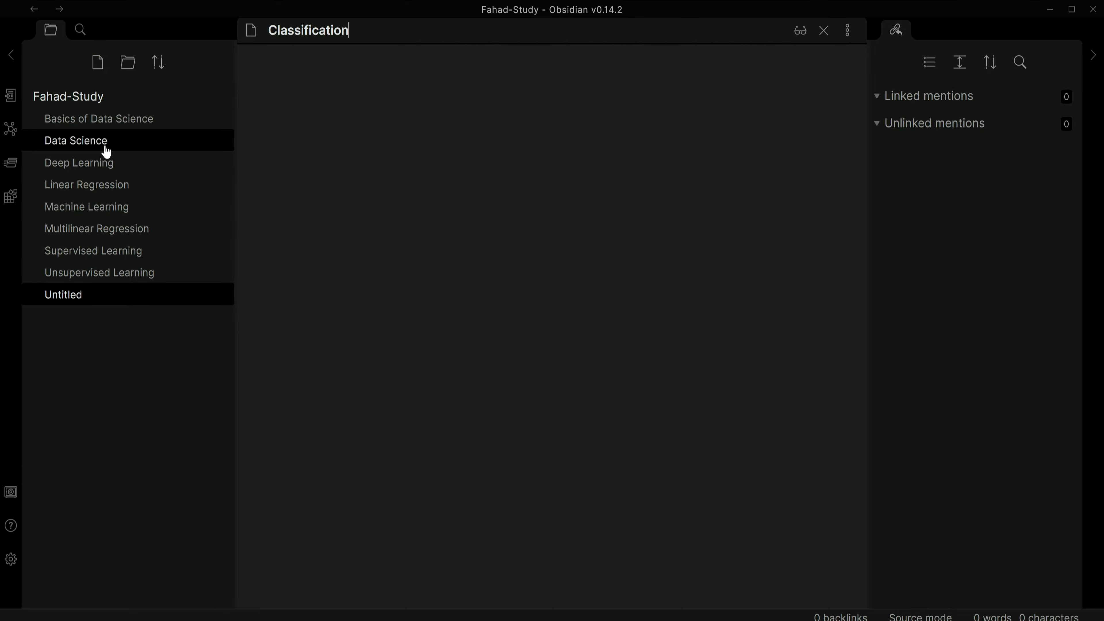
{"action": "left_click", "coordinate": [308, 129]}
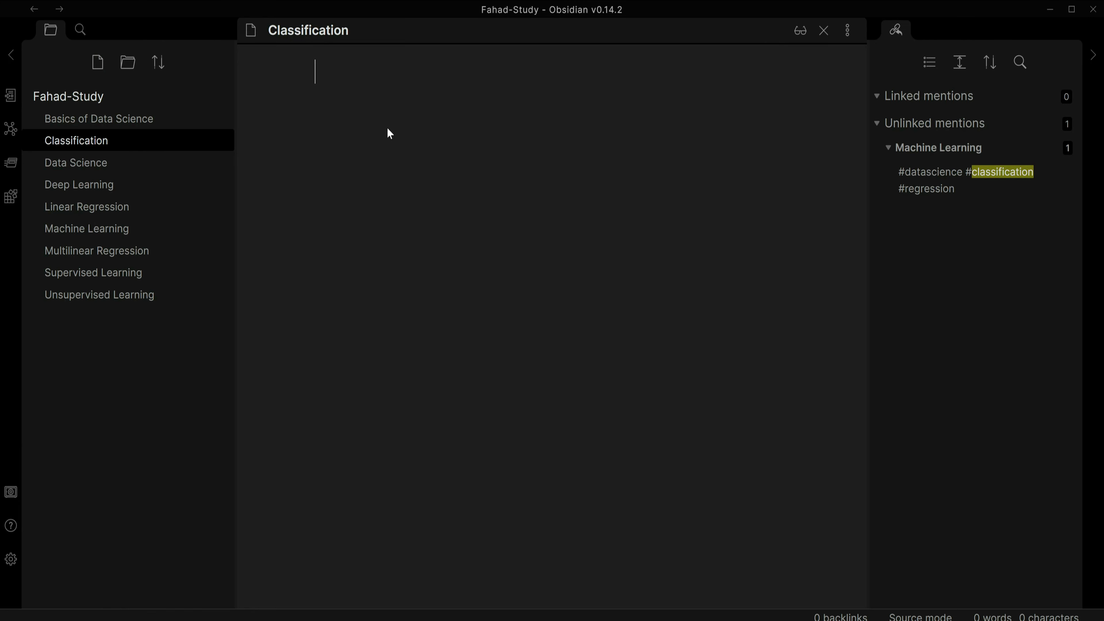
- Add the existing tag #supervisedlearning to the body of the Classification note
{"action": "type", "text": "#"}
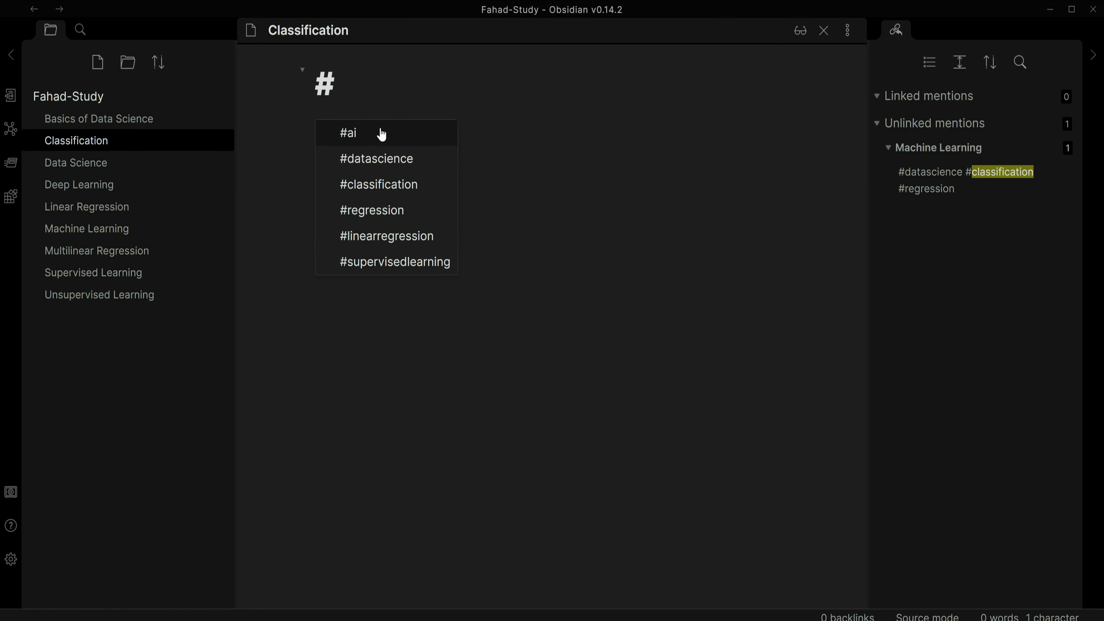
{"action": "type", "text": "s"}
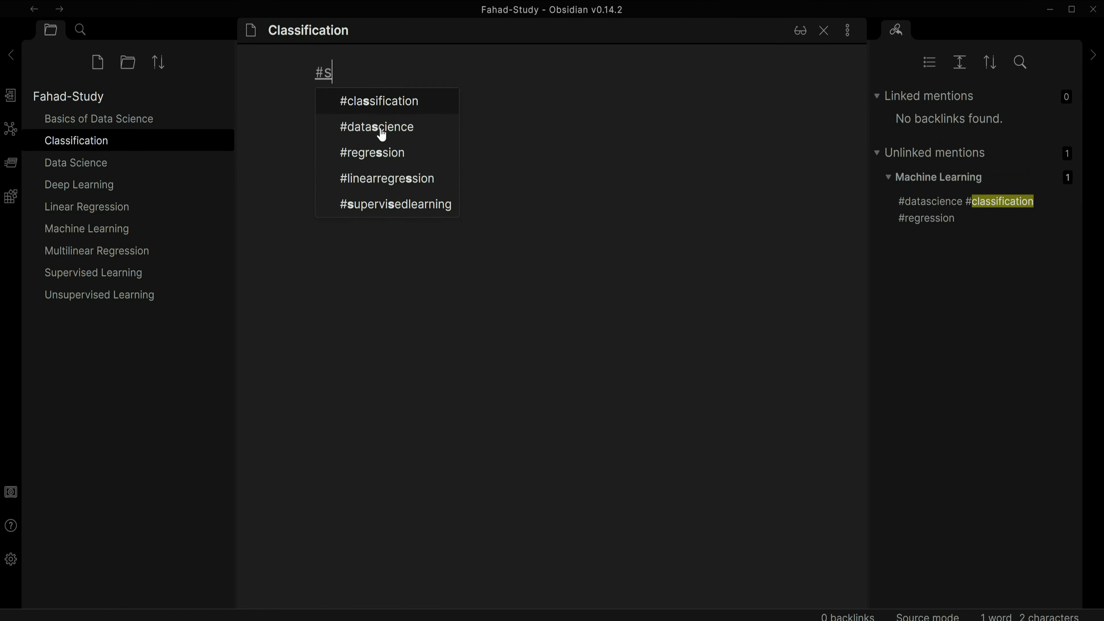
{"action": "left_click", "coordinate": [389, 206]}
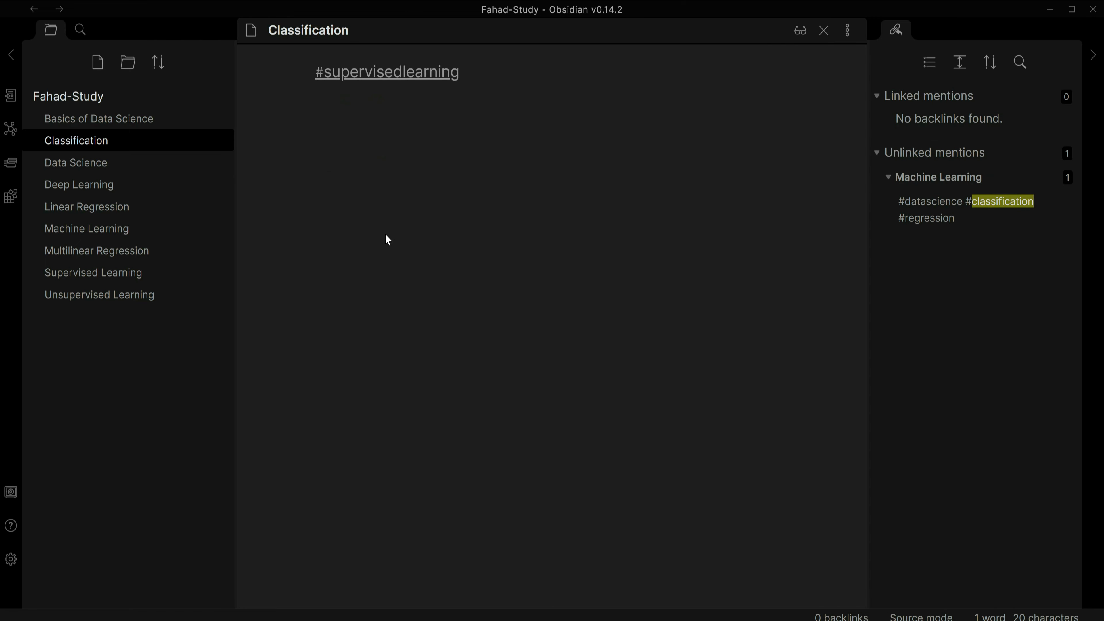
- Show the Classification note in reading mode and list all notes that carry its #supervisedlearning tag
{"action": "left_click", "coordinate": [801, 35]}
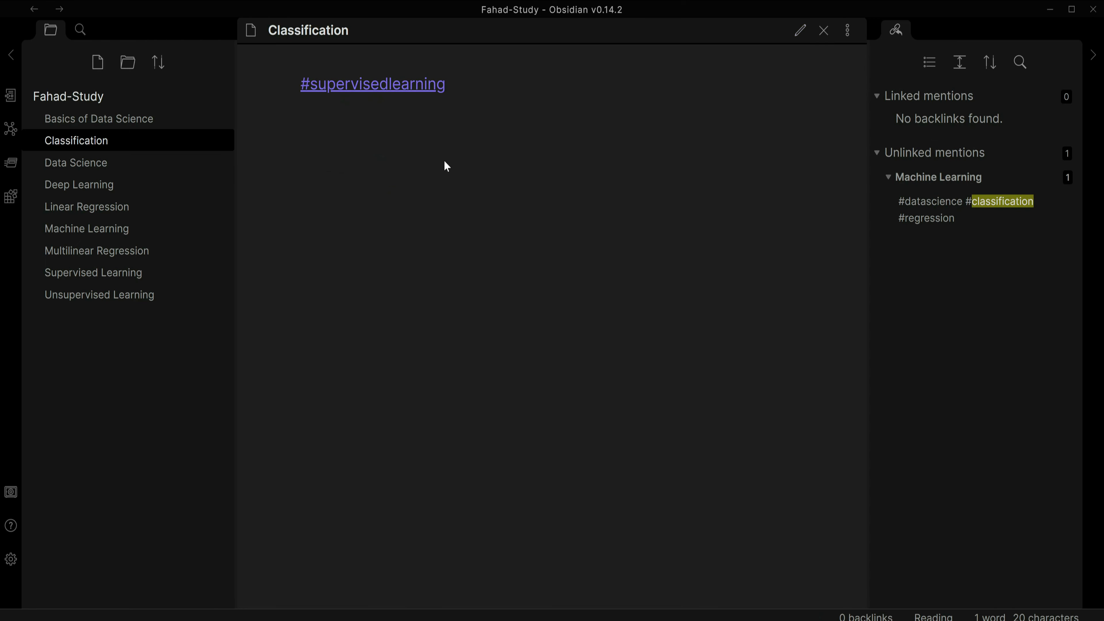
{"action": "left_click", "coordinate": [399, 96]}
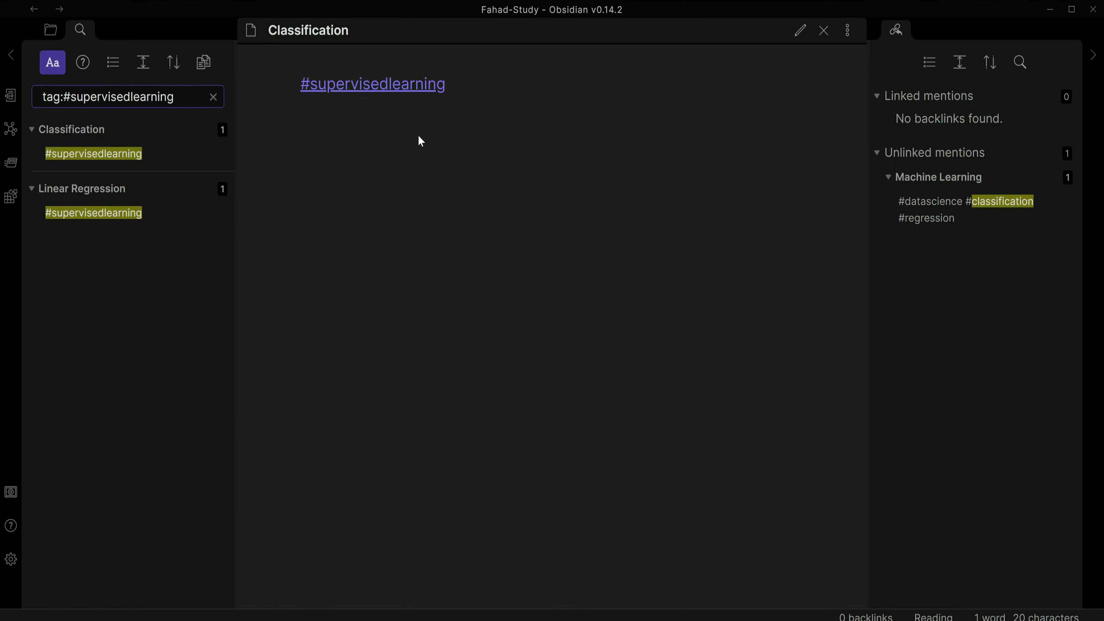
- Return to the list of notes, open Basics of Data Science in reading mode, and examine its linked notes and tag
{"action": "left_click", "coordinate": [51, 30]}
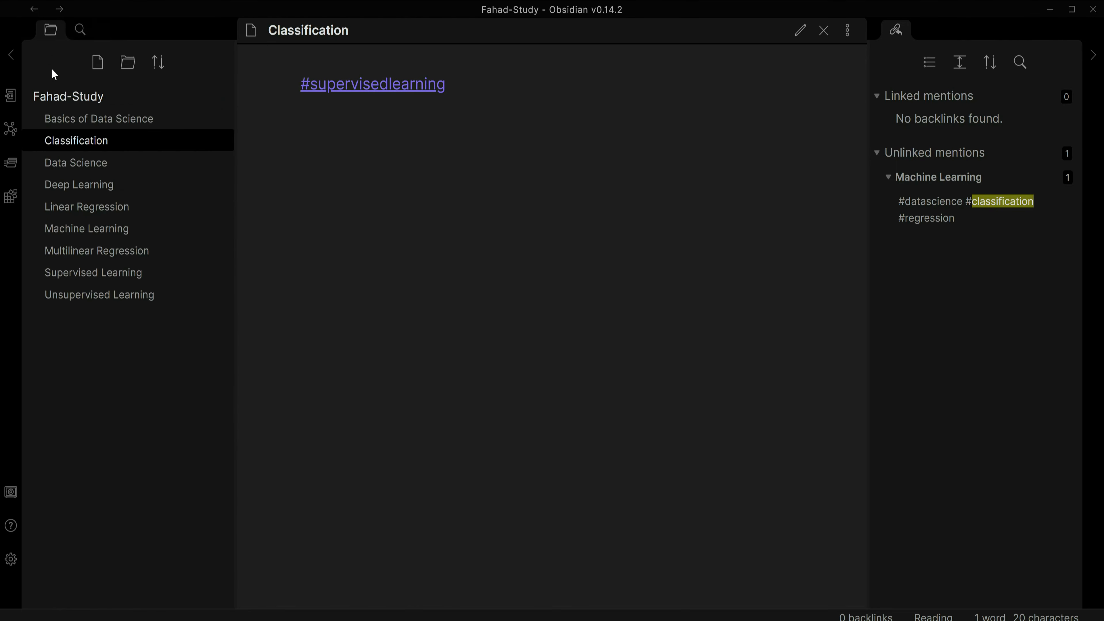
{"action": "left_click", "coordinate": [88, 122]}
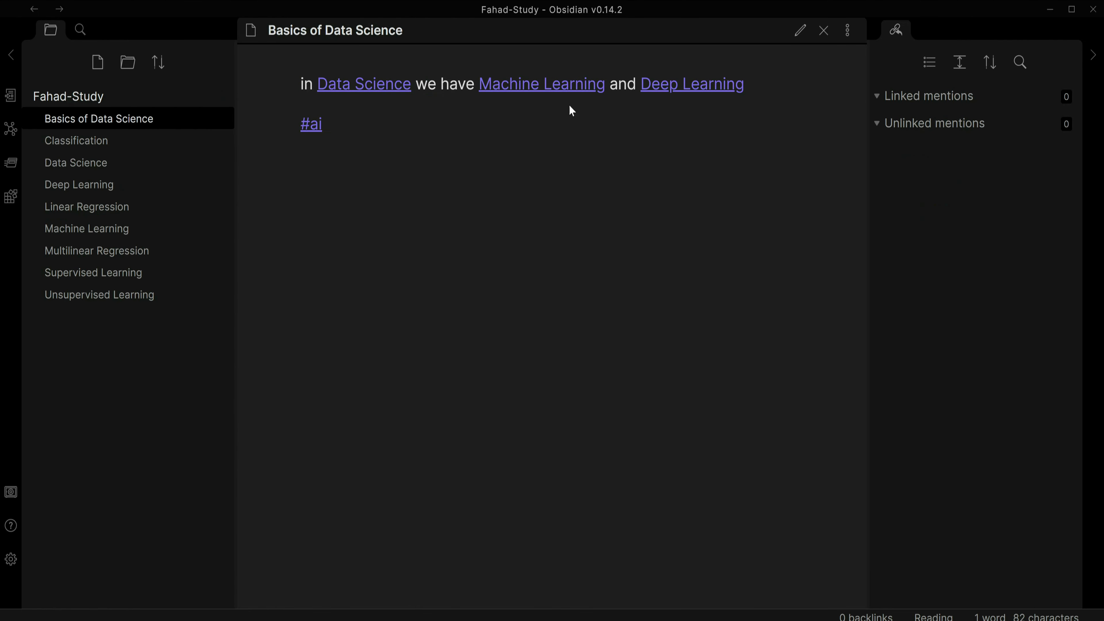
{"action": "left_click", "coordinate": [798, 30]}
{"action": "left_click", "coordinate": [801, 30]}
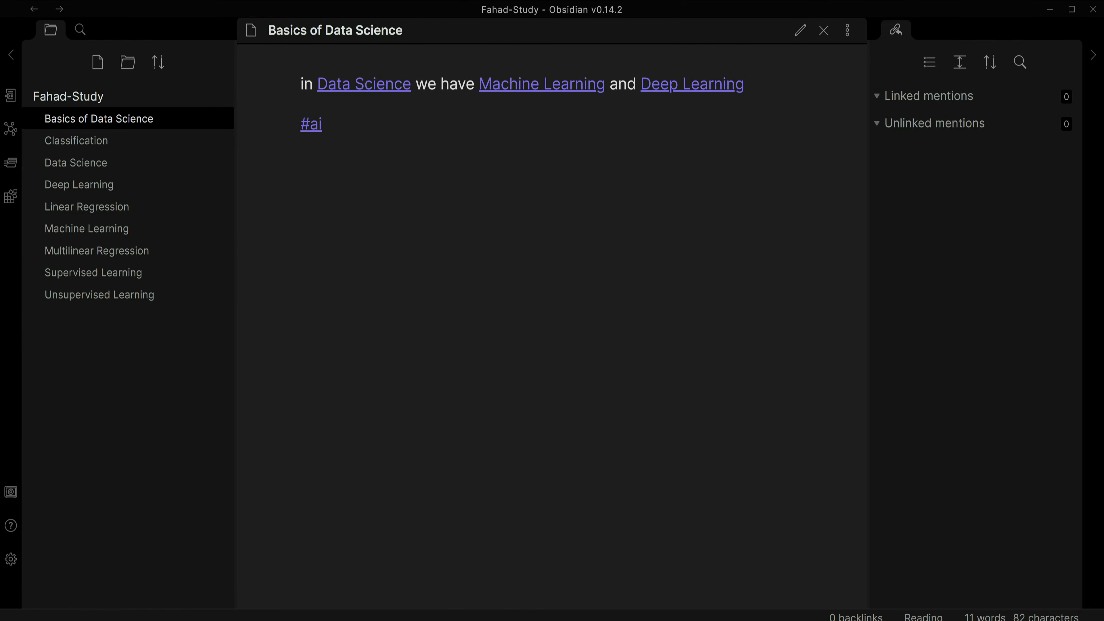
{"action": "mouse_move", "coordinate": [521, 89]}
{"action": "mouse_move", "coordinate": [596, 84]}
{"action": "mouse_move", "coordinate": [575, 156]}
- Switch Basics of Data Science to editing and add the level-6 Markdown heading "Heading 6" below the #ai tag, after a blank line
{"action": "left_click", "coordinate": [800, 30]}
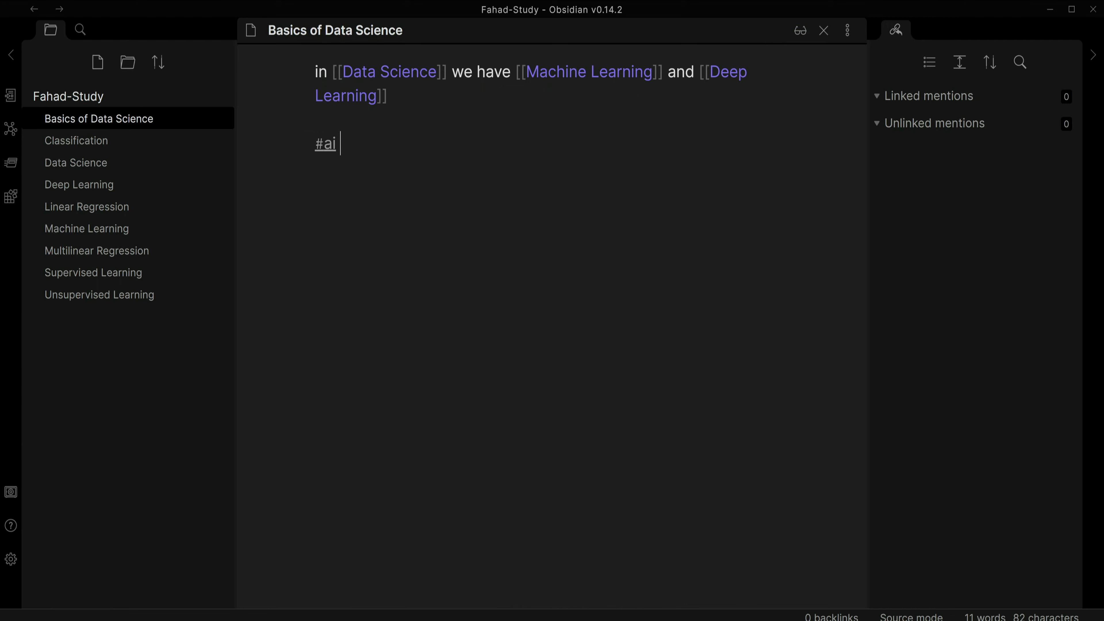
{"action": "key", "text": "Return"}
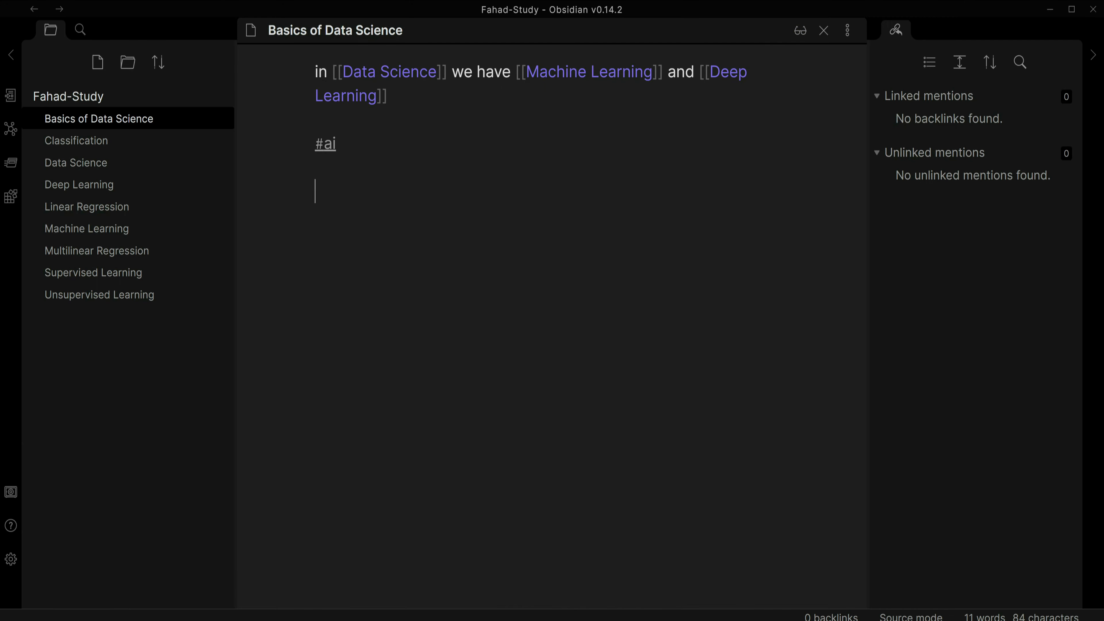
{"action": "type", "text": "#"}
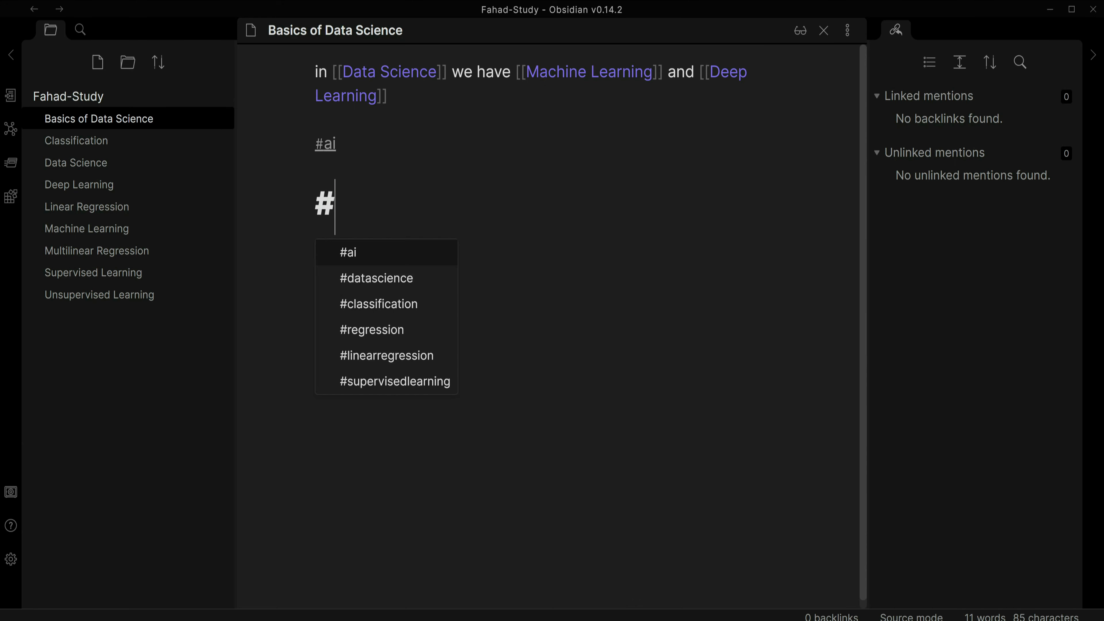
{"action": "type", "text": "####"}
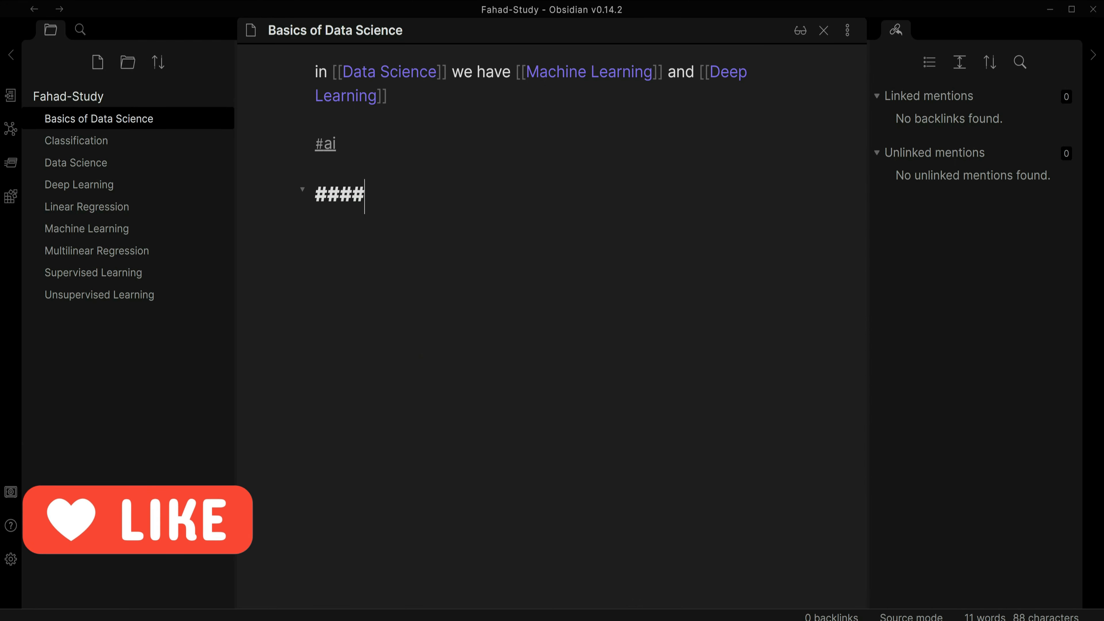
{"action": "type", "text": "# Heading 6"}
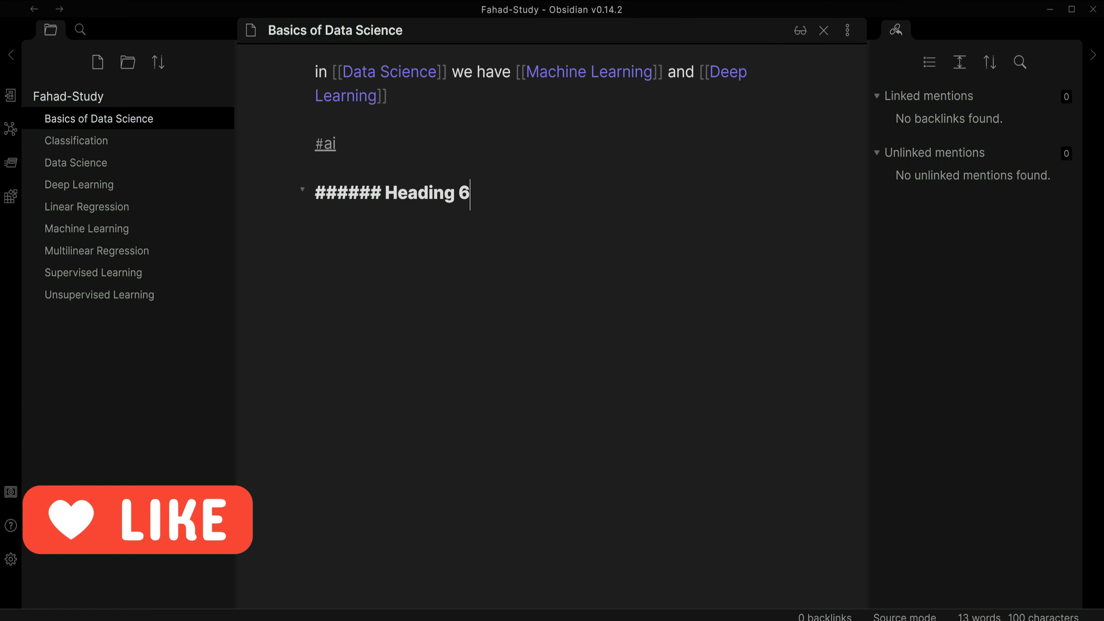
- Add the level-5 Markdown heading "heading 5" on the line below the level-6 heading
{"action": "key", "text": "Return"}
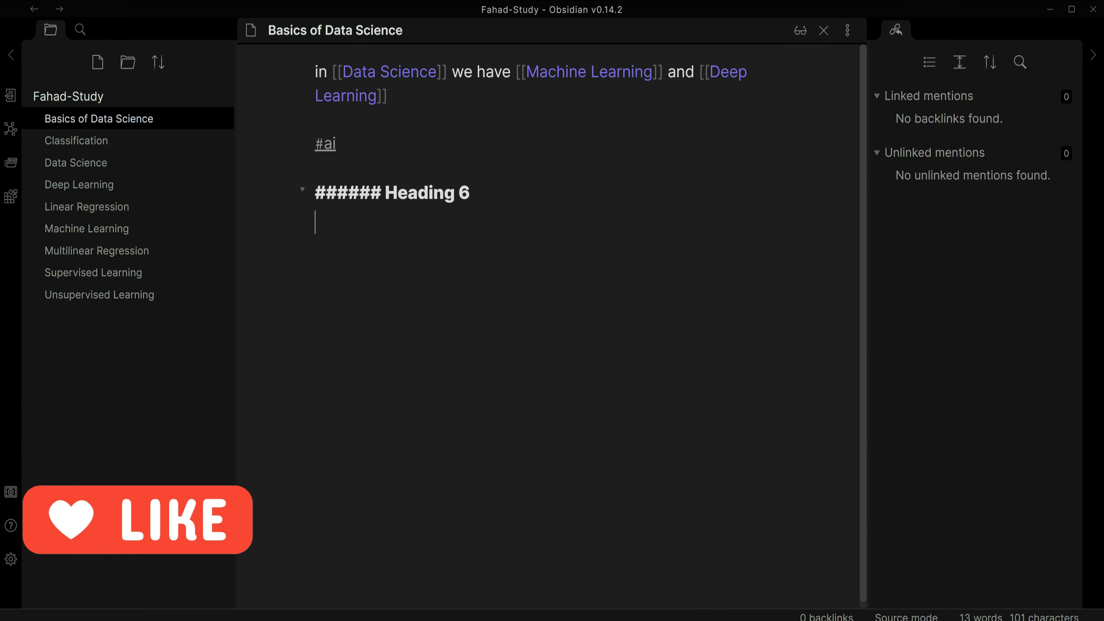
{"action": "type", "text": "#####"}
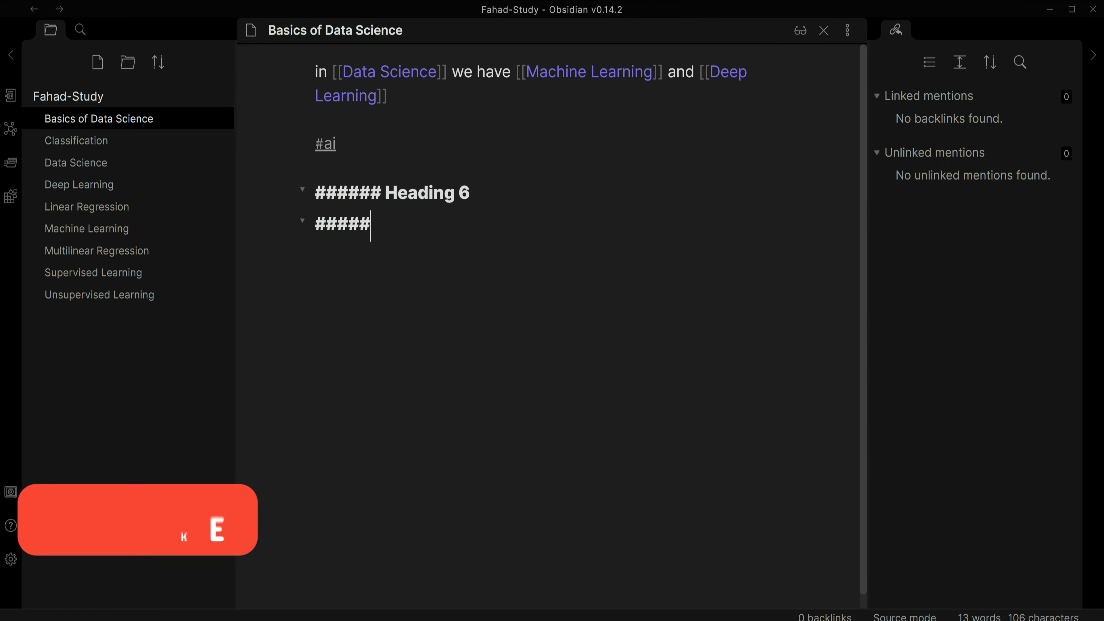
{"action": "type", "text": " heading 5"}
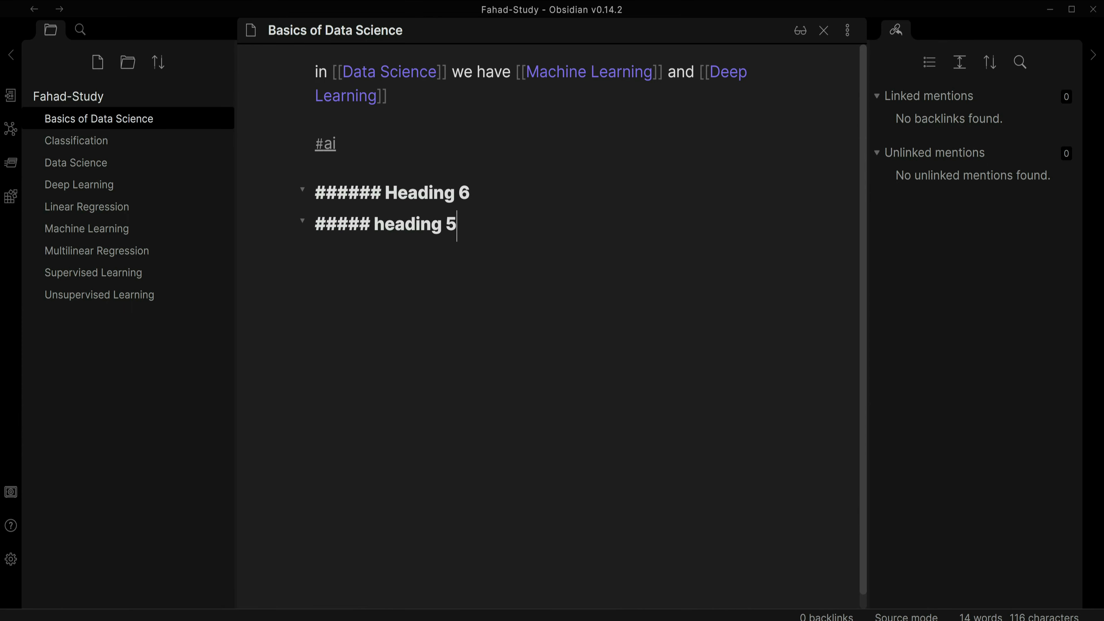
- Add the level-4 Markdown heading "Heading 4" on the line below the level-5 heading
{"action": "key", "text": "Return"}
{"action": "type", "text": "####Hea"}
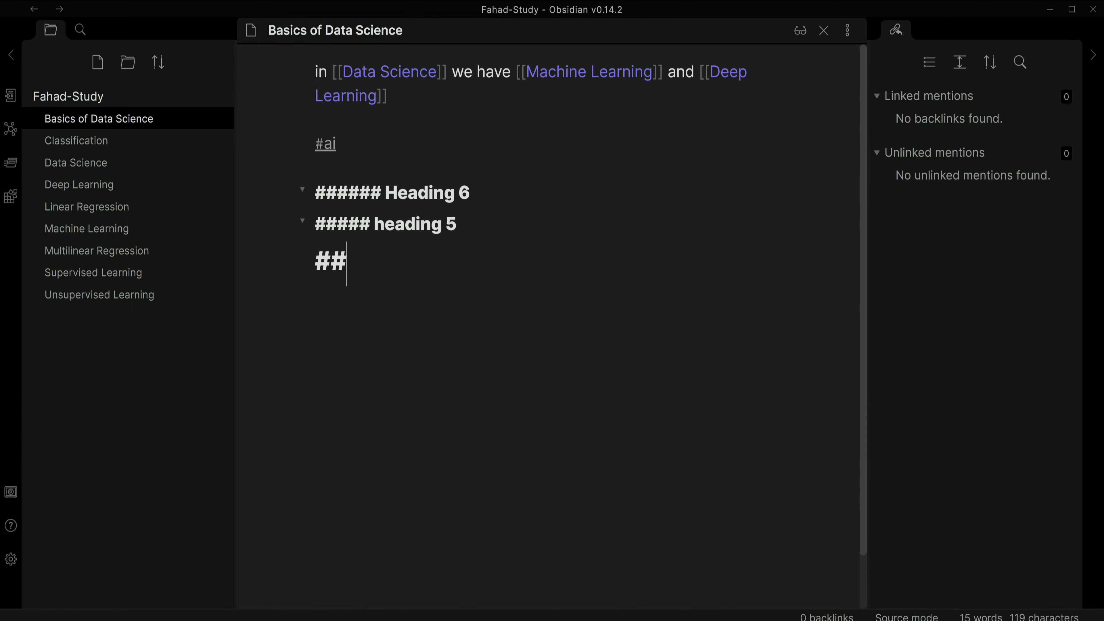
{"action": "key", "text": "BackSpace"}
{"action": "key", "text": "BackSpace"}
{"action": "key", "text": "BackSpace"}
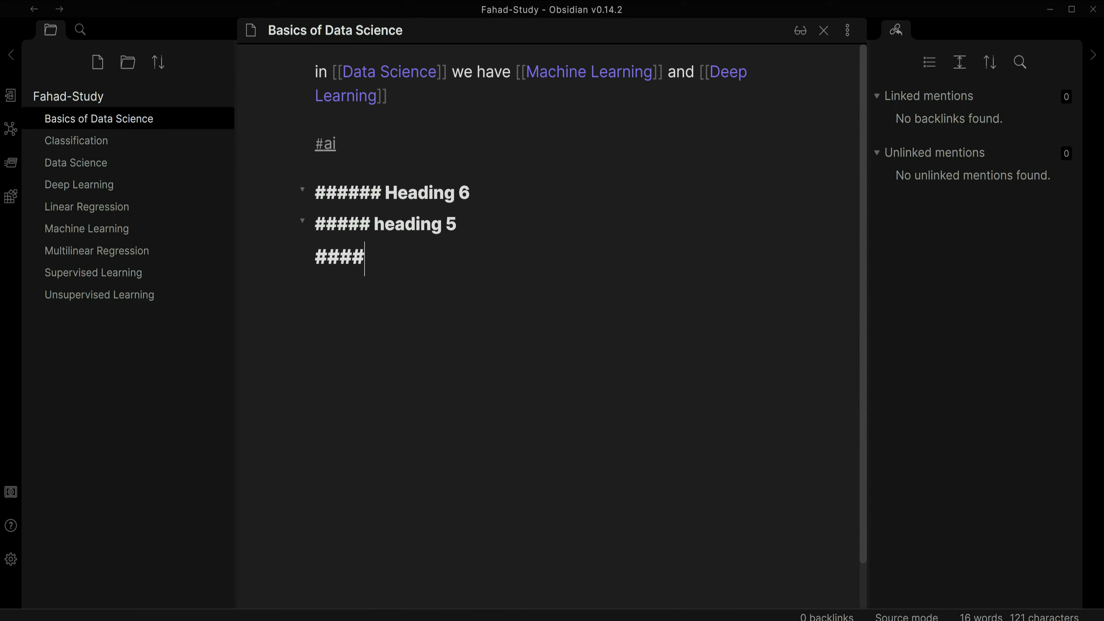
{"action": "type", "text": "Heading"}
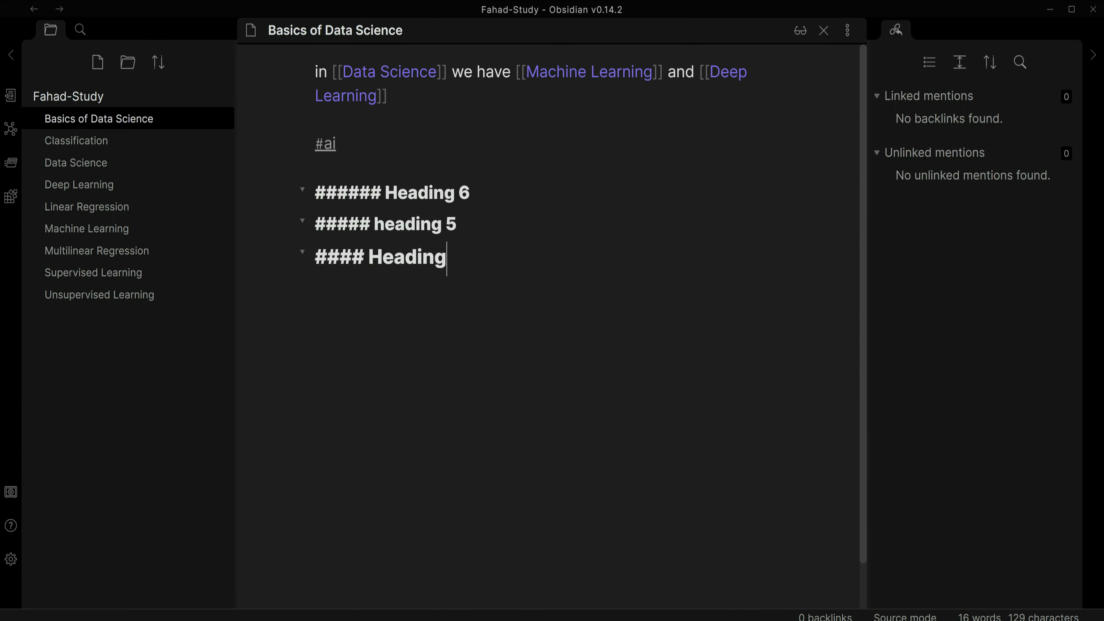
{"action": "type", "text": " 4"}
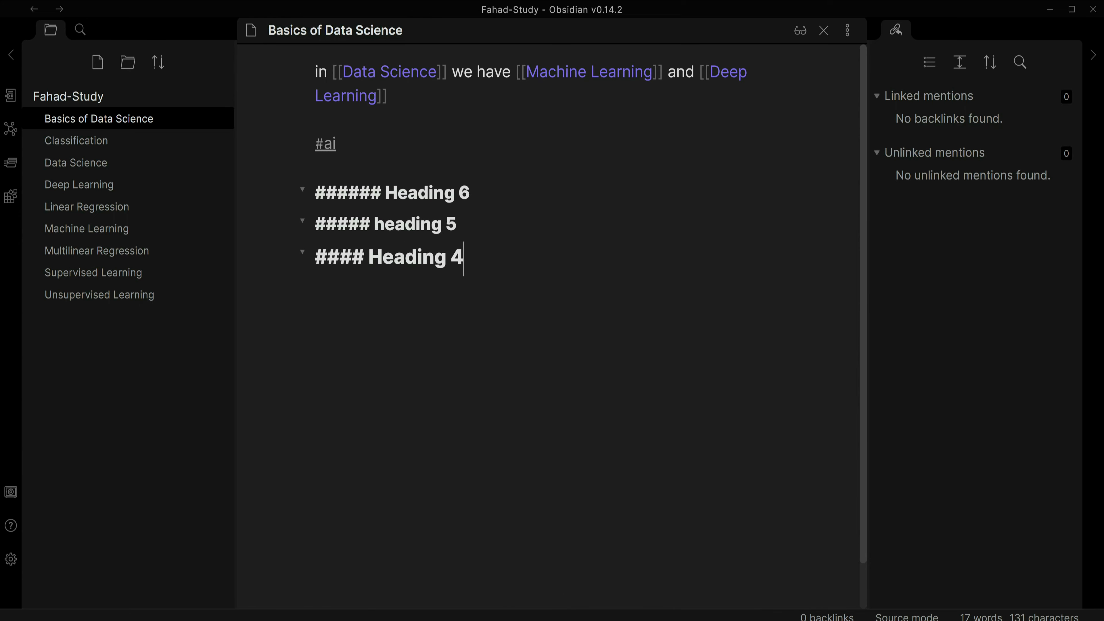
- Add the level-3 Markdown heading "Heading 3" on the line below the level-4 heading
{"action": "key", "text": "Return"}
{"action": "type", "text": "###"}
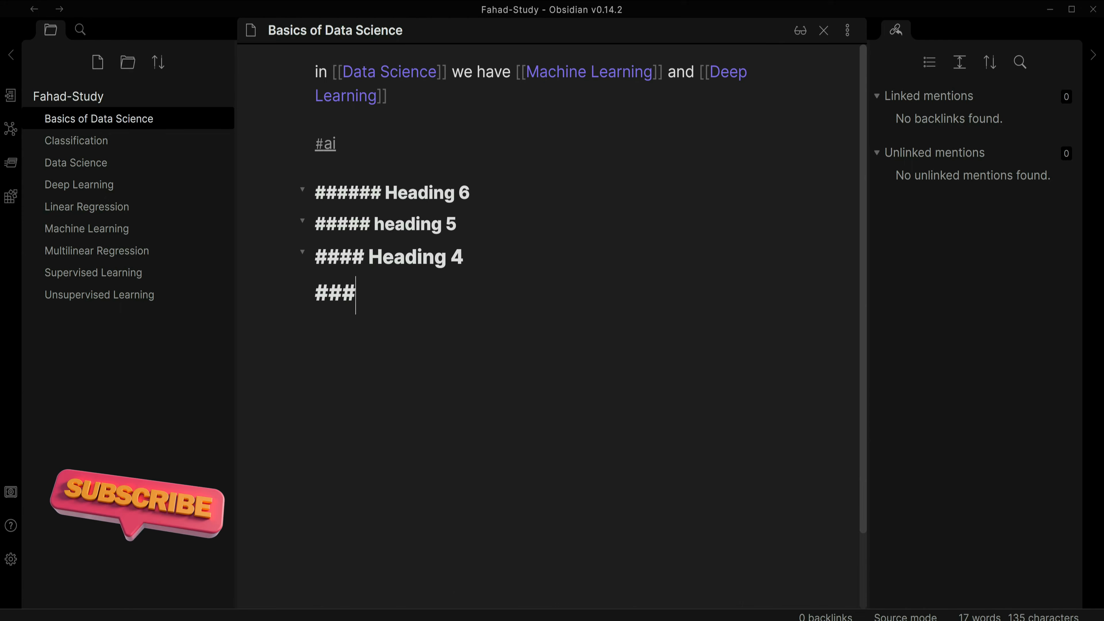
{"action": "type", "text": " hea"}
{"action": "key", "text": "BackSpace"}
{"action": "key", "text": "BackSpace"}
{"action": "key", "text": "BackSpace"}
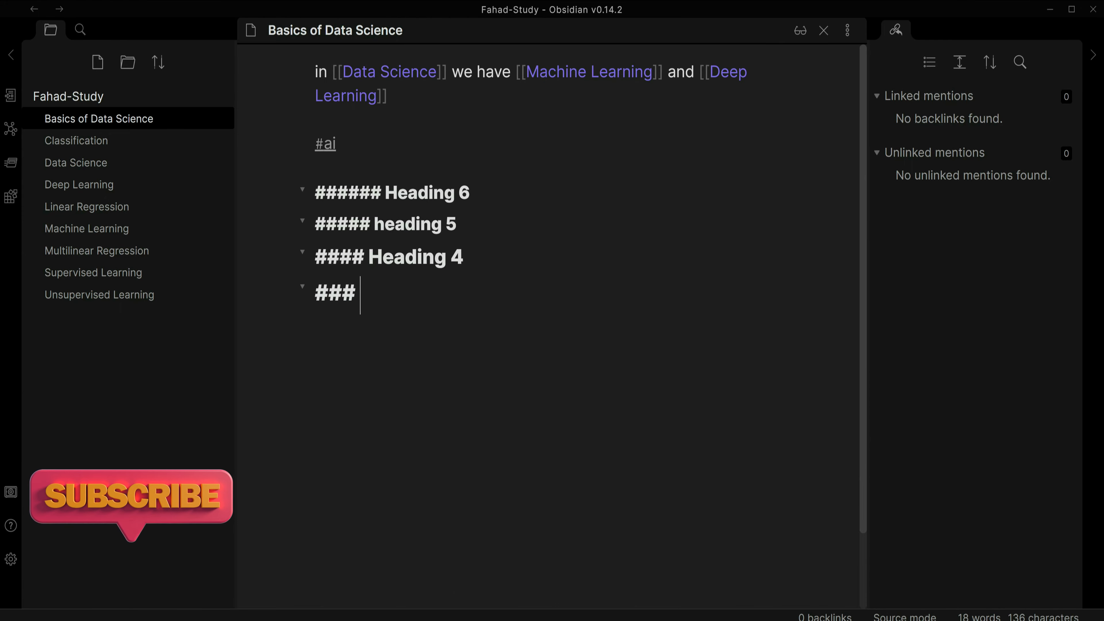
{"action": "type", "text": "ea"}
{"action": "key", "text": "BackSpace"}
{"action": "key", "text": "BackSpace"}
{"action": "type", "text": "Heading"}
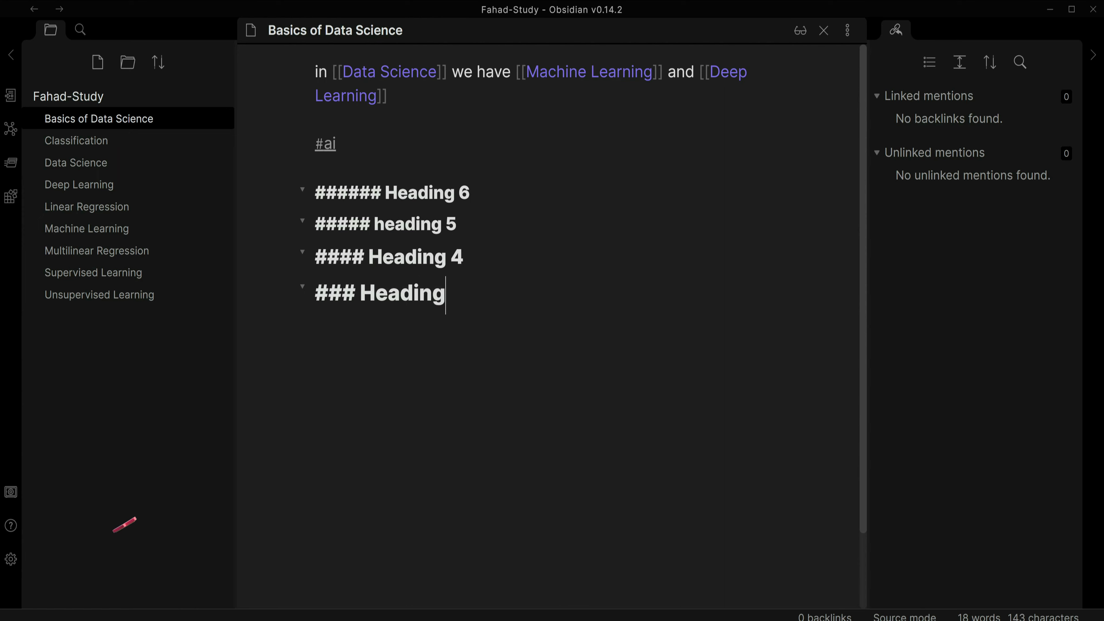
{"action": "type", "text": " 3"}
- Add the level-2 Markdown heading "Heading 2" on the line below the level-3 heading
{"action": "key", "text": "Return"}
{"action": "type", "text": "##"}
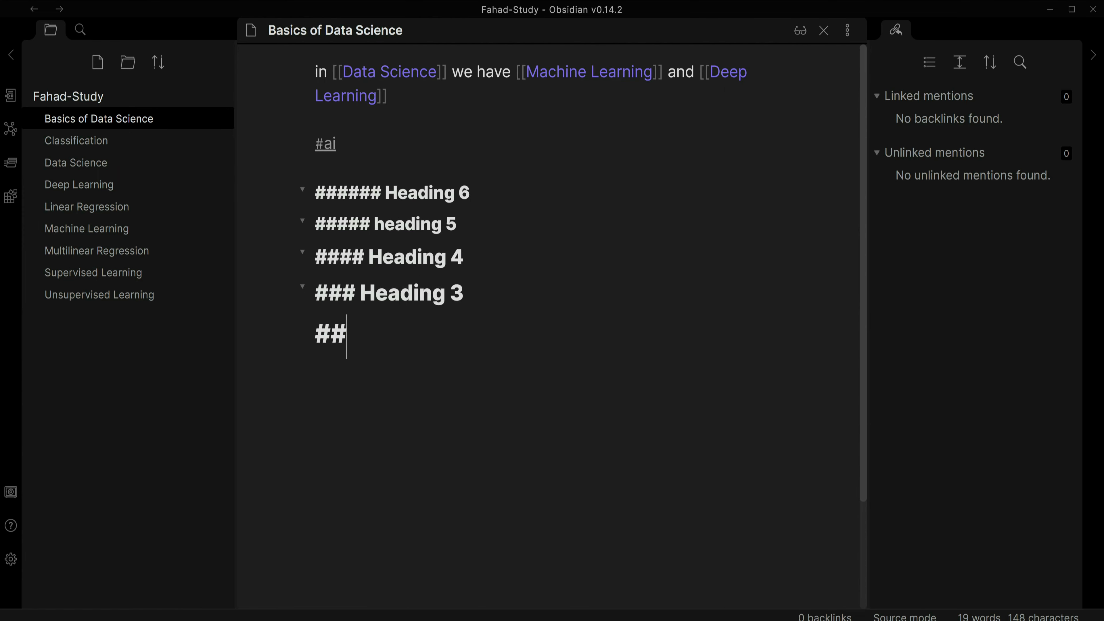
{"action": "type", "text": " Heading 2"}
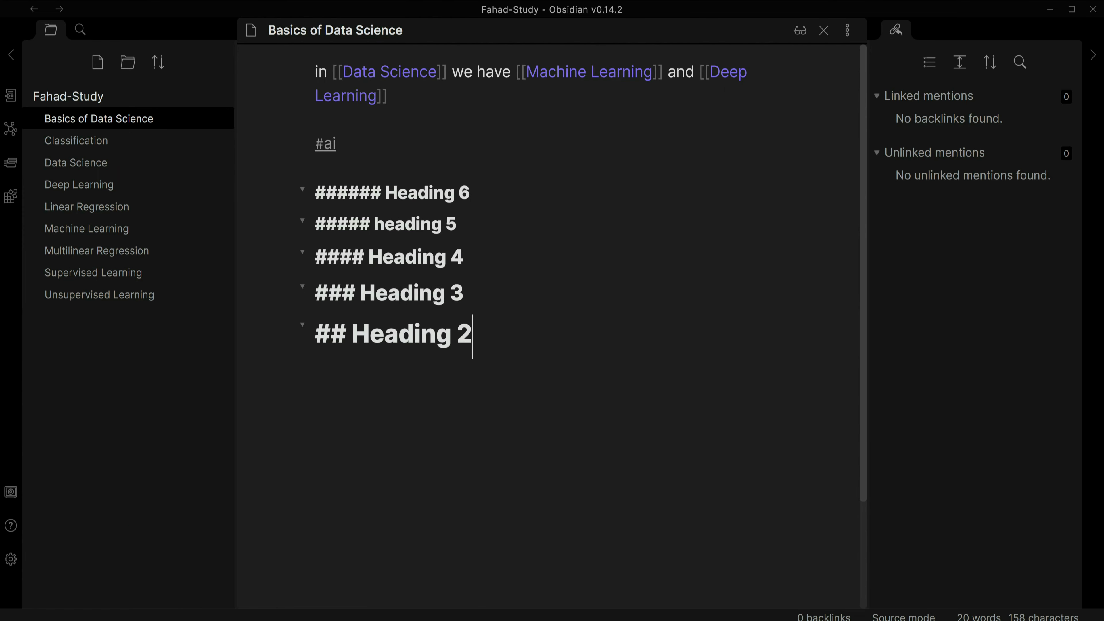
{"action": "key", "text": "Return"}
{"action": "type", "text": "#He"}
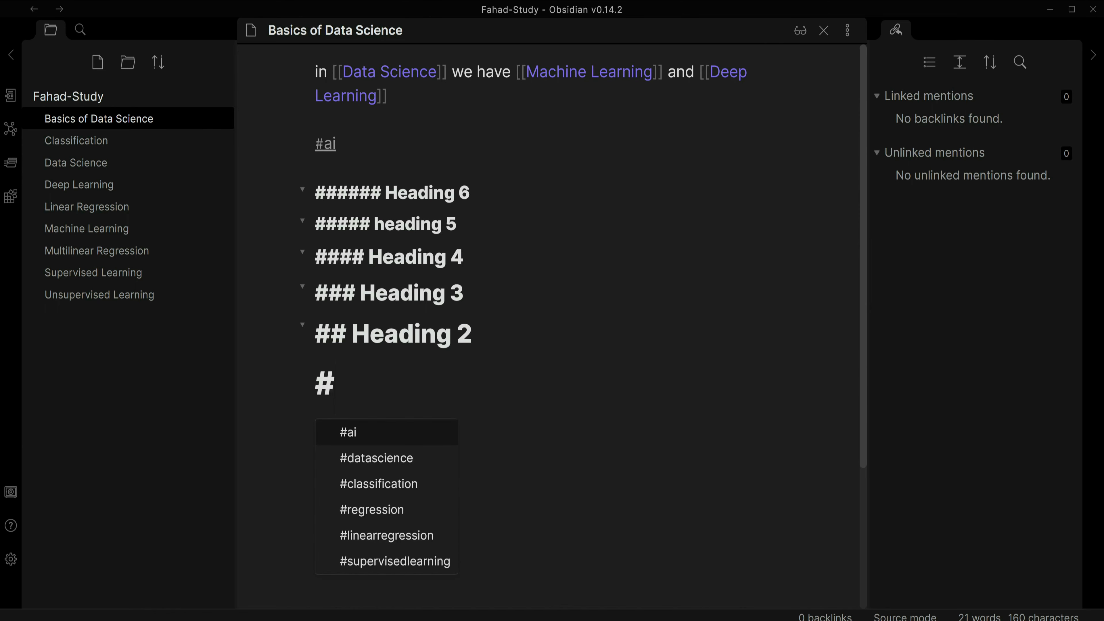
{"action": "key", "text": "BackSpace"}
{"action": "key", "text": "BackSpace"}
{"action": "type", "text": "Headin"}
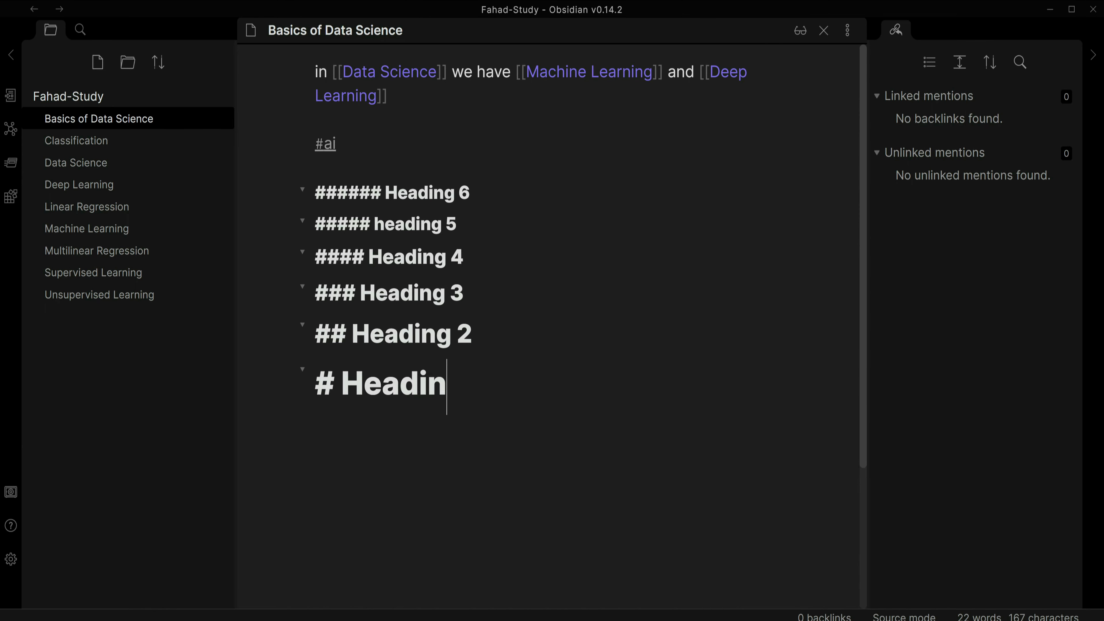
{"action": "key", "text": "BackSpace"}
{"action": "key", "text": "BackSpace"}
{"action": "key", "text": "BackSpace"}
{"action": "key", "text": "BackSpace"}
{"action": "key", "text": "BackSpace"}
{"action": "key", "text": "BackSpace"}
{"action": "key", "text": "BackSpace"}
{"action": "key", "text": "BackSpace"}
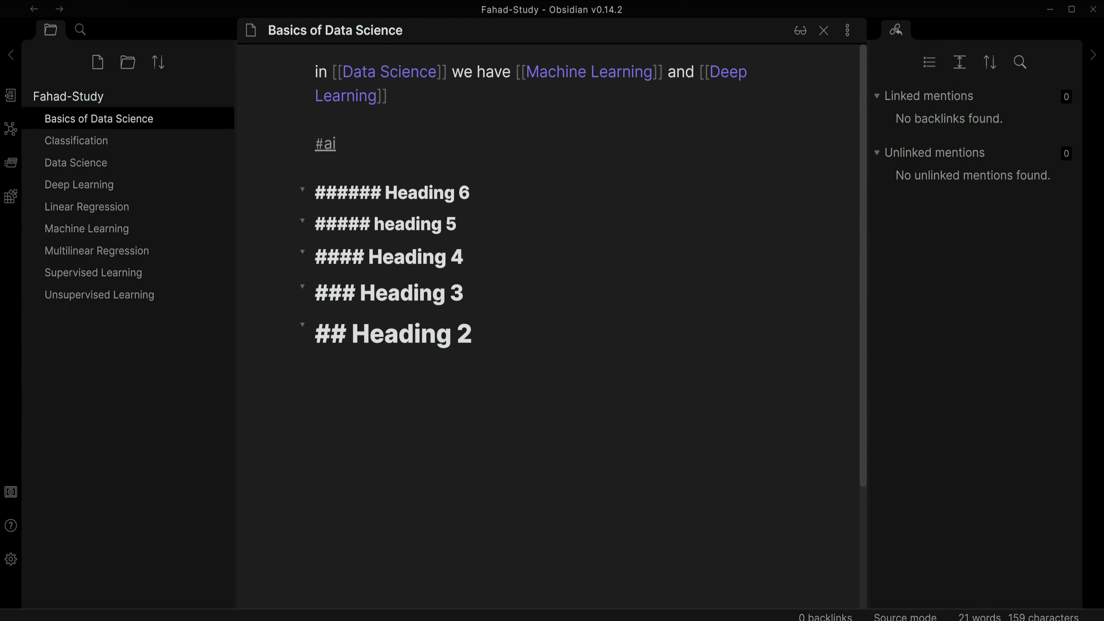
- Add the level-1 Markdown heading "heading 1" on the line below the level-2 heading
{"action": "type", "text": "#h"}
{"action": "key", "text": "BackSpace"}
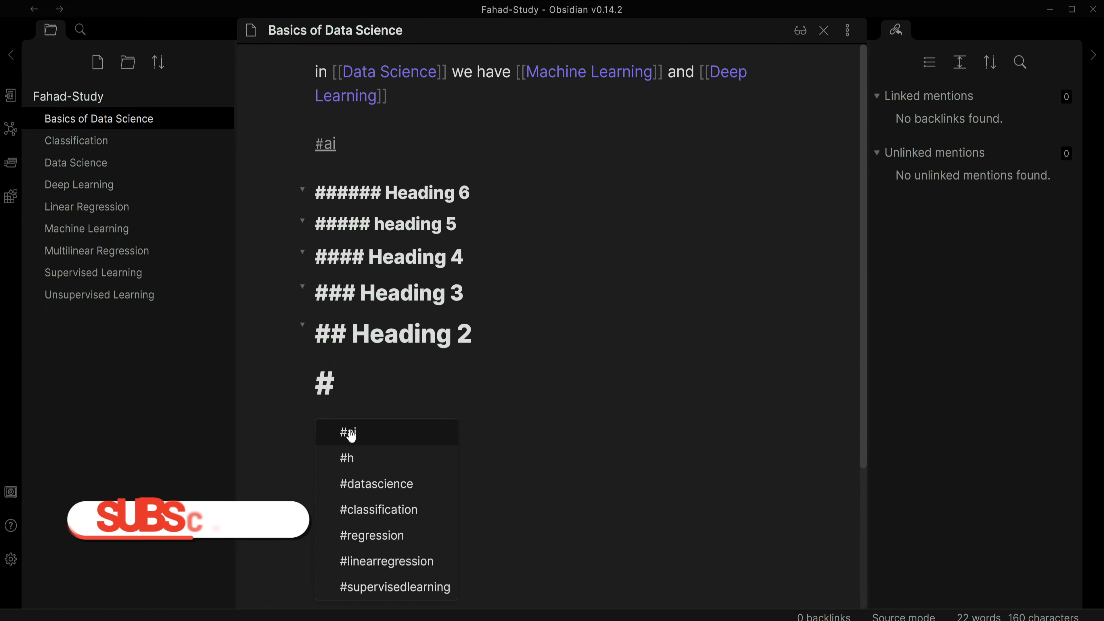
{"action": "key", "text": "BackSpace"}
{"action": "type", "text": "#"}
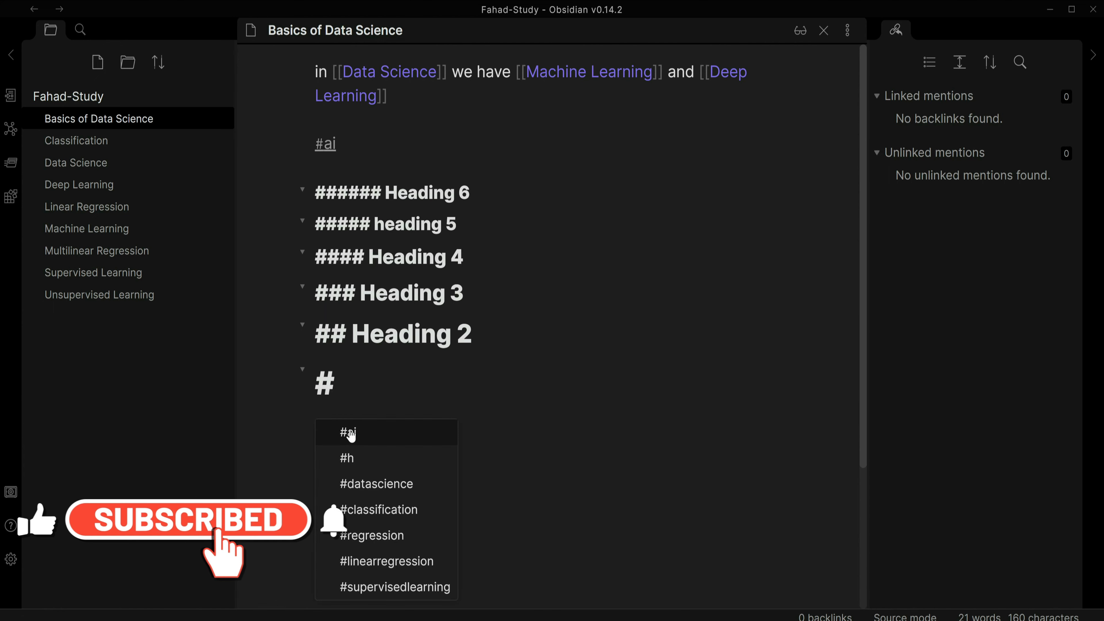
{"action": "type", "text": " heading 1"}
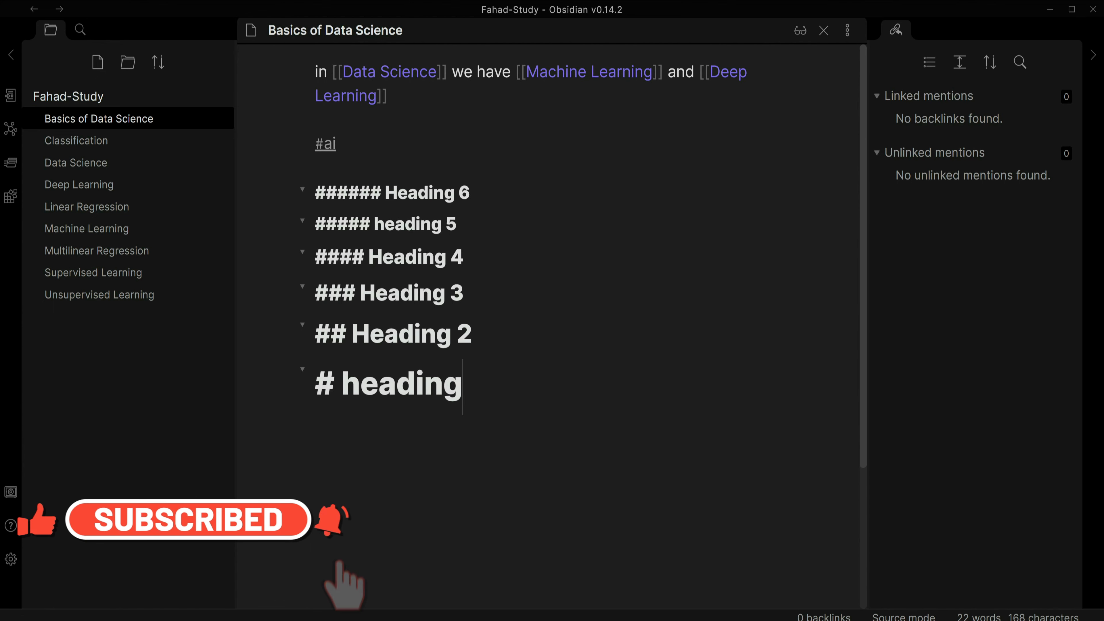
- Show the Basics of Data Science note in reading view and compare the rendered sizes of the heading levels
{"action": "left_click", "coordinate": [800, 30]}
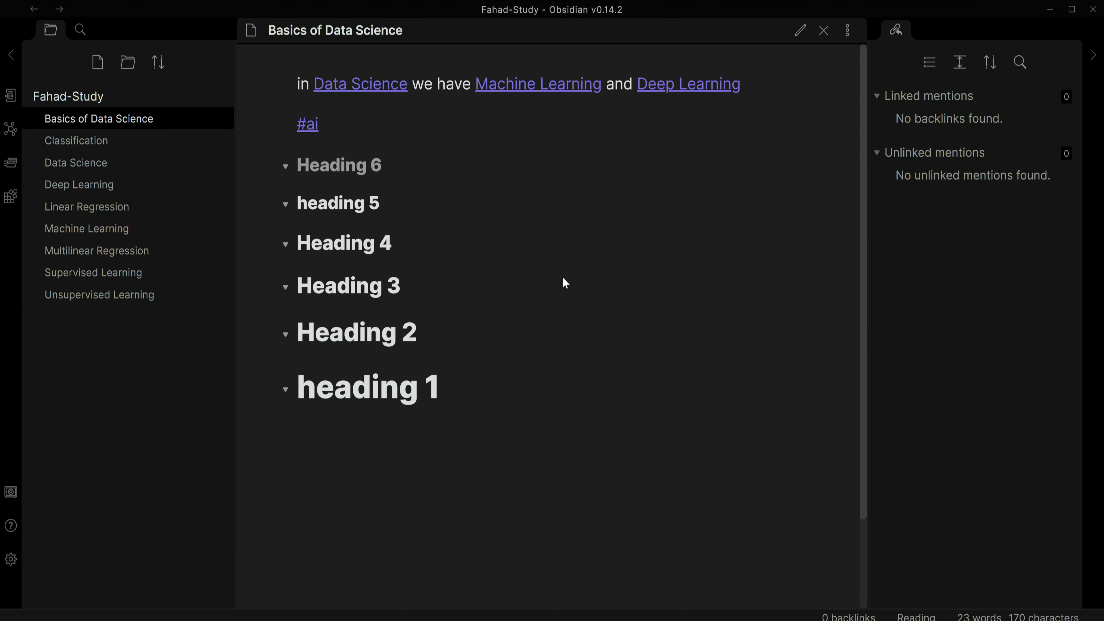
{"action": "left_click_drag", "start_coordinate": [443, 397], "coordinate": [298, 388]}
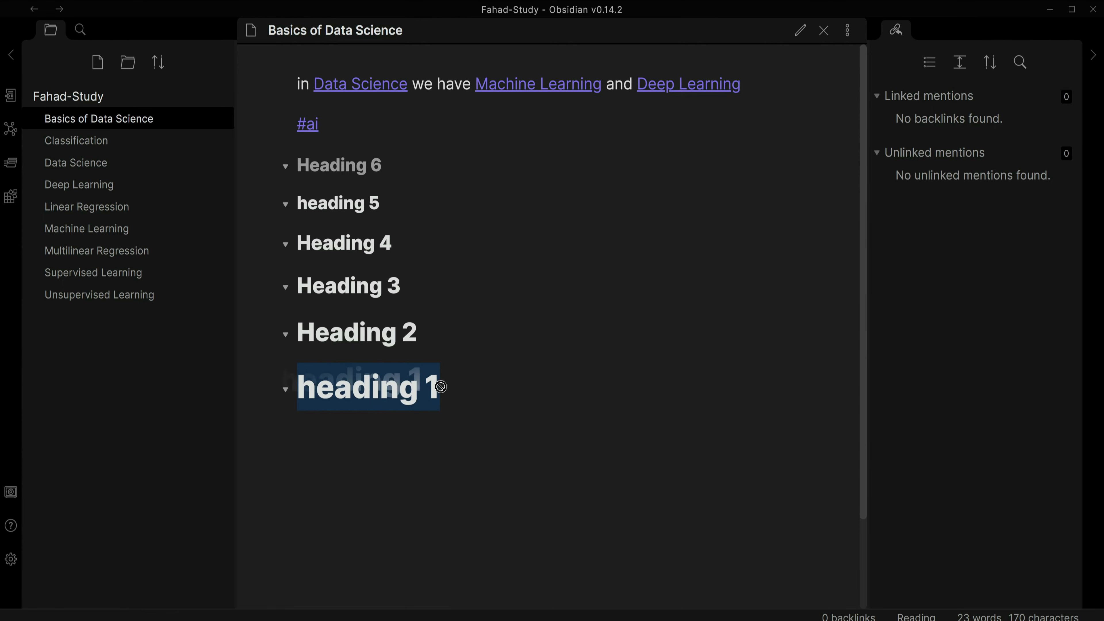
{"action": "left_click", "coordinate": [361, 390]}
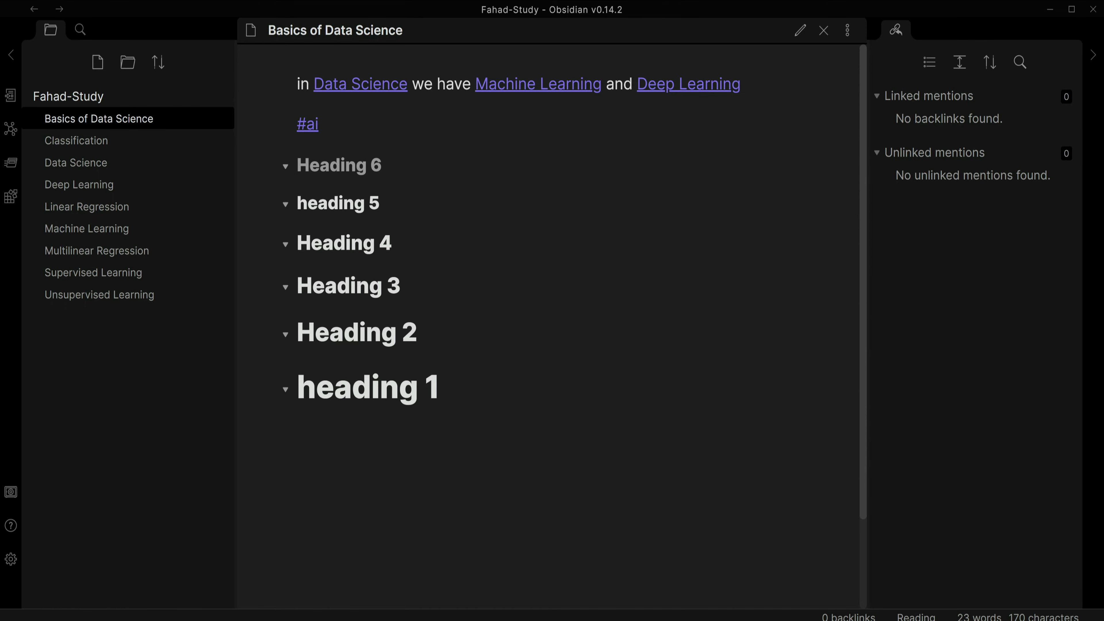
{"action": "left_click_drag", "start_coordinate": [401, 249], "coordinate": [297, 247]}
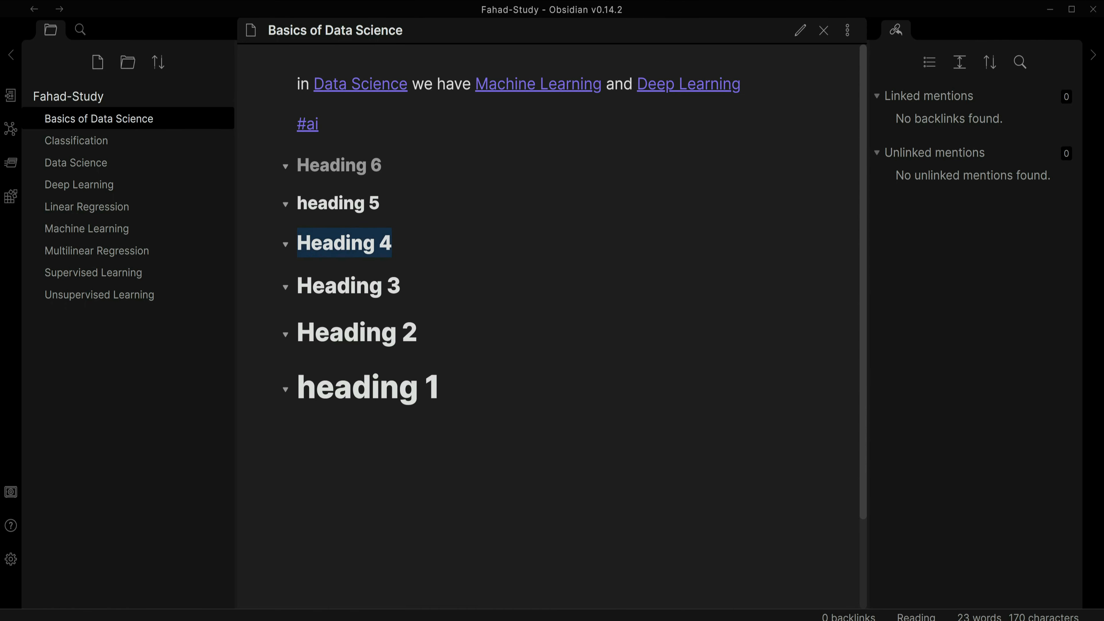
{"action": "left_click", "coordinate": [287, 249]}
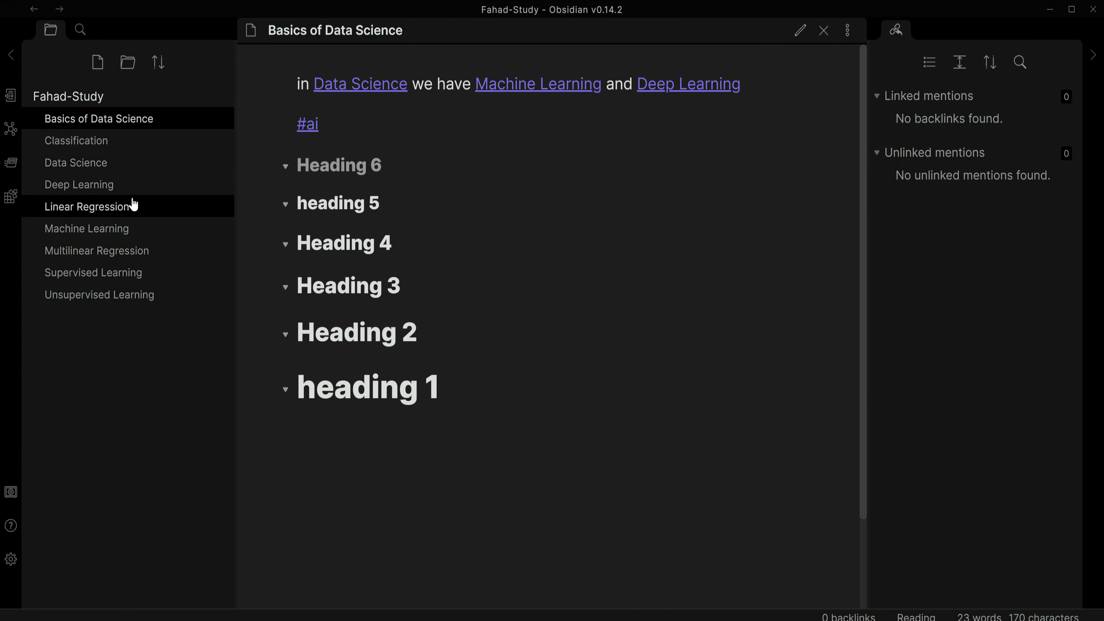
- Open the Classification note for editing and insert six empty lines above its #supervisedlearning tag
{"action": "left_click", "coordinate": [95, 275]}
{"action": "left_click", "coordinate": [82, 142]}
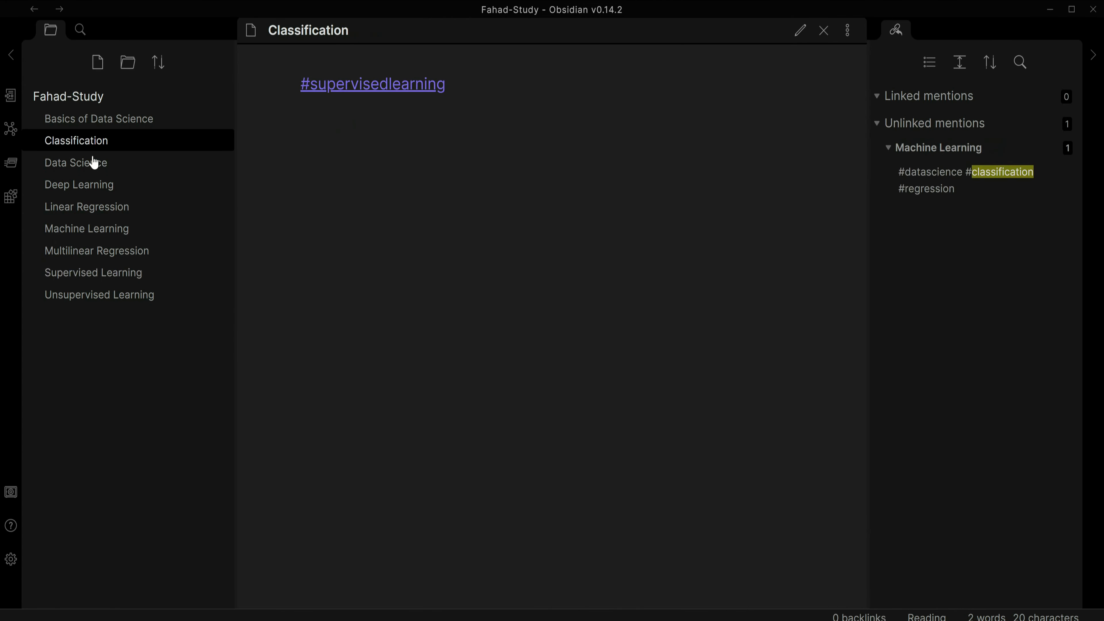
{"action": "left_click", "coordinate": [800, 30]}
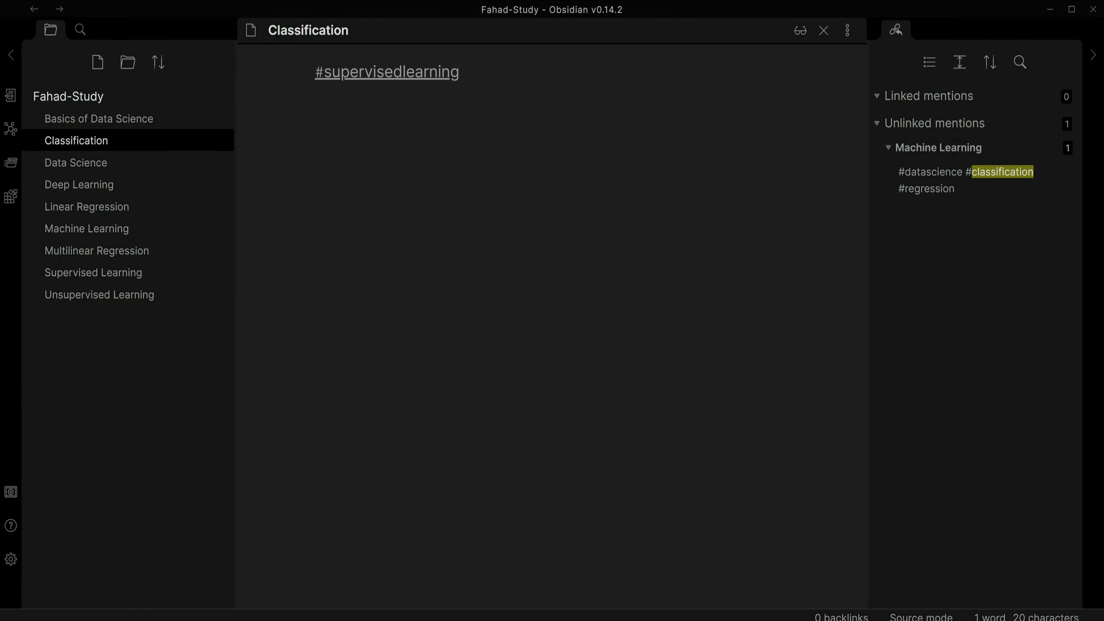
{"action": "key", "text": "Return"}
{"action": "key", "text": "Return"}
{"action": "key", "text": "Return"}
{"action": "key", "text": "Return"}
{"action": "key", "text": "Return"}
{"action": "key", "text": "Return"}
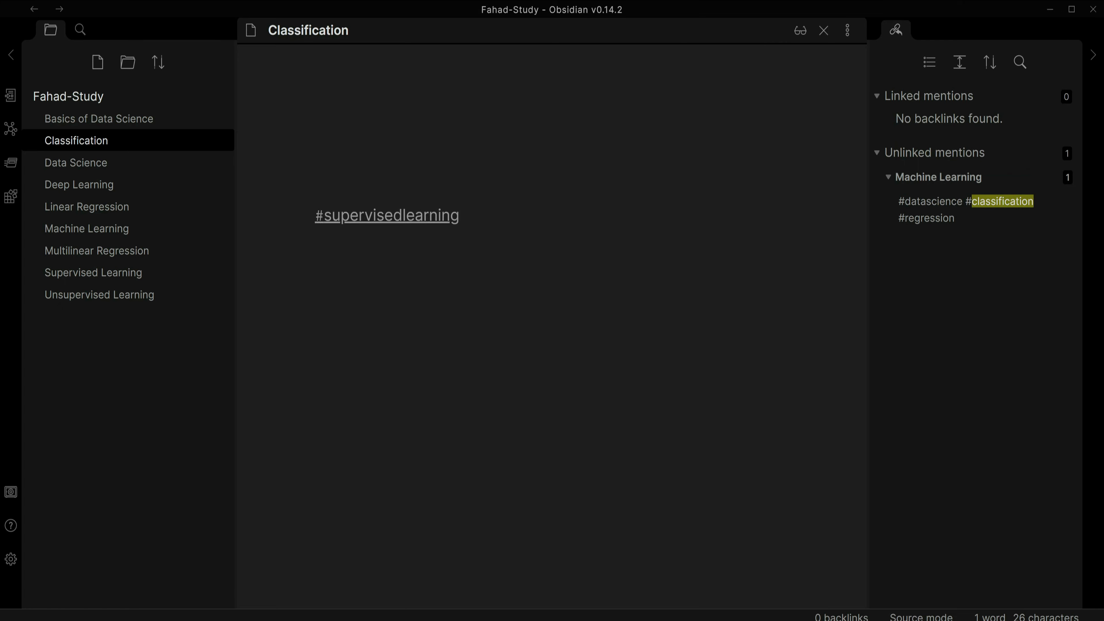
- Add the level-4 Markdown heading "Logistic Regression" near the top of the Classification note, above the tag
{"action": "type", "text": "####"}
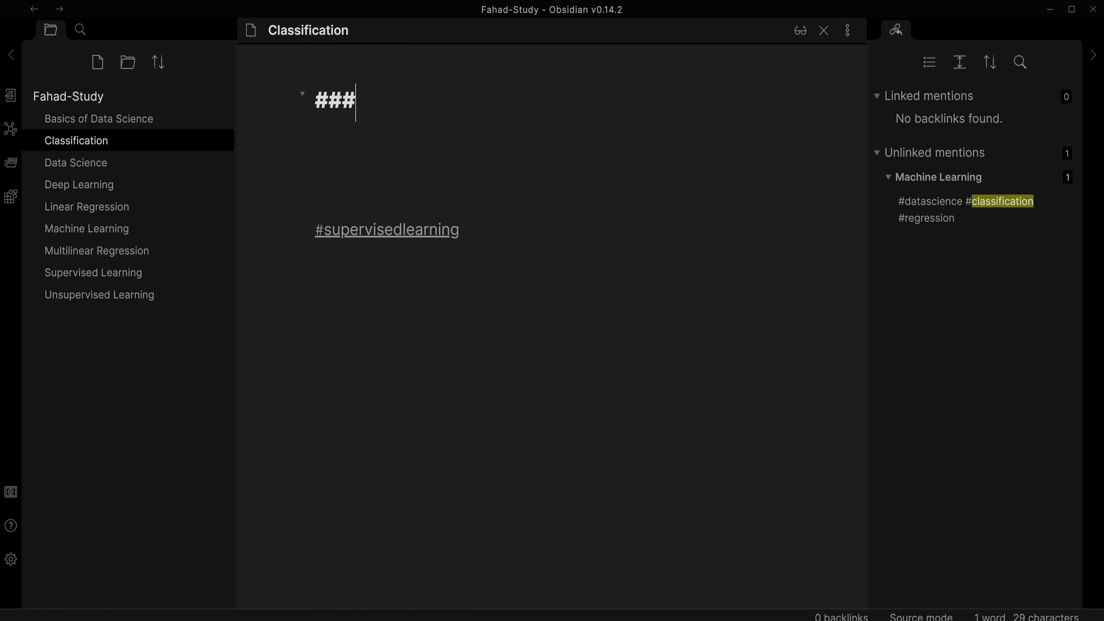
{"action": "type", "text": "# Lo"}
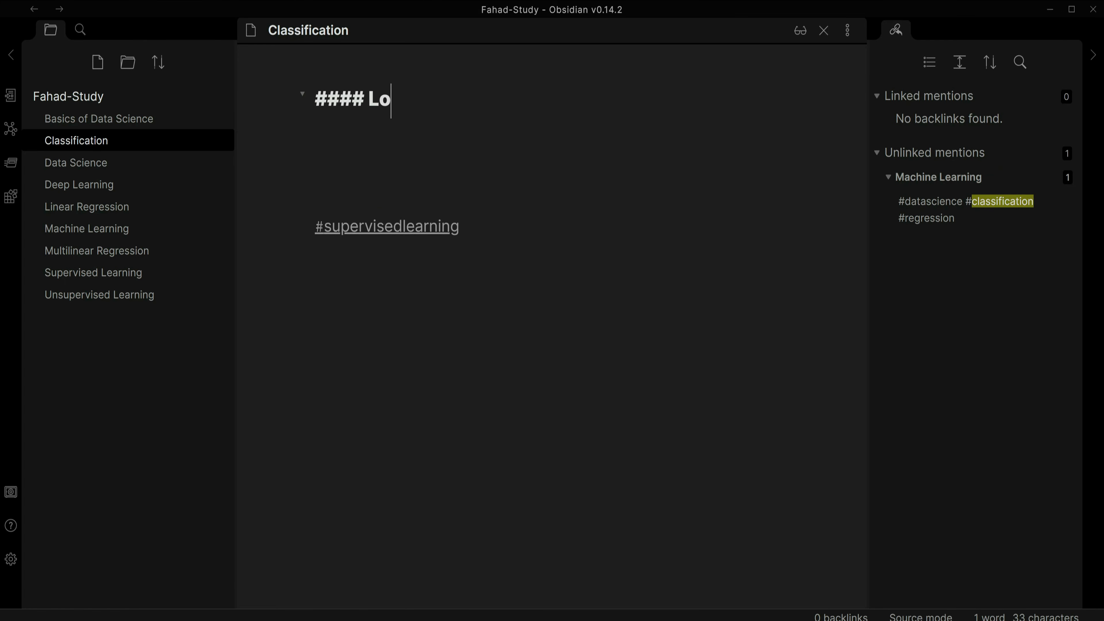
{"action": "type", "text": "gistic Re"}
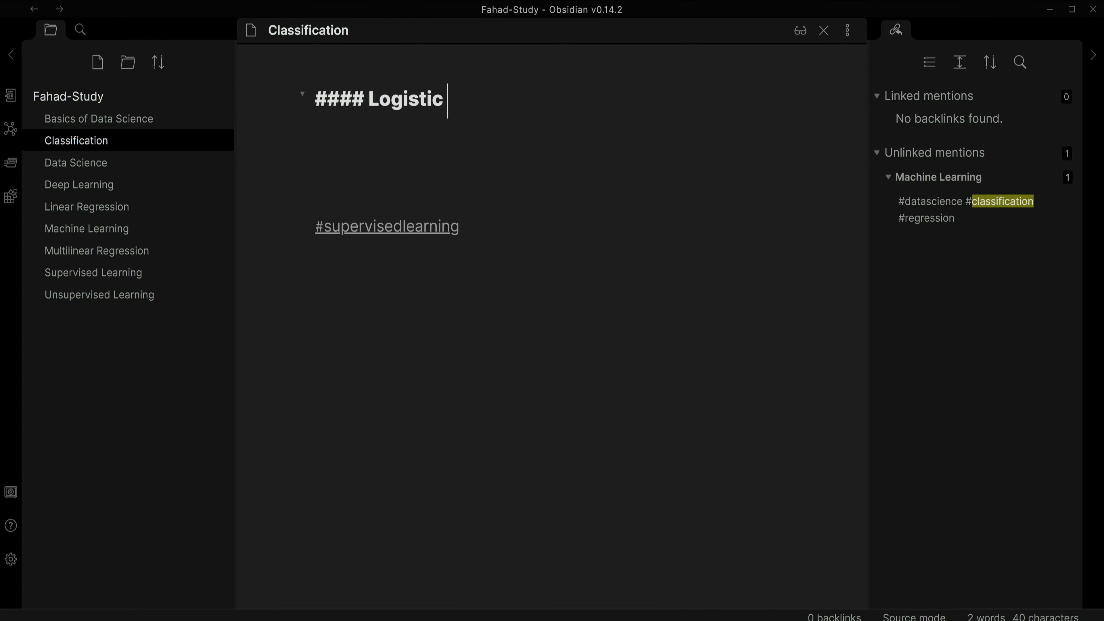
{"action": "key", "text": "BackSpace"}
{"action": "type", "text": "Regression"}
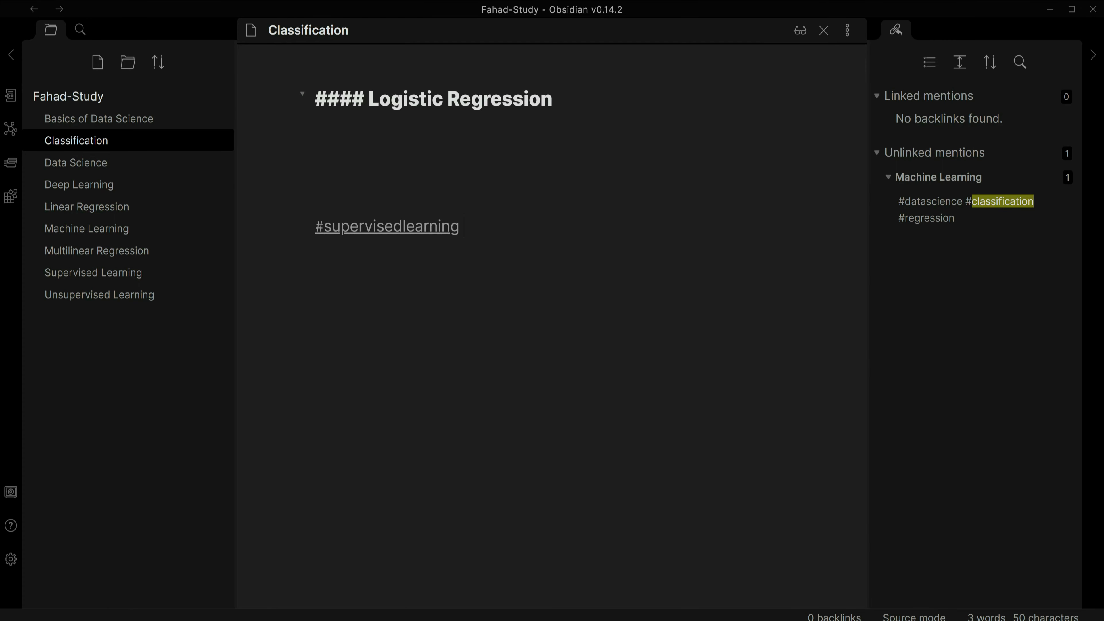
- Add the tags #logisticregression and #regression after #supervisedlearning in the Classification note
{"action": "type", "text": "#"}
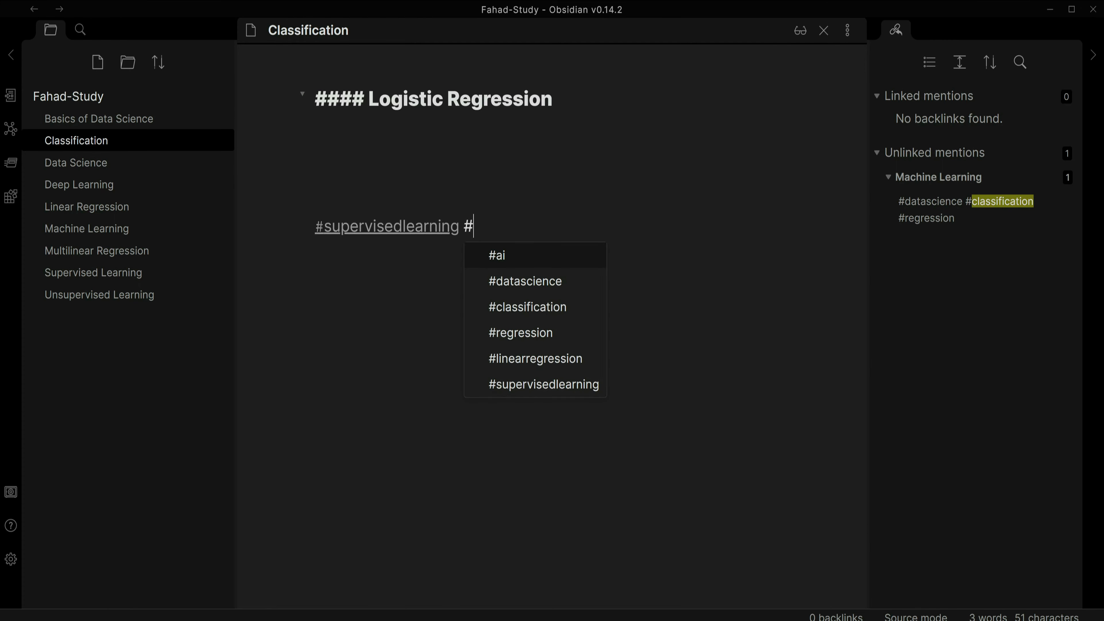
{"action": "type", "text": "logisti"}
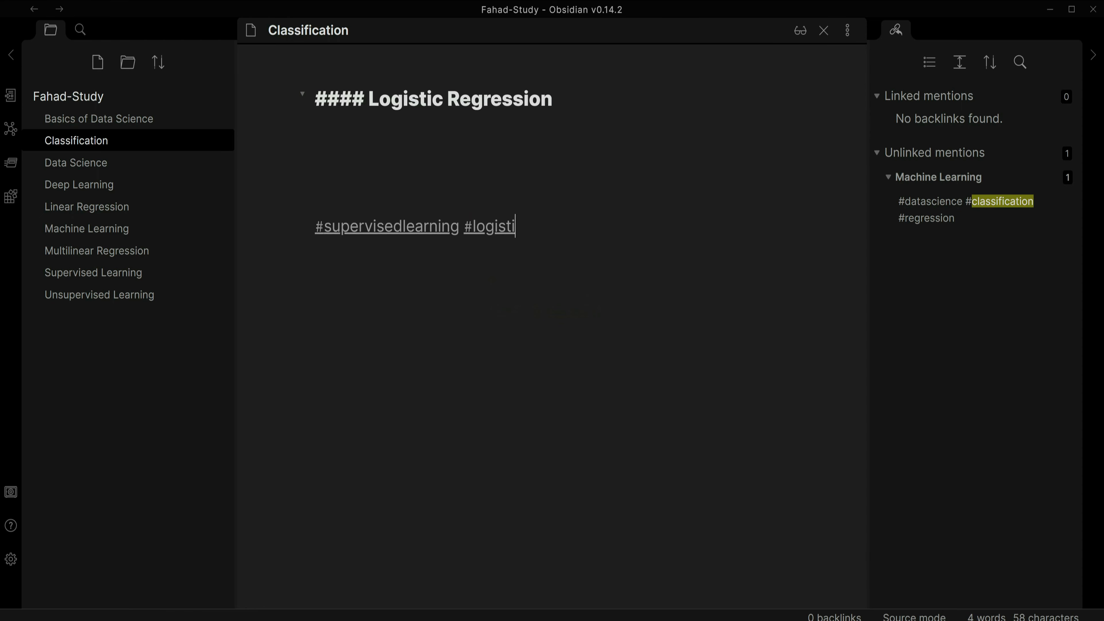
{"action": "type", "text": "cregression"}
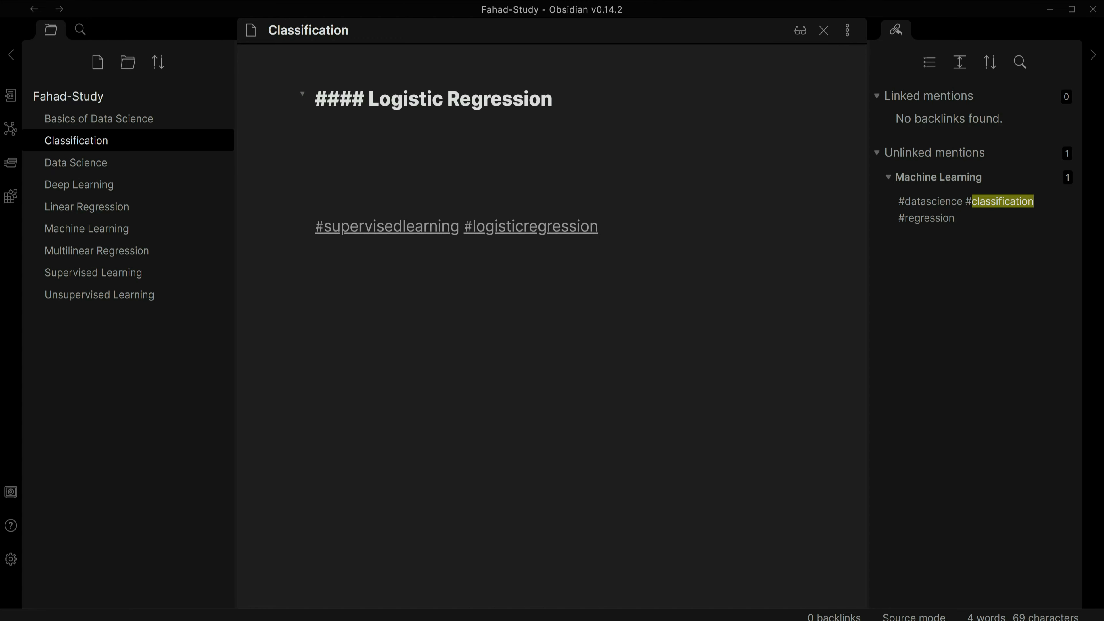
{"action": "type", "text": " #"}
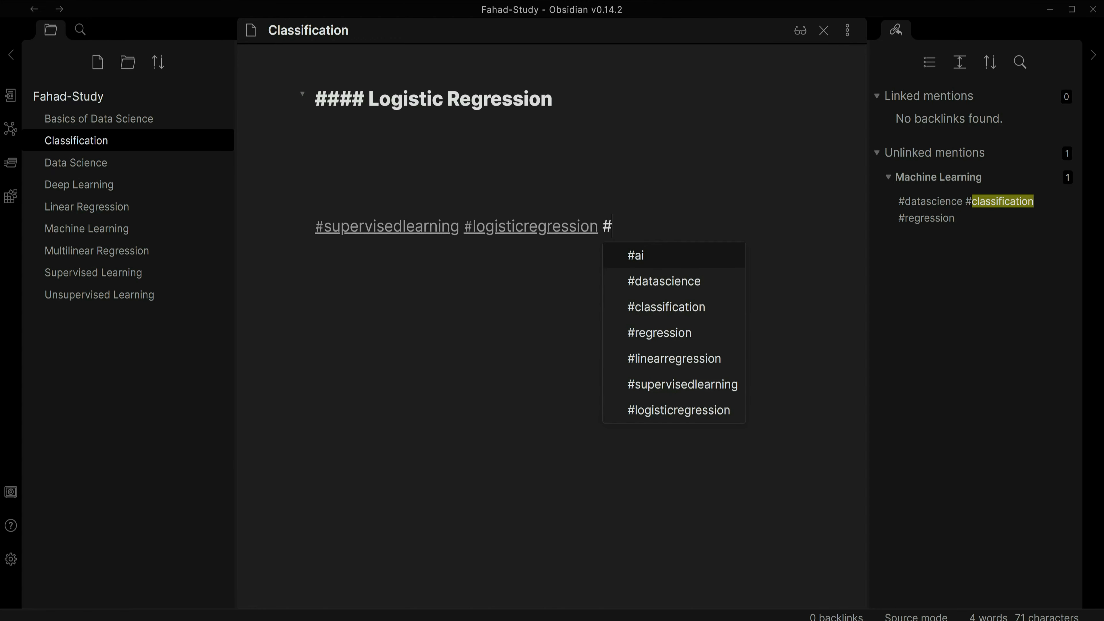
{"action": "left_click", "coordinate": [656, 341]}
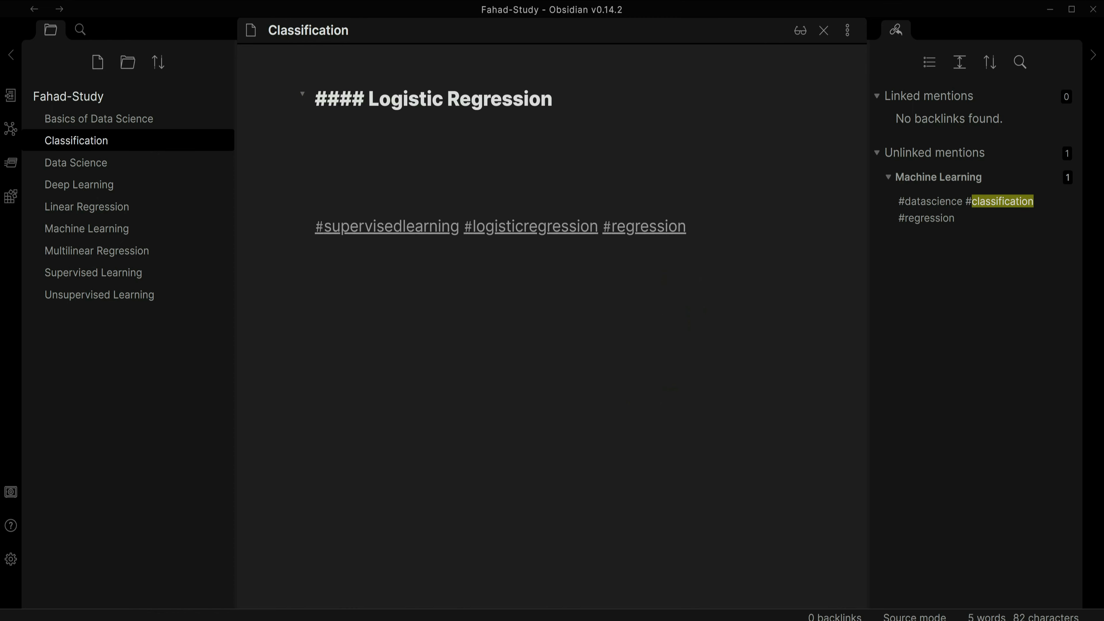
- Show the Classification note in reading view and search the vault for notes tagged #regression
{"action": "left_click", "coordinate": [800, 30]}
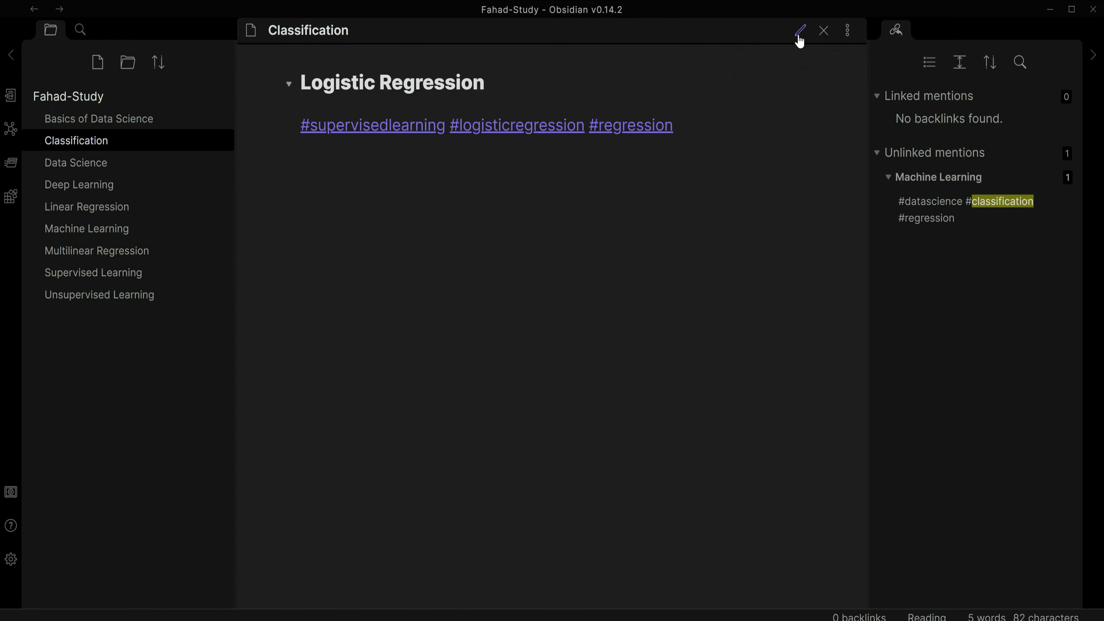
{"action": "left_click", "coordinate": [647, 136]}
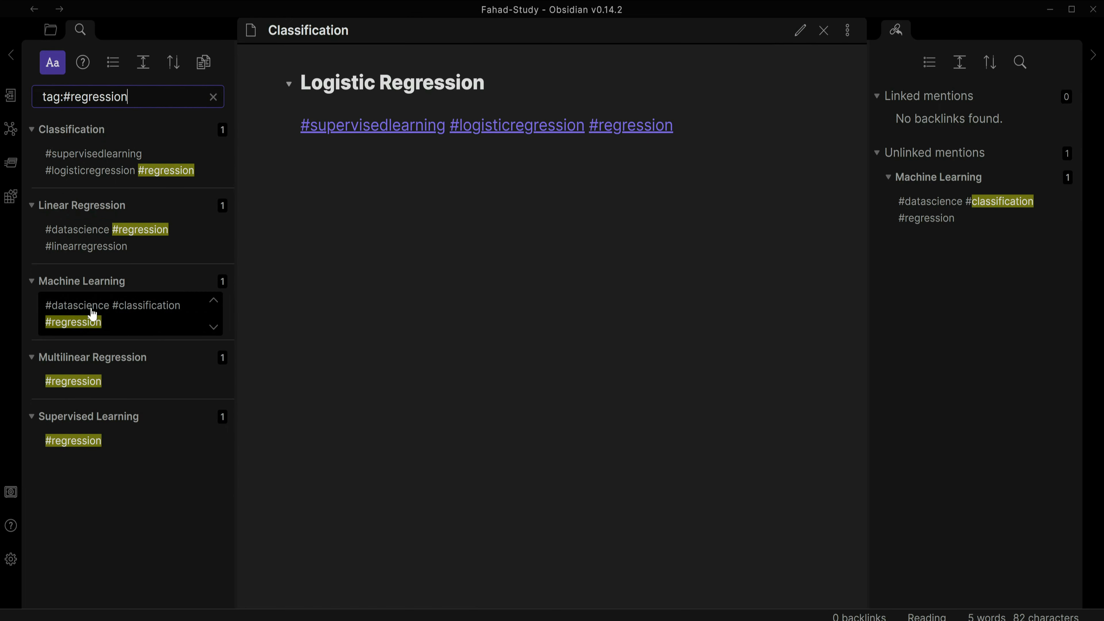
- Fold and unfold the section under the Logistic Regression heading several times, leaving it expanded, and highlight the heading text
{"action": "left_click", "coordinate": [291, 86]}
{"action": "left_click", "coordinate": [290, 86]}
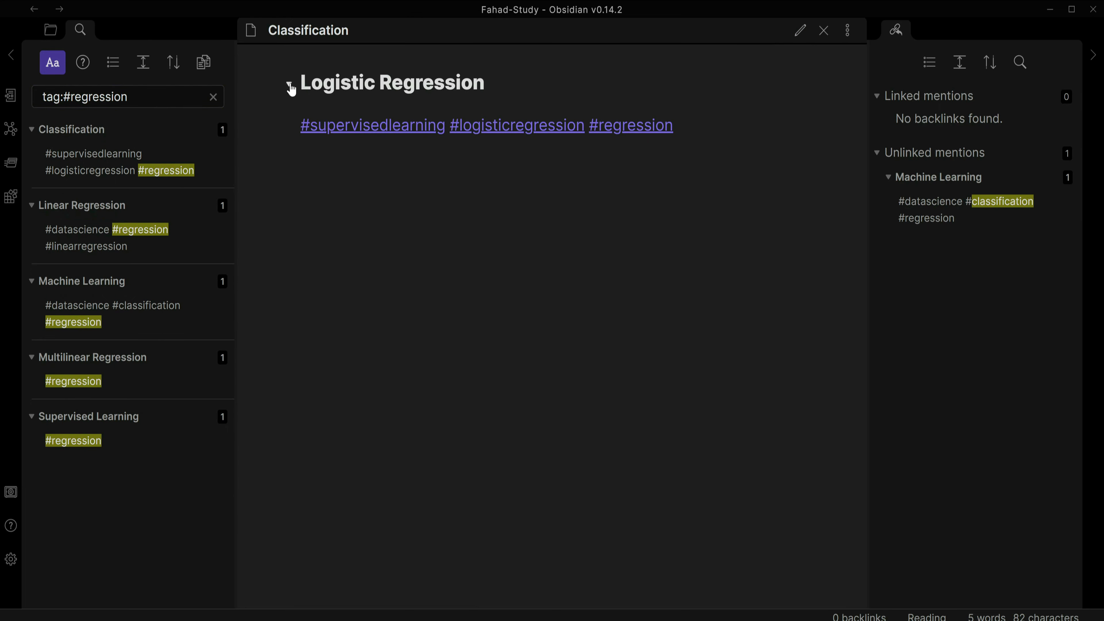
{"action": "left_click", "coordinate": [290, 86]}
{"action": "left_click", "coordinate": [291, 86]}
{"action": "left_click", "coordinate": [290, 86]}
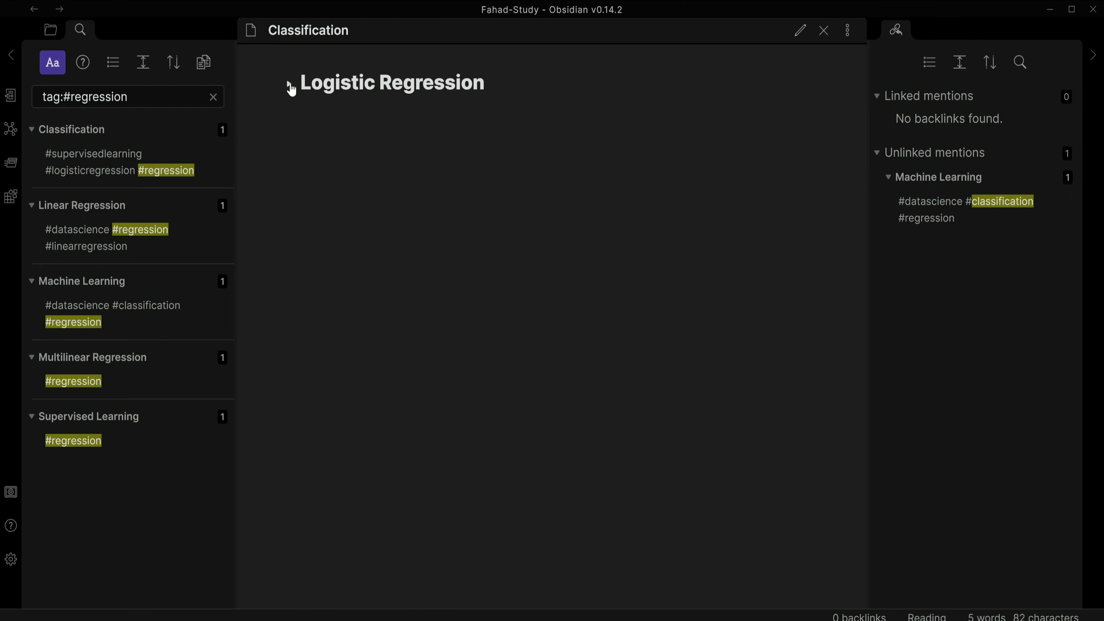
{"action": "left_click", "coordinate": [290, 86]}
{"action": "left_click", "coordinate": [290, 86]}
{"action": "left_click", "coordinate": [291, 86]}
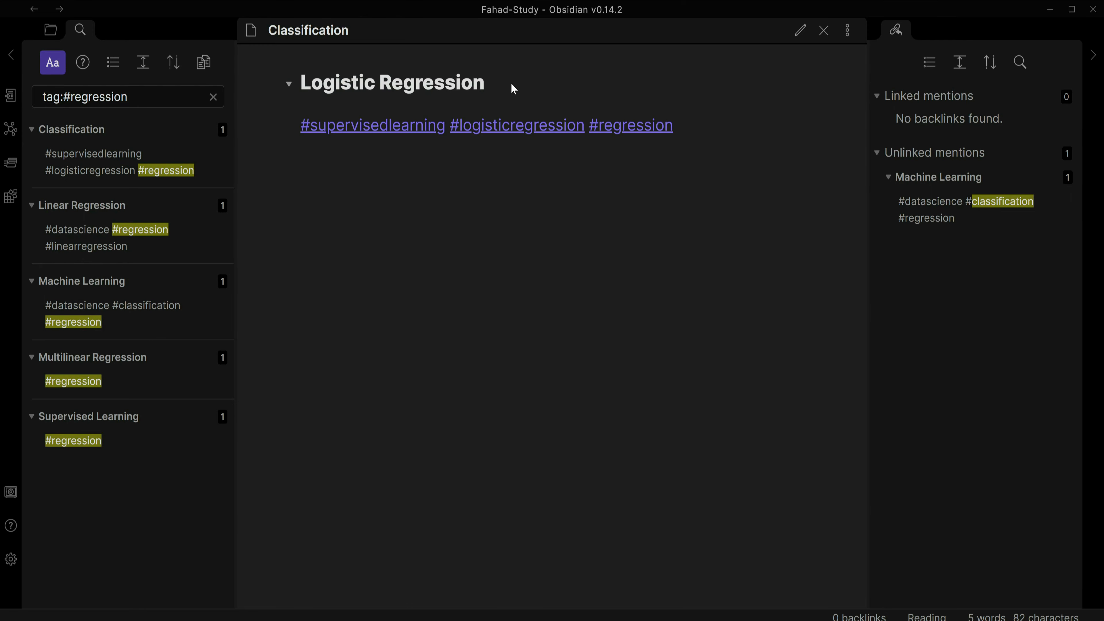
{"action": "left_click_drag", "start_coordinate": [496, 87], "coordinate": [299, 89]}
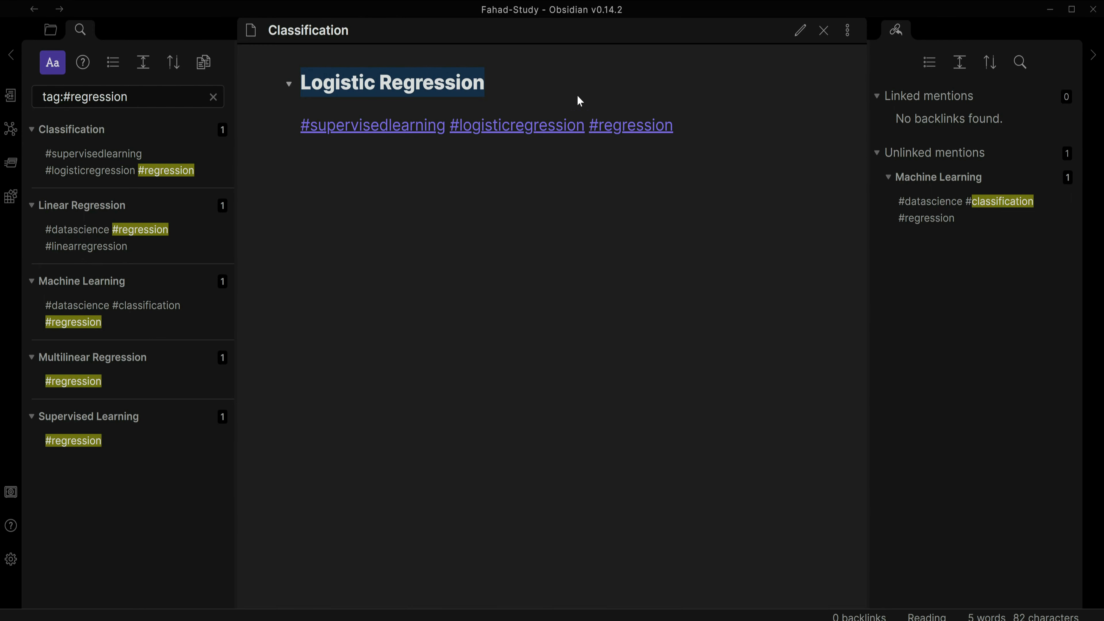
- Return the Classification note to editing, show the file list, and add the line "this is an ITALIC text" below the heading
{"action": "left_click", "coordinate": [799, 30]}
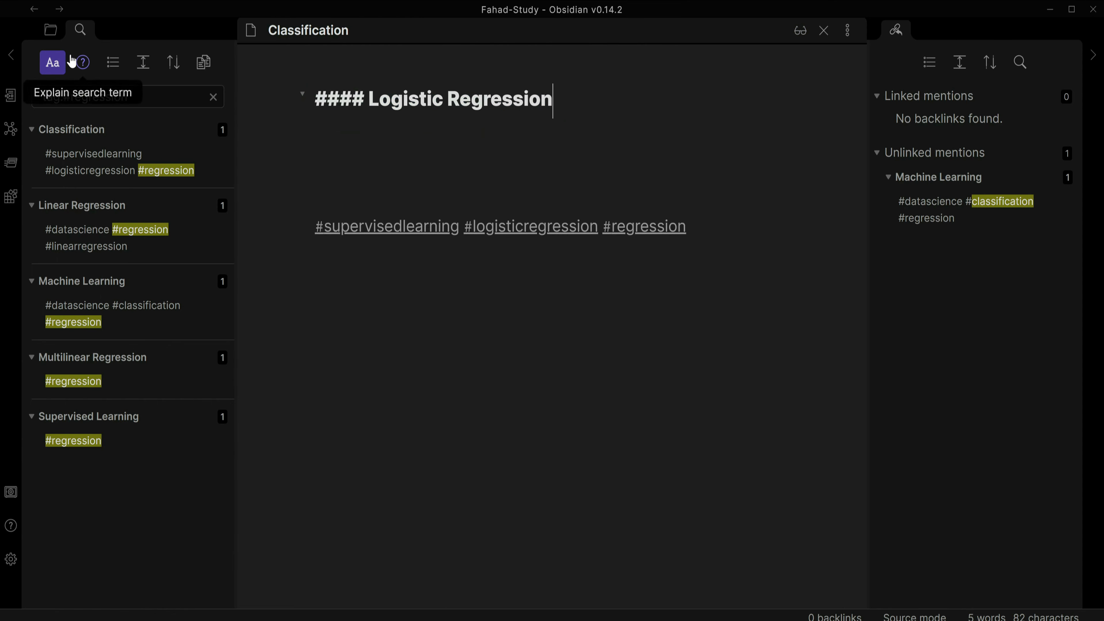
{"action": "left_click", "coordinate": [50, 30]}
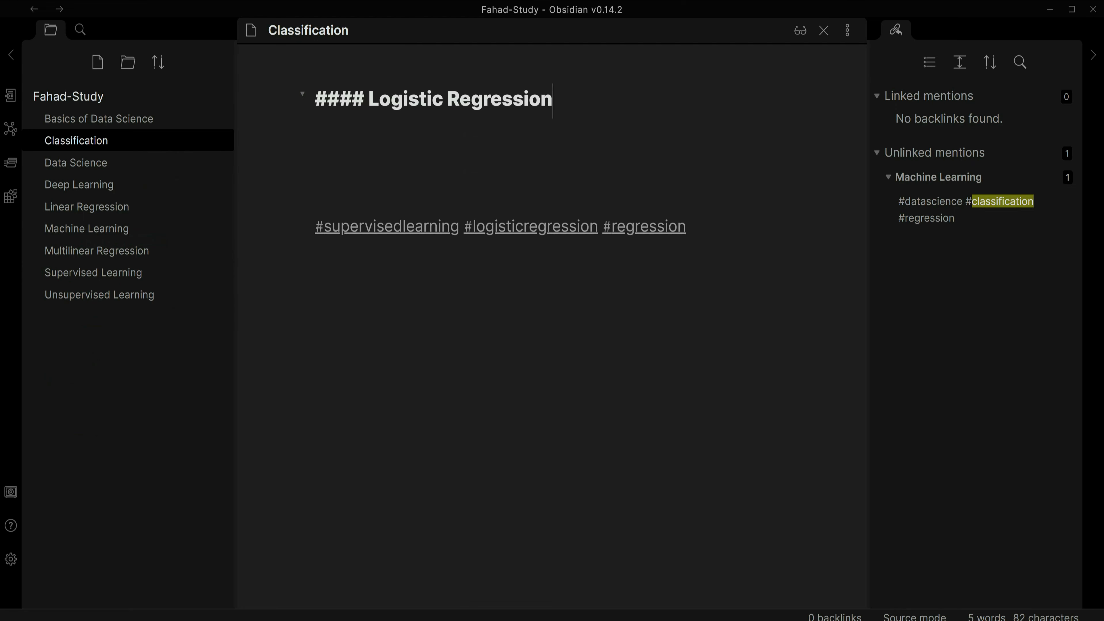
{"action": "key", "text": "Return"}
{"action": "key", "text": "Return"}
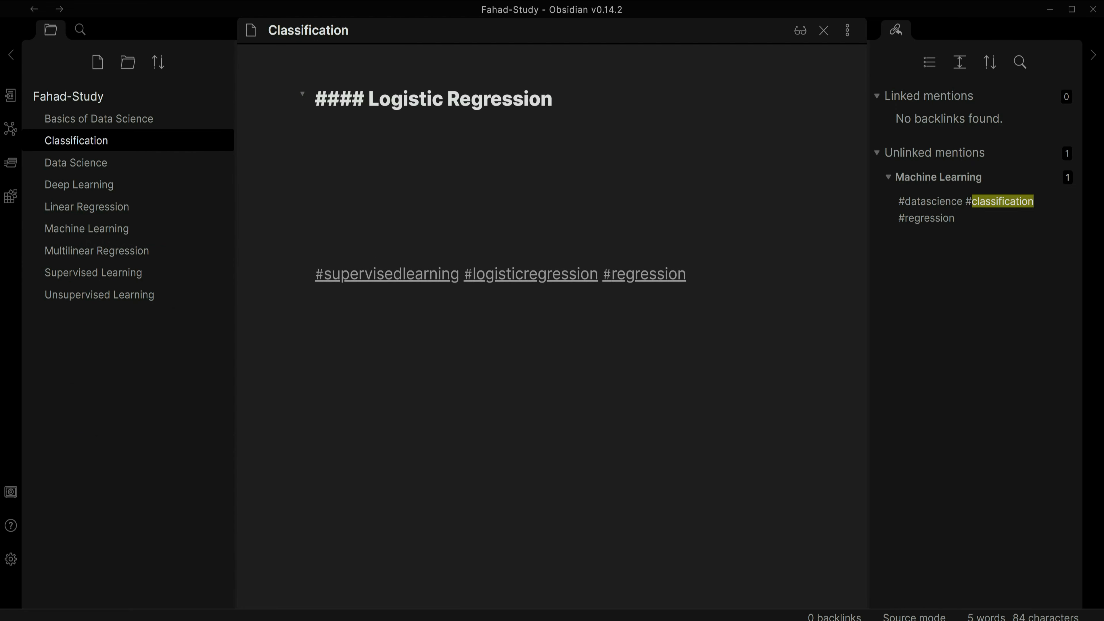
{"action": "type", "text": "this is "}
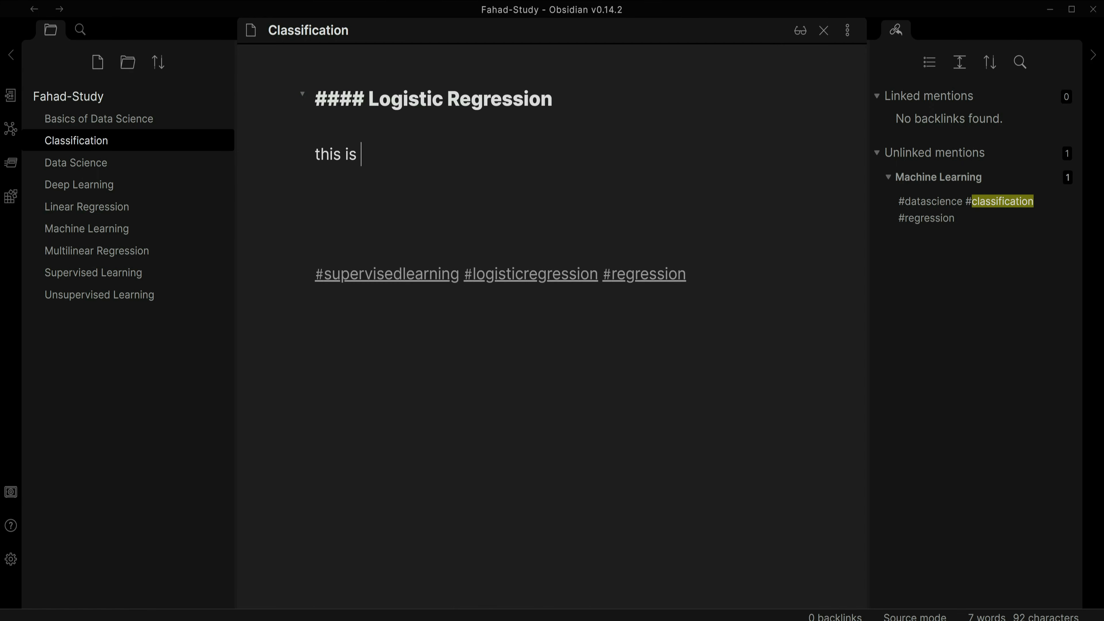
{"action": "type", "text": "an I"}
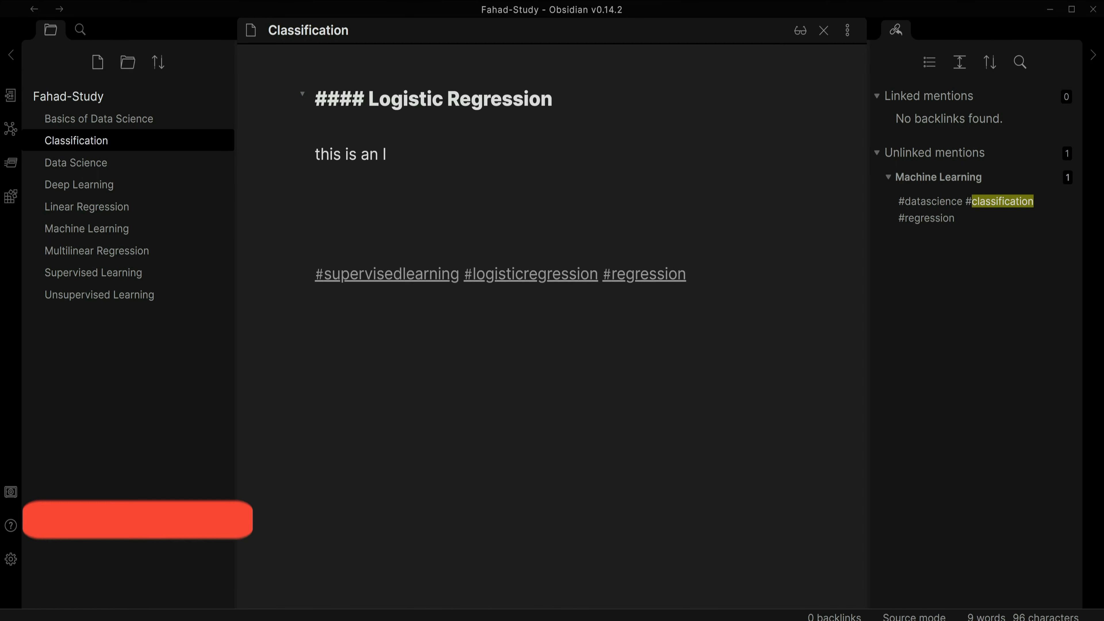
{"action": "type", "text": "TALIC "}
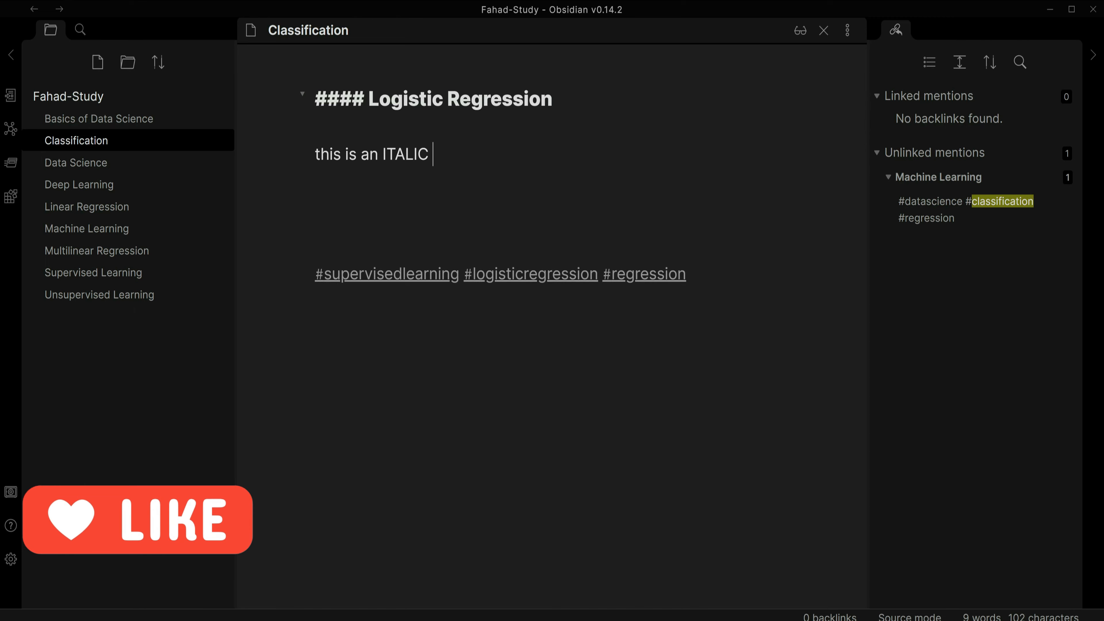
{"action": "type", "text": "text"}
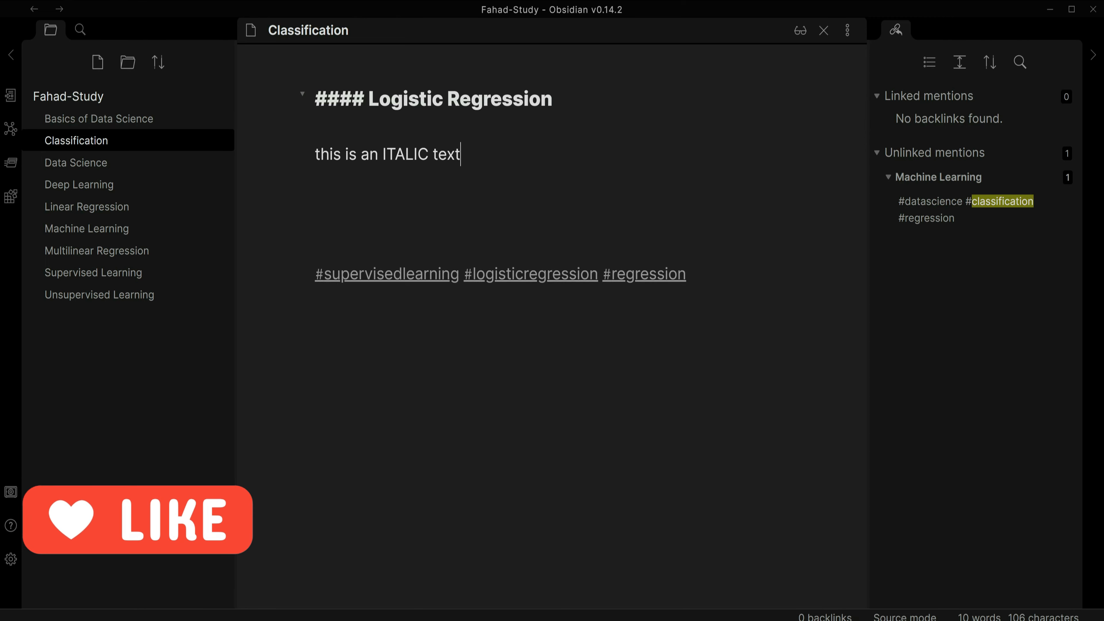
- Italicize the word ITALIC in the new line by enclosing it in single asterisks
{"action": "left_click", "coordinate": [382, 154]}
{"action": "type", "text": "*"}
{"action": "key", "text": "Right"}
{"action": "key", "text": "Right"}
{"action": "key", "text": "Right"}
{"action": "key", "text": "Right"}
{"action": "key", "text": "Right"}
{"action": "key", "text": "Right"}
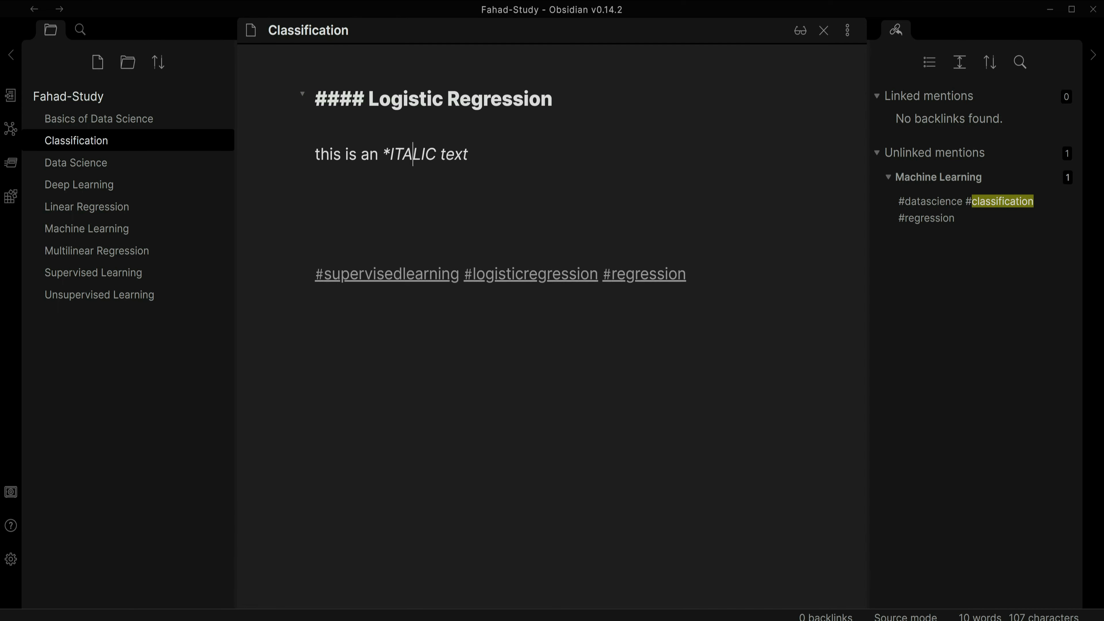
{"action": "type", "text": "*"}
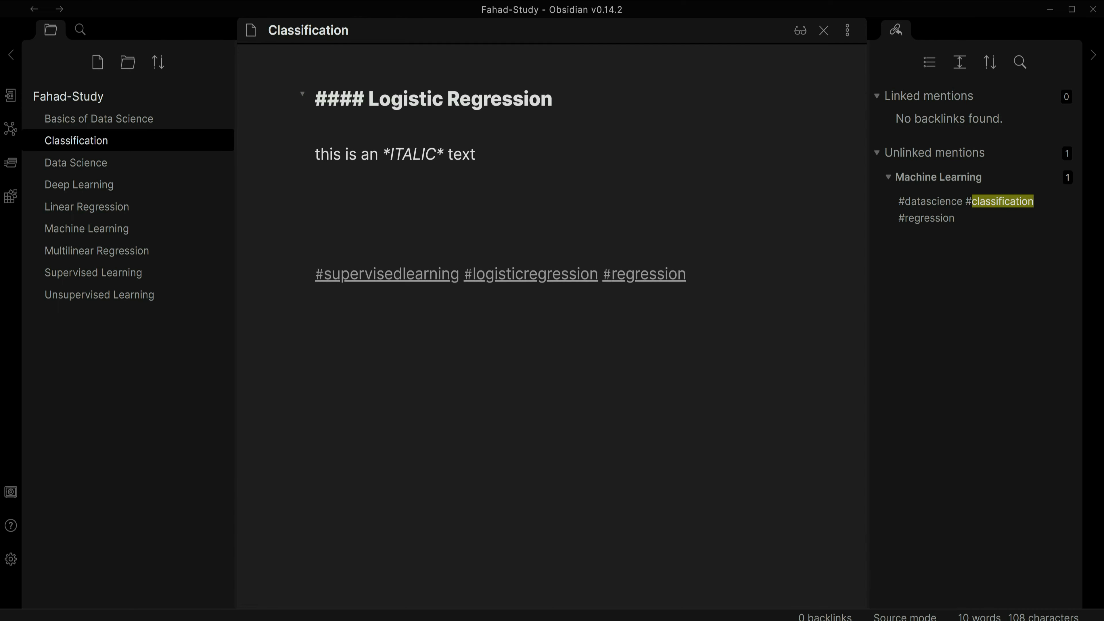
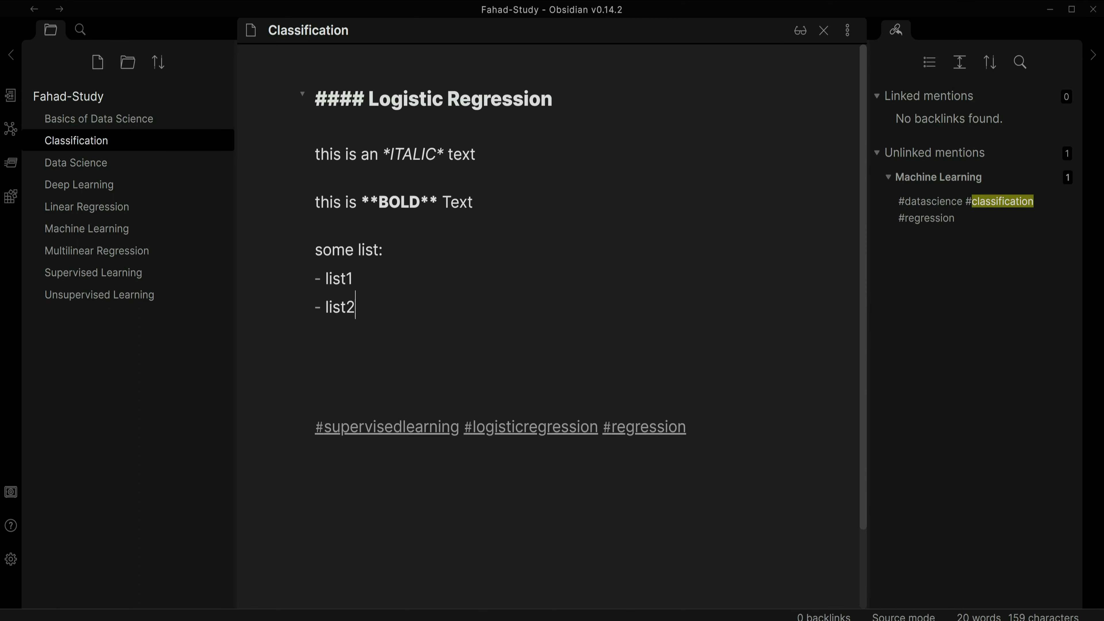
- Add "list3" as the third item of the dashed list and highlight the dash markers of the items
{"action": "key", "text": "Return"}
{"action": "type", "text": "list3"}
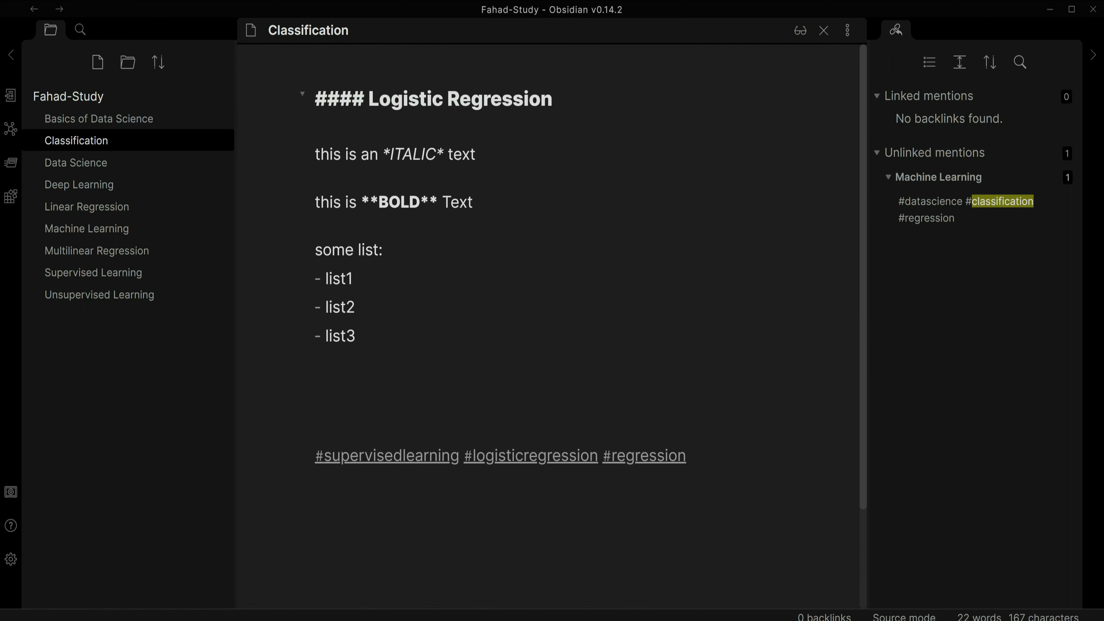
{"action": "left_click_drag", "start_coordinate": [314, 279], "coordinate": [321, 279]}
{"action": "left_click", "coordinate": [315, 308]}
{"action": "left_click_drag", "start_coordinate": [314, 336], "coordinate": [321, 336]}
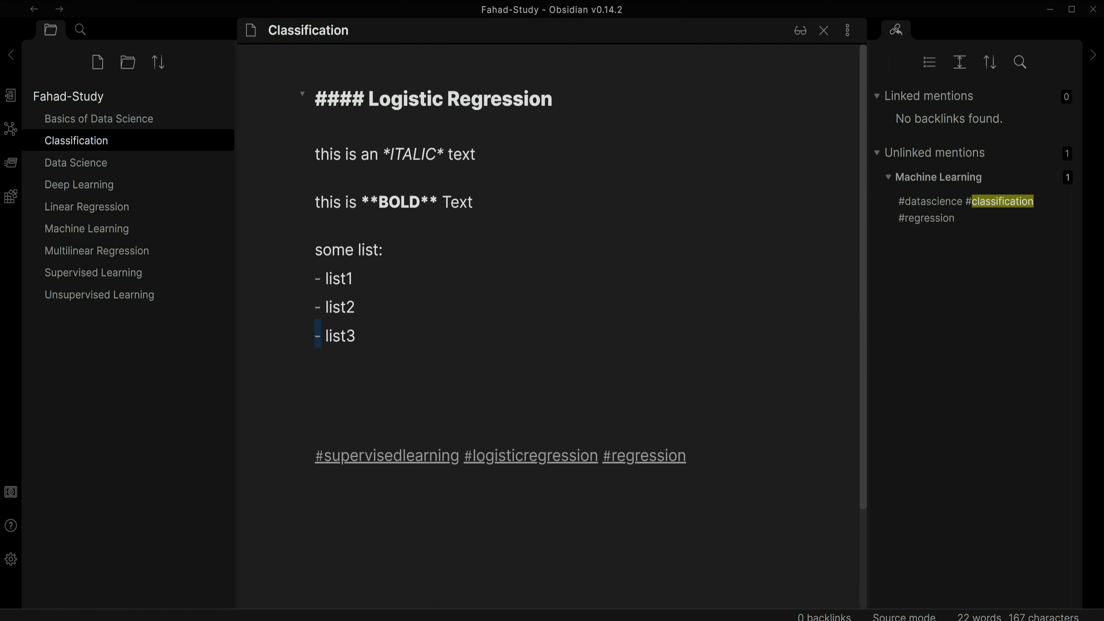
- Show the Classification note in reading view, highlight its formatted text and bulleted list, and close the note
{"action": "left_click", "coordinate": [799, 31]}
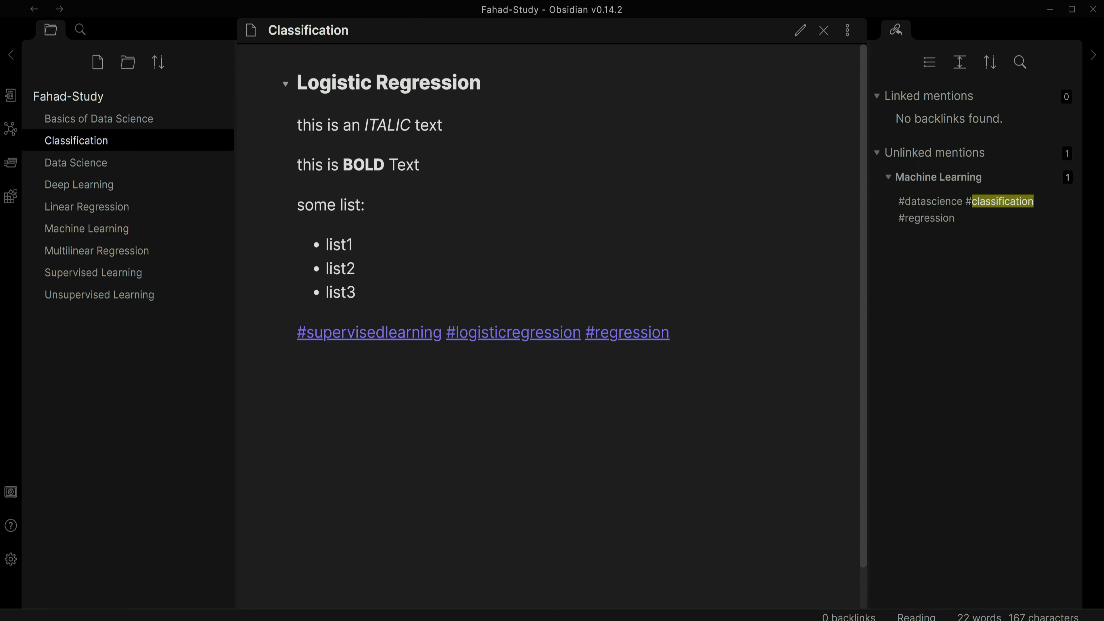
{"action": "left_click_drag", "start_coordinate": [483, 86], "coordinate": [301, 118]}
{"action": "left_click_drag", "start_coordinate": [414, 127], "coordinate": [343, 167]}
{"action": "left_click_drag", "start_coordinate": [374, 297], "coordinate": [310, 243]}
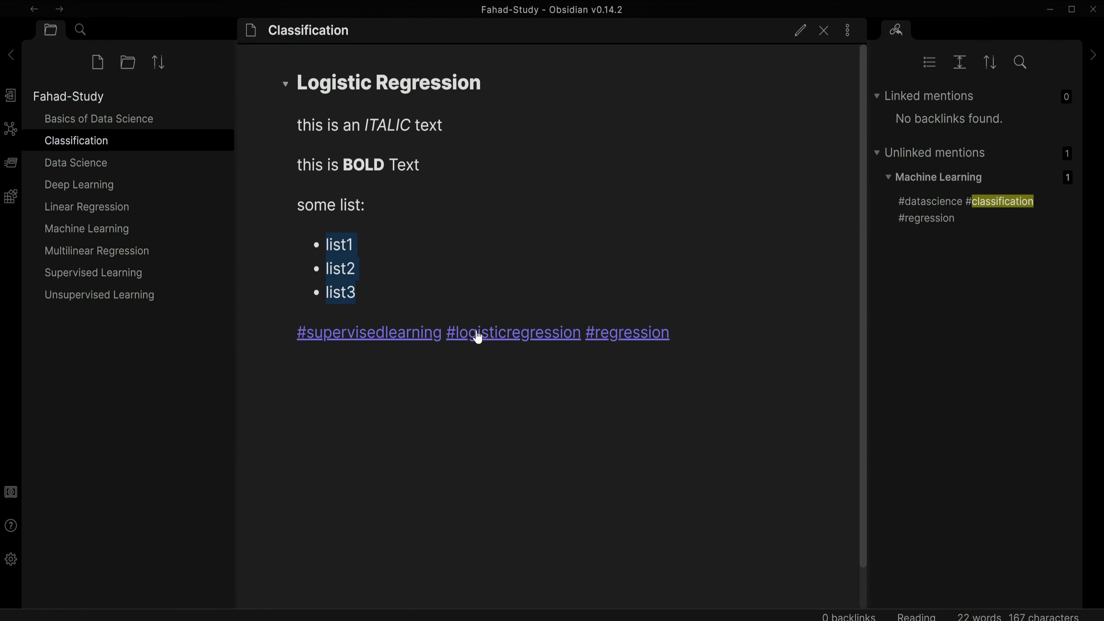
{"action": "key", "text": "ctrl+w"}
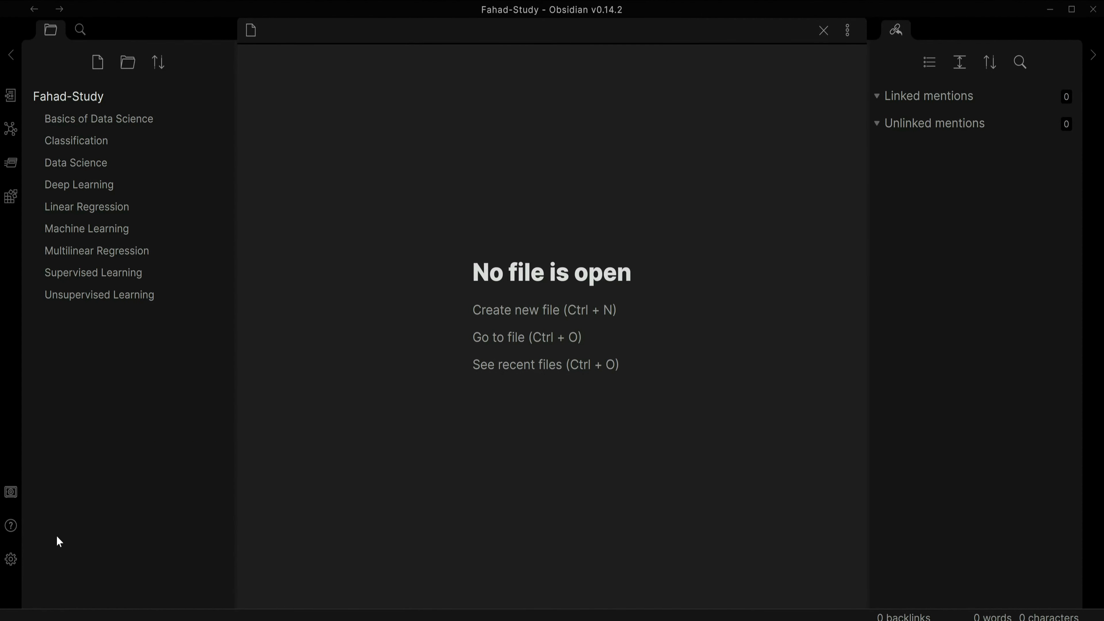
- Open the settings and examine the editor options, including the default new pane view choices and the display and behavior options
{"action": "left_click", "coordinate": [12, 562]}
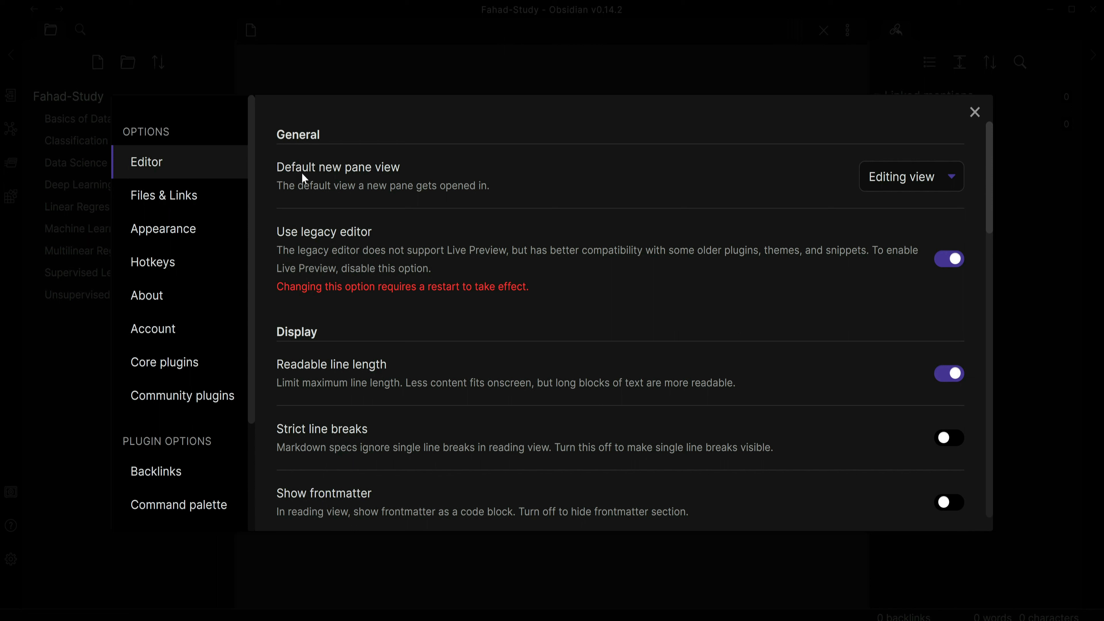
{"action": "left_click", "coordinate": [928, 185]}
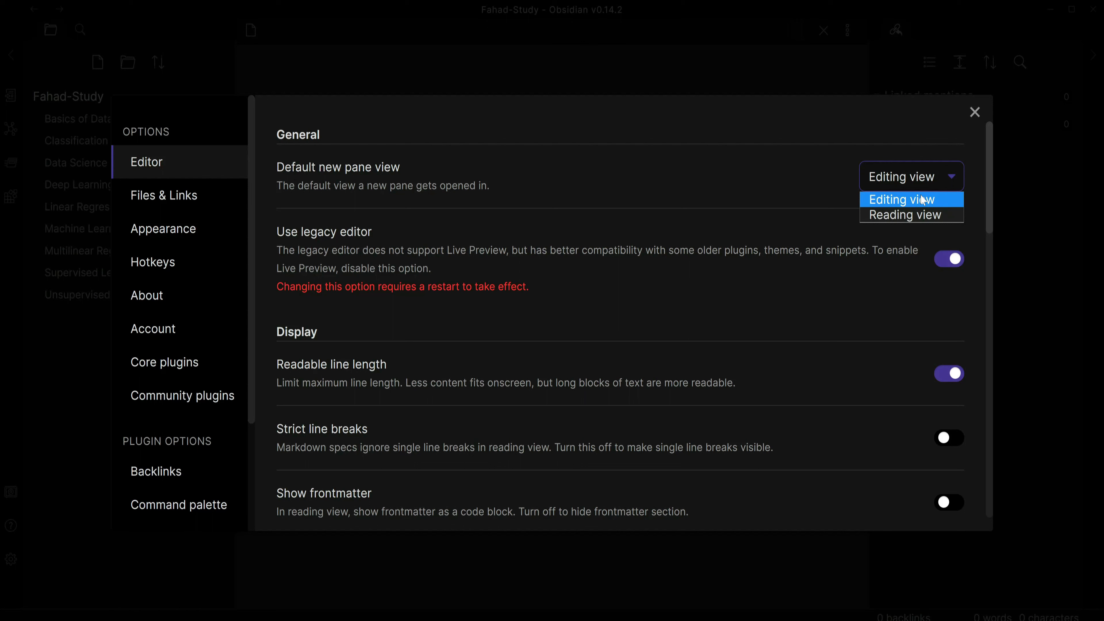
{"action": "left_click", "coordinate": [548, 234]}
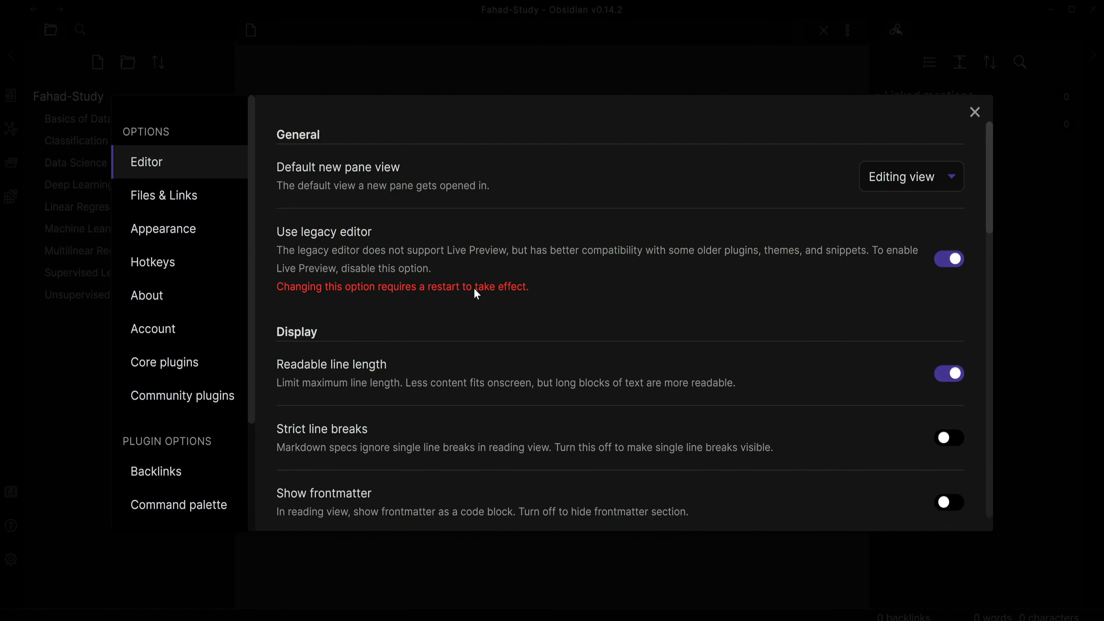
{"action": "scroll", "coordinate": [335, 301], "scroll_direction": "down", "scroll_amount": 2}
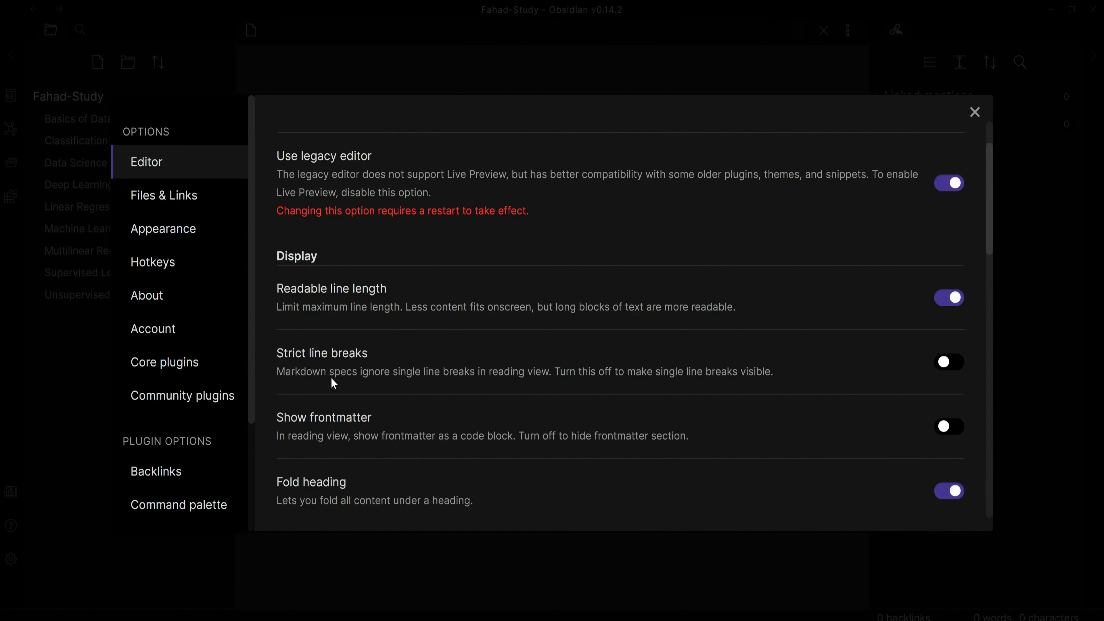
{"action": "scroll", "coordinate": [333, 382], "scroll_direction": "down", "scroll_amount": 3}
{"action": "scroll", "coordinate": [404, 391], "scroll_direction": "down", "scroll_amount": 6}
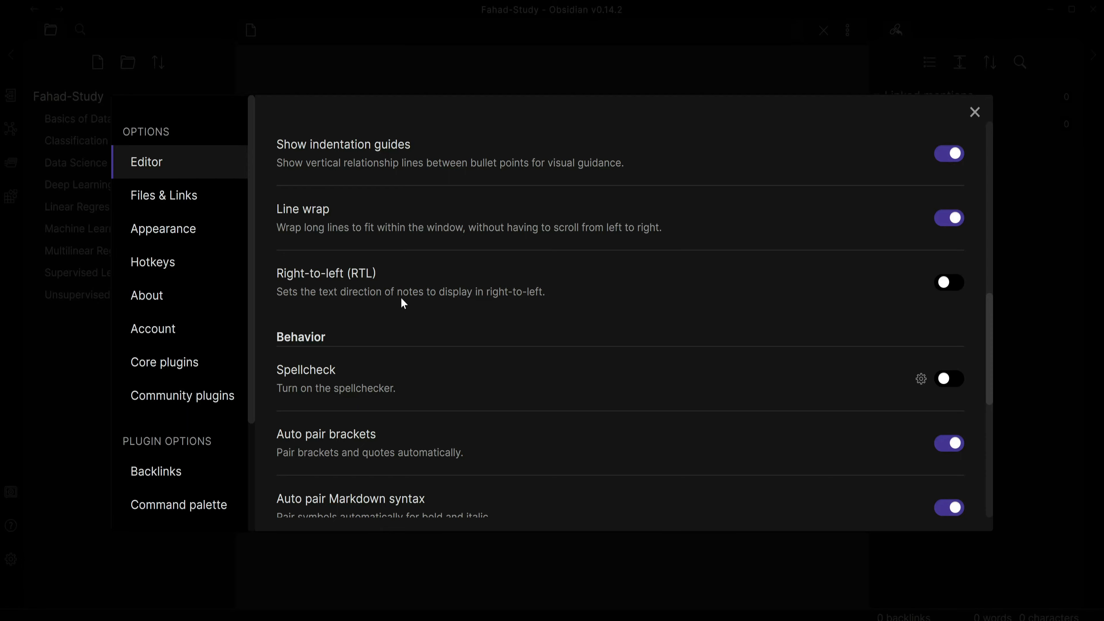
{"action": "scroll", "coordinate": [409, 311], "scroll_direction": "up", "scroll_amount": 10}
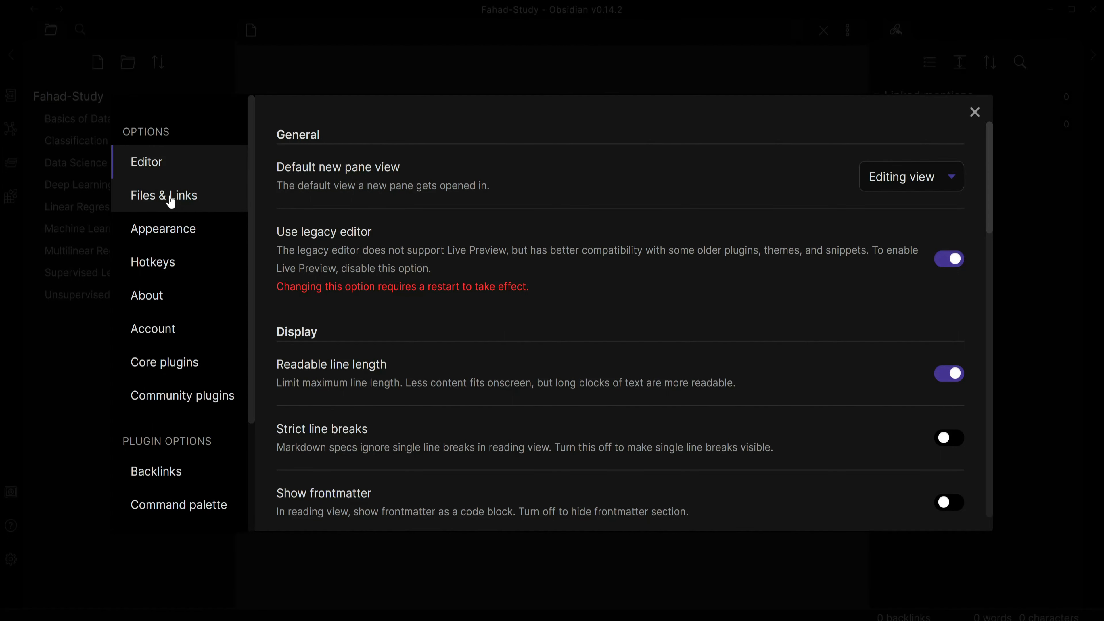
{"action": "scroll", "coordinate": [194, 287], "scroll_direction": "down", "scroll_amount": 3}
{"action": "scroll", "coordinate": [195, 300], "scroll_direction": "up", "scroll_amount": 3}
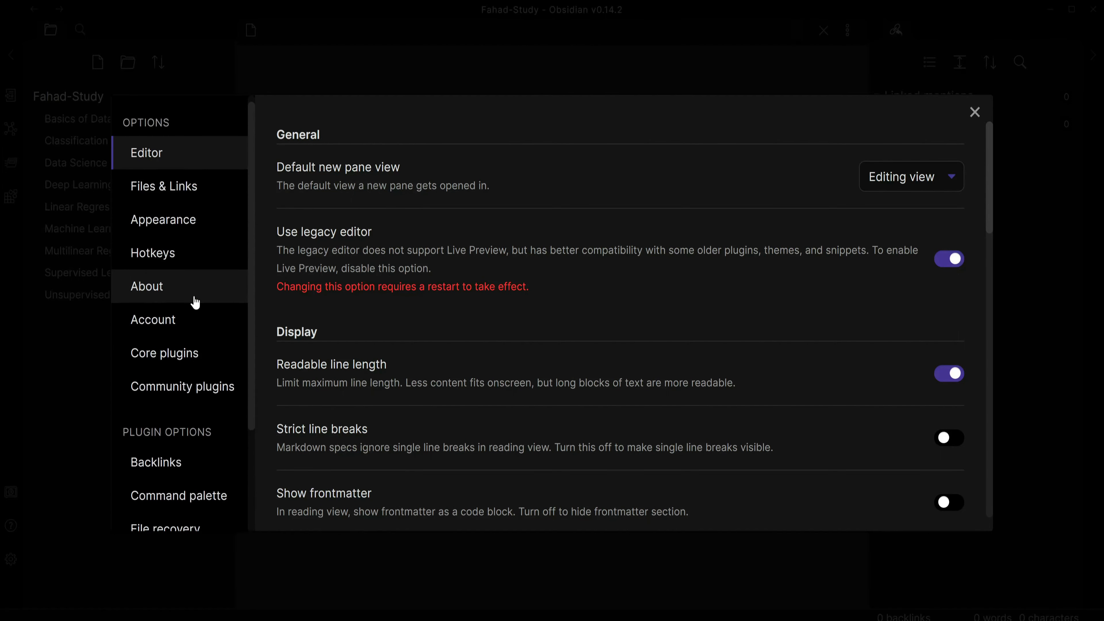
- In the Files & Links settings, keep "Move to system trash" for deleted files and turn on automatic updating of internal links
{"action": "left_click", "coordinate": [150, 198]}
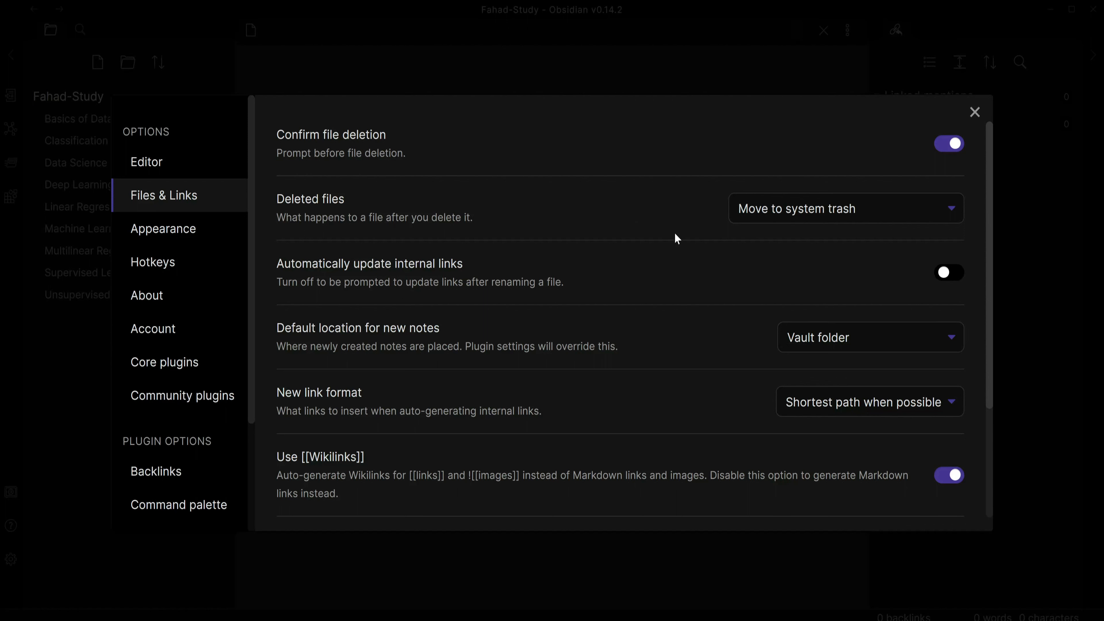
{"action": "left_click", "coordinate": [799, 220]}
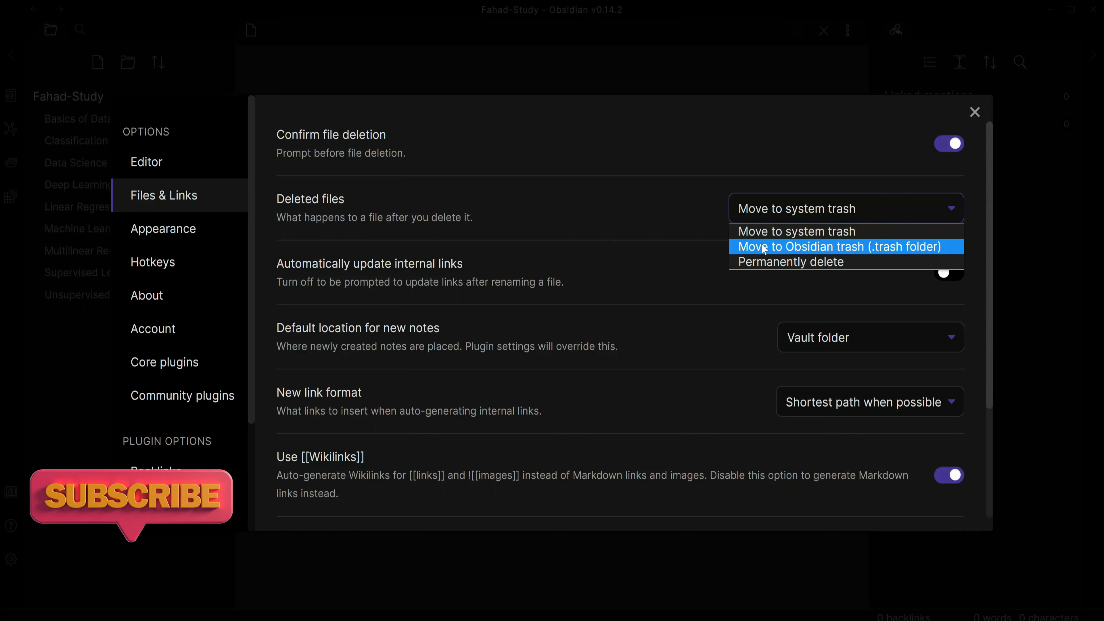
{"action": "left_click", "coordinate": [811, 229]}
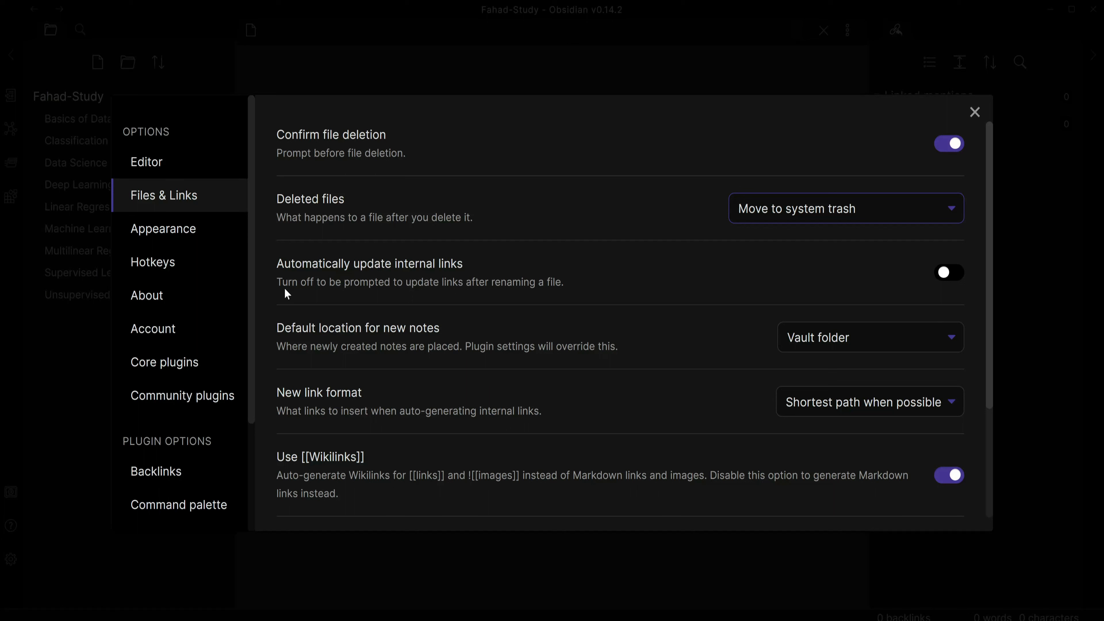
{"action": "left_click", "coordinate": [953, 275]}
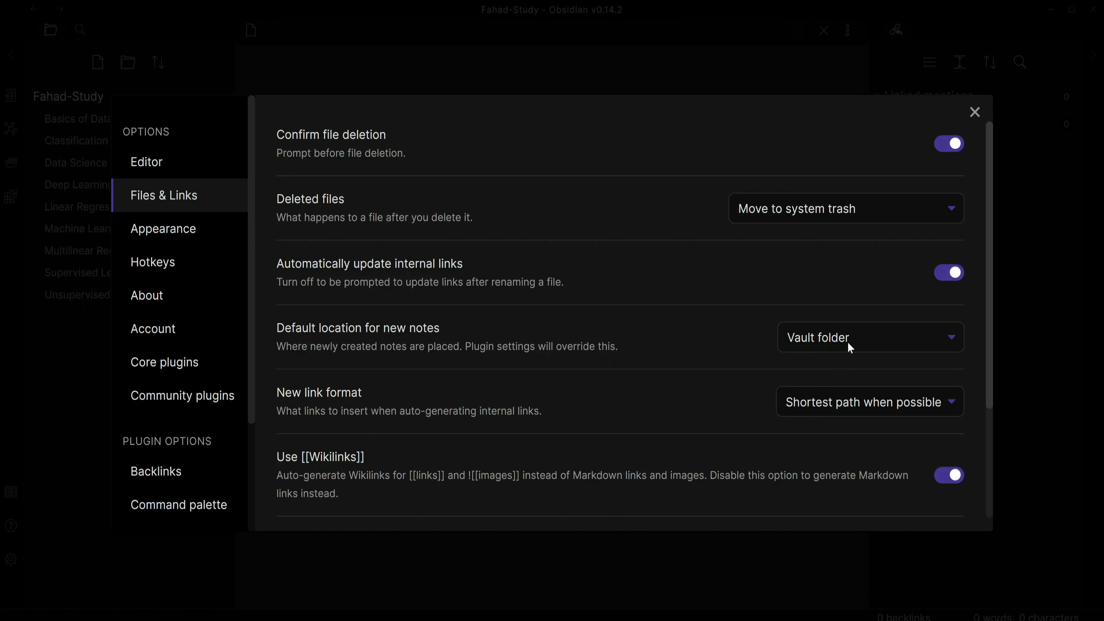
{"action": "scroll", "coordinate": [451, 396], "scroll_direction": "down", "scroll_amount": 3}
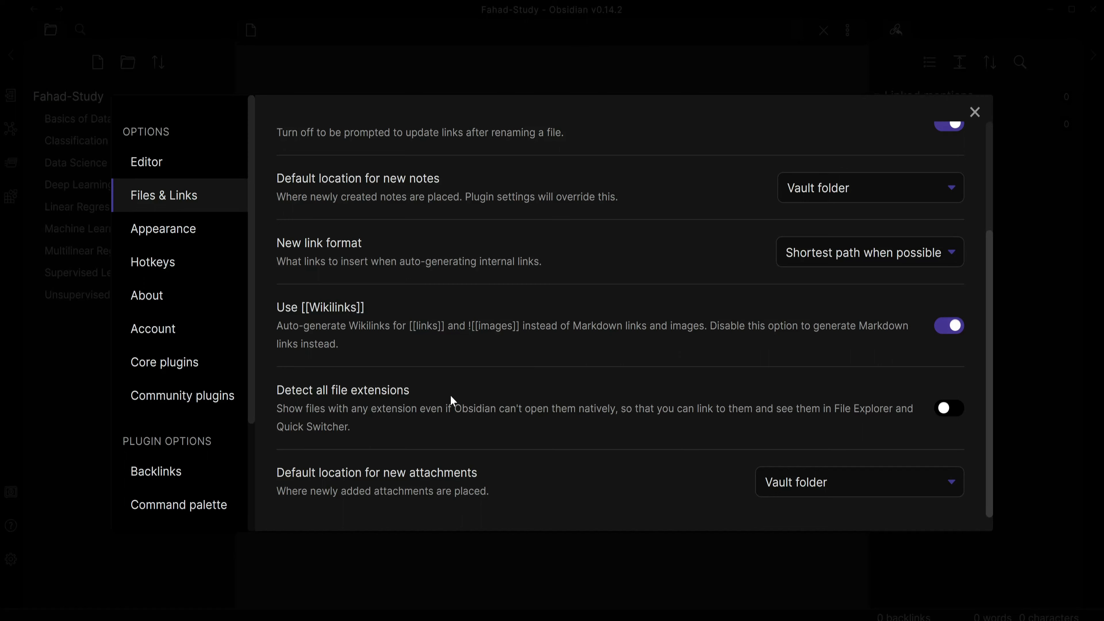
{"action": "scroll", "coordinate": [451, 396], "scroll_direction": "up", "scroll_amount": 3}
- In the Appearance settings, try the Light base theme and switch back to Dark
{"action": "left_click", "coordinate": [194, 228]}
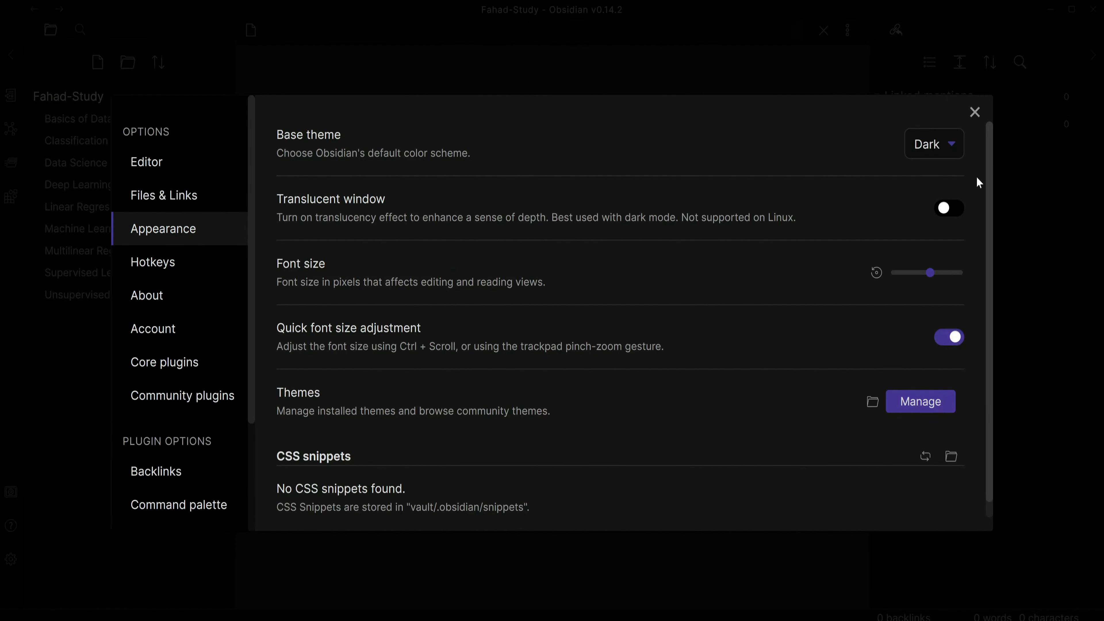
{"action": "left_click", "coordinate": [949, 146]}
{"action": "left_click", "coordinate": [940, 179]}
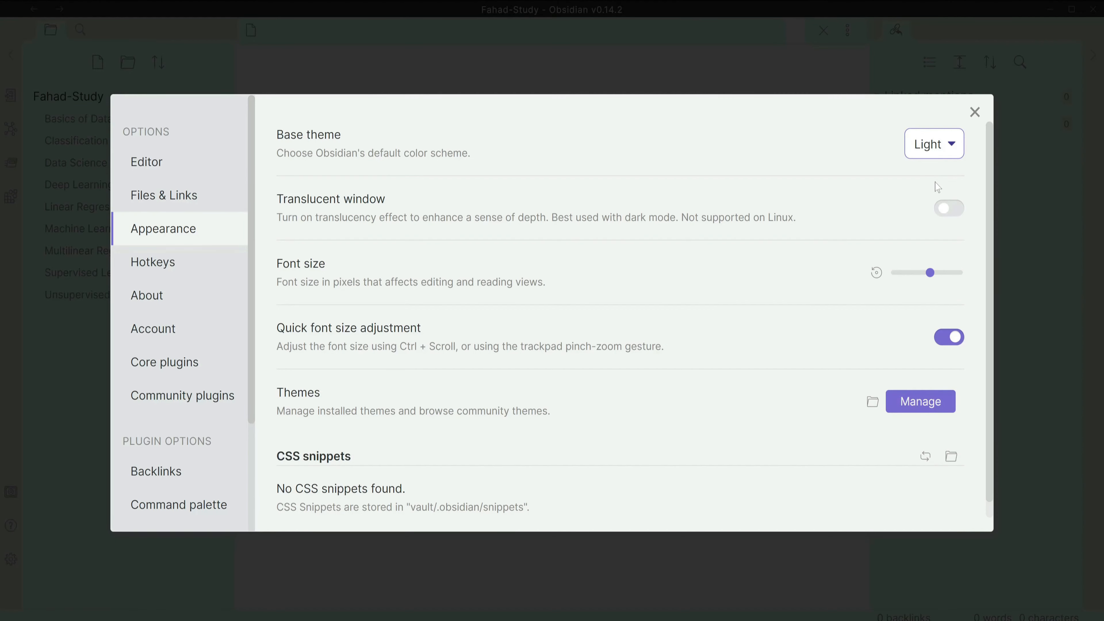
{"action": "left_click", "coordinate": [942, 152]}
{"action": "left_click", "coordinate": [935, 165]}
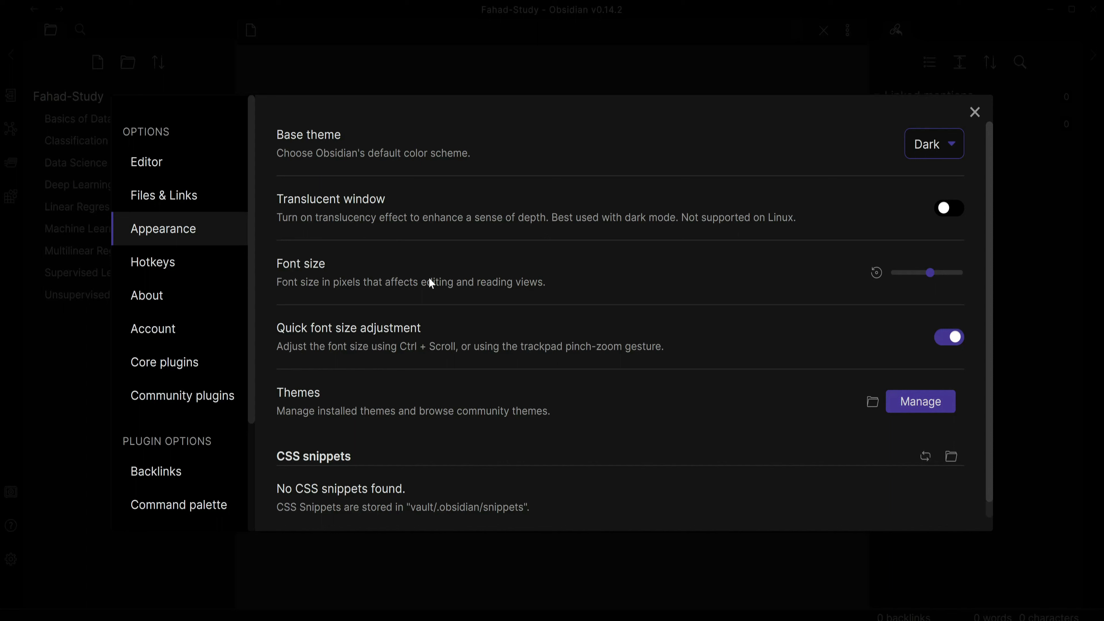
- Increase the font size slightly in the Appearance settings and close the settings
{"action": "left_click_drag", "start_coordinate": [930, 275], "coordinate": [941, 276]}
{"action": "scroll", "coordinate": [890, 299], "scroll_direction": "down", "scroll_amount": 1}
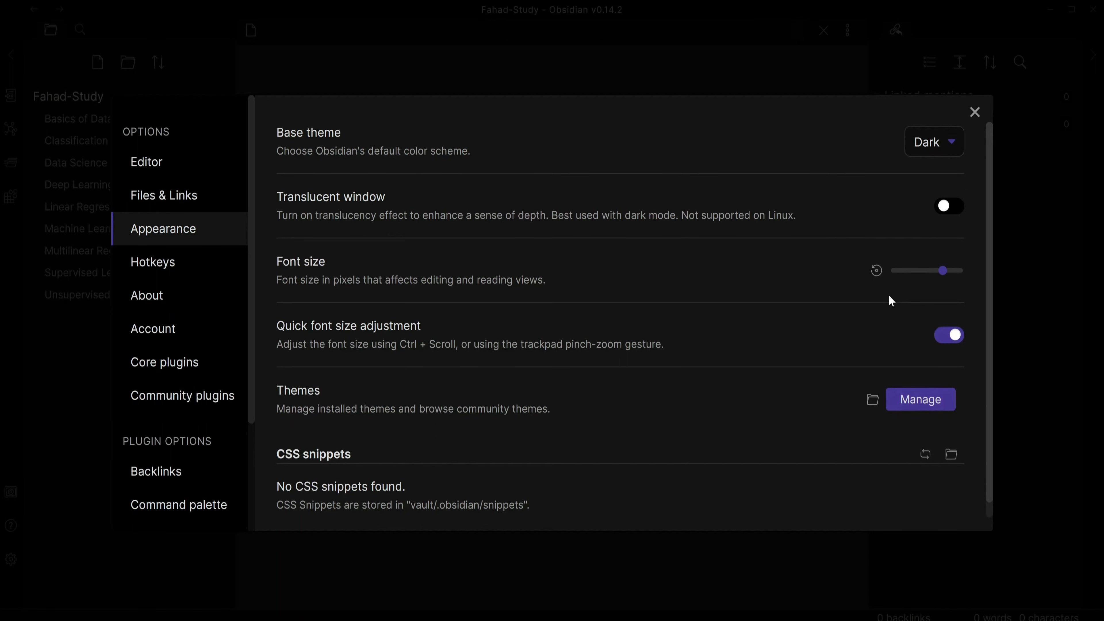
{"action": "left_click", "coordinate": [975, 112]}
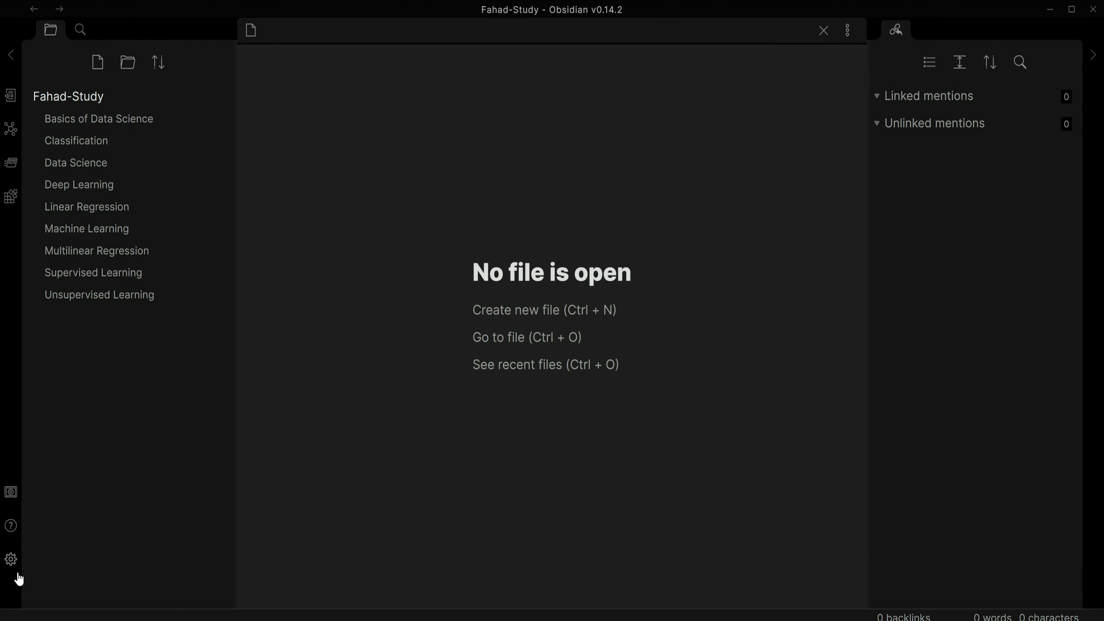
- Open the core plugins settings and turn on the Tag pane plugin
{"action": "left_click", "coordinate": [20, 559]}
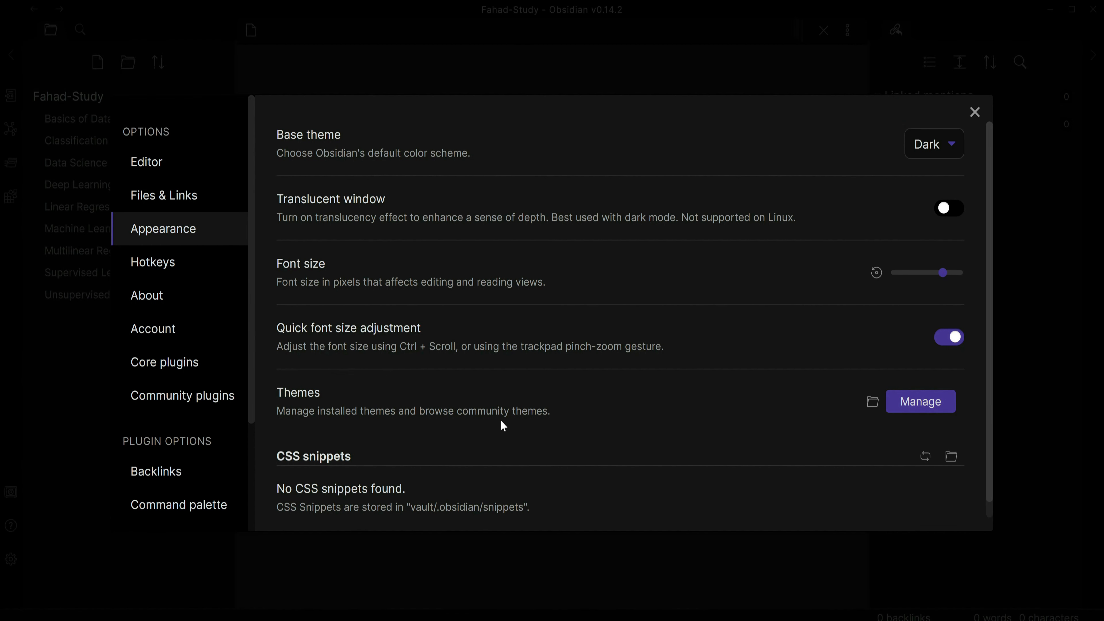
{"action": "scroll", "coordinate": [367, 472], "scroll_direction": "down", "scroll_amount": 1}
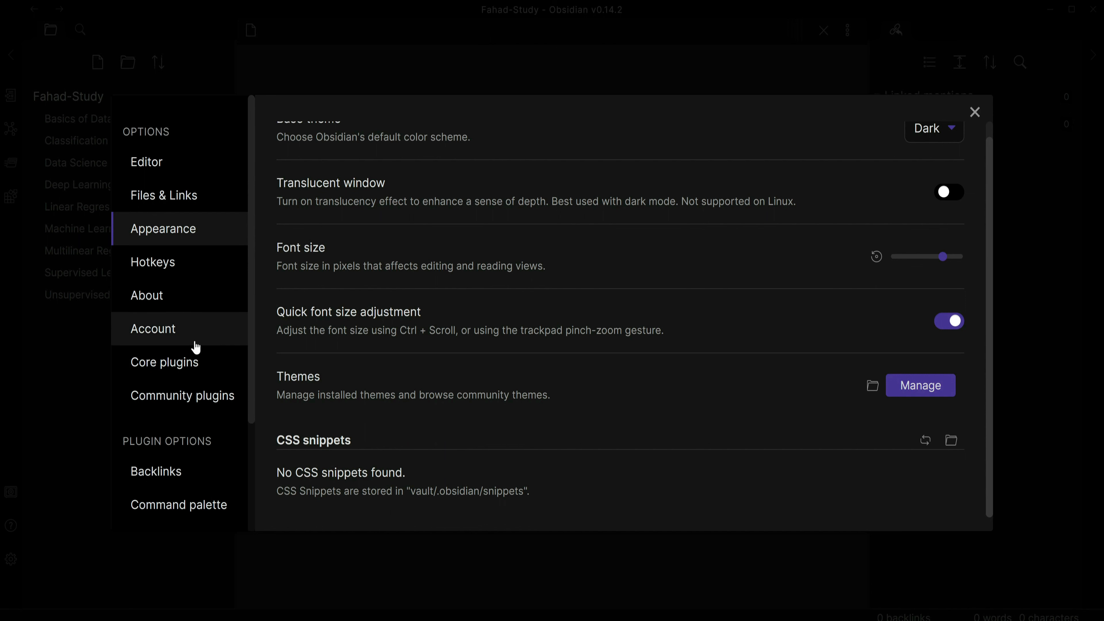
{"action": "scroll", "coordinate": [186, 313], "scroll_direction": "down", "scroll_amount": 2}
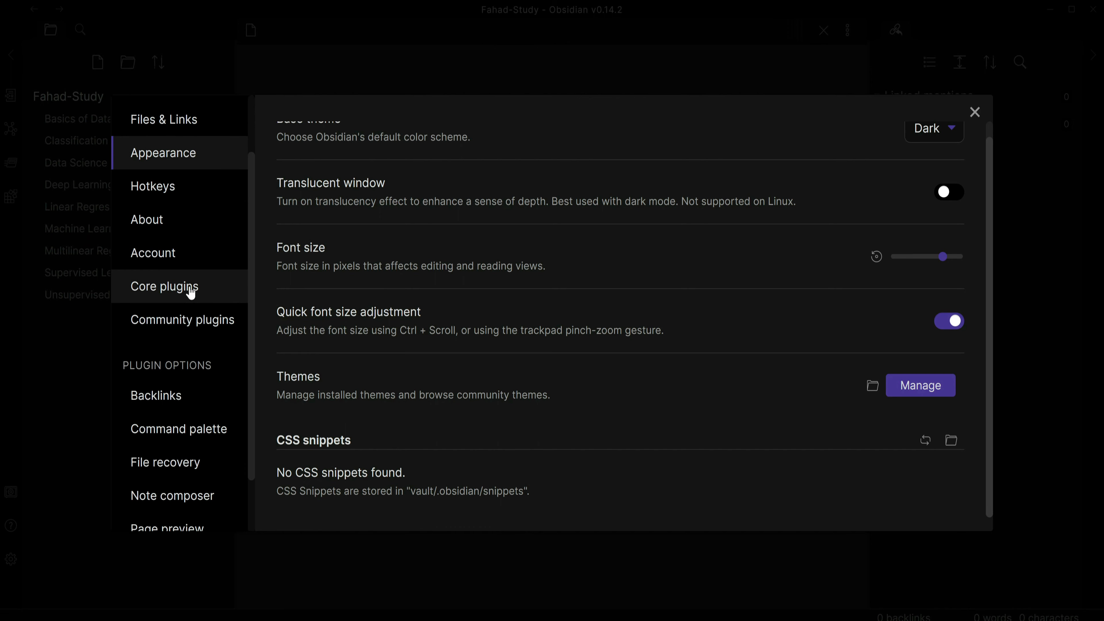
{"action": "scroll", "coordinate": [190, 291], "scroll_direction": "down", "scroll_amount": 2}
{"action": "left_click", "coordinate": [184, 228]}
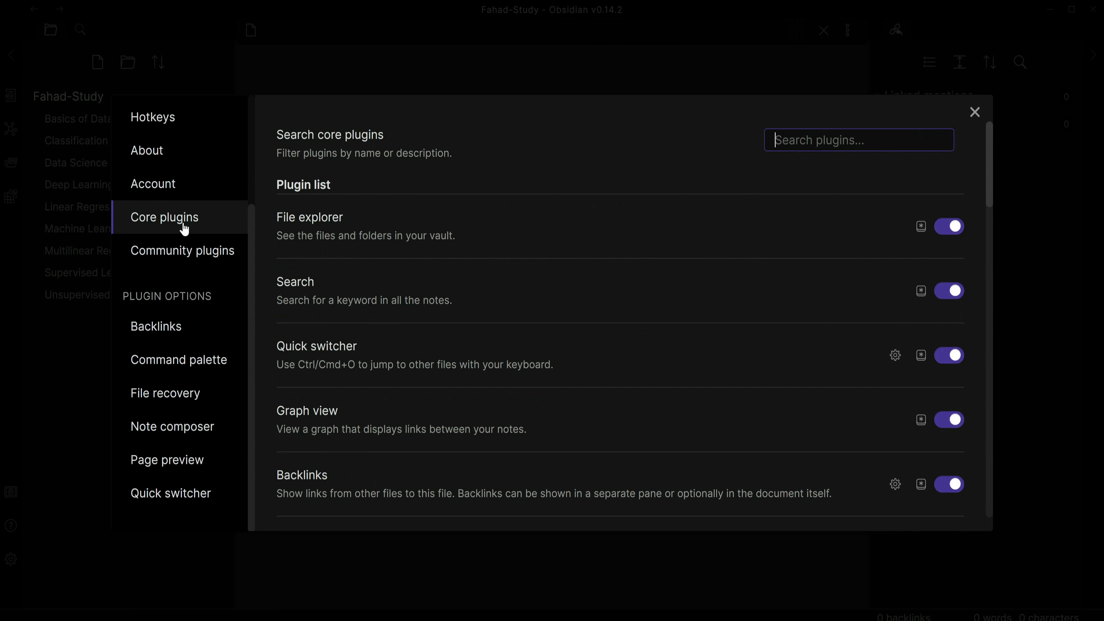
{"action": "scroll", "coordinate": [942, 428], "scroll_direction": "down", "scroll_amount": 1}
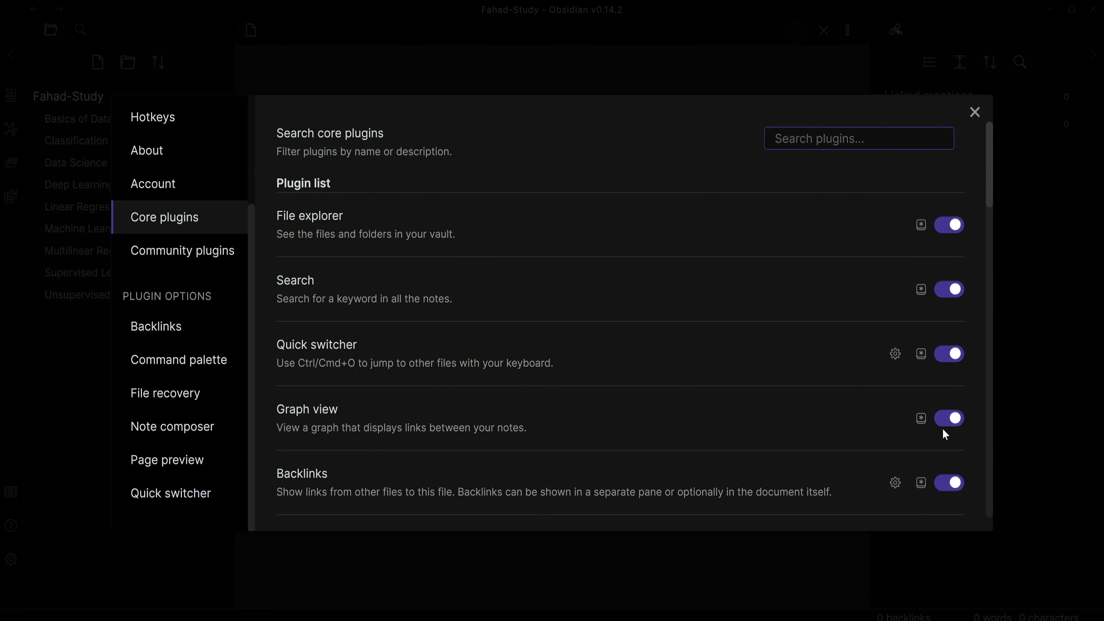
{"action": "scroll", "coordinate": [943, 429], "scroll_direction": "down", "scroll_amount": 2}
{"action": "scroll", "coordinate": [471, 422], "scroll_direction": "down", "scroll_amount": 1}
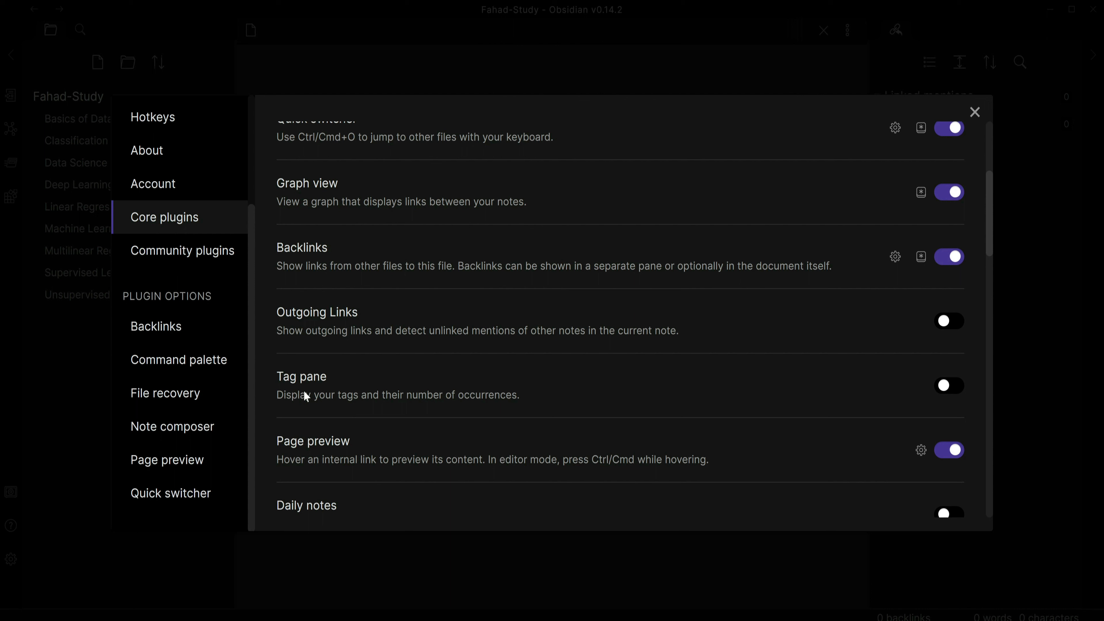
{"action": "left_click", "coordinate": [957, 388]}
- Turn on the Starred core plugin and look through the rest of the core plugin list
{"action": "scroll", "coordinate": [714, 443], "scroll_direction": "down", "scroll_amount": 2}
{"action": "scroll", "coordinate": [714, 443], "scroll_direction": "down", "scroll_amount": 4}
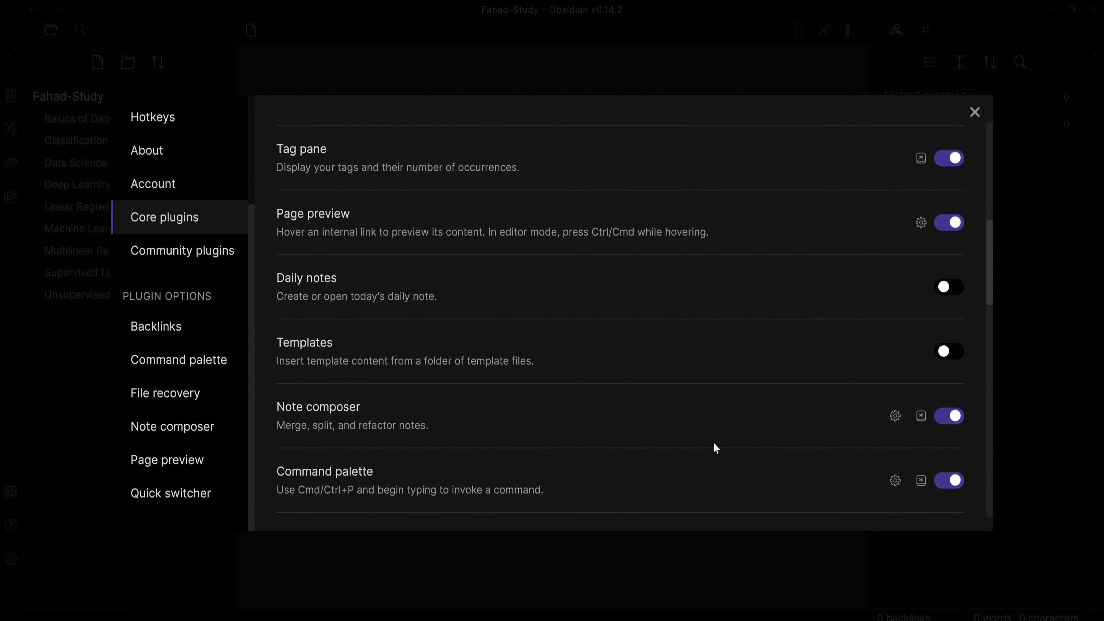
{"action": "scroll", "coordinate": [713, 443], "scroll_direction": "down", "scroll_amount": 2}
{"action": "scroll", "coordinate": [714, 442], "scroll_direction": "down", "scroll_amount": 4}
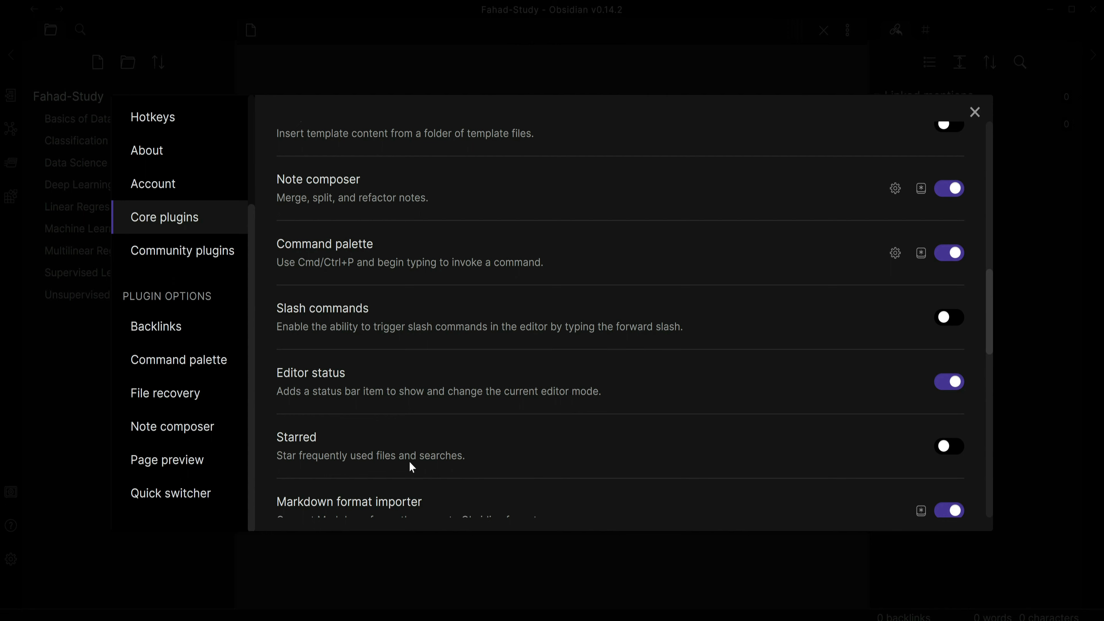
{"action": "left_click", "coordinate": [954, 448]}
{"action": "scroll", "coordinate": [324, 449], "scroll_direction": "down", "scroll_amount": 5}
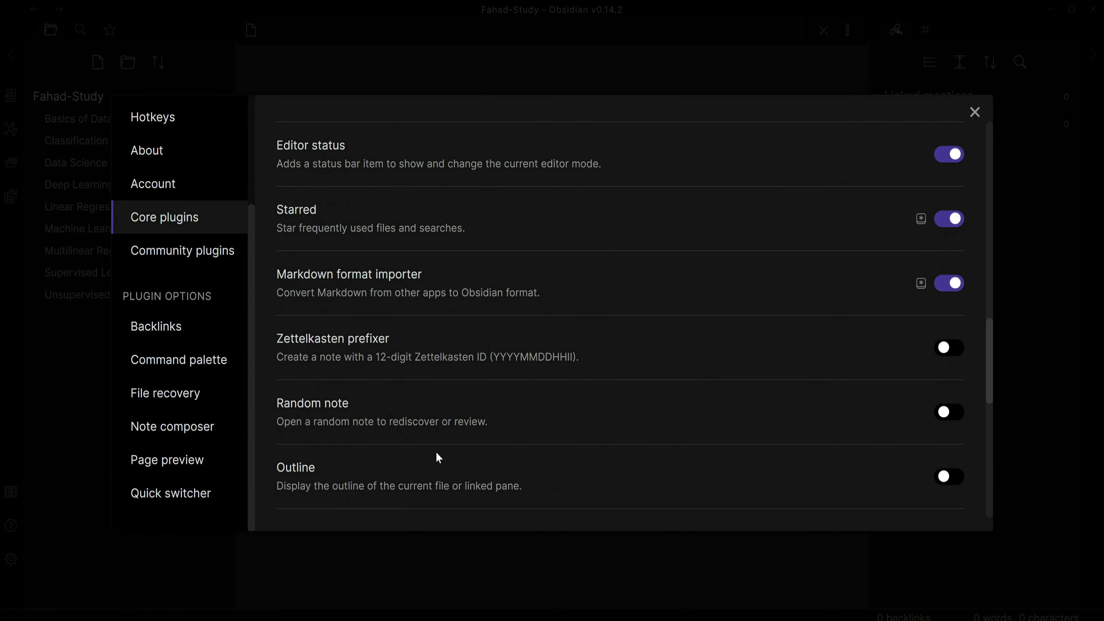
{"action": "scroll", "coordinate": [438, 457], "scroll_direction": "down", "scroll_amount": 2}
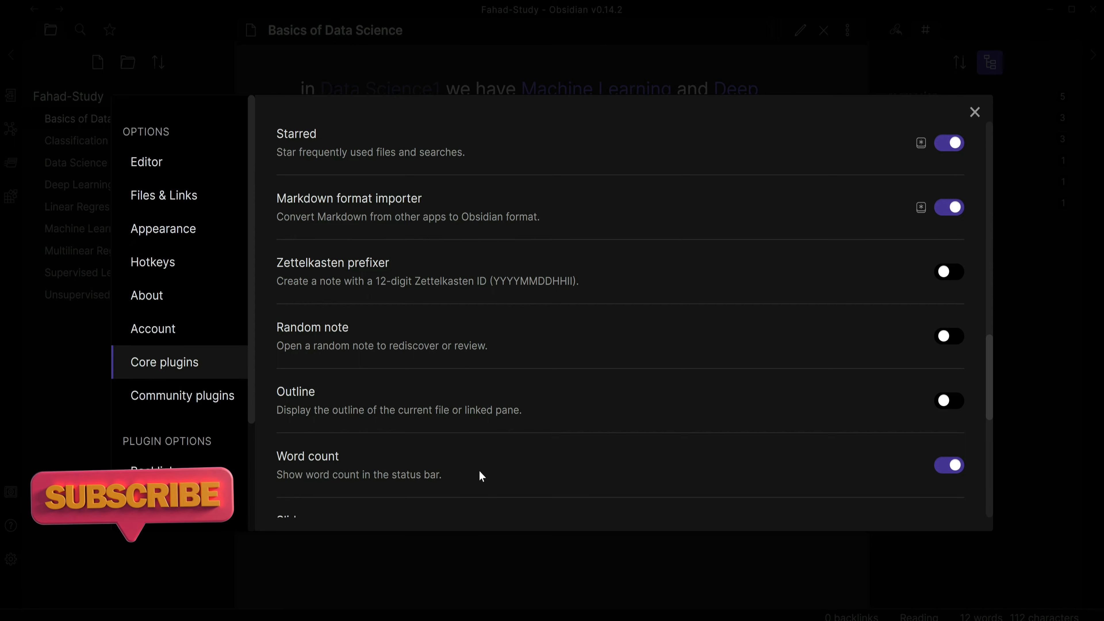
{"action": "scroll", "coordinate": [480, 475], "scroll_direction": "up", "scroll_amount": 7}
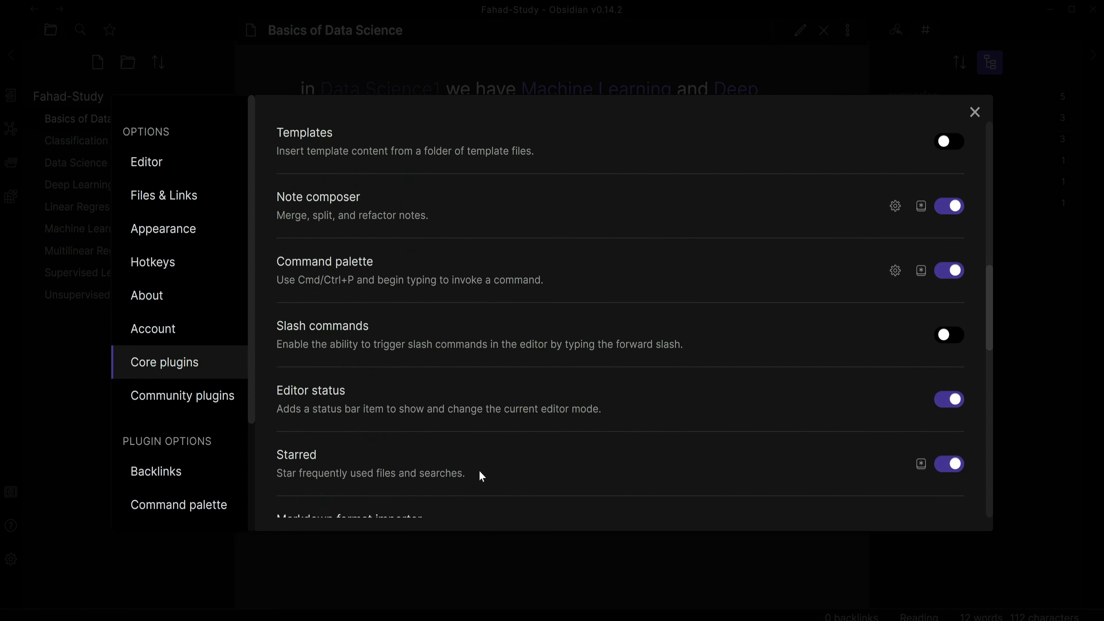
{"action": "scroll", "coordinate": [479, 471], "scroll_direction": "up", "scroll_amount": 14}
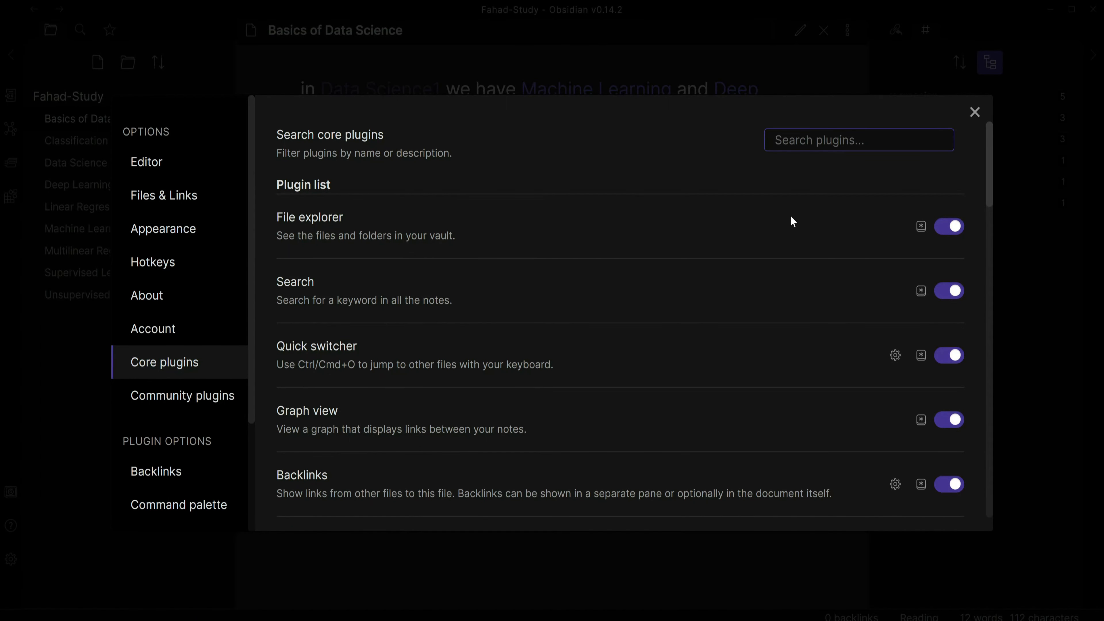
- In the Editor settings' Behavior options, switch Spellcheck off and back on, and close the settings
{"action": "left_click", "coordinate": [167, 174]}
{"action": "scroll", "coordinate": [432, 361], "scroll_direction": "down", "scroll_amount": 8}
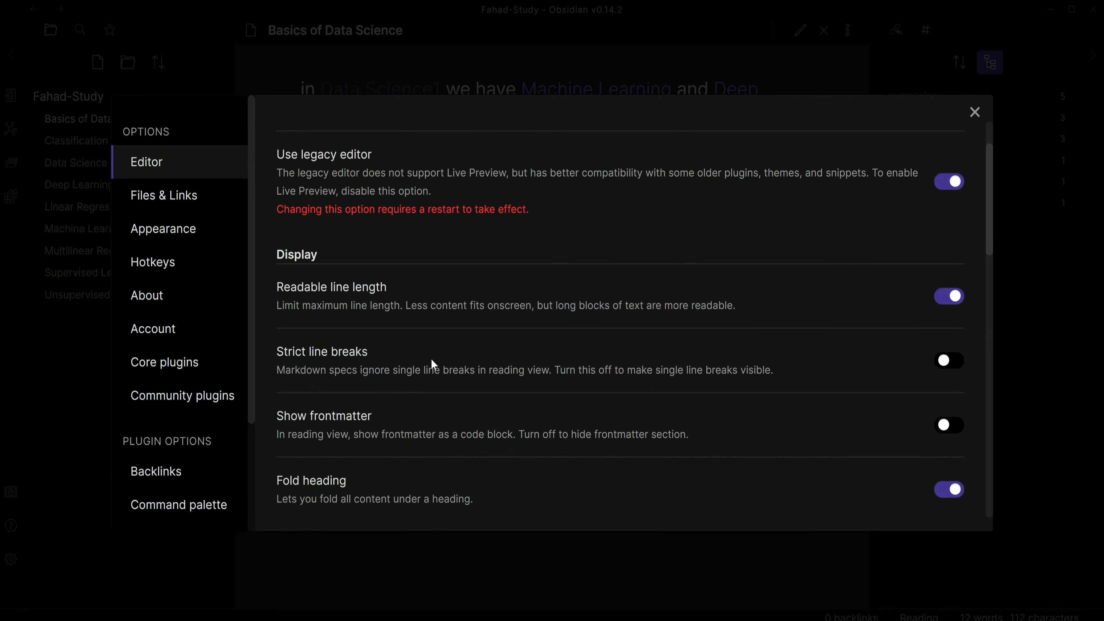
{"action": "scroll", "coordinate": [432, 360], "scroll_direction": "down", "scroll_amount": 5}
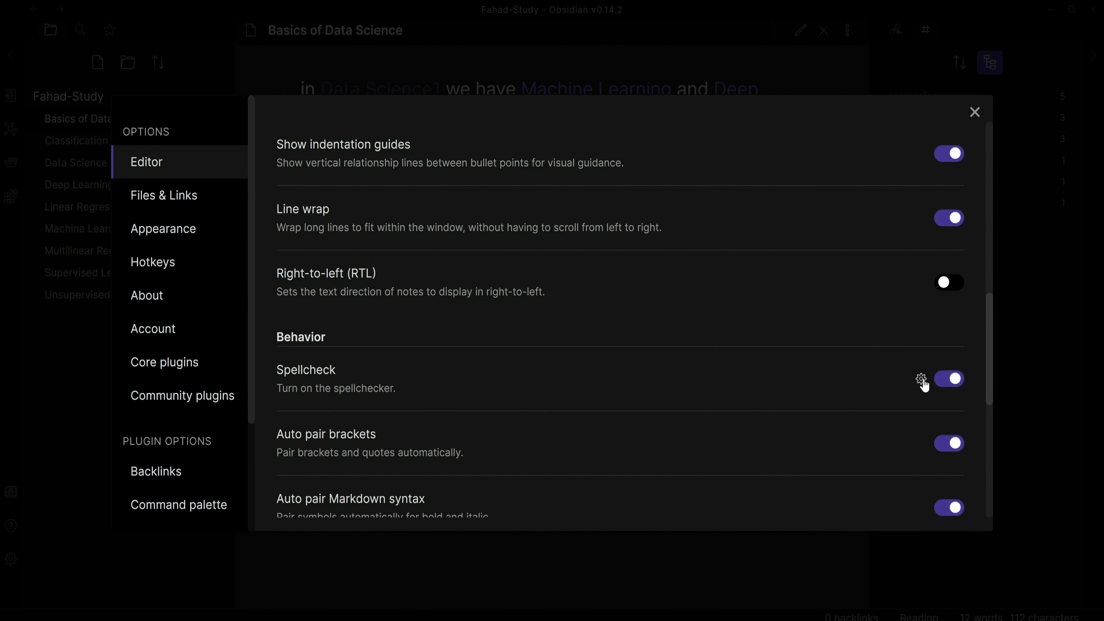
{"action": "left_click", "coordinate": [941, 382]}
{"action": "left_click", "coordinate": [945, 385]}
{"action": "left_click", "coordinate": [976, 113]}
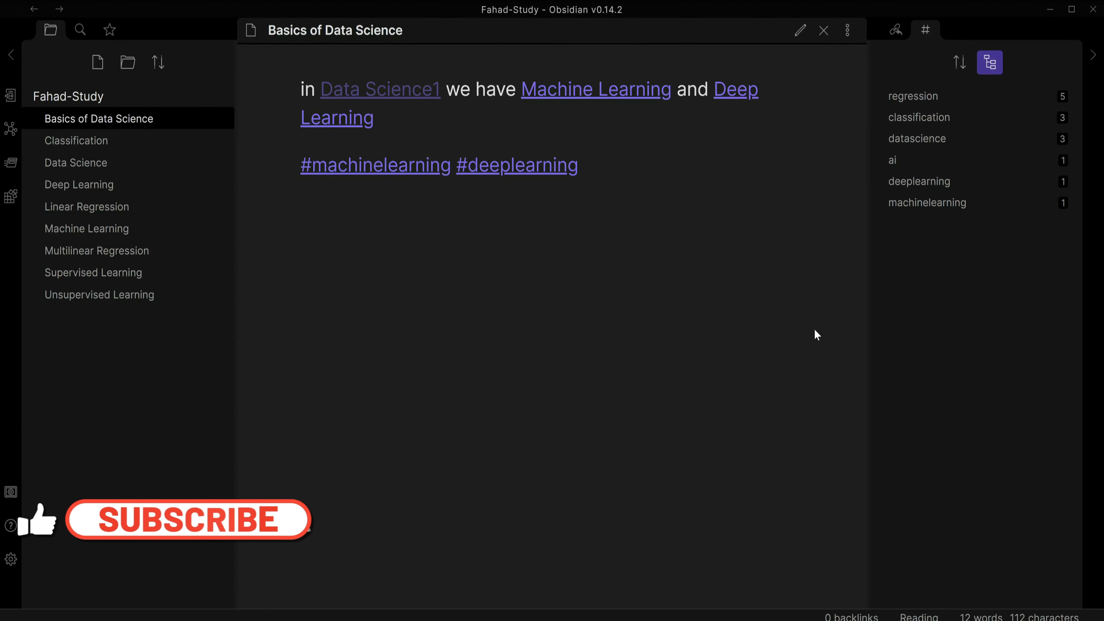
- Open the Classification note for editing and add the misspelled words "helo" and "worlld" on separate lines below "Logistic Regression"
{"action": "left_click", "coordinate": [92, 141]}
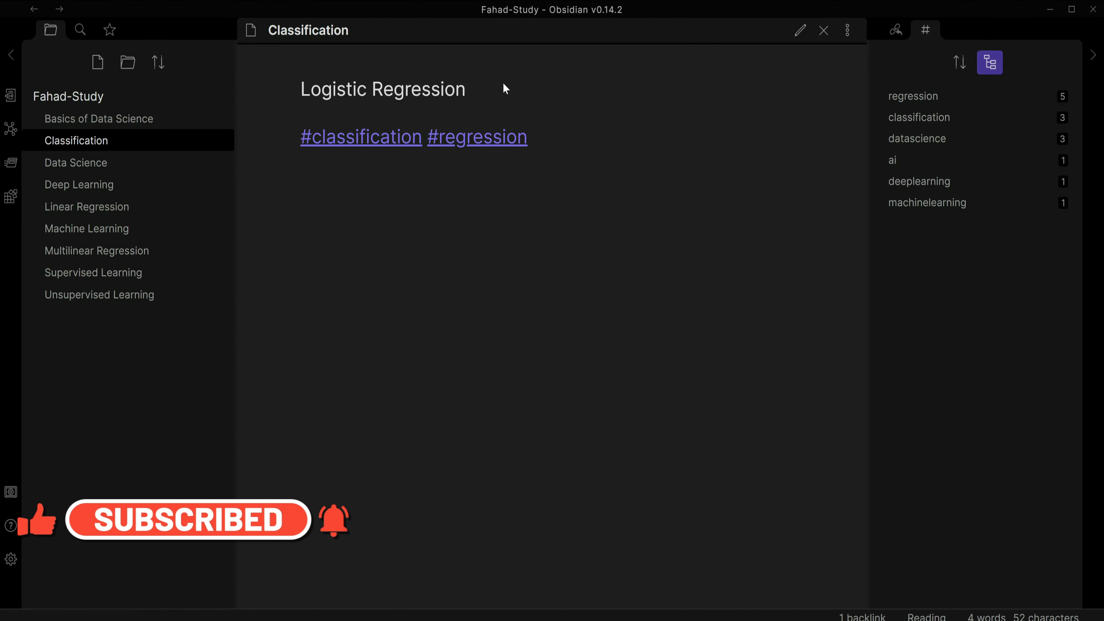
{"action": "left_click", "coordinate": [800, 29]}
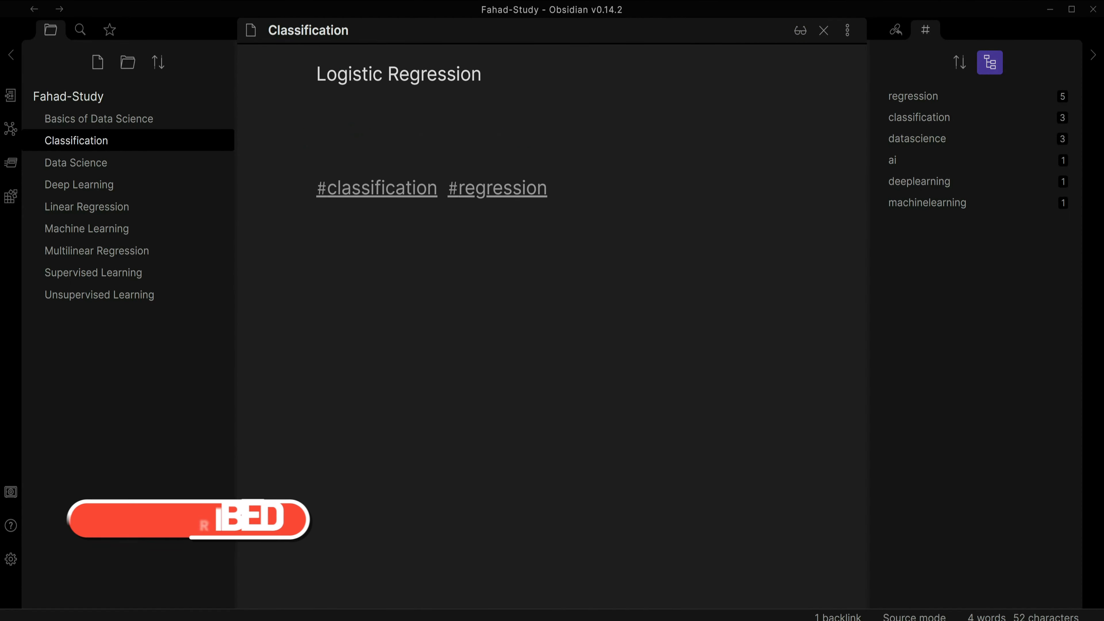
{"action": "key", "text": "Return"}
{"action": "key", "text": "Return"}
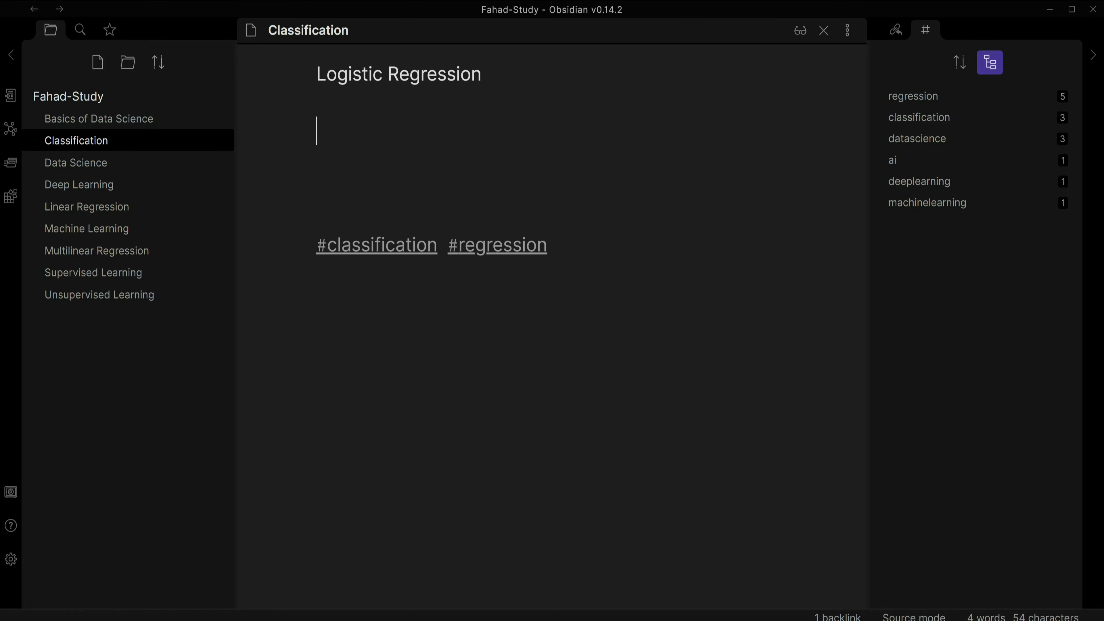
{"action": "type", "text": "helo"}
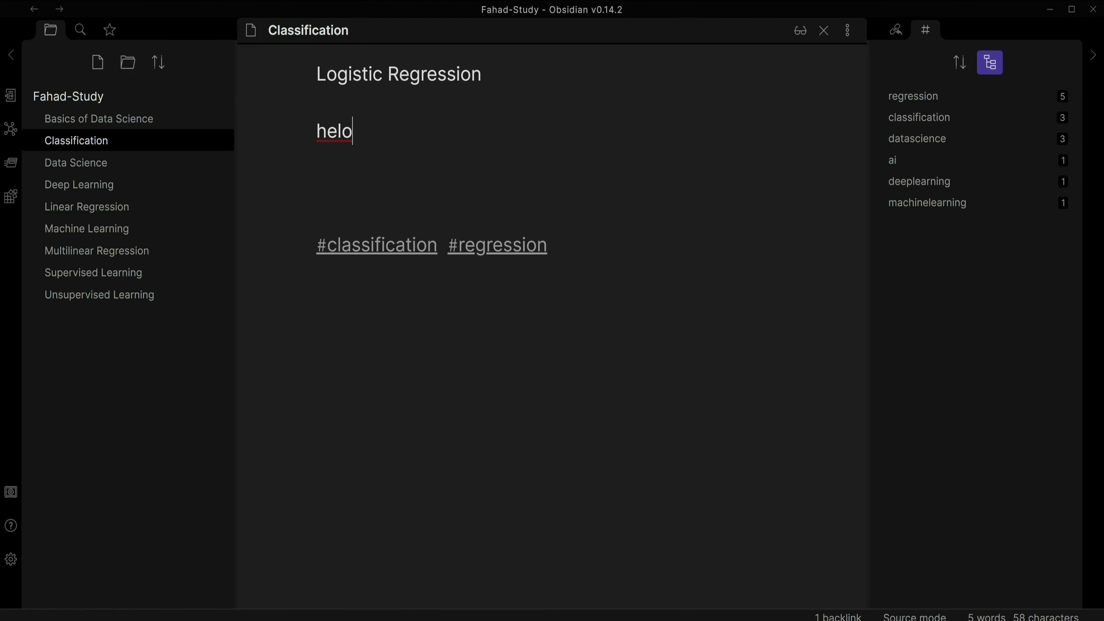
{"action": "key", "text": "Return"}
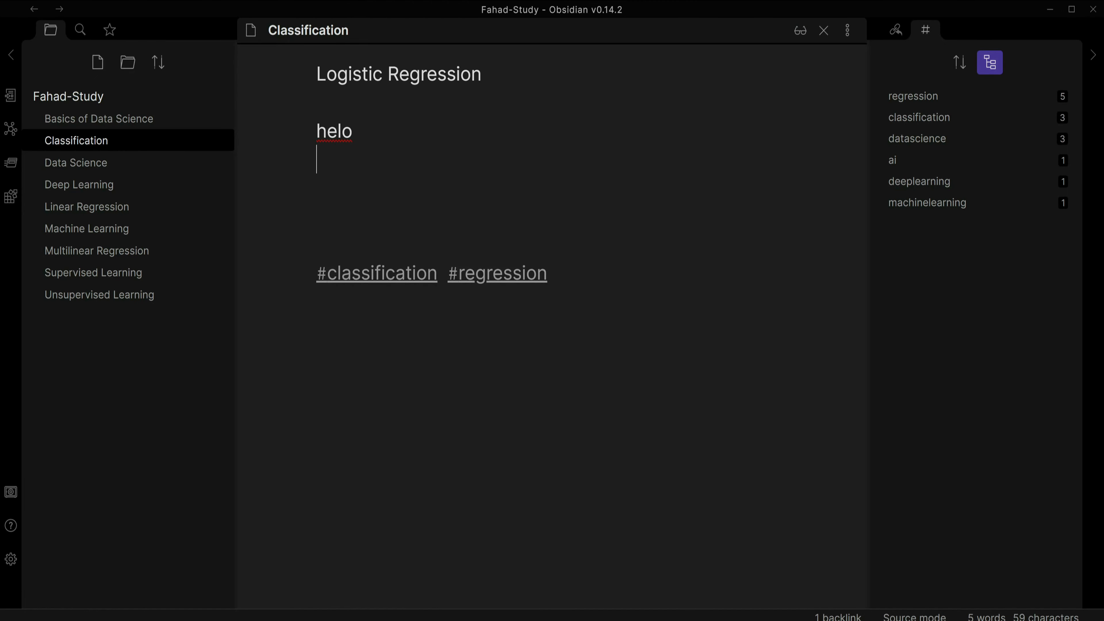
{"action": "type", "text": "worlld"}
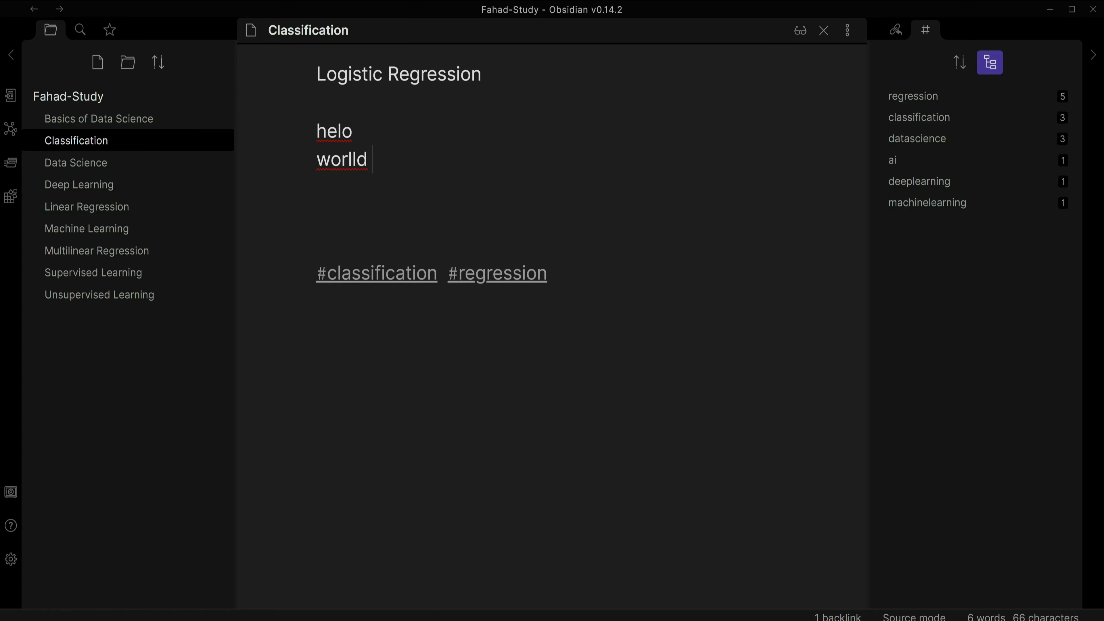
- Correct "helo" to "hello" and "worlld" to "world" in the Classification note using the spellchecker's suggestions
{"action": "right_click", "coordinate": [325, 137]}
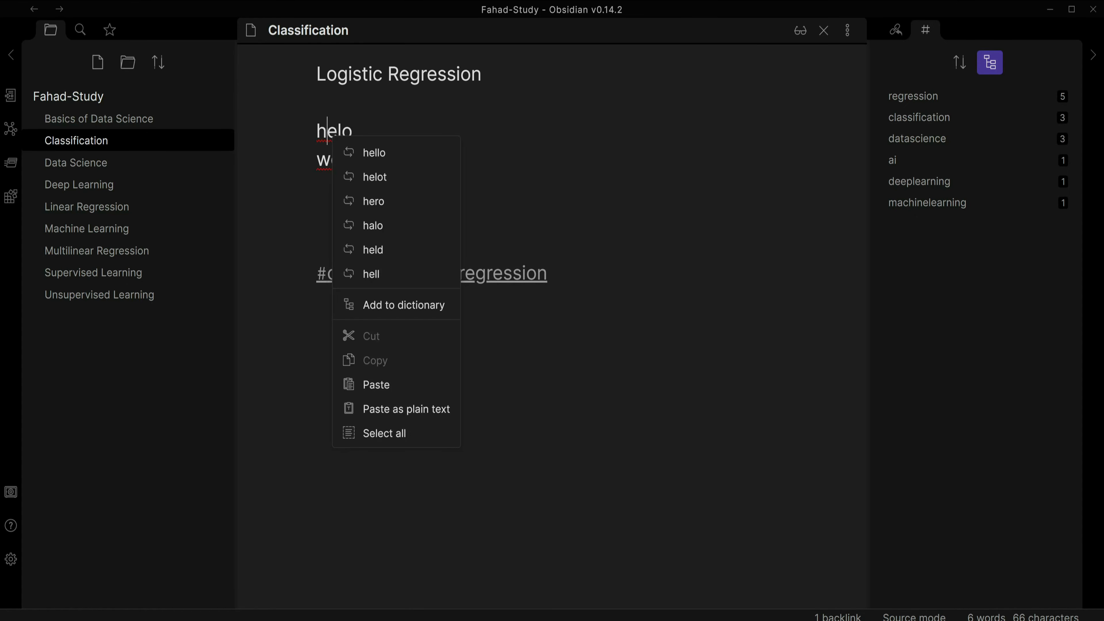
{"action": "left_click", "coordinate": [365, 153]}
{"action": "right_click", "coordinate": [351, 159]}
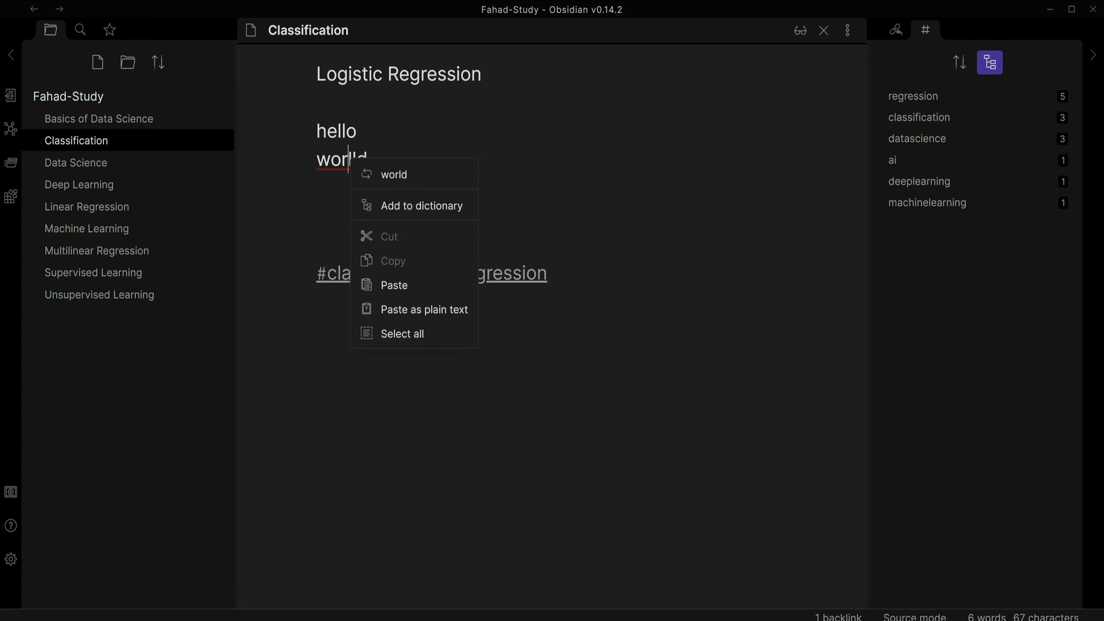
{"action": "left_click", "coordinate": [406, 179]}
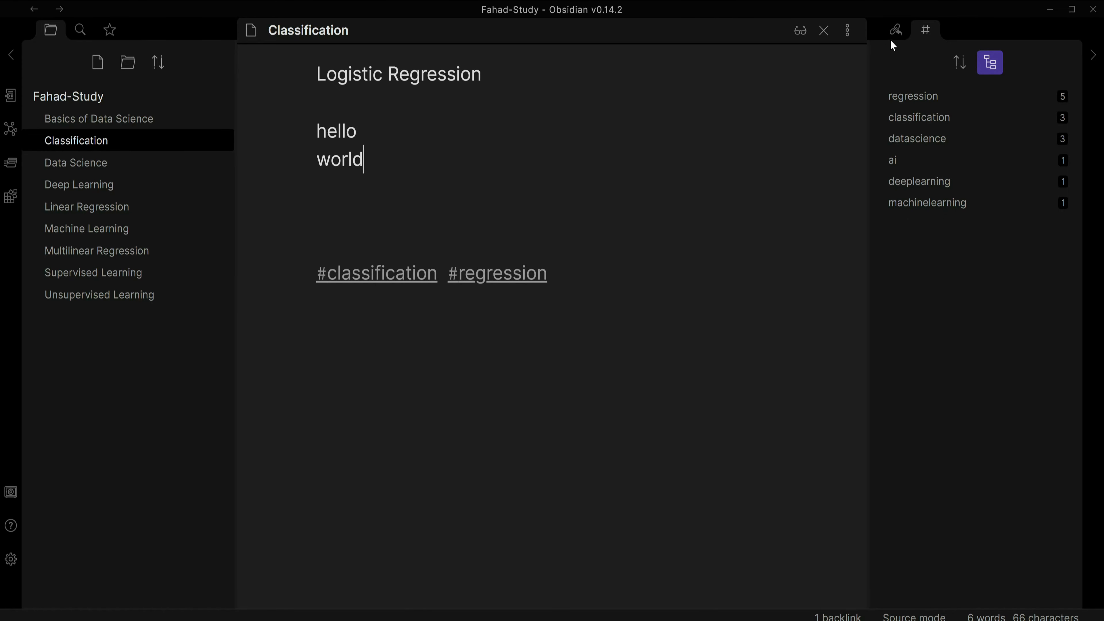
- View the Classification note's backlinks and return to the vault's tag list
{"action": "left_click", "coordinate": [895, 31]}
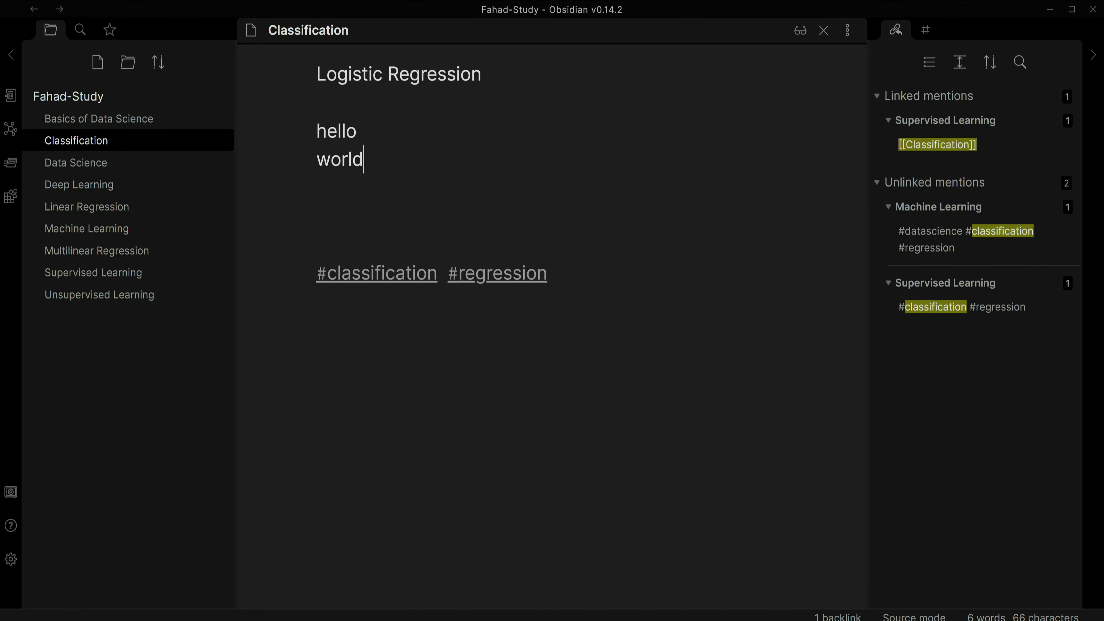
{"action": "left_click", "coordinate": [925, 30]}
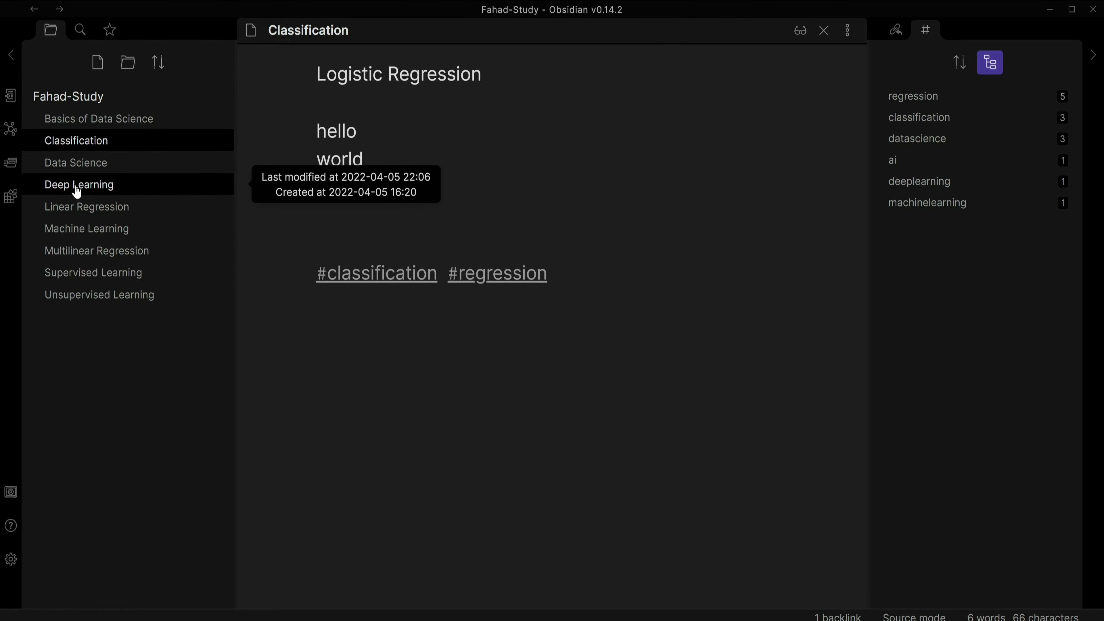
- Open the Linear Regression note, star it and show the list of starred files
{"action": "left_click", "coordinate": [79, 215]}
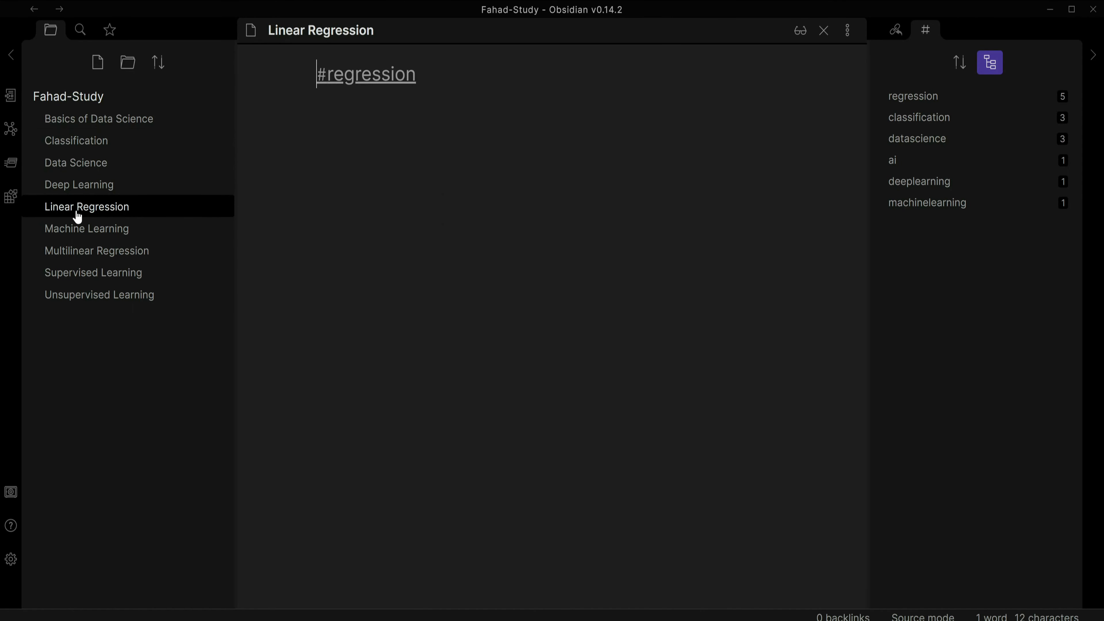
{"action": "right_click", "coordinate": [78, 216]}
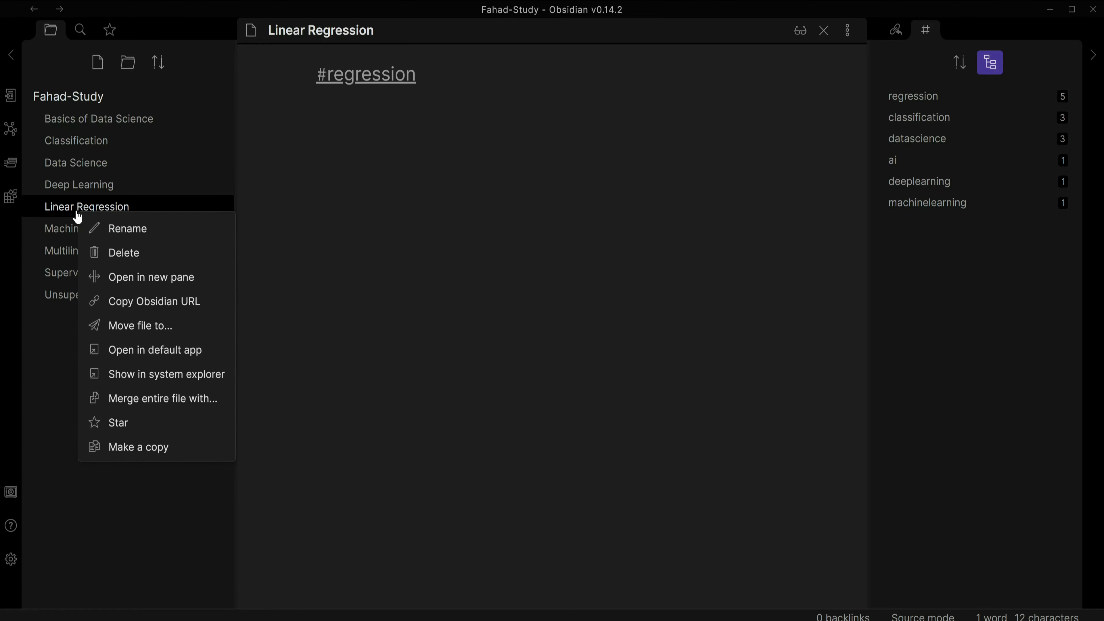
{"action": "left_click", "coordinate": [121, 430]}
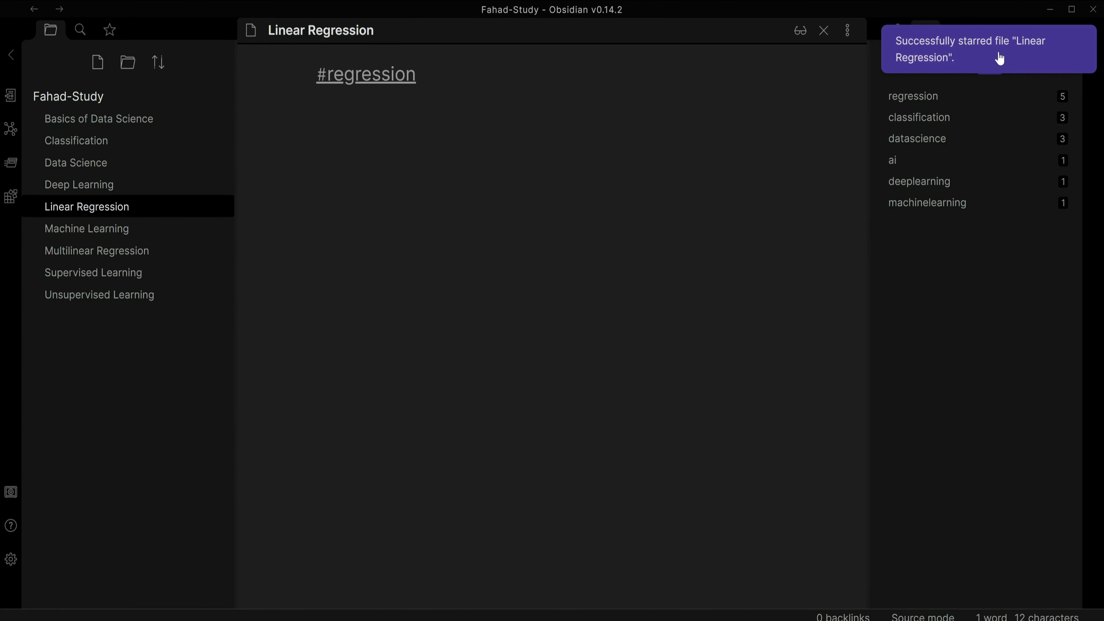
{"action": "left_click", "coordinate": [119, 32]}
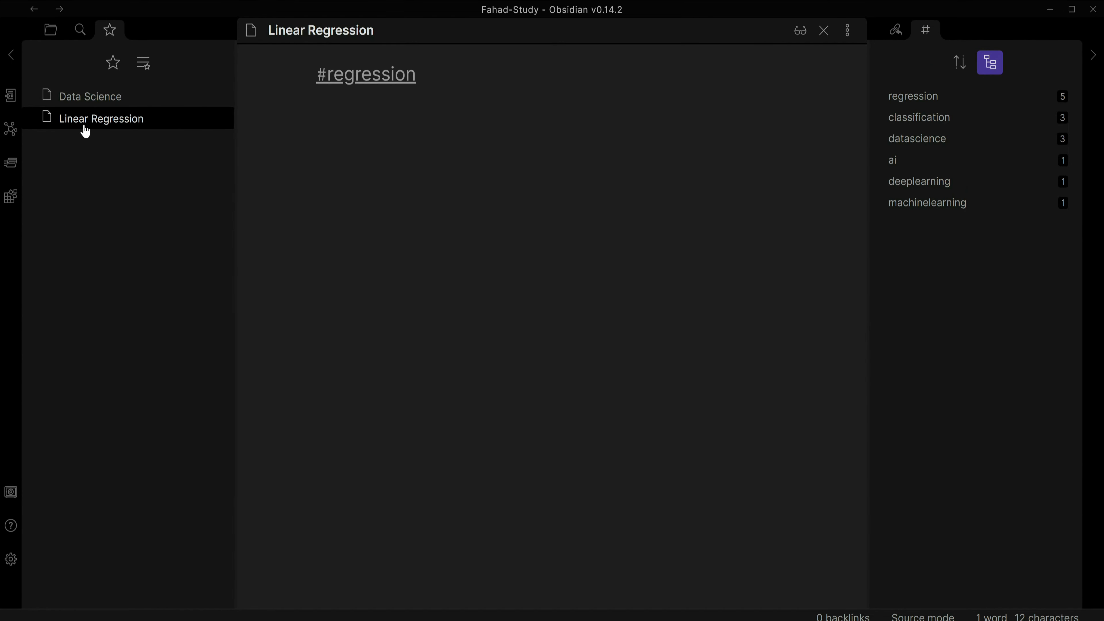
- Remove Linear Regression from the starred files and return to the vault's file list
{"action": "right_click", "coordinate": [101, 122]}
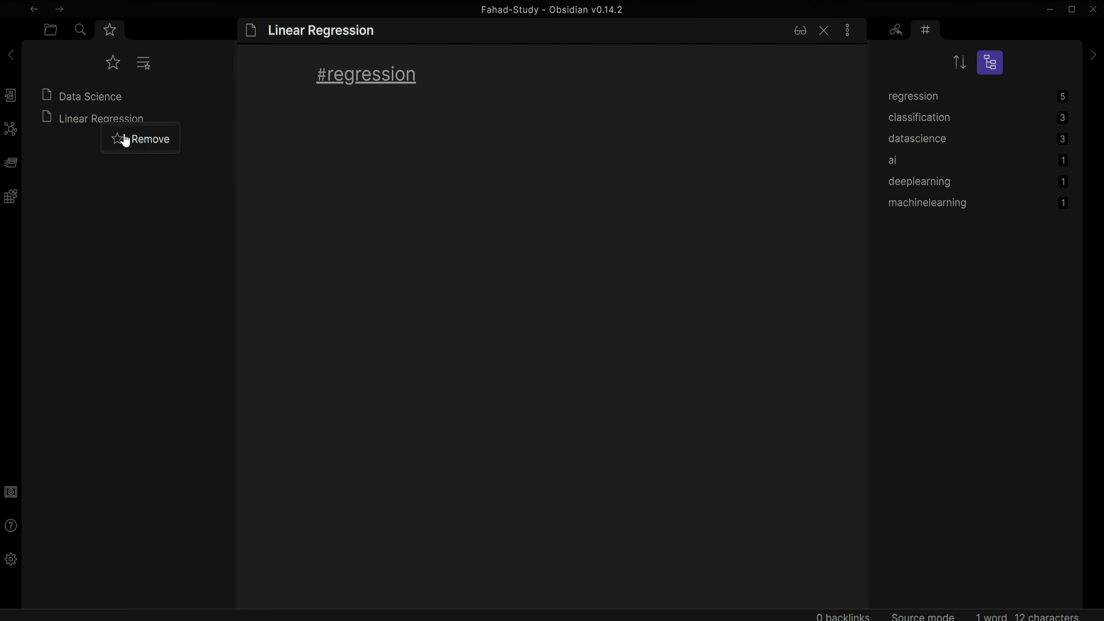
{"action": "left_click", "coordinate": [148, 146]}
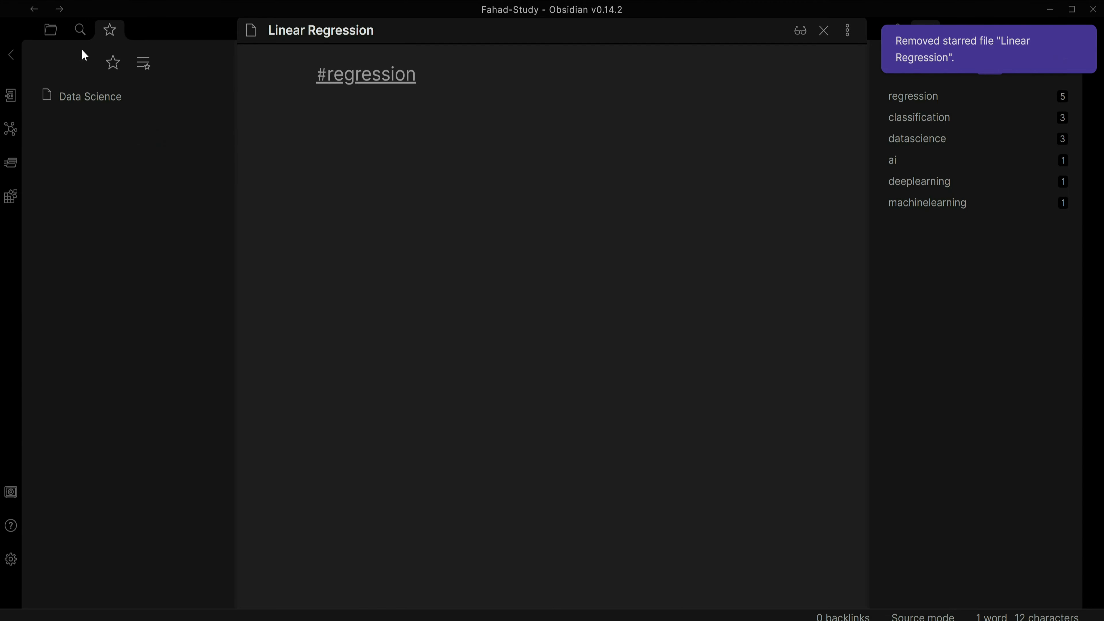
{"action": "left_click", "coordinate": [51, 30]}
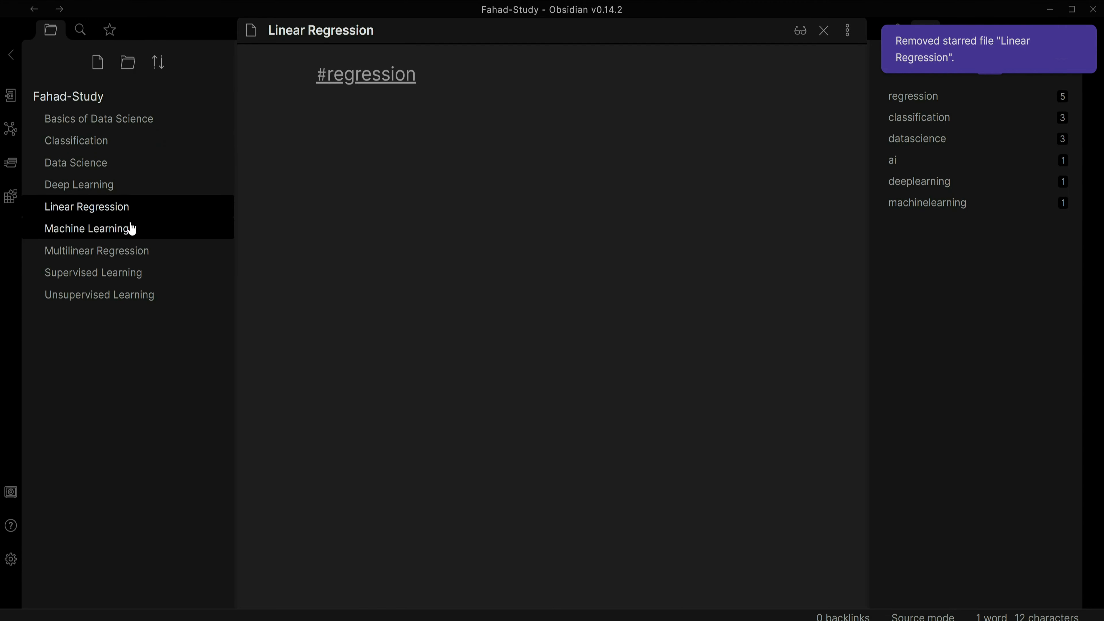
- Bring up the delete confirmation for the Linear Regression note and dismiss it without deleting the file
{"action": "right_click", "coordinate": [77, 207]}
{"action": "left_click", "coordinate": [155, 244]}
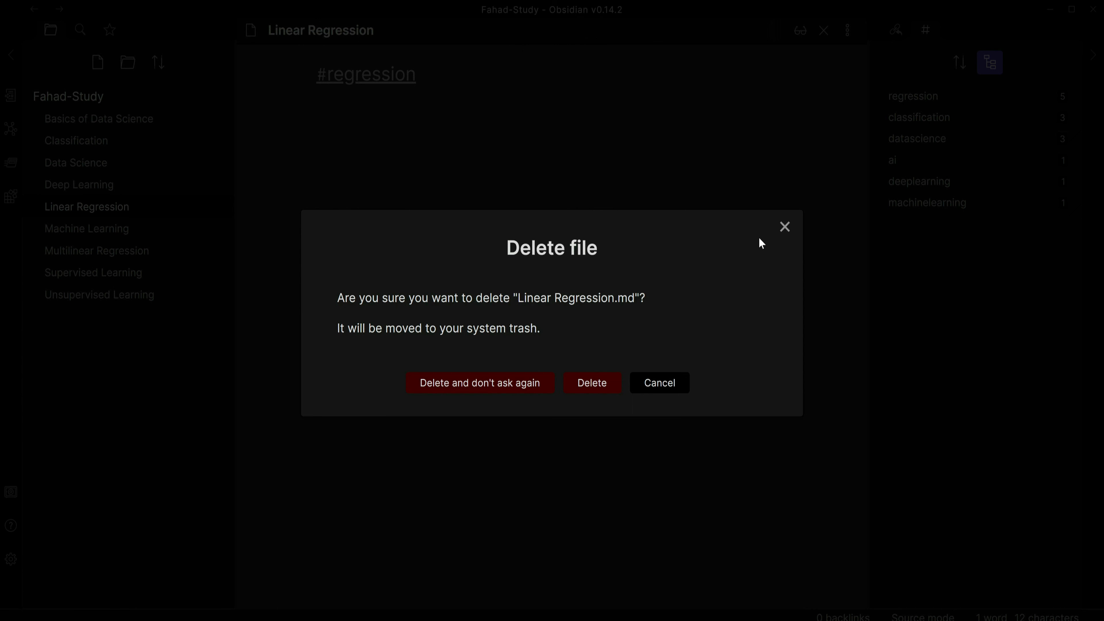
{"action": "left_click", "coordinate": [784, 226]}
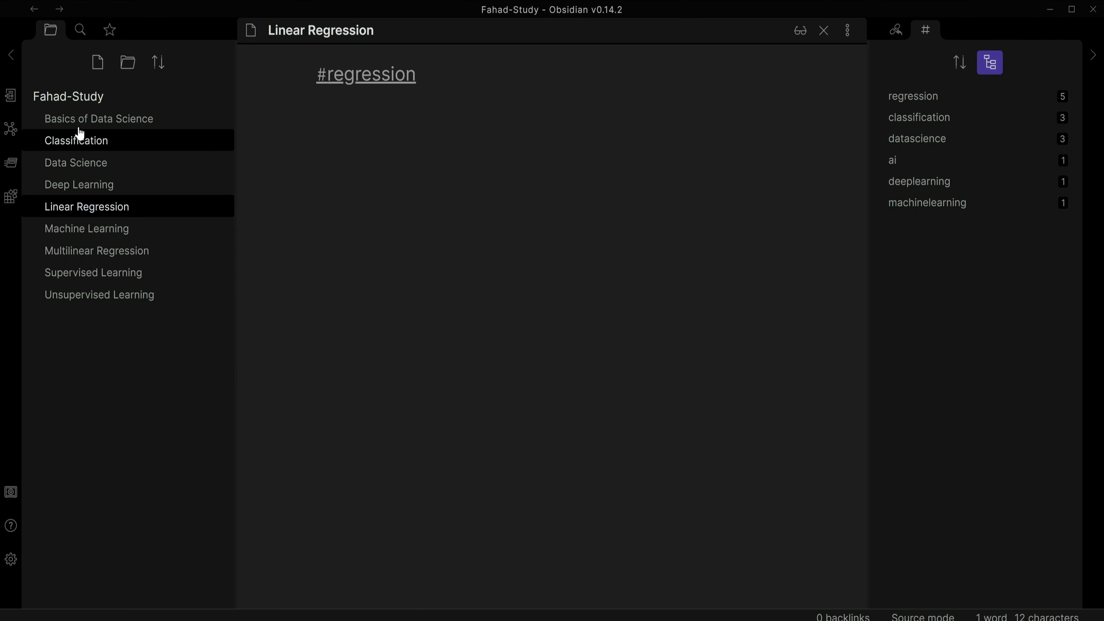
- Show the Basics of Data Science note in reading view and preview its links, following the one to Machine Learning
{"action": "left_click", "coordinate": [96, 119]}
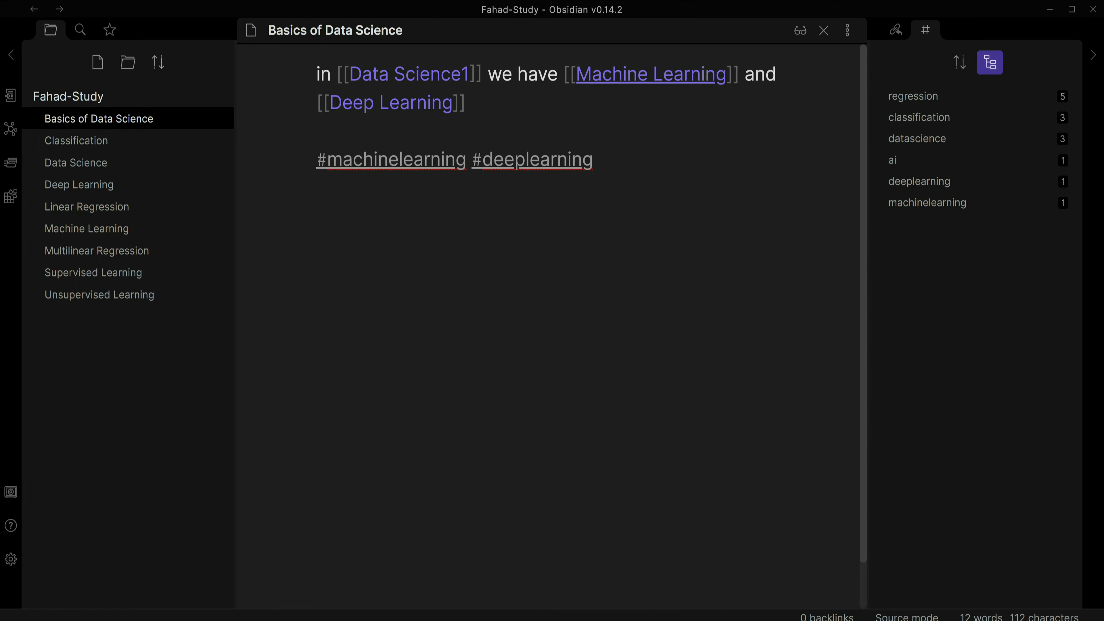
{"action": "left_click", "coordinate": [801, 32]}
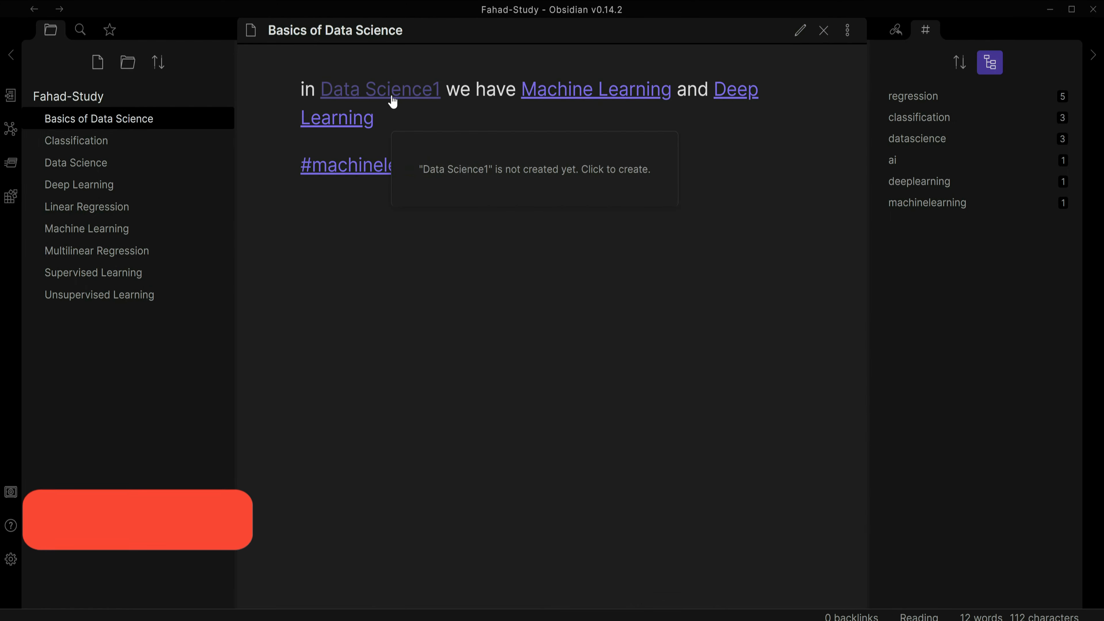
{"action": "mouse_move", "coordinate": [587, 106]}
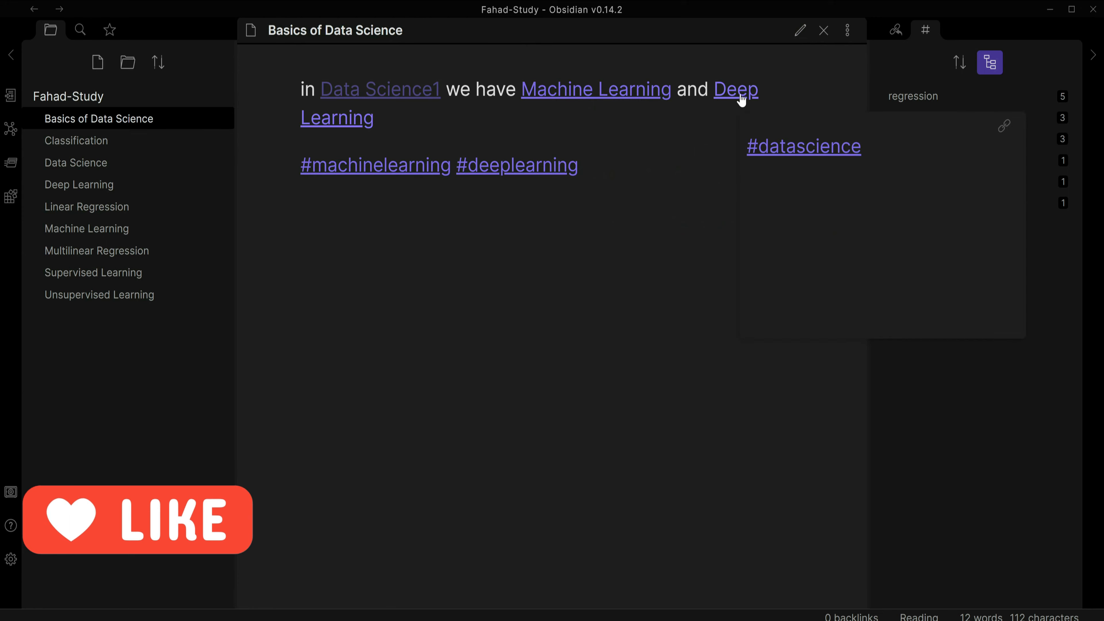
{"action": "mouse_move", "coordinate": [635, 91]}
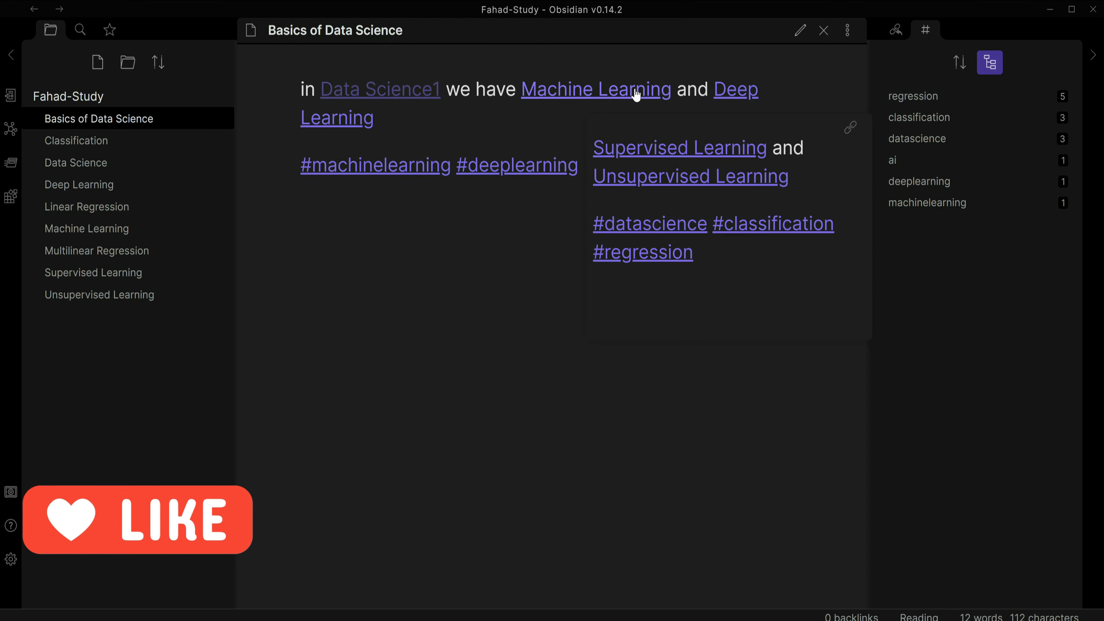
{"action": "left_click", "coordinate": [593, 90]}
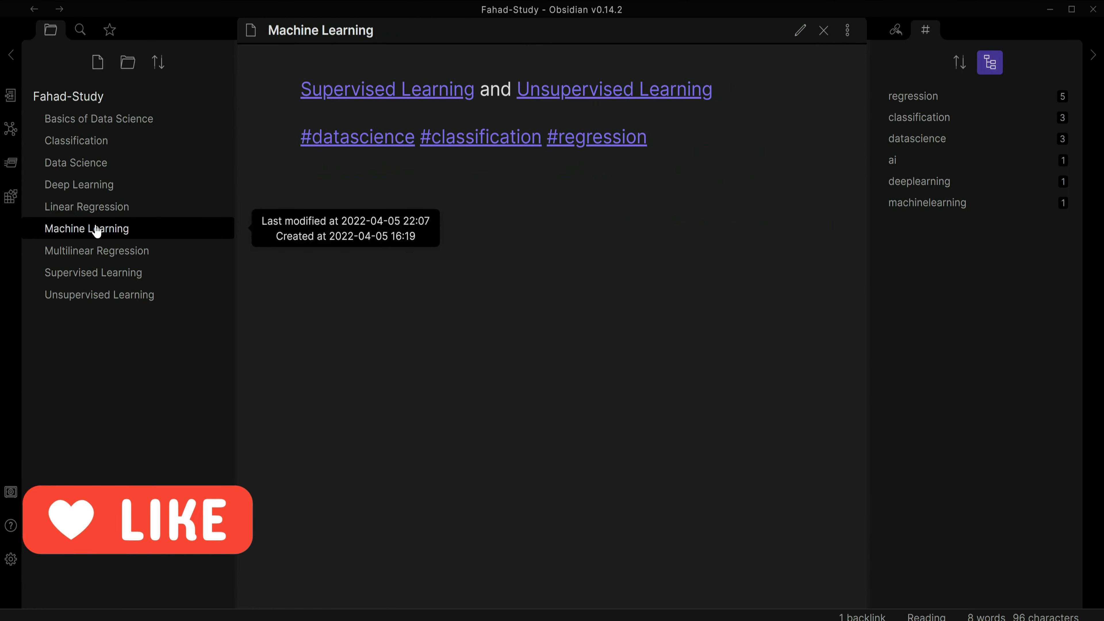
- Rename the Machine Learning note to "Machine Learningg" and check its link in the Basics of Data Science note
{"action": "right_click", "coordinate": [113, 235]}
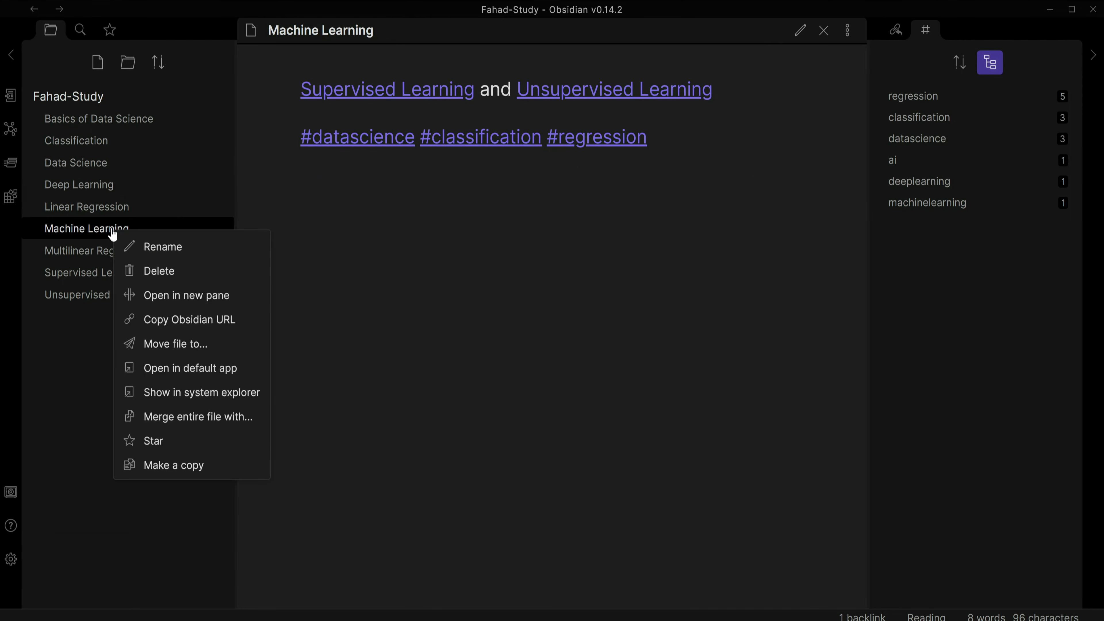
{"action": "left_click", "coordinate": [169, 248]}
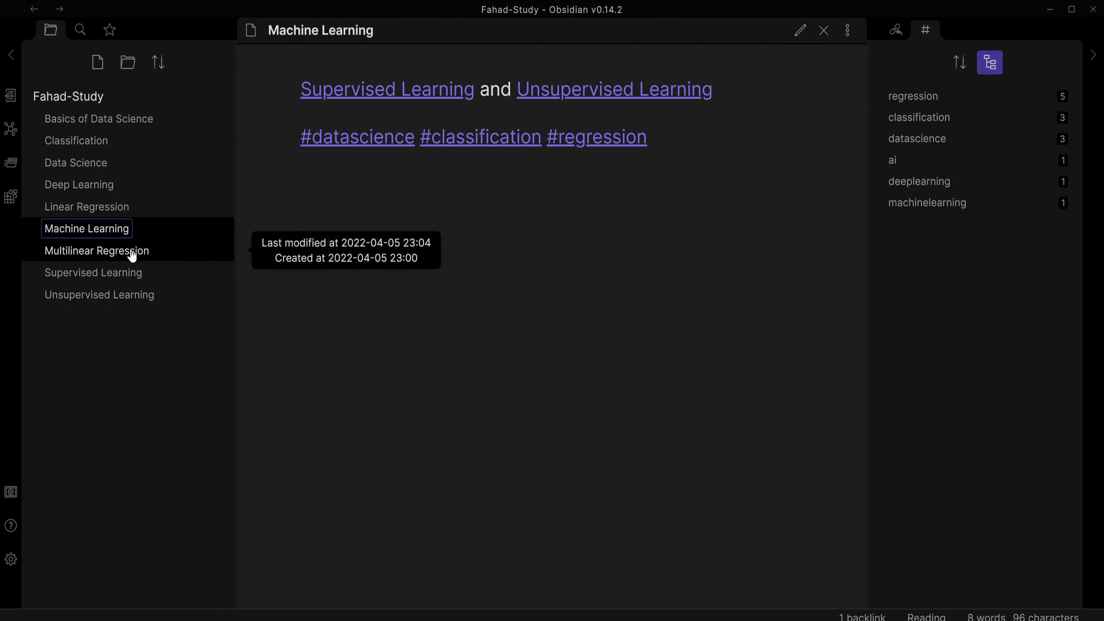
{"action": "type", "text": "g"}
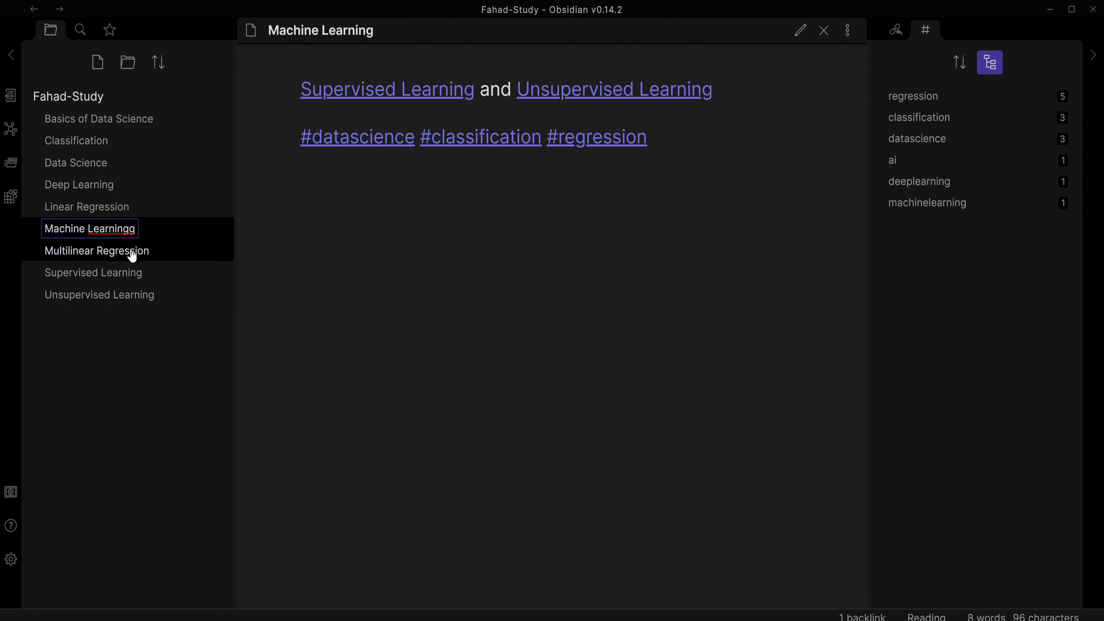
{"action": "key", "text": "Return"}
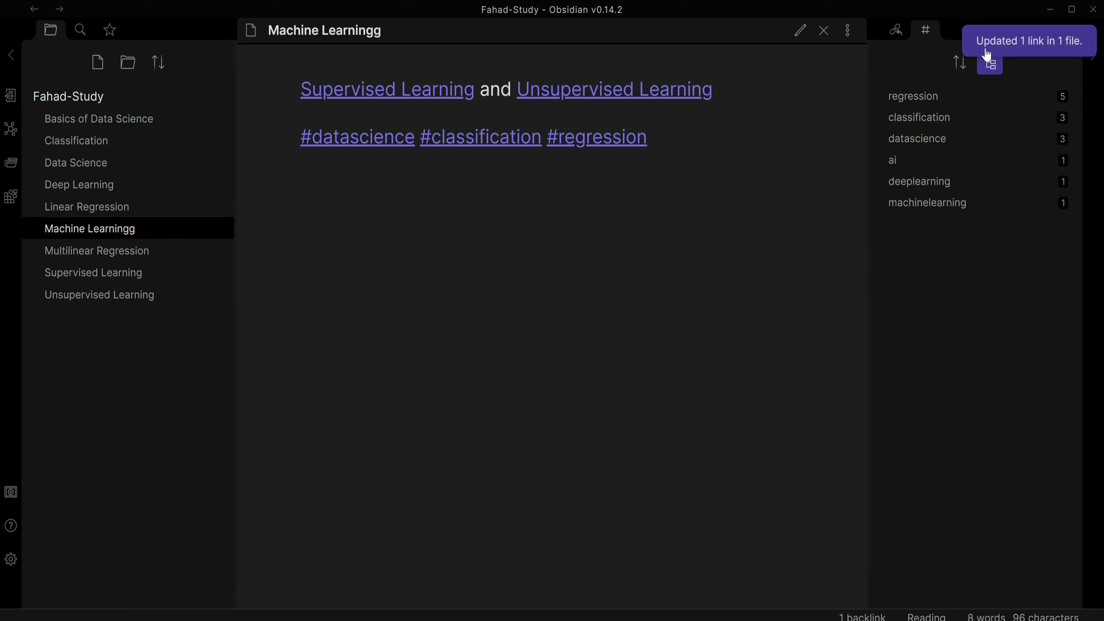
{"action": "left_click", "coordinate": [114, 126]}
{"action": "mouse_move", "coordinate": [660, 97]}
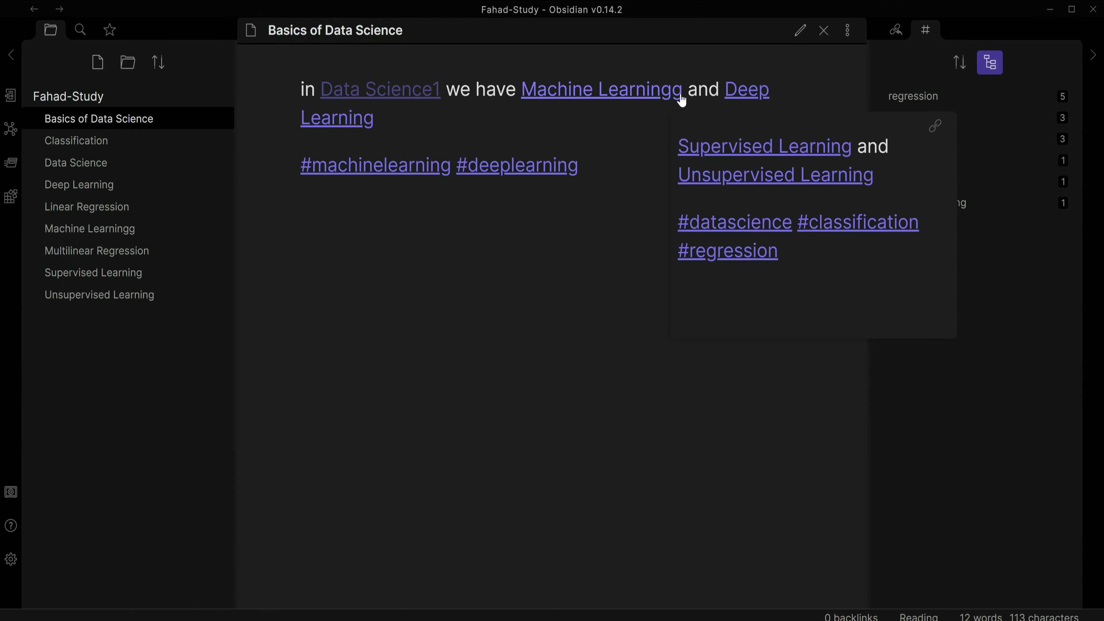
- Look through the vault's other notes, from Machine Learningg to Supervised Learning, and return to Basics of Data Science
{"action": "left_click", "coordinate": [88, 236]}
{"action": "left_click", "coordinate": [85, 202]}
{"action": "left_click", "coordinate": [83, 185]}
{"action": "left_click", "coordinate": [82, 163]}
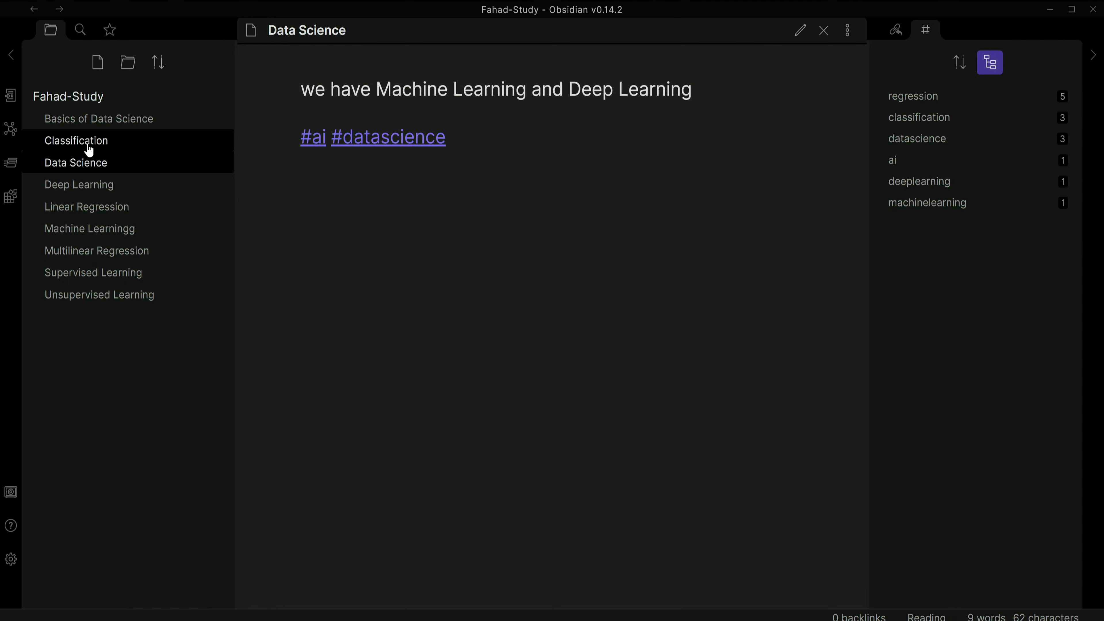
{"action": "left_click", "coordinate": [84, 141]}
{"action": "left_click", "coordinate": [85, 250]}
{"action": "left_click", "coordinate": [86, 269]}
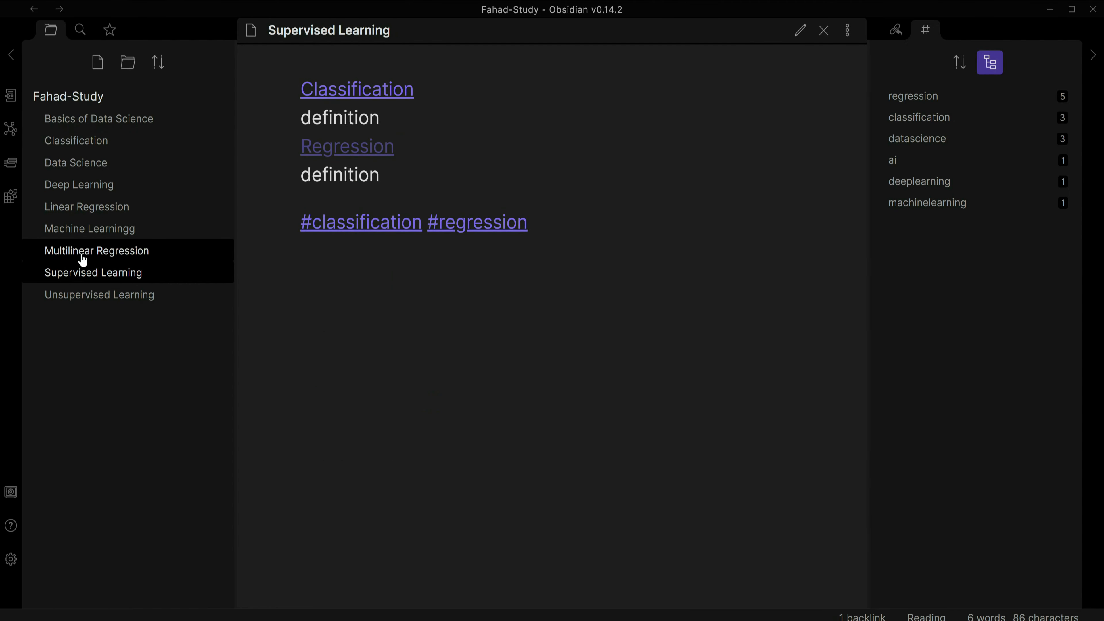
{"action": "left_click", "coordinate": [65, 130]}
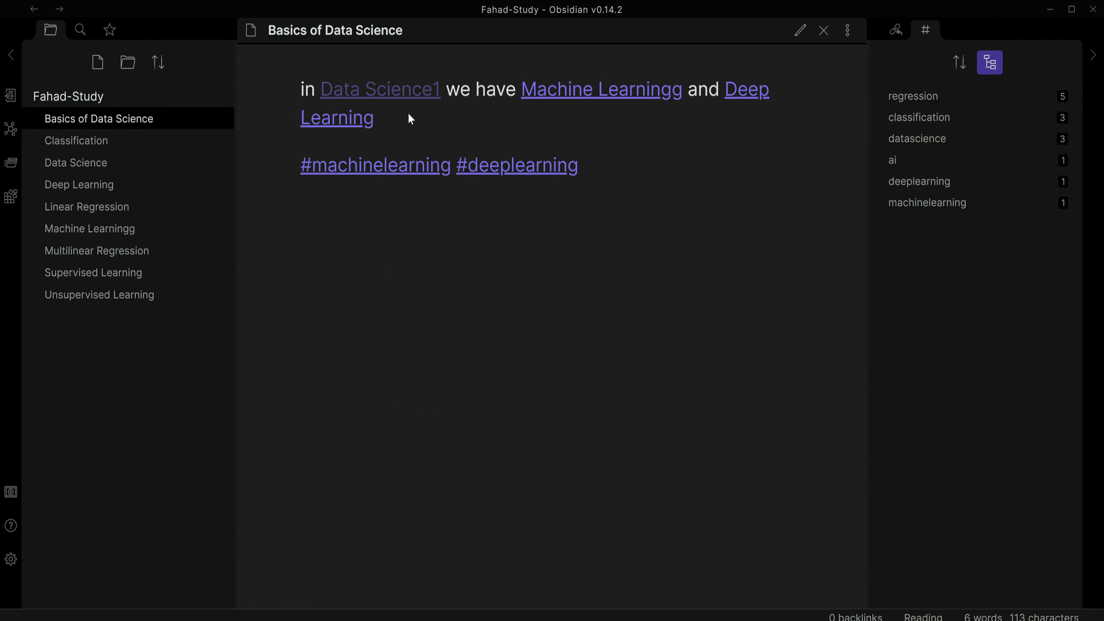
- Preview the links in Basics of Data Science and view the starred files before returning to the file list
{"action": "mouse_move", "coordinate": [626, 98]}
{"action": "mouse_move", "coordinate": [741, 96]}
{"action": "mouse_move", "coordinate": [393, 99]}
{"action": "left_click", "coordinate": [110, 29]}
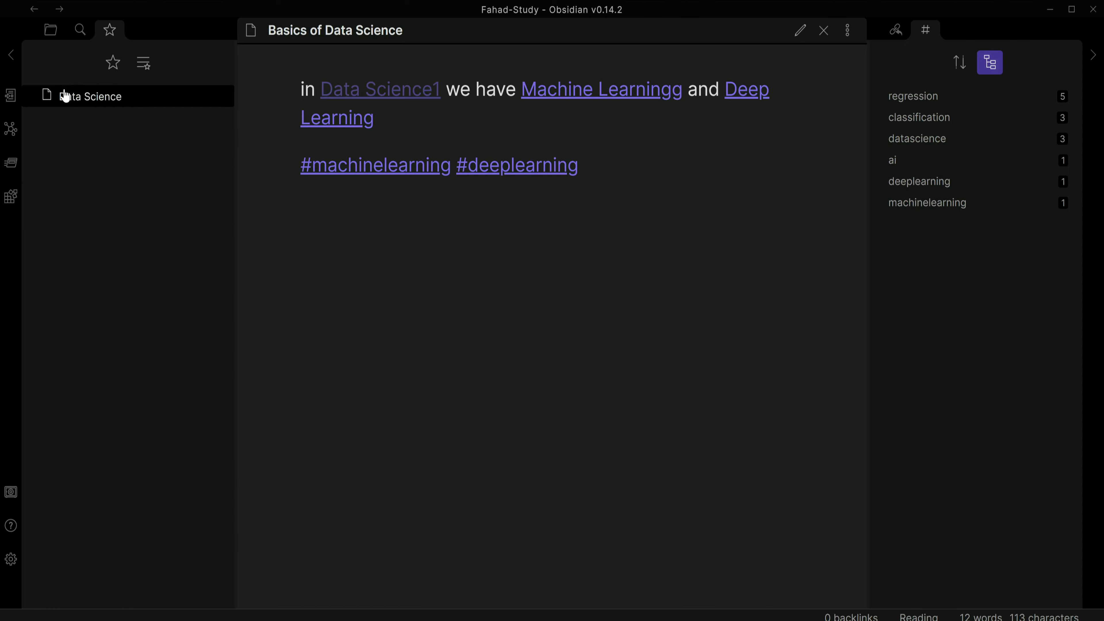
{"action": "left_click", "coordinate": [51, 31]}
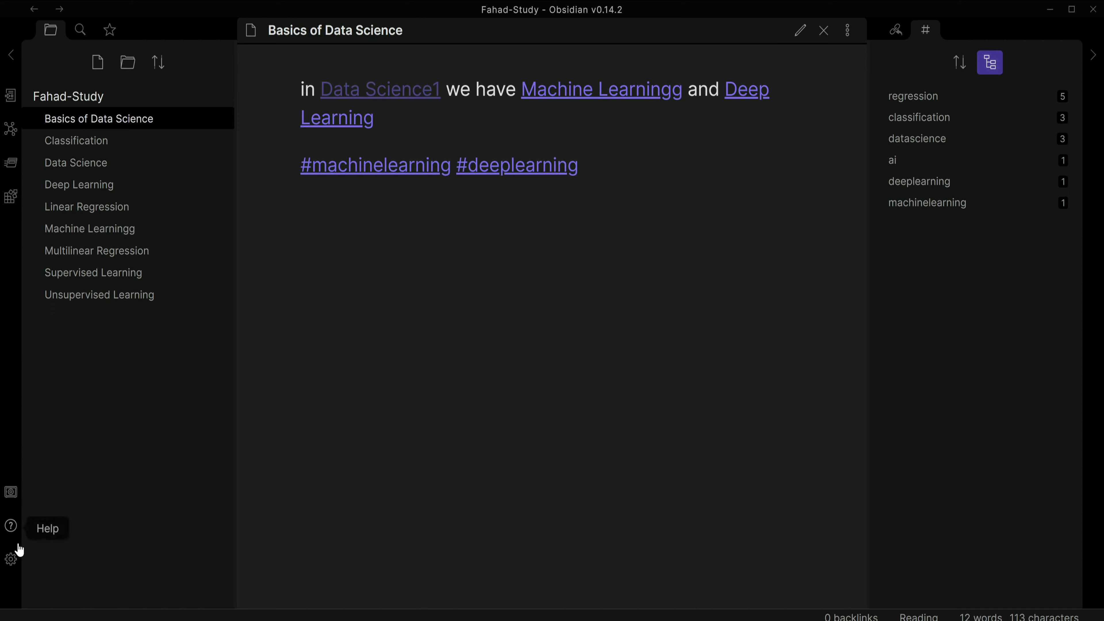
- Examine the Deleted files options in the Files & Links settings and close the settings
{"action": "left_click", "coordinate": [13, 559]}
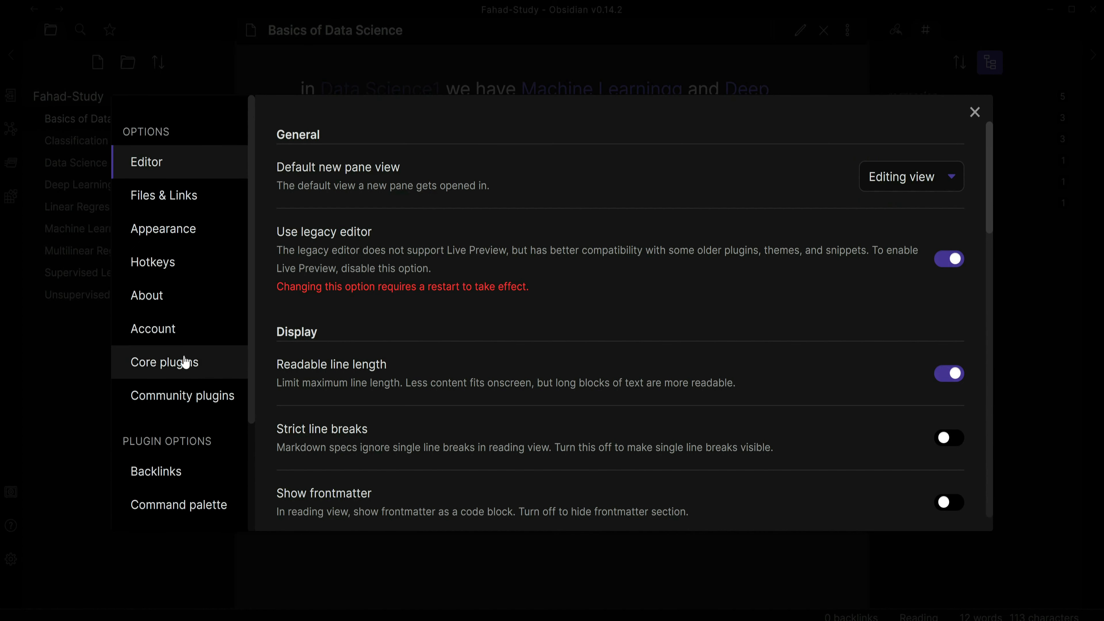
{"action": "left_click", "coordinate": [158, 202]}
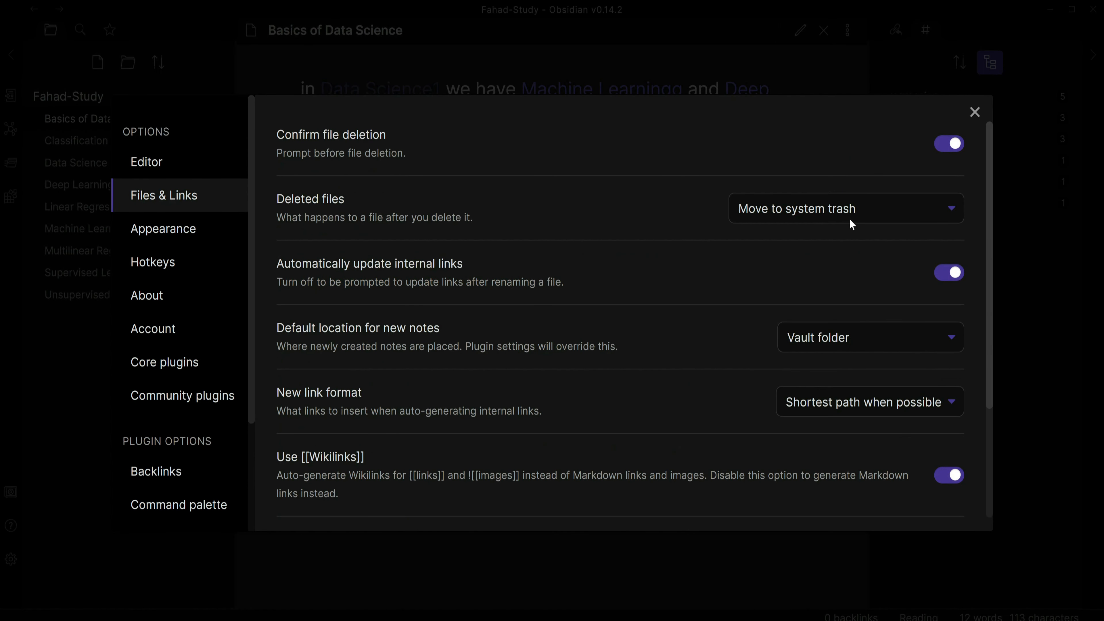
{"action": "left_click", "coordinate": [869, 210]}
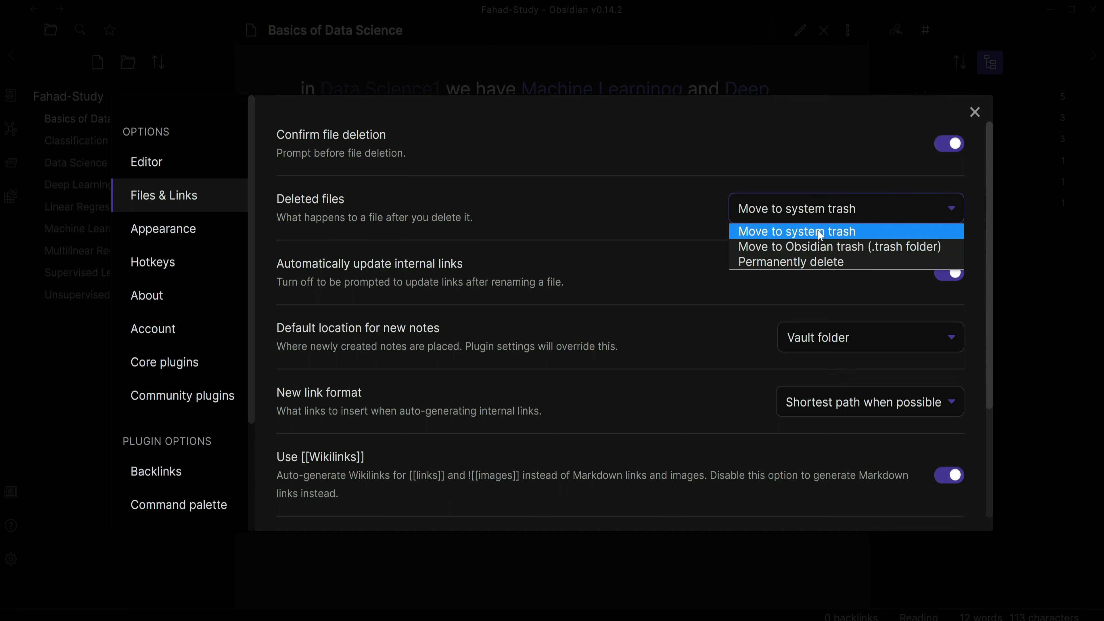
{"action": "left_click", "coordinate": [975, 113]}
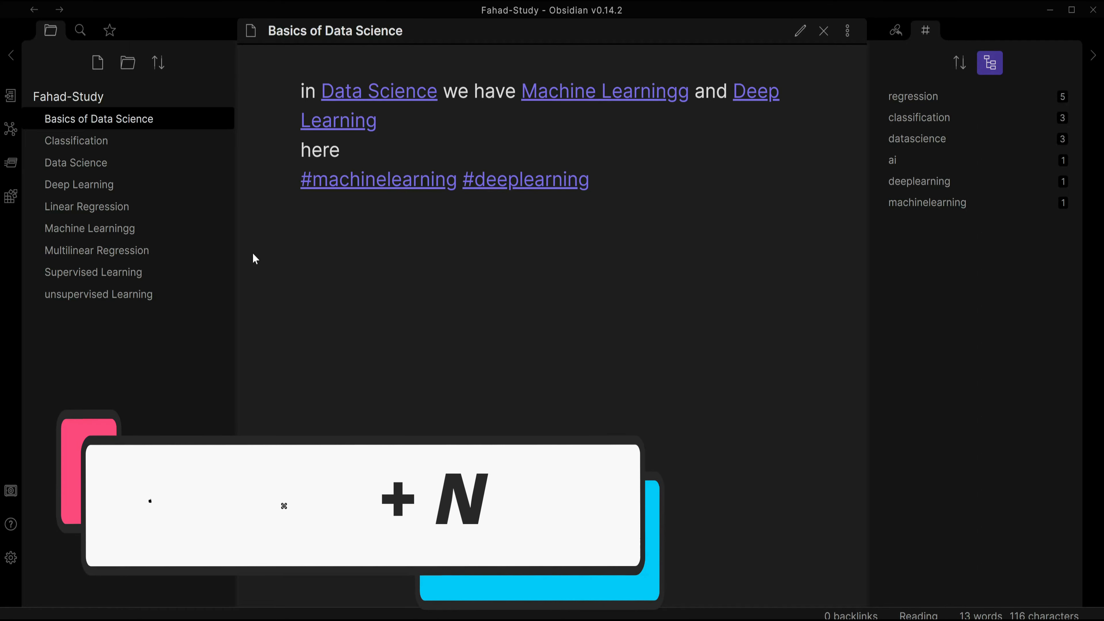
- Create a note in the vault and title it "New note"
{"action": "key", "text": "ctrl+n"}
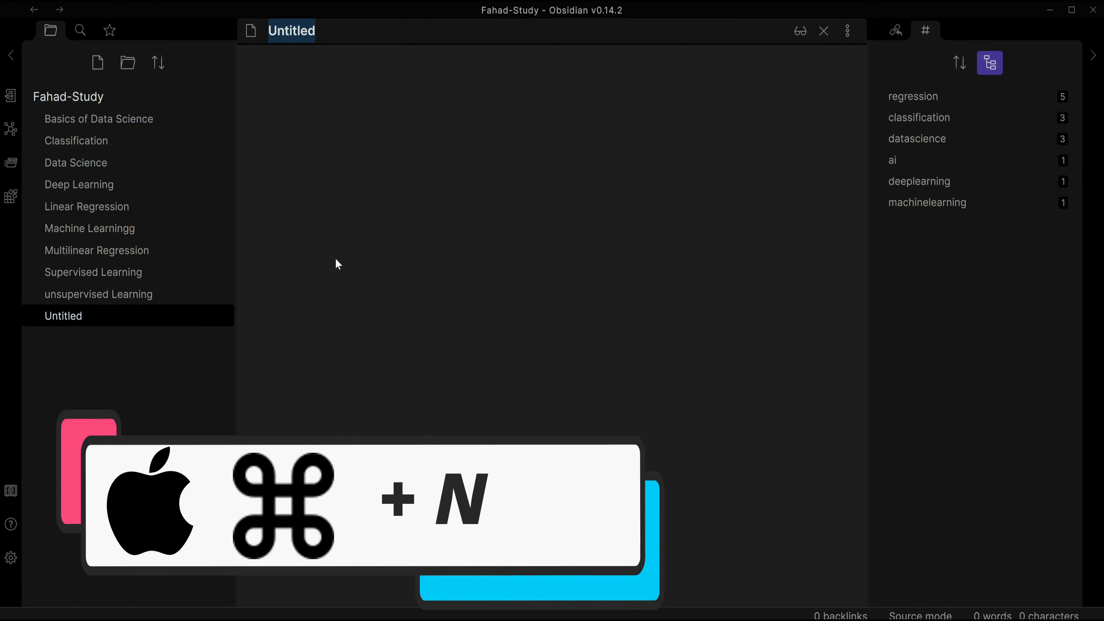
{"action": "type", "text": "New note"}
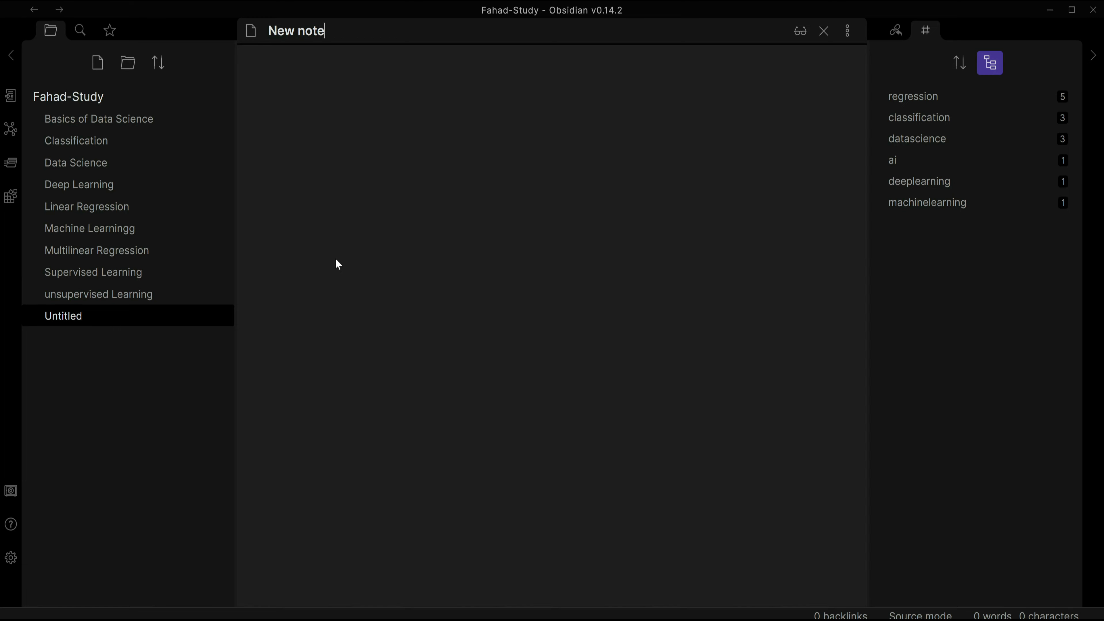
{"action": "key", "text": "Return"}
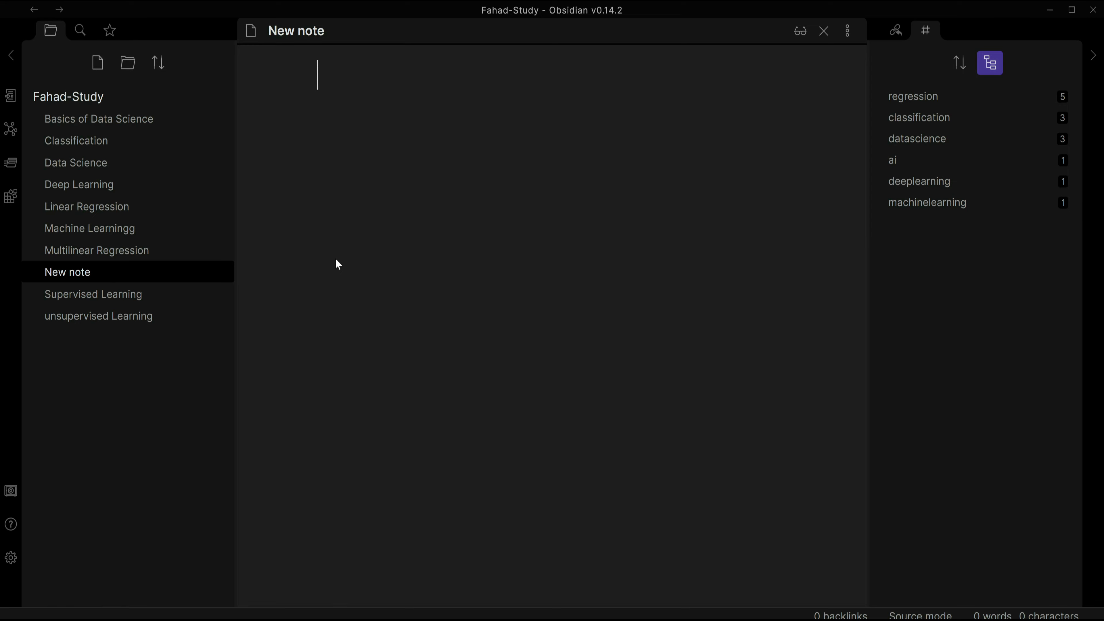
- Add the level-three Markdown heading "introduction" to New note and check it in reading view before returning to editing
{"action": "type", "text": "###"}
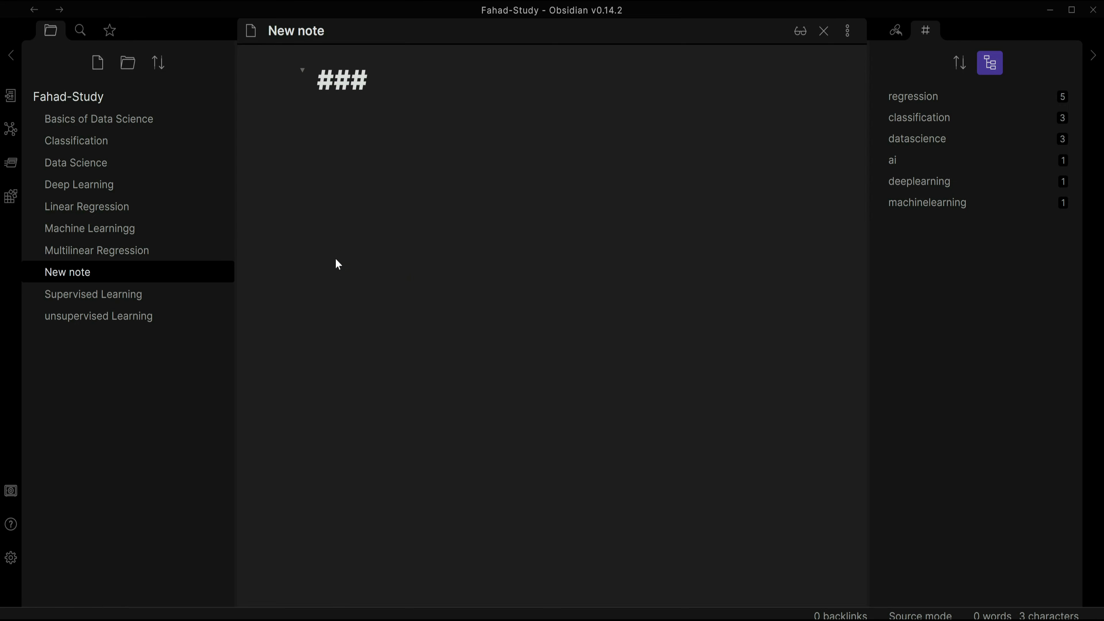
{"action": "type", "text": " H"}
{"action": "key", "text": "BackSpace"}
{"action": "type", "text": "introduction"}
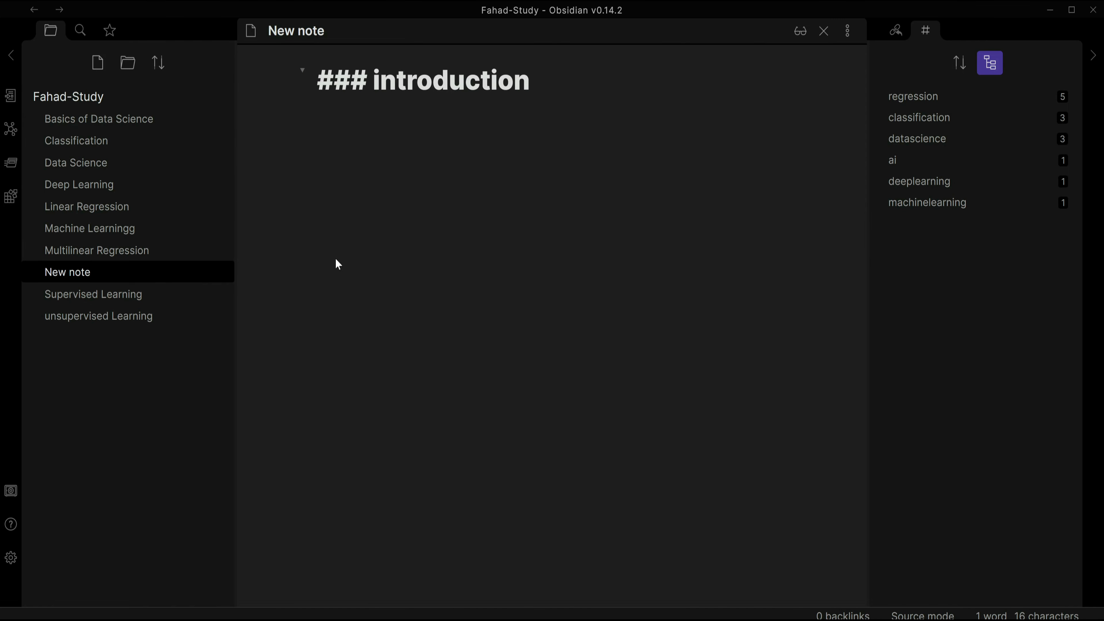
{"action": "key", "text": "Return"}
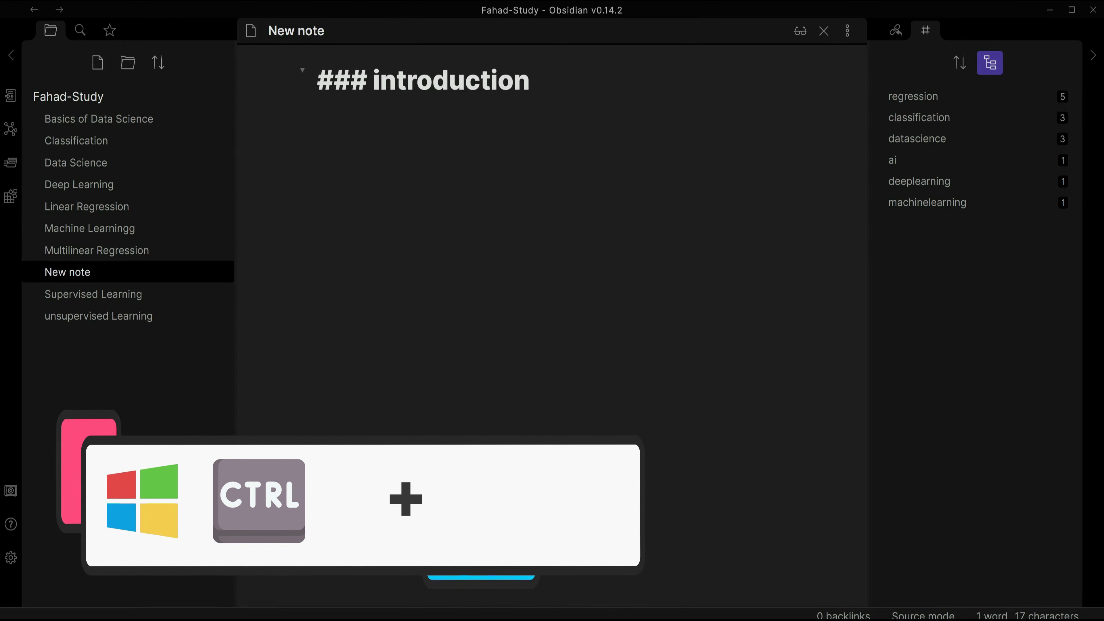
{"action": "key", "text": "ctrl+e"}
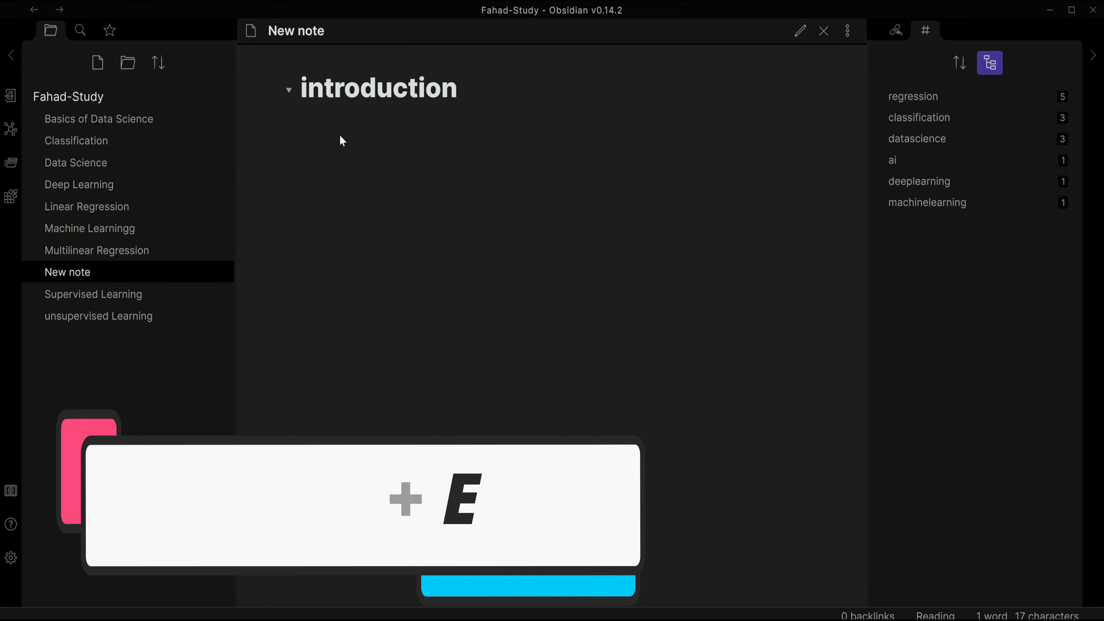
{"action": "key", "text": "ctrl+e"}
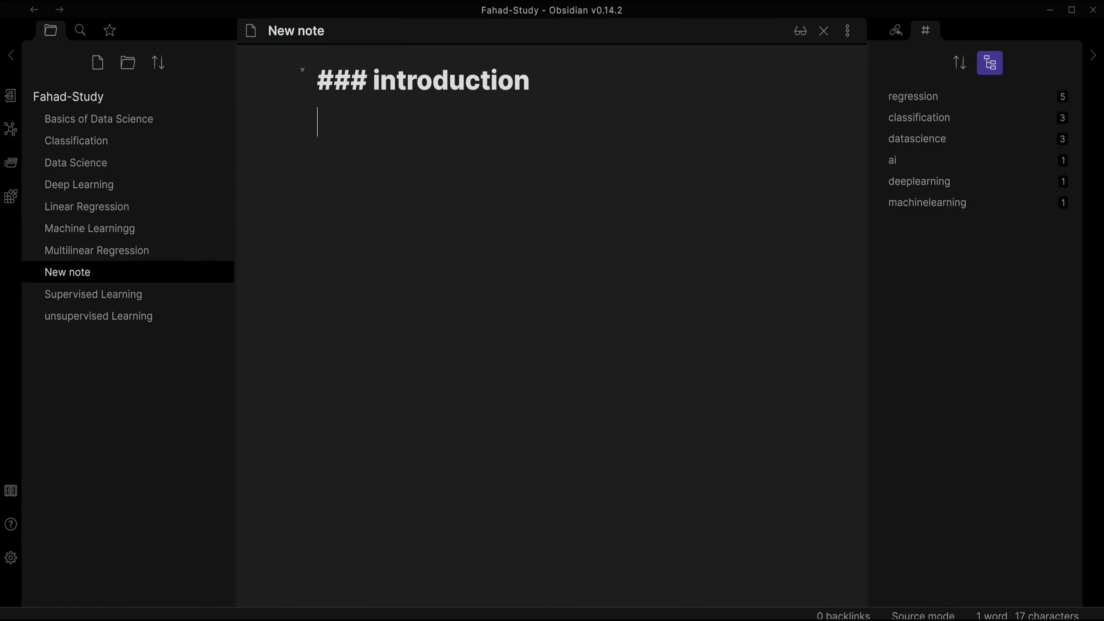
- Show Basics of Data Science in reading view, follow its Data Science link and return to the note
{"action": "left_click", "coordinate": [136, 119]}
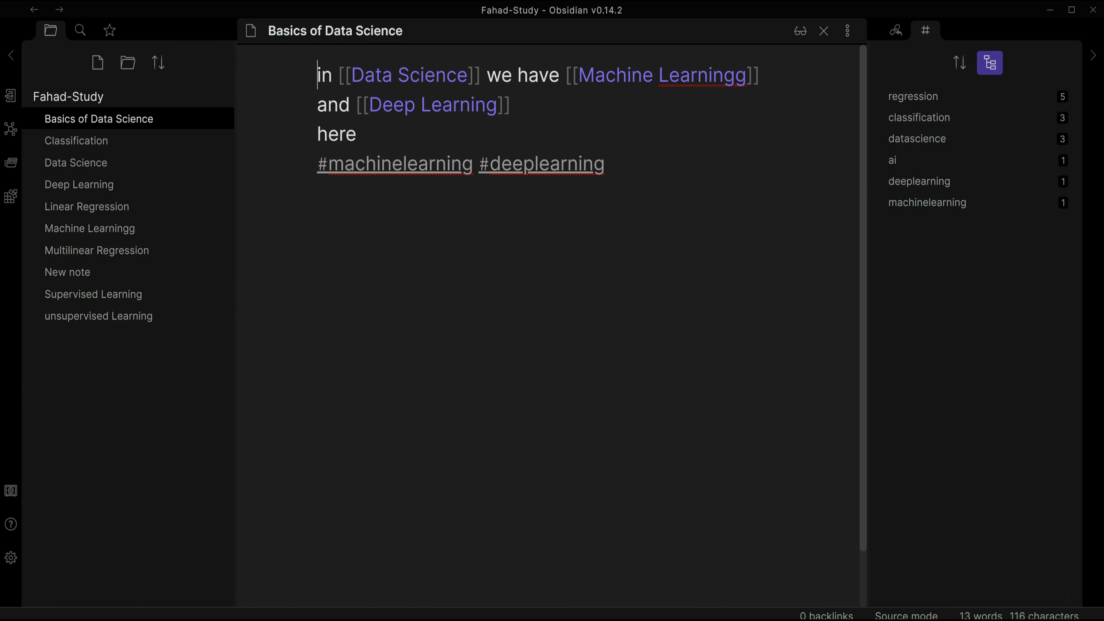
{"action": "mouse_move", "coordinate": [449, 77]}
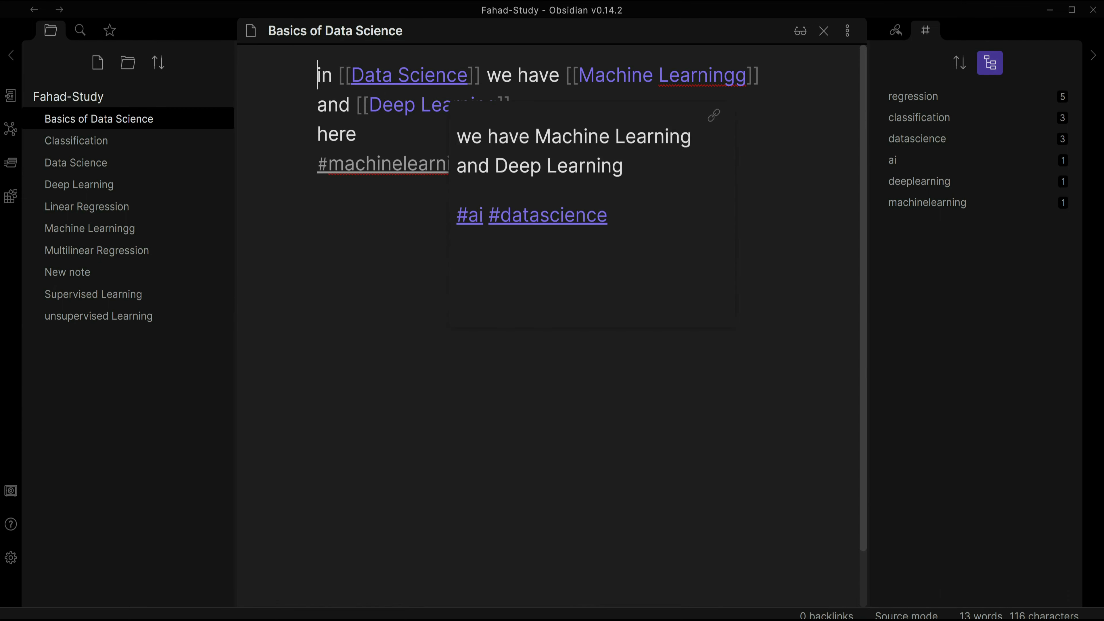
{"action": "key", "text": "ctrl+e"}
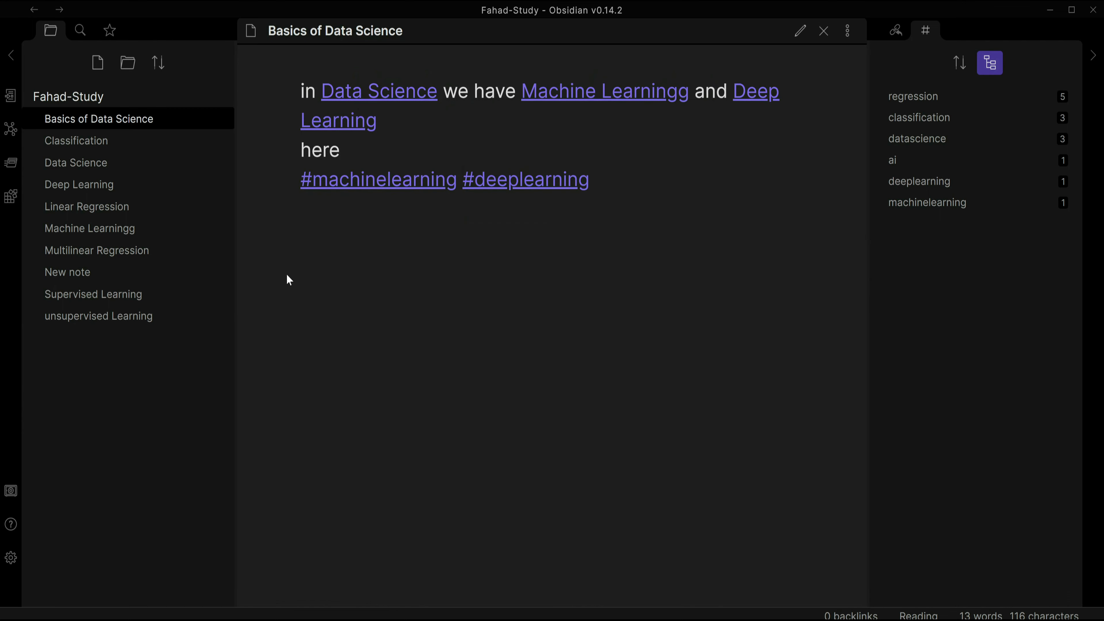
{"action": "mouse_move", "coordinate": [359, 100]}
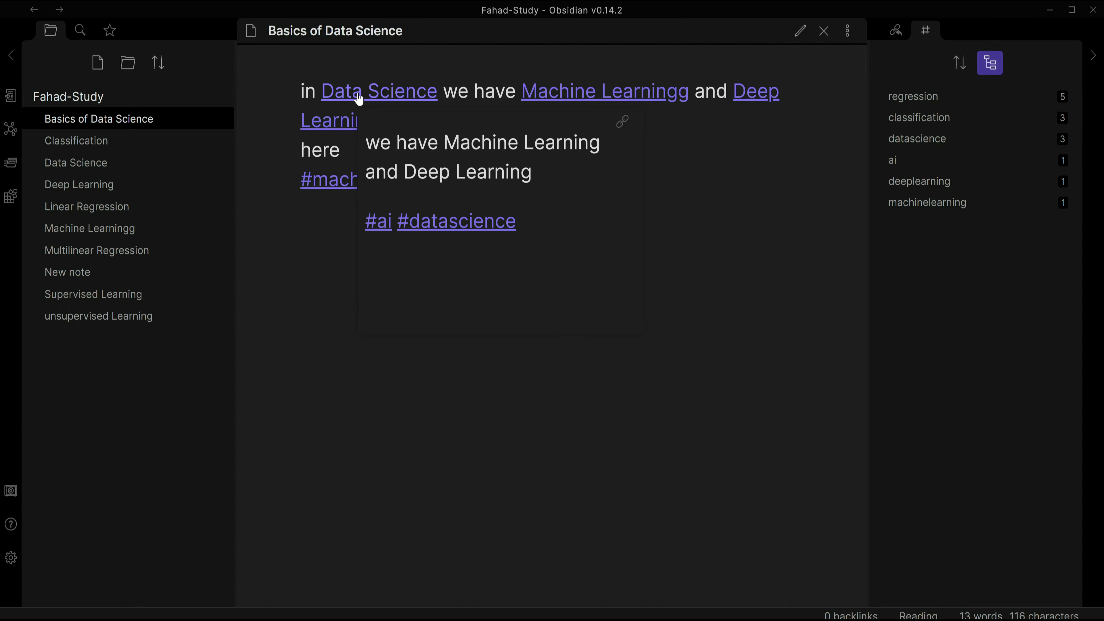
{"action": "left_click", "coordinate": [359, 99]}
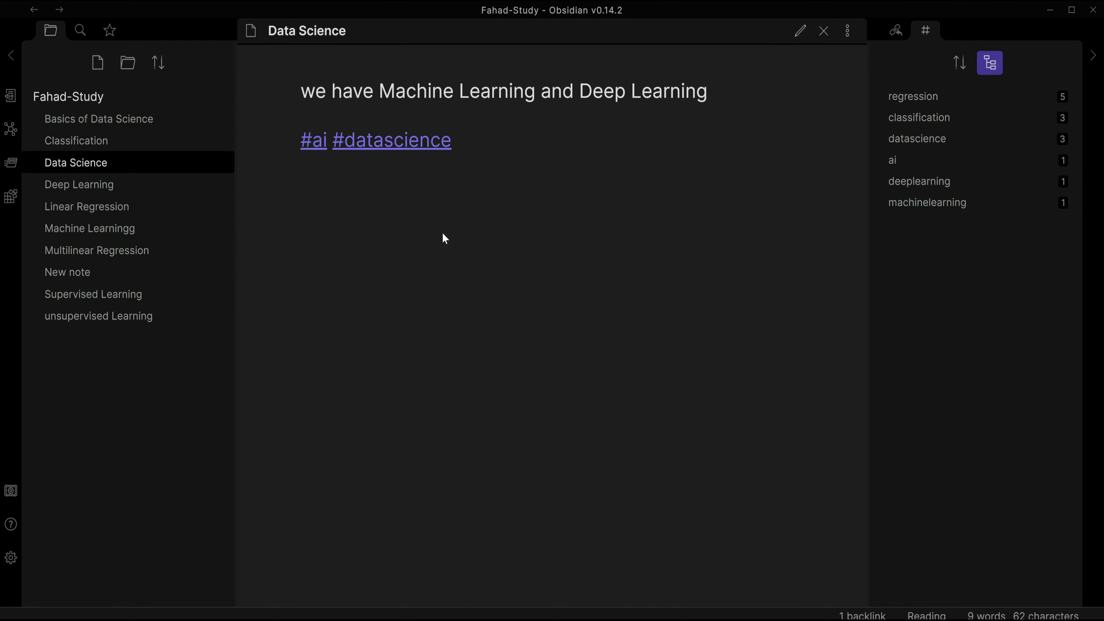
{"action": "left_click", "coordinate": [72, 120]}
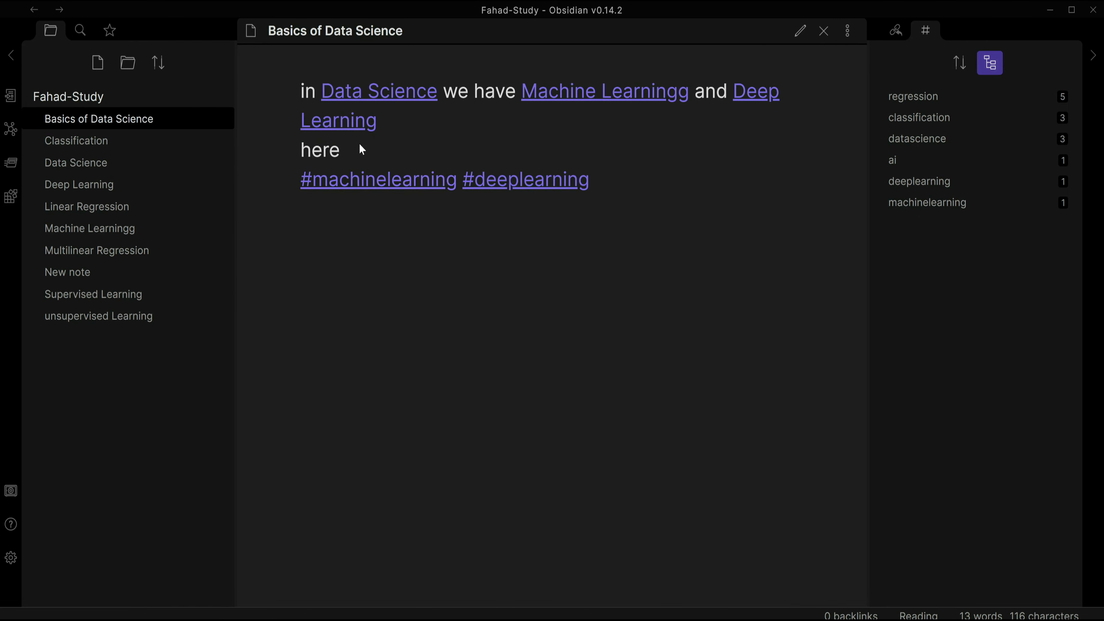
- Open the Data Science link in a separate pane beside Basics of Data Science and show it in reading view
{"action": "mouse_move", "coordinate": [381, 105]}
{"action": "left_click", "coordinate": [383, 95], "text": "ctrl"}
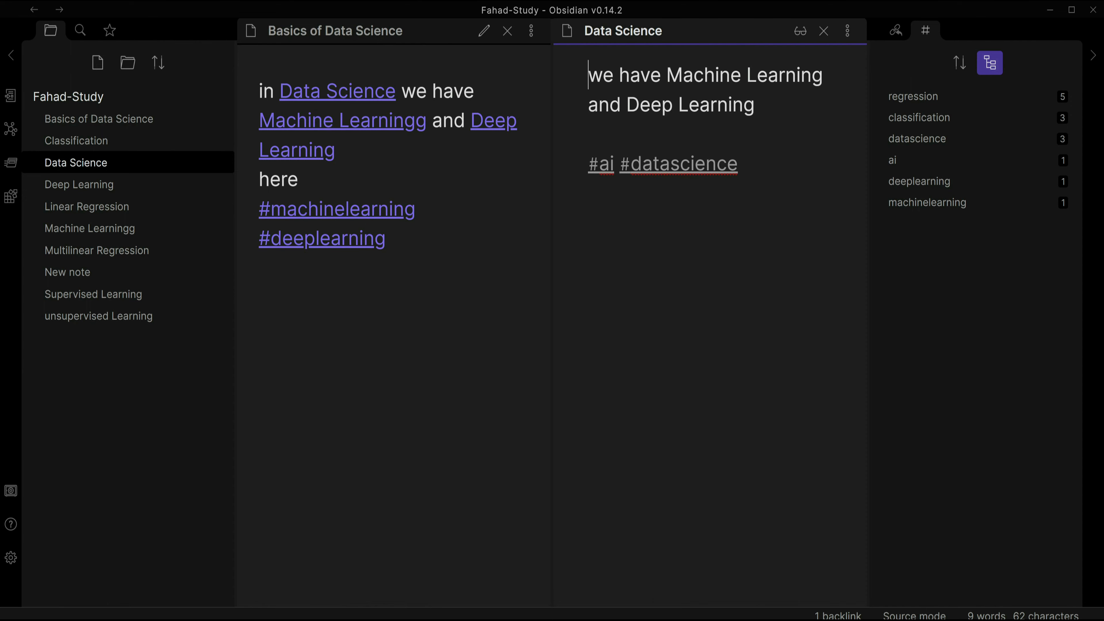
{"action": "left_click", "coordinate": [801, 32]}
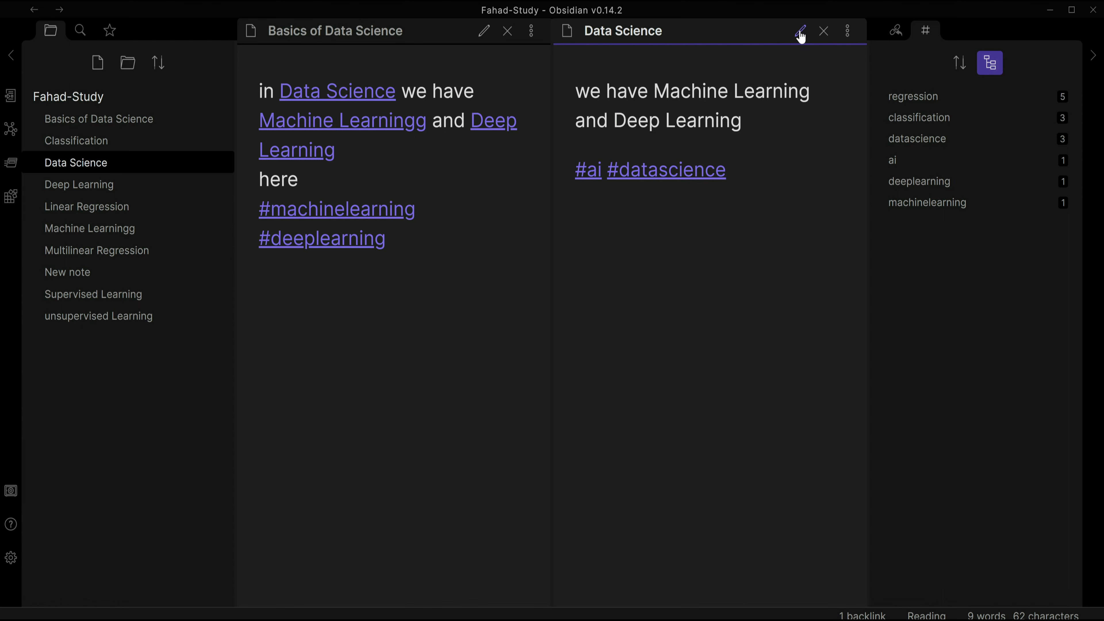
- Switch the Data Science note back to editing view and close its pane beside Basics of Data Science
{"action": "left_click", "coordinate": [802, 37]}
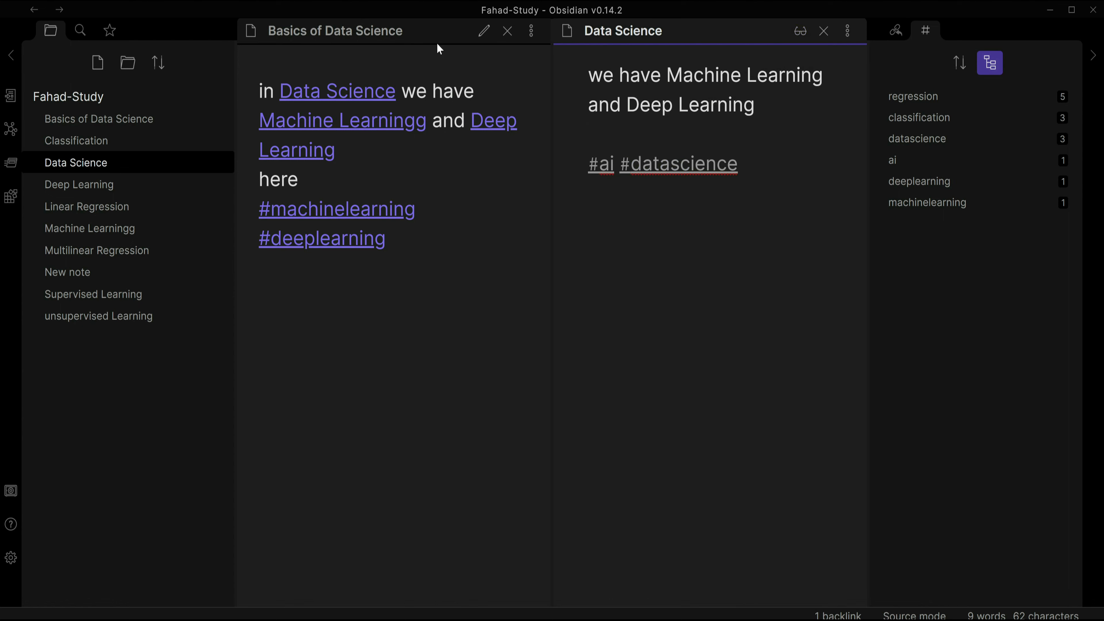
{"action": "left_click", "coordinate": [435, 35]}
{"action": "left_click", "coordinate": [700, 34]}
{"action": "left_click", "coordinate": [452, 34]}
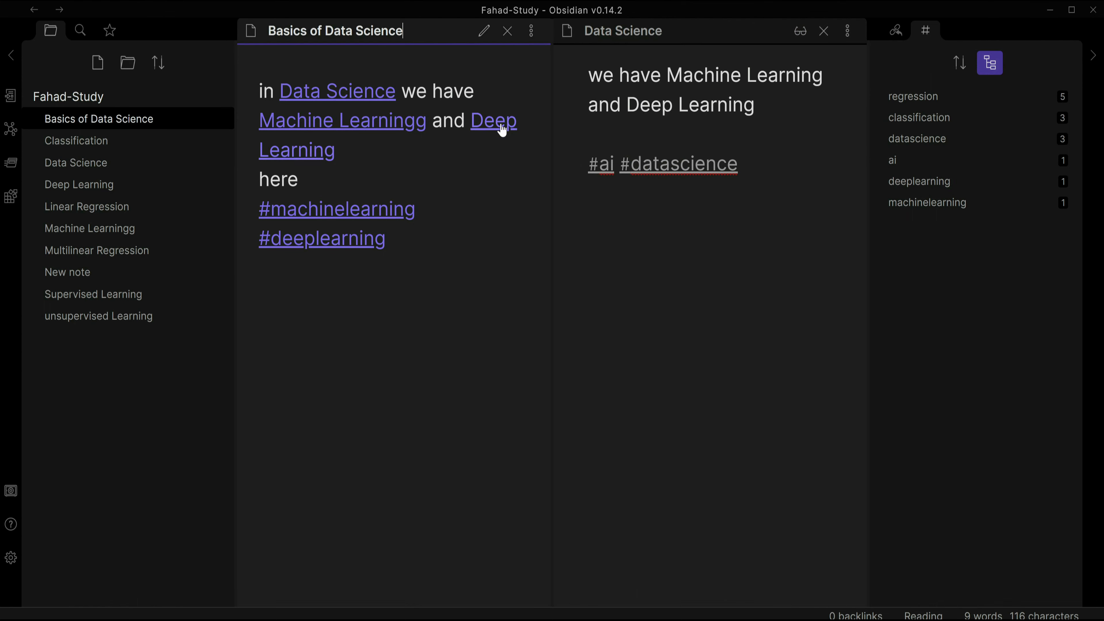
{"action": "left_click", "coordinate": [652, 196]}
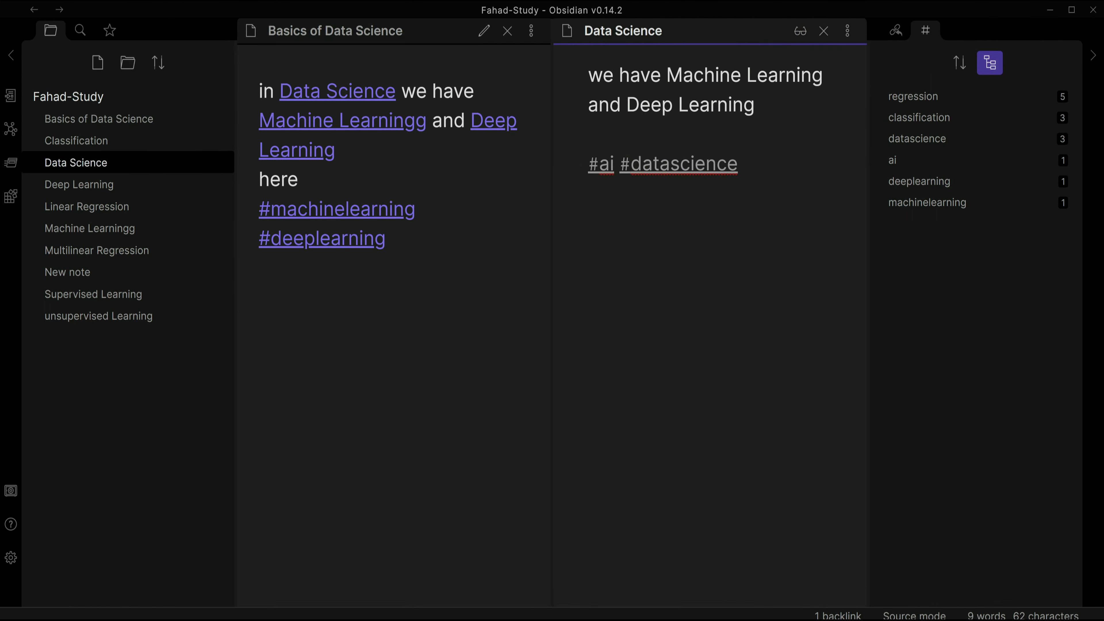
{"action": "left_click", "coordinate": [823, 31]}
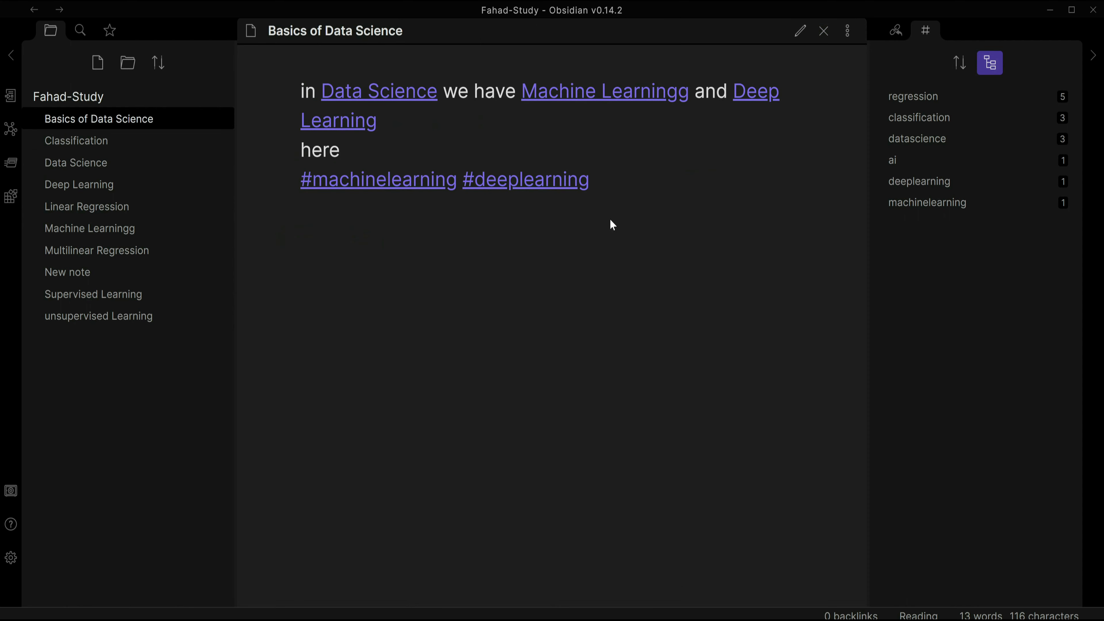
- Open the Machine Learningg link in a separate pane beside Basics of Data Science and show it in reading view
{"action": "left_click", "coordinate": [592, 106], "text": "ctrl"}
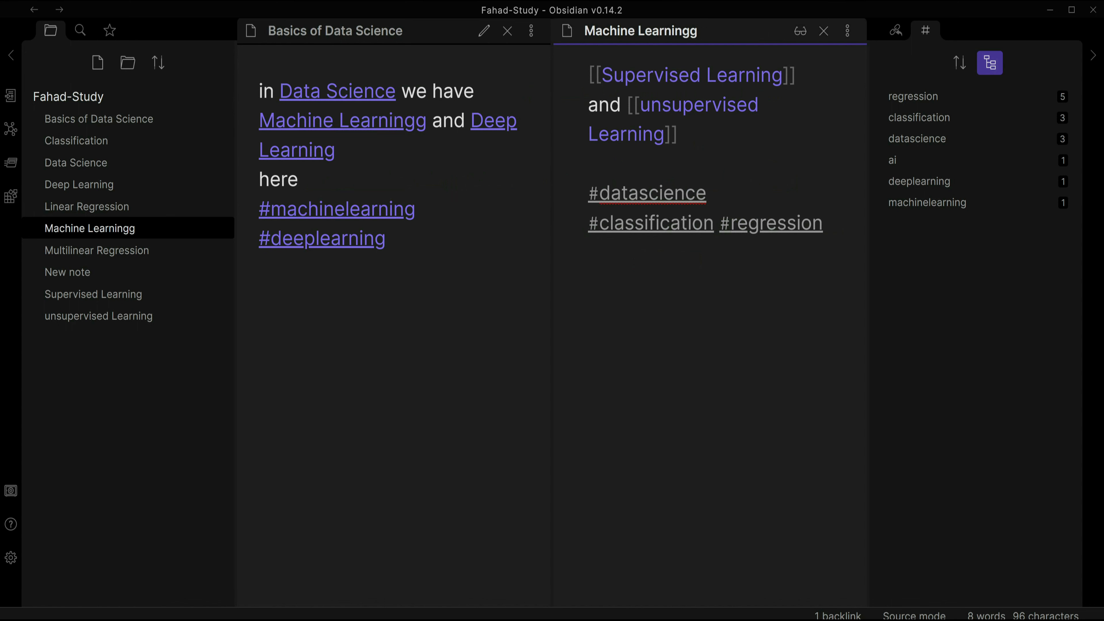
{"action": "left_click", "coordinate": [589, 163]}
{"action": "key", "text": "ctrl+e"}
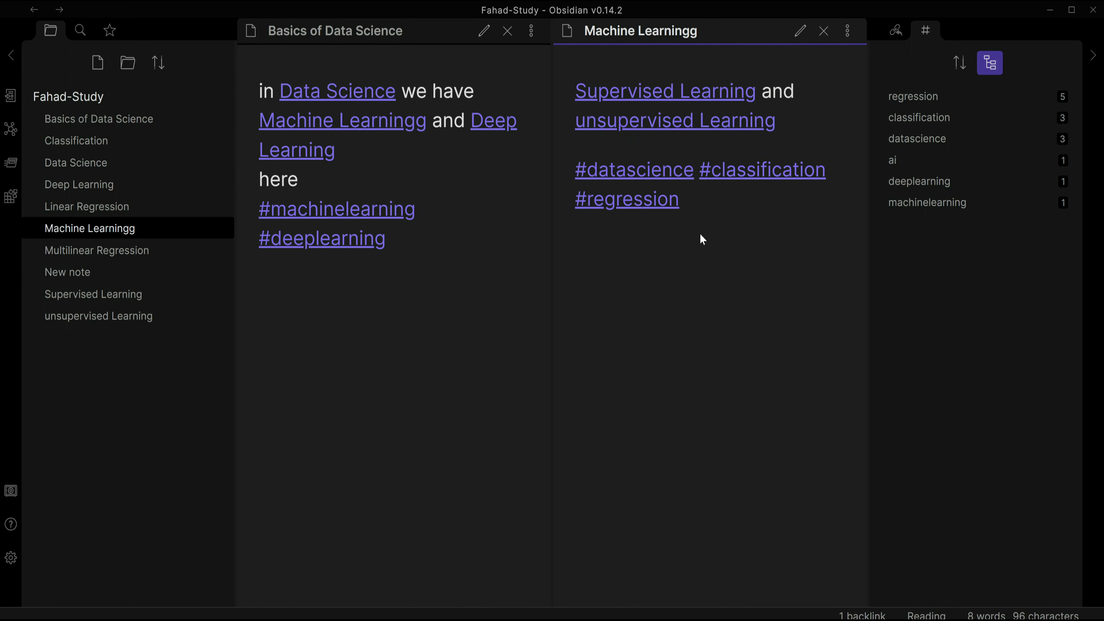
- Switch the Machine Learningg note to editing mode, and toggle Basics of Data Science into editing mode and back to reading view
{"action": "key", "text": "ctrl+e"}
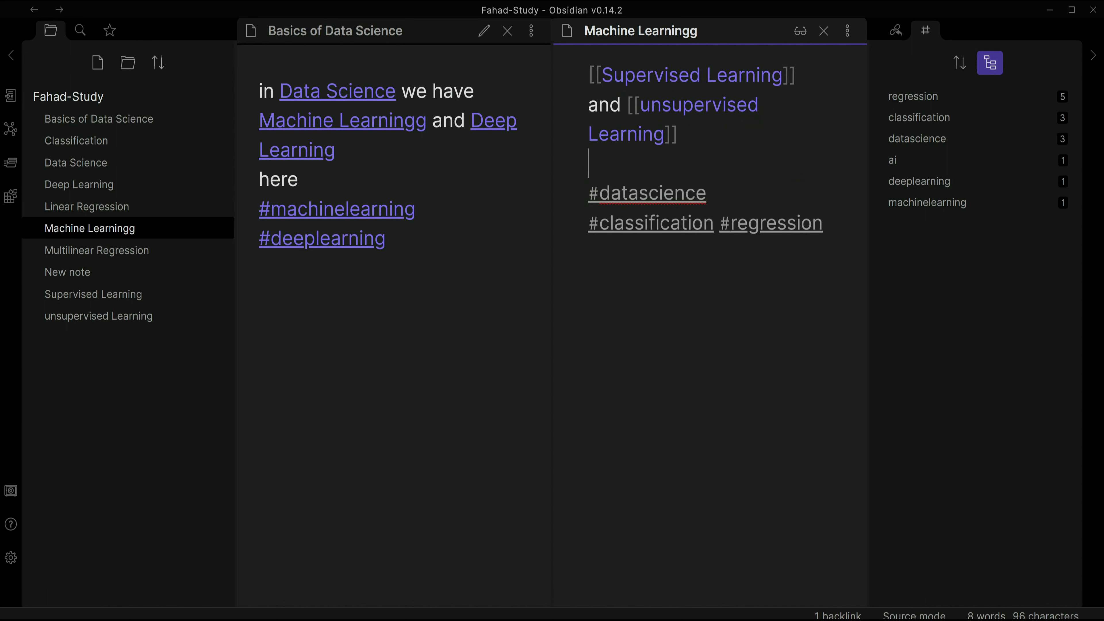
{"action": "left_click", "coordinate": [468, 248]}
{"action": "key", "text": "ctrl+e"}
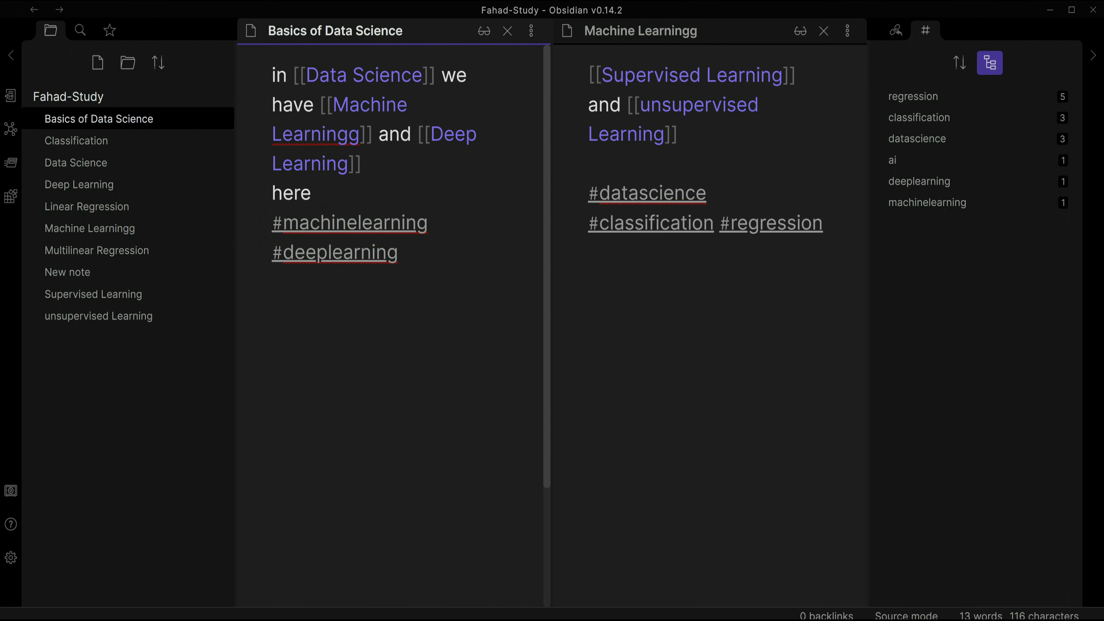
{"action": "key", "text": "ctrl+e"}
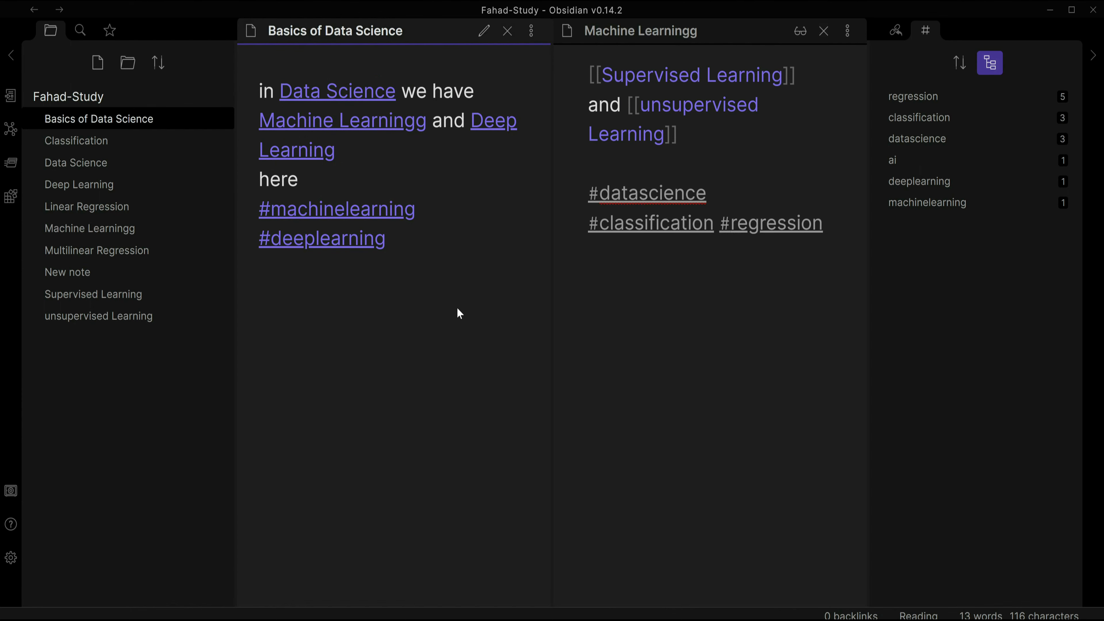
- Alternate focus between the two open notes and close the Machine Learningg pane
{"action": "left_click", "coordinate": [608, 319]}
{"action": "left_click", "coordinate": [474, 322]}
{"action": "left_click", "coordinate": [609, 322]}
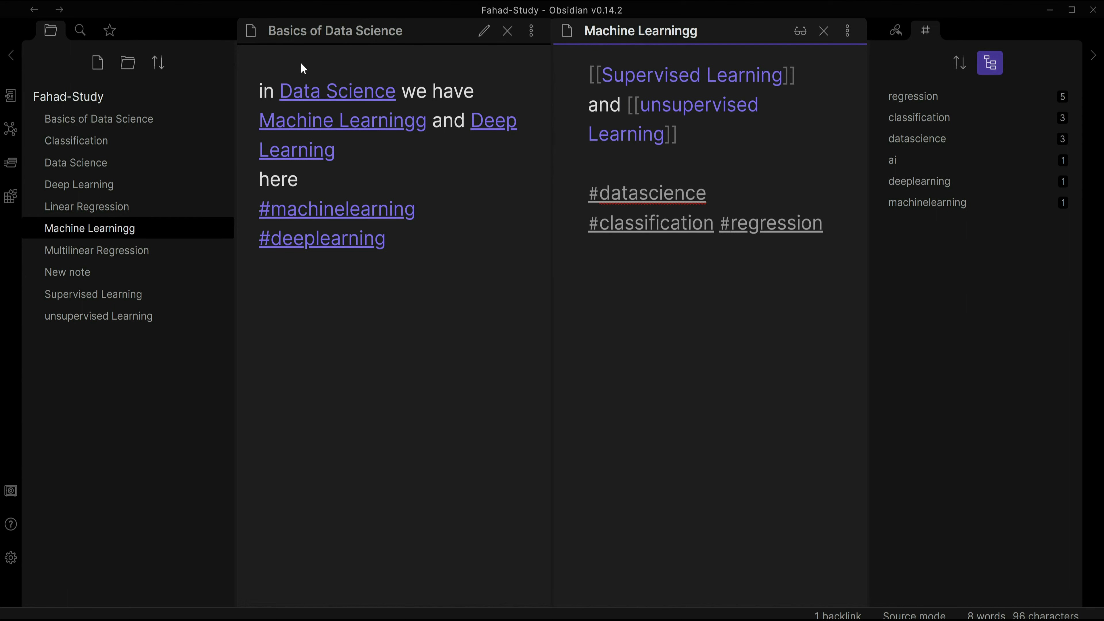
{"action": "mouse_move", "coordinate": [310, 116]}
{"action": "left_click", "coordinate": [824, 32]}
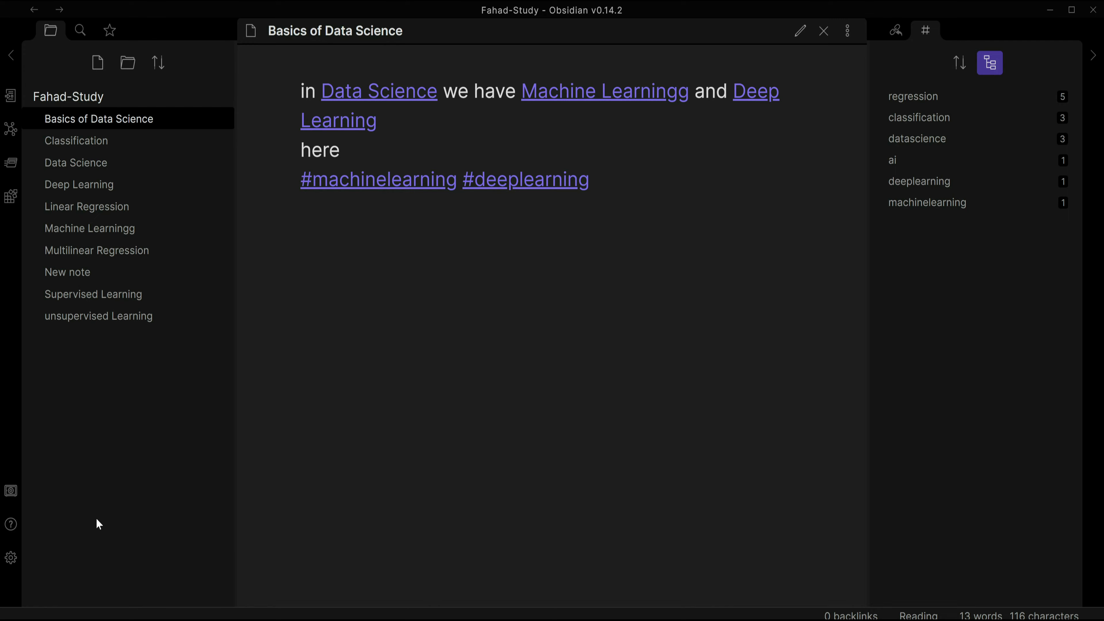
- Look up "su" in the quick switcher and open the Supervised Learning note
{"action": "left_click", "coordinate": [80, 31]}
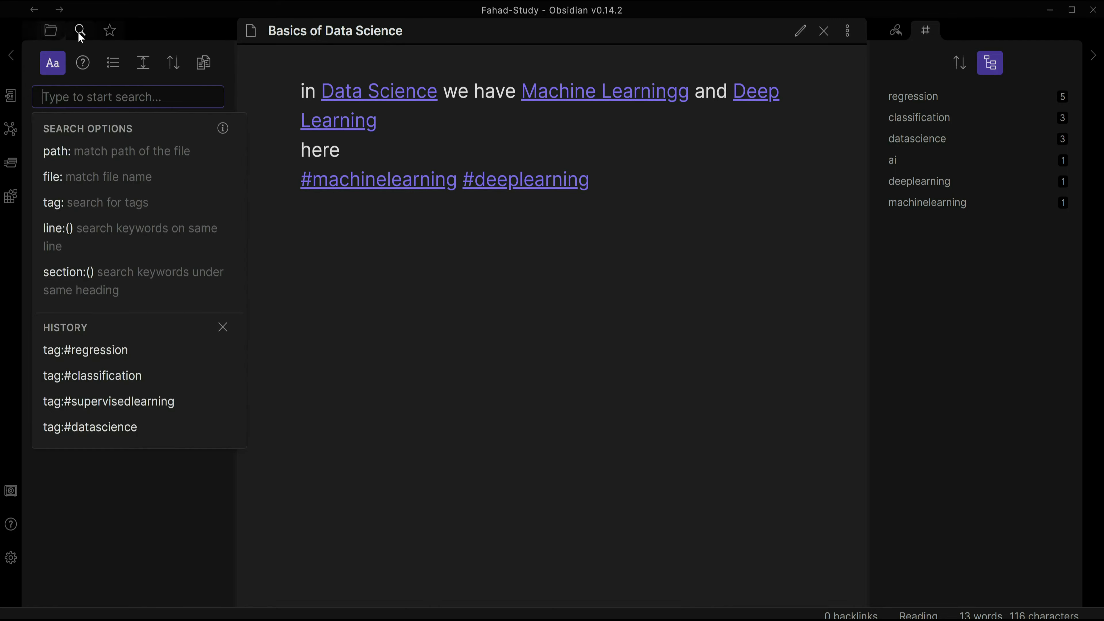
{"action": "left_click", "coordinate": [59, 36]}
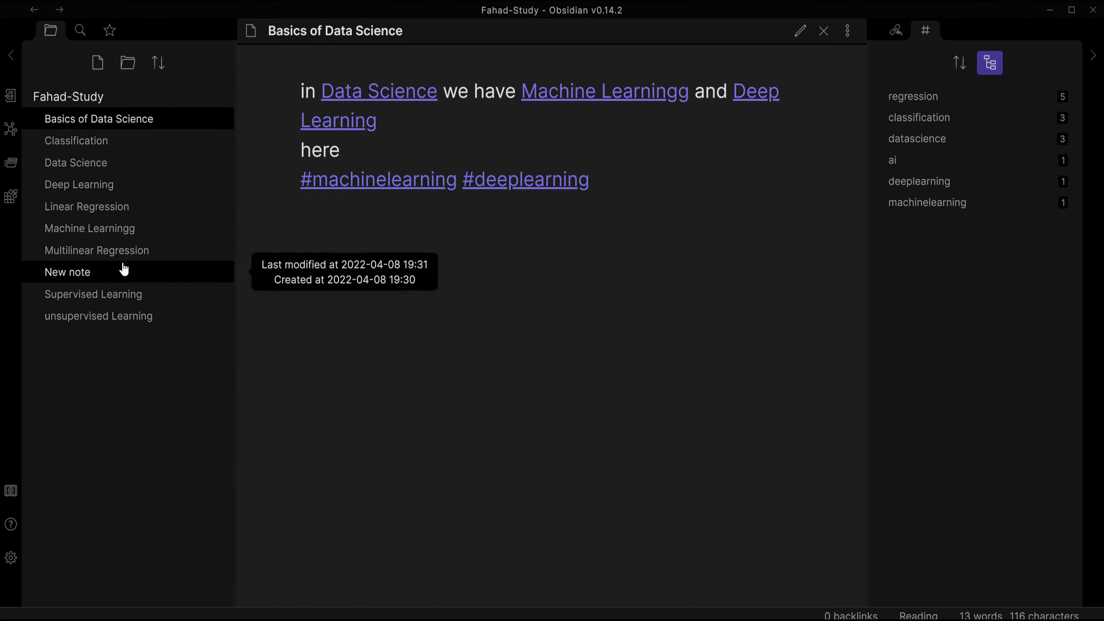
{"action": "key", "text": "ctrl+o"}
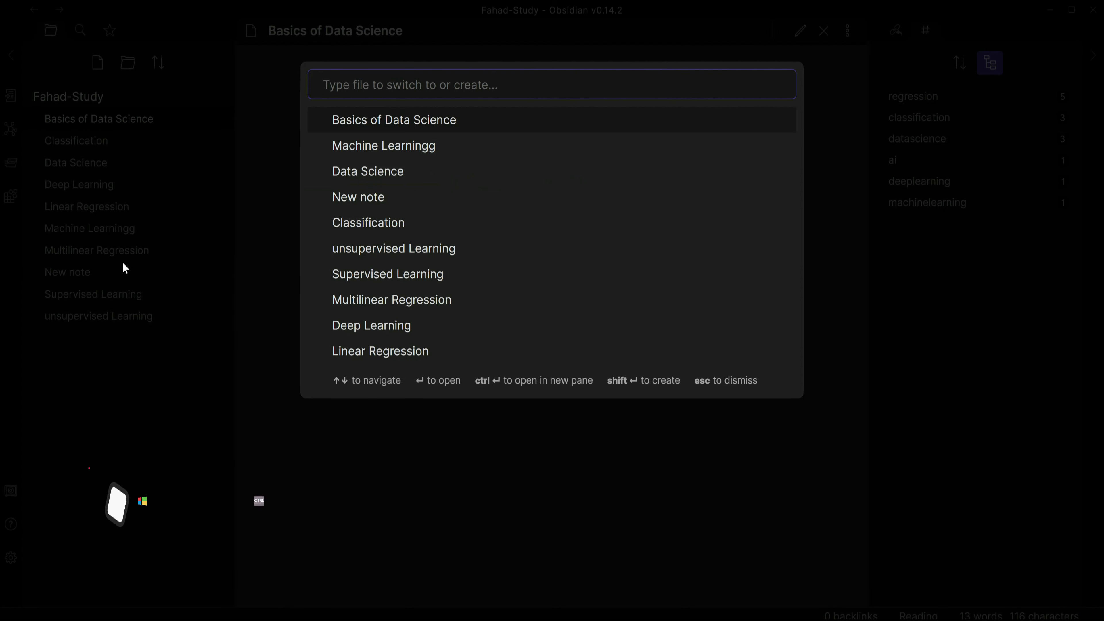
{"action": "type", "text": "su"}
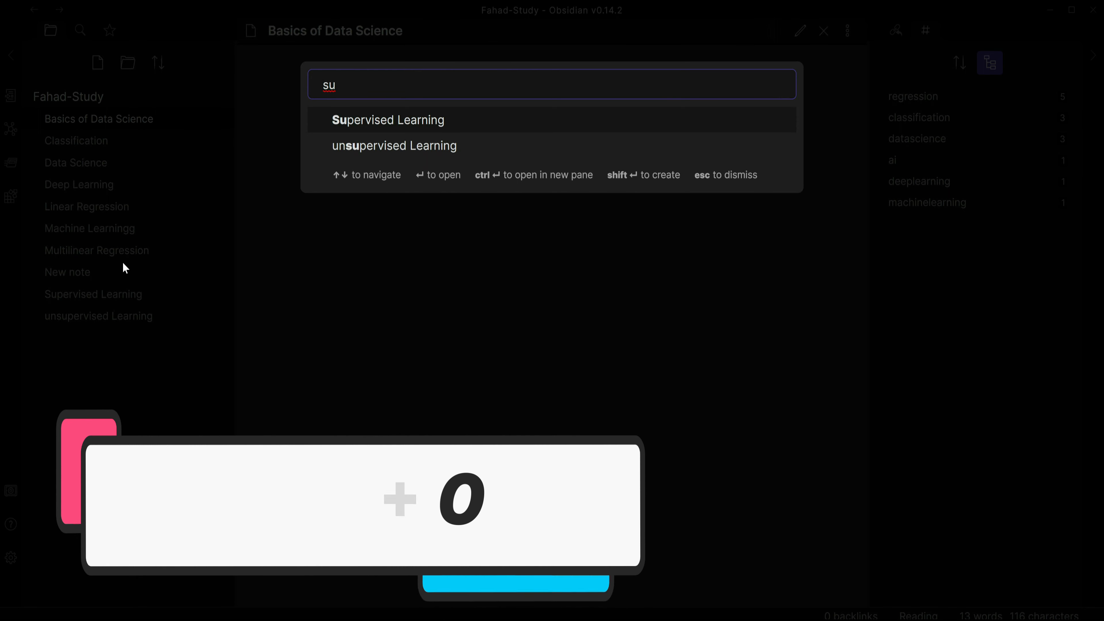
{"action": "key", "text": "Return"}
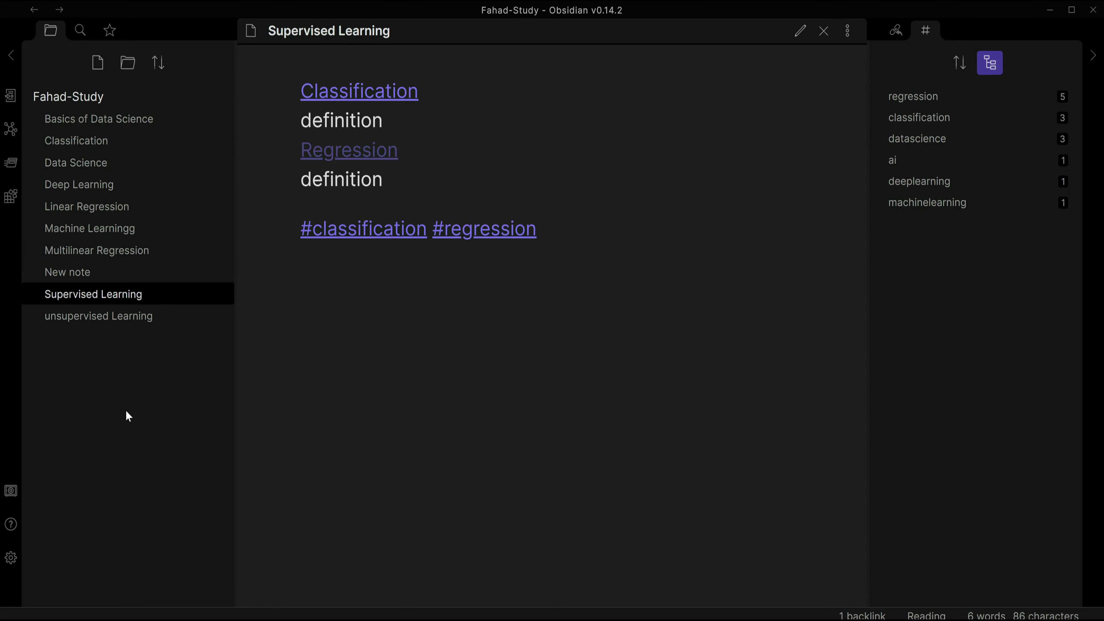
- Search the contents of all notes for "class" and return to the file list
{"action": "key", "text": "ctrl+shift+f"}
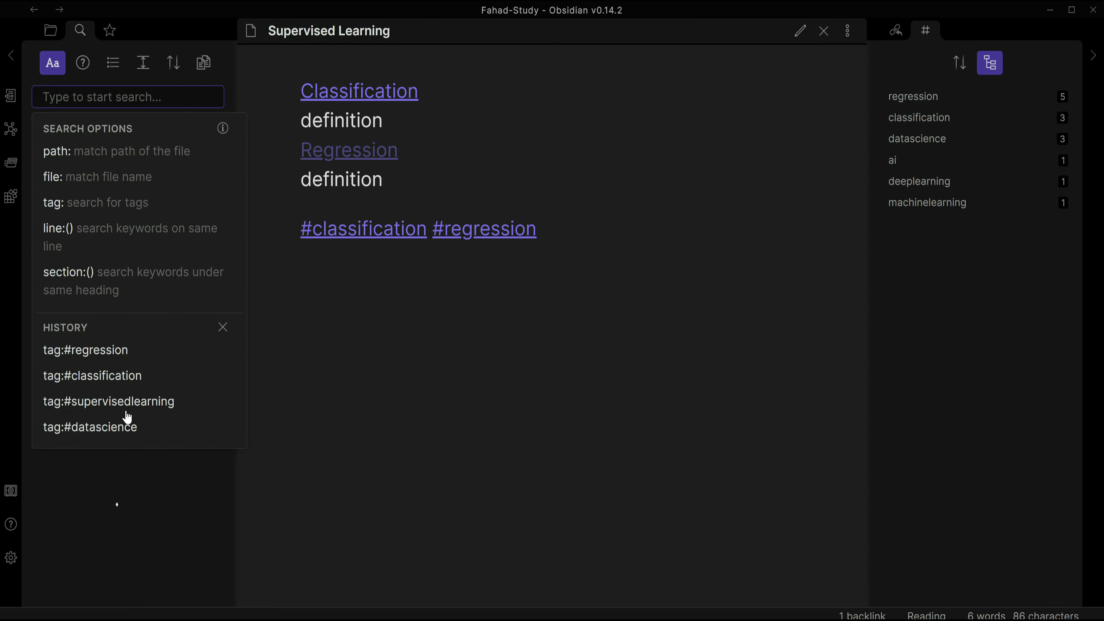
{"action": "type", "text": "clas"}
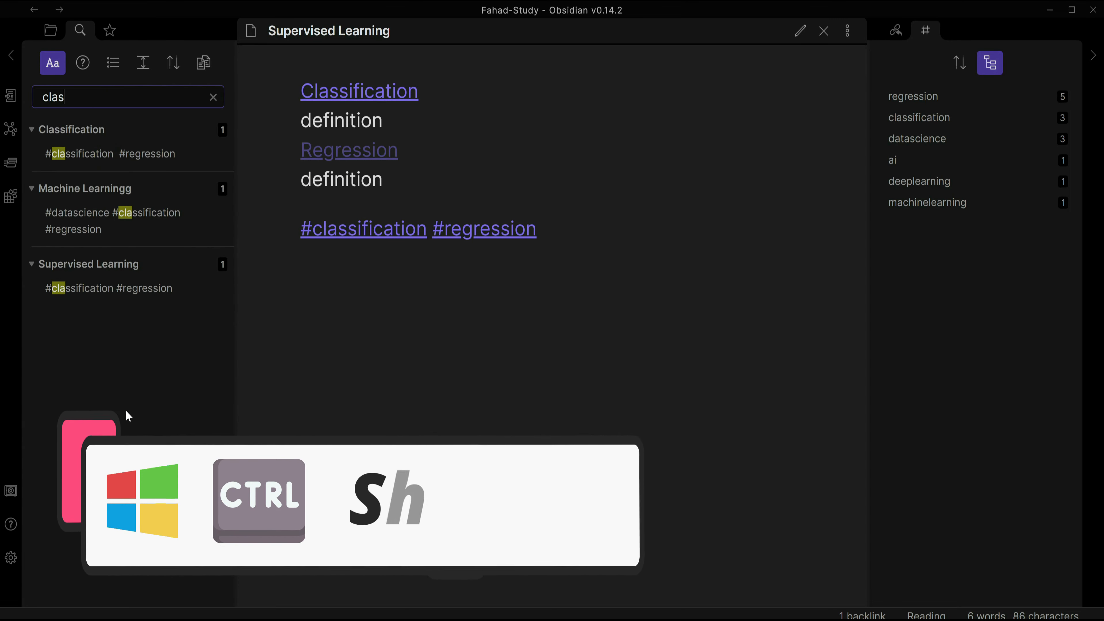
{"action": "type", "text": "s"}
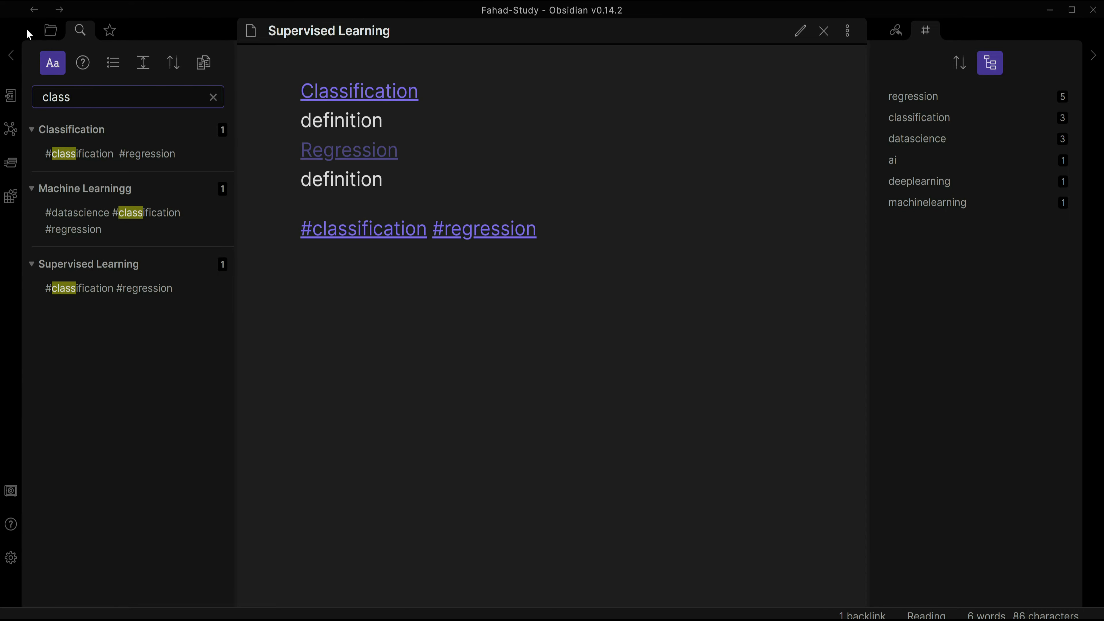
{"action": "left_click", "coordinate": [50, 29]}
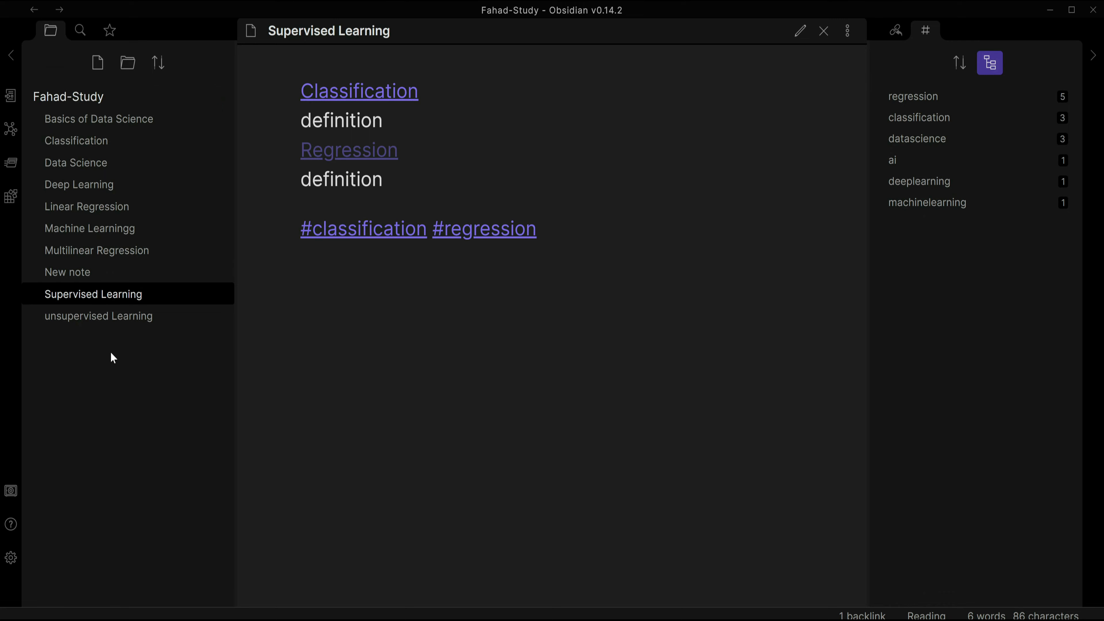
{"action": "key", "text": "ctrl+shift+f"}
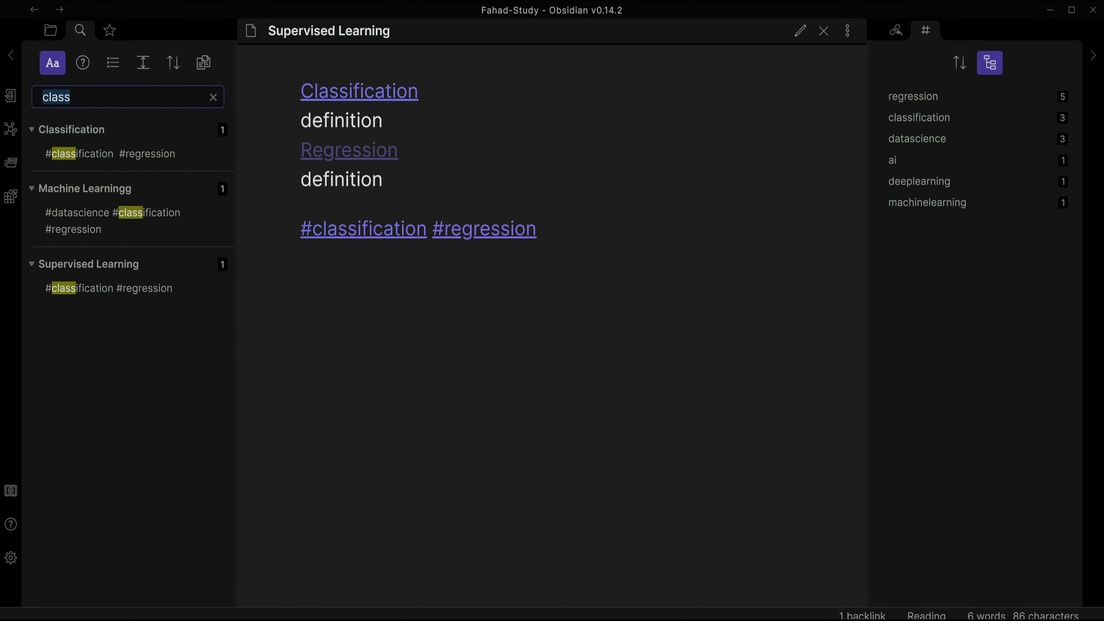
{"action": "left_click", "coordinate": [46, 30]}
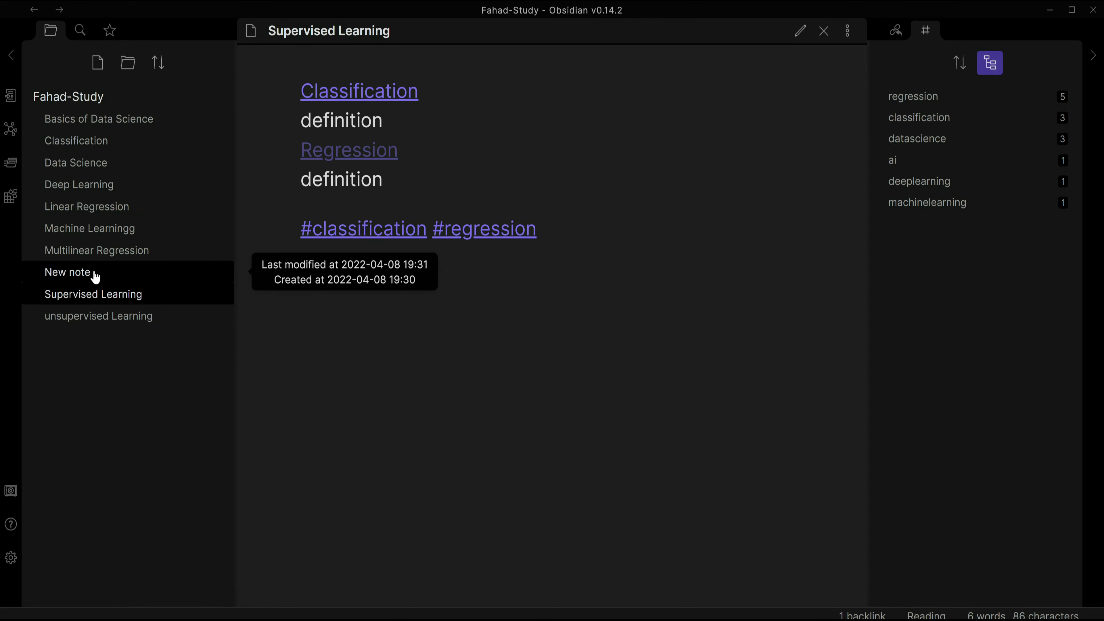
{"action": "key", "text": "ctrl+o"}
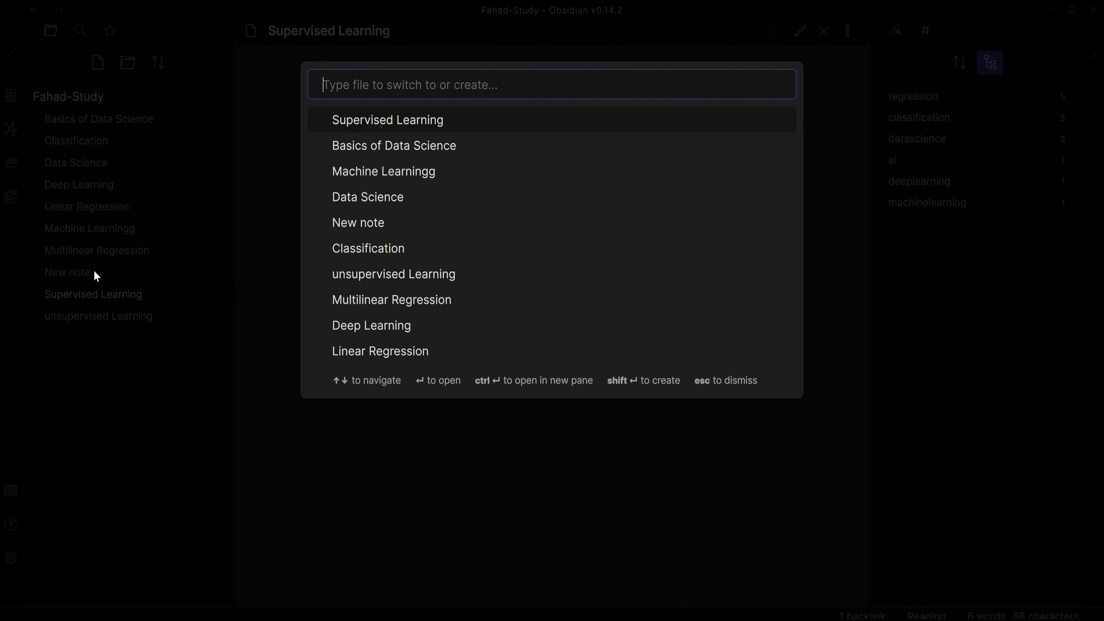
{"action": "key", "text": "Escape"}
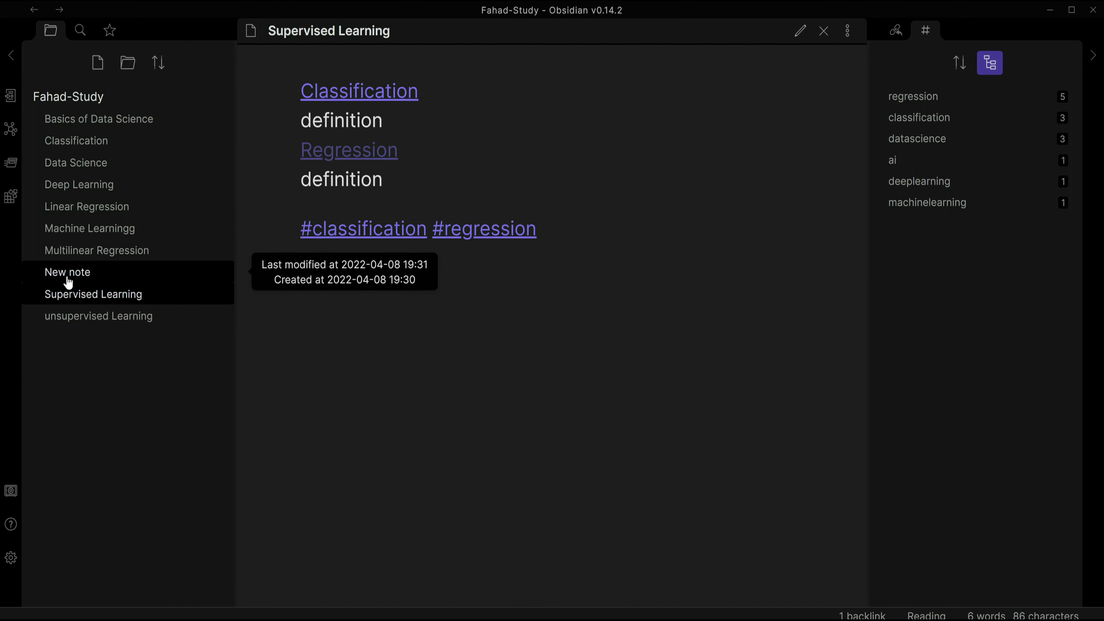
{"action": "key", "text": "ctrl+o"}
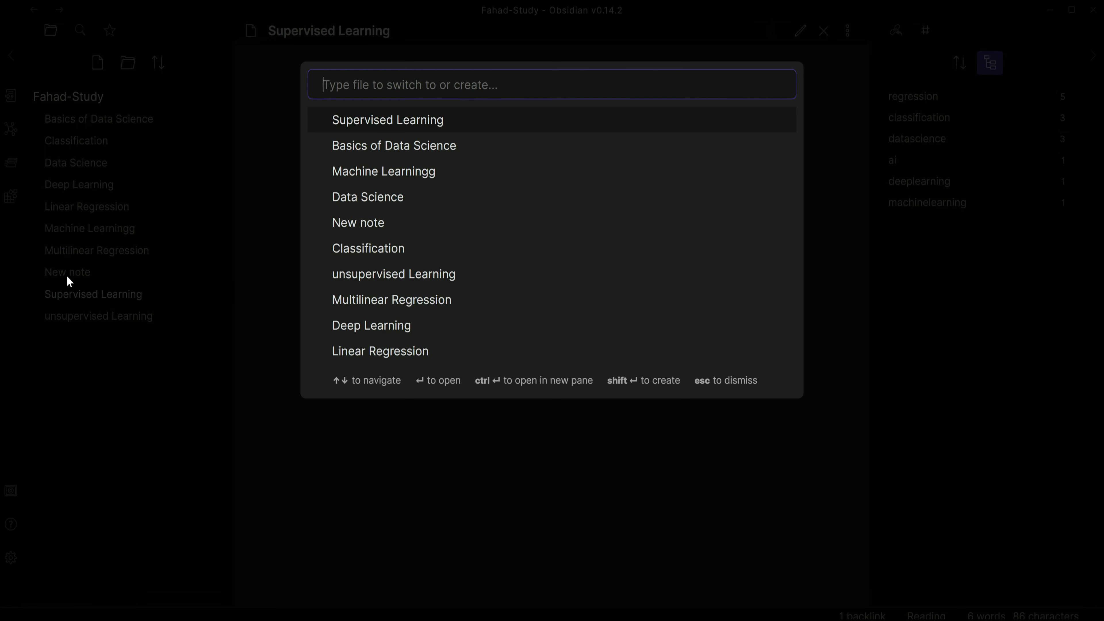
{"action": "key", "text": "Escape"}
{"action": "mouse_move", "coordinate": [68, 282]}
{"action": "key", "text": "ctrl+shift+f"}
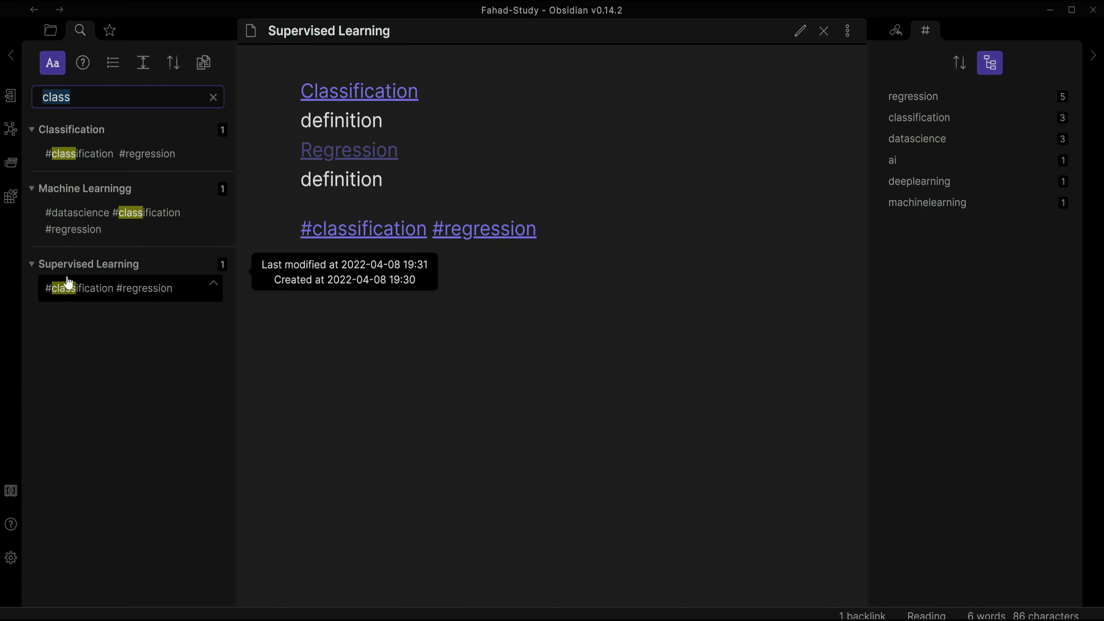
{"action": "left_click", "coordinate": [61, 34]}
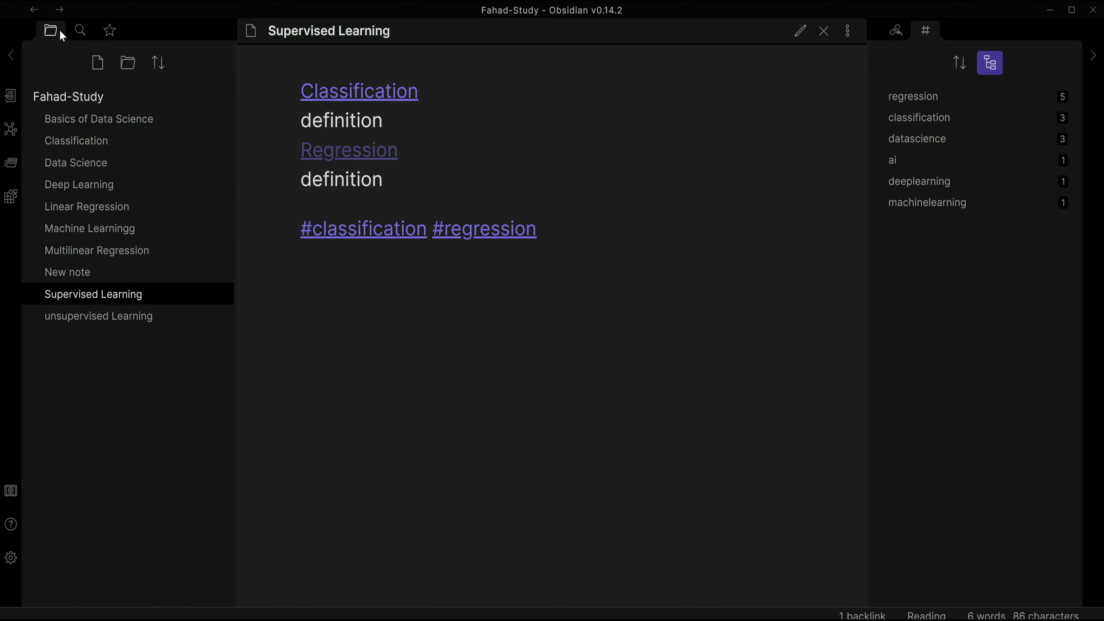
- Open the Classification, Data Science and Deep Learning notes one after another
{"action": "left_click", "coordinate": [69, 142]}
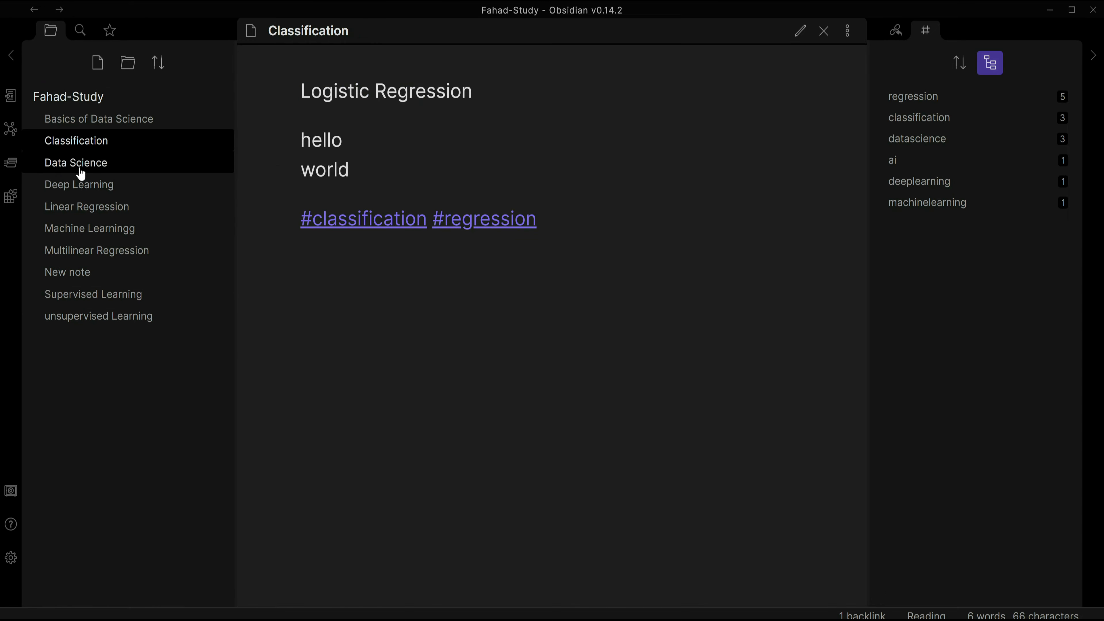
{"action": "left_click", "coordinate": [78, 163]}
{"action": "left_click", "coordinate": [86, 187]}
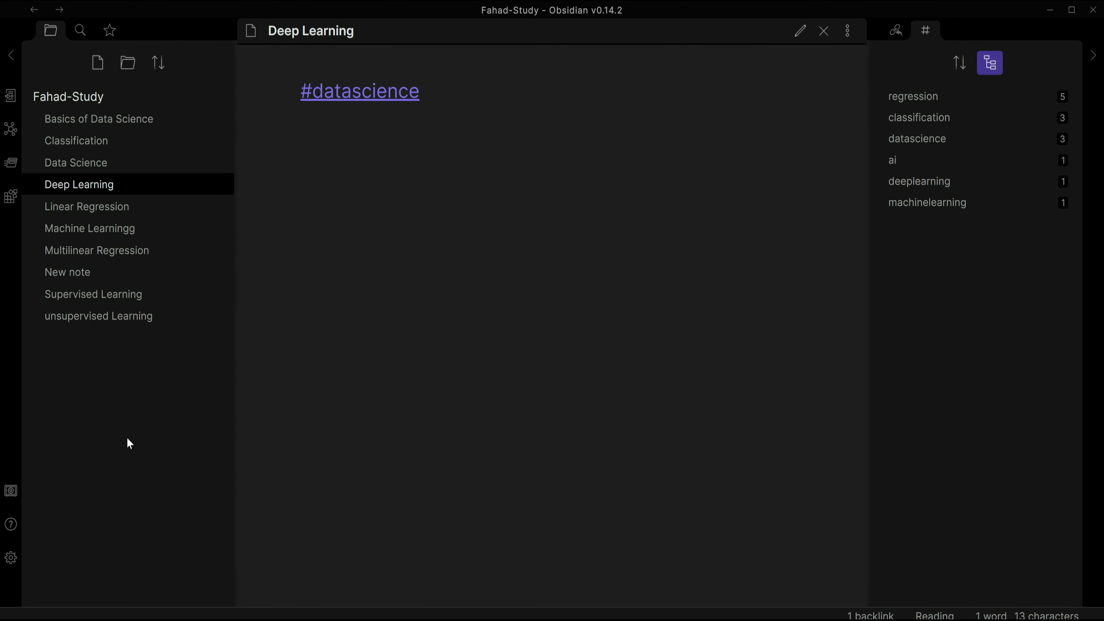
- Navigate back through the note history to Classification and forward again to Deep Learning, twice
{"action": "key", "text": "ctrl+alt+Left"}
{"action": "key", "text": "ctrl+alt+Left"}
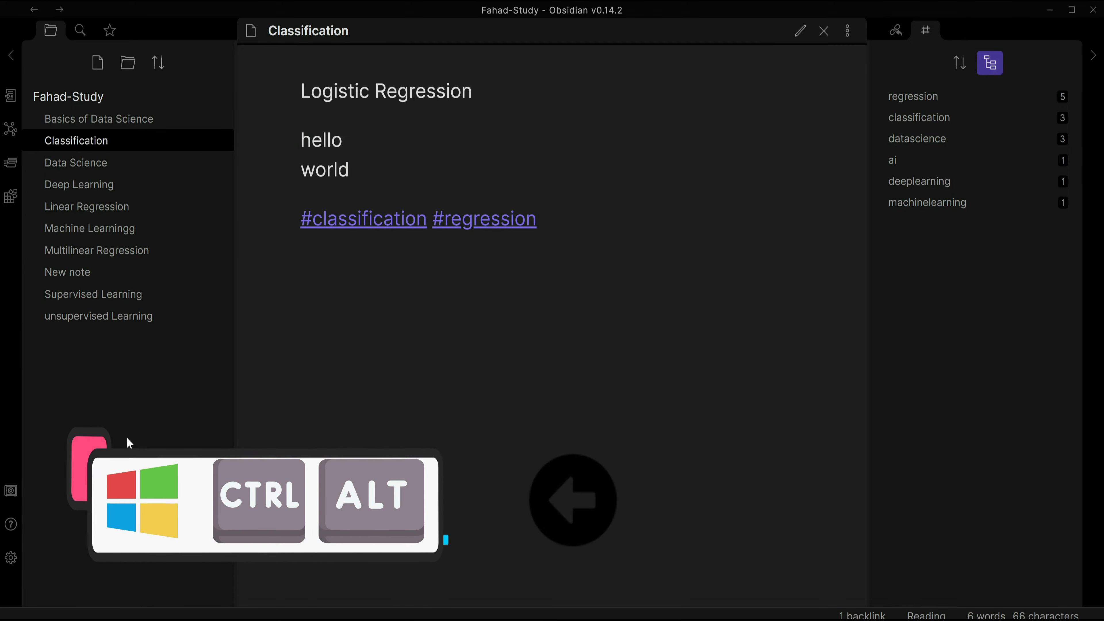
{"action": "key", "text": "ctrl+alt+Right"}
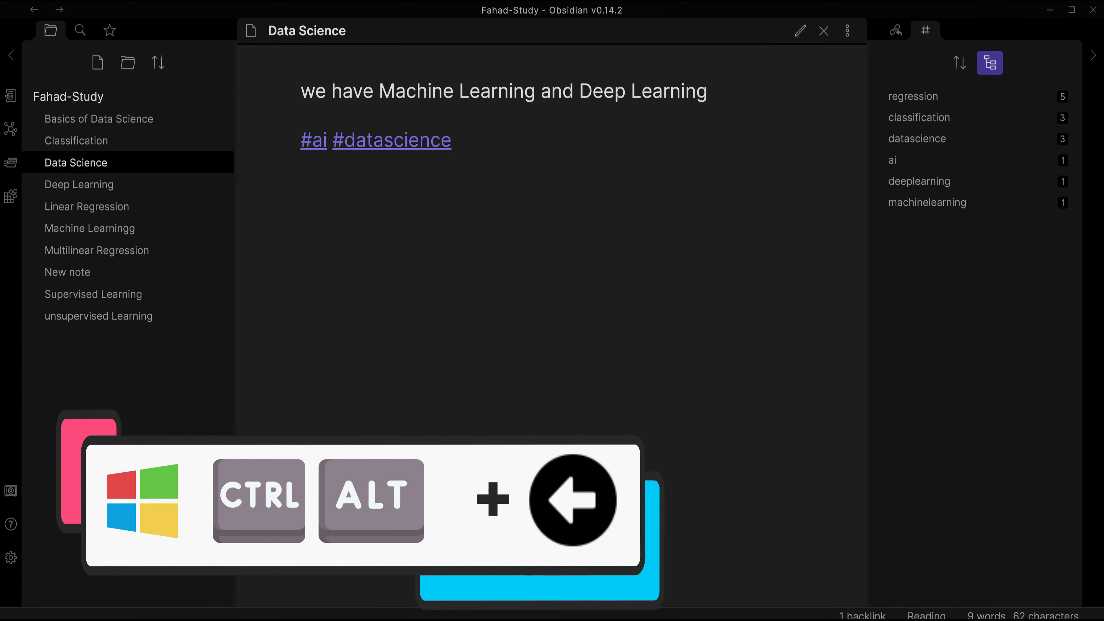
{"action": "key", "text": "ctrl+alt+Right"}
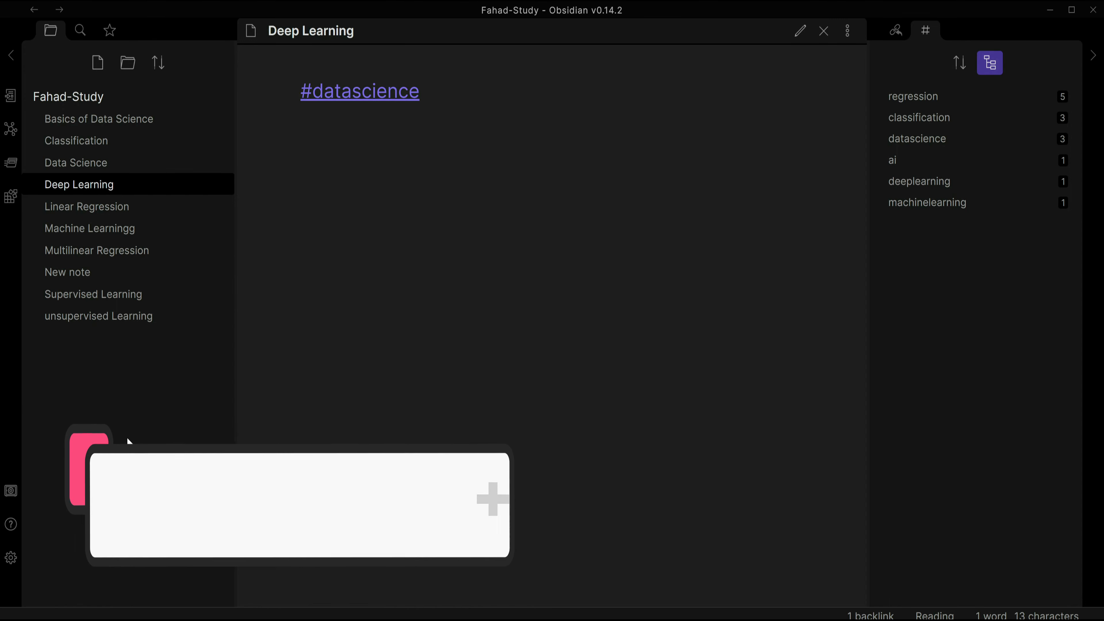
{"action": "key", "text": "ctrl+alt+Left"}
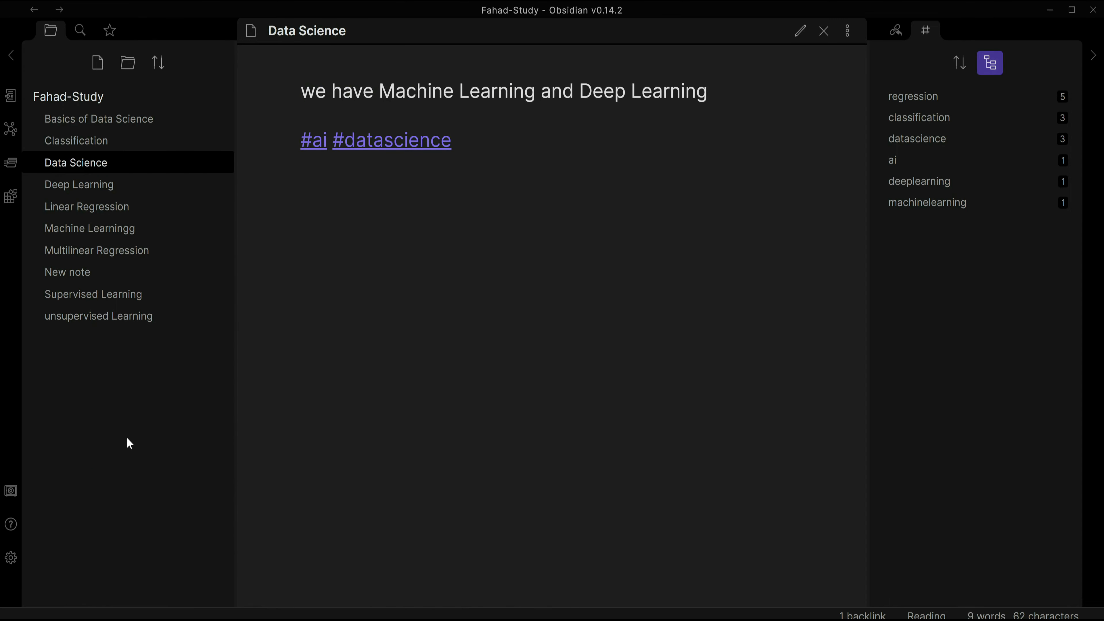
{"action": "key", "text": "ctrl+alt+Left"}
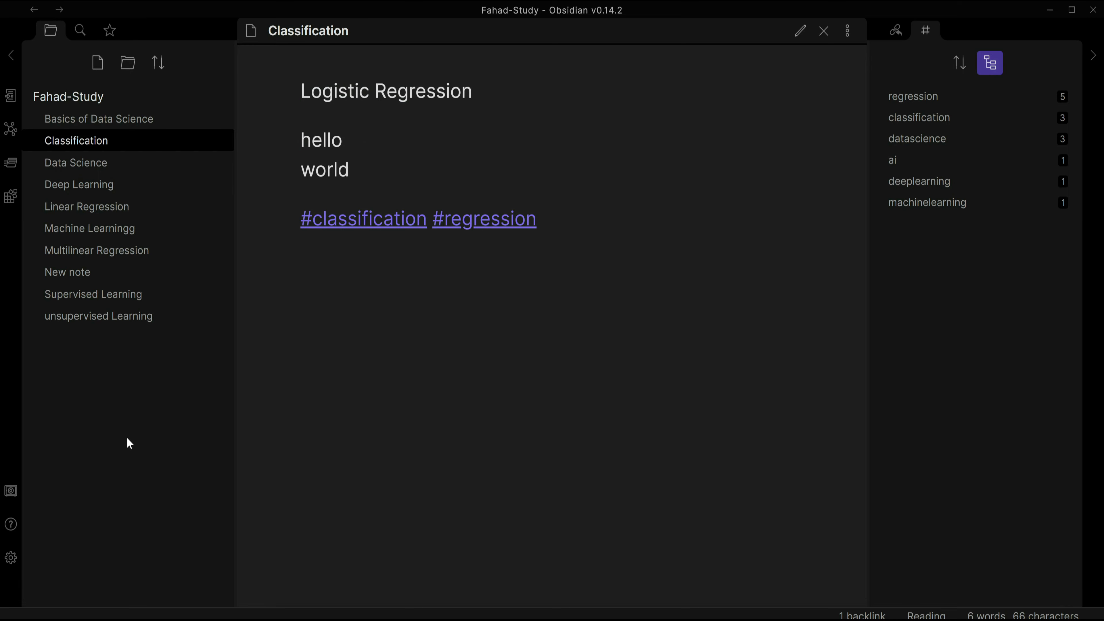
{"action": "key", "text": "ctrl+alt+Right"}
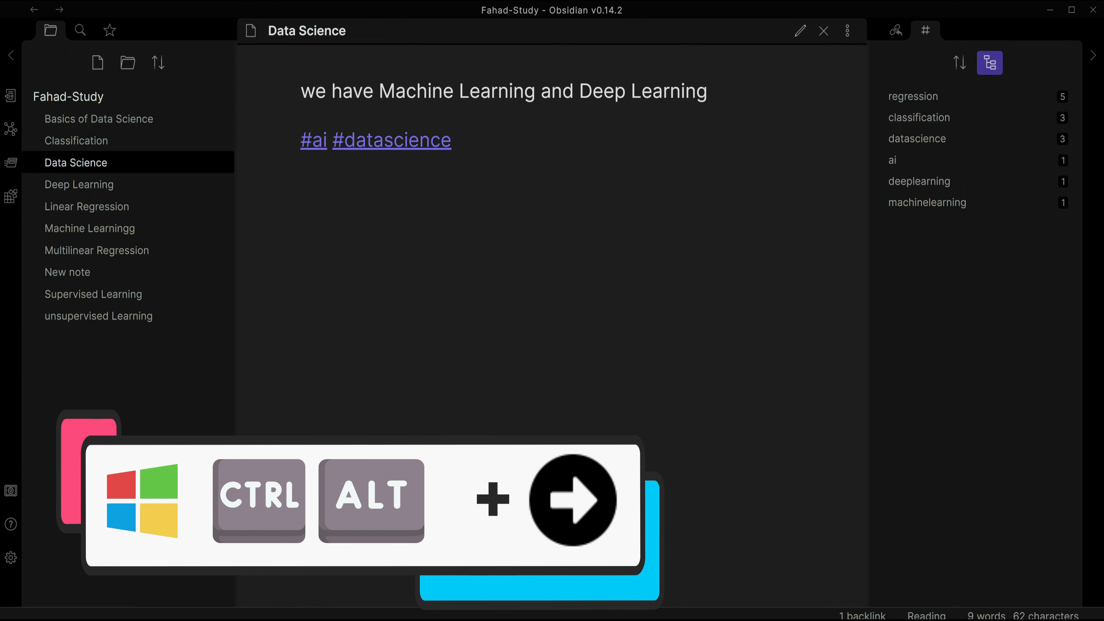
{"action": "key", "text": "ctrl+alt+Right"}
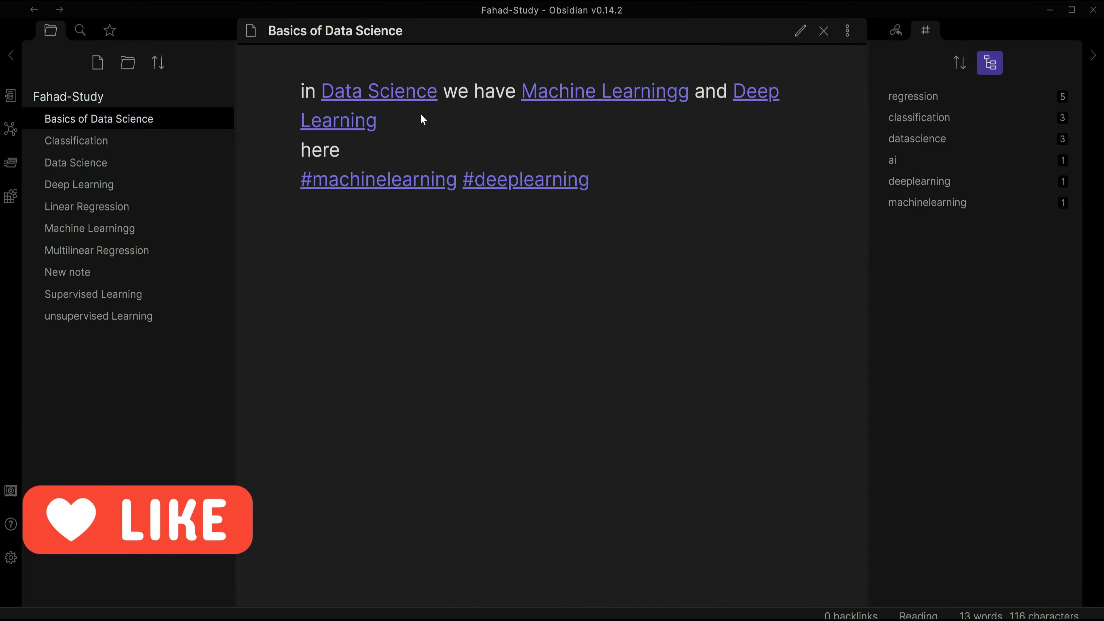
- Switch Basics of Data Science to editing mode, follow its Machine Learningg link, and return to Basics of Data Science
{"action": "left_click", "coordinate": [800, 32]}
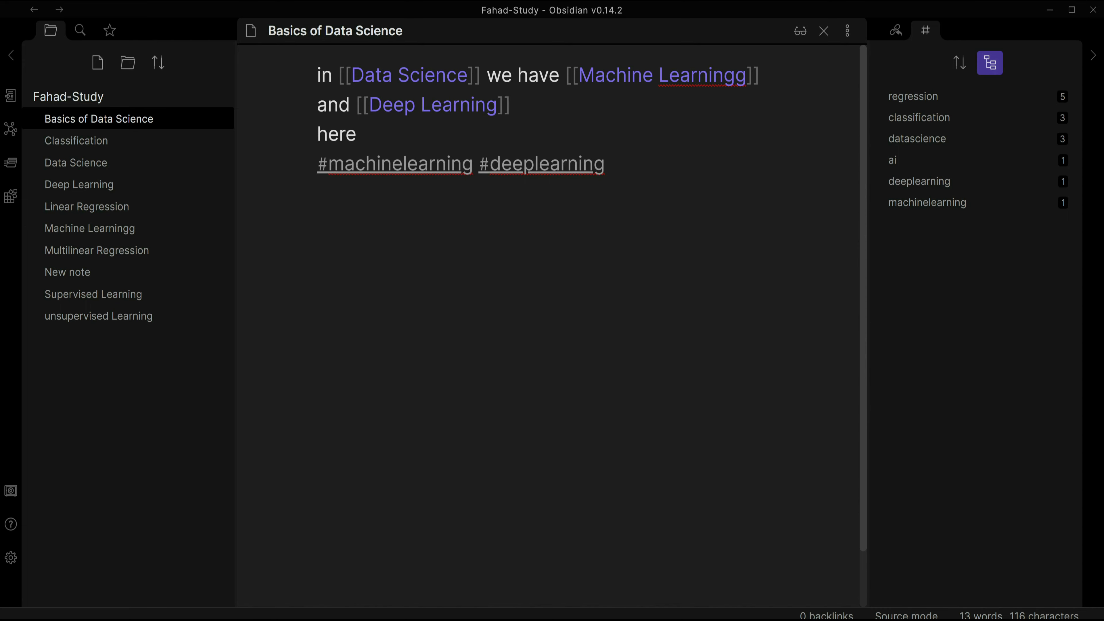
{"action": "left_click", "coordinate": [633, 75], "text": "ctrl"}
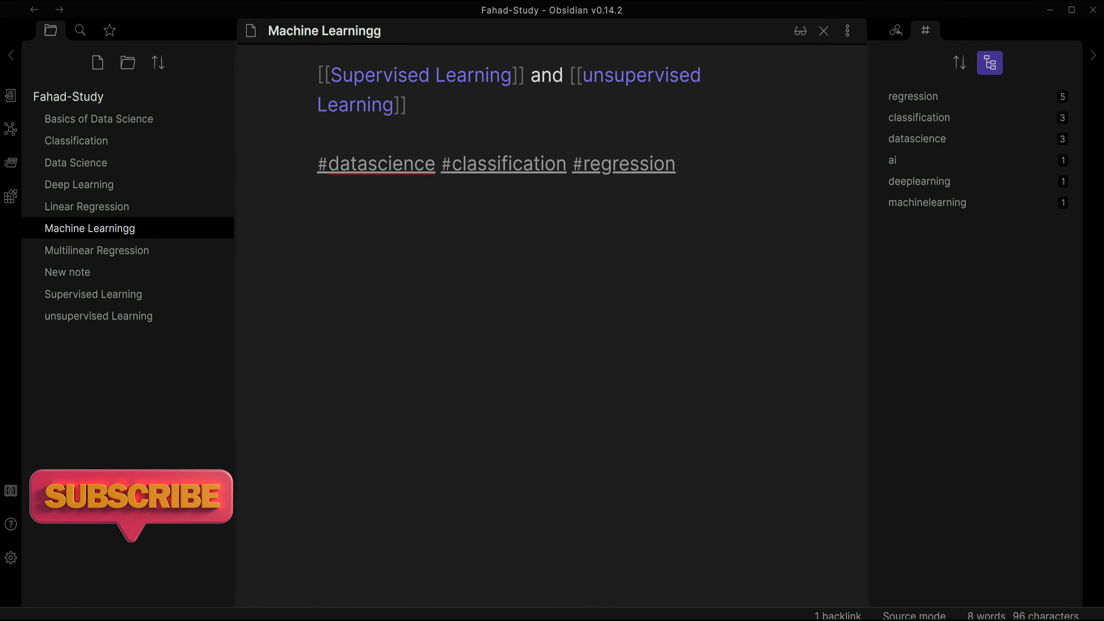
{"action": "left_click", "coordinate": [823, 32]}
{"action": "left_click", "coordinate": [146, 130]}
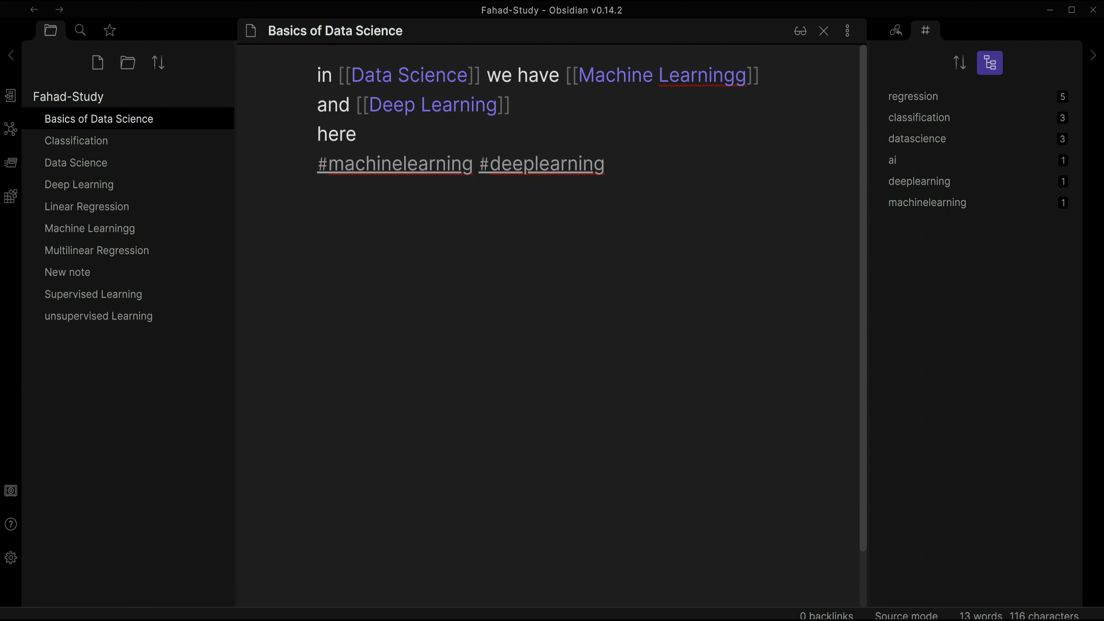
{"action": "key", "text": "BackSpace"}
{"action": "type", "text": "s"}
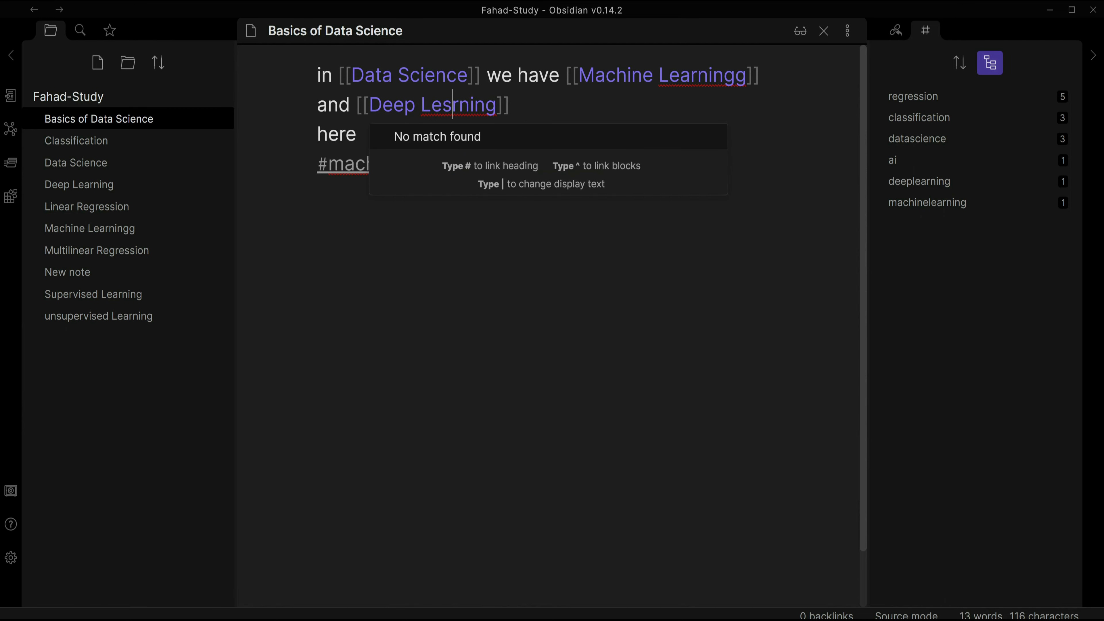
{"action": "key", "text": "BackSpace"}
{"action": "type", "text": "a"}
{"action": "left_click", "coordinate": [318, 252]}
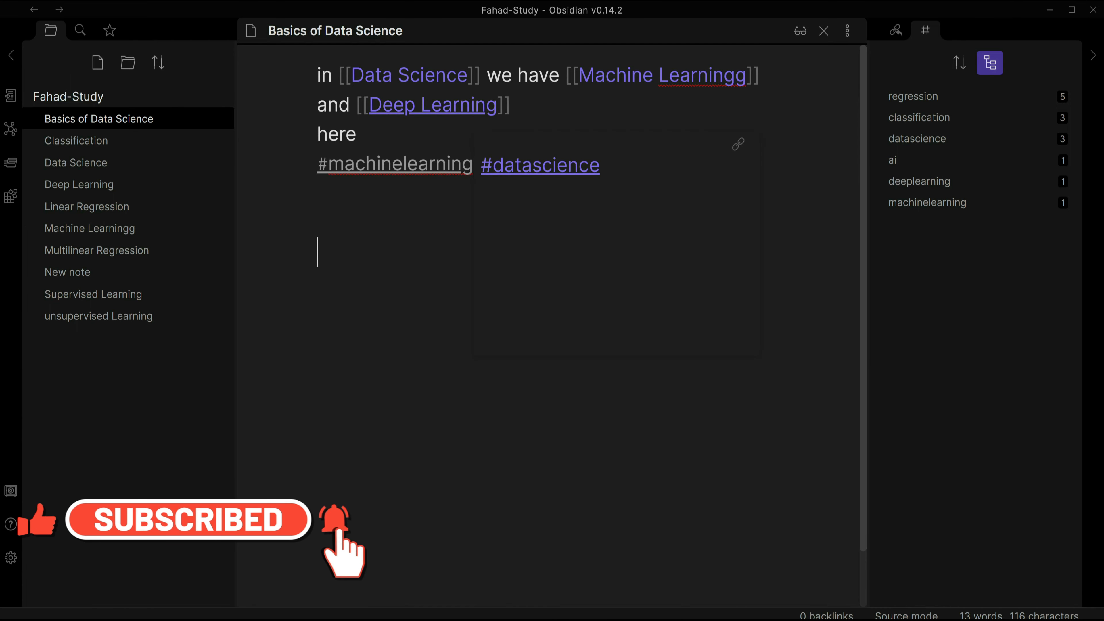
- Follow the Deep Learning link in the Basics of Data Science note
{"action": "left_click", "coordinate": [407, 108], "text": "ctrl"}
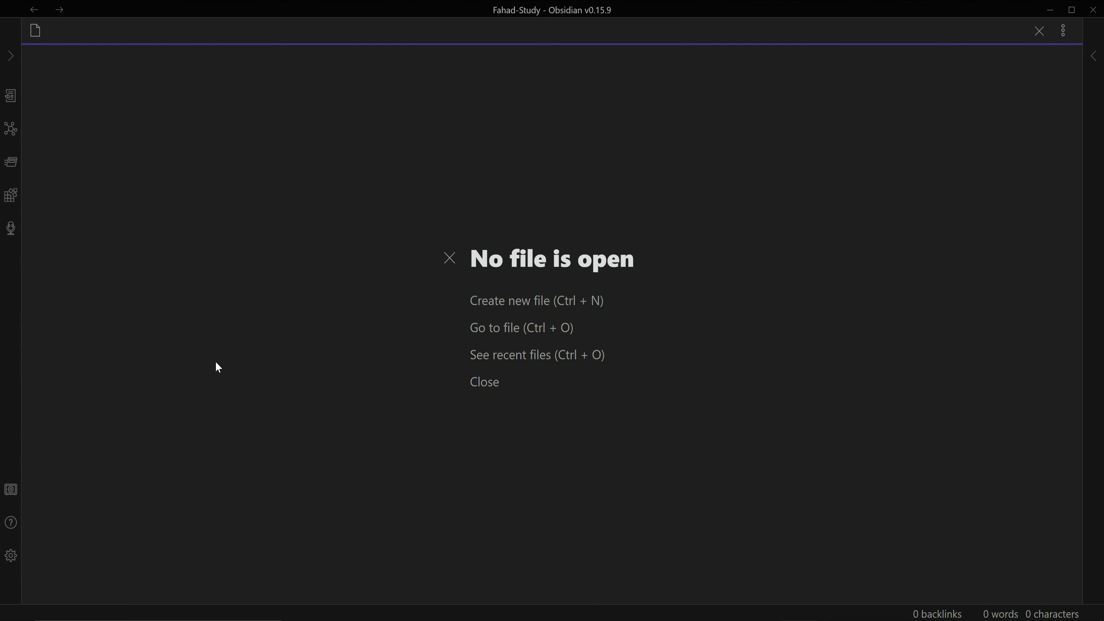
- Expand both sidebars and open the Python Learning, Home Task and Daily tasks notes one after another
{"action": "left_click", "coordinate": [8, 66]}
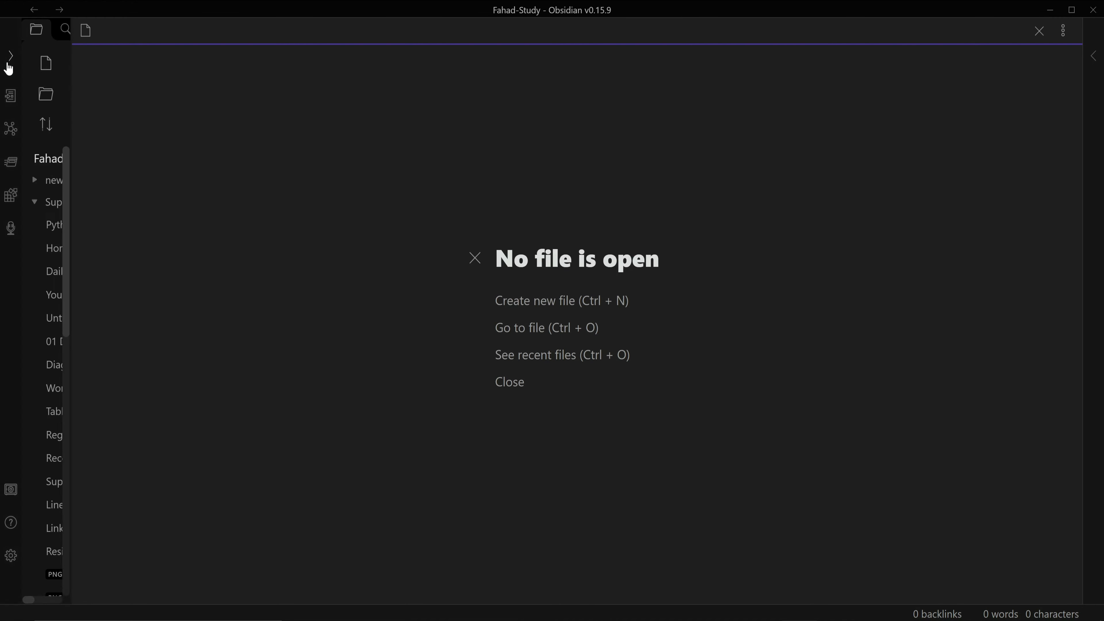
{"action": "left_click", "coordinate": [1085, 62]}
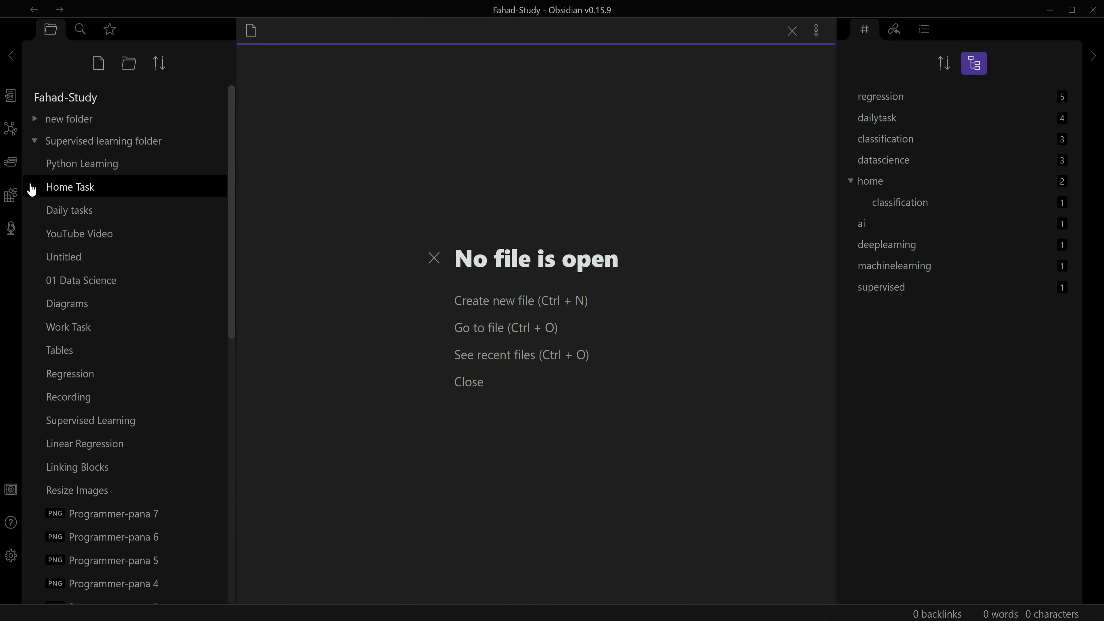
{"action": "left_click", "coordinate": [100, 170]}
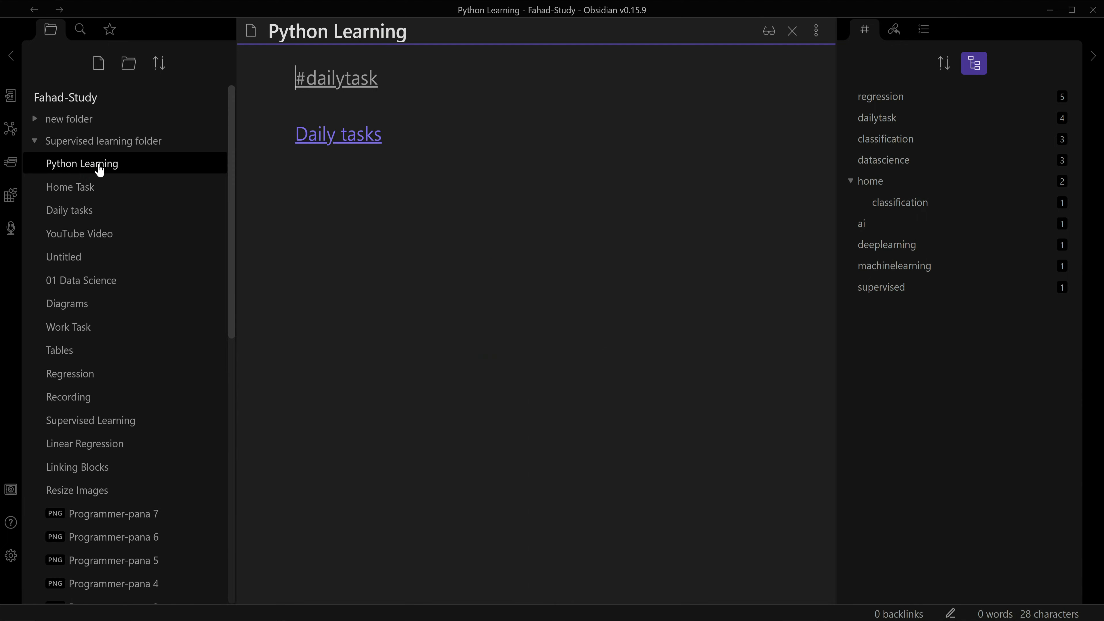
{"action": "left_click", "coordinate": [90, 188]}
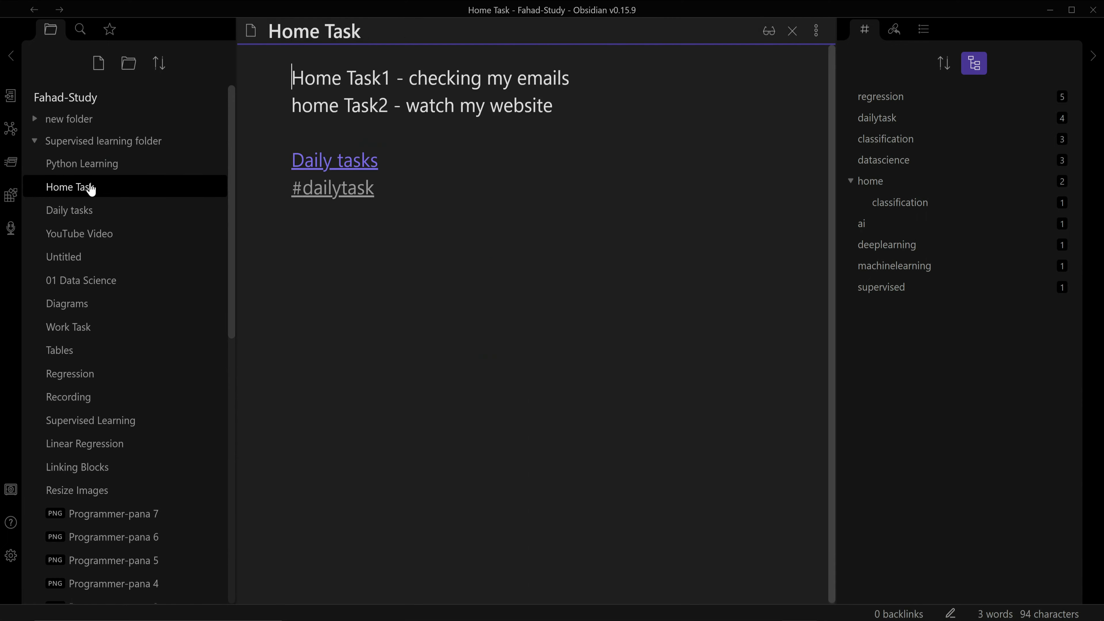
{"action": "left_click", "coordinate": [101, 212]}
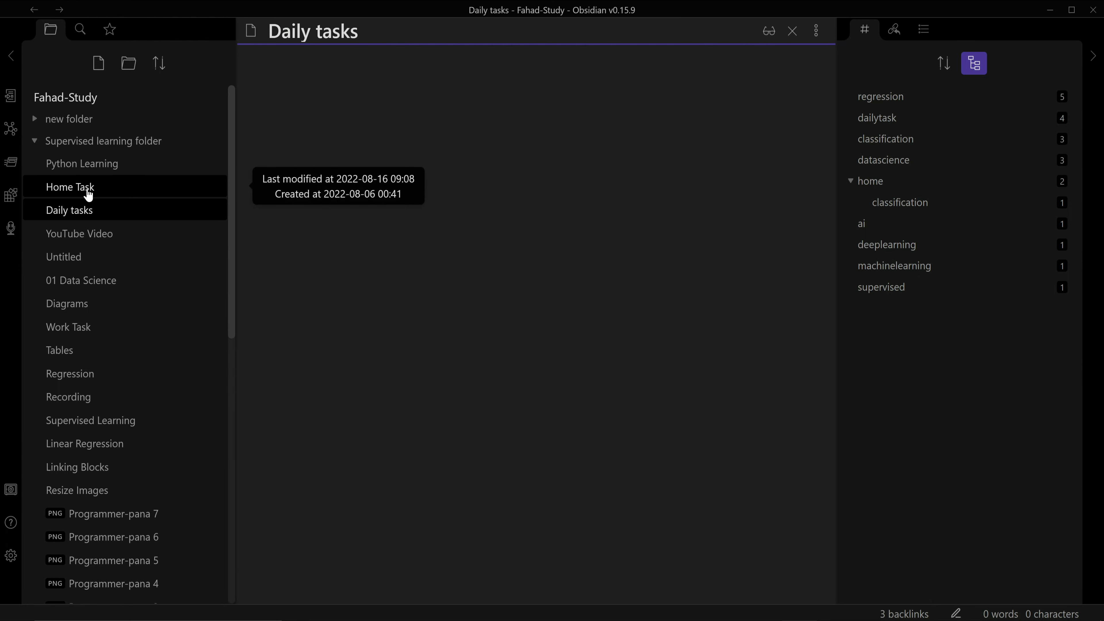
- Navigate back through the note history to Python Learning and forward again to Daily tasks
{"action": "left_click", "coordinate": [35, 10]}
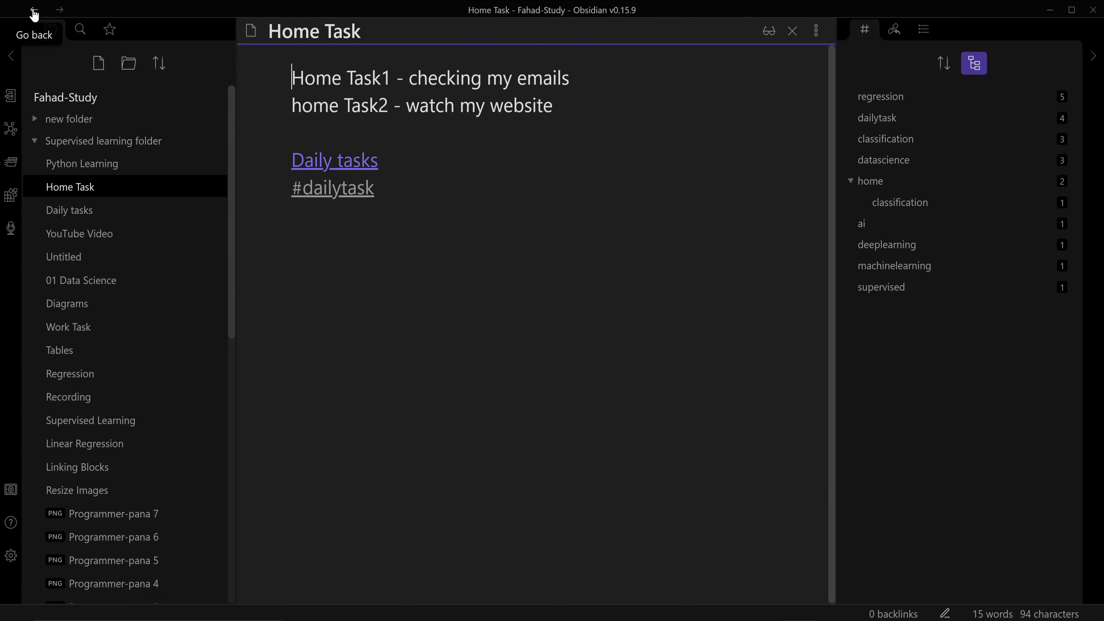
{"action": "left_click", "coordinate": [34, 11]}
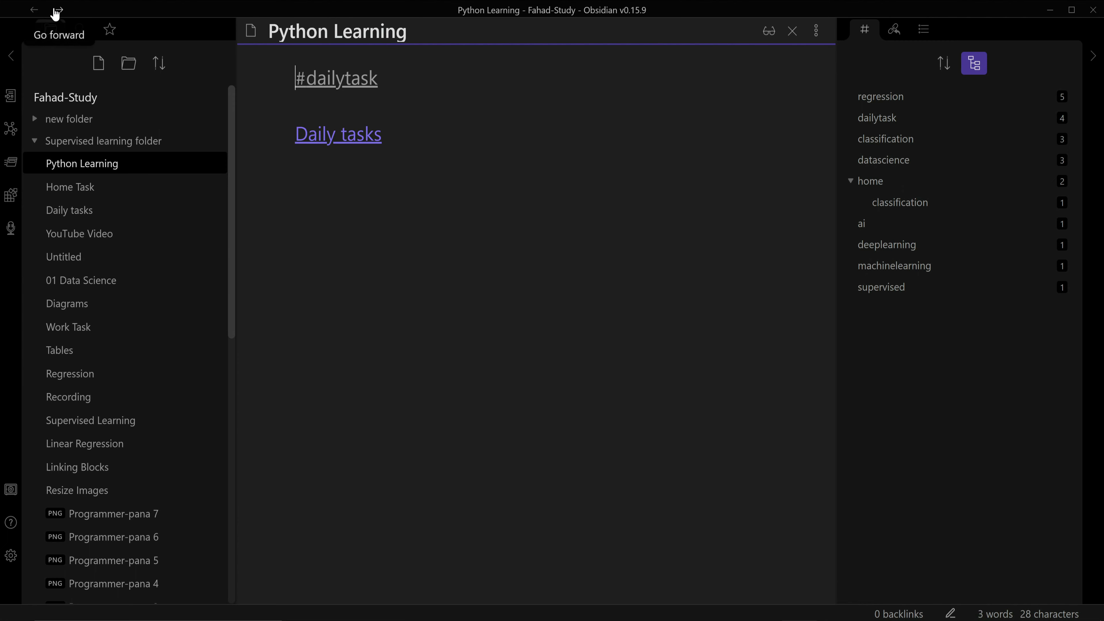
{"action": "left_click", "coordinate": [57, 10]}
{"action": "left_click", "coordinate": [57, 10]}
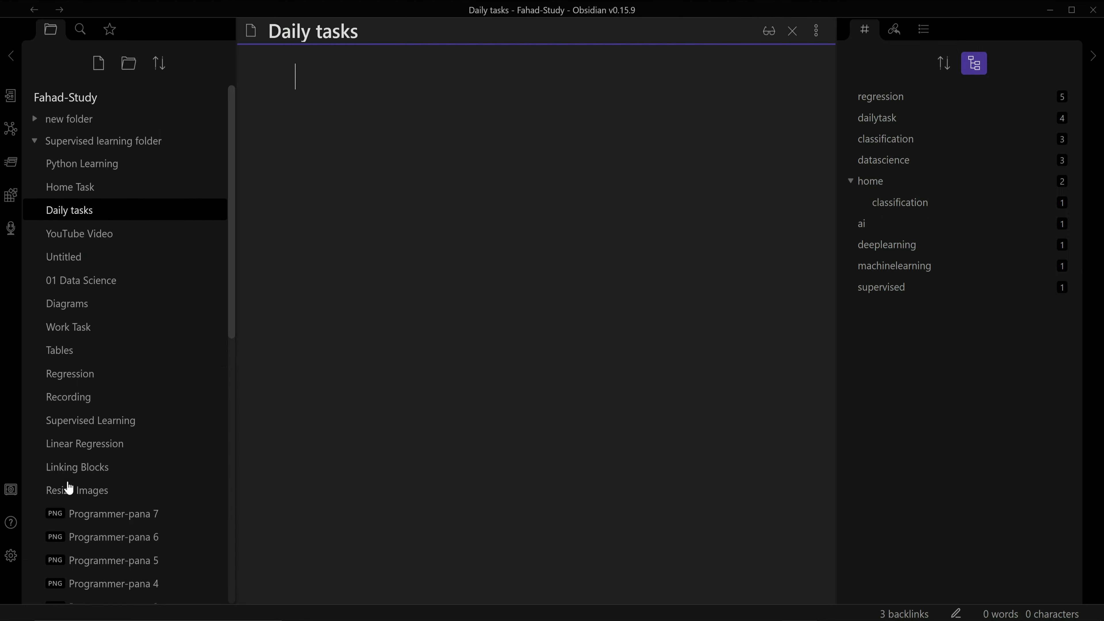
- Open the note search and switch the search term explanation on and off again
{"action": "left_click", "coordinate": [80, 30]}
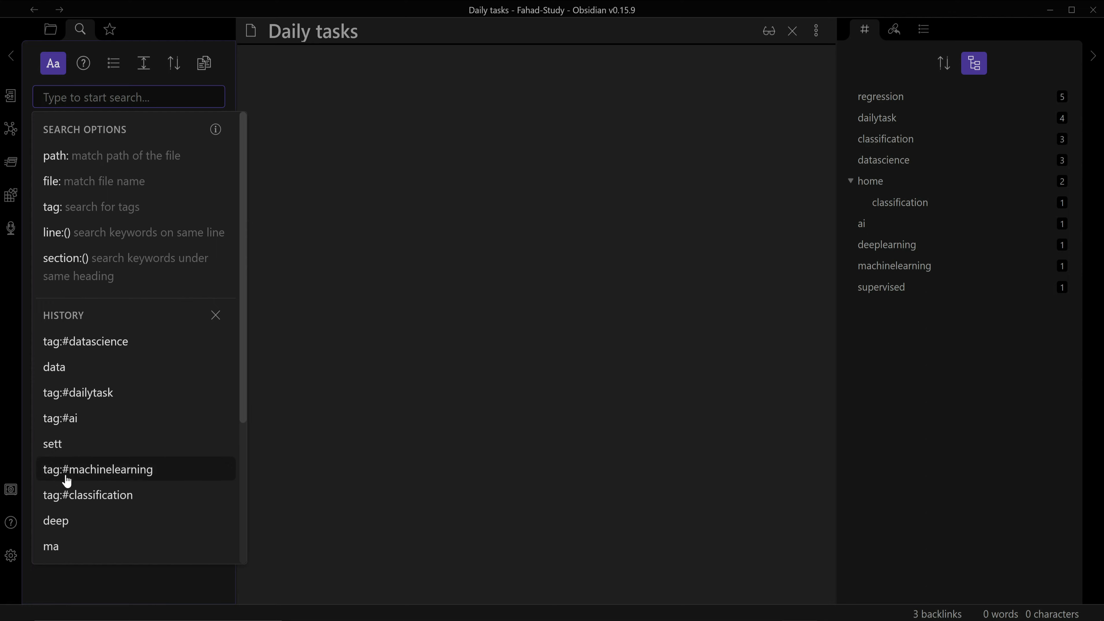
{"action": "left_click", "coordinate": [90, 70]}
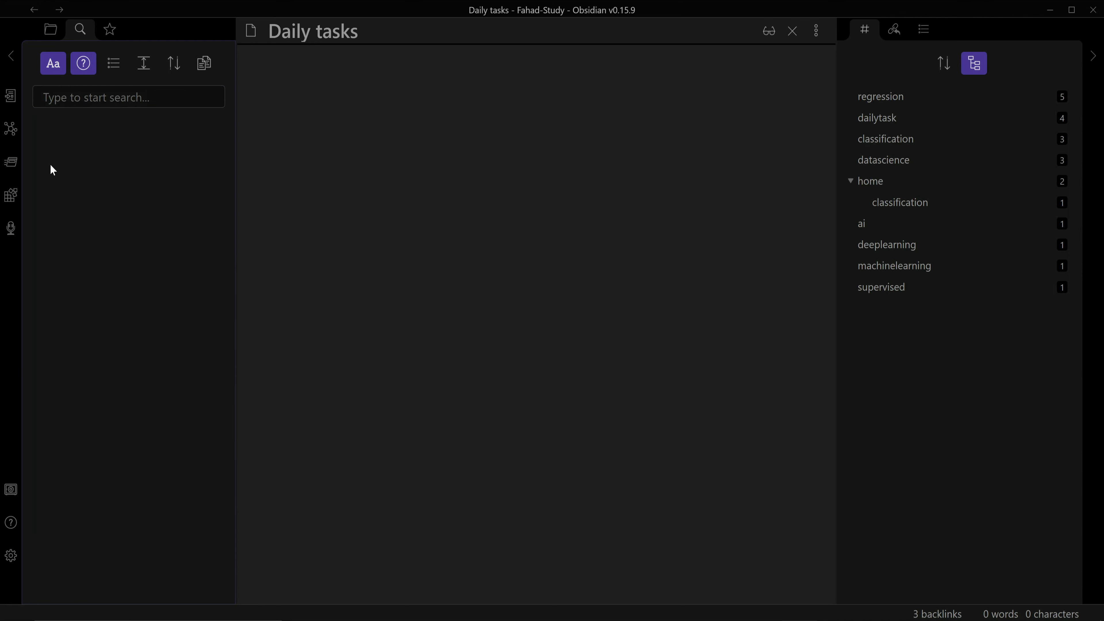
{"action": "left_click", "coordinate": [63, 99]}
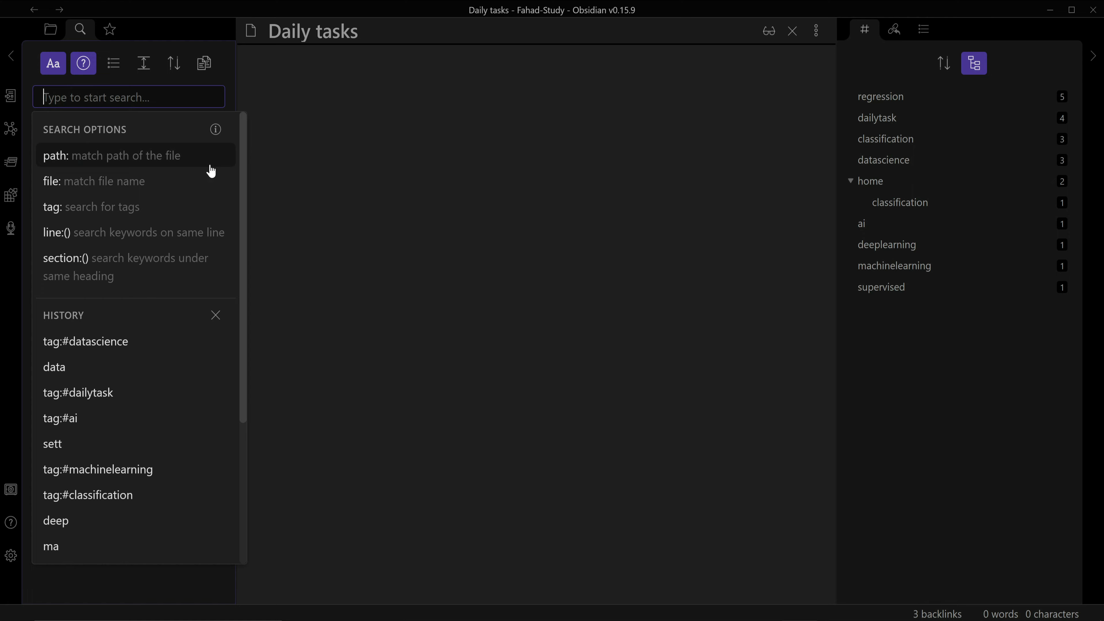
{"action": "left_click", "coordinate": [84, 65]}
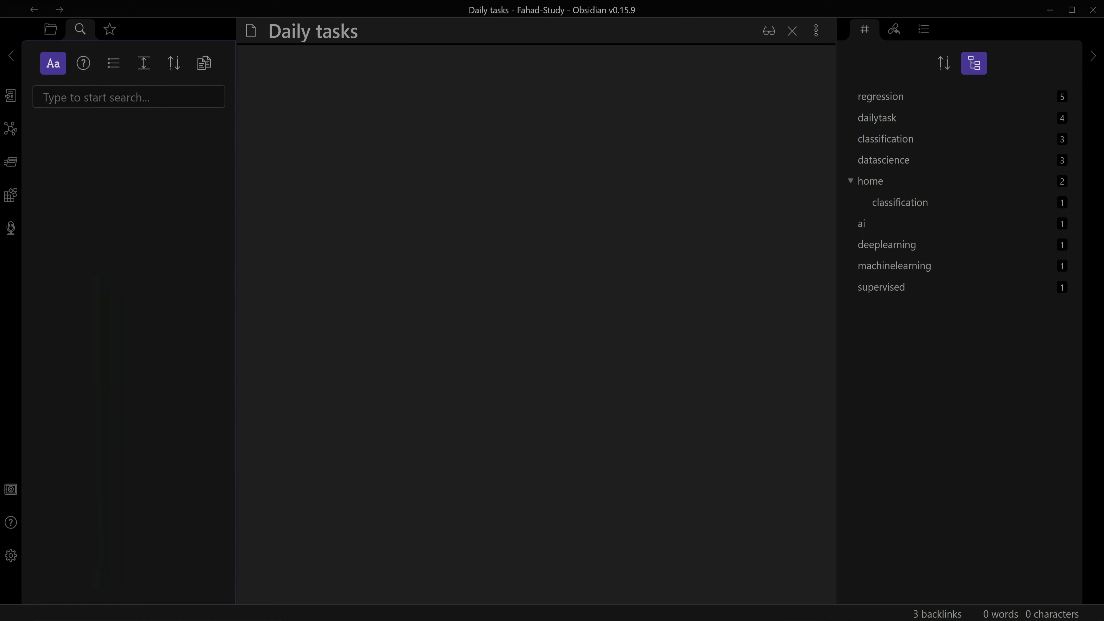
{"action": "left_click", "coordinate": [59, 73]}
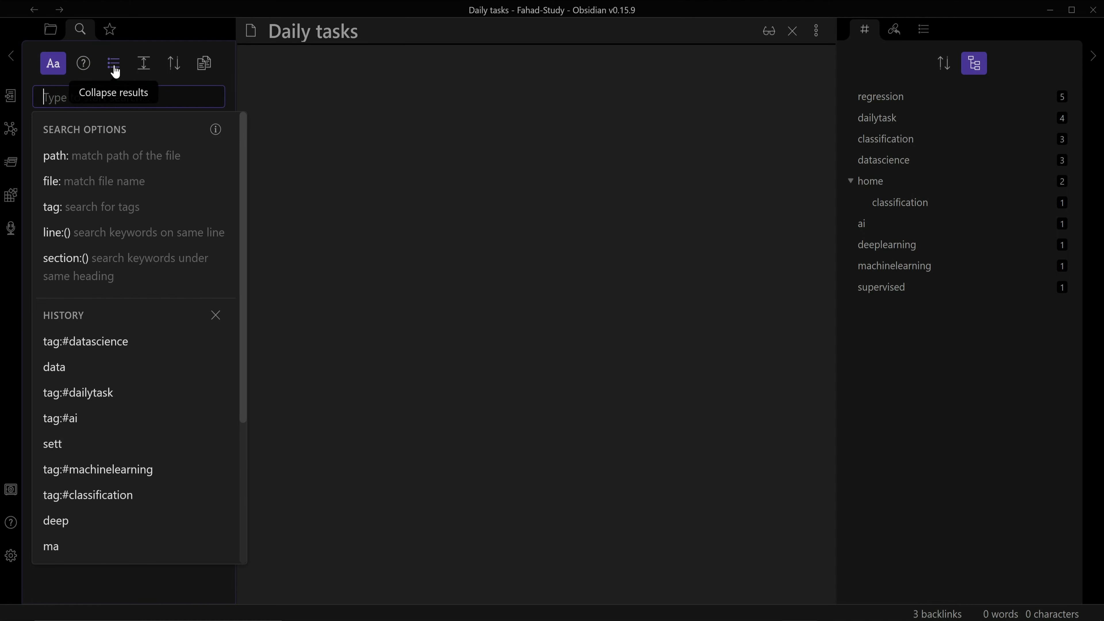
- Search the notes for tag:#datascience, collapse and re-expand the results, and clear the search
{"action": "left_click", "coordinate": [114, 66]}
{"action": "left_click", "coordinate": [115, 67]}
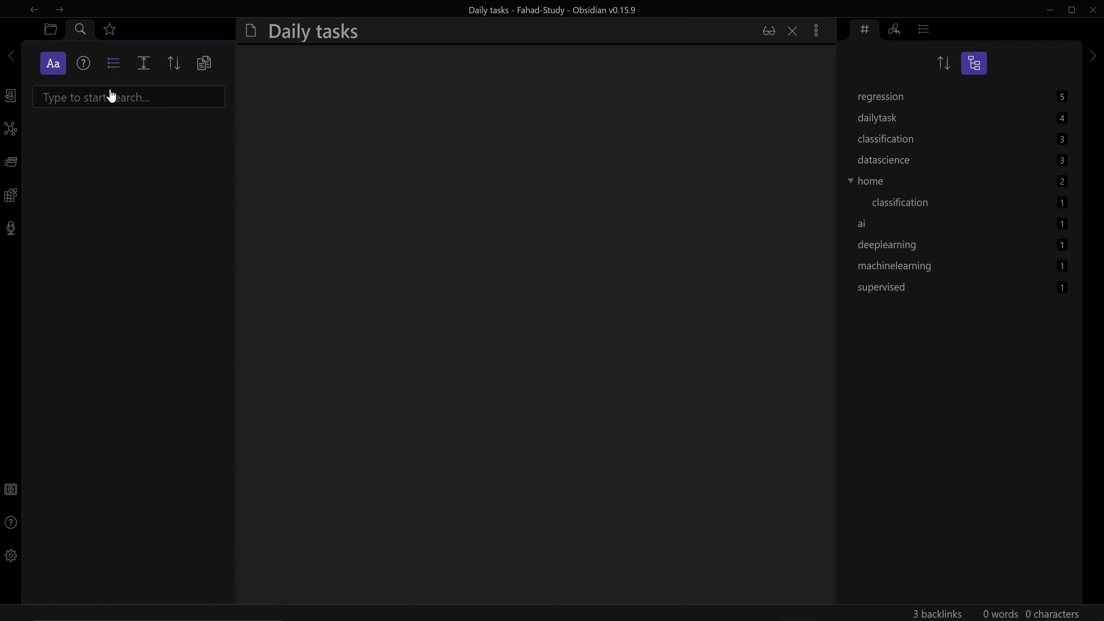
{"action": "left_click", "coordinate": [81, 99]}
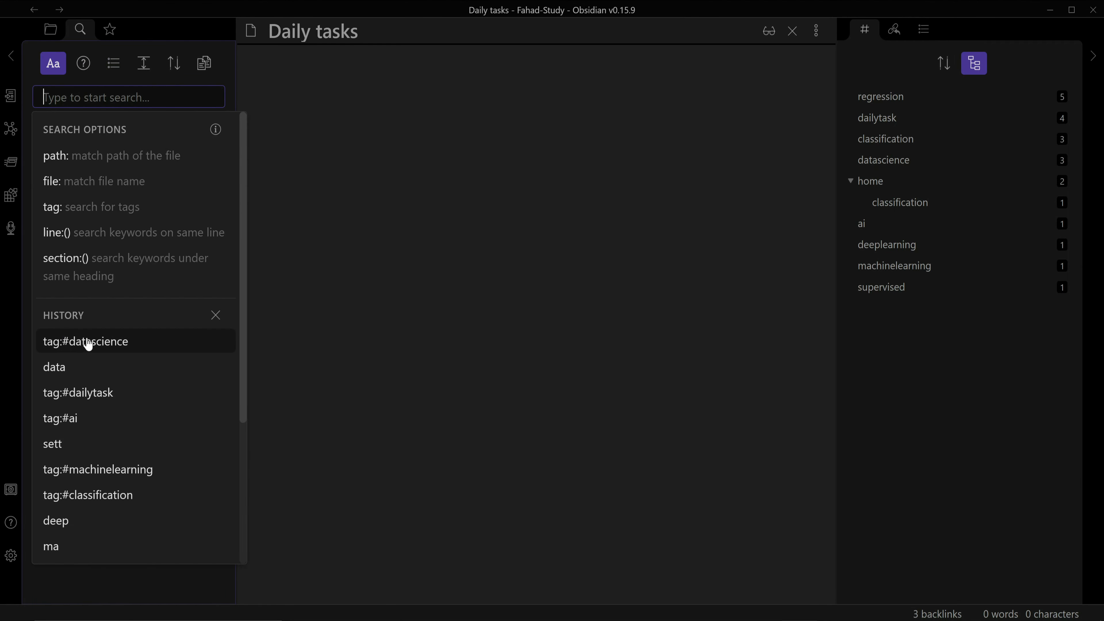
{"action": "left_click", "coordinate": [62, 346]}
{"action": "left_click", "coordinate": [122, 74]}
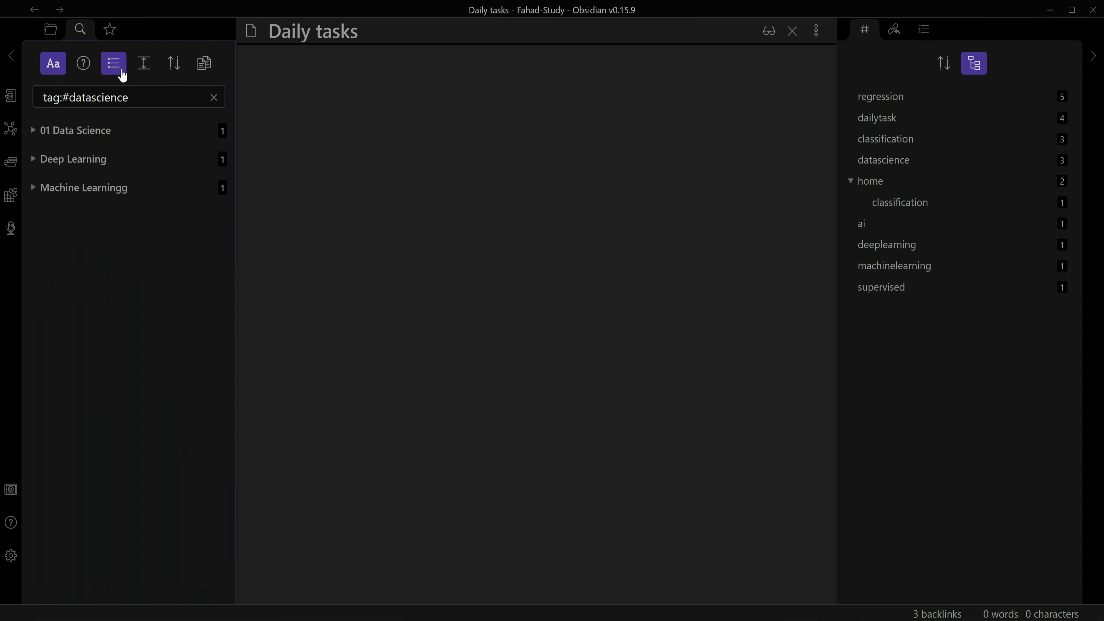
{"action": "left_click", "coordinate": [114, 67]}
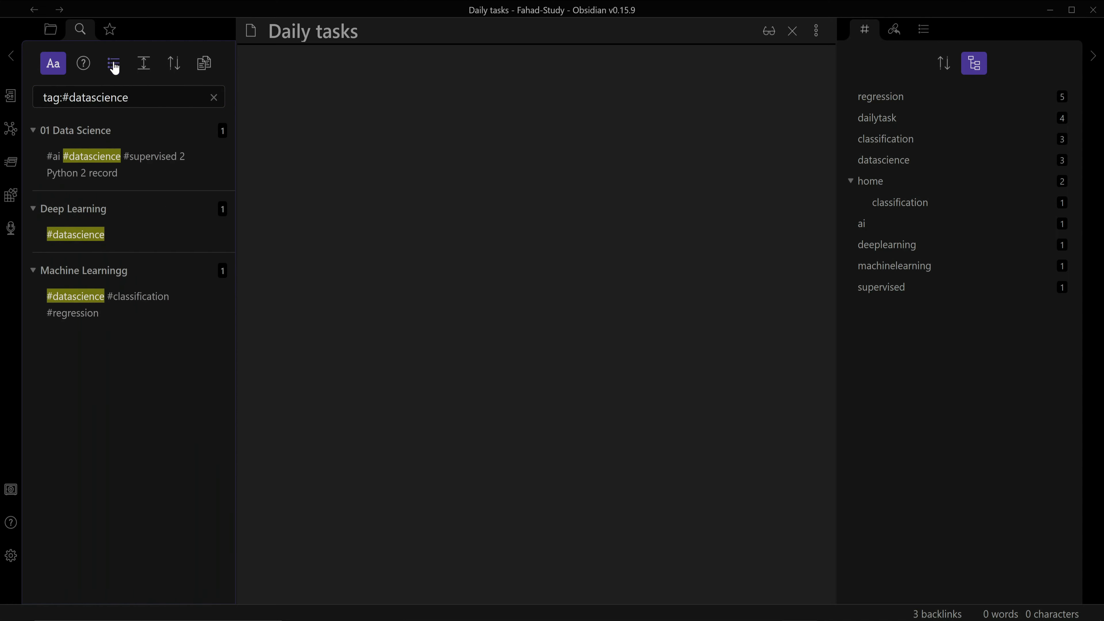
{"action": "left_click", "coordinate": [211, 98]}
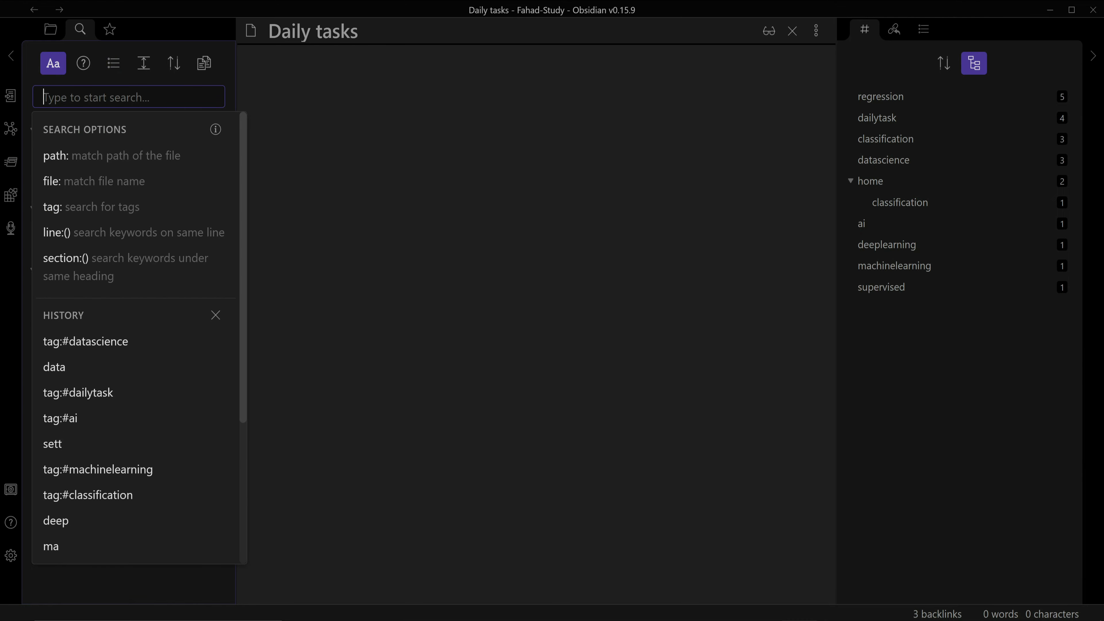
- Turn on more context for search results and search the notes again for tag:#datascience
{"action": "left_click", "coordinate": [144, 63]}
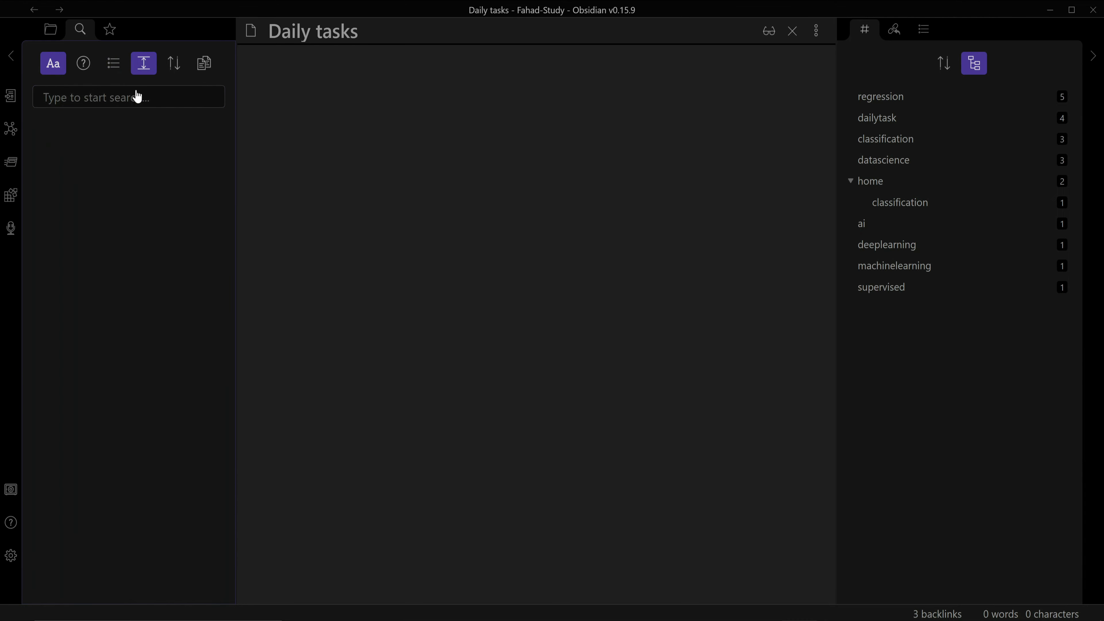
{"action": "left_click", "coordinate": [136, 97]}
{"action": "left_click", "coordinate": [78, 156]}
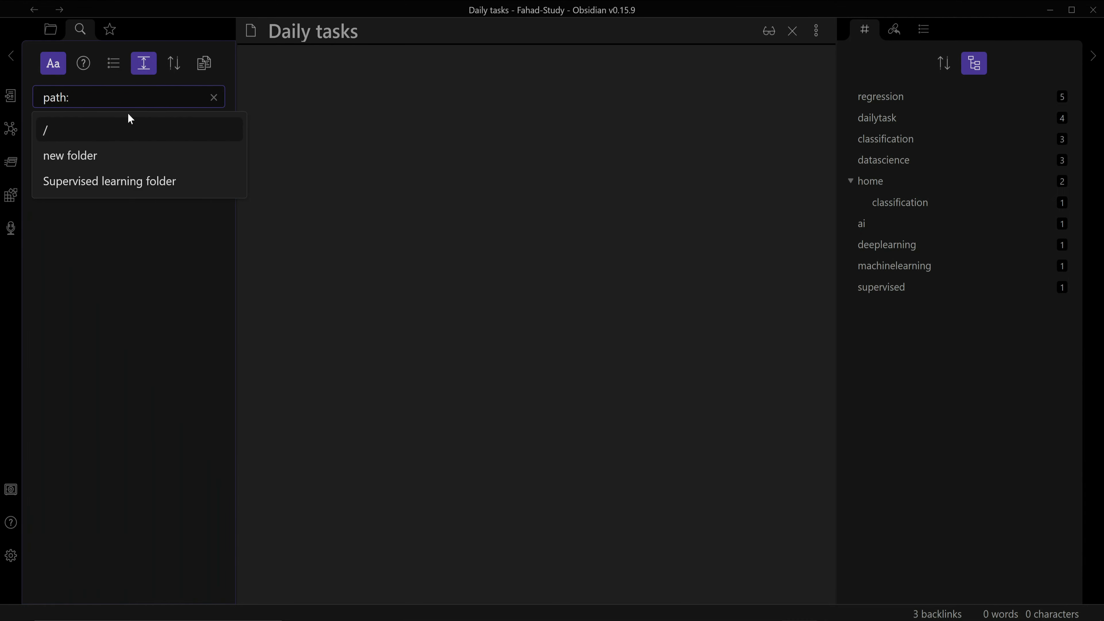
{"action": "left_click", "coordinate": [213, 97]}
{"action": "left_click", "coordinate": [73, 353]}
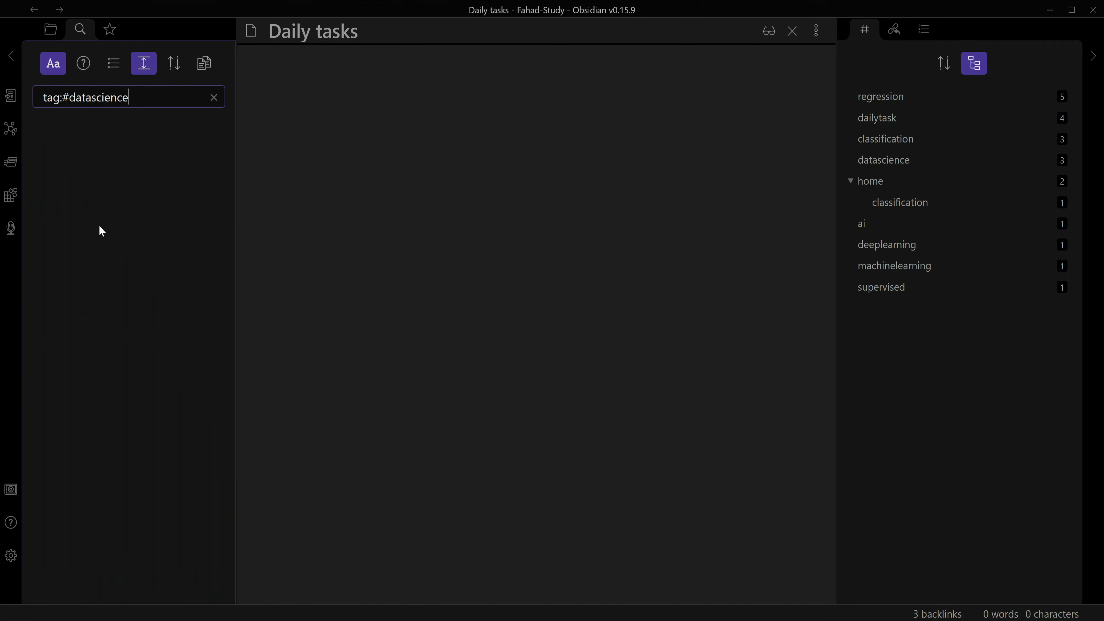
- Review the sort order options of the search results and of the file list without changing them
{"action": "left_click", "coordinate": [172, 69]}
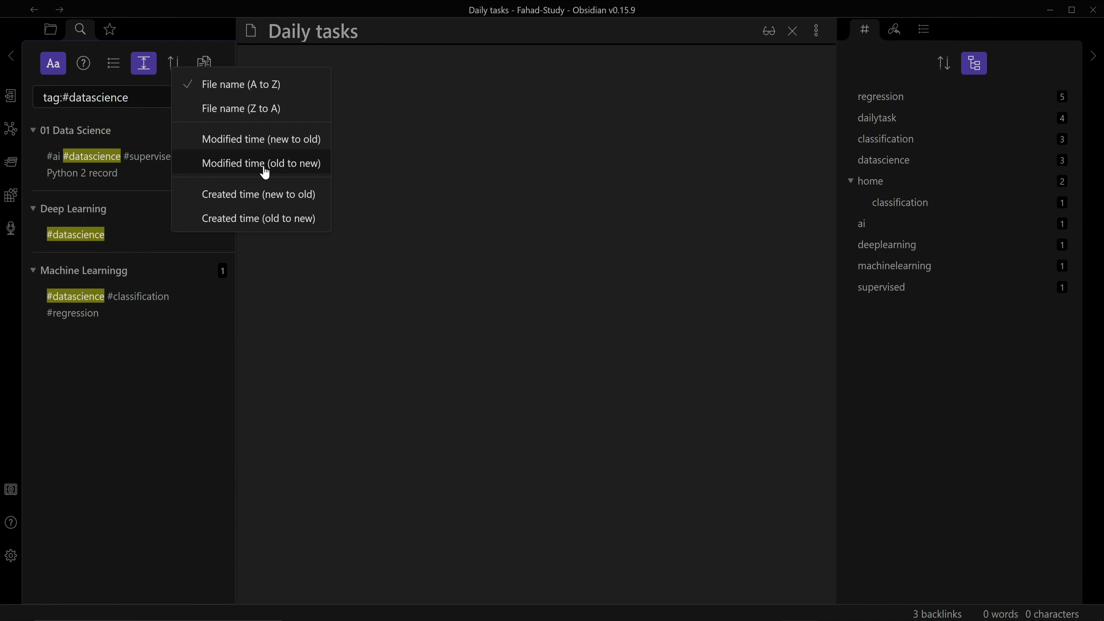
{"action": "left_click", "coordinate": [144, 390]}
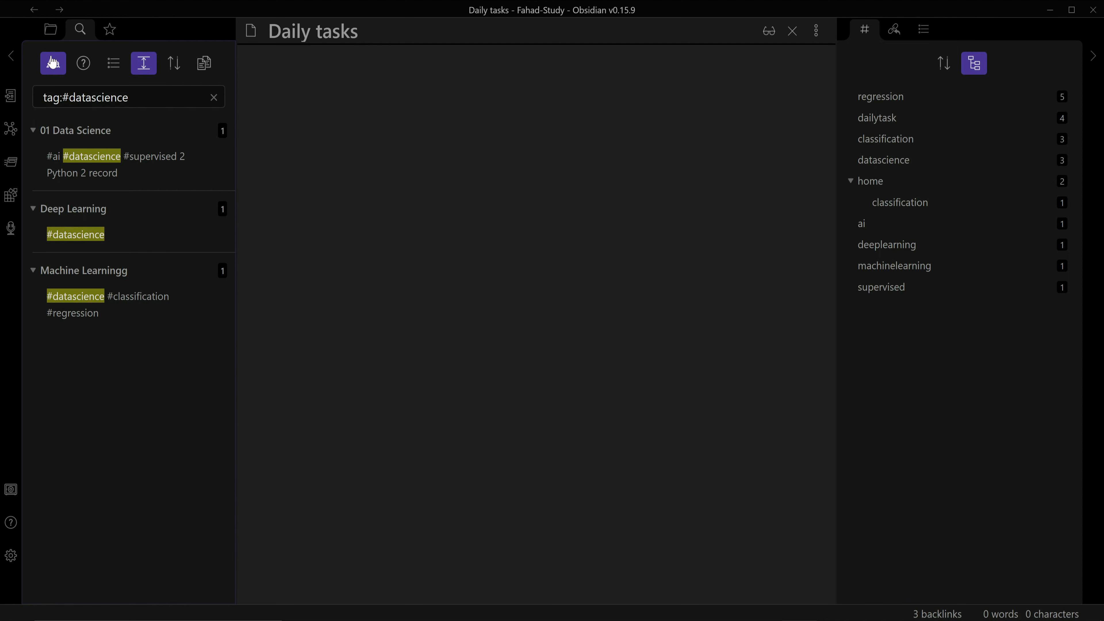
{"action": "left_click", "coordinate": [50, 29]}
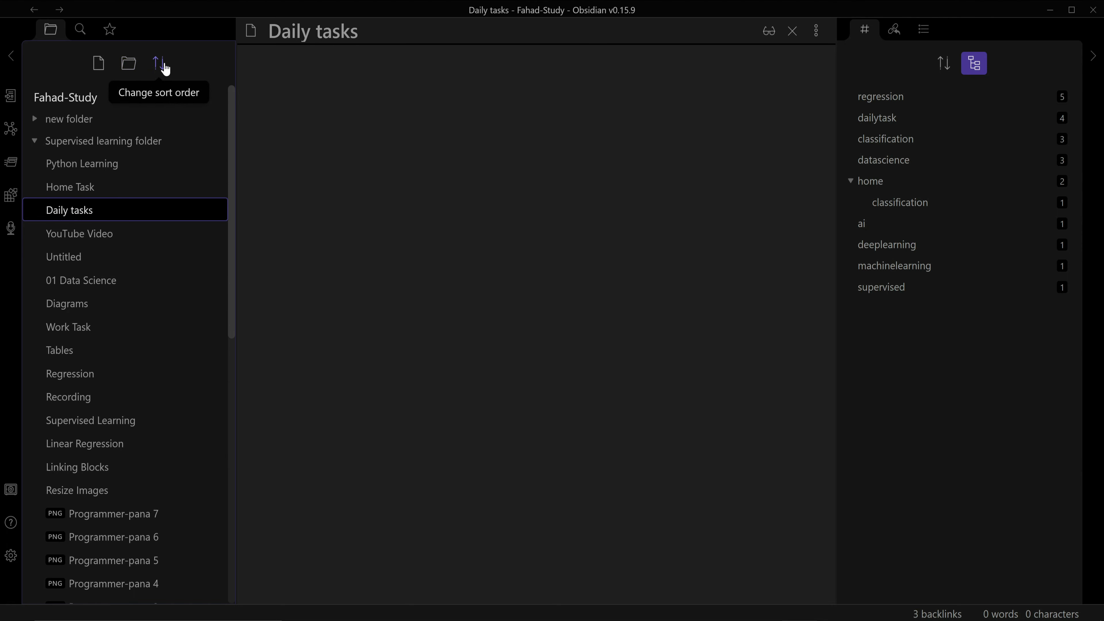
{"action": "left_click", "coordinate": [162, 67]}
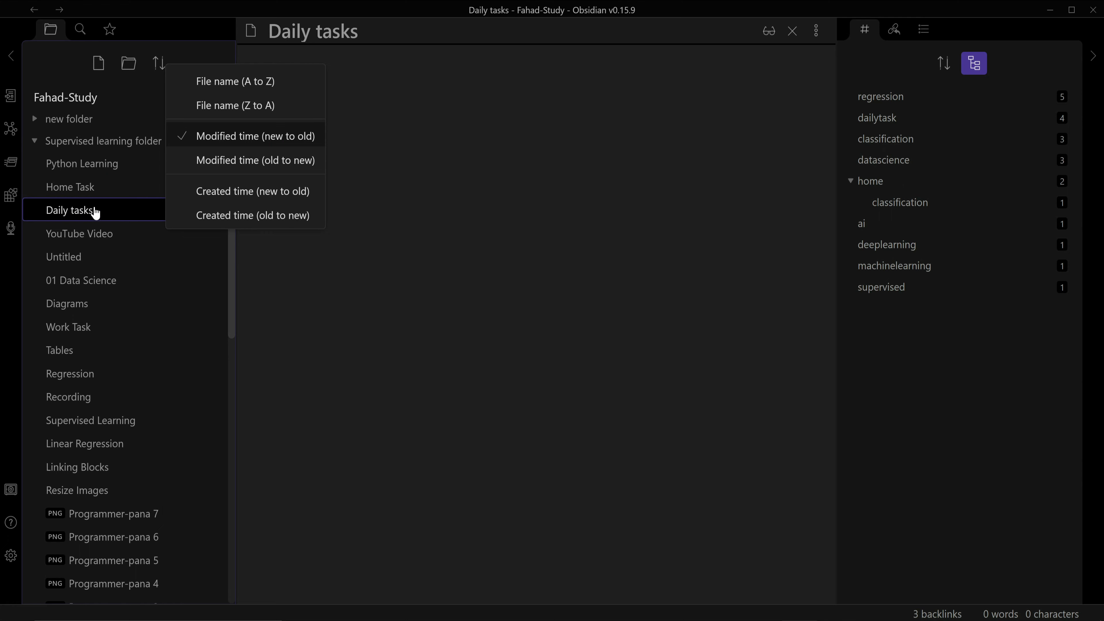
{"action": "left_click", "coordinate": [252, 257]}
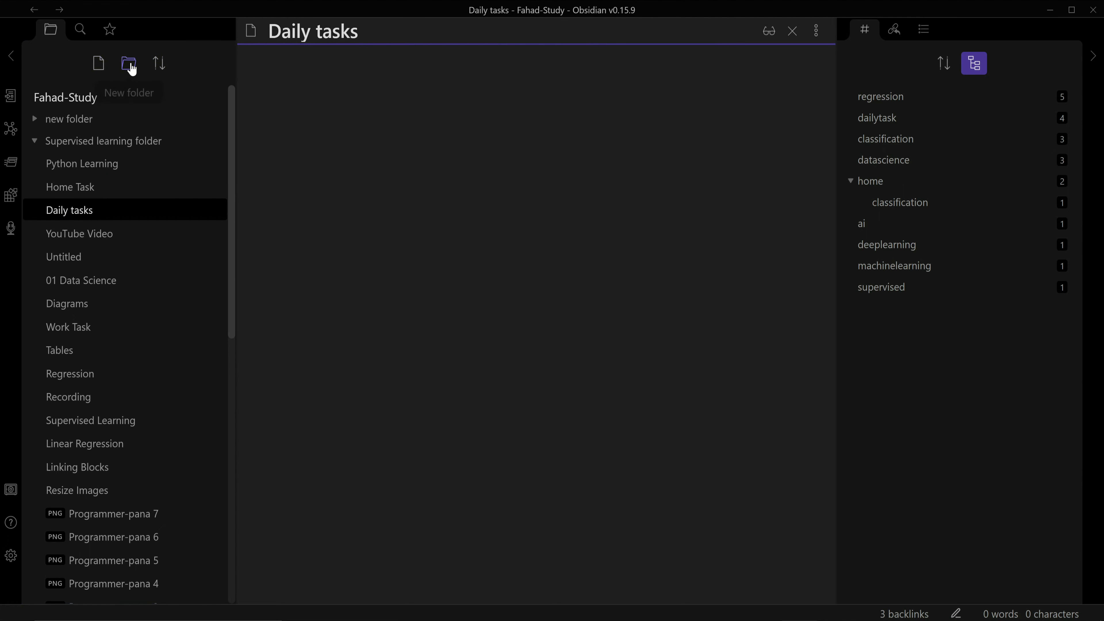
{"action": "left_click", "coordinate": [35, 144]}
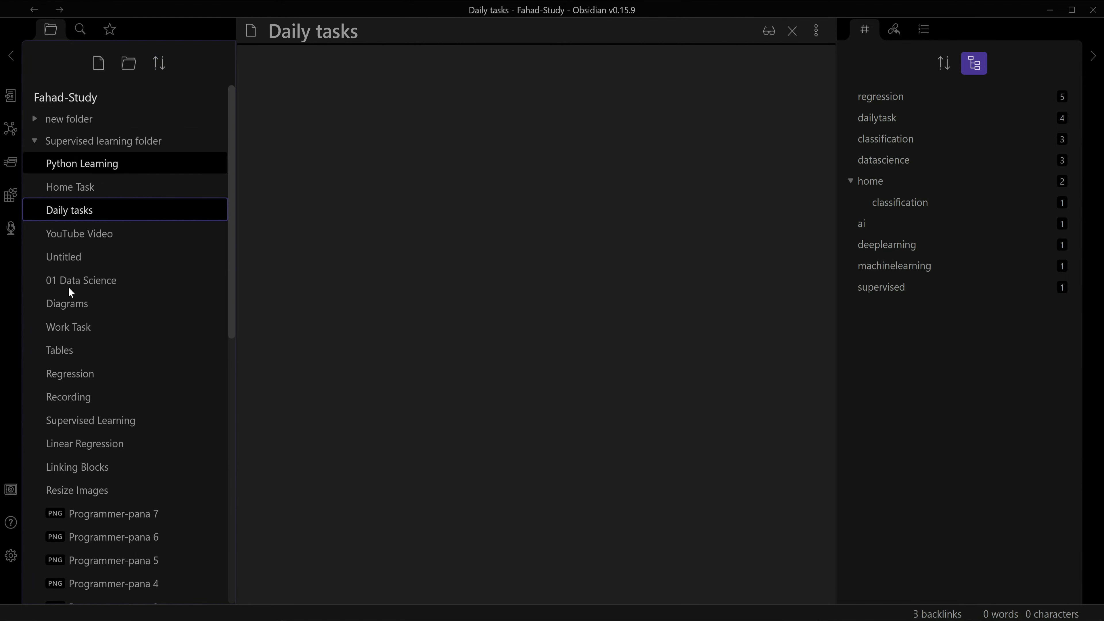
{"action": "scroll", "coordinate": [118, 305], "scroll_direction": "down", "scroll_amount": 10}
{"action": "scroll", "coordinate": [106, 336], "scroll_direction": "up", "scroll_amount": 10}
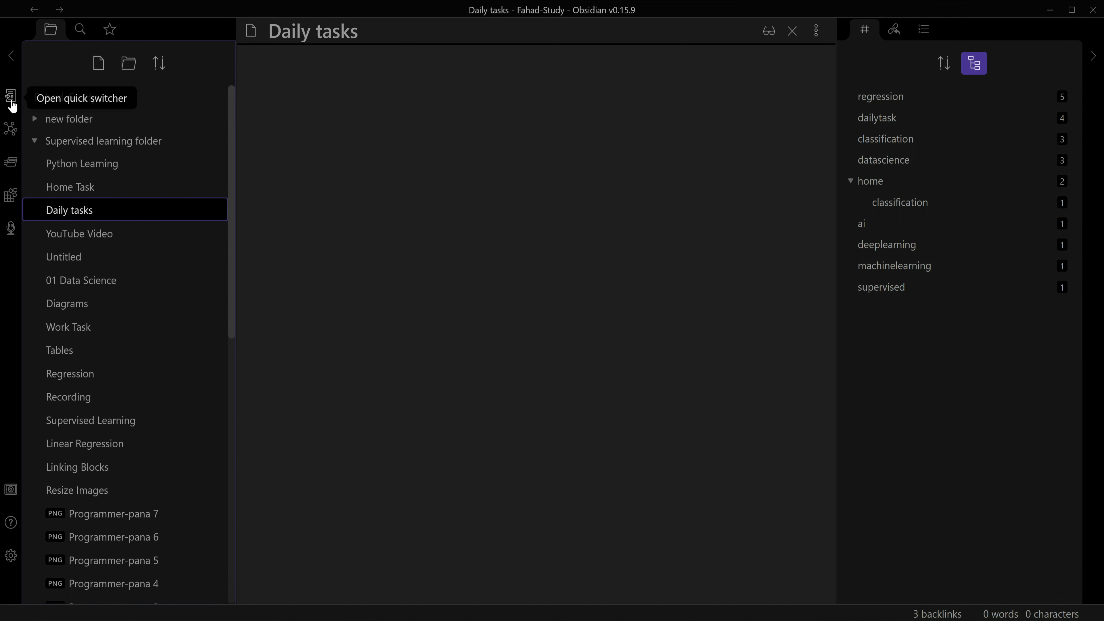
- Switch to the Regression note by searching for "reg" in the quick switcher, and close the note
{"action": "left_click", "coordinate": [12, 106]}
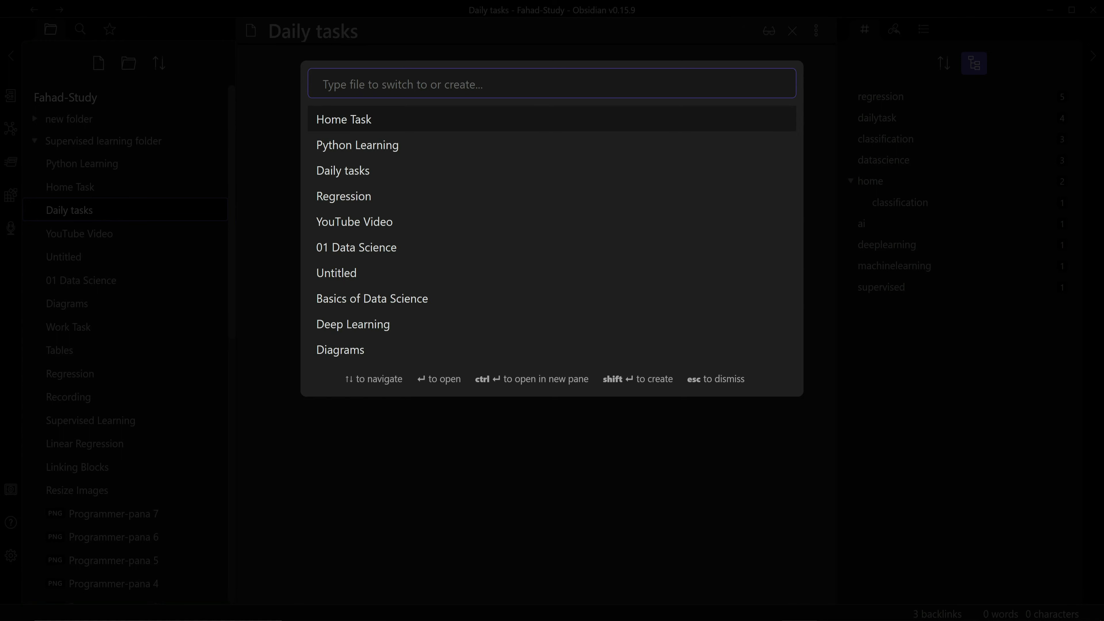
{"action": "type", "text": "re"}
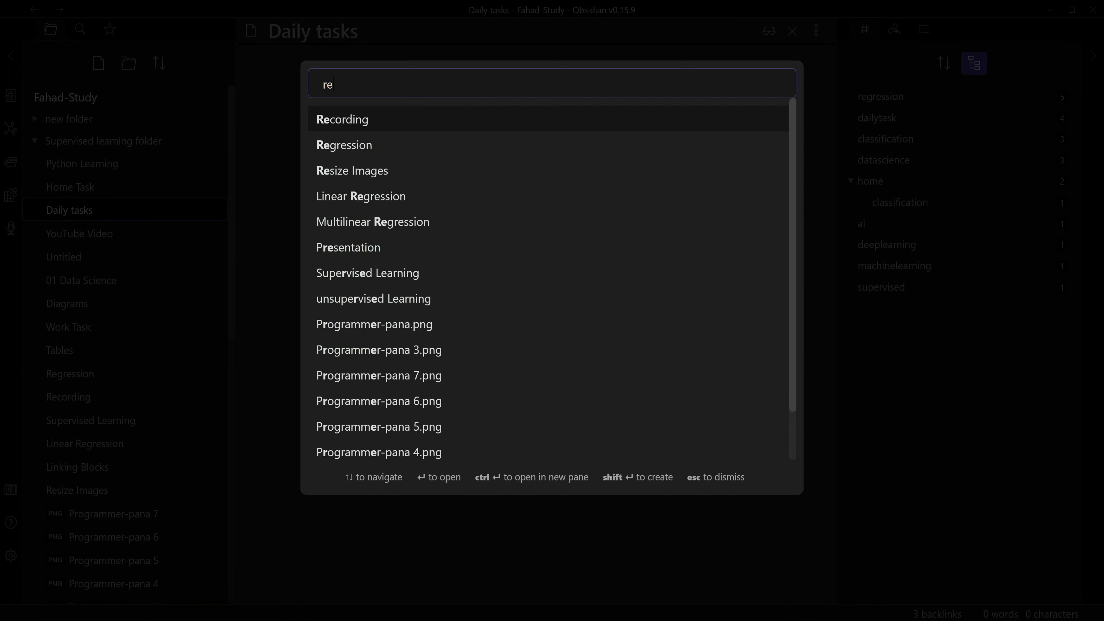
{"action": "type", "text": "g"}
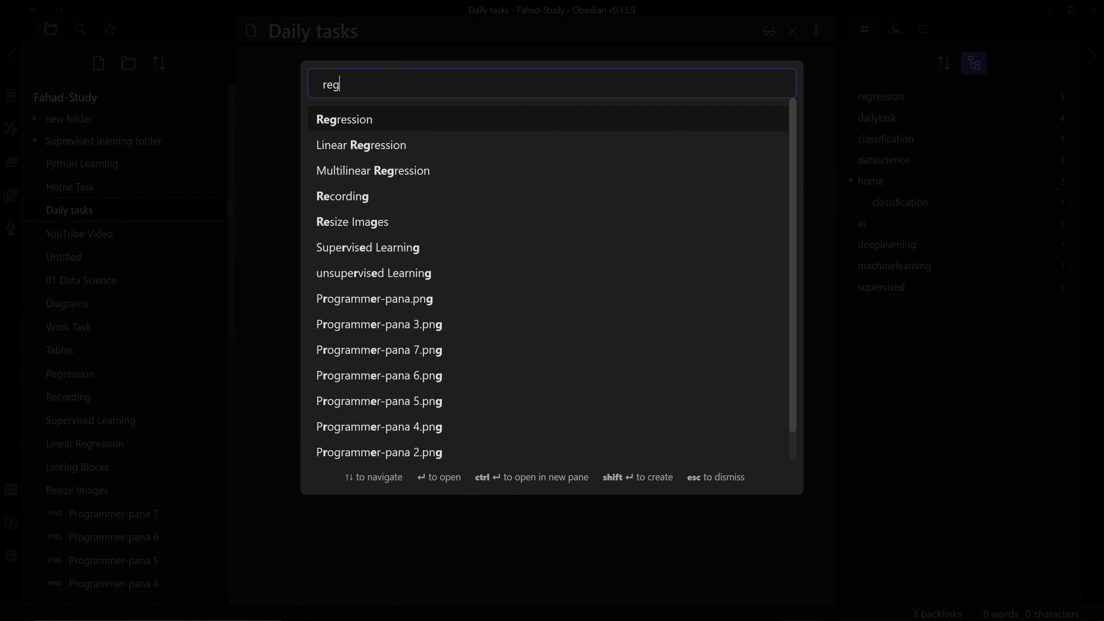
{"action": "left_click", "coordinate": [384, 118]}
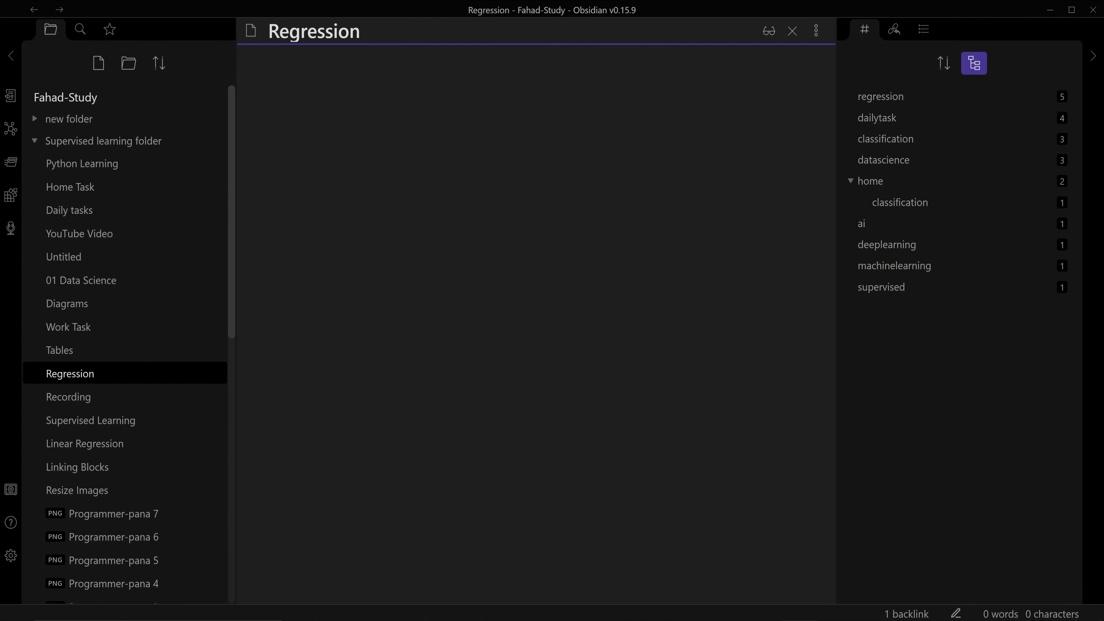
{"action": "left_click", "coordinate": [798, 35]}
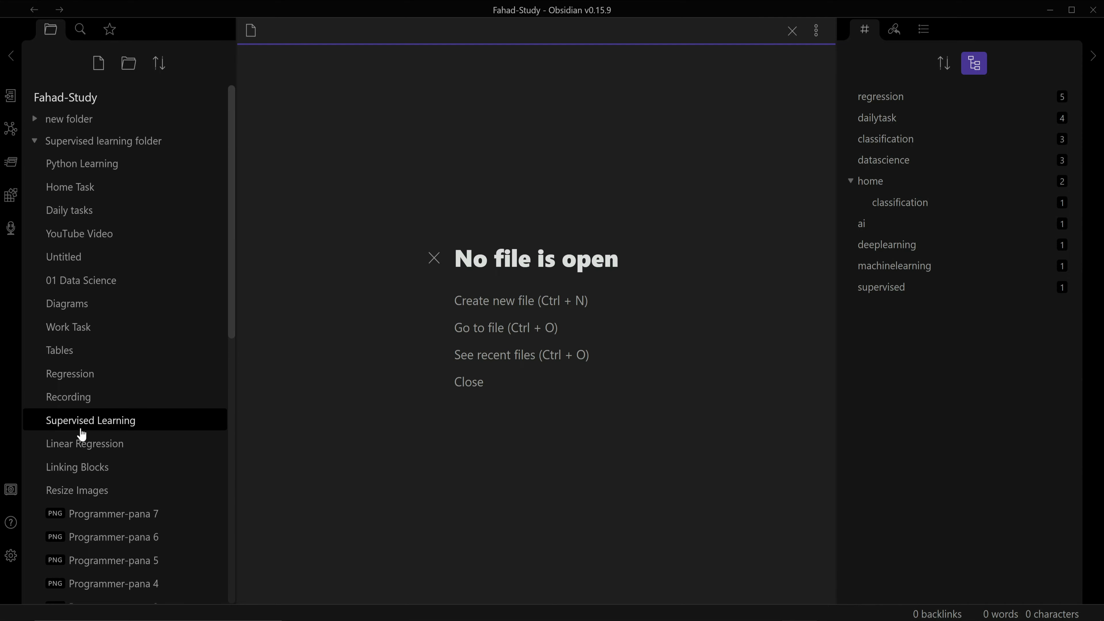
{"action": "scroll", "coordinate": [81, 331], "scroll_direction": "down", "scroll_amount": 10}
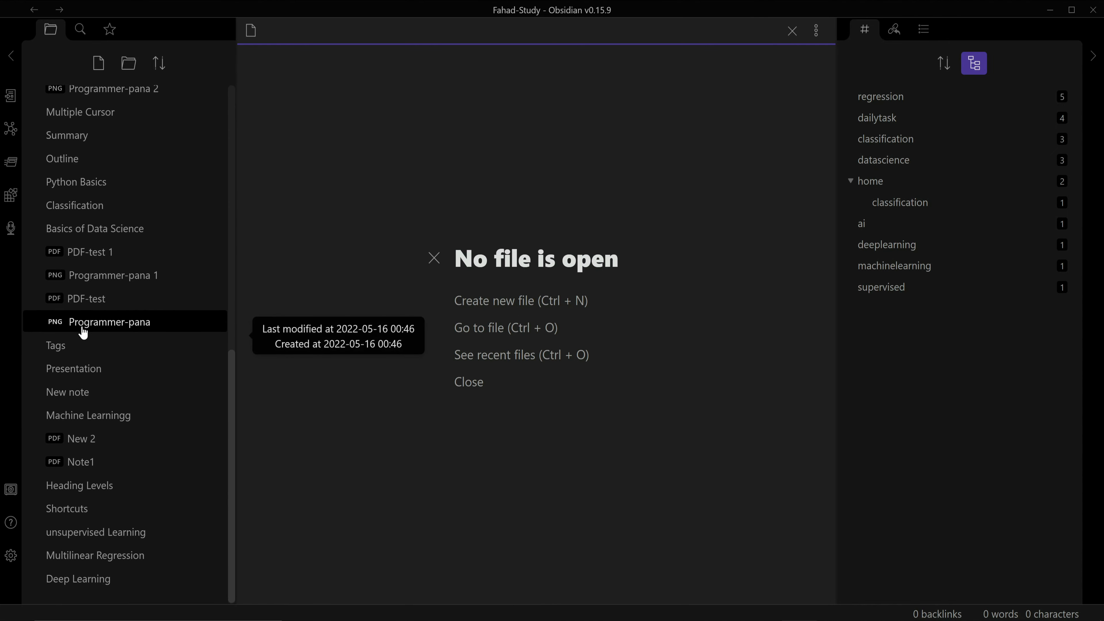
- Open the graph view of the vault, view it, and close it
{"action": "scroll", "coordinate": [81, 327], "scroll_direction": "up", "scroll_amount": 10}
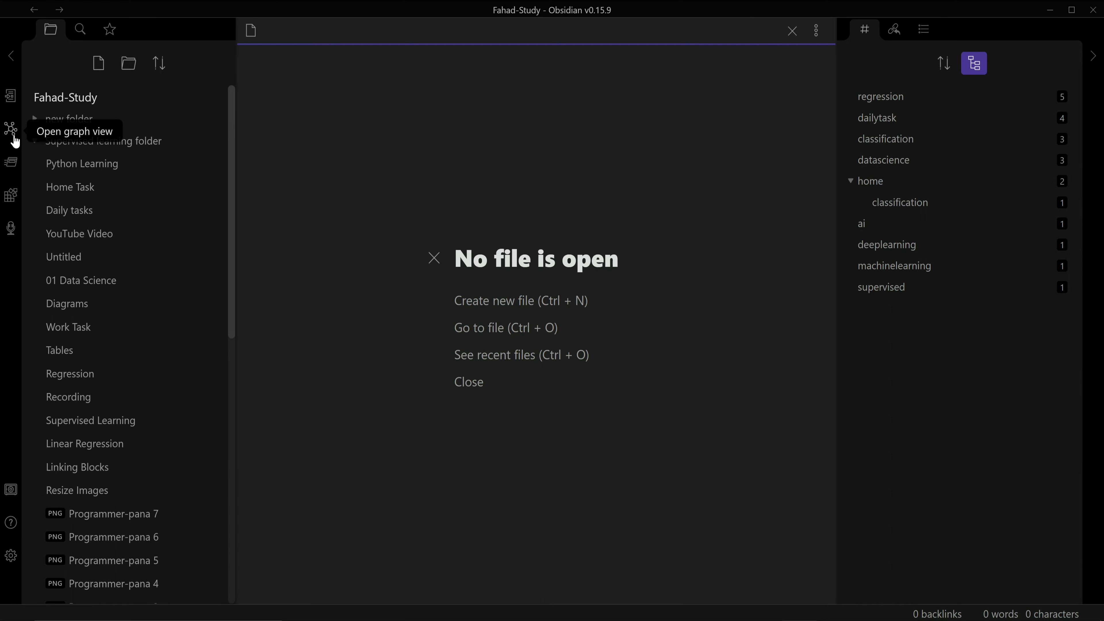
{"action": "left_click", "coordinate": [11, 130]}
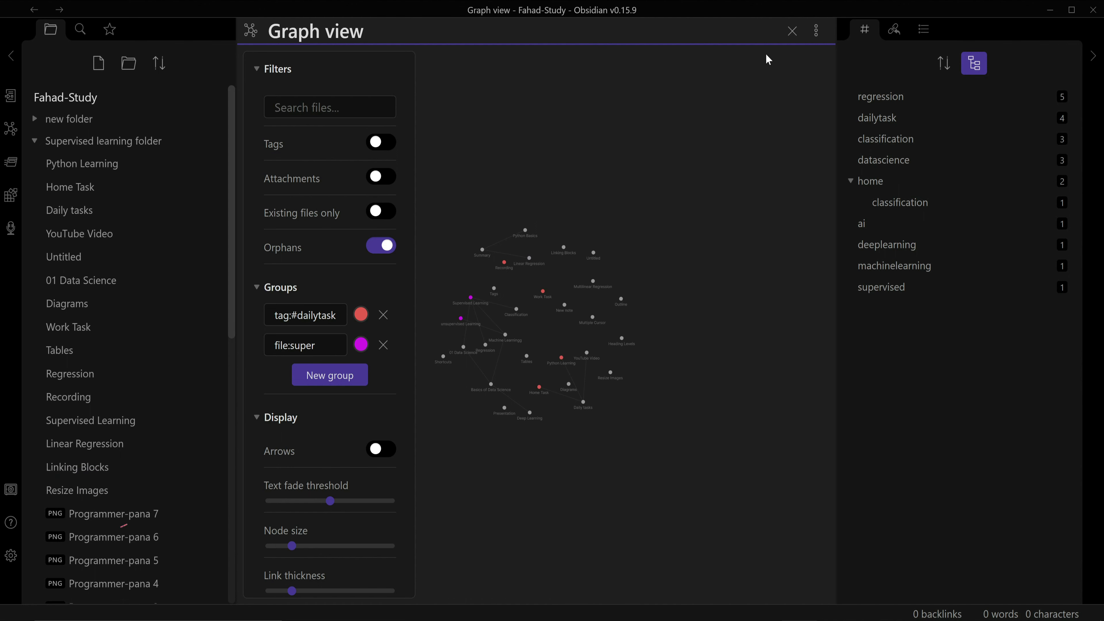
{"action": "left_click", "coordinate": [791, 31]}
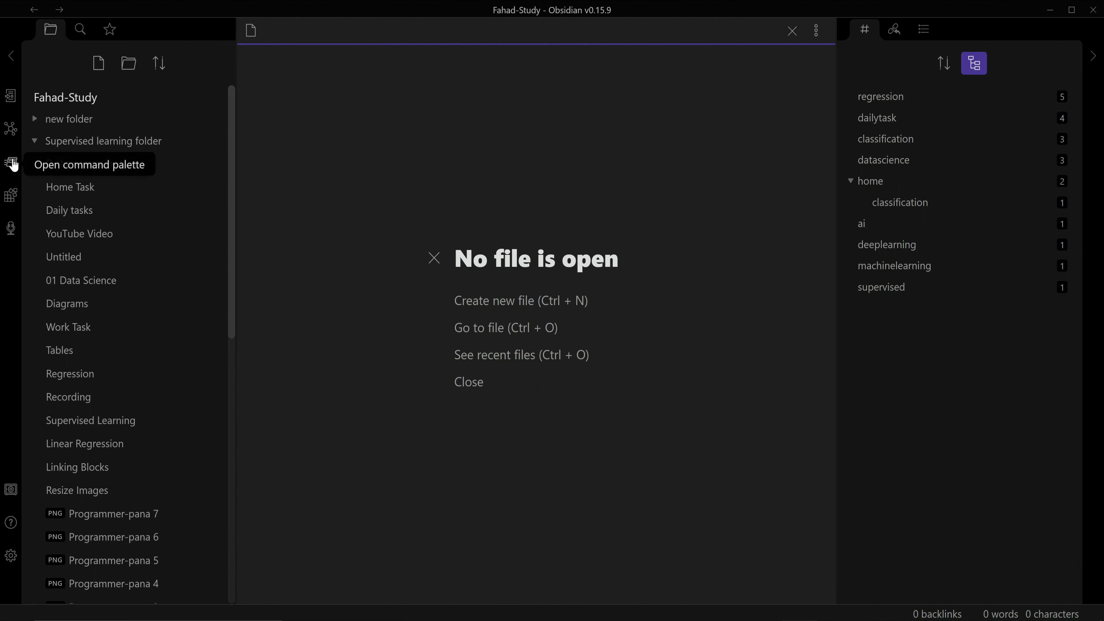
- Open the command palette, look through the available commands, and dismiss it without running any
{"action": "left_click", "coordinate": [13, 164]}
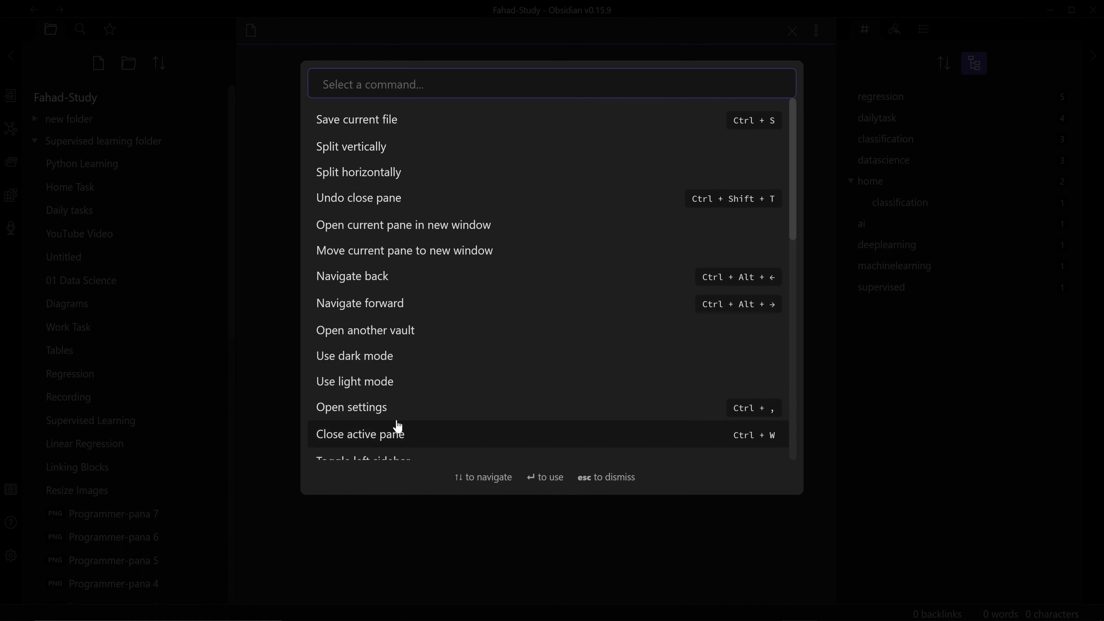
{"action": "scroll", "coordinate": [414, 424], "scroll_direction": "down", "scroll_amount": 8}
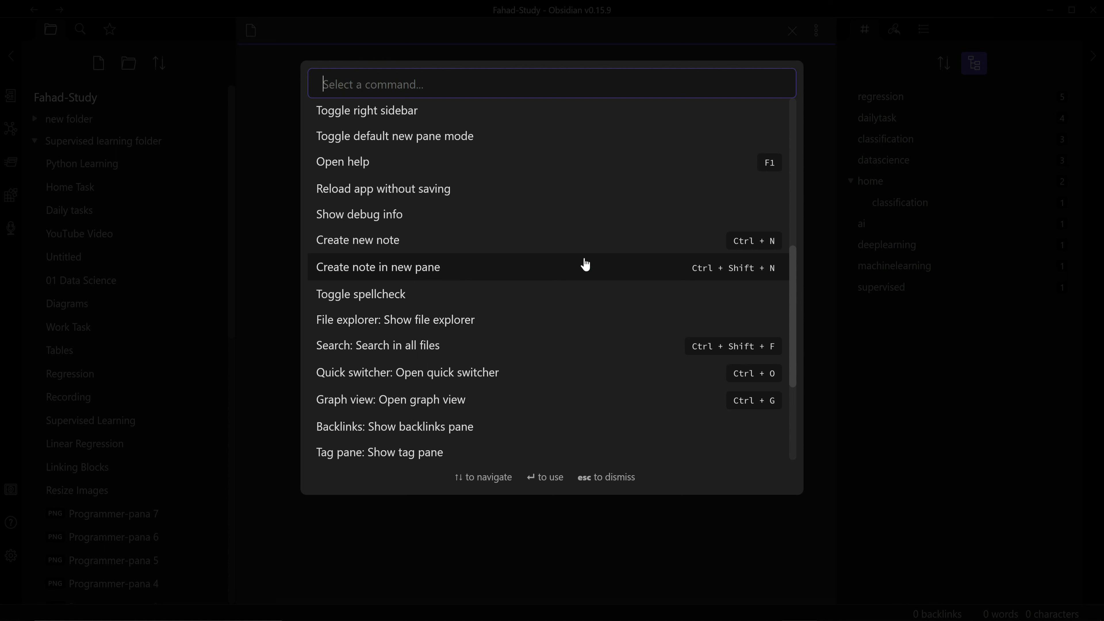
{"action": "left_click", "coordinate": [244, 264]}
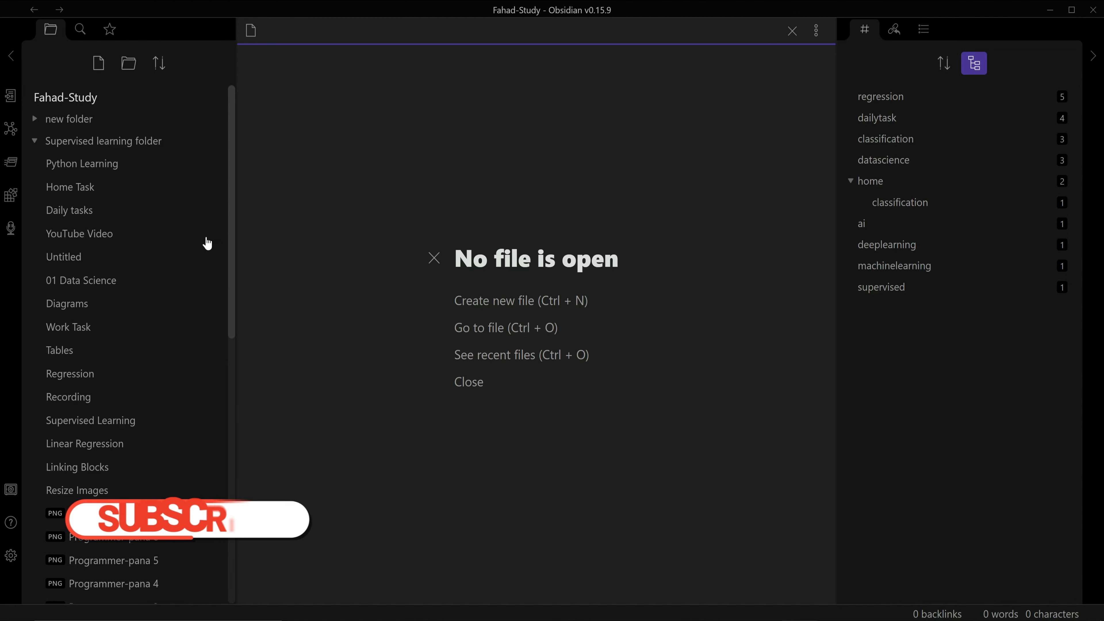
- View the format converter options and the help window, closing each without making changes
{"action": "left_click", "coordinate": [12, 200]}
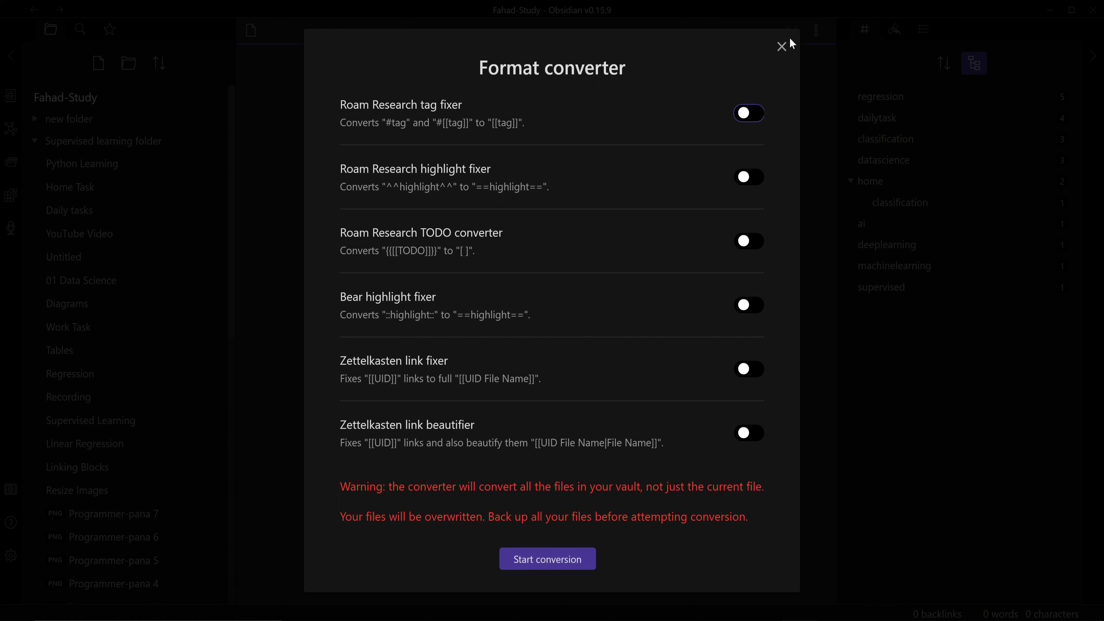
{"action": "left_click", "coordinate": [782, 47]}
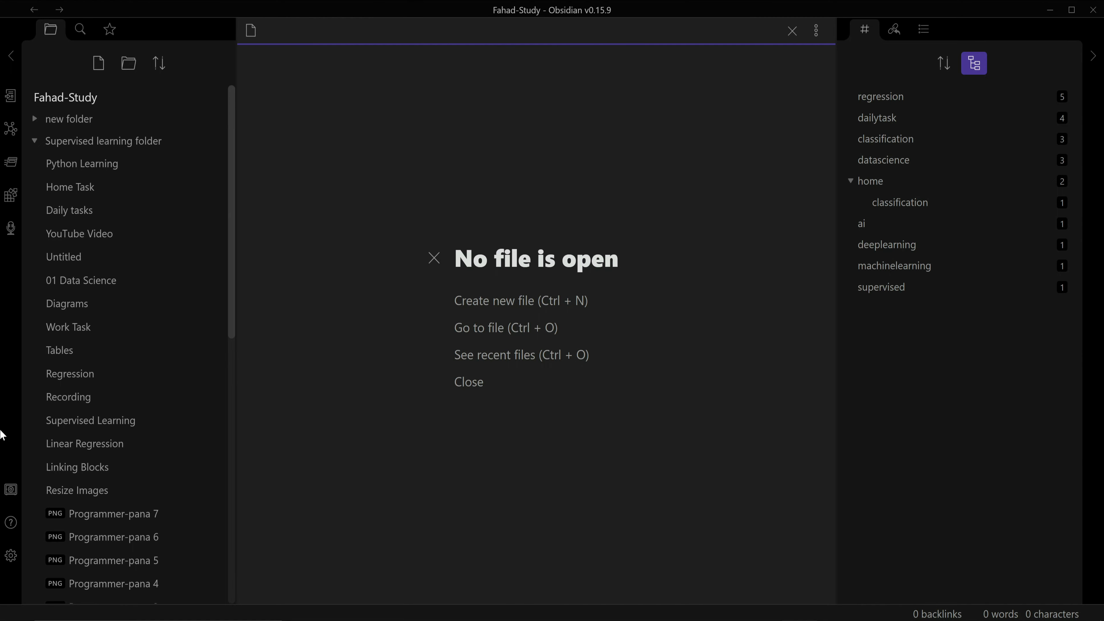
{"action": "left_click", "coordinate": [10, 524]}
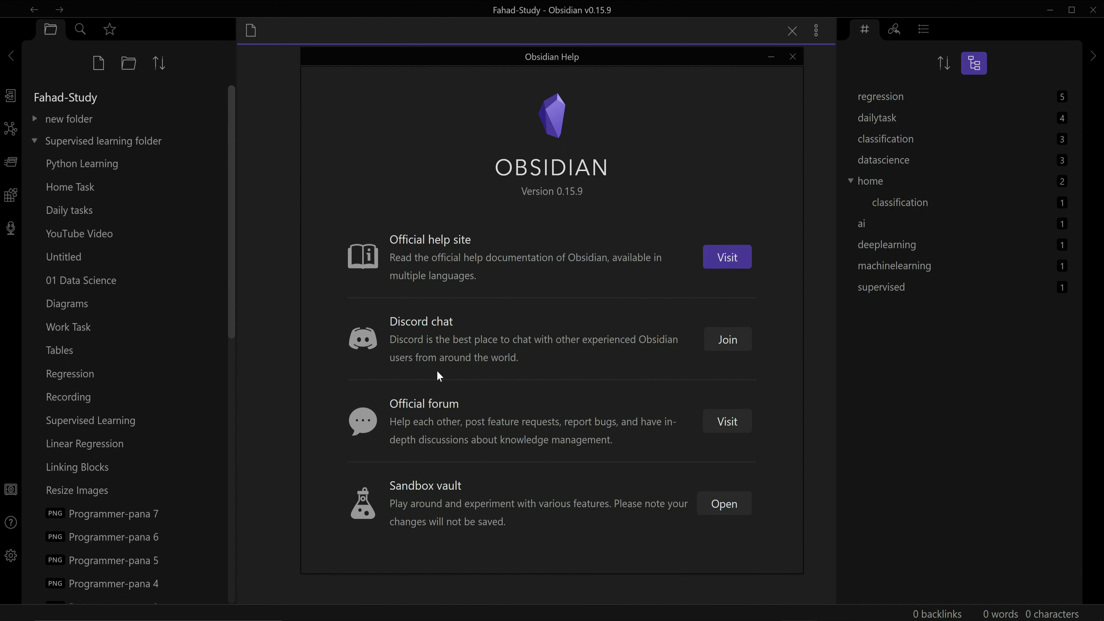
{"action": "left_click", "coordinate": [793, 57]}
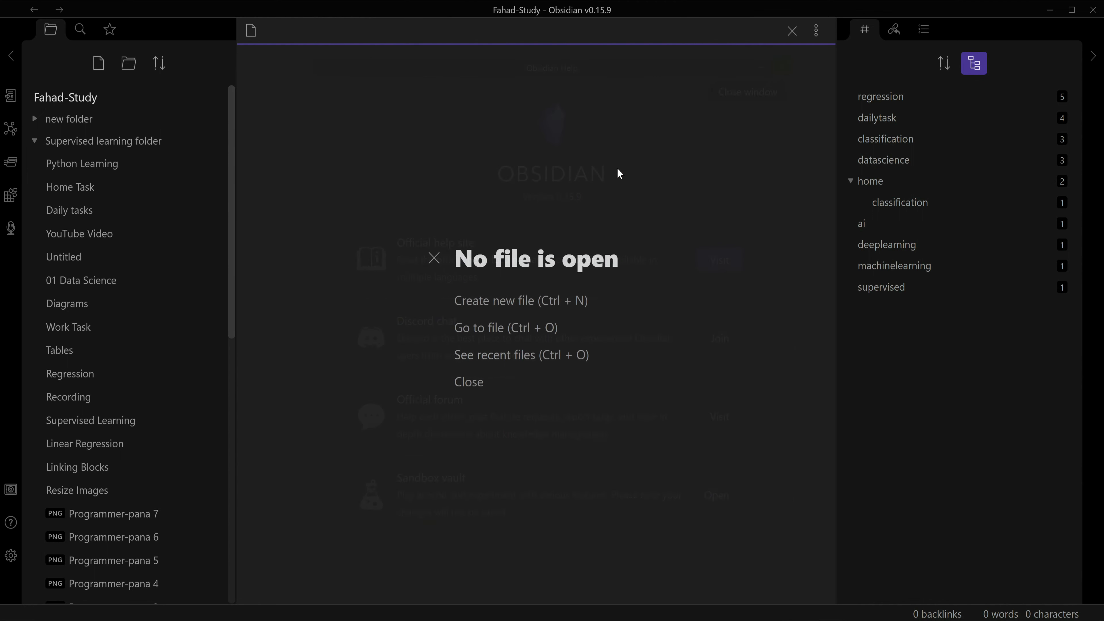
- Review the Editor, Core plugins, Community plugins, Backlinks and File recovery settings, and close the settings without changes
{"action": "left_click", "coordinate": [9, 556]}
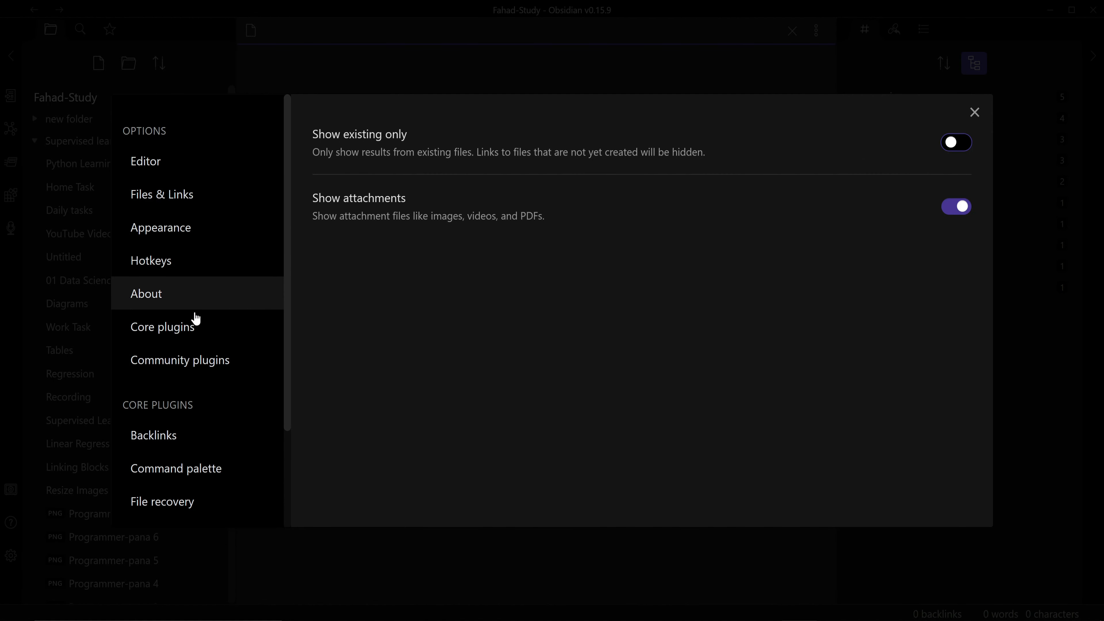
{"action": "left_click", "coordinate": [176, 171]}
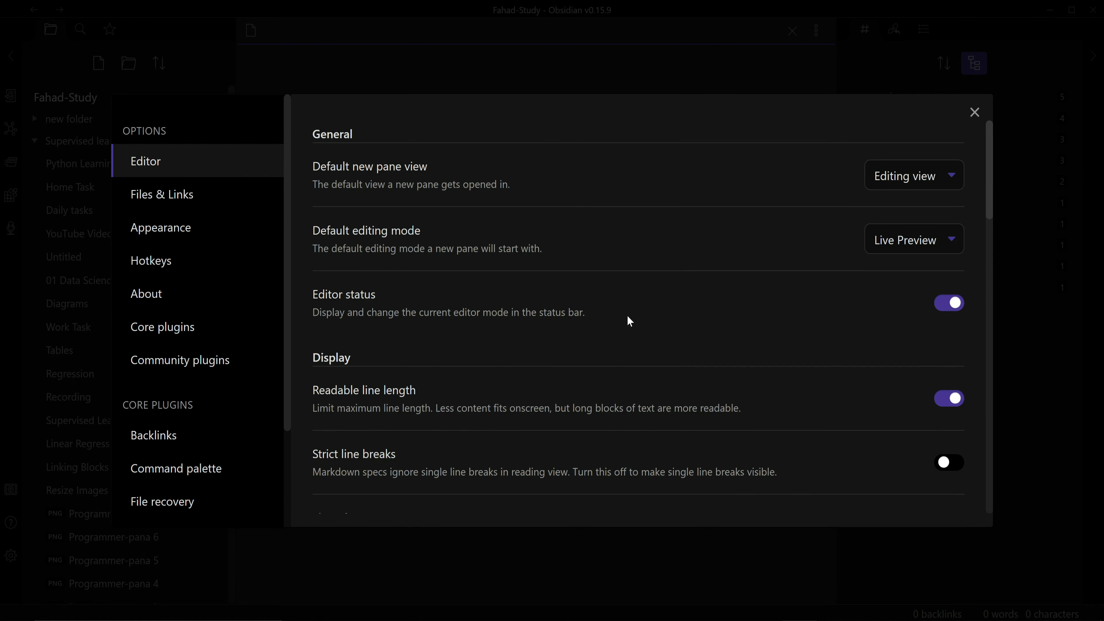
{"action": "scroll", "coordinate": [593, 385], "scroll_direction": "down", "scroll_amount": 1}
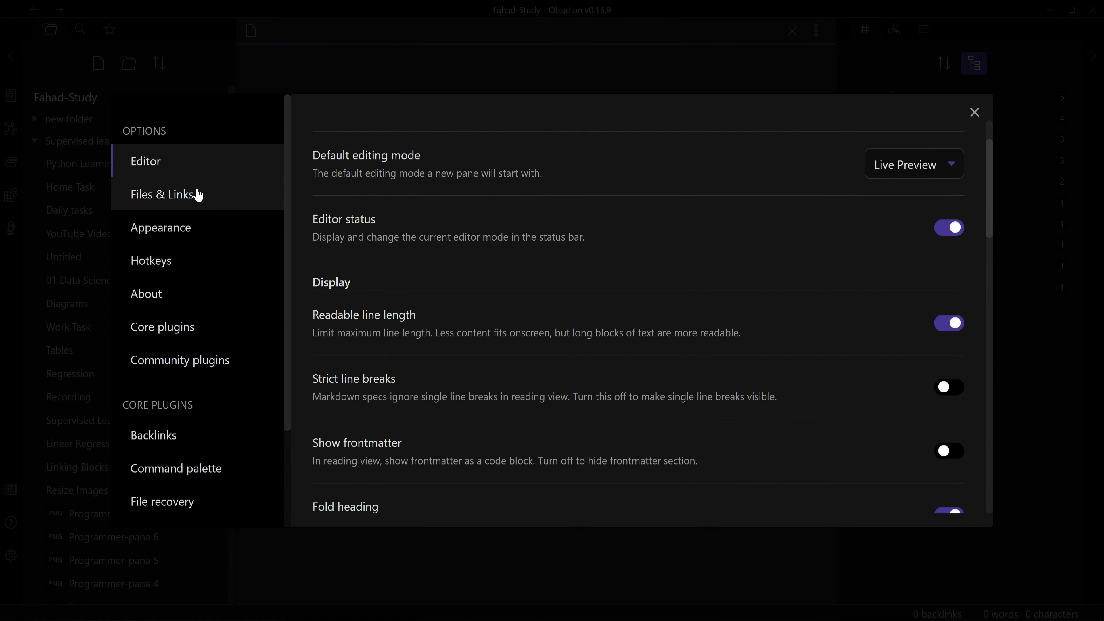
{"action": "left_click", "coordinate": [226, 333]}
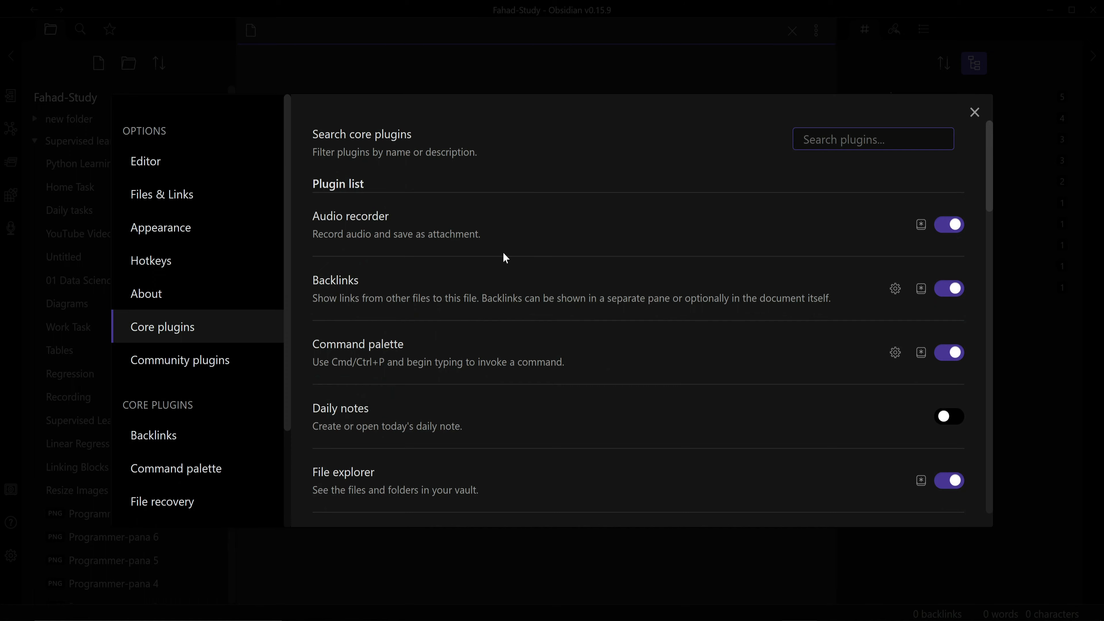
{"action": "scroll", "coordinate": [505, 256], "scroll_direction": "down", "scroll_amount": 5}
{"action": "left_click", "coordinate": [179, 365]}
{"action": "scroll", "coordinate": [609, 304], "scroll_direction": "down", "scroll_amount": 3}
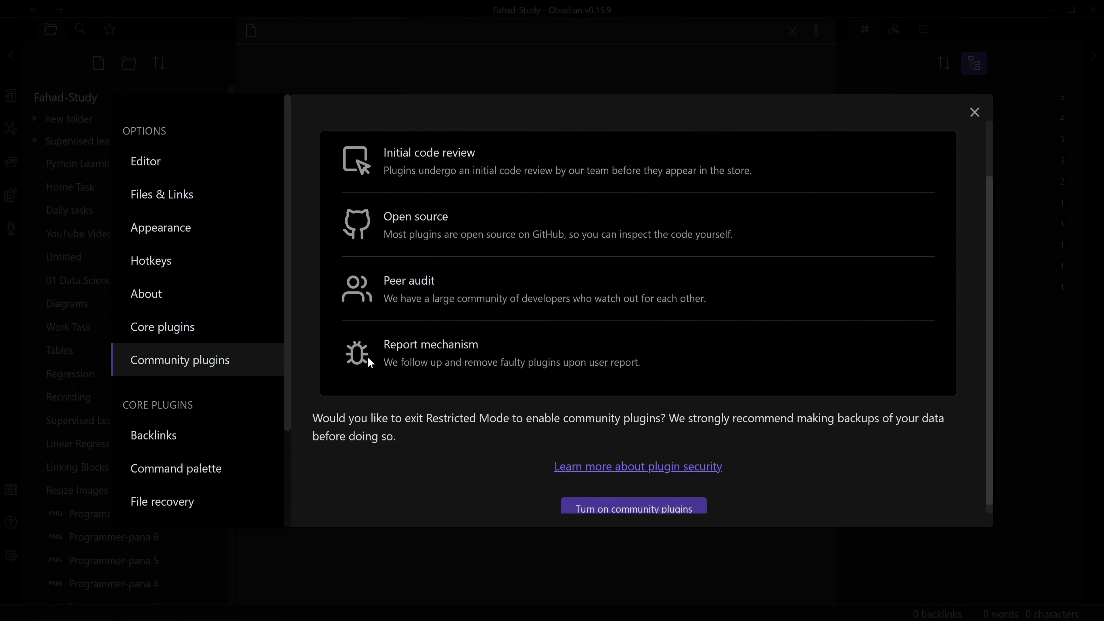
{"action": "left_click", "coordinate": [186, 439]}
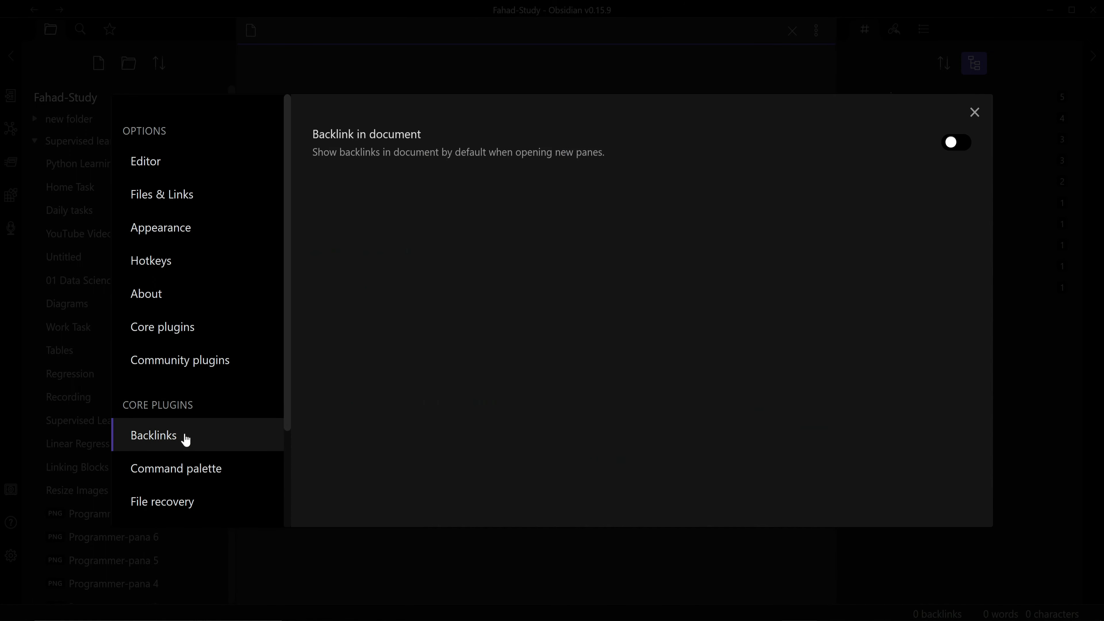
{"action": "left_click", "coordinate": [170, 510]}
{"action": "left_click", "coordinate": [975, 126]}
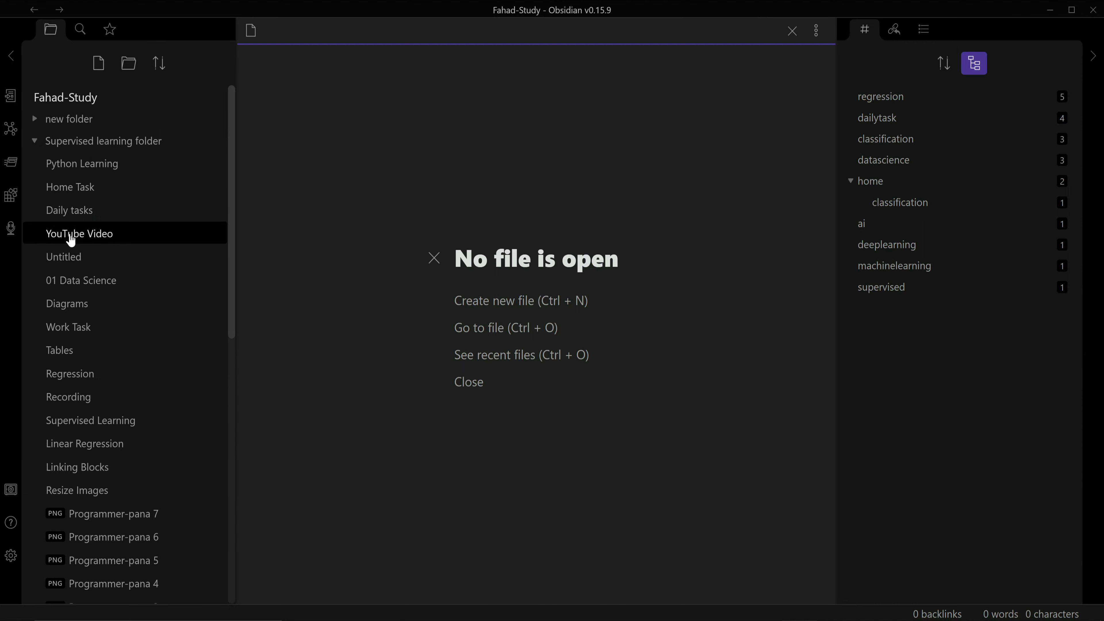
- With the 01 Data Science note open, sort the tag list by Tag name (A to Z) and search for the datascience tag
{"action": "left_click", "coordinate": [89, 282]}
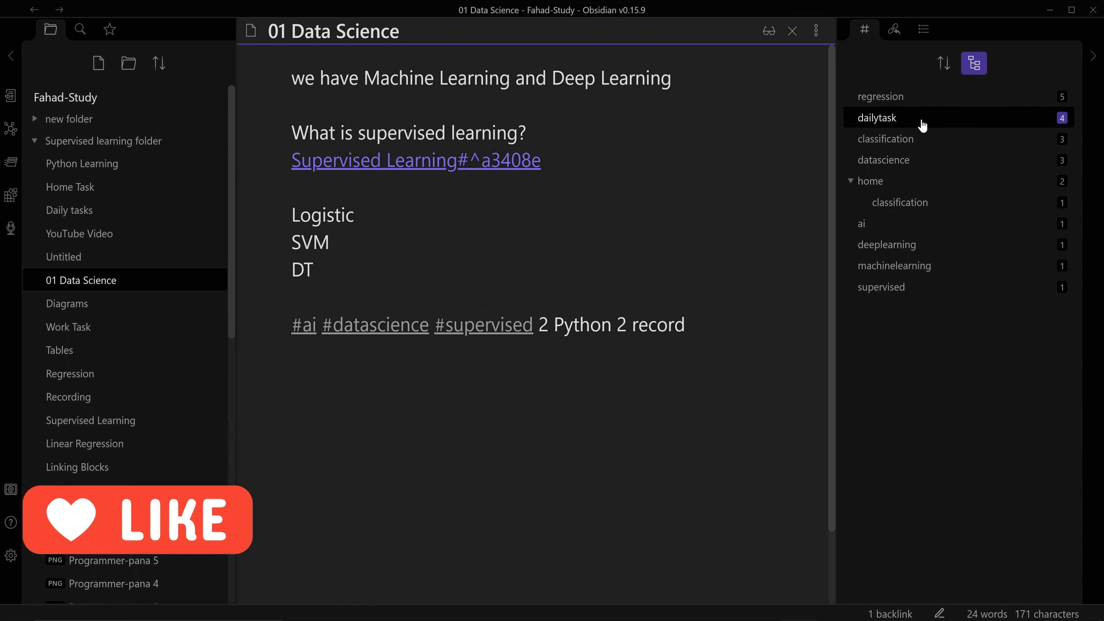
{"action": "left_click", "coordinate": [944, 63]}
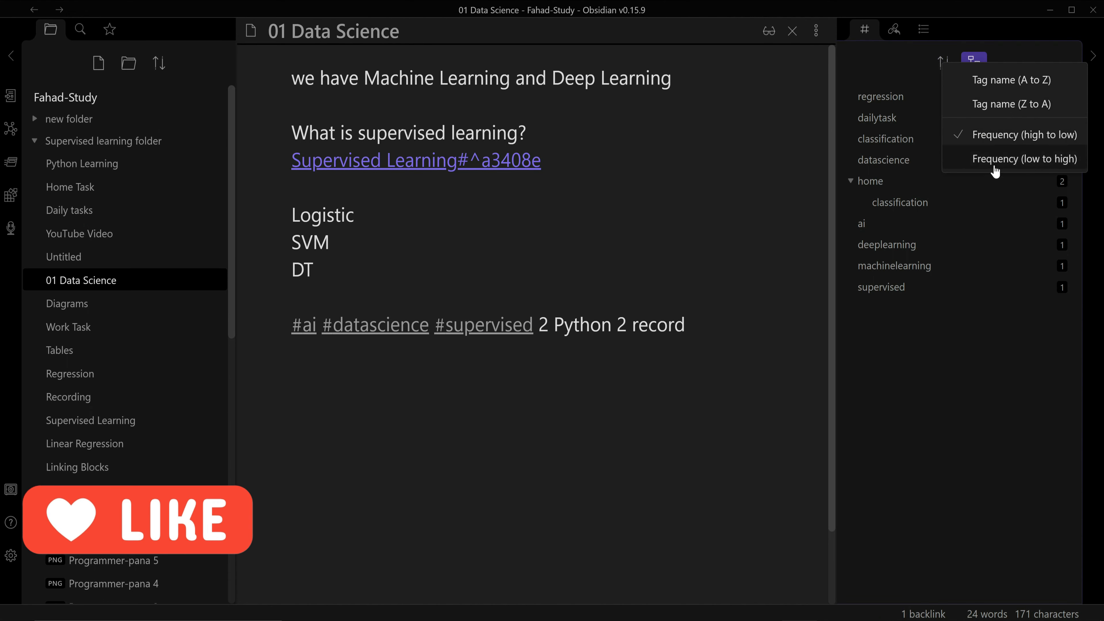
{"action": "left_click", "coordinate": [999, 81]}
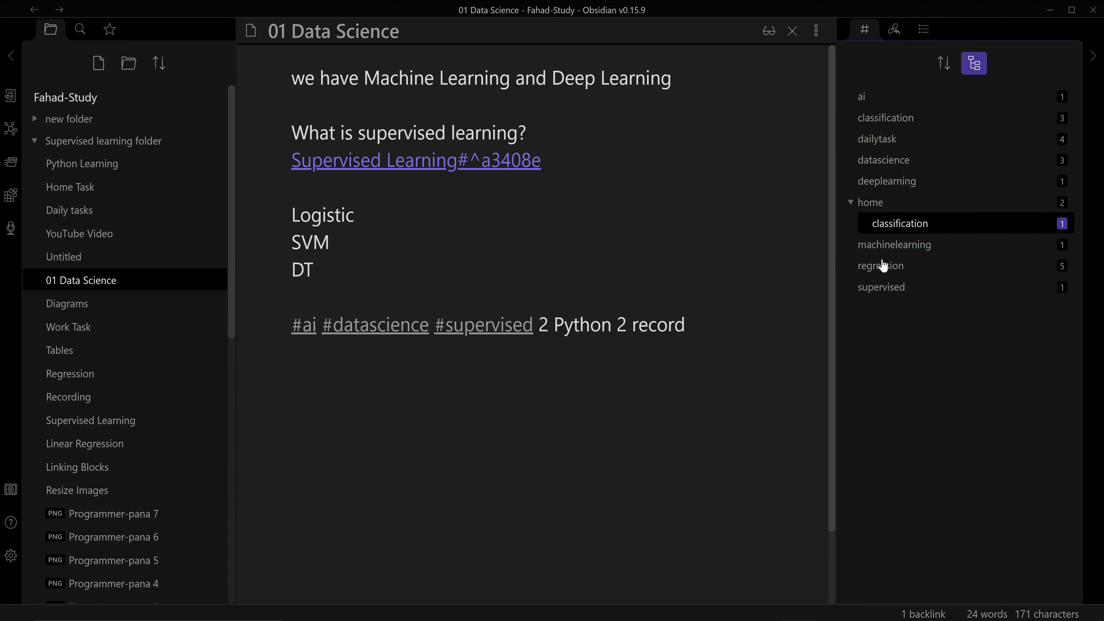
{"action": "left_click", "coordinate": [887, 165]}
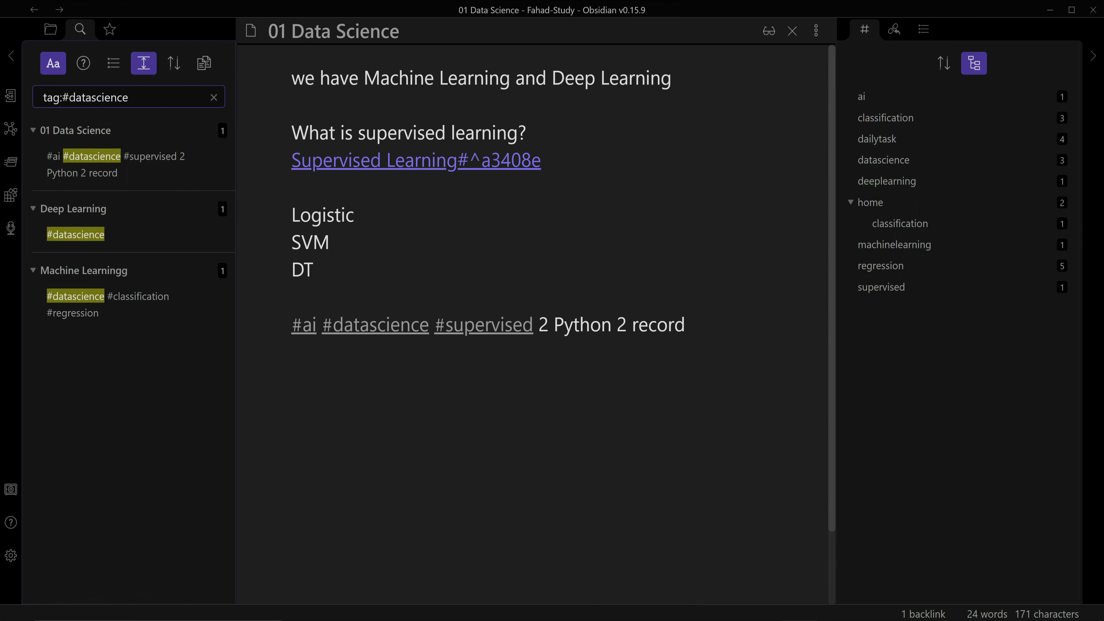
- Show the note's backlinks with their search filter, and sort them by File name (Z to A)
{"action": "left_click", "coordinate": [897, 32]}
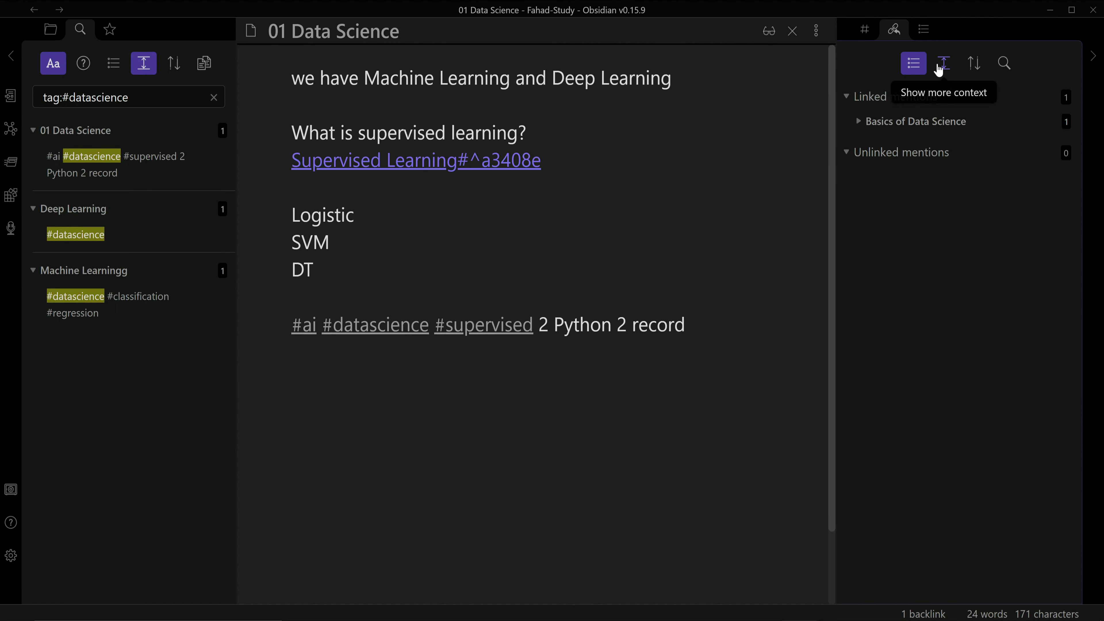
{"action": "left_click", "coordinate": [978, 65]}
{"action": "left_click", "coordinate": [1004, 64]}
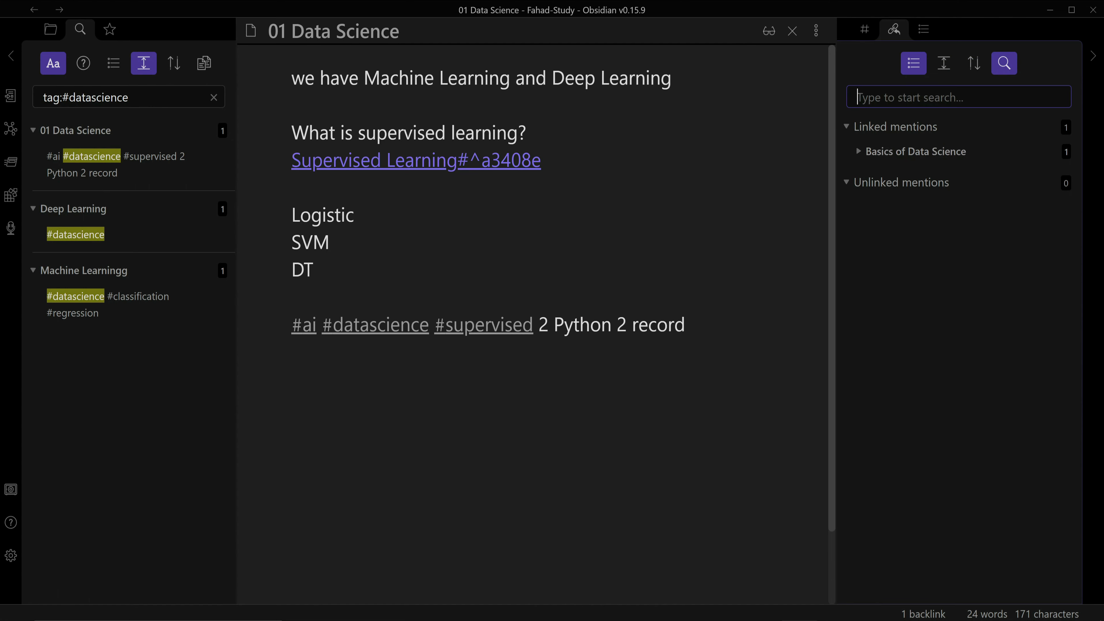
{"action": "left_click", "coordinate": [972, 64]}
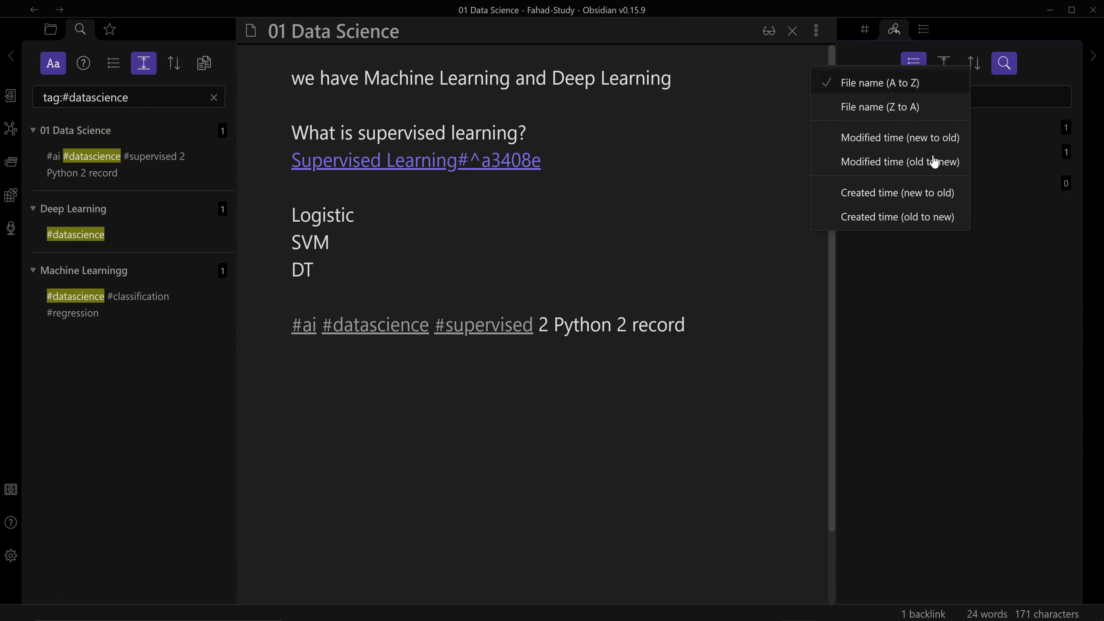
{"action": "left_click", "coordinate": [892, 117]}
- Show the outline of the 01 Data Science note and clear the tag:#datascience search
{"action": "left_click", "coordinate": [925, 30]}
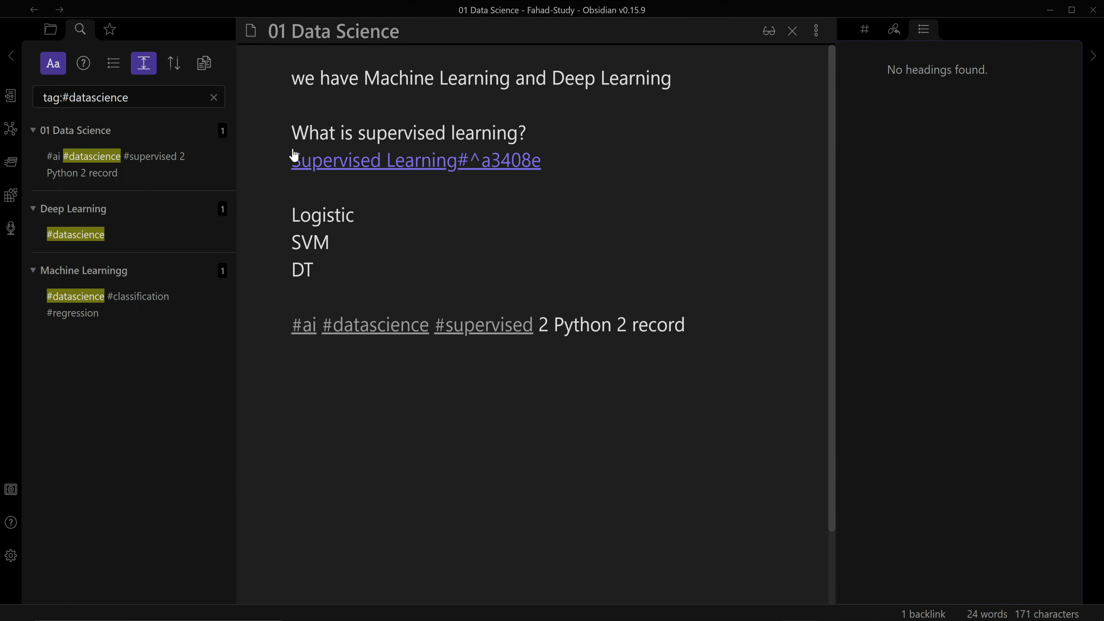
{"action": "left_click", "coordinate": [213, 98]}
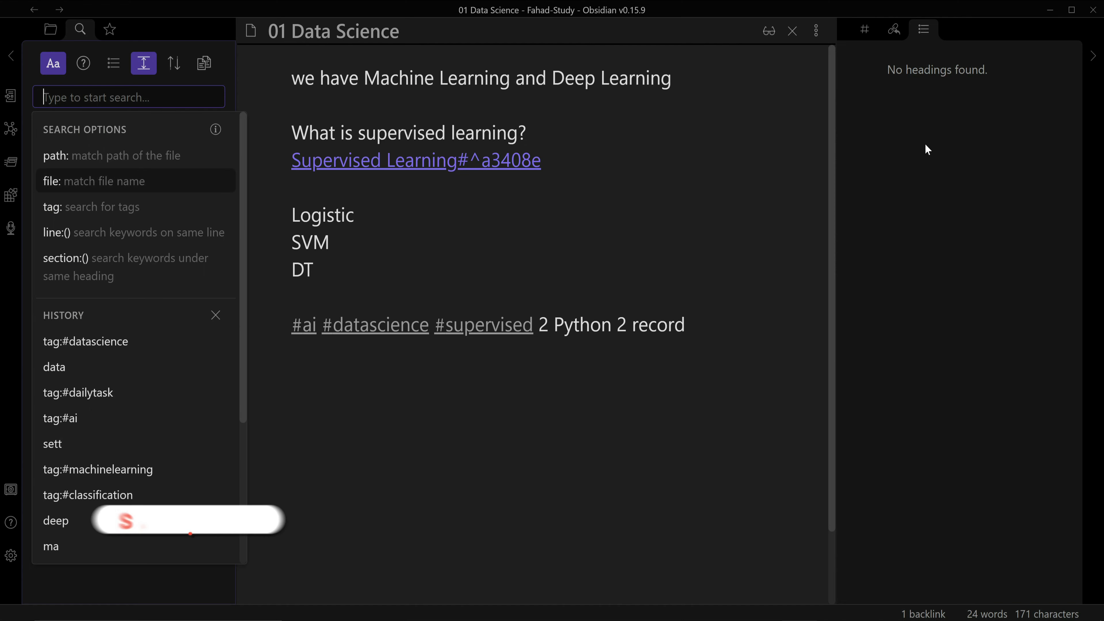
{"action": "left_click", "coordinate": [922, 31]}
- Collapse and re-expand the sidebar holding the outline, and switch the note to reading view
{"action": "left_click", "coordinate": [1094, 65]}
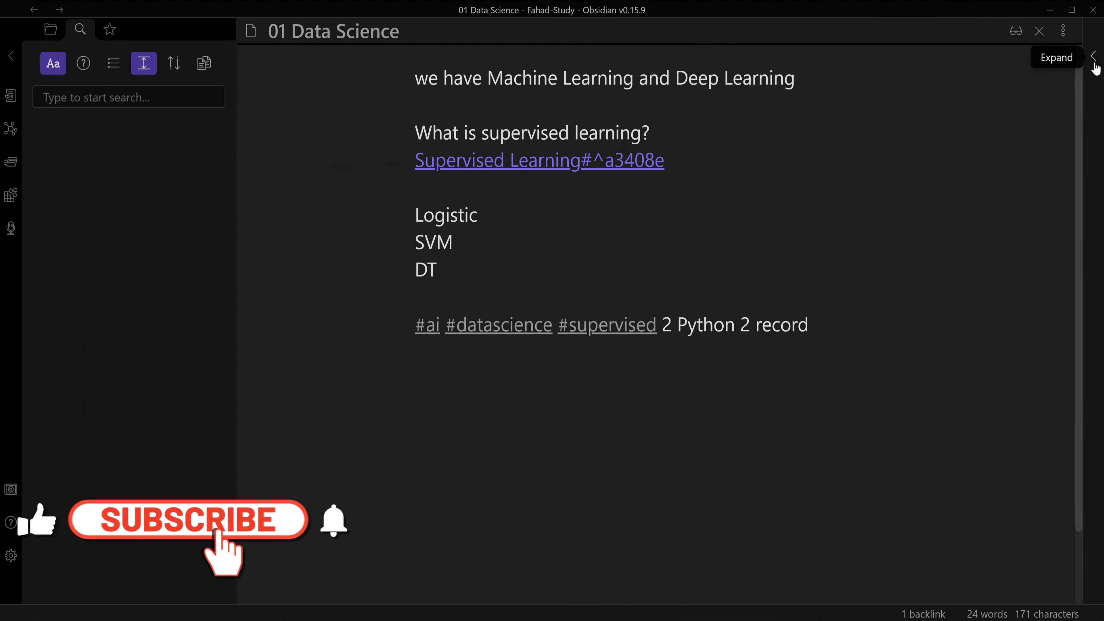
{"action": "left_click", "coordinate": [1094, 64]}
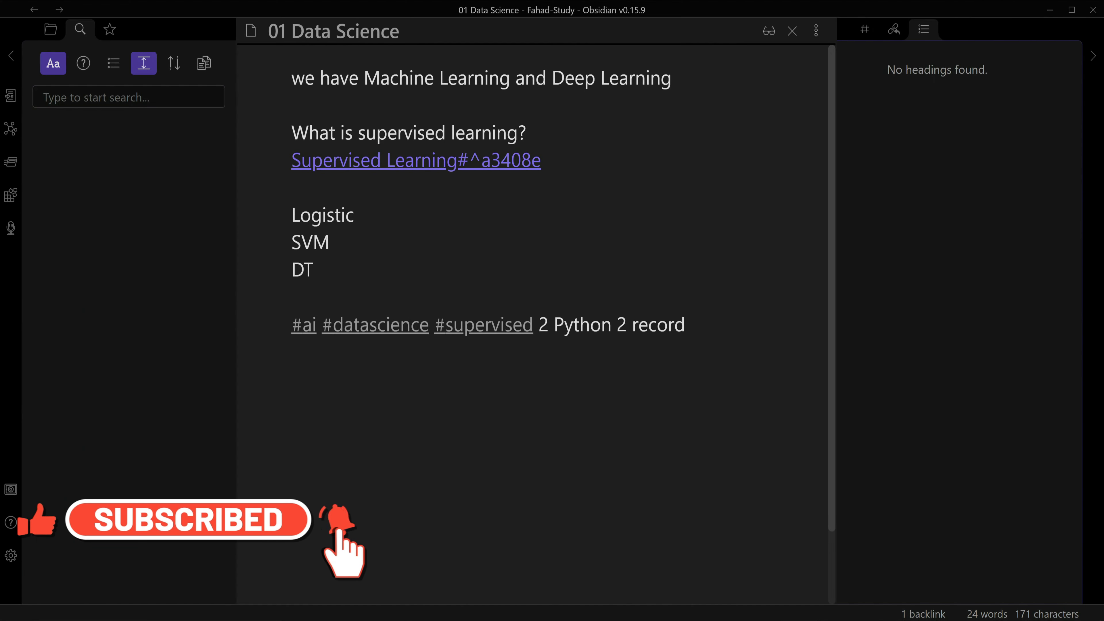
{"action": "left_click", "coordinate": [756, 187]}
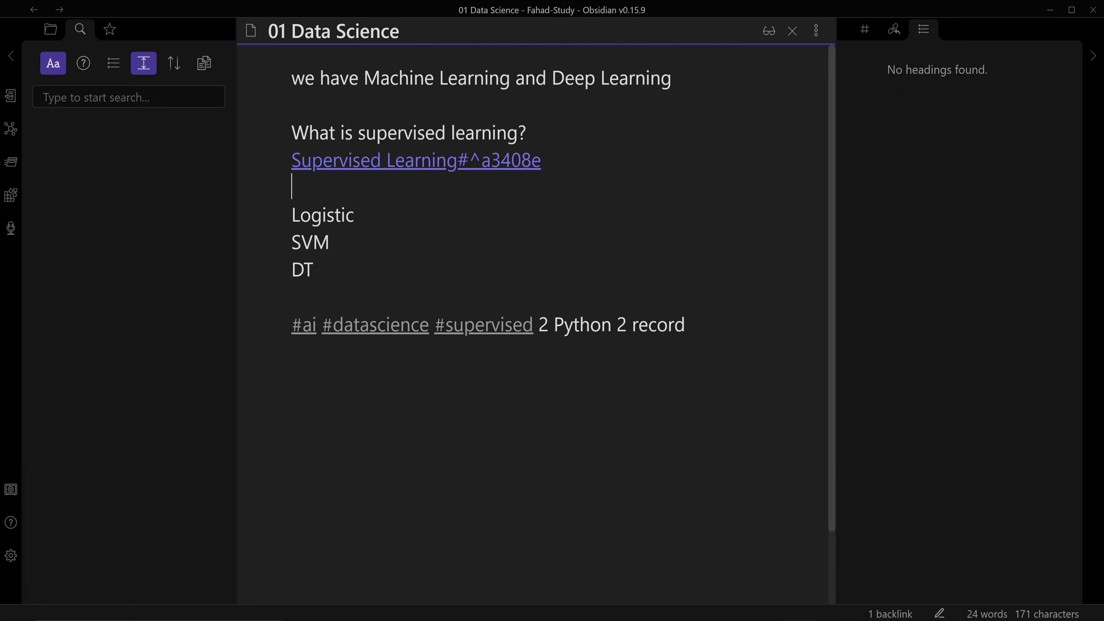
{"action": "left_click", "coordinate": [769, 31]}
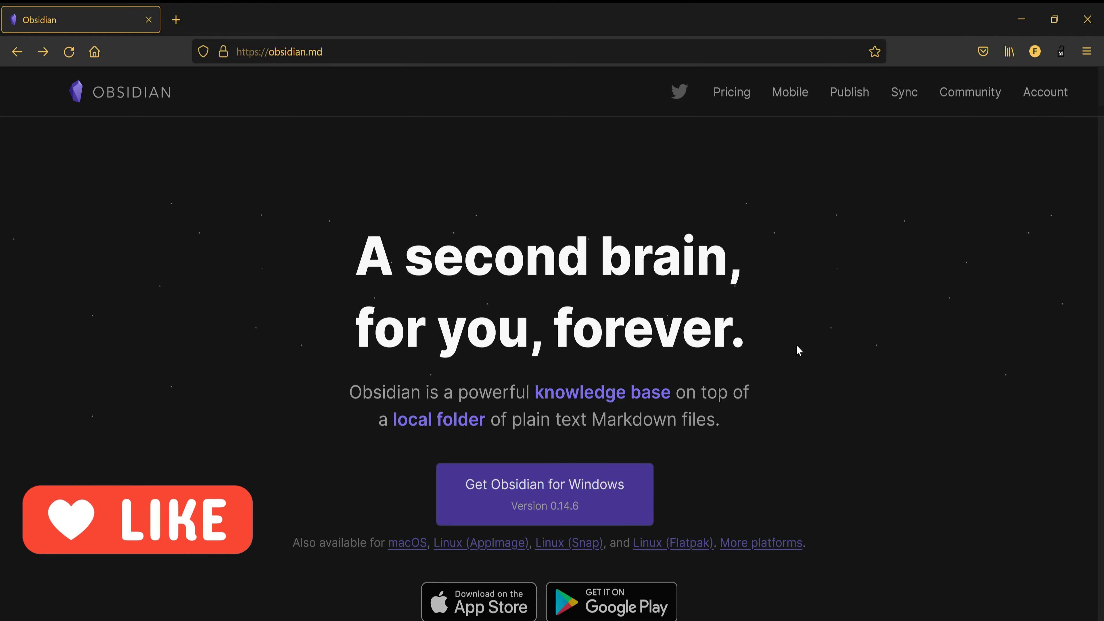
- In the browser, open the Obsidian forum from the Community page of obsidian.md and look through its categories
{"action": "left_click", "coordinate": [968, 104]}
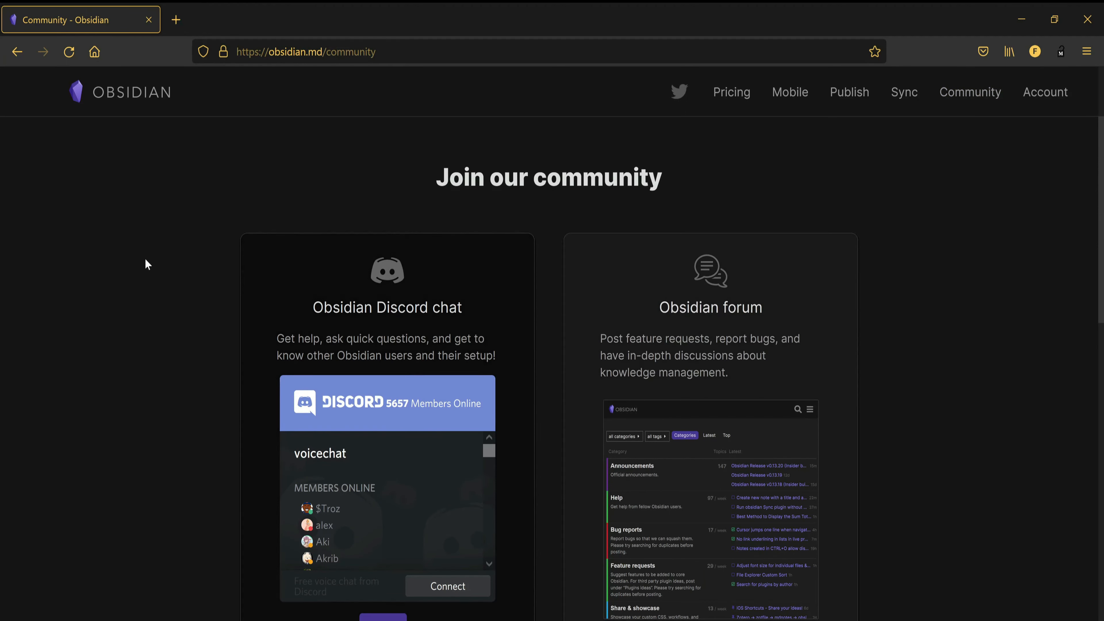
{"action": "scroll", "coordinate": [210, 320], "scroll_direction": "down", "scroll_amount": 2}
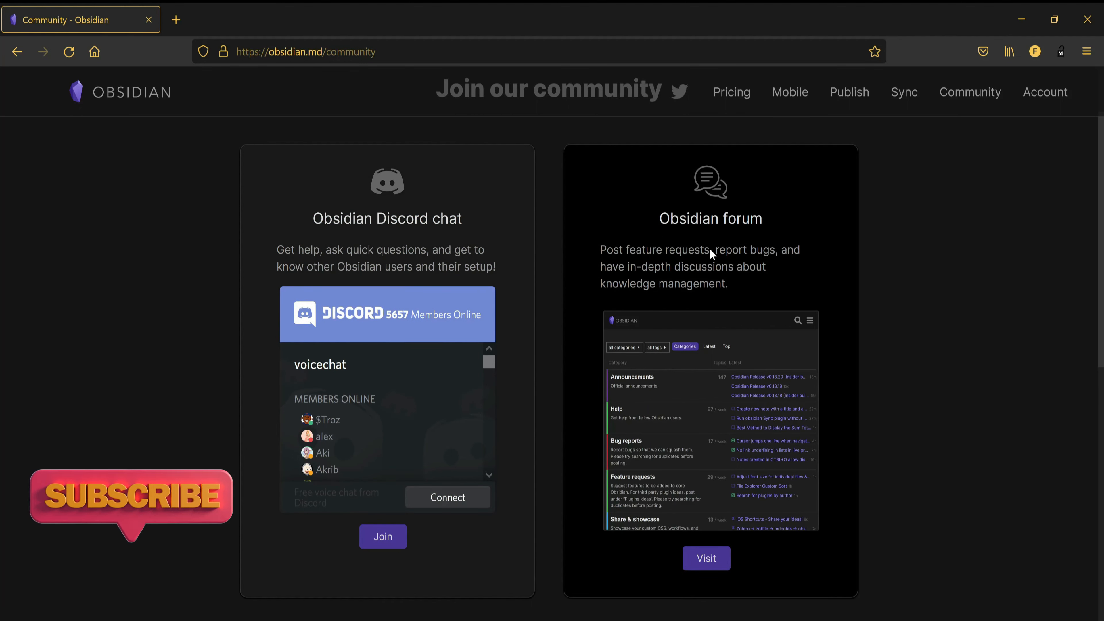
{"action": "left_click", "coordinate": [709, 561]}
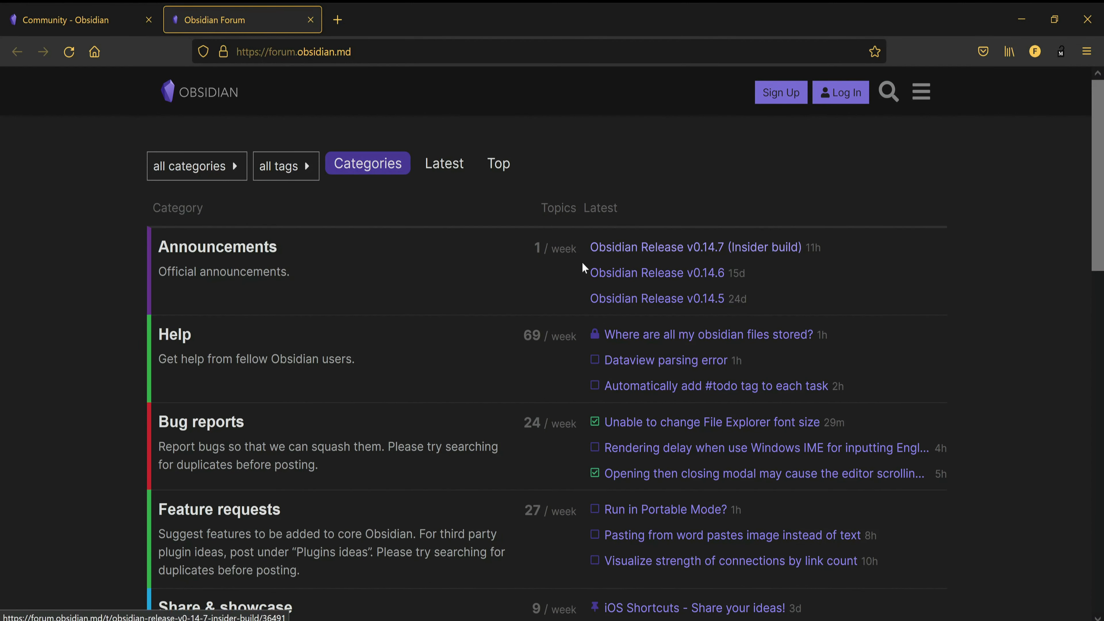
{"action": "scroll", "coordinate": [583, 266], "scroll_direction": "down", "scroll_amount": 2}
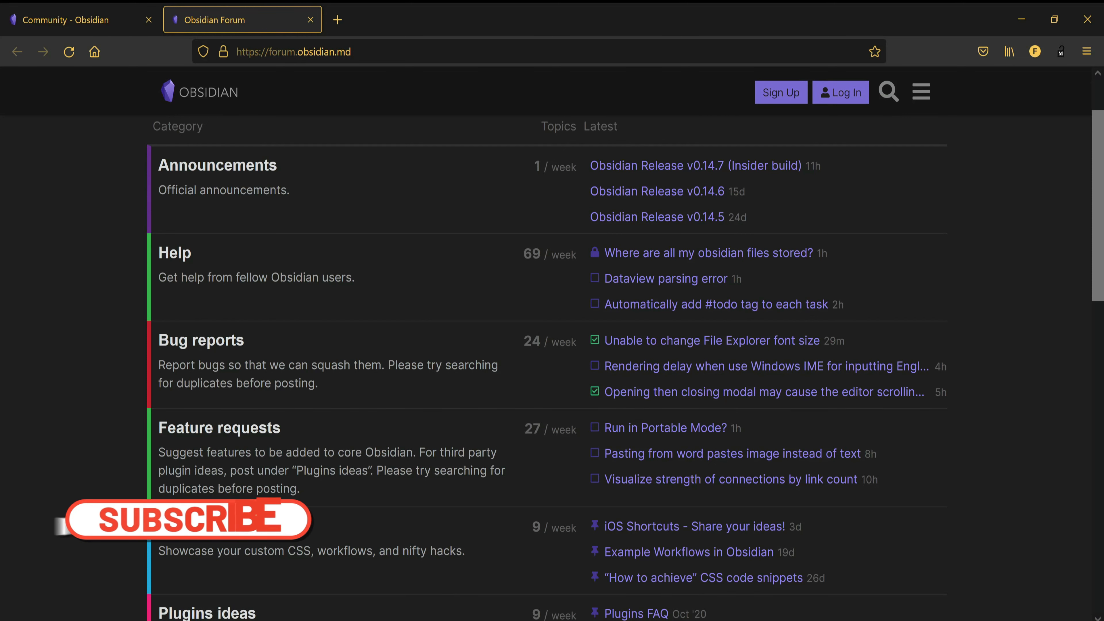
{"action": "scroll", "coordinate": [552, 348], "scroll_direction": "down", "scroll_amount": 2}
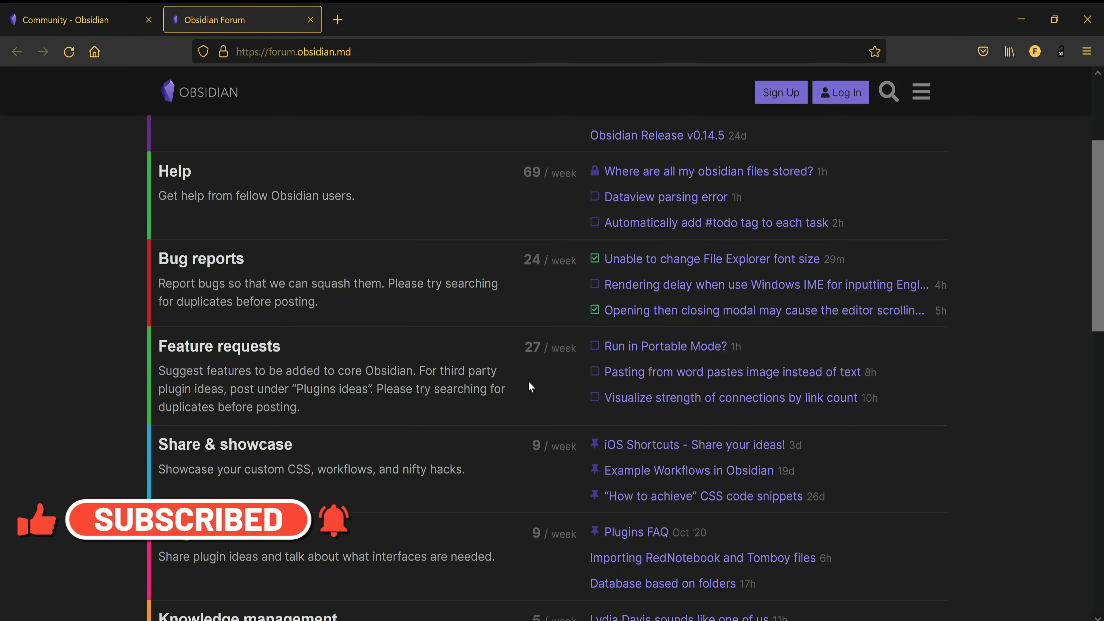
- Look through the remaining forum categories from Share & showcase down to Resolved help, and return to the Obsidian Community page
{"action": "scroll", "coordinate": [199, 379], "scroll_direction": "down", "scroll_amount": 4}
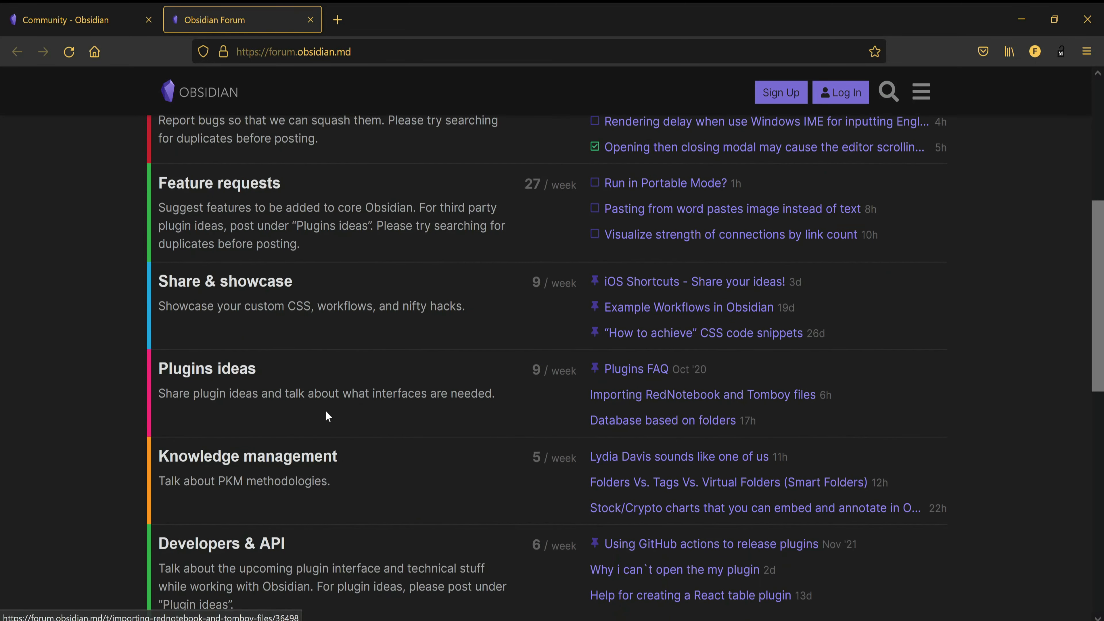
{"action": "scroll", "coordinate": [325, 411], "scroll_direction": "down", "scroll_amount": 4}
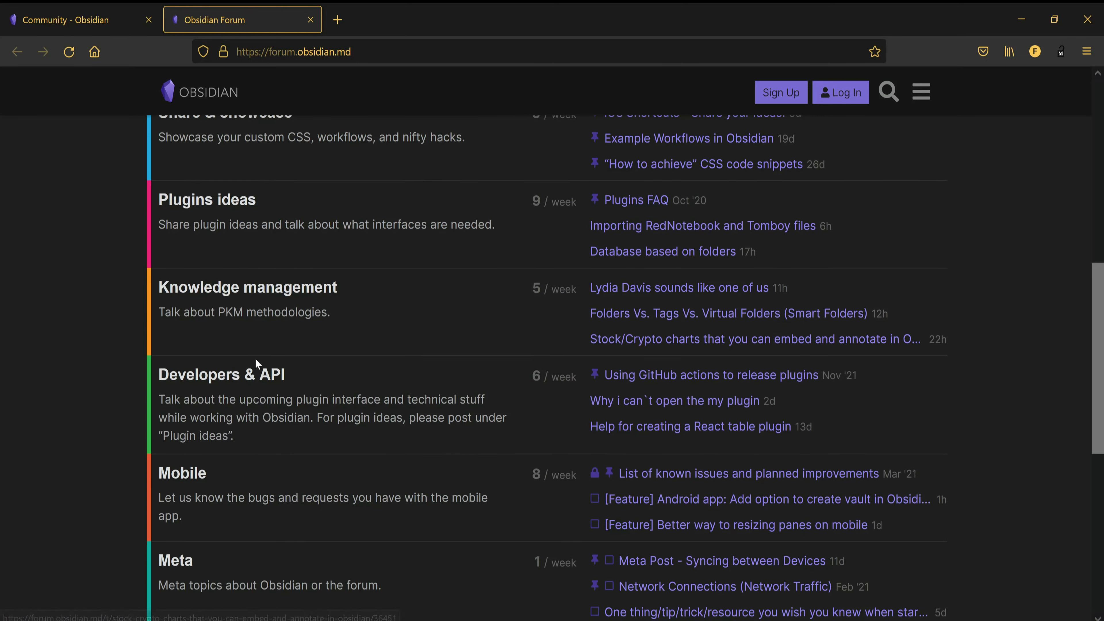
{"action": "scroll", "coordinate": [255, 358], "scroll_direction": "down", "scroll_amount": 2}
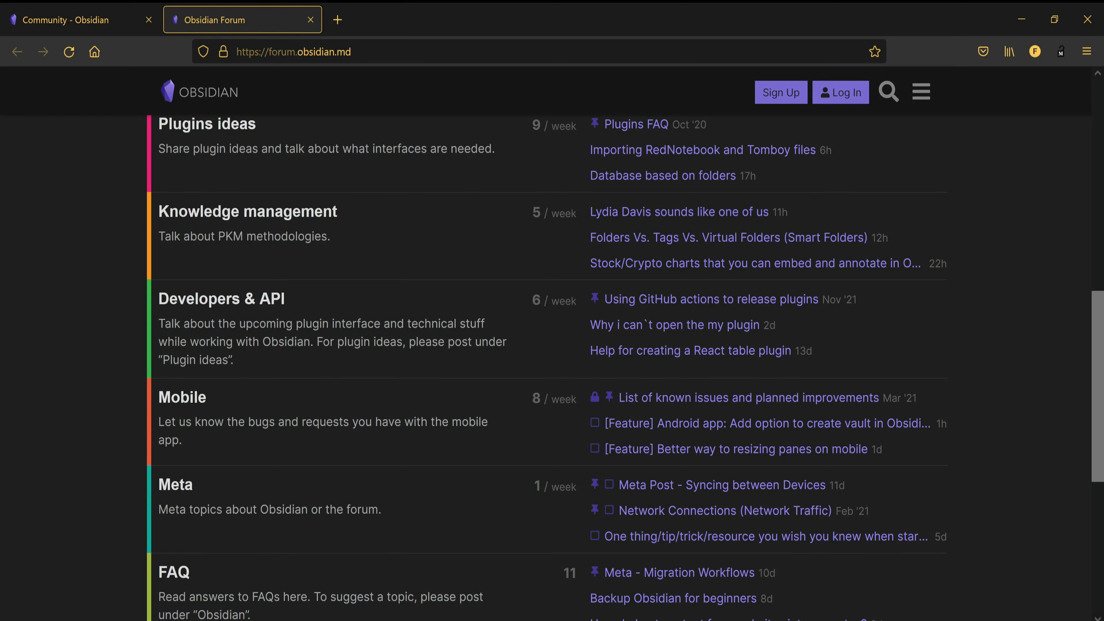
{"action": "scroll", "coordinate": [548, 365], "scroll_direction": "down", "scroll_amount": 2}
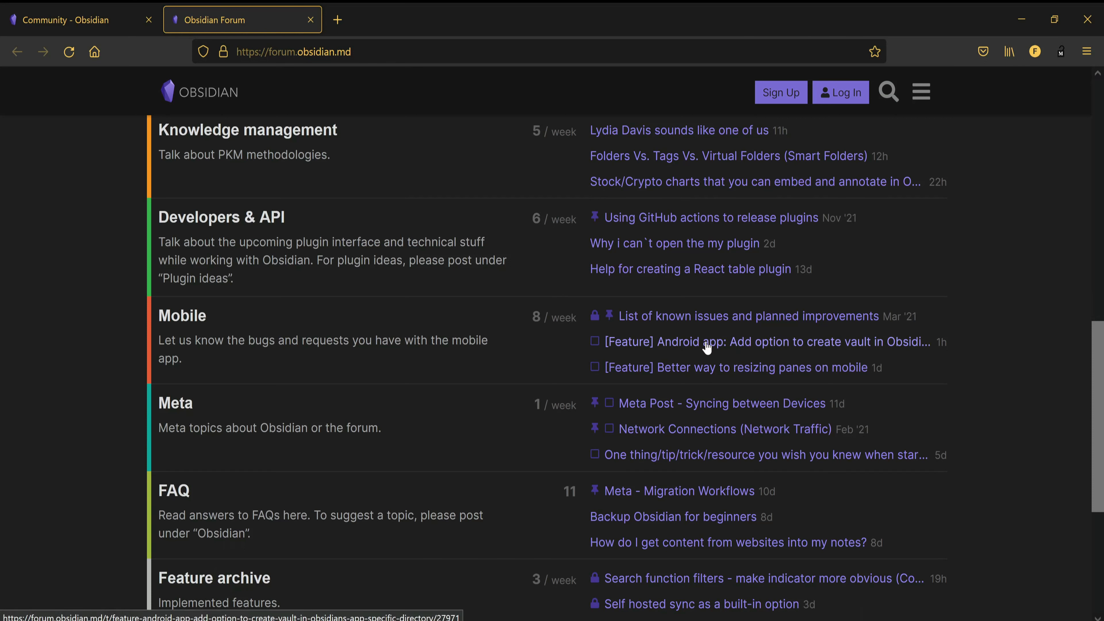
{"action": "scroll", "coordinate": [94, 365], "scroll_direction": "down", "scroll_amount": 4}
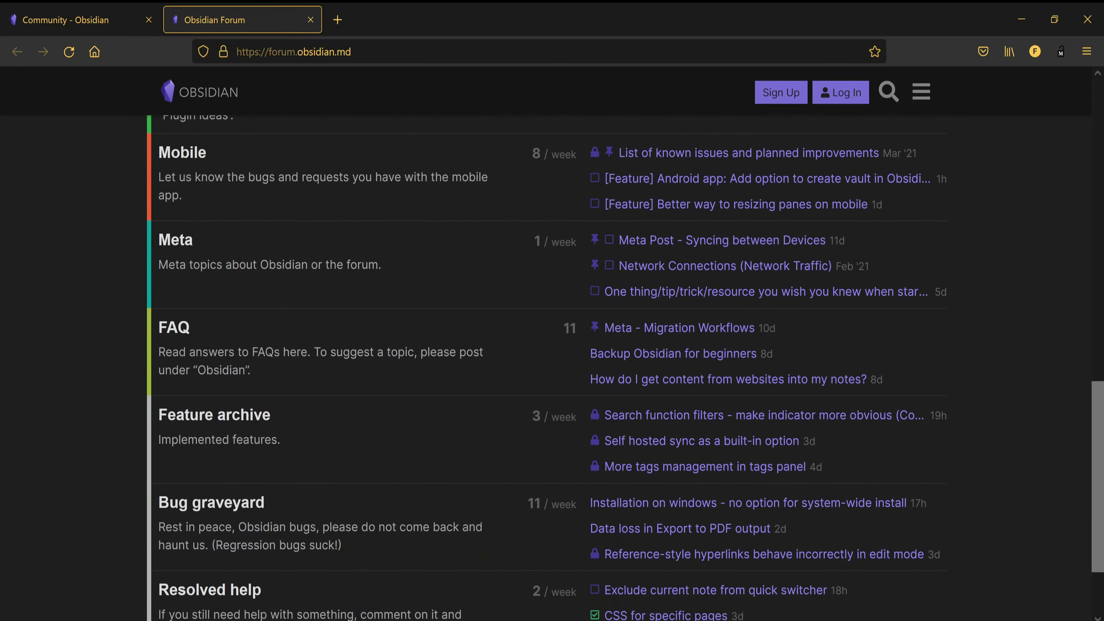
{"action": "scroll", "coordinate": [156, 454], "scroll_direction": "down", "scroll_amount": 2}
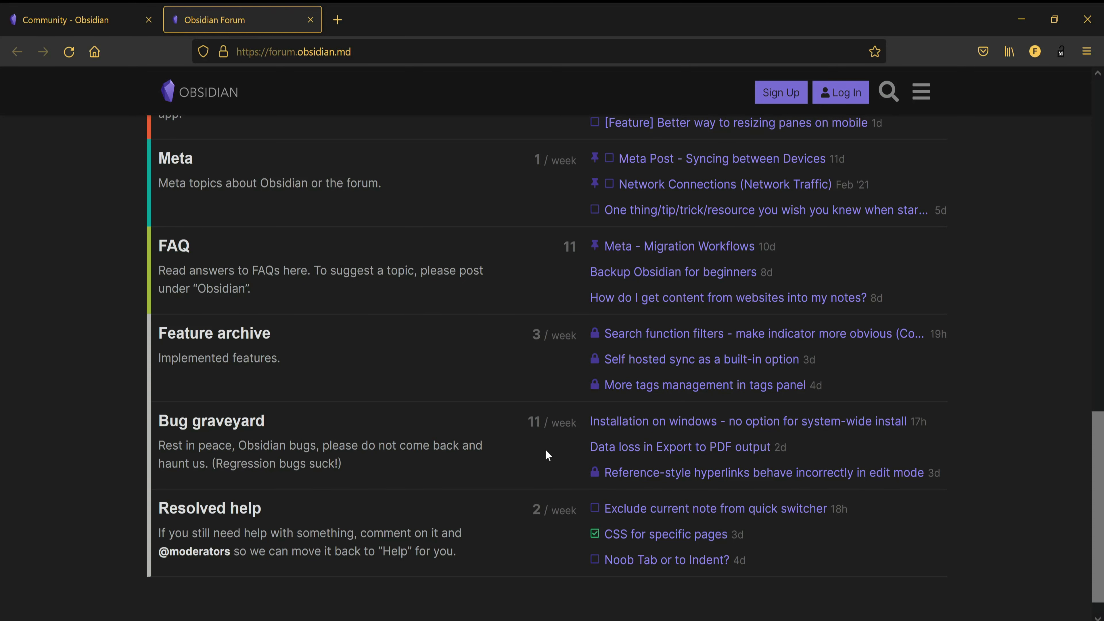
{"action": "scroll", "coordinate": [355, 534], "scroll_direction": "up", "scroll_amount": 15}
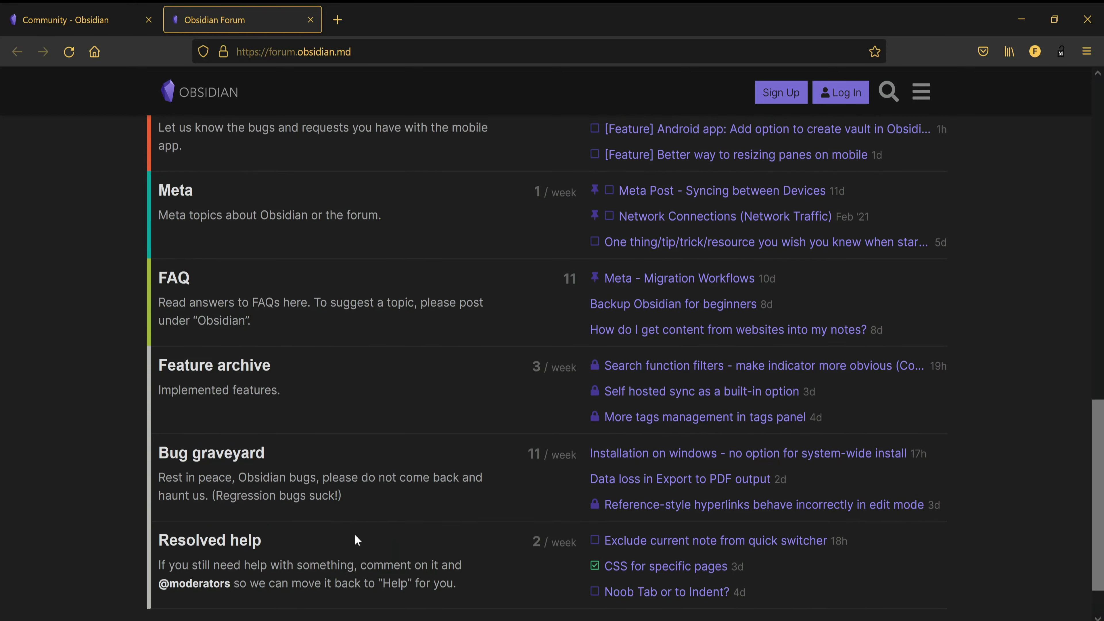
{"action": "scroll", "coordinate": [356, 527], "scroll_direction": "up", "scroll_amount": 5}
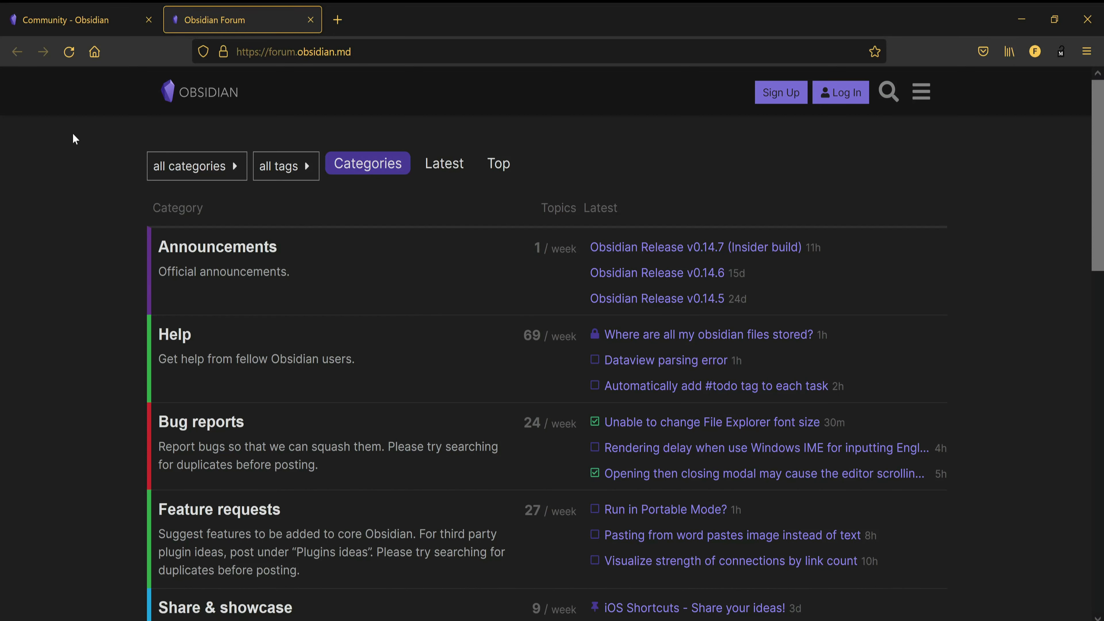
{"action": "left_click", "coordinate": [77, 20]}
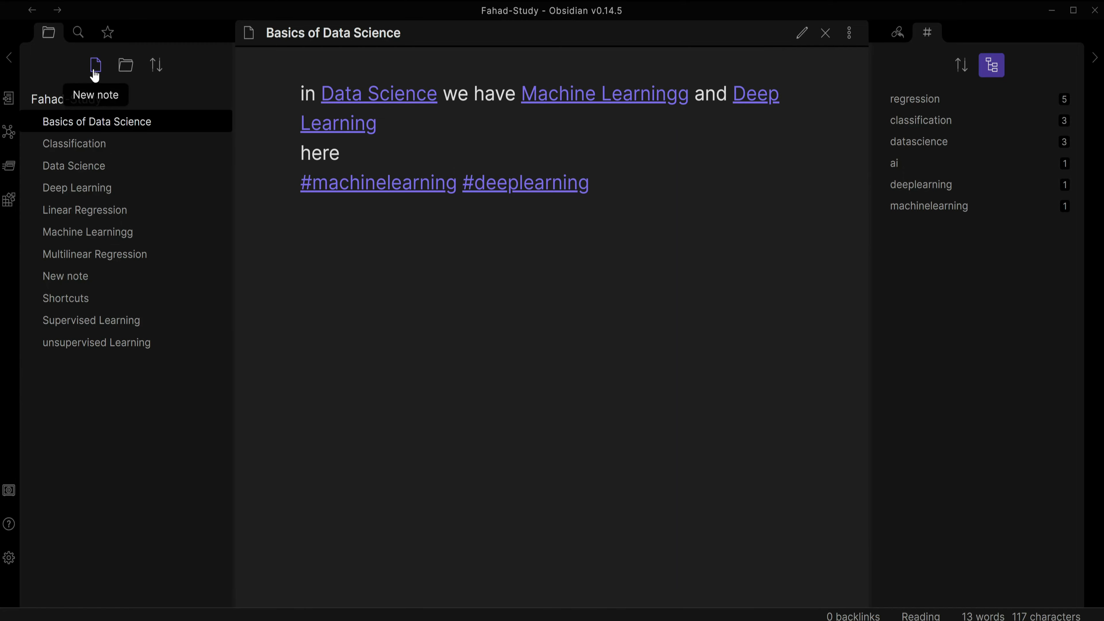
- In the Obsidian vault, create a folder named Supervised Learning Folder
{"action": "left_click", "coordinate": [126, 66]}
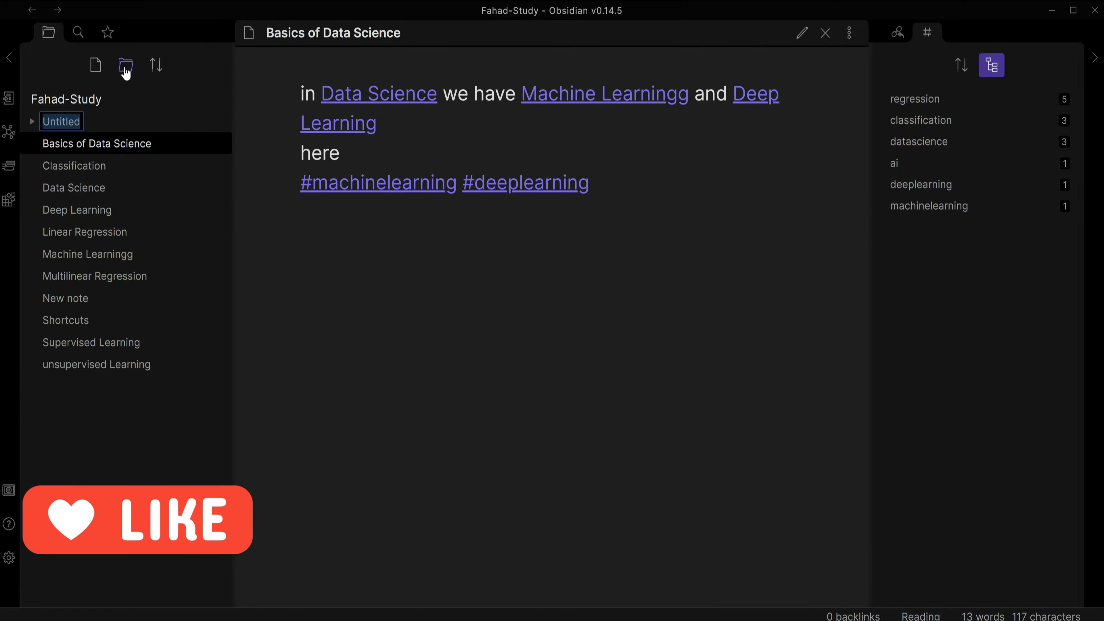
{"action": "type", "text": "Sup"}
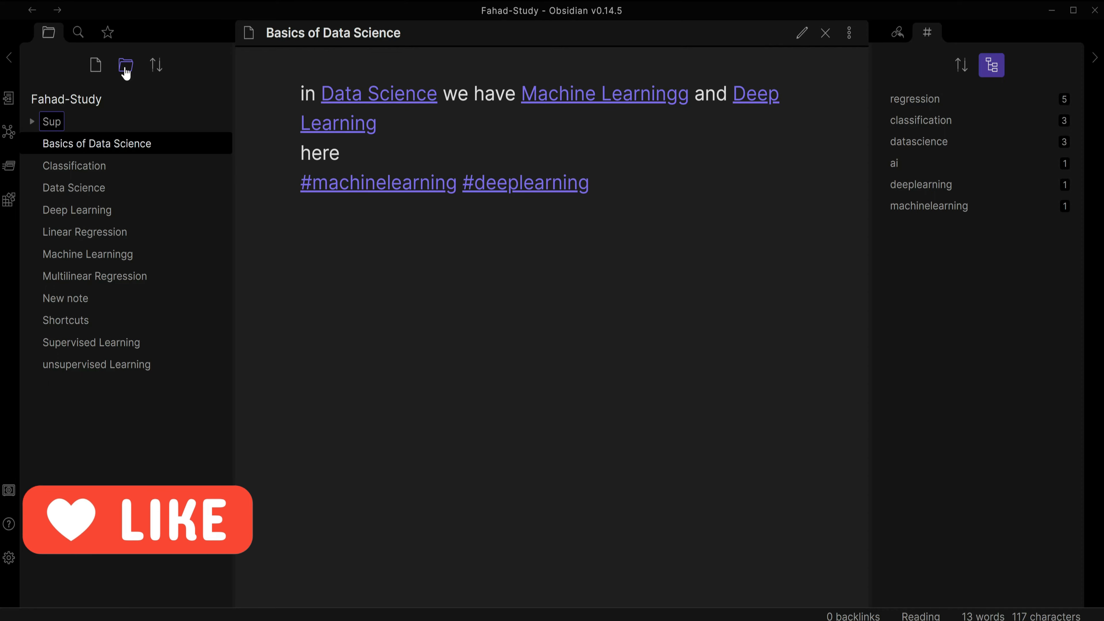
{"action": "type", "text": "ervised"}
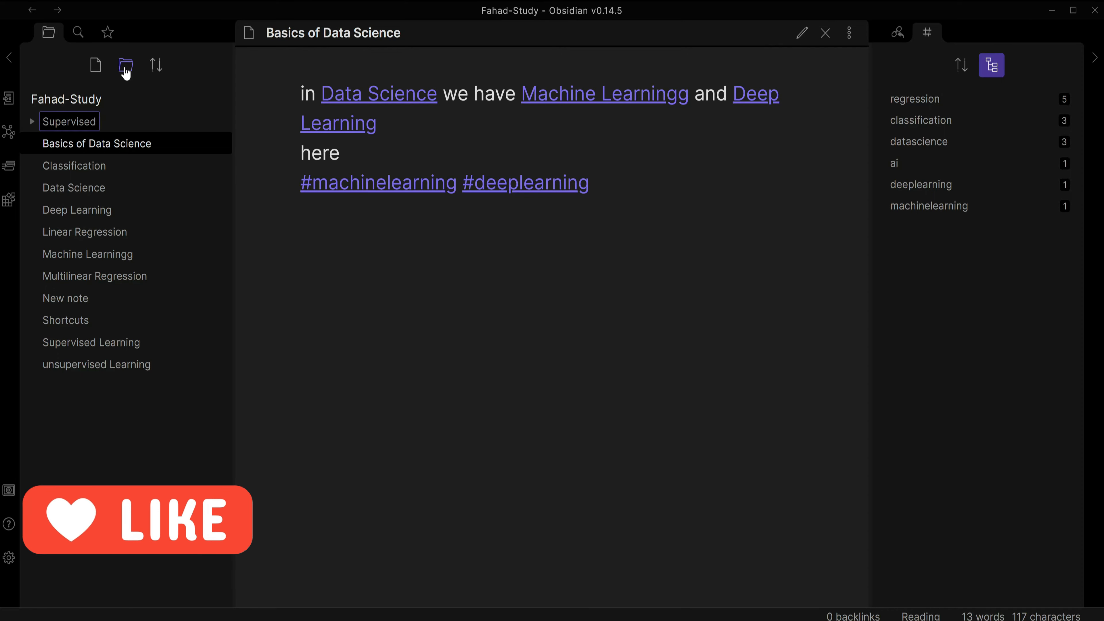
{"action": "type", "text": " Learning Fo"}
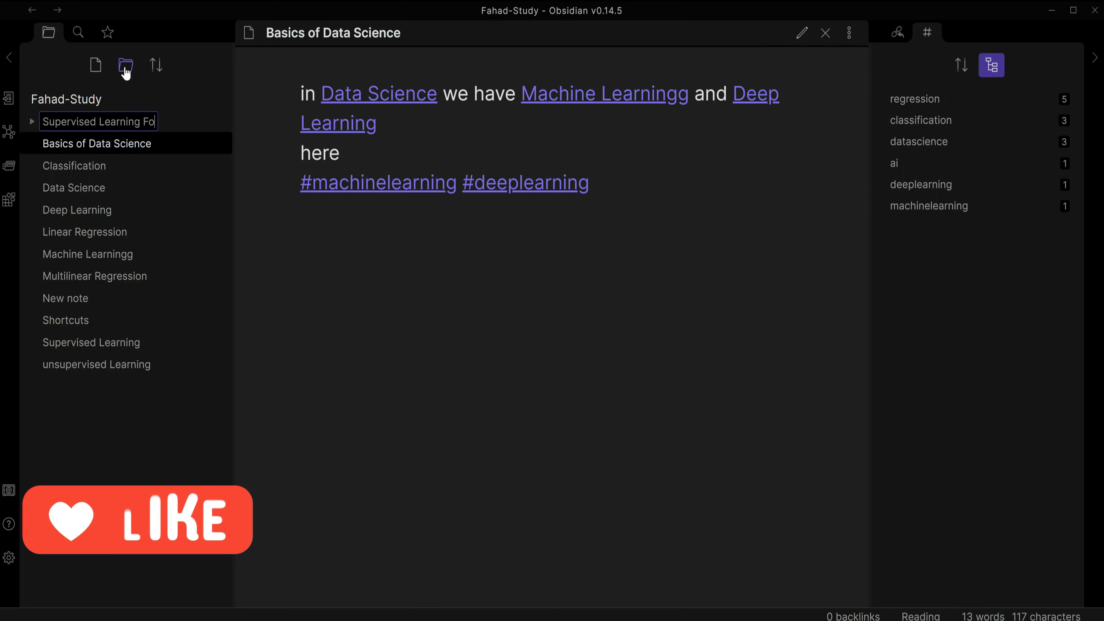
{"action": "type", "text": "lder"}
{"action": "key", "text": "Return"}
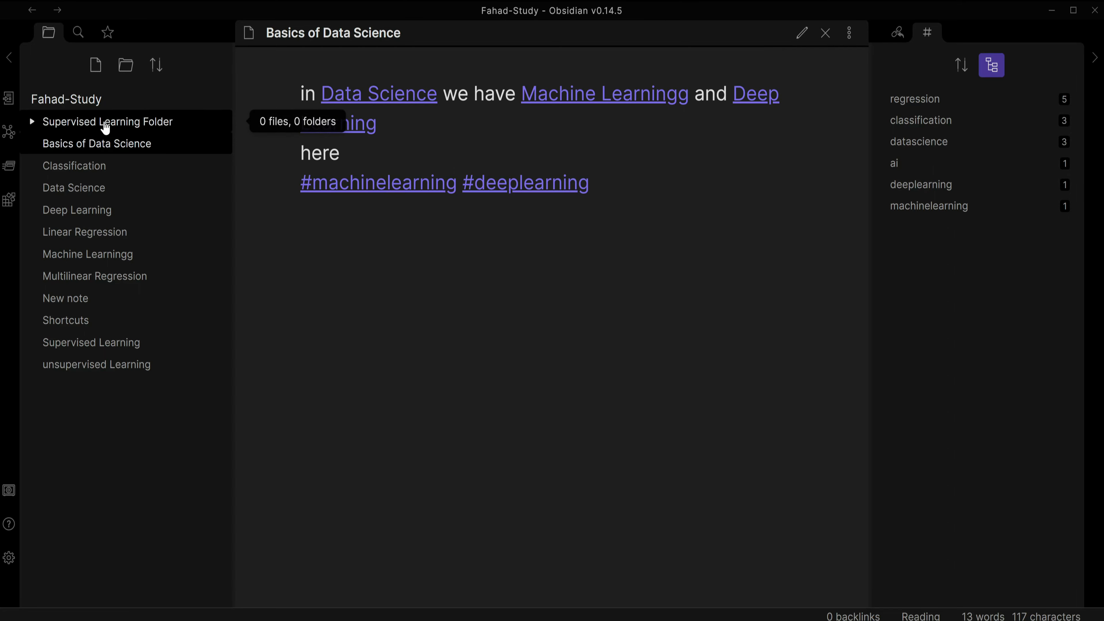
- Move the Classification note into Supervised Learning Folder and expand the folder to show its contents
{"action": "left_click", "coordinate": [77, 172]}
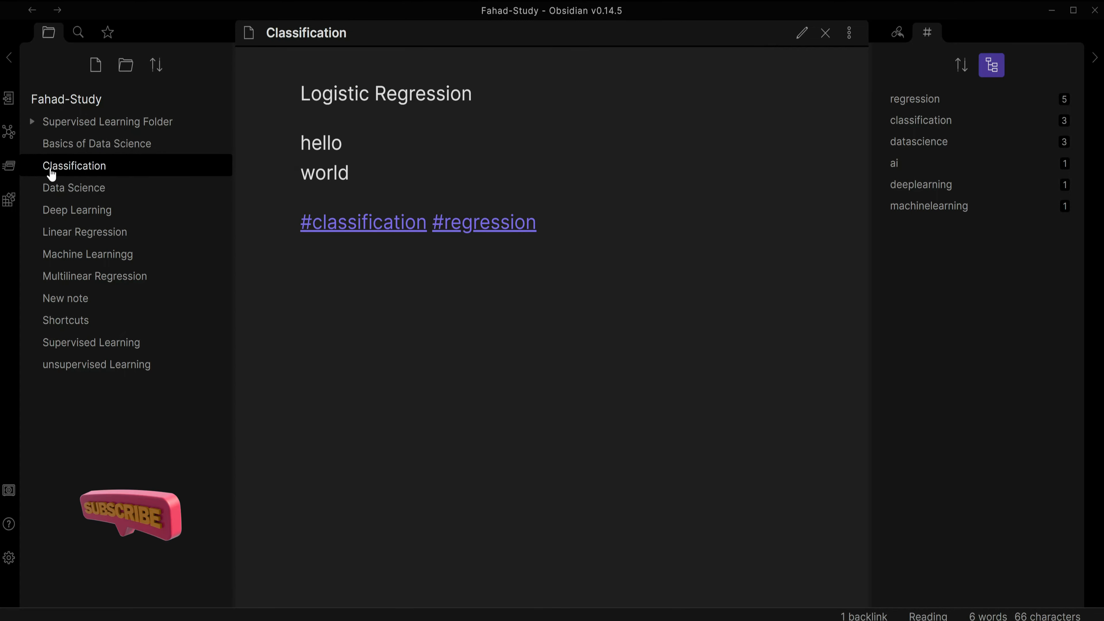
{"action": "left_click_drag", "start_coordinate": [51, 174], "coordinate": [63, 124]}
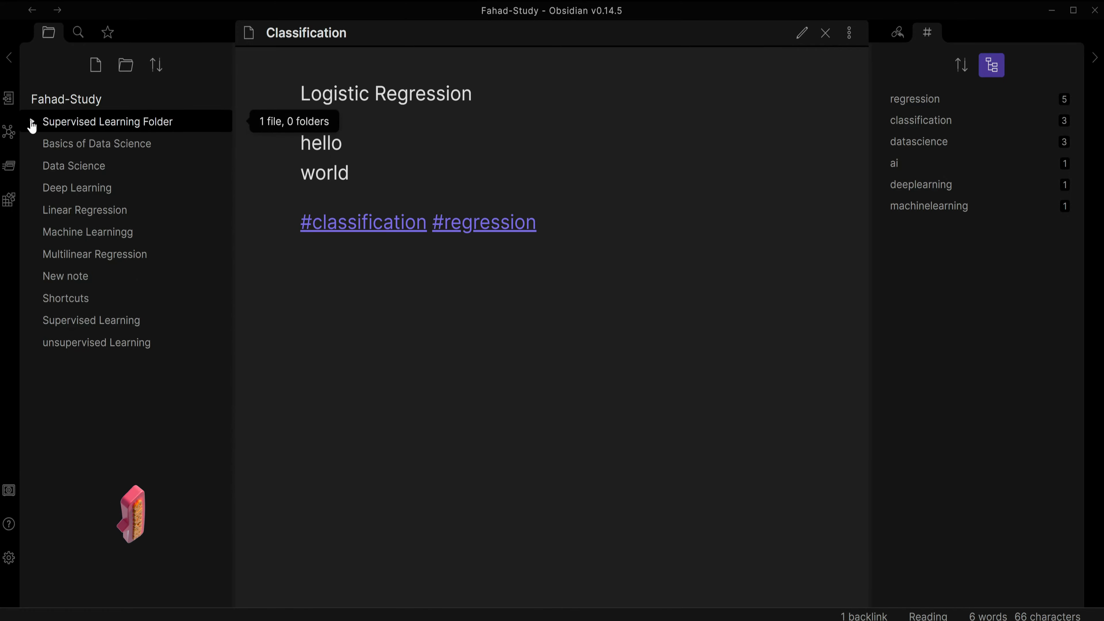
{"action": "left_click", "coordinate": [31, 125]}
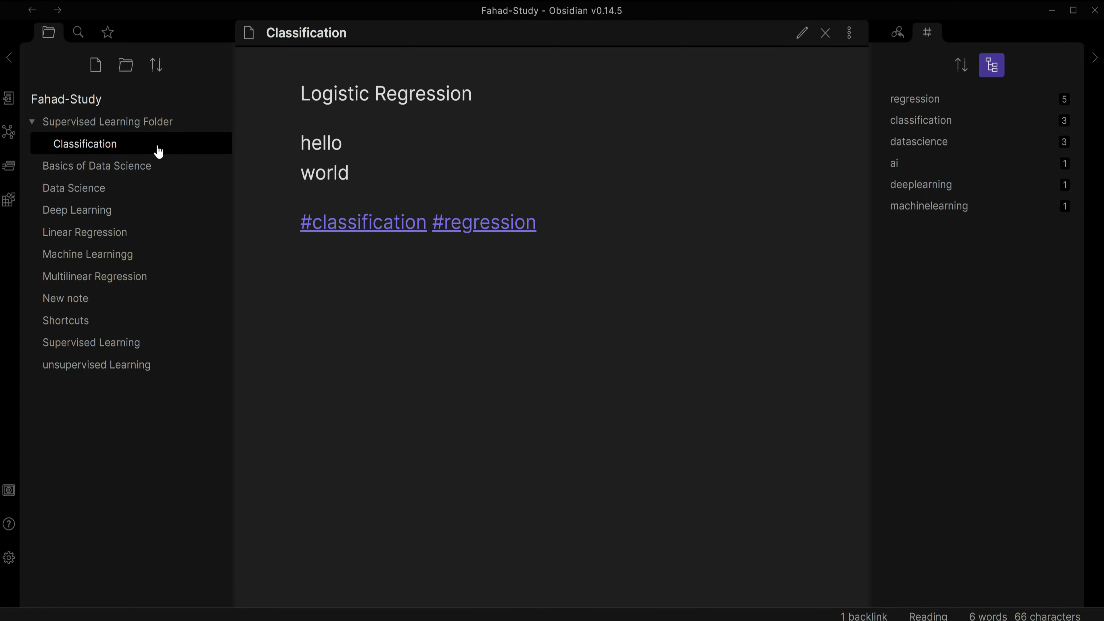
- Create a folder named "new folder" and nest it inside Supervised Learning Folder
{"action": "left_click", "coordinate": [126, 66]}
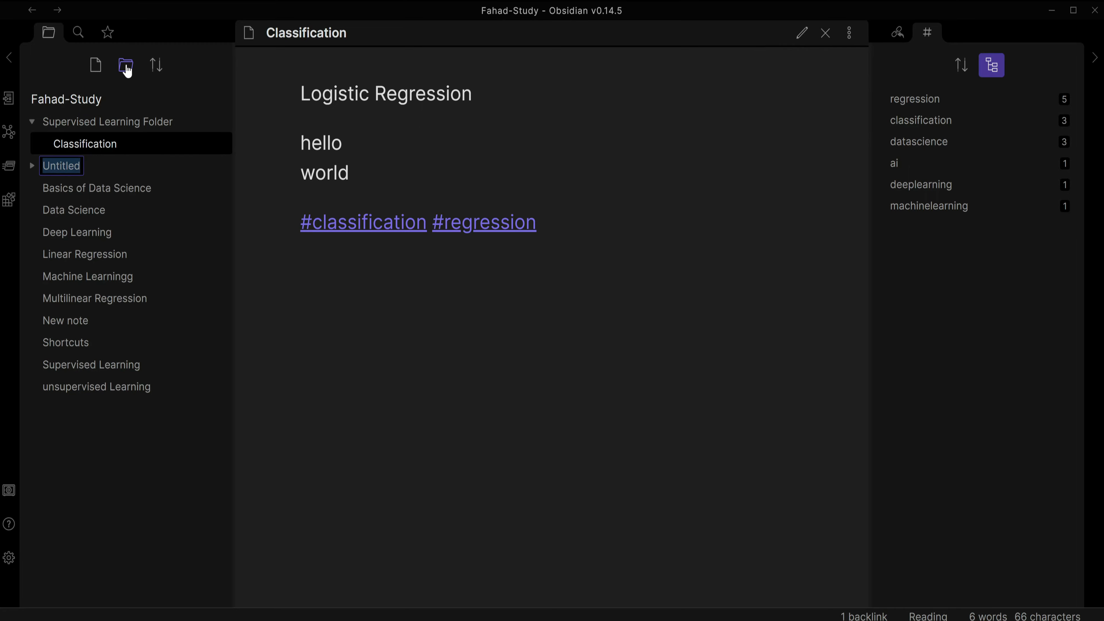
{"action": "type", "text": "new folder"}
{"action": "key", "text": "Return"}
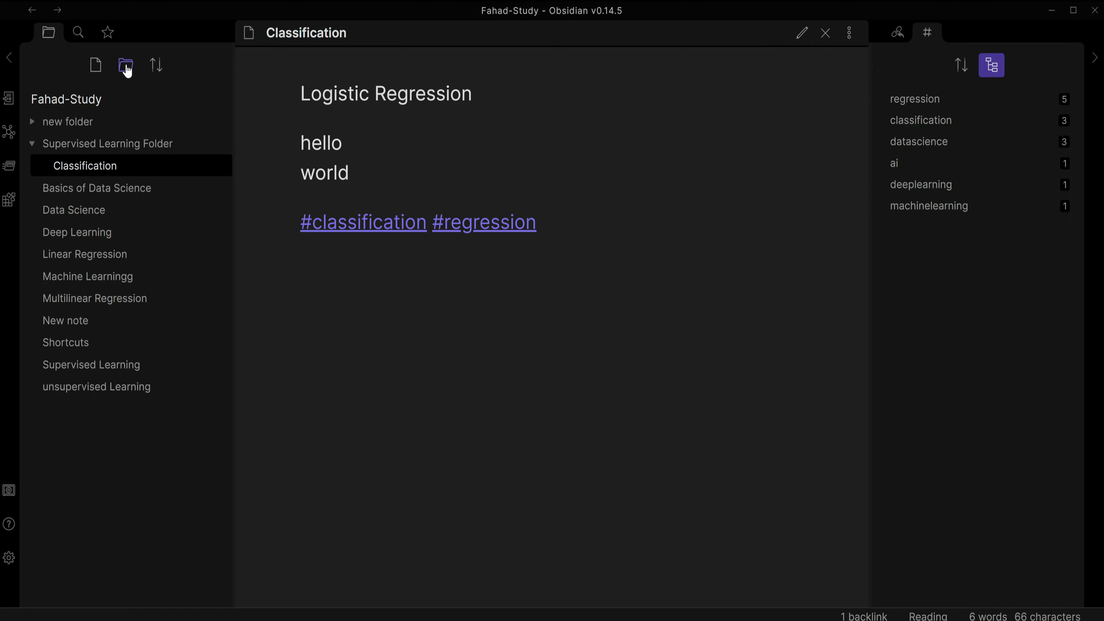
{"action": "left_click_drag", "start_coordinate": [74, 122], "coordinate": [75, 144]}
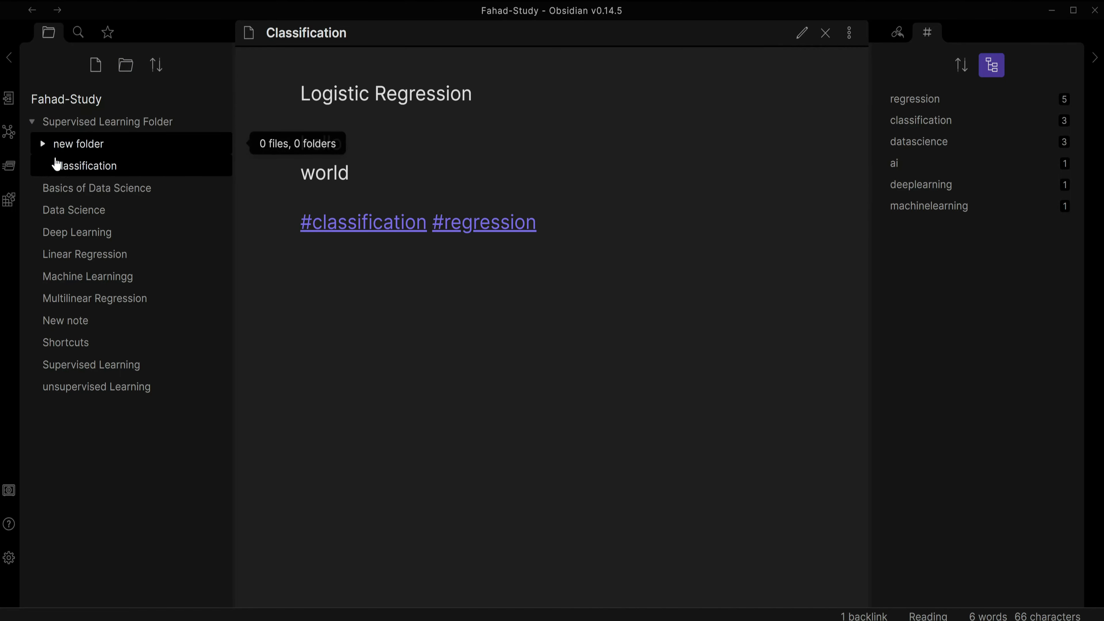
- Collapse and re-expand Supervised Learning Folder, and expand the "new folder" subfolder inside it
{"action": "left_click", "coordinate": [39, 124]}
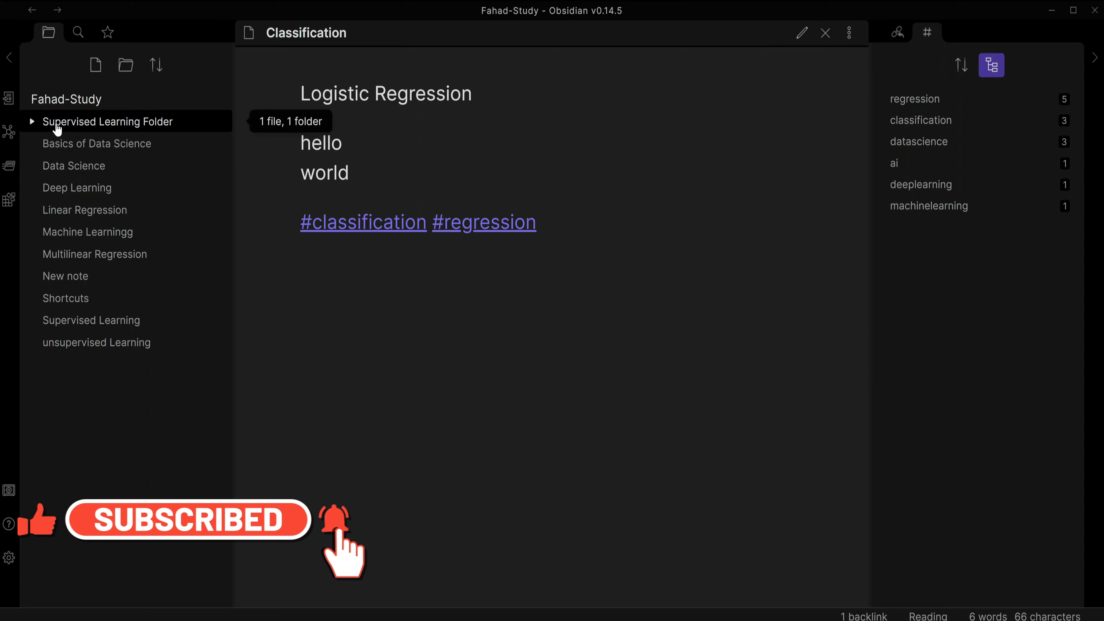
{"action": "left_click", "coordinate": [30, 125]}
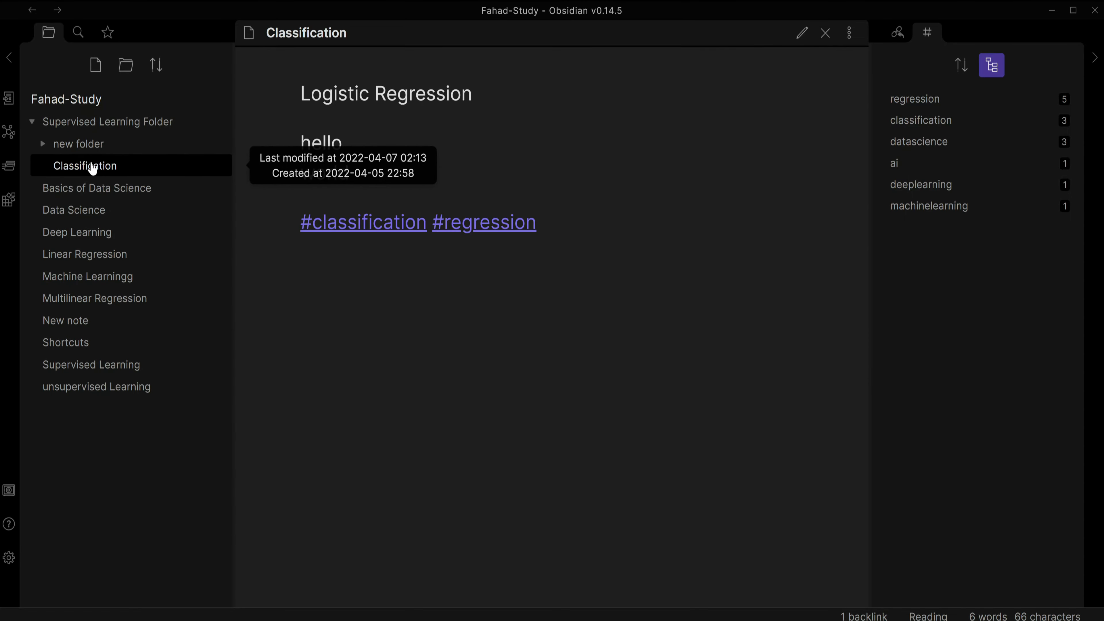
{"action": "left_click", "coordinate": [78, 150]}
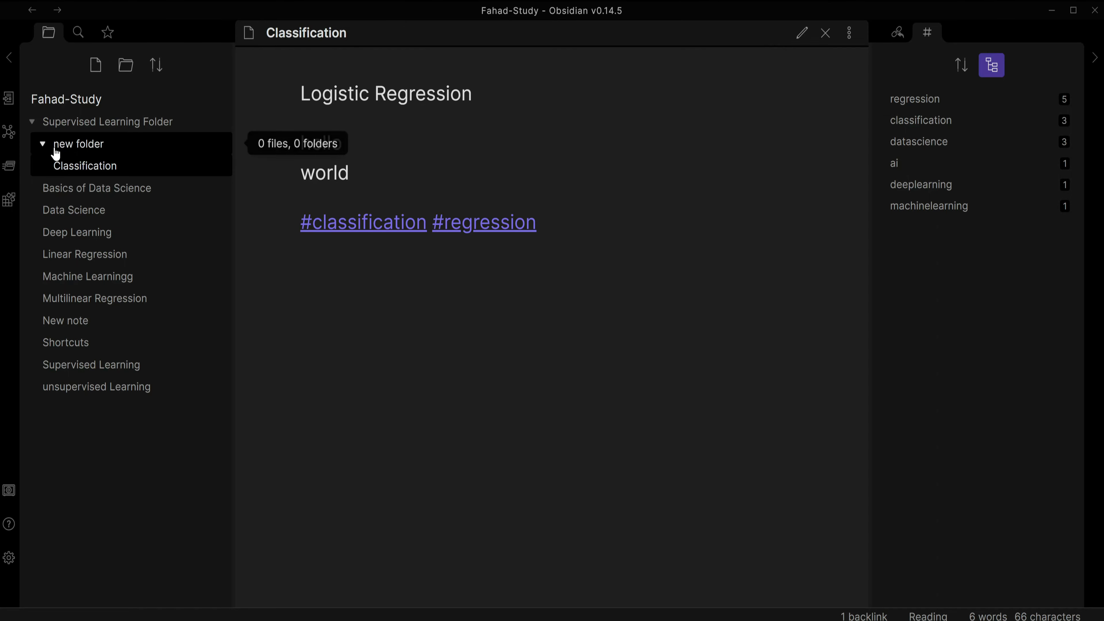
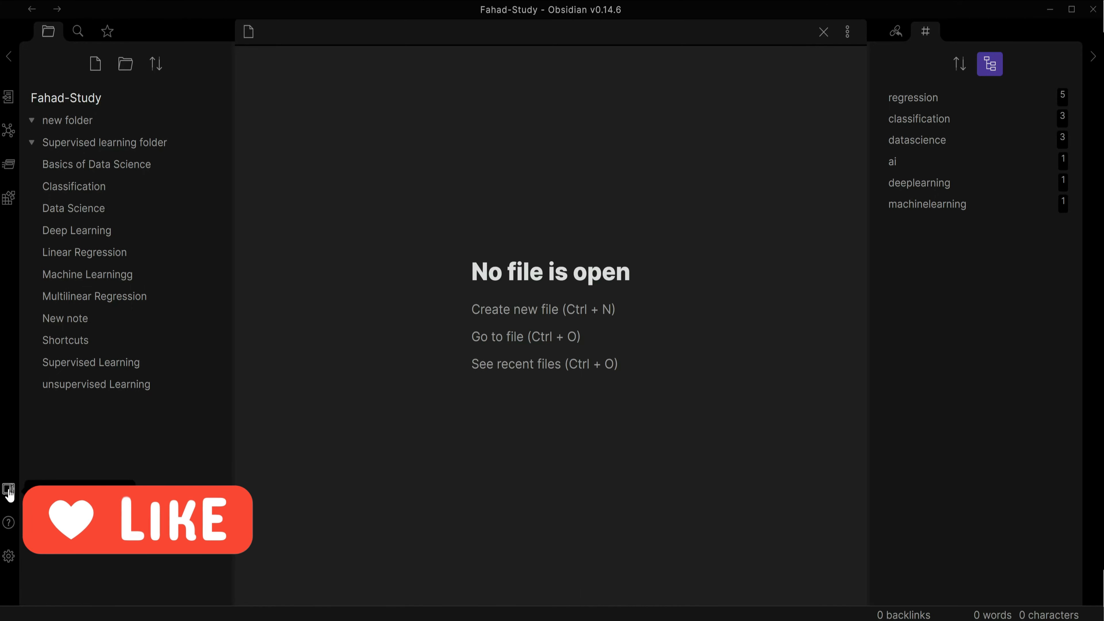
- Create a vault named with the owner's first name plus "-Personal" inside the current study vault's folder, and turn on Live Preview
{"action": "left_click", "coordinate": [8, 492]}
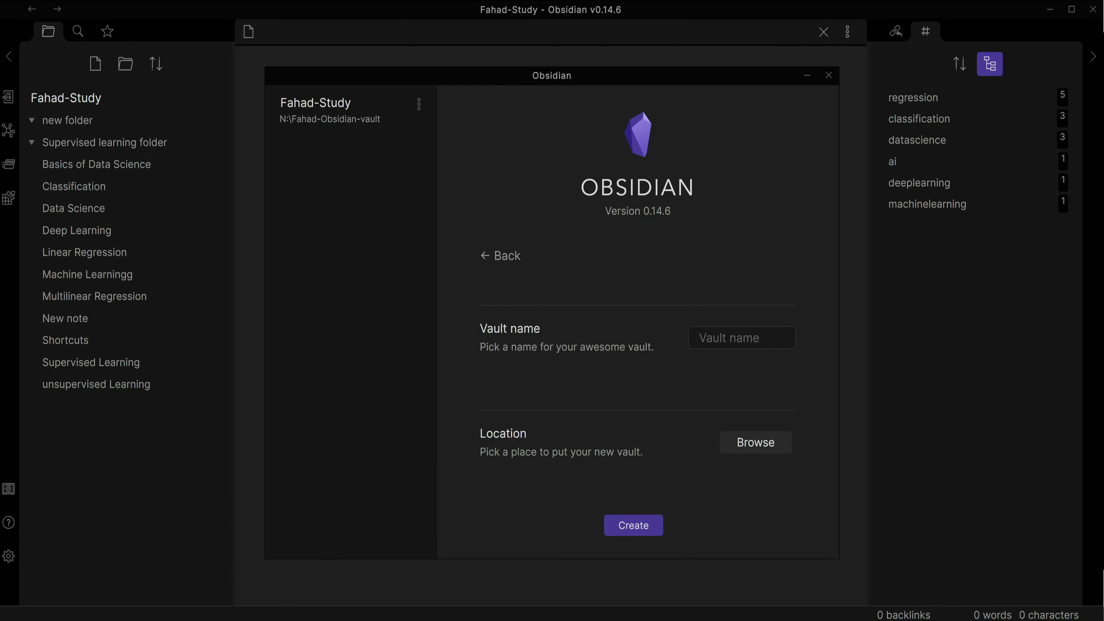
{"action": "type", "text": "Fahad-Personal"}
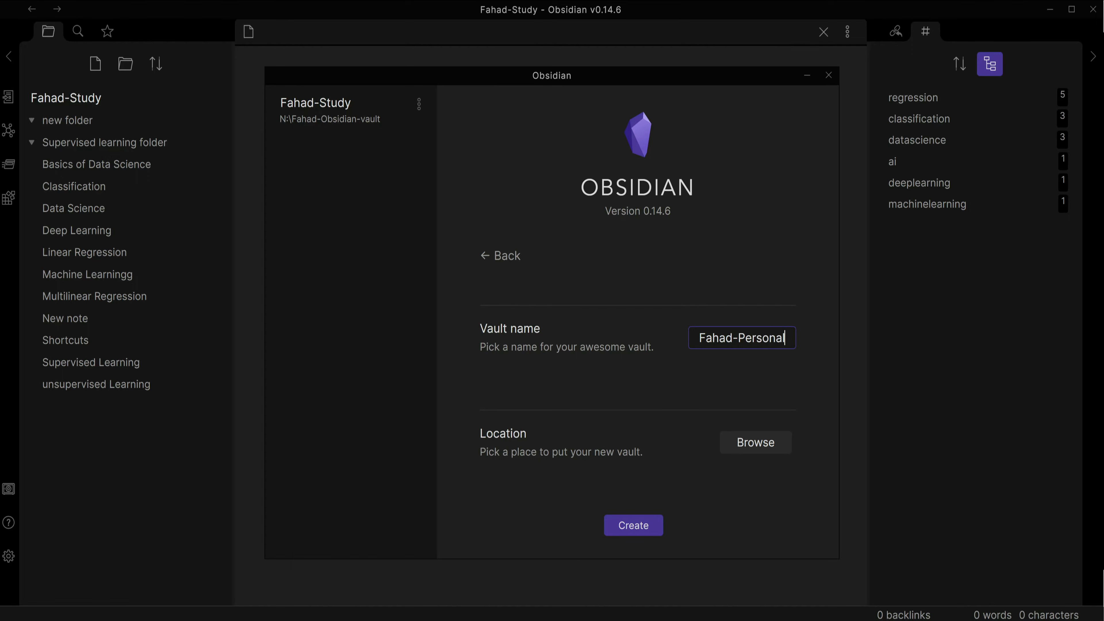
{"action": "left_click", "coordinate": [743, 442]}
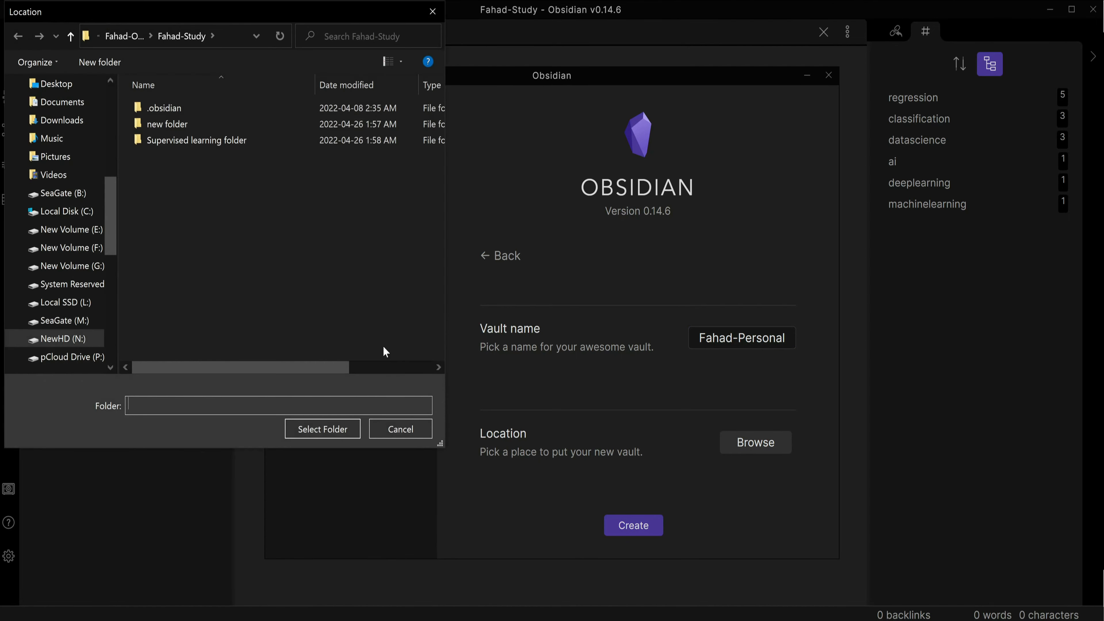
{"action": "right_click", "coordinate": [171, 187]}
{"action": "mouse_move", "coordinate": [277, 398]}
{"action": "left_click", "coordinate": [109, 417]}
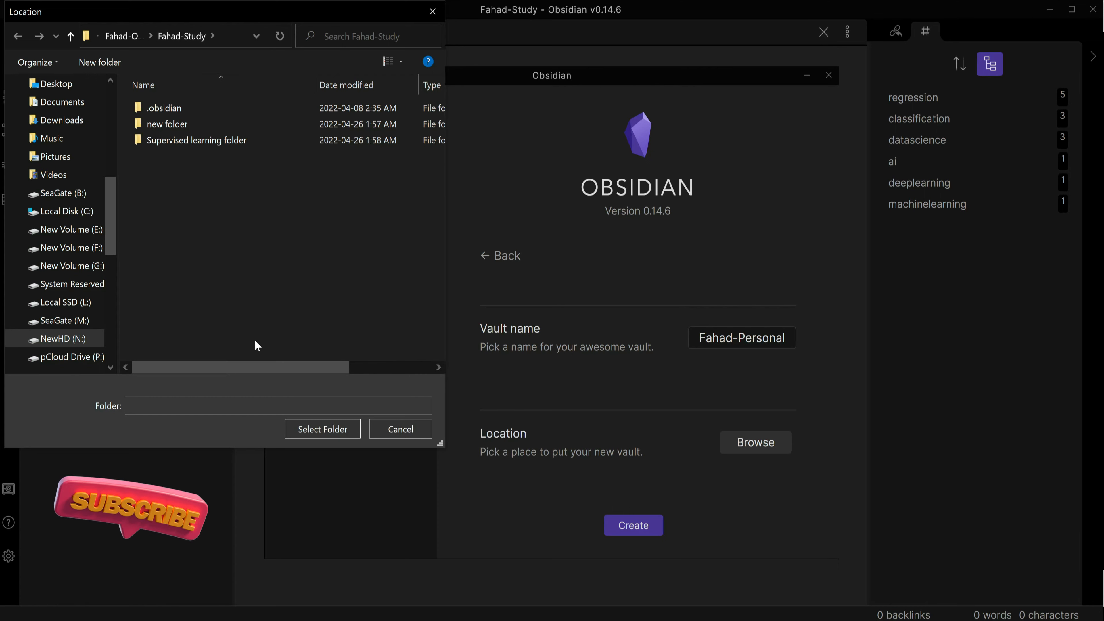
{"action": "left_click", "coordinate": [327, 427]}
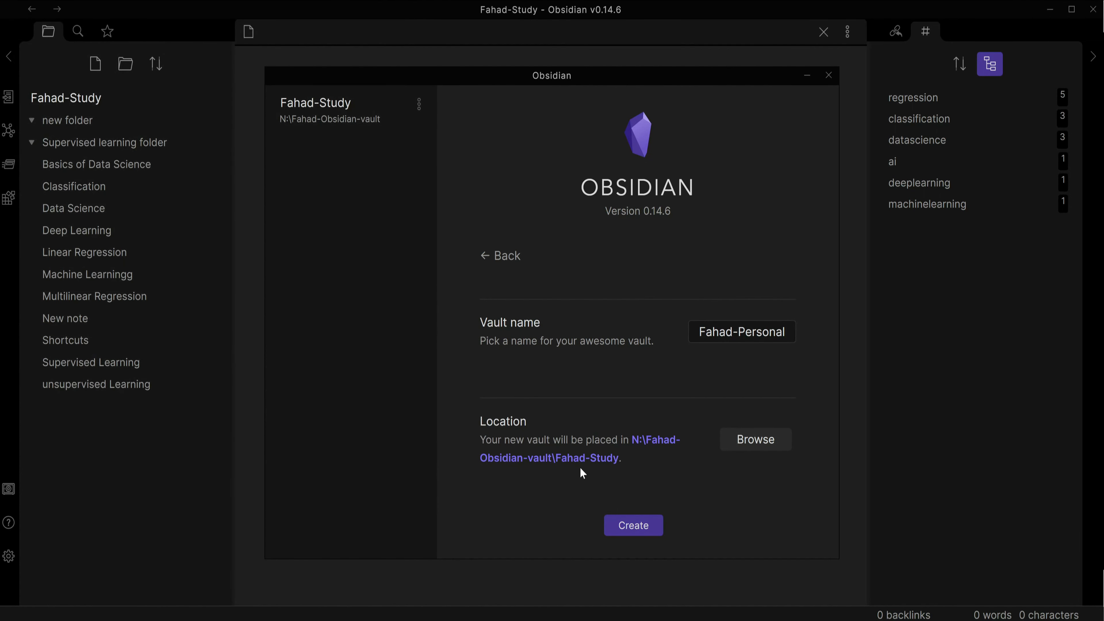
{"action": "left_click", "coordinate": [638, 525]}
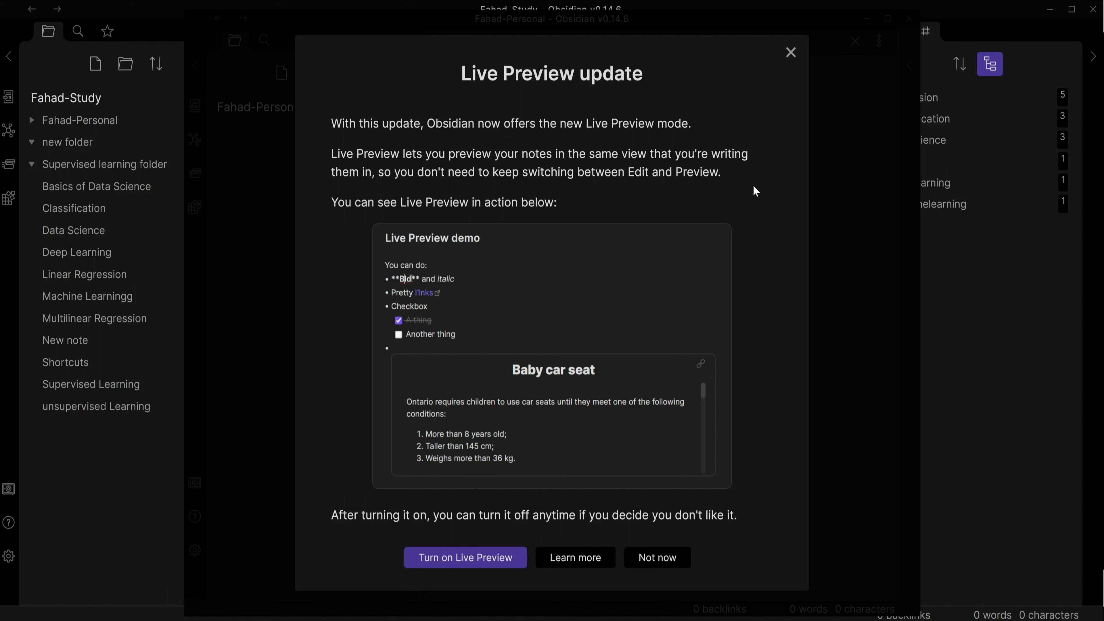
{"action": "left_click", "coordinate": [450, 565]}
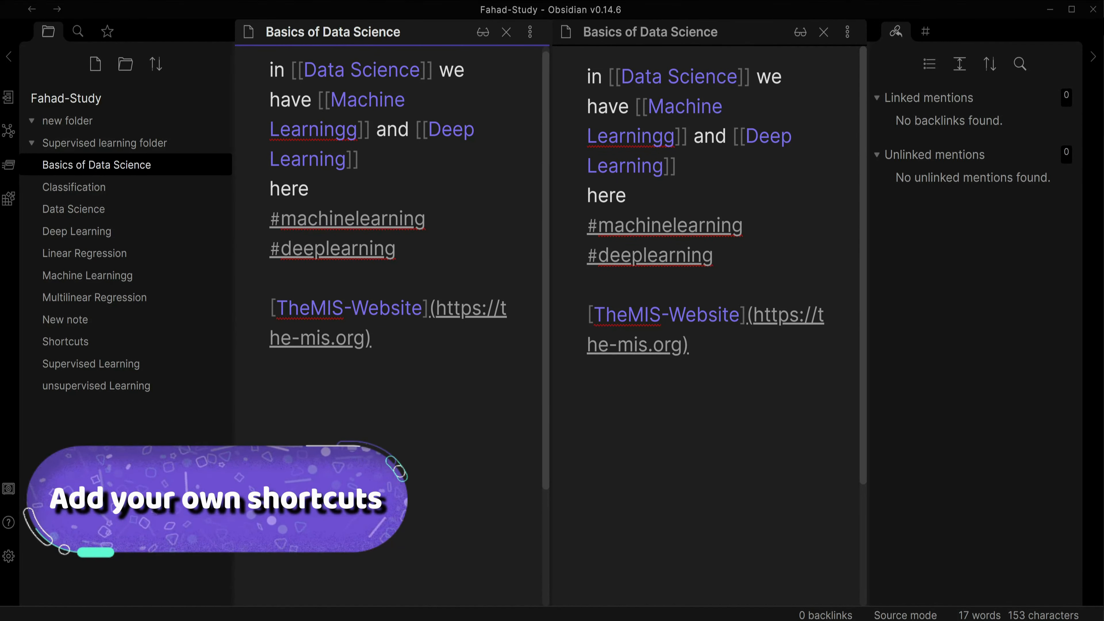
- Open the hotkey settings and assign Ctrl + R to the Add tag command
{"action": "left_click", "coordinate": [8, 556]}
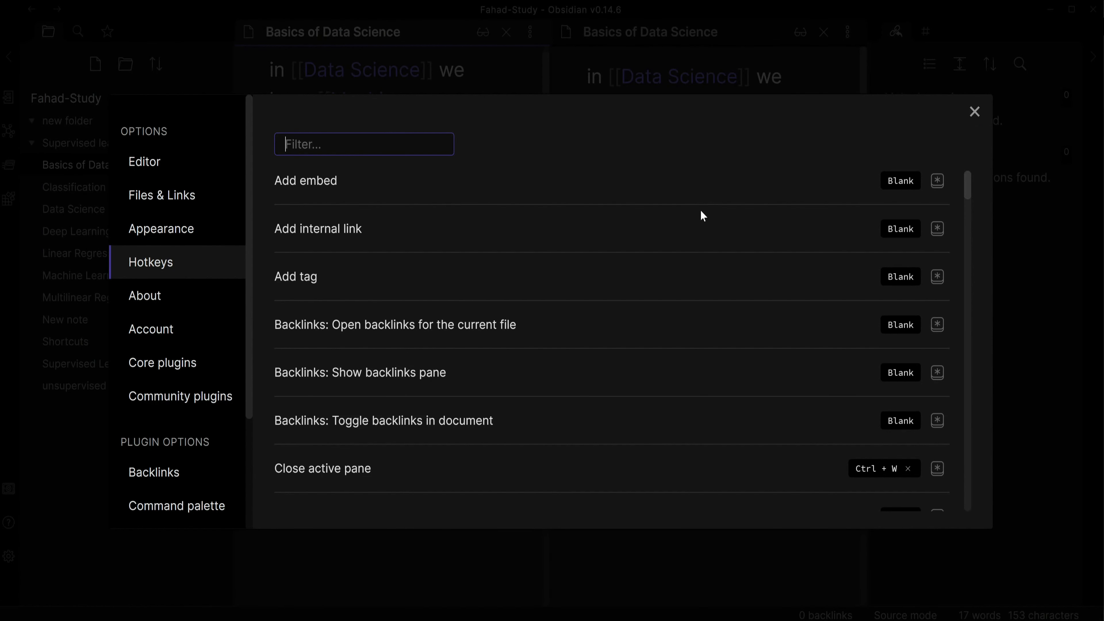
{"action": "left_click", "coordinate": [937, 182]}
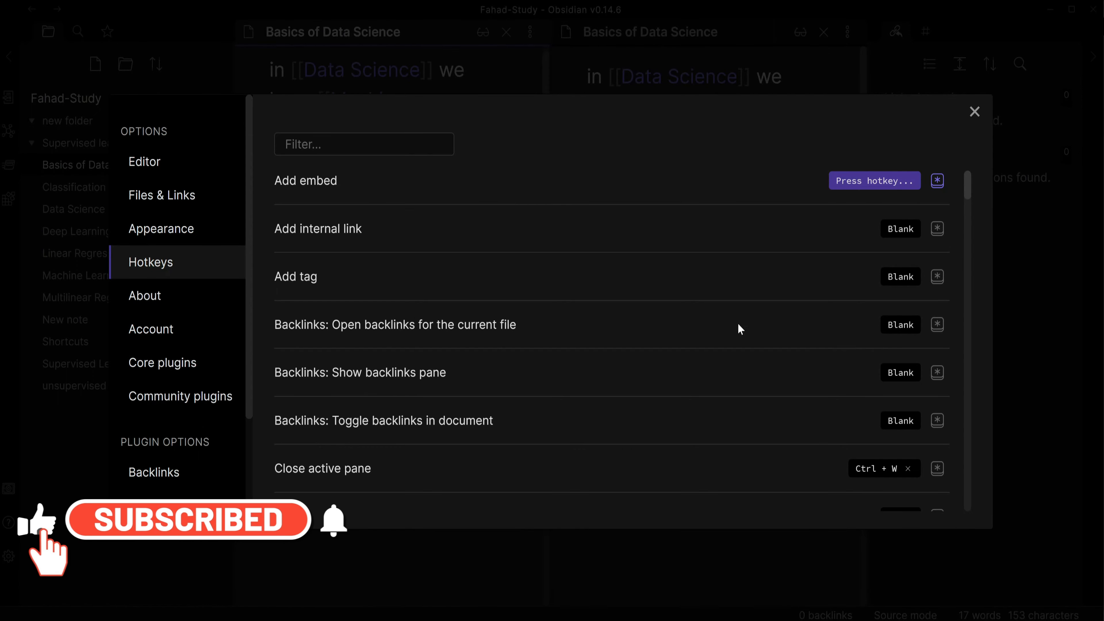
{"action": "scroll", "coordinate": [763, 382], "scroll_direction": "down", "scroll_amount": 2}
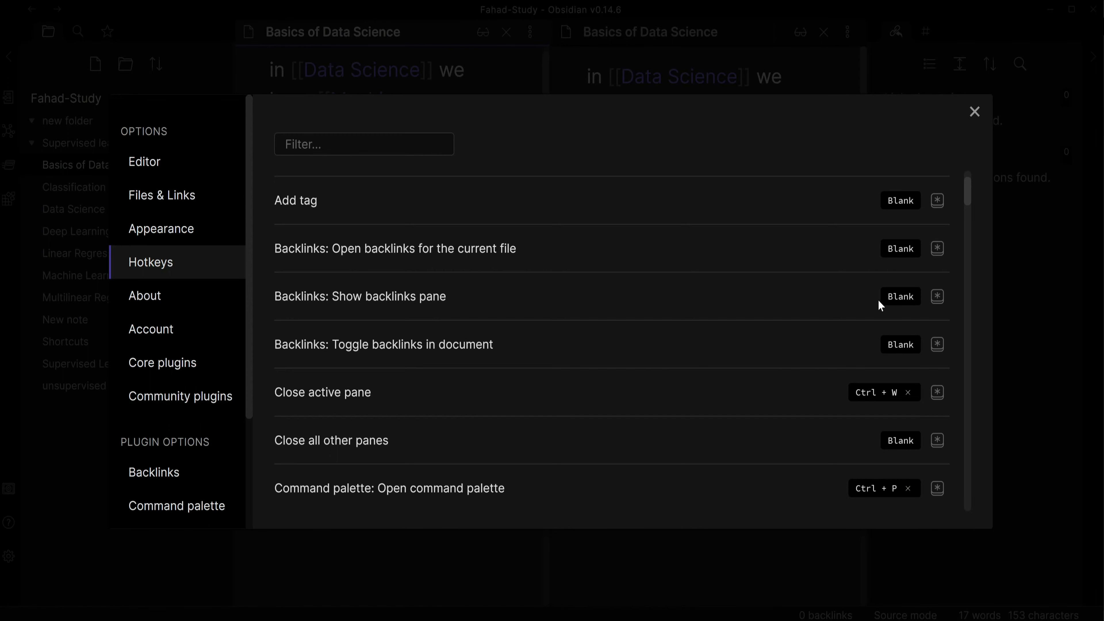
{"action": "scroll", "coordinate": [882, 318], "scroll_direction": "up", "scroll_amount": 2}
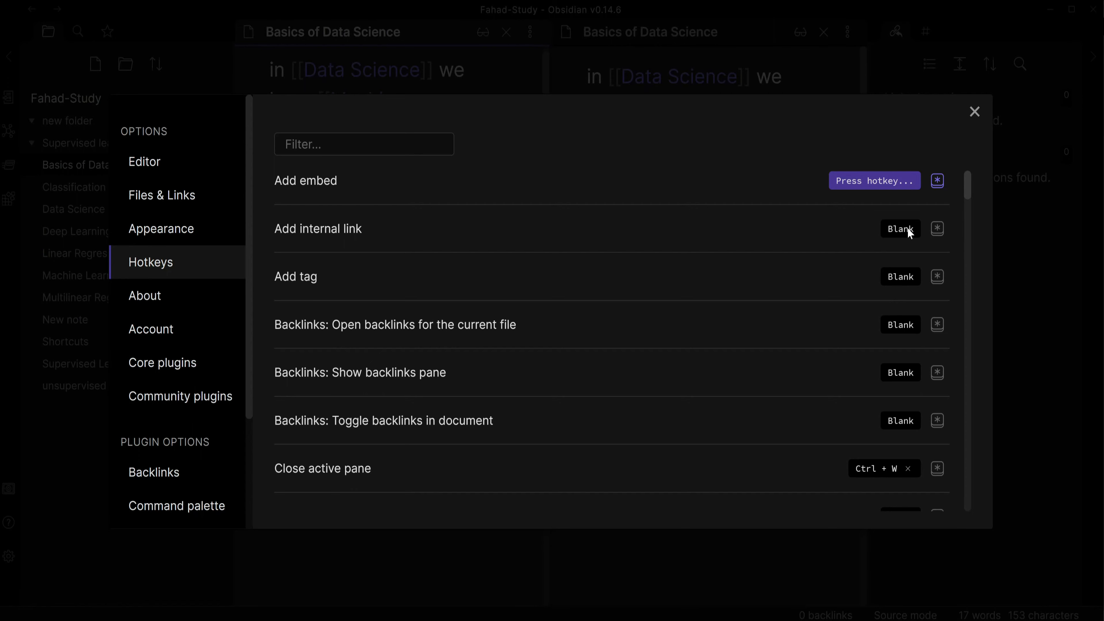
{"action": "left_click", "coordinate": [937, 229]}
{"action": "left_click", "coordinate": [937, 276]}
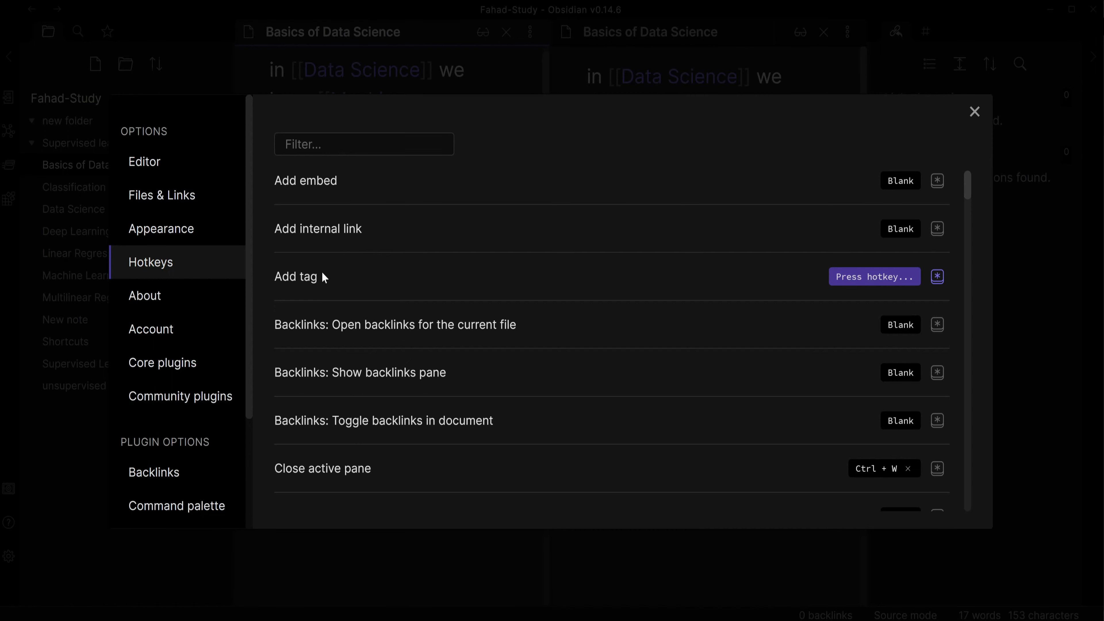
{"action": "key", "text": "ctrl+r"}
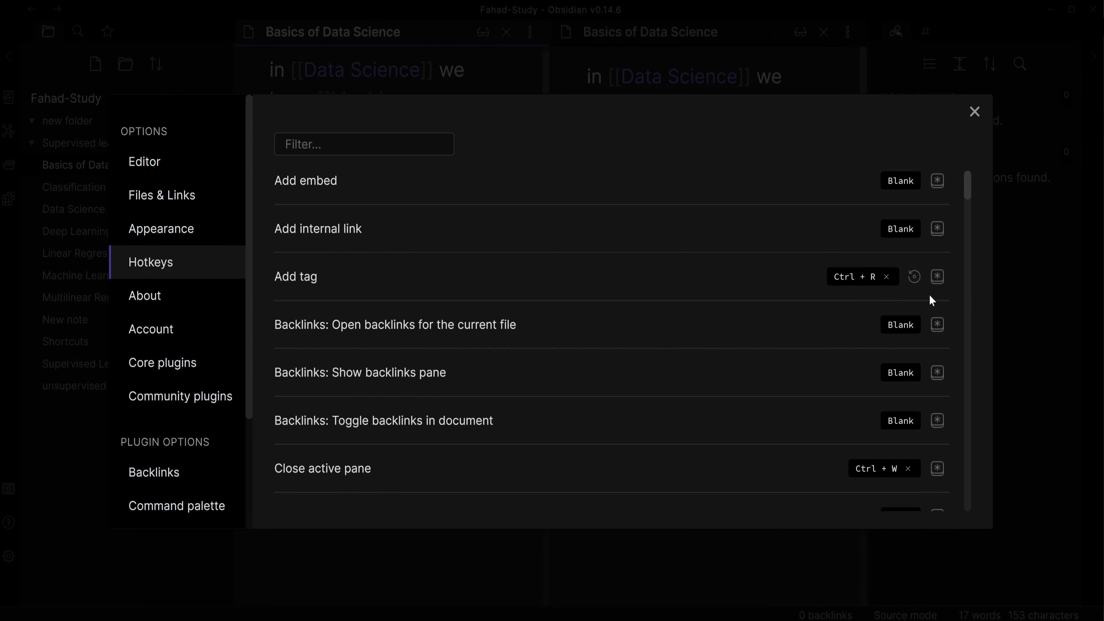
- Restore the default hotkey of the Add tag command and look through the remaining hotkeys
{"action": "left_click", "coordinate": [914, 277]}
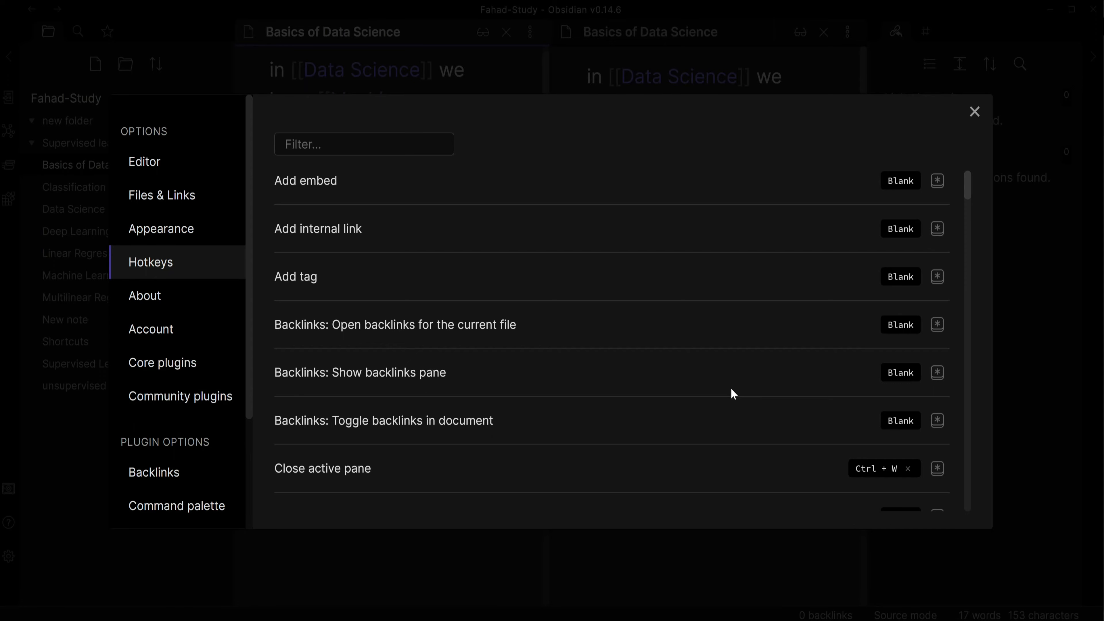
{"action": "scroll", "coordinate": [720, 360], "scroll_direction": "down", "scroll_amount": 5}
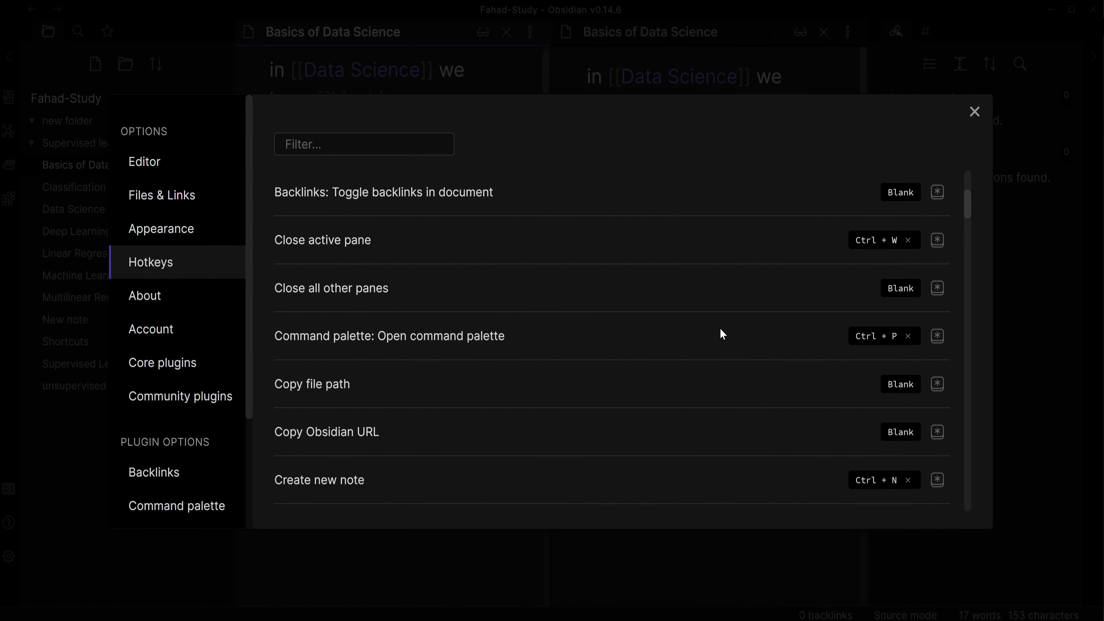
{"action": "scroll", "coordinate": [592, 421], "scroll_direction": "down", "scroll_amount": 5}
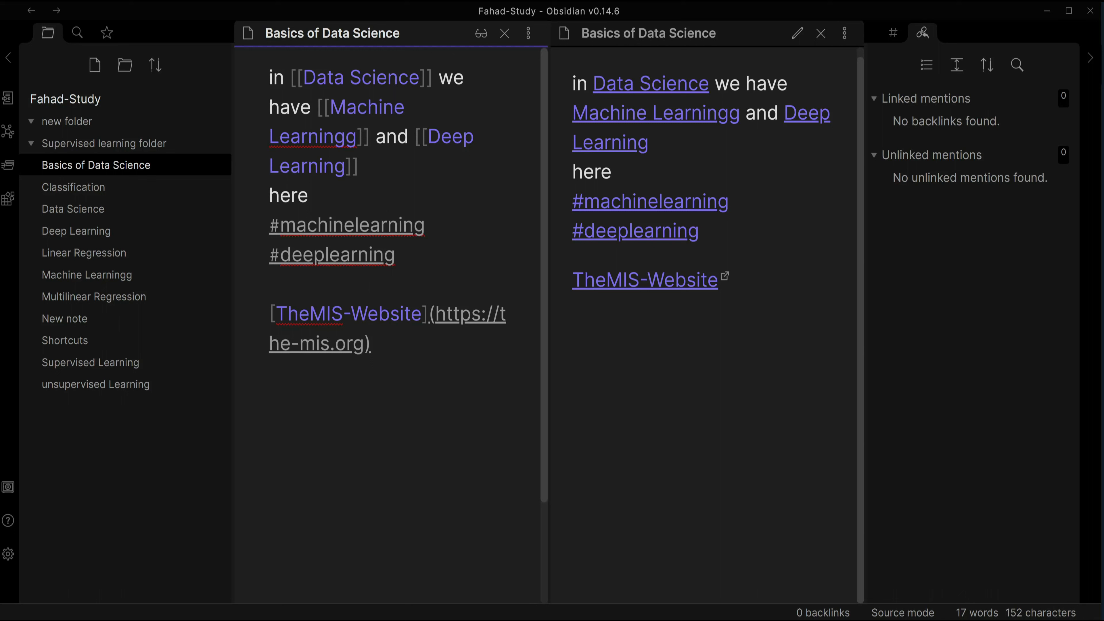
- Create a note named "Heading Levels" in the study vault
{"action": "key", "text": "ctrl+n"}
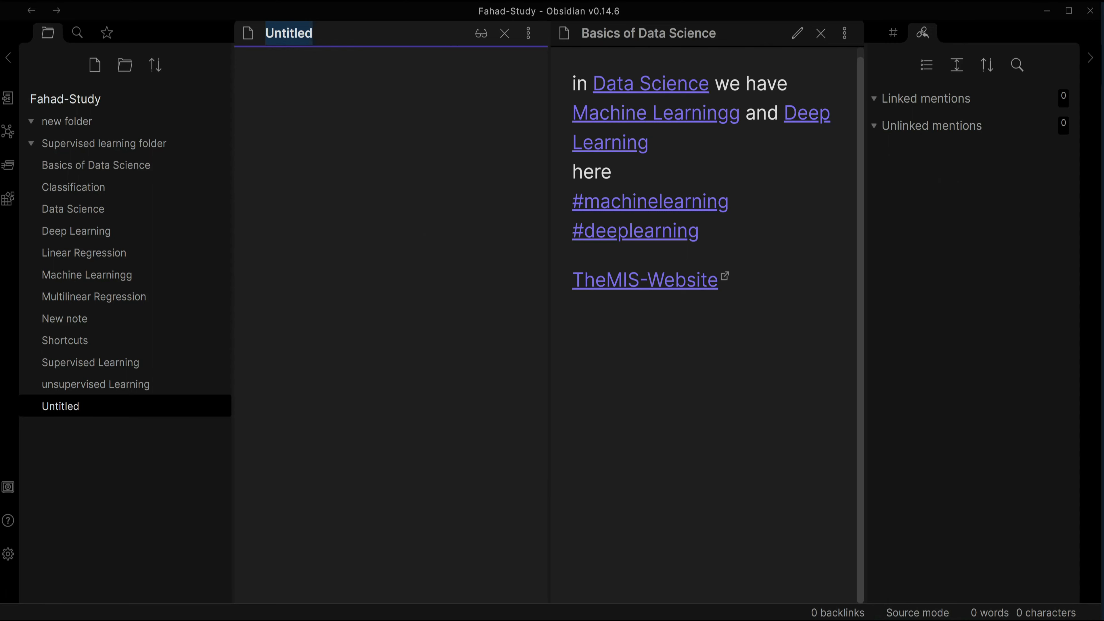
{"action": "type", "text": "Heading"}
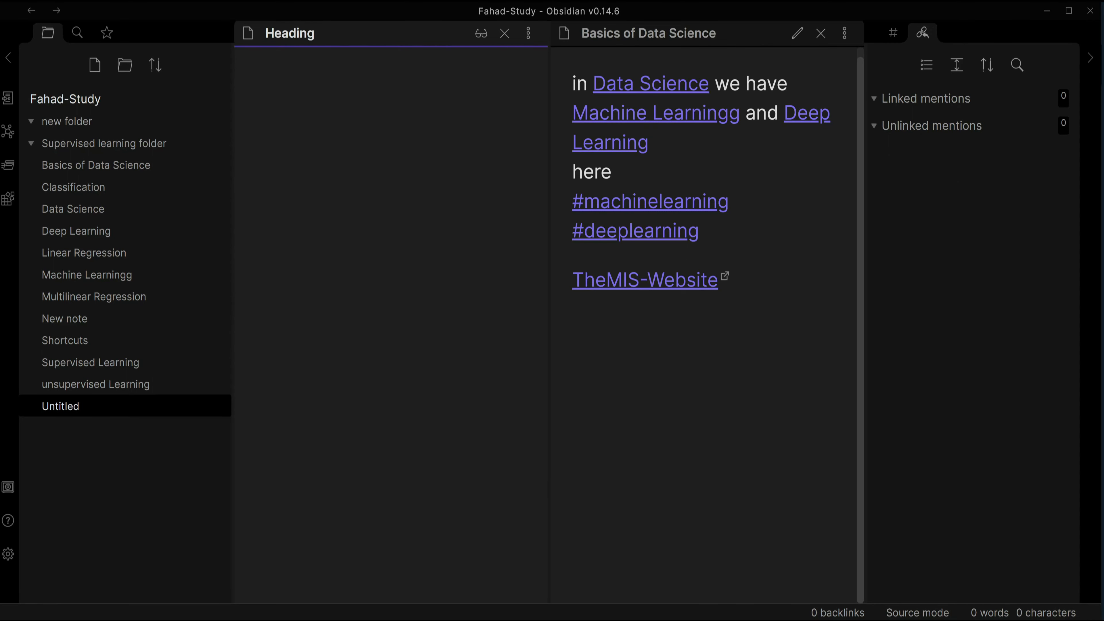
{"action": "type", "text": " Levels"}
{"action": "key", "text": "Return"}
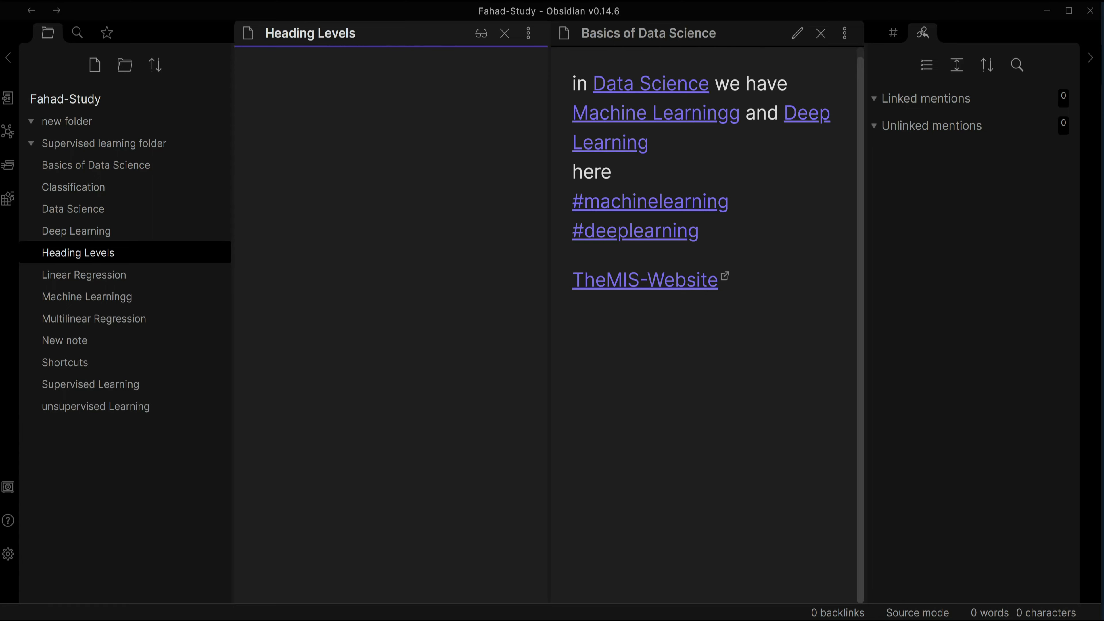
- Replace the Basics of Data Science pane with a vertical split of the Heading Levels note and try to link the panes
{"action": "left_click", "coordinate": [821, 37]}
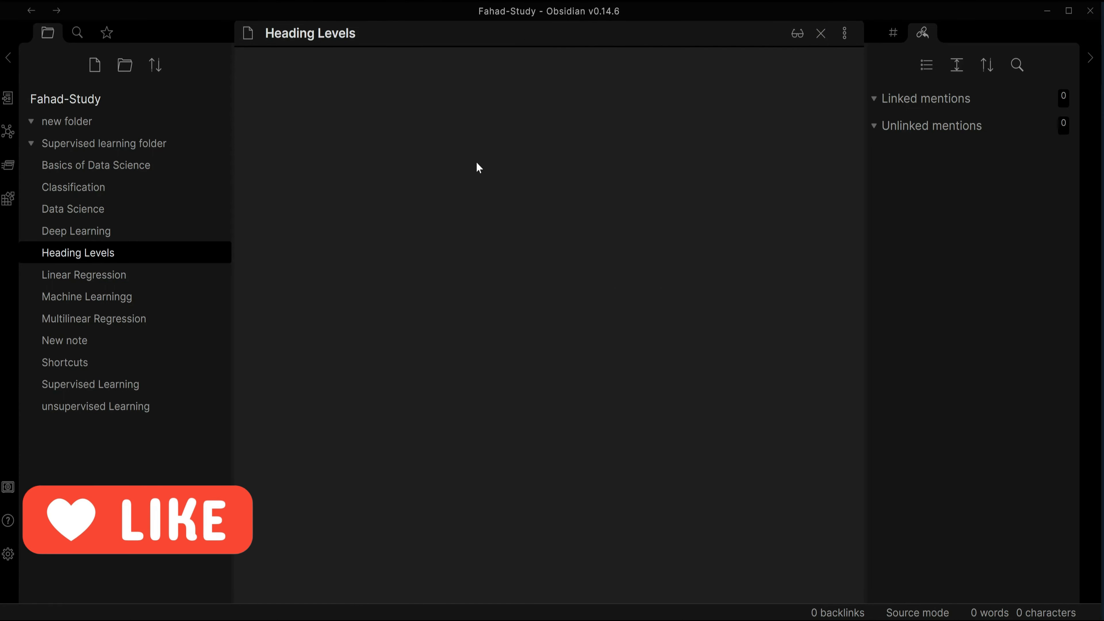
{"action": "left_click", "coordinate": [844, 44]}
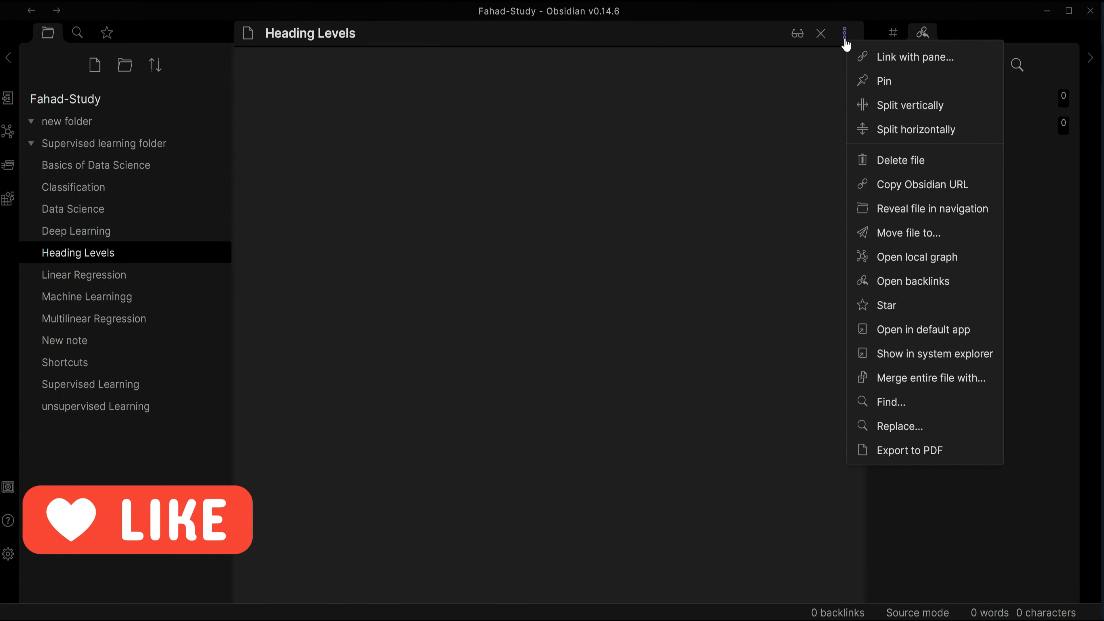
{"action": "left_click", "coordinate": [887, 108]}
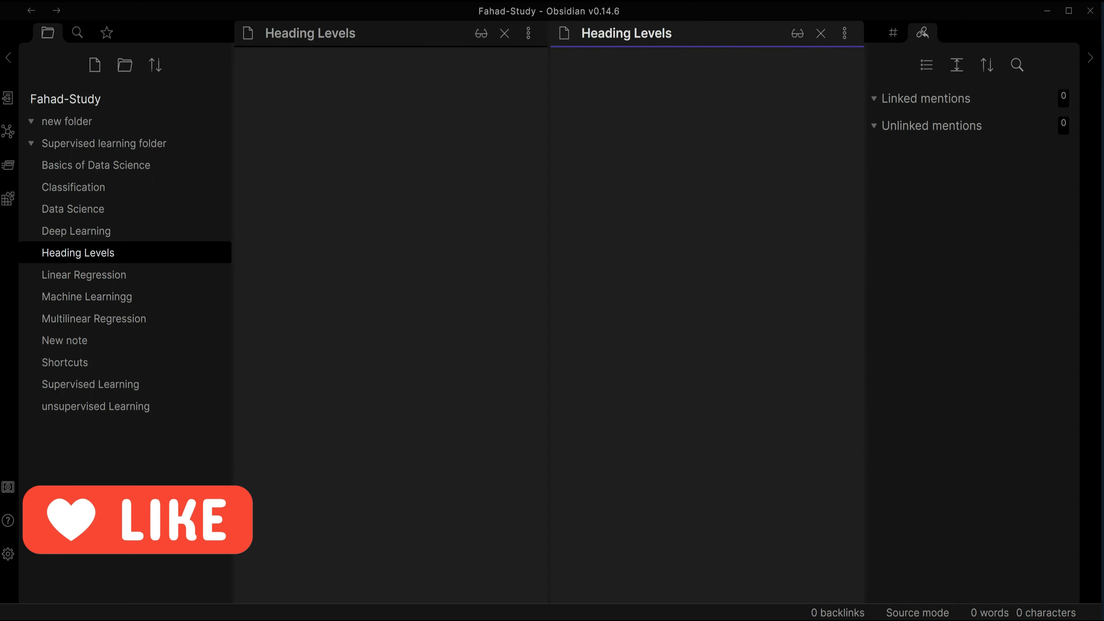
{"action": "left_click", "coordinate": [844, 34]}
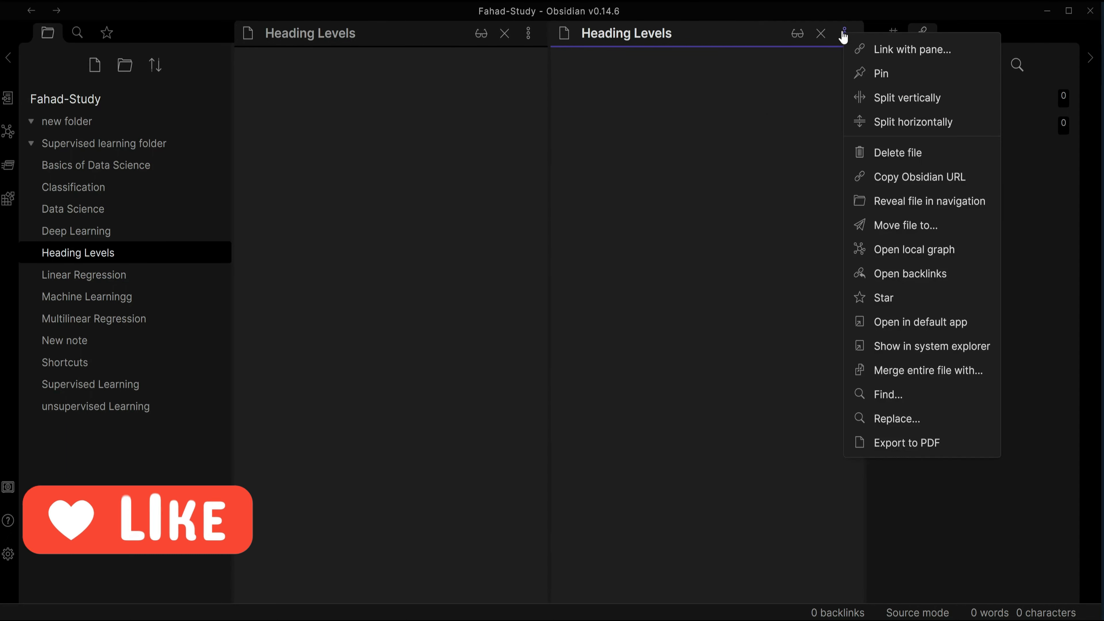
{"action": "left_click", "coordinate": [887, 51]}
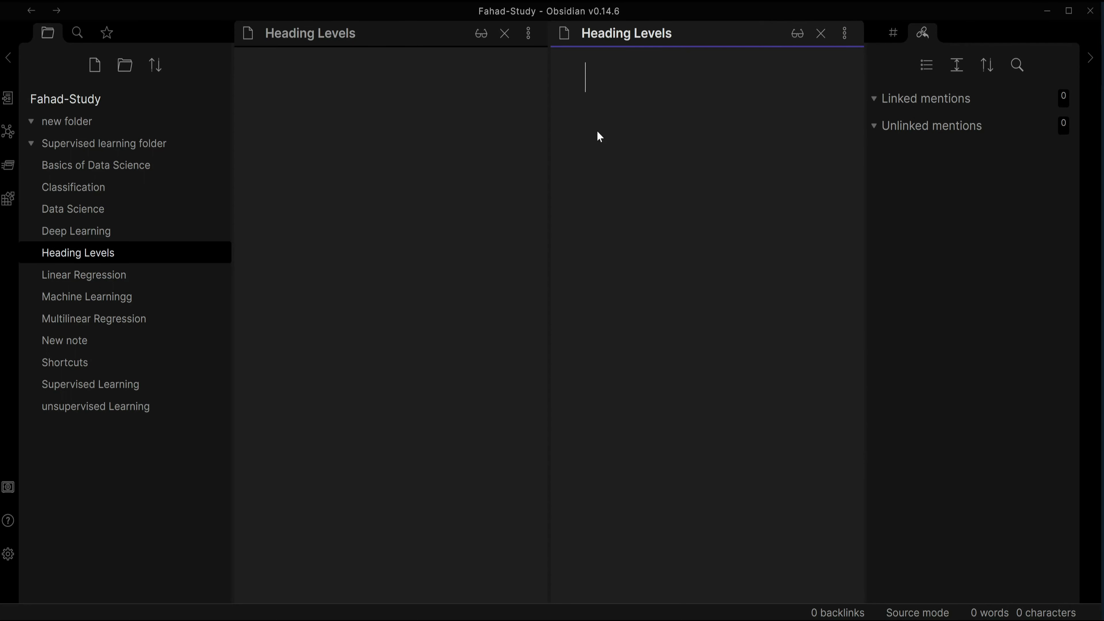
- Write the level 1 Markdown heading "# Heading 1" in the first Heading Levels pane and switch the second pane to reading view
{"action": "left_click", "coordinate": [309, 109]}
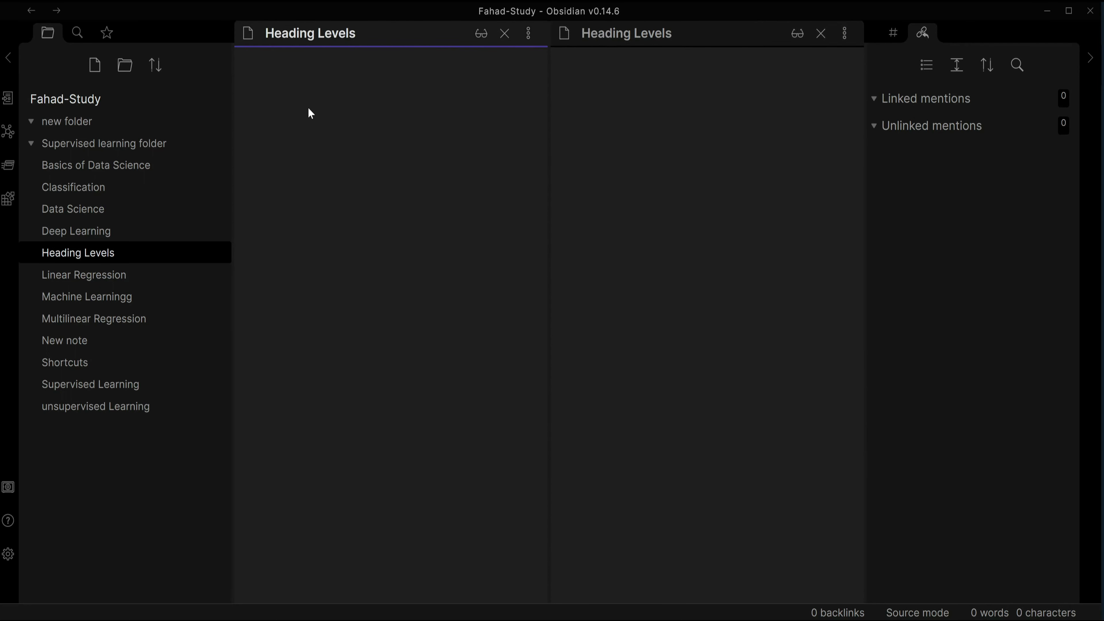
{"action": "type", "text": "#"}
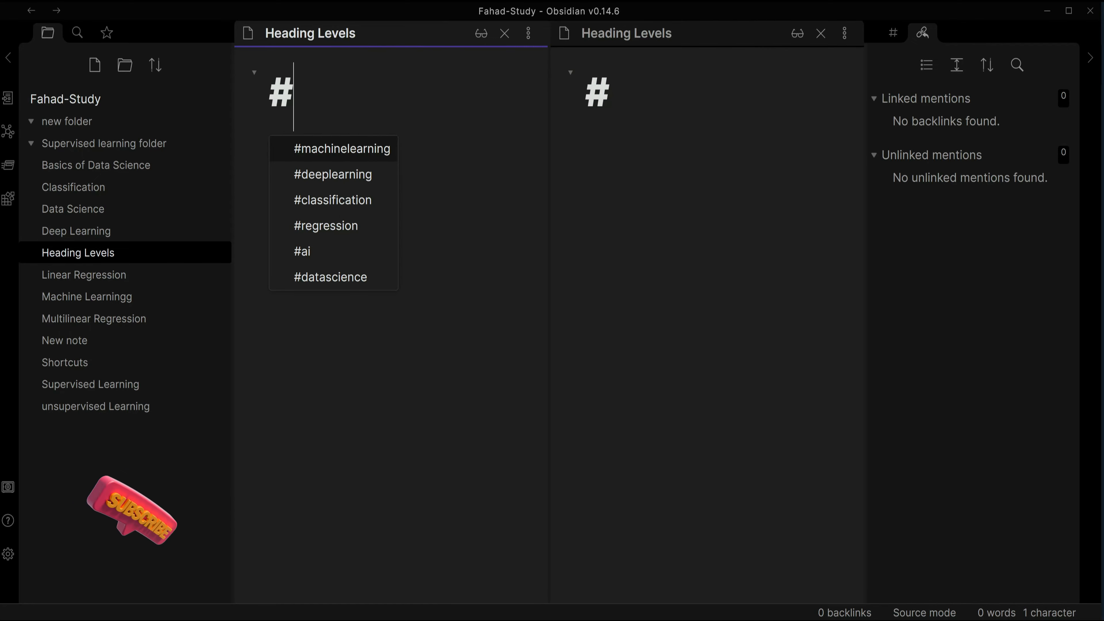
{"action": "type", "text": "Headib"}
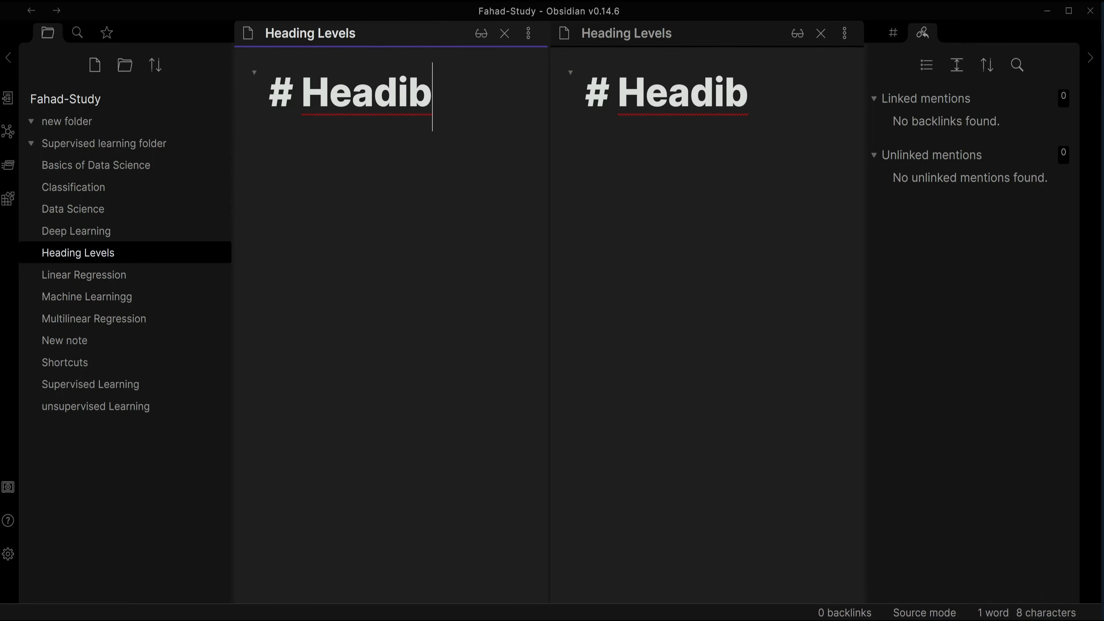
{"action": "key", "text": "BackSpace"}
{"action": "type", "text": "ng ON"}
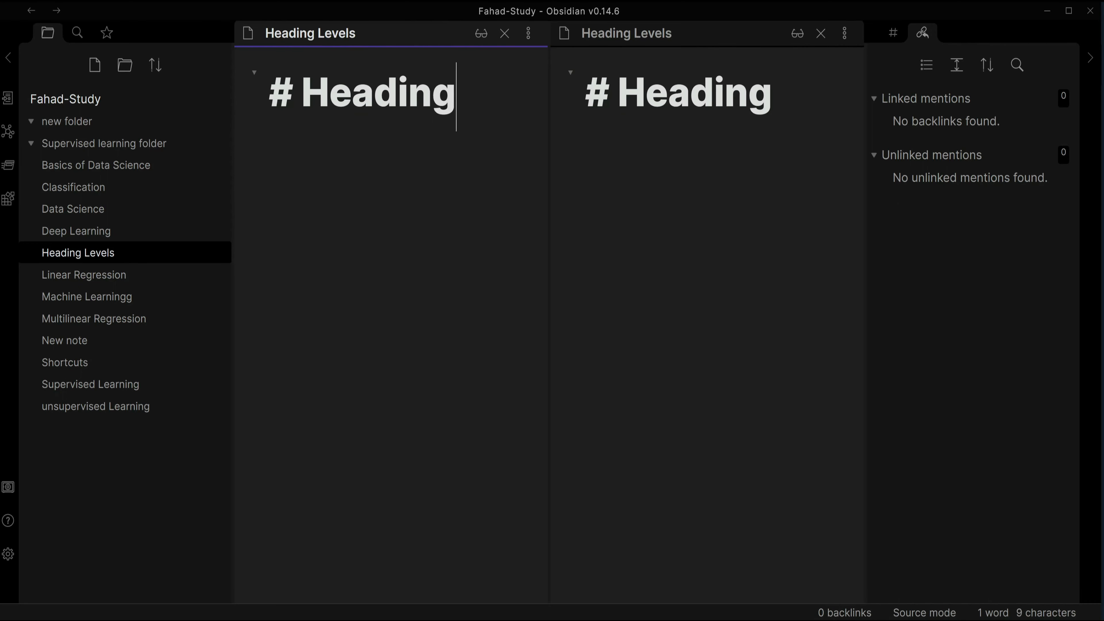
{"action": "key", "text": "BackSpace"}
{"action": "key", "text": "BackSpace"}
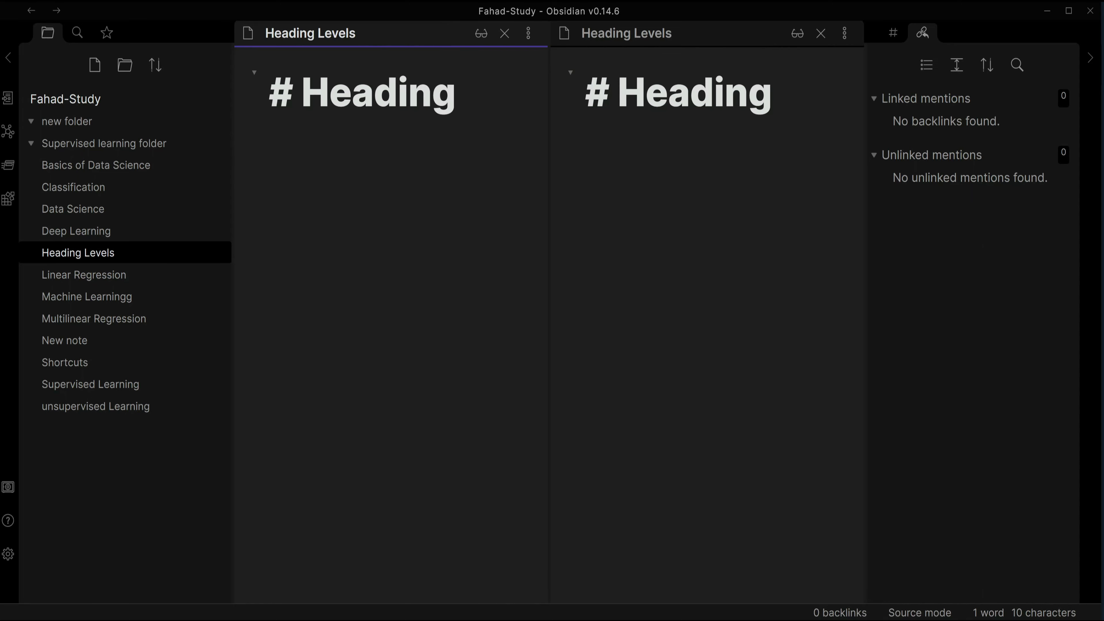
{"action": "type", "text": "1"}
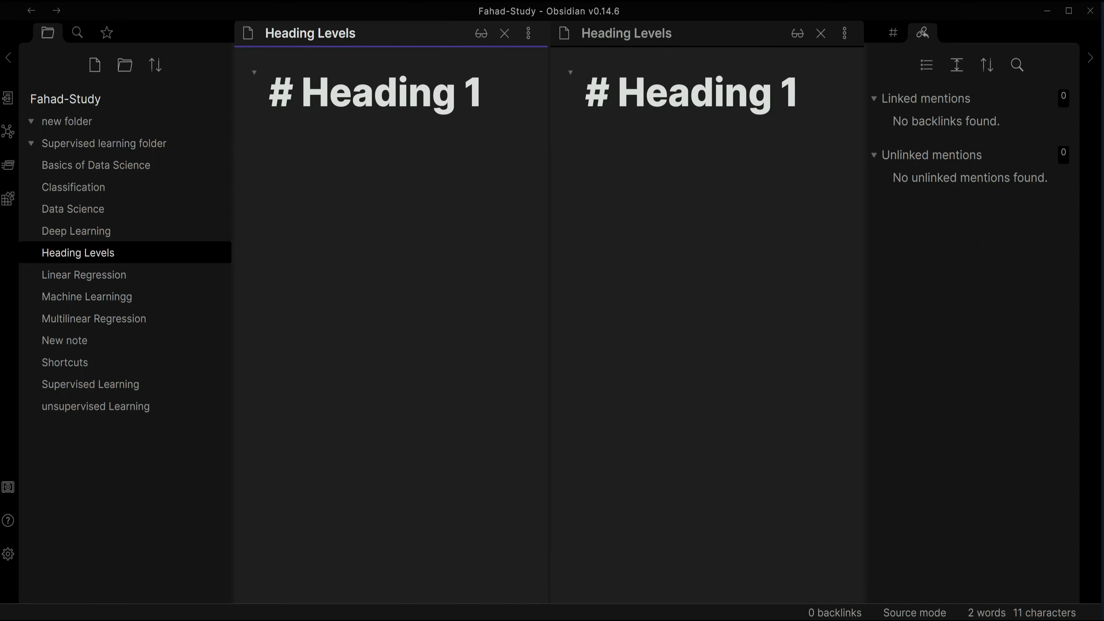
{"action": "key", "text": "Return"}
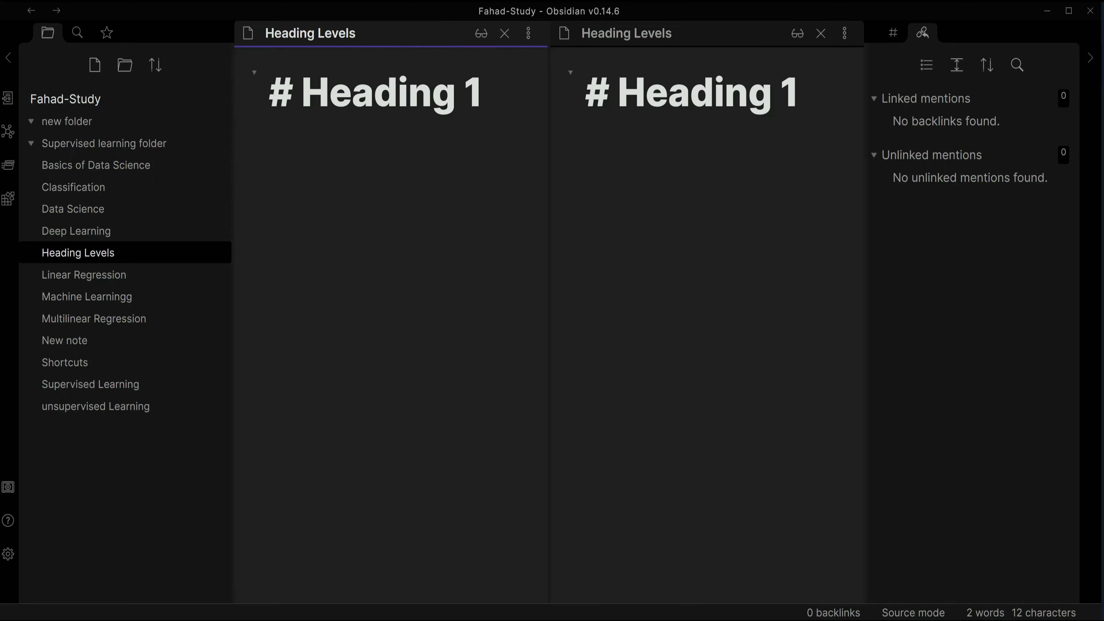
{"action": "left_click", "coordinate": [586, 146]}
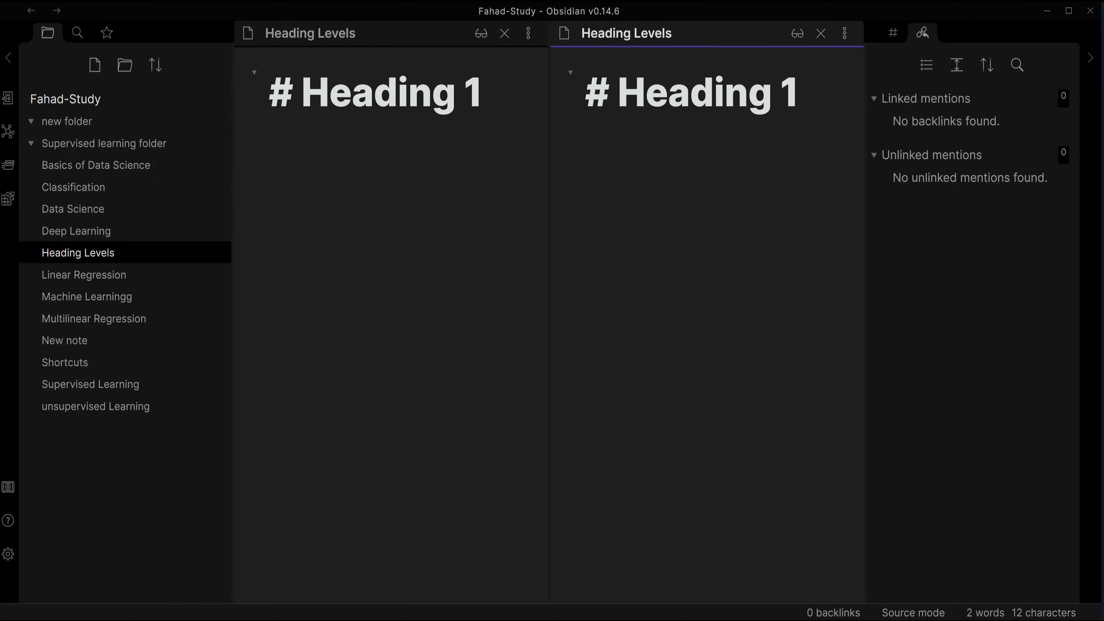
{"action": "key", "text": "ctrl+e"}
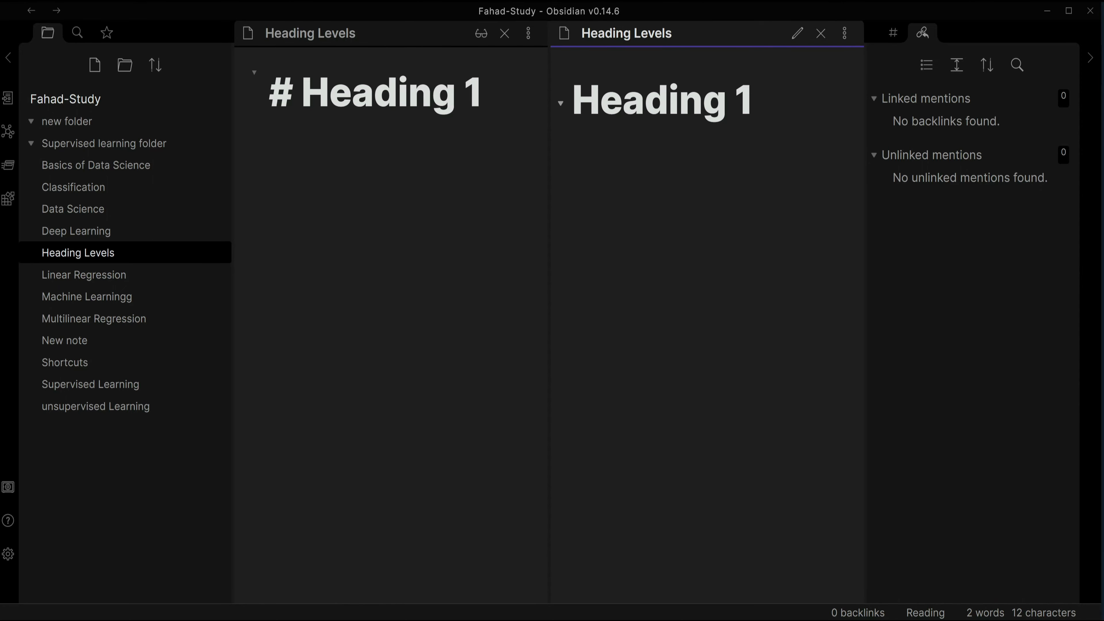
- Add the Markdown headings "## Heading 2" and "### Heading 3" on separate lines below Heading 1
{"action": "left_click", "coordinate": [483, 96]}
{"action": "key", "text": "Return"}
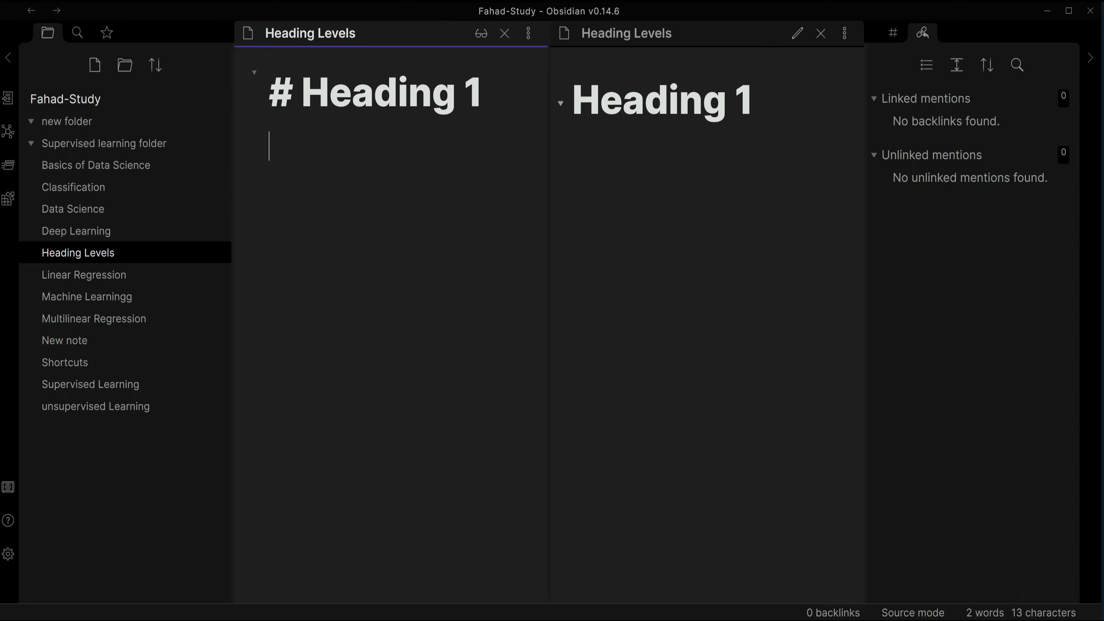
{"action": "type", "text": "##"}
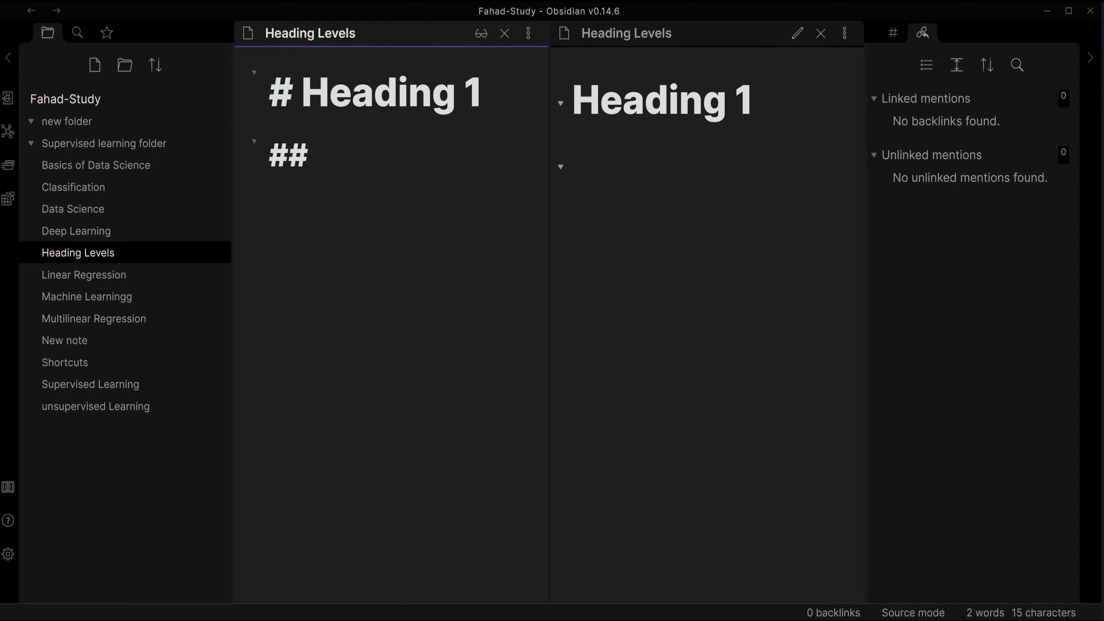
{"action": "type", "text": " Heading 2"}
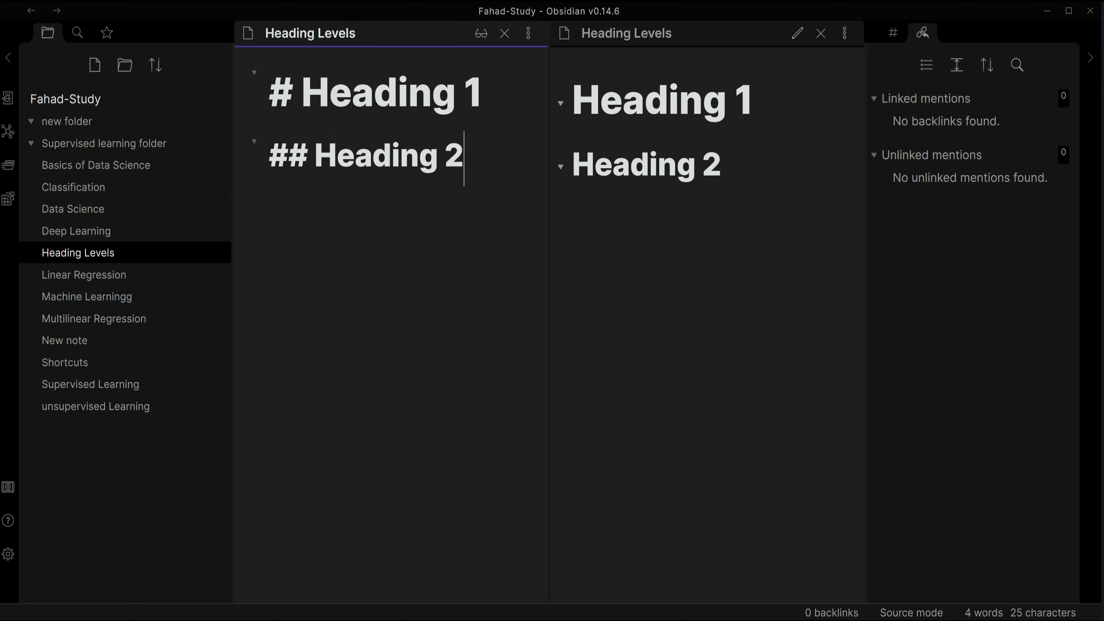
{"action": "key", "text": "Return"}
{"action": "type", "text": "### "}
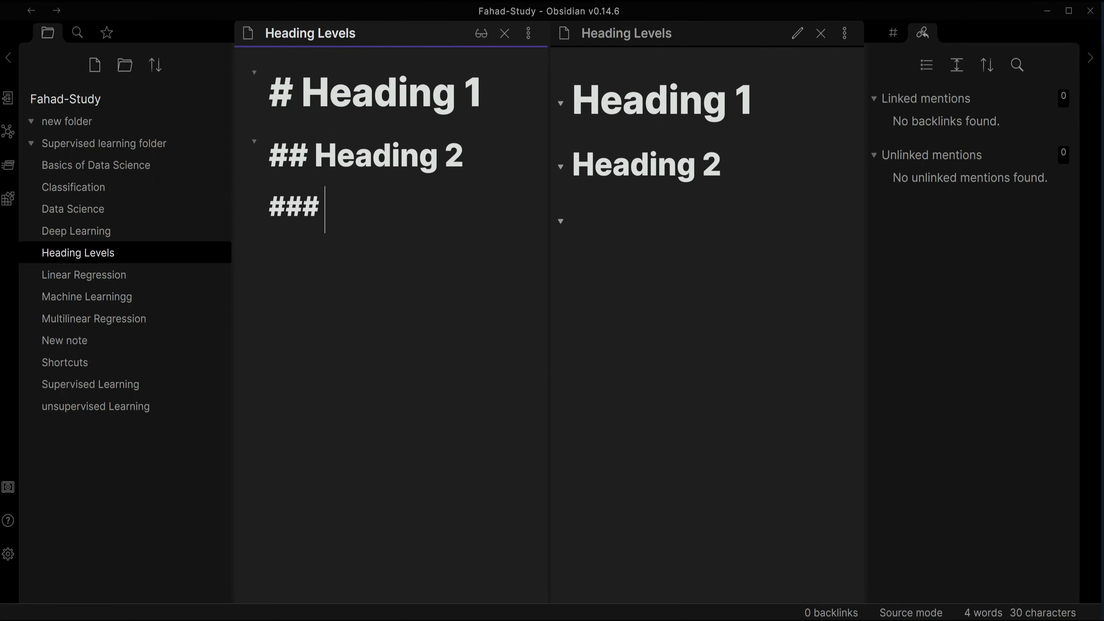
{"action": "type", "text": "Heading 3"}
{"action": "key", "text": "Return"}
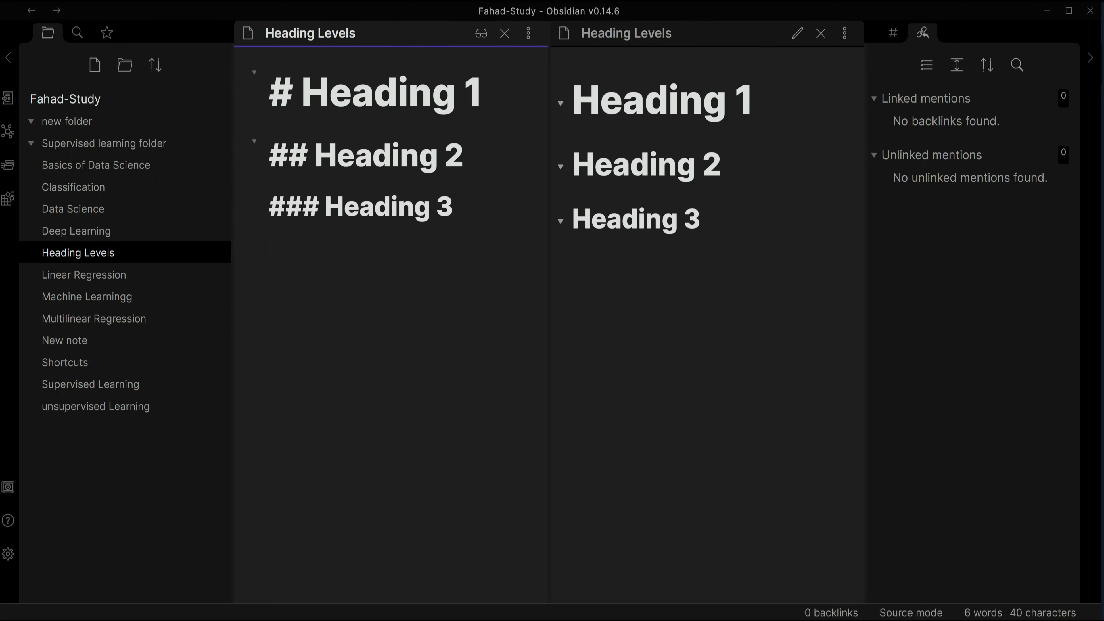
- Add the level 4 Markdown heading "#### Heading 4" on the line below Heading 3
{"action": "type", "text": "#### "}
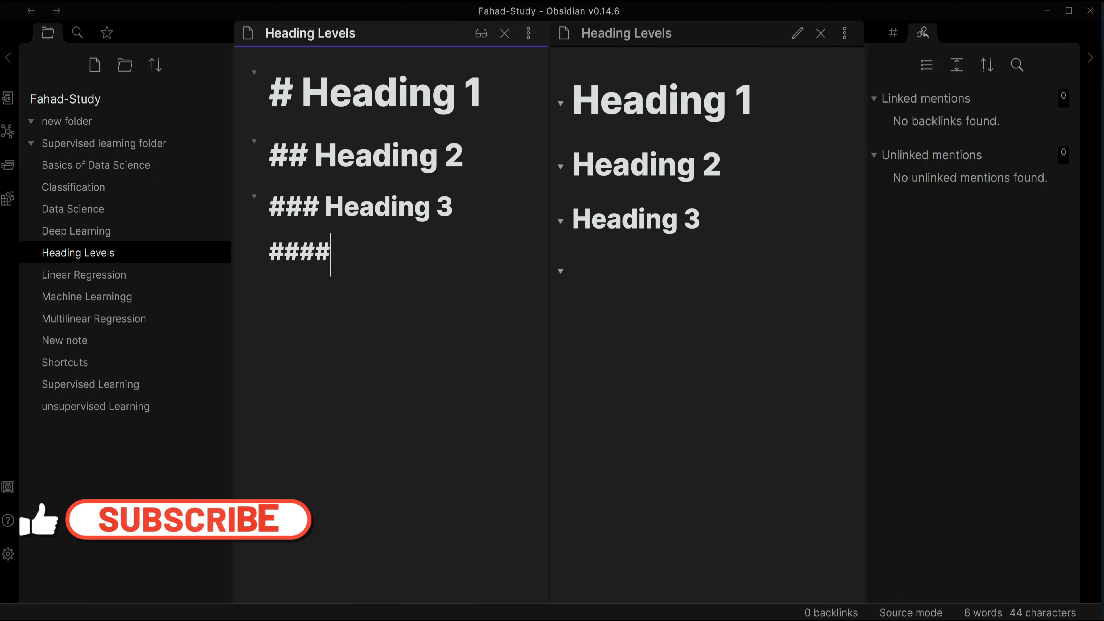
{"action": "type", "text": "Heading "}
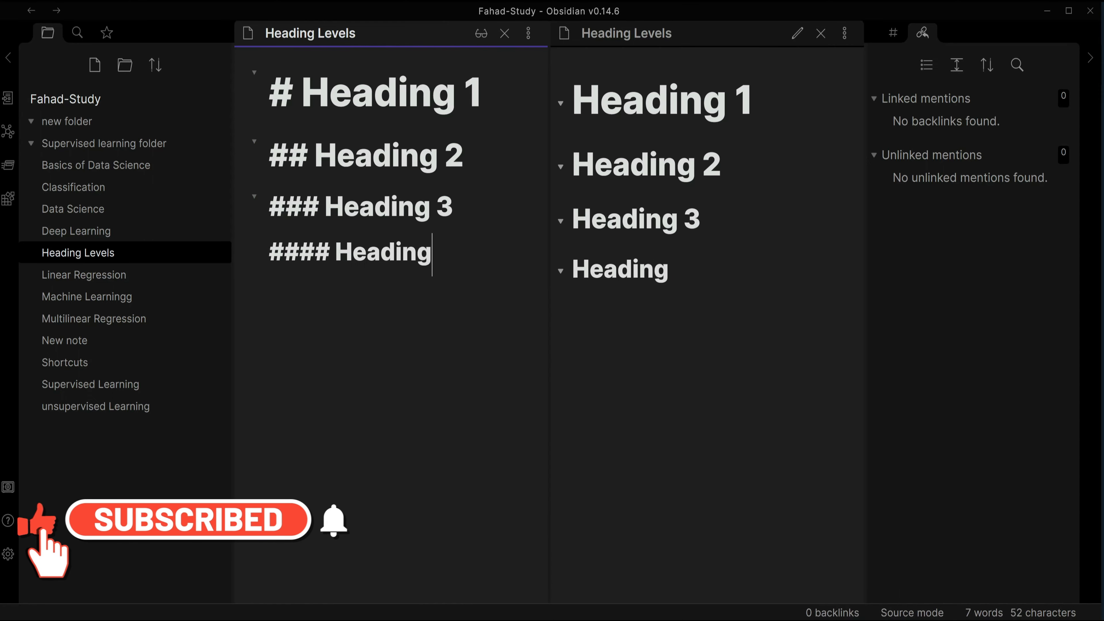
{"action": "type", "text": "4"}
{"action": "key", "text": "Return"}
- Add the level 5 Markdown heading "##### heading 5" on the line below Heading 4
{"action": "type", "text": "#"}
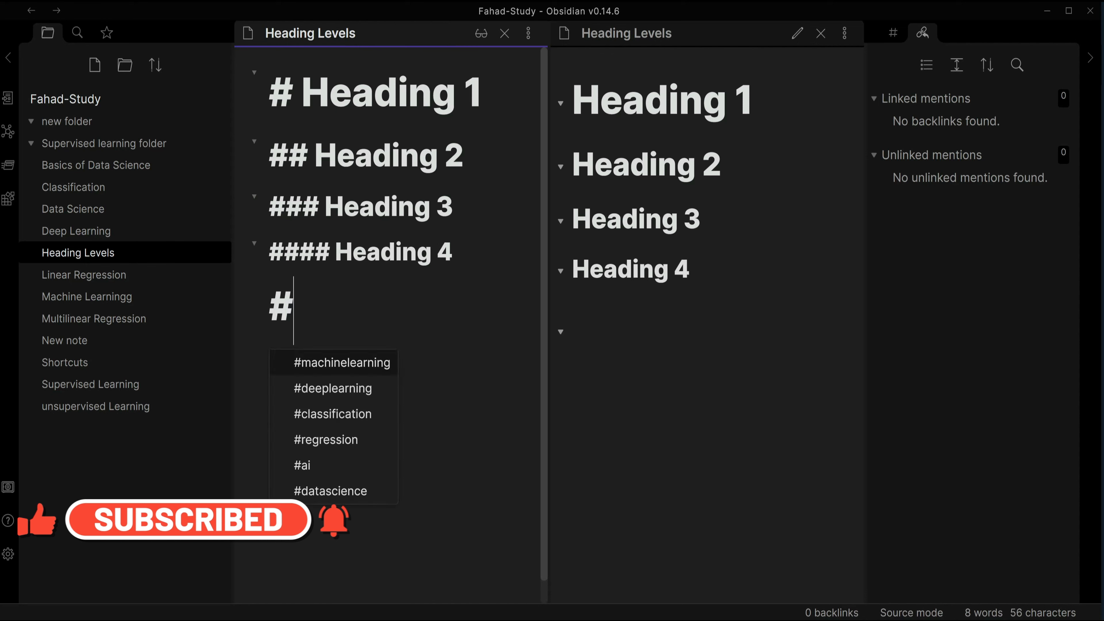
{"action": "type", "text": "####"}
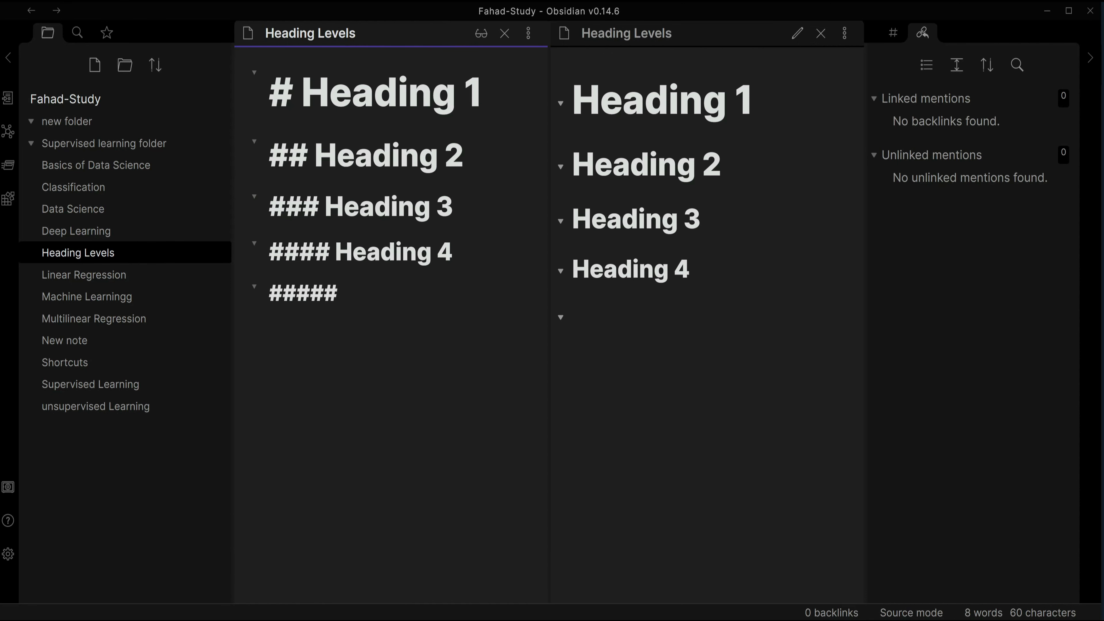
{"action": "key", "text": "Left"}
{"action": "key", "text": "Left"}
{"action": "key", "text": "Left"}
{"action": "key", "text": "Left"}
{"action": "key", "text": "End"}
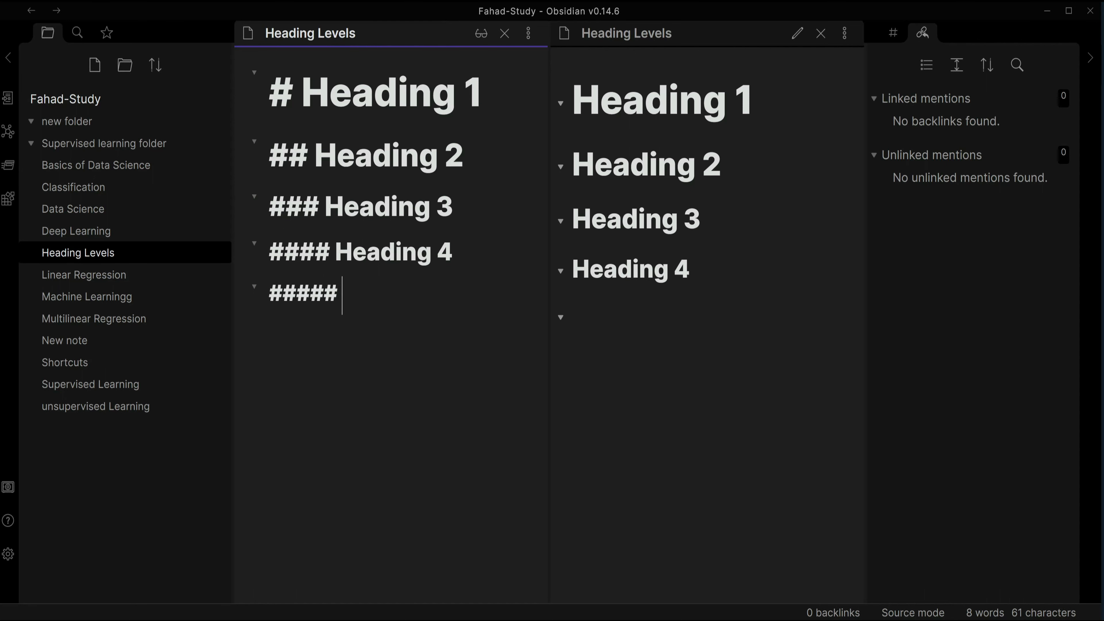
{"action": "type", "text": "heading 5"}
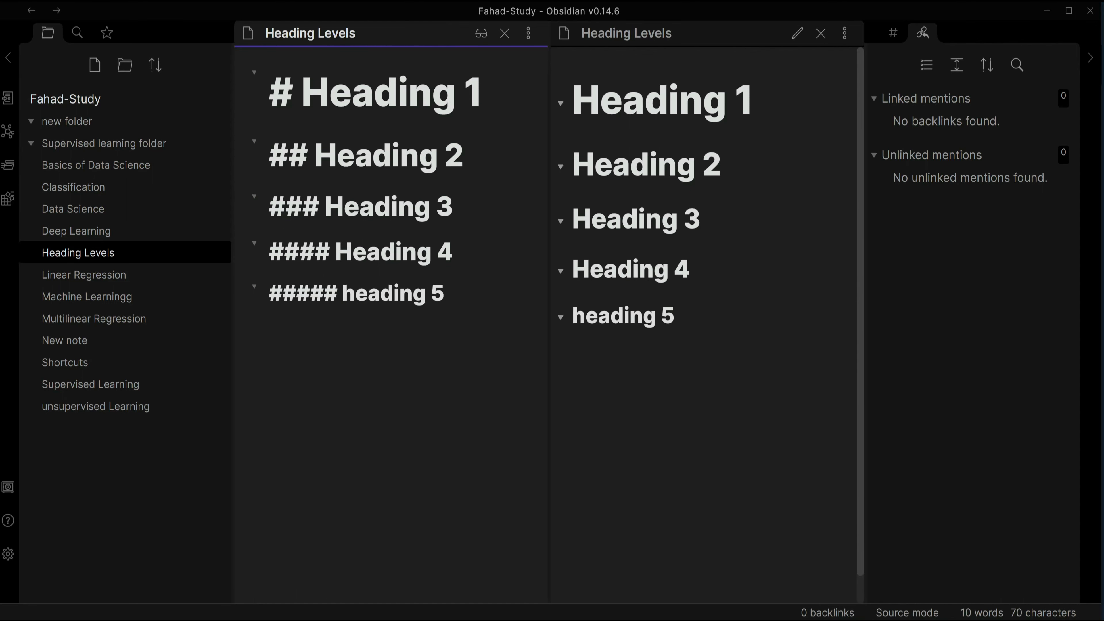
{"action": "key", "text": "Return"}
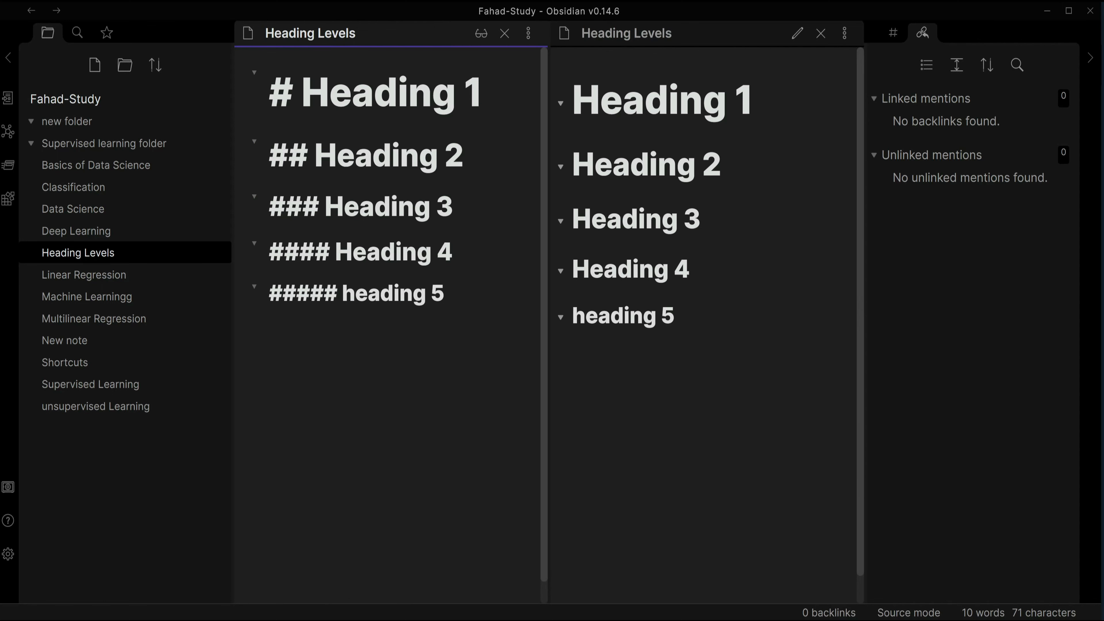
- Add the level 6 Markdown heading "###### Heading 6" on the line below heading 5
{"action": "type", "text": "######"}
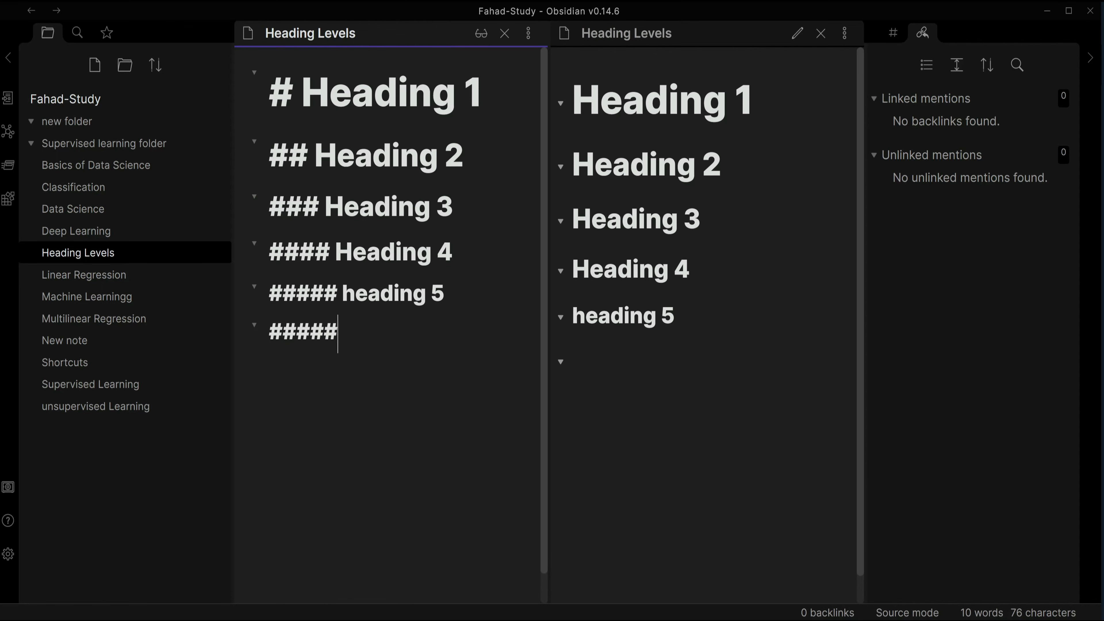
{"action": "type", "text": "# Heading"}
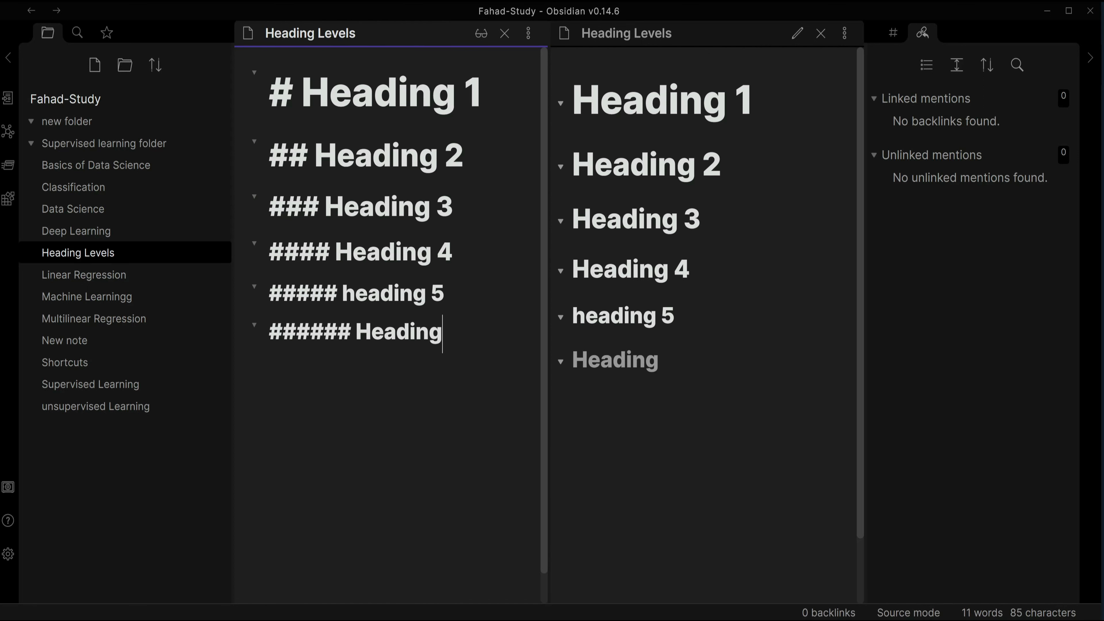
{"action": "type", "text": " 6"}
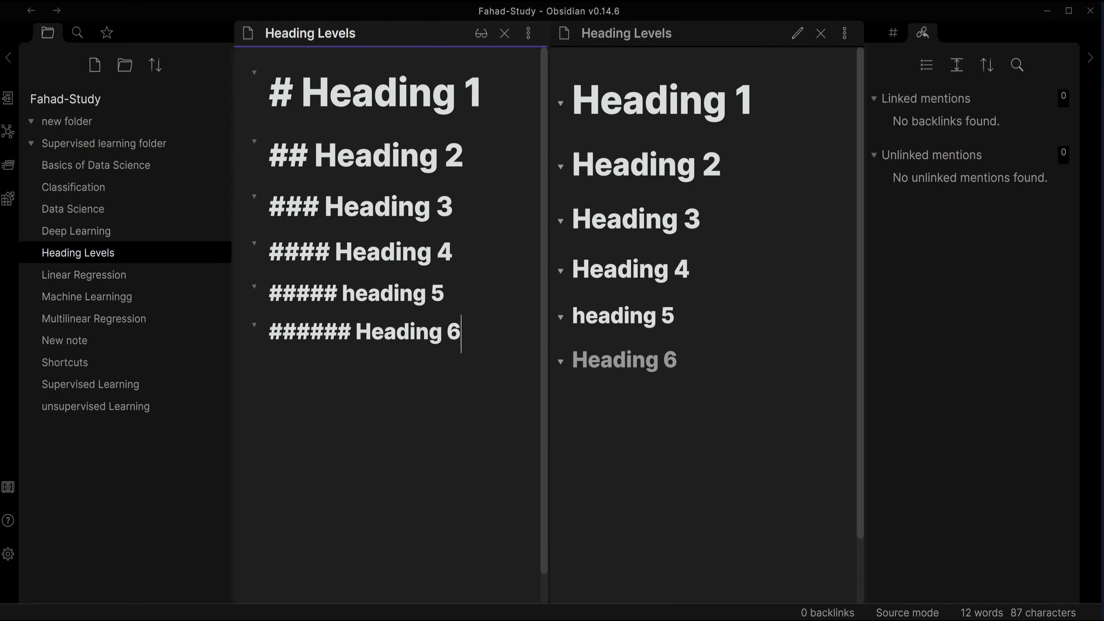
{"action": "key", "text": "Return"}
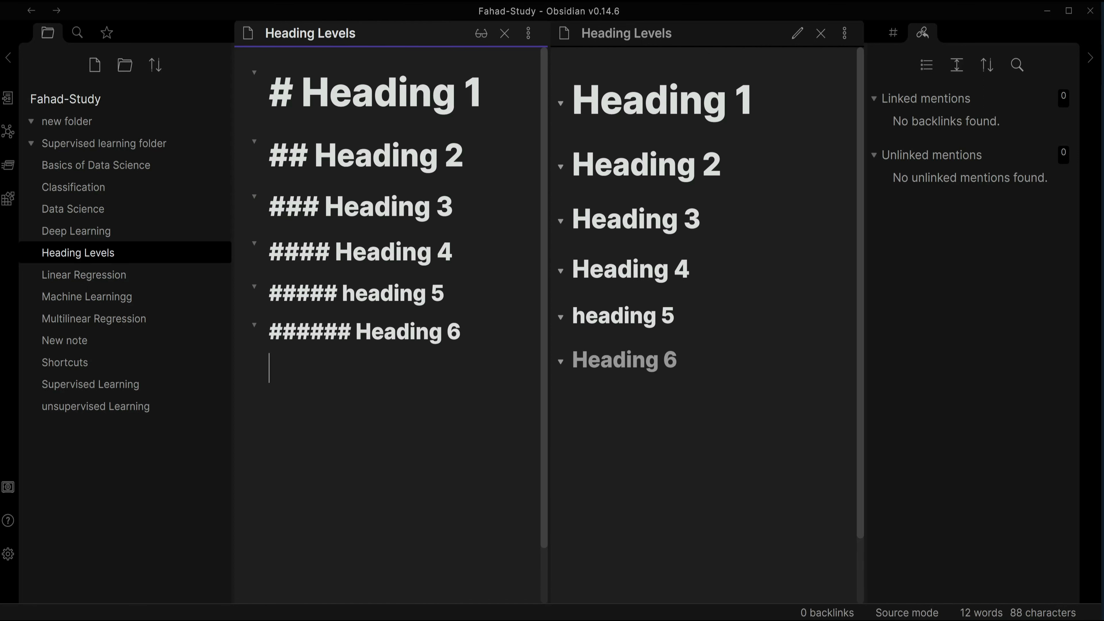
- Try a seventh heading level by writing "####### sgsgf" below Heading 6, and remove that line
{"action": "type", "text": "#"}
{"action": "type", "text": "####"}
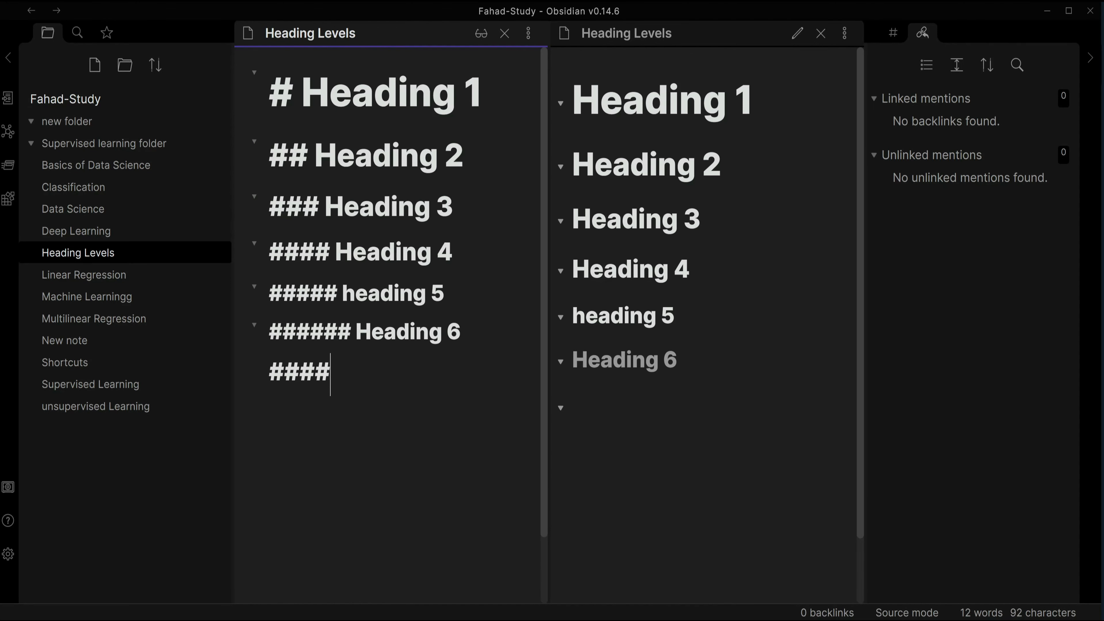
{"action": "type", "text": "###"}
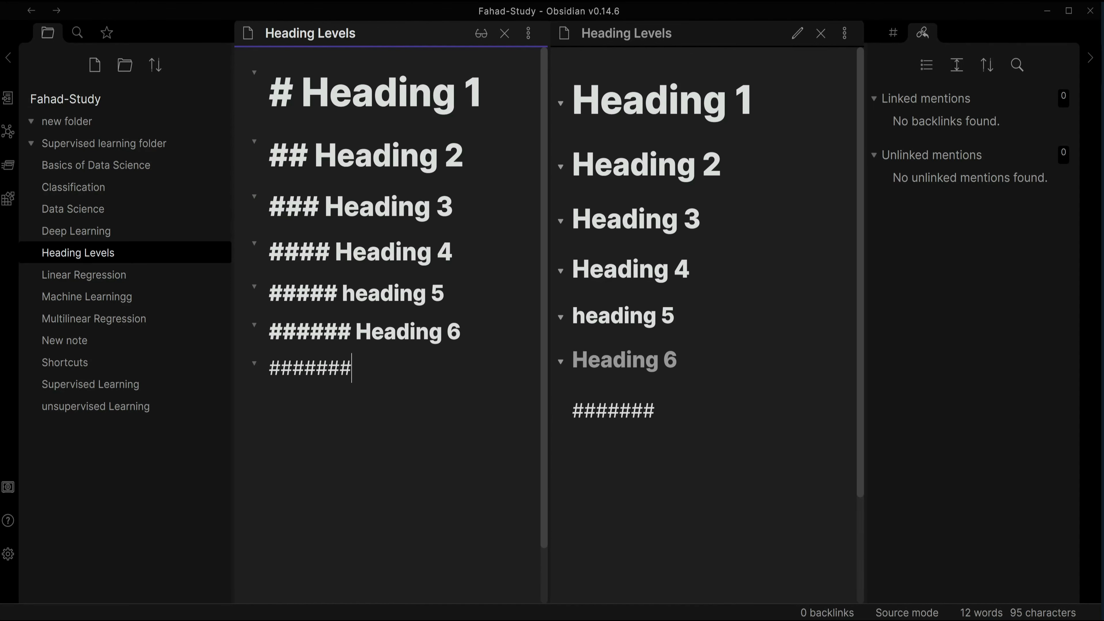
{"action": "type", "text": " sgsgf"}
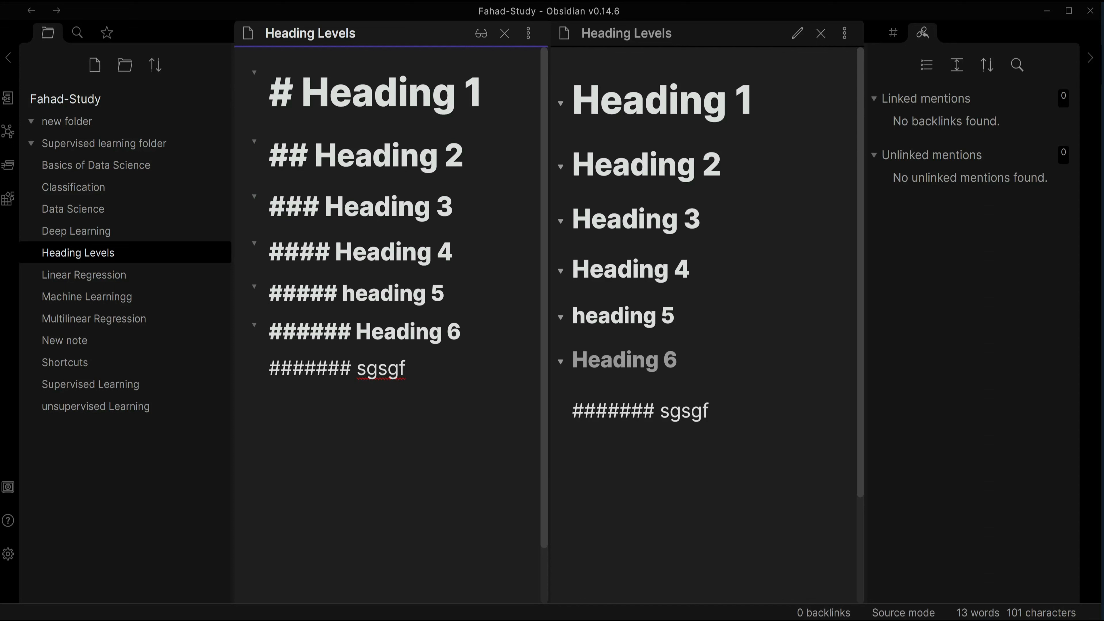
{"action": "key", "text": "BackSpace"}
{"action": "key", "text": "BackSpace"}
{"action": "key", "text": "BackSpace"}
{"action": "key", "text": "BackSpace"}
{"action": "key", "text": "BackSpace"}
{"action": "key", "text": "BackSpace"}
{"action": "key", "text": "BackSpace"}
{"action": "key", "text": "BackSpace"}
{"action": "key", "text": "BackSpace"}
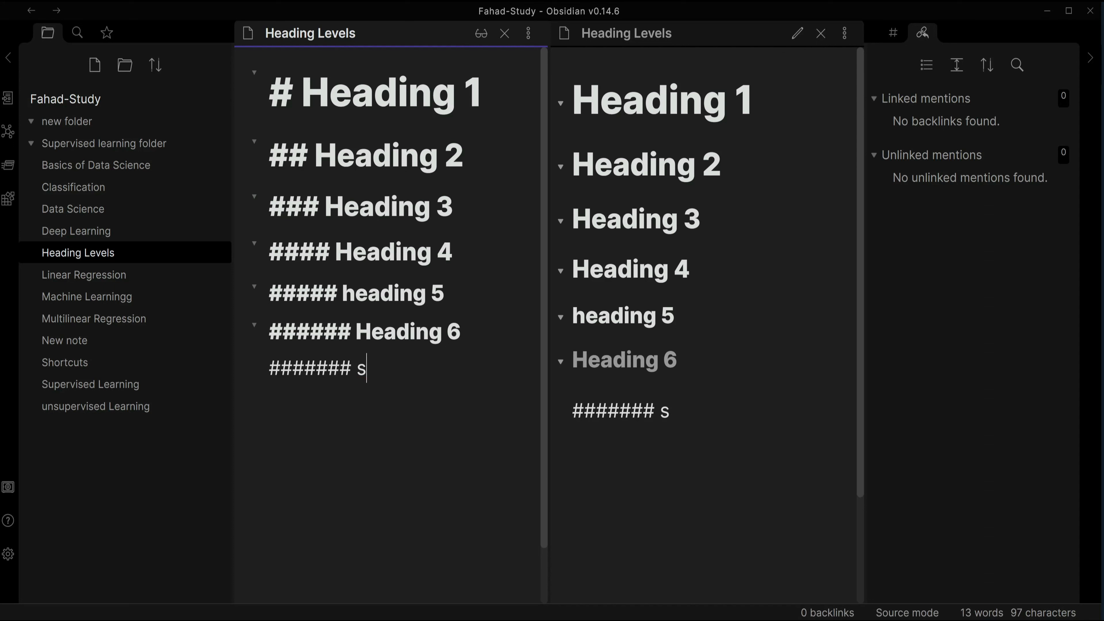
{"action": "key", "text": "BackSpace"}
{"action": "key", "text": "BackSpace"}
{"action": "key", "text": "BackSpace"}
{"action": "key", "text": "BackSpace"}
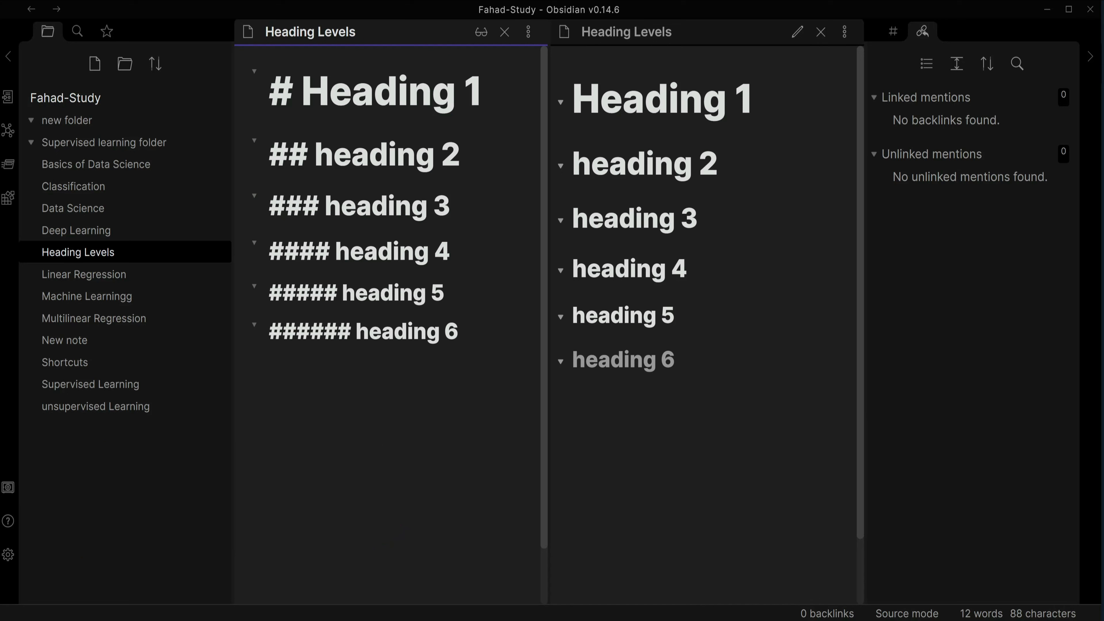
- Write "Bold Text" below the level 6 heading and format the whole phrase as bold
{"action": "type", "text": "Bold "}
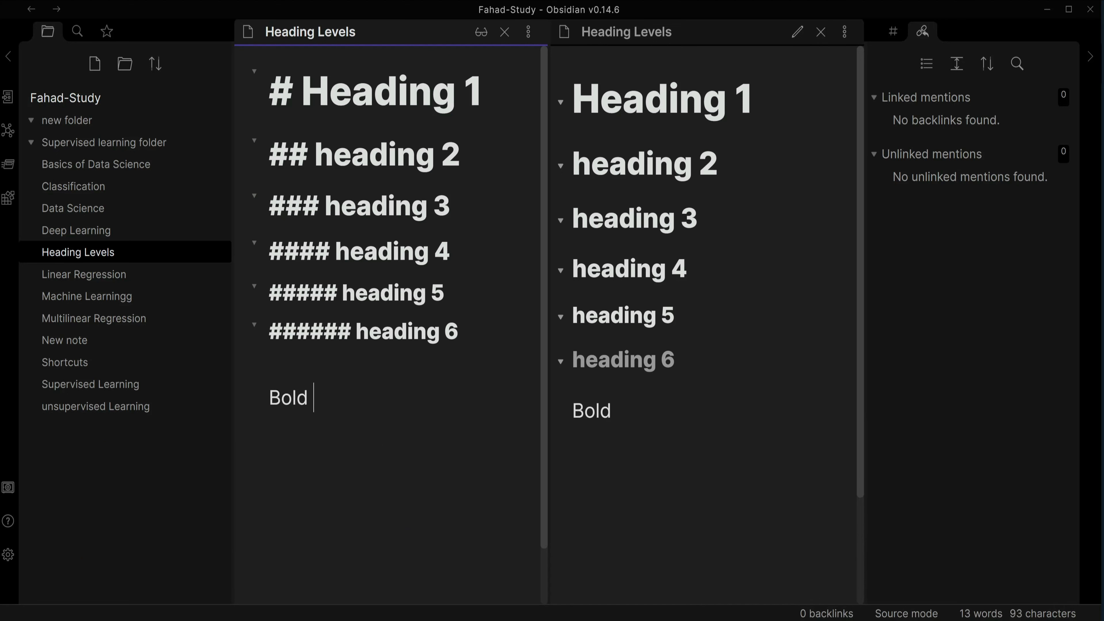
{"action": "type", "text": "Text"}
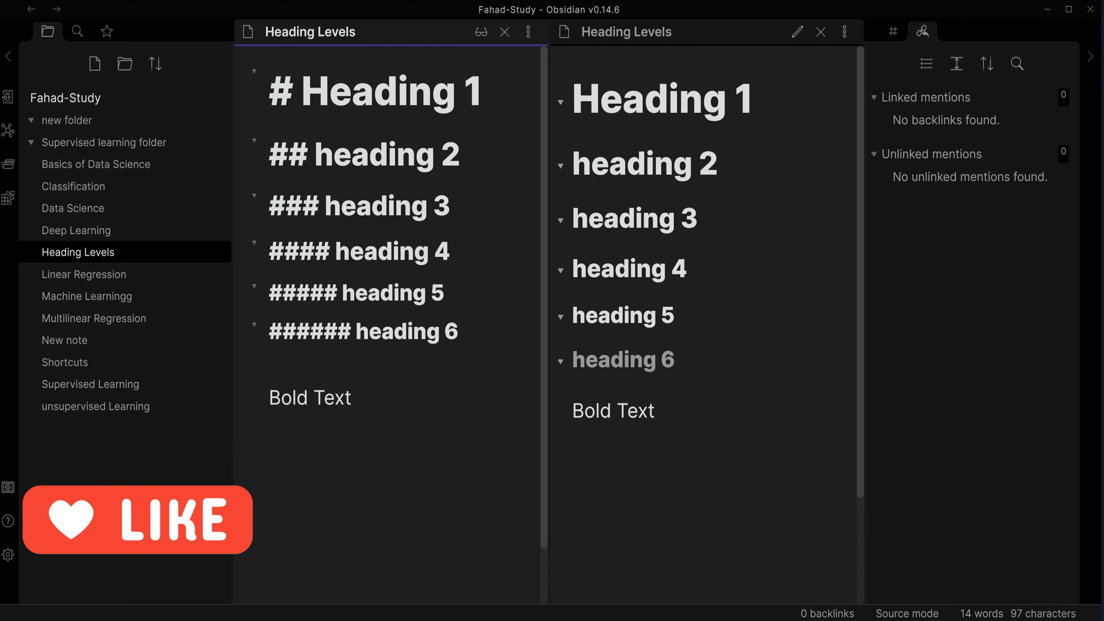
{"action": "key", "text": "shift+Left"}
{"action": "key", "text": "shift+Left"}
{"action": "key", "text": "shift+Left"}
{"action": "key", "text": "shift+Left"}
{"action": "key", "text": "shift+Left"}
{"action": "key", "text": "shift+Left"}
{"action": "key", "text": "shift+Left"}
{"action": "key", "text": "shift+Left"}
{"action": "key", "text": "shift+Left"}
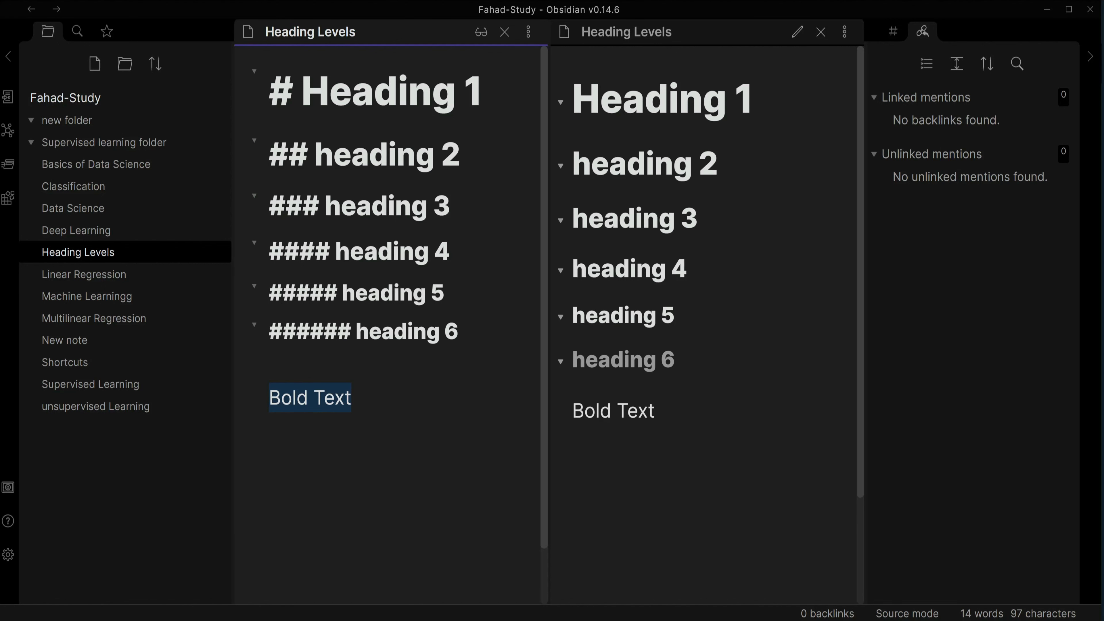
{"action": "key", "text": "ctrl+b"}
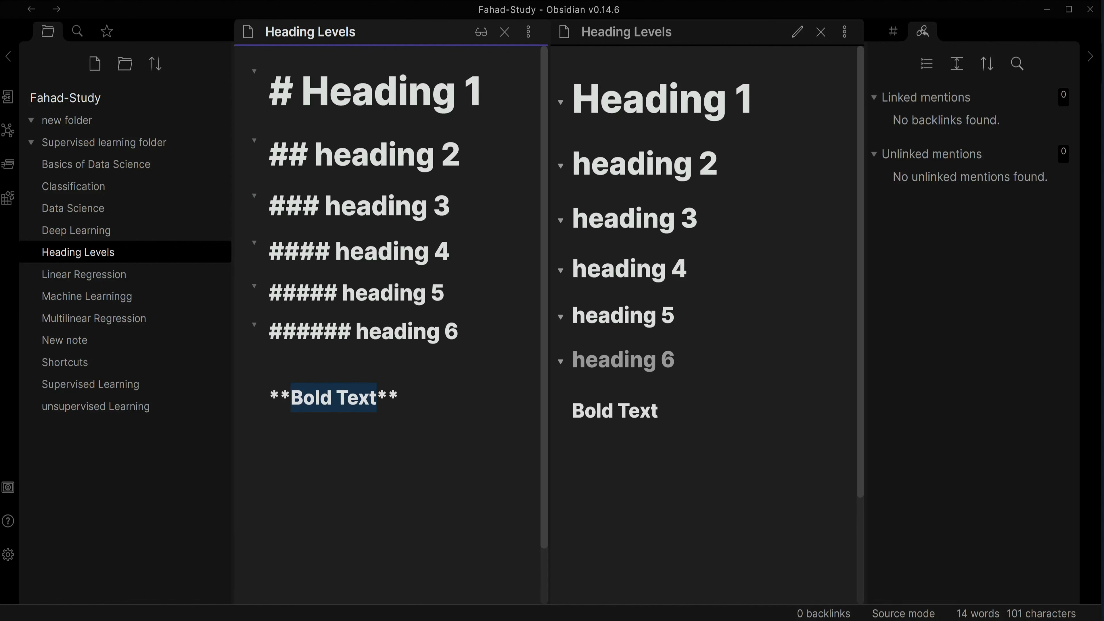
{"action": "left_click", "coordinate": [399, 397]}
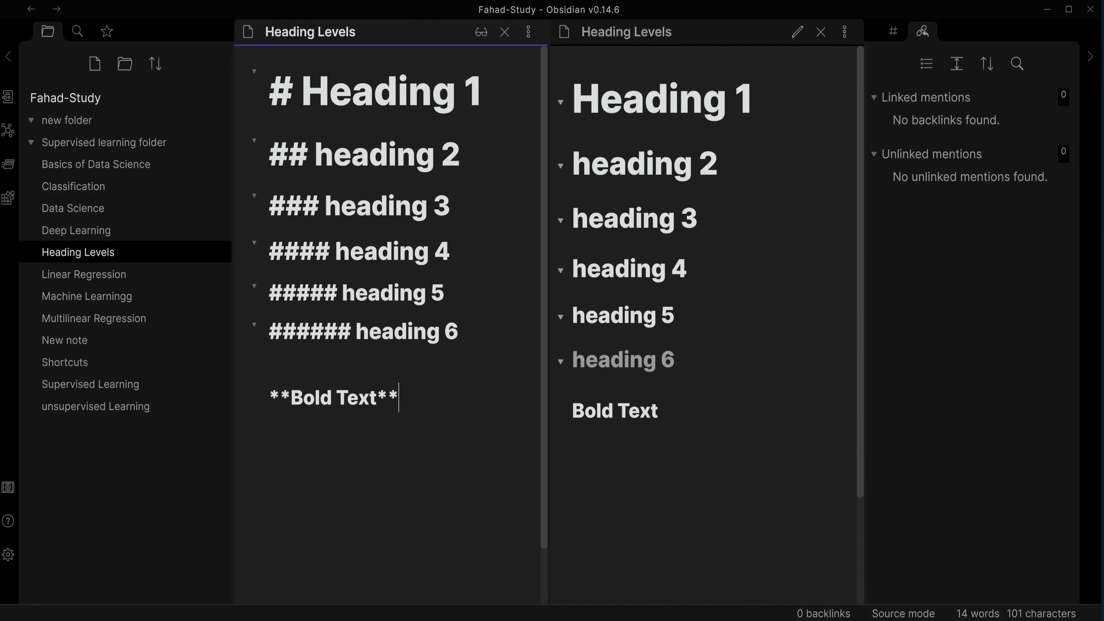
- Write "Italic Text" on a new line below Bold Text and format the whole phrase as italic
{"action": "key", "text": "Return"}
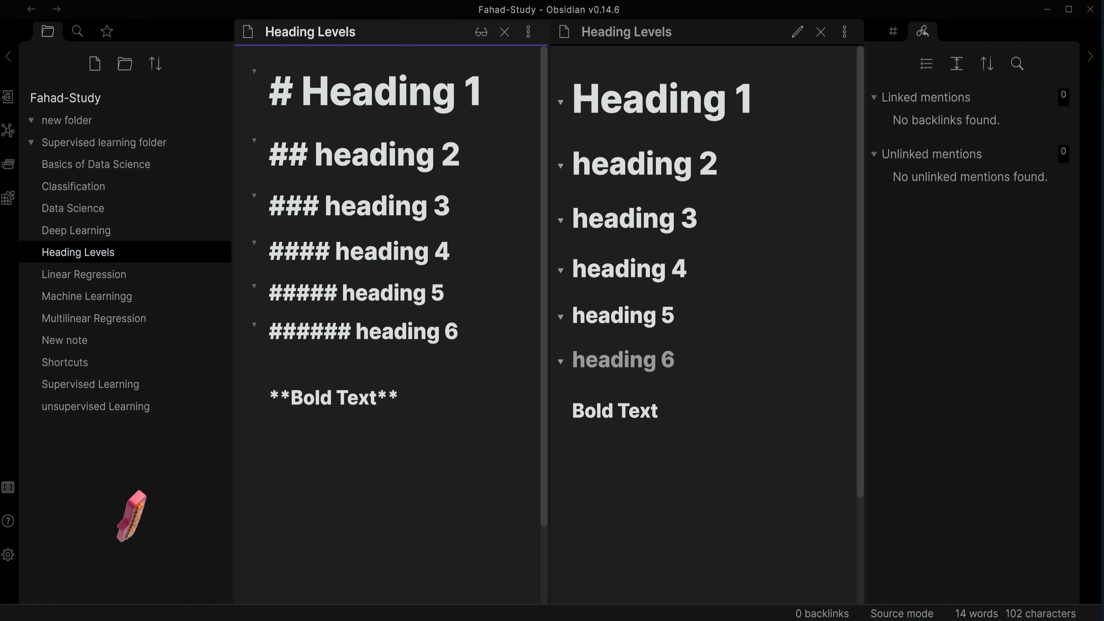
{"action": "type", "text": "Italic T"}
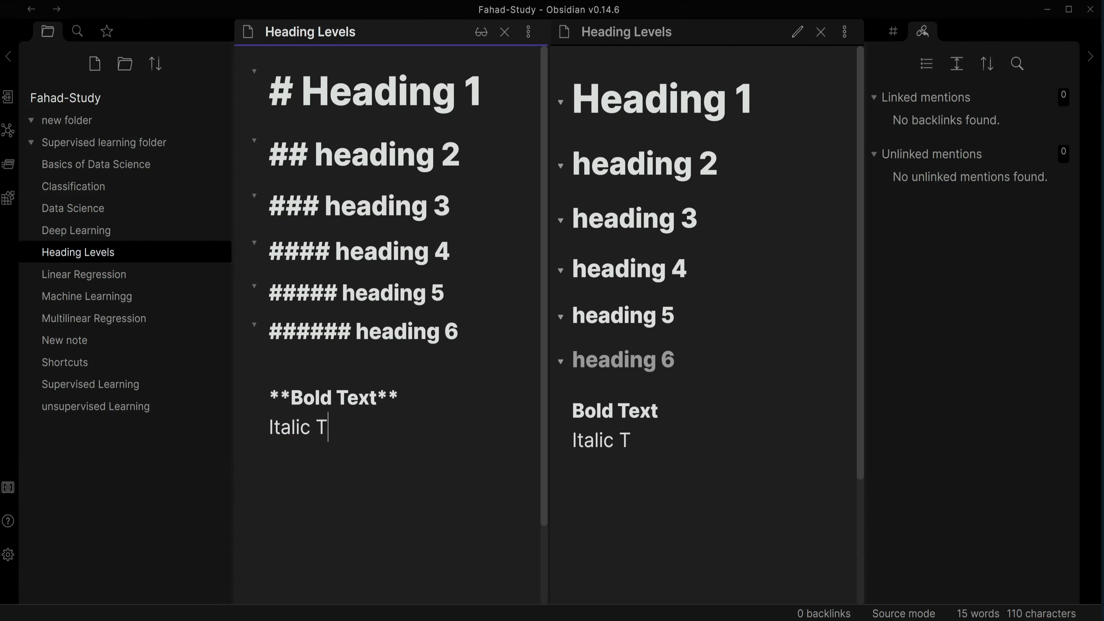
{"action": "type", "text": "ext"}
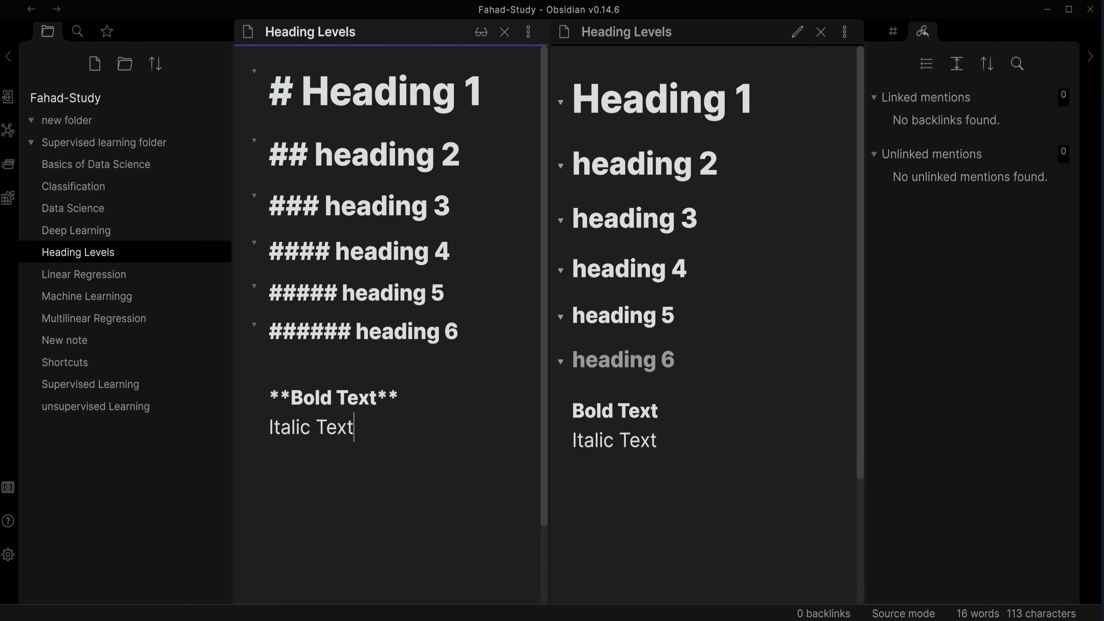
{"action": "key", "text": "shift+Left"}
{"action": "key", "text": "shift+Left"}
{"action": "key", "text": "shift+Left"}
{"action": "key", "text": "shift+Left"}
{"action": "key", "text": "shift+Left"}
{"action": "key", "text": "shift+Left"}
{"action": "key", "text": "shift+Left"}
{"action": "key", "text": "shift+Left"}
{"action": "key", "text": "shift+Left"}
{"action": "key", "text": "shift+Left"}
{"action": "key", "text": "shift+Left"}
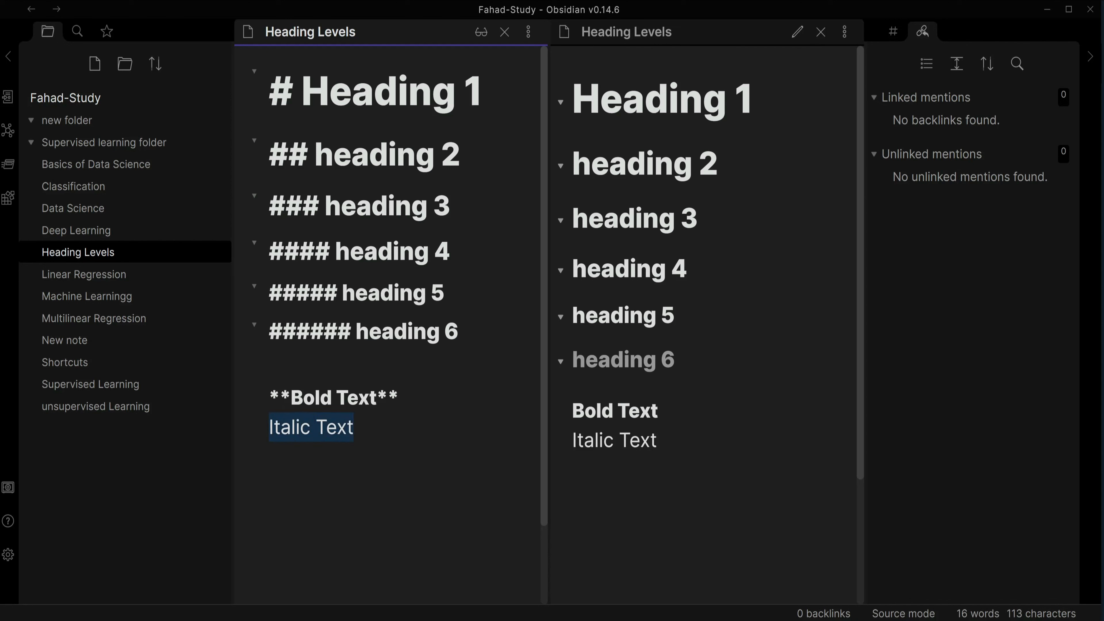
{"action": "key", "text": "ctrl+i"}
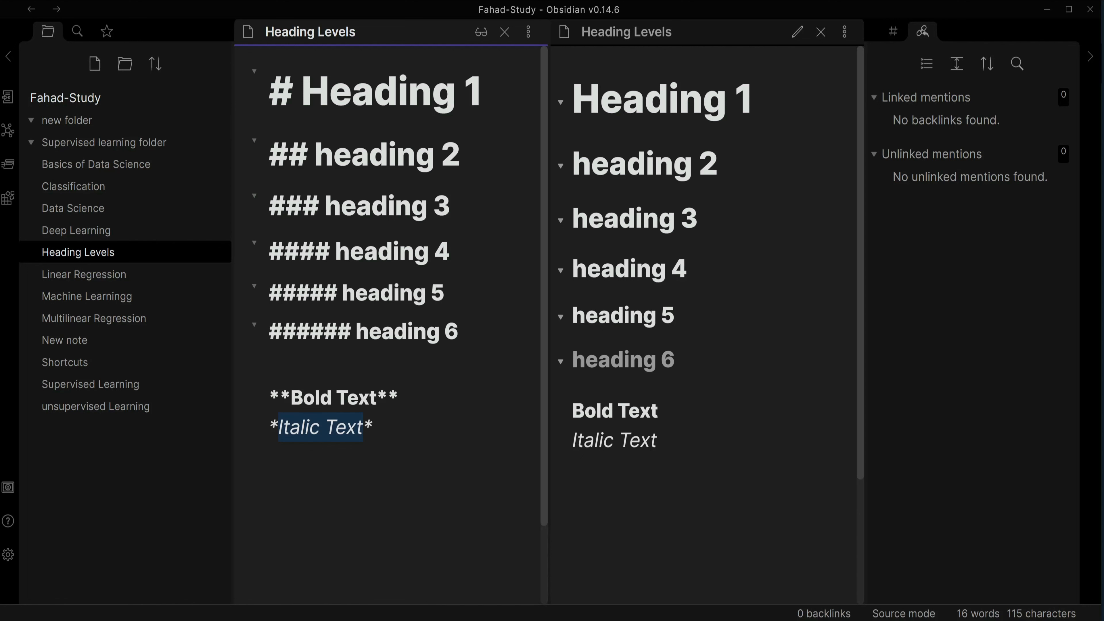
- Annotate the italic line with "-- CTRL+I" and the bold line with "-- CTRL+B"
{"action": "key", "text": "End"}
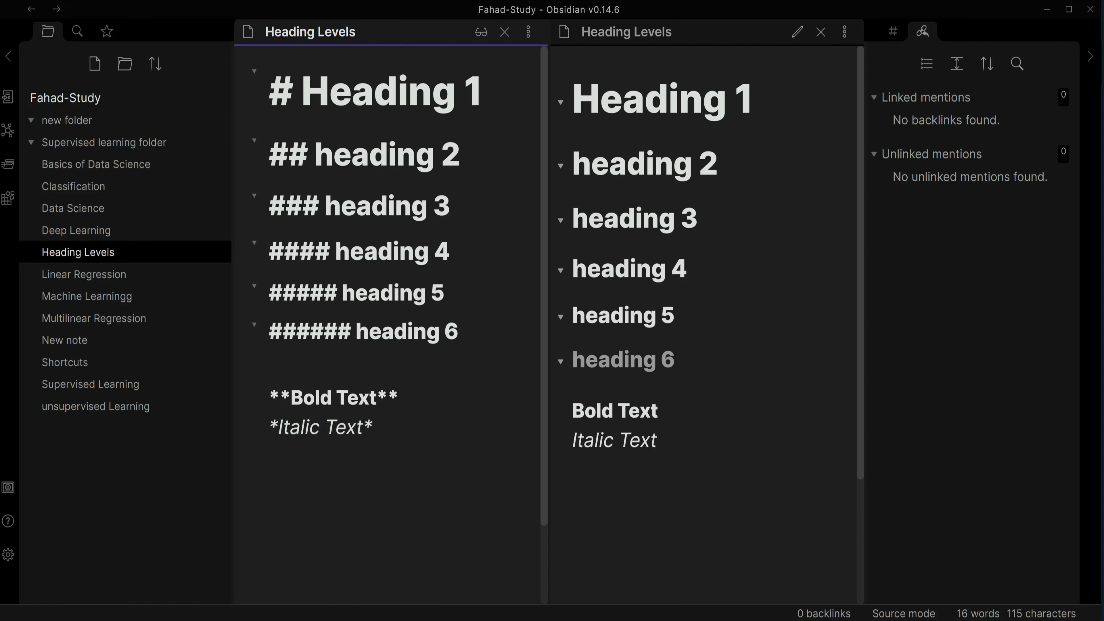
{"action": "type", "text": "-- CTR"}
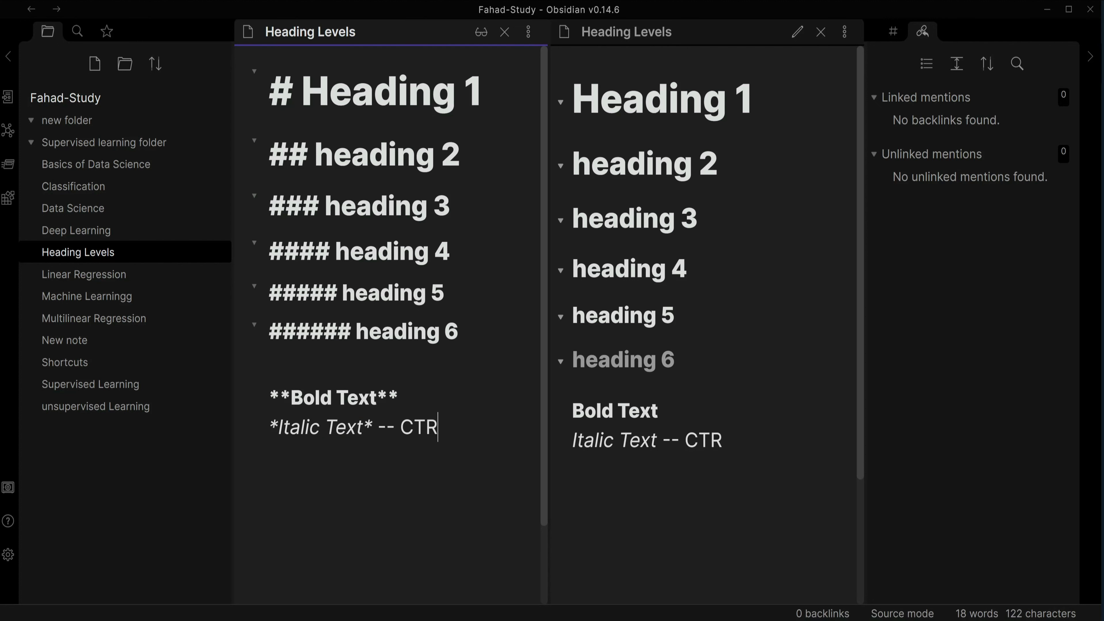
{"action": "type", "text": "L+I"}
{"action": "key", "text": "Up"}
{"action": "type", "text": "CTRL"}
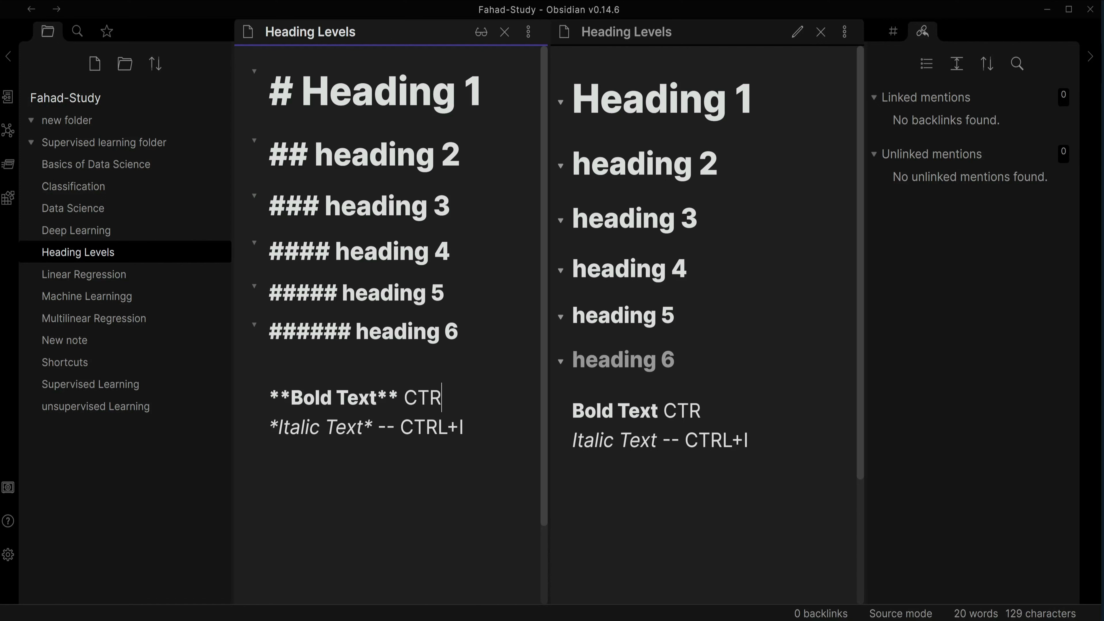
{"action": "type", "text": "+B"}
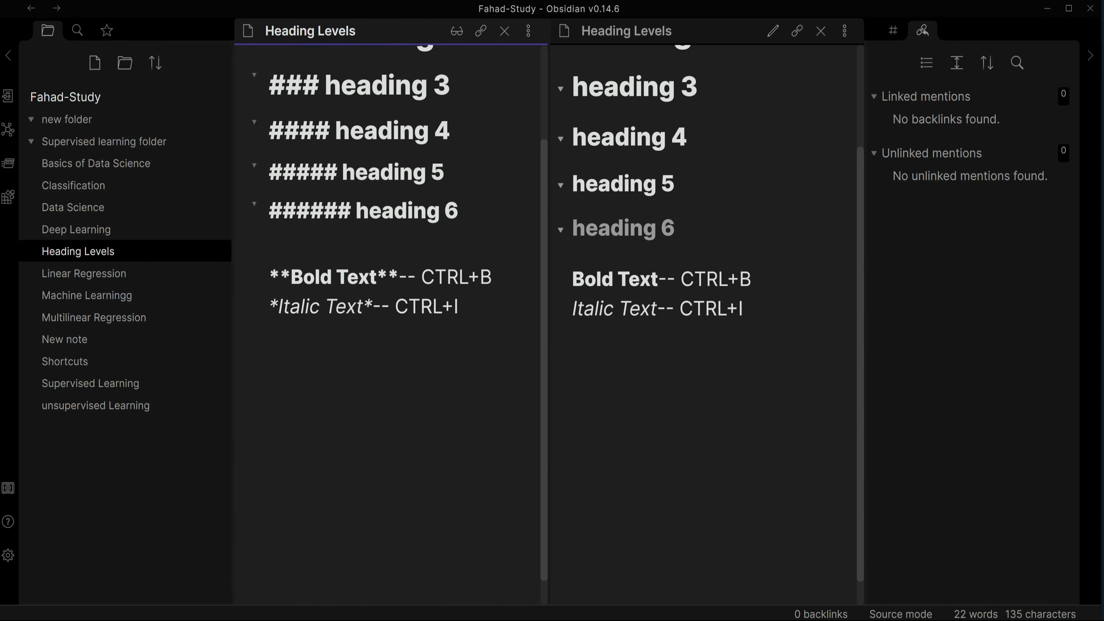
- Write "A Text" below the italic line and strike through the word "Text" with double tildes
{"action": "type", "text": "A Tex"}
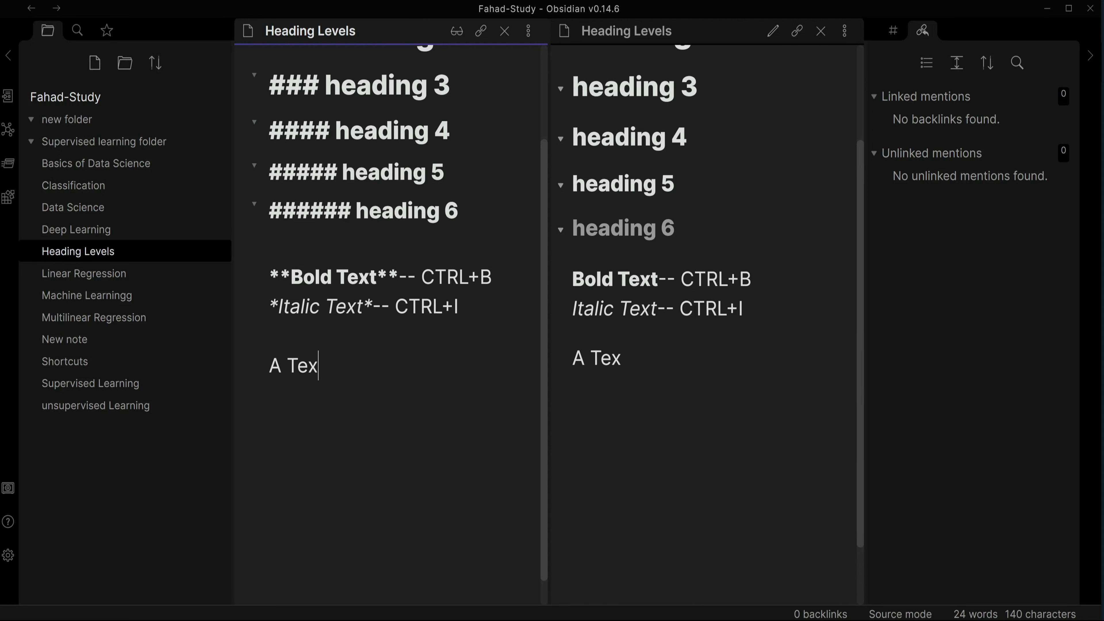
{"action": "type", "text": "t"}
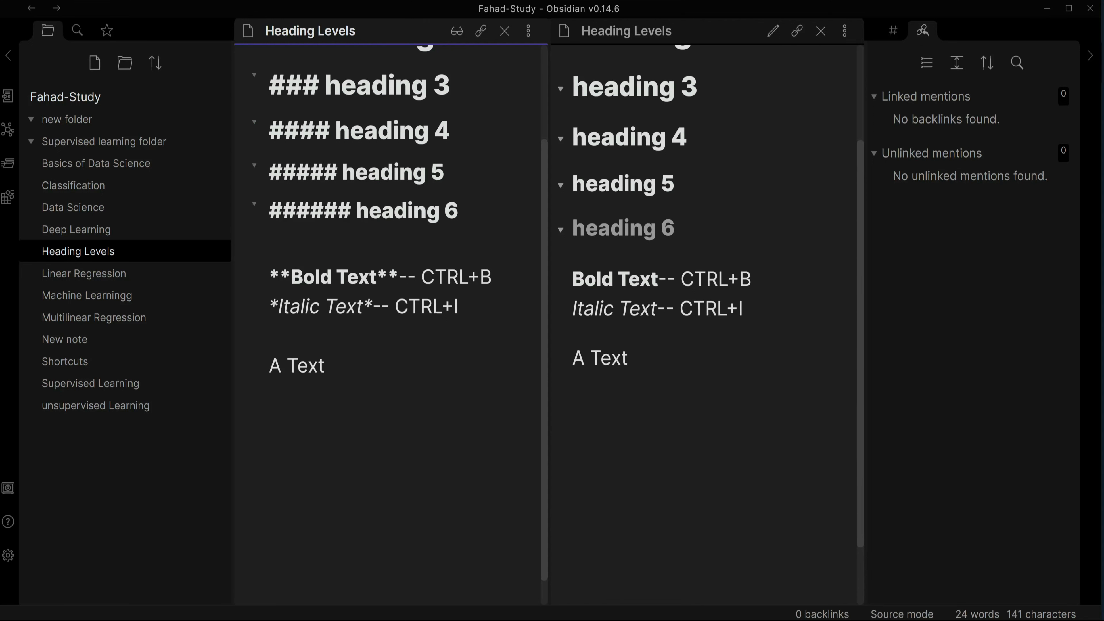
{"action": "key", "text": "shift+Left"}
{"action": "key", "text": "shift+Left"}
{"action": "key", "text": "shift+Left"}
{"action": "key", "text": "shift+Left"}
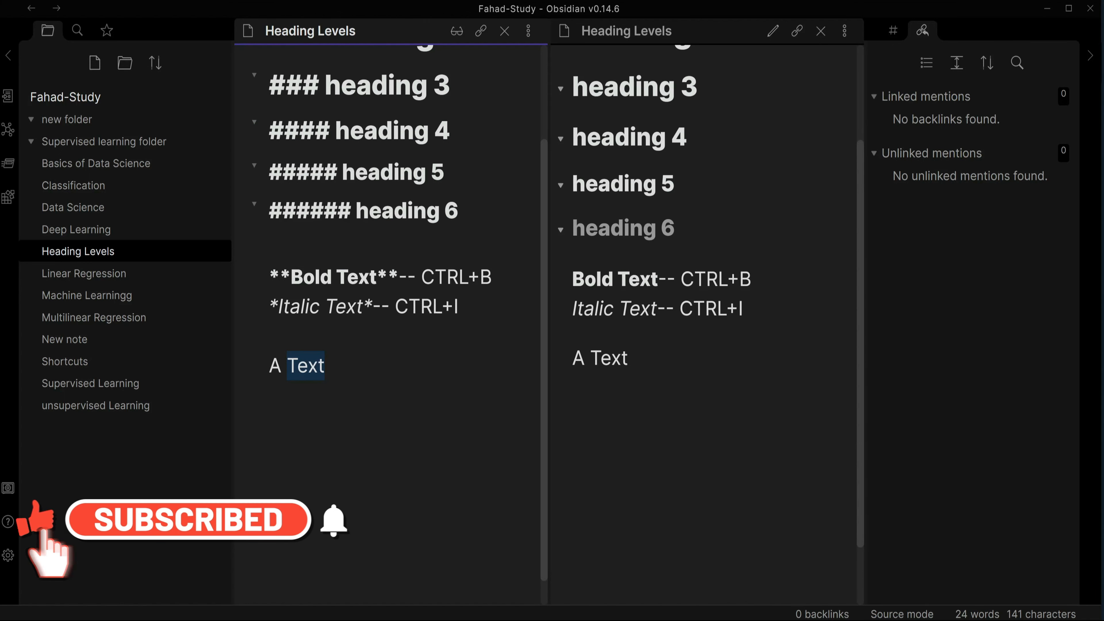
{"action": "key", "text": "Left"}
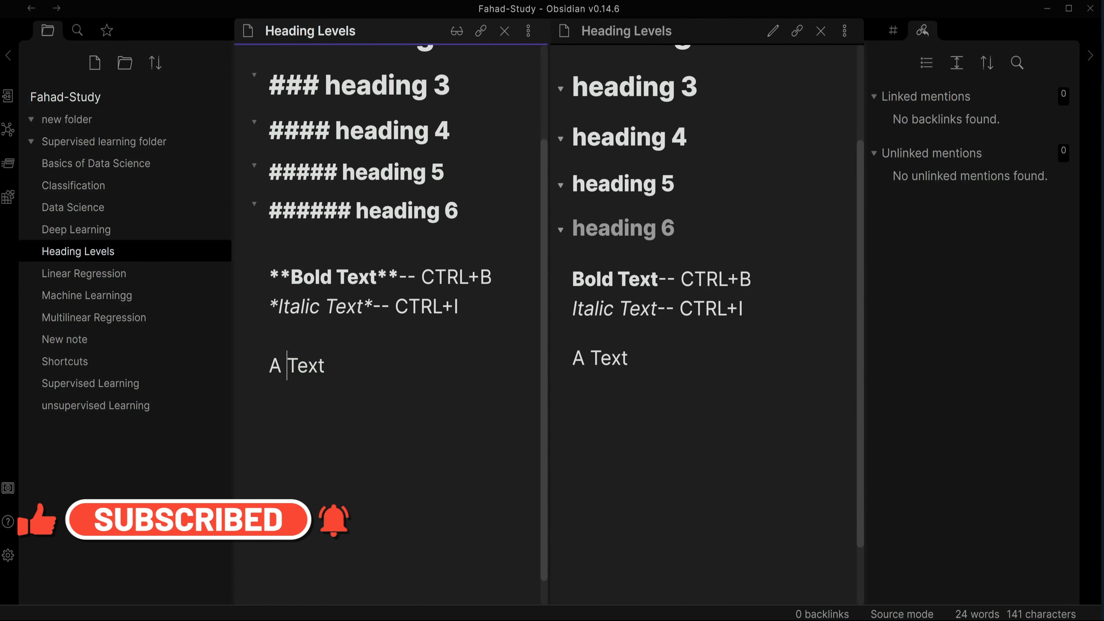
{"action": "type", "text": "~~Text"}
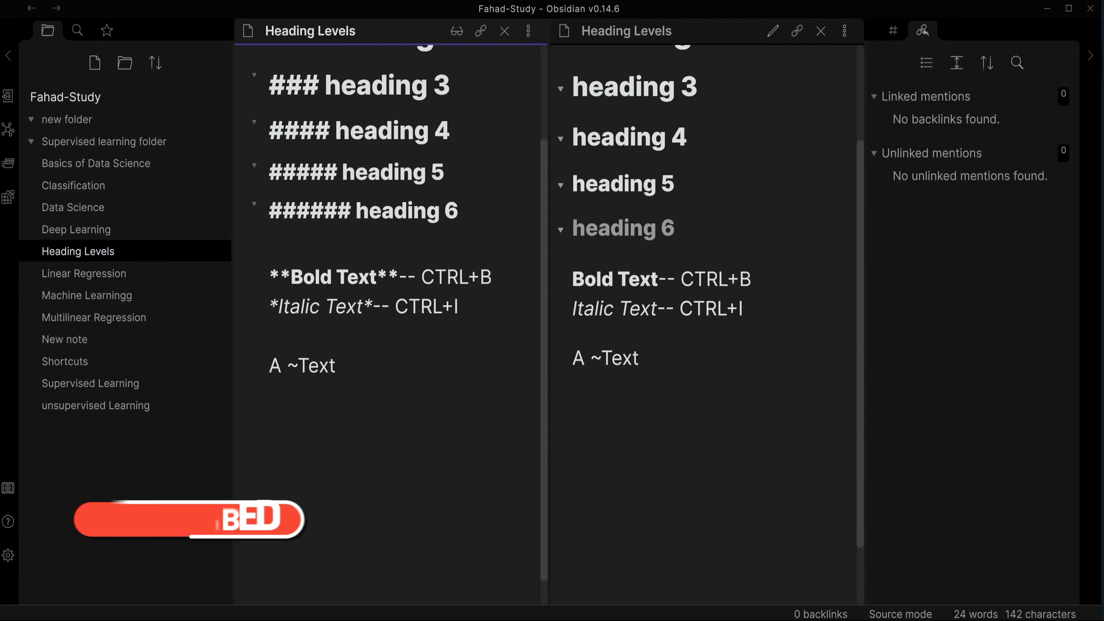
{"action": "type", "text": "~~"}
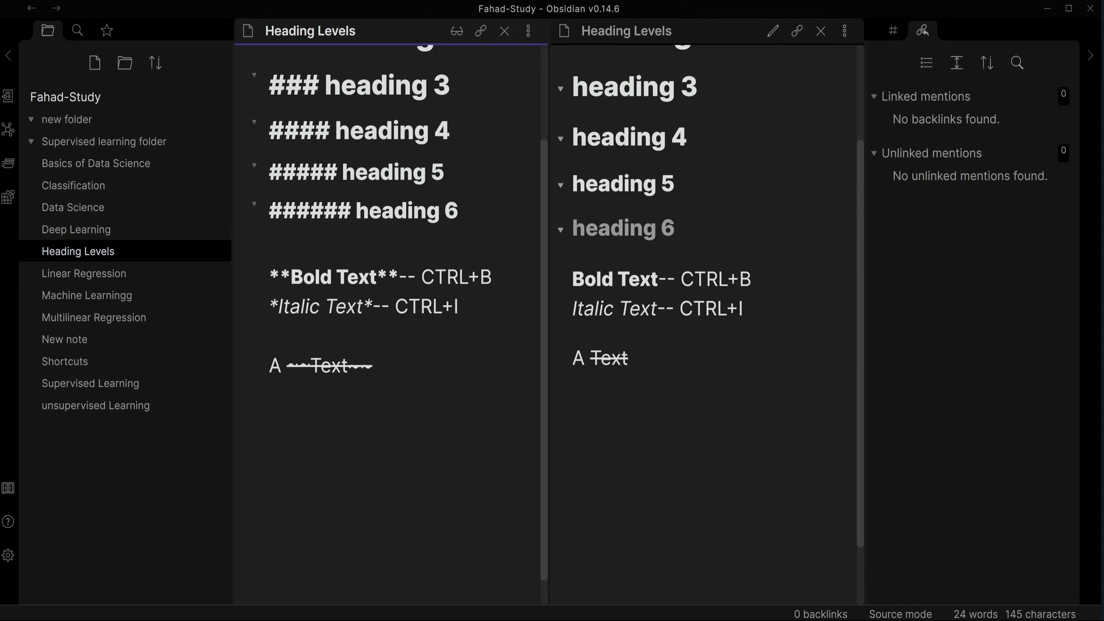
- Write "Highlight" on a new line below the strikethrough text and wrap it in double equals signs to highlight it
{"action": "key", "text": "Return"}
{"action": "type", "text": "Hi"}
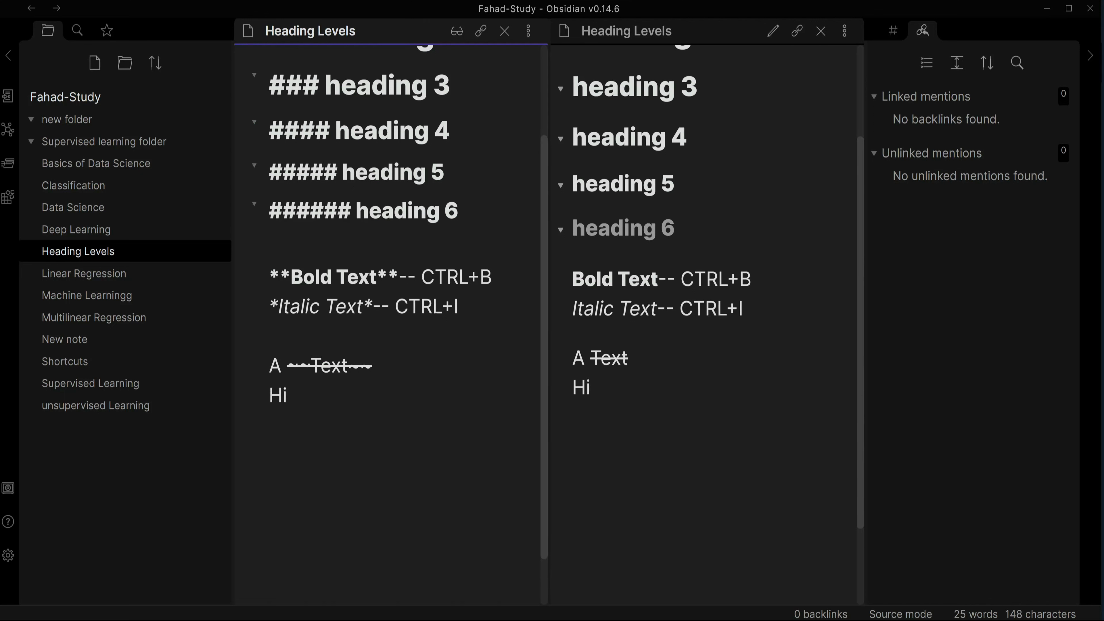
{"action": "type", "text": "ghlight"}
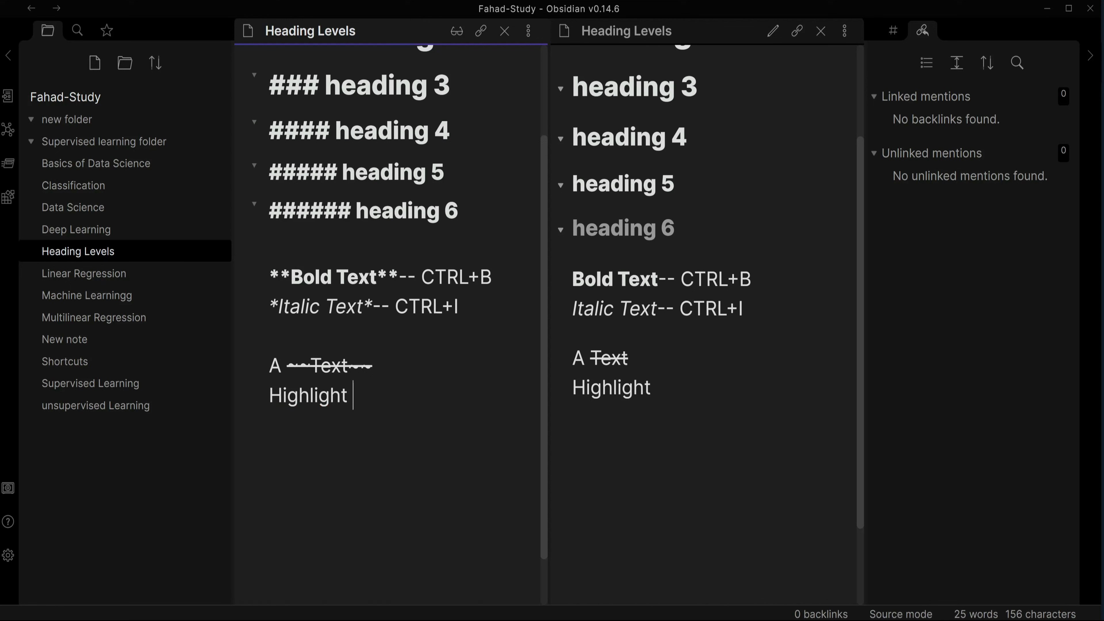
{"action": "key", "text": "Home"}
{"action": "type", "text": "=="}
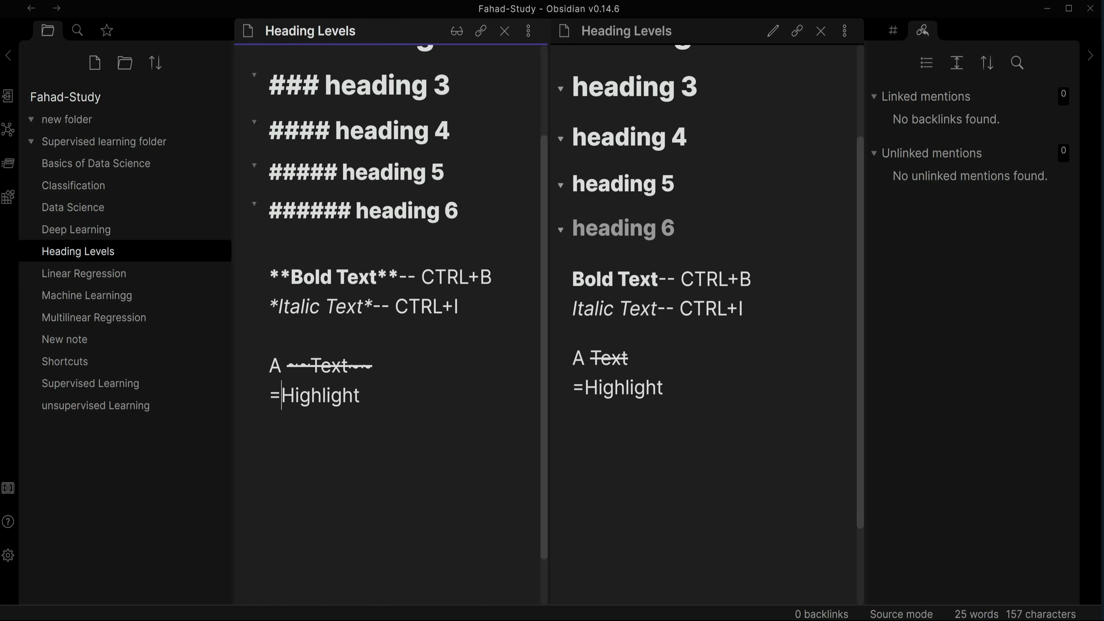
{"action": "type", "text": "=="}
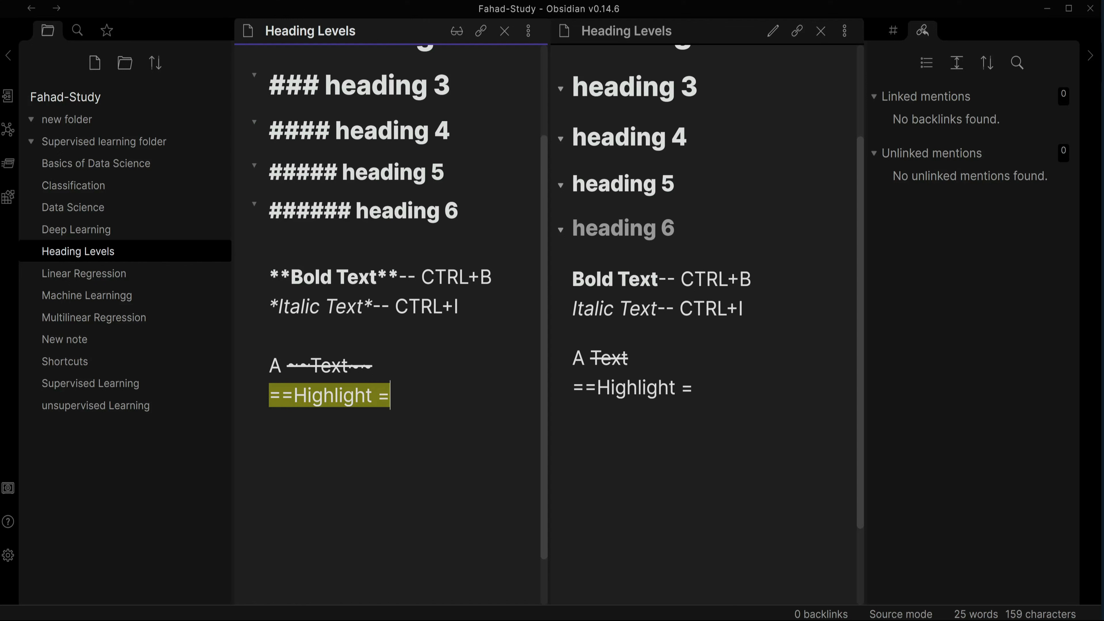
{"action": "key", "text": "Left"}
{"action": "key", "text": "Left"}
{"action": "key", "text": "BackSpace"}
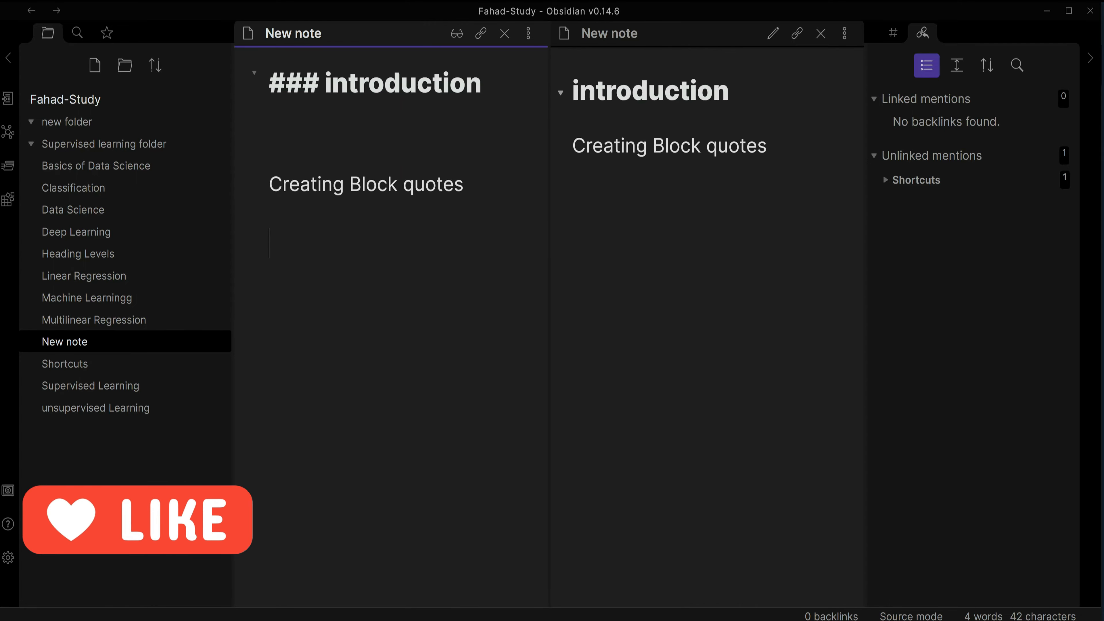
- Write the block quote "> 'this is awesome'" below Creating Block quotes, ending it with a hyphen and the author's first name
{"action": "type", "text": "> \""}
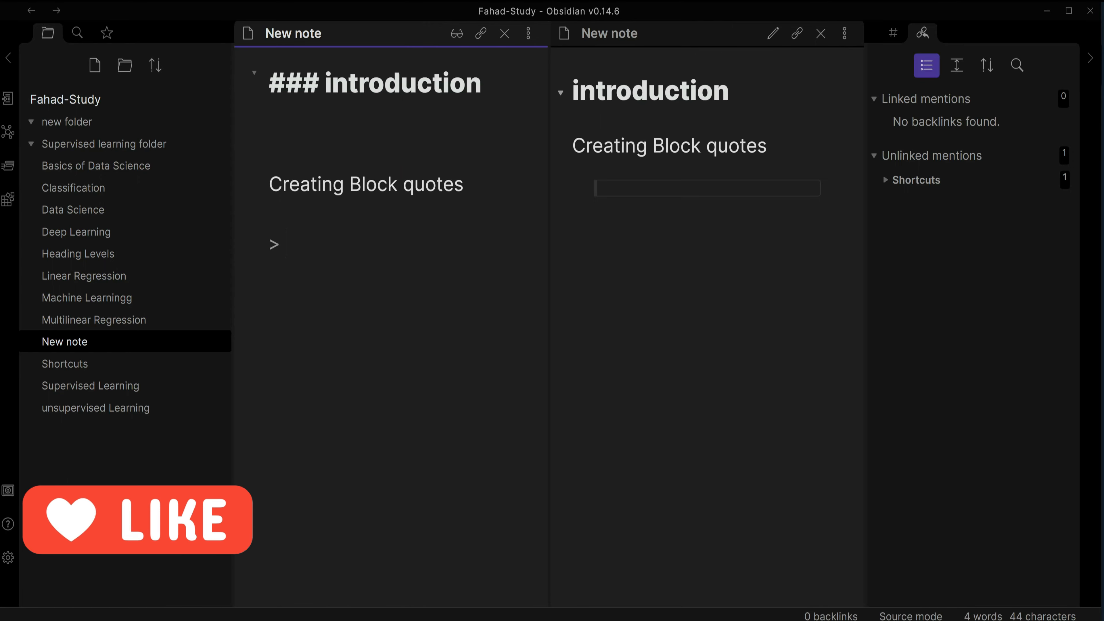
{"action": "key", "text": "BackSpace"}
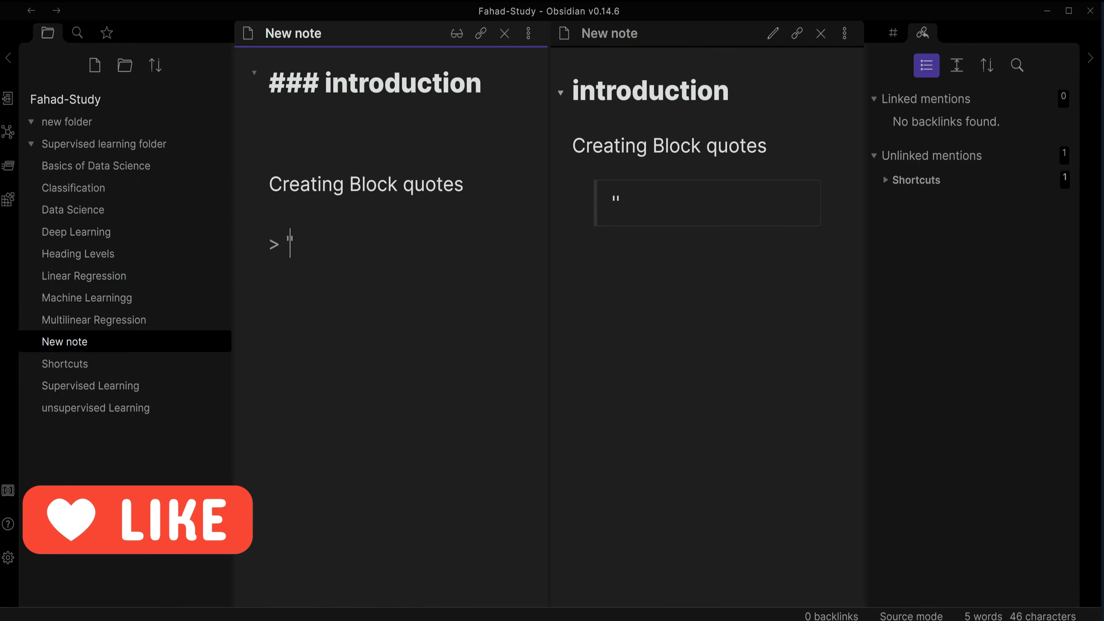
{"action": "type", "text": "'this is awesome'"}
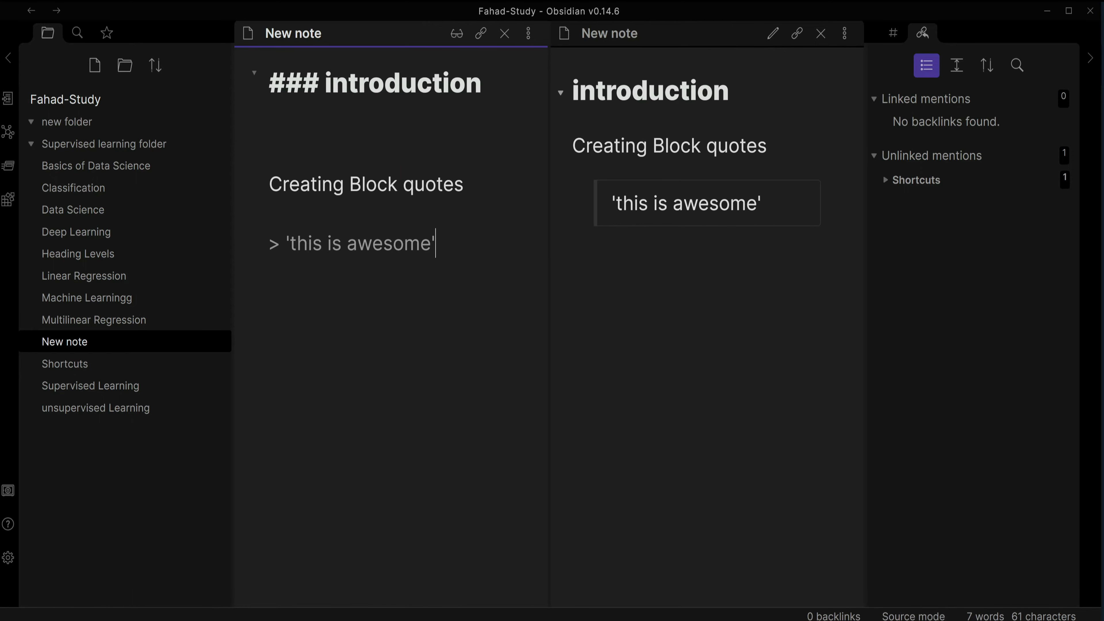
{"action": "type", "text": "-fahad"}
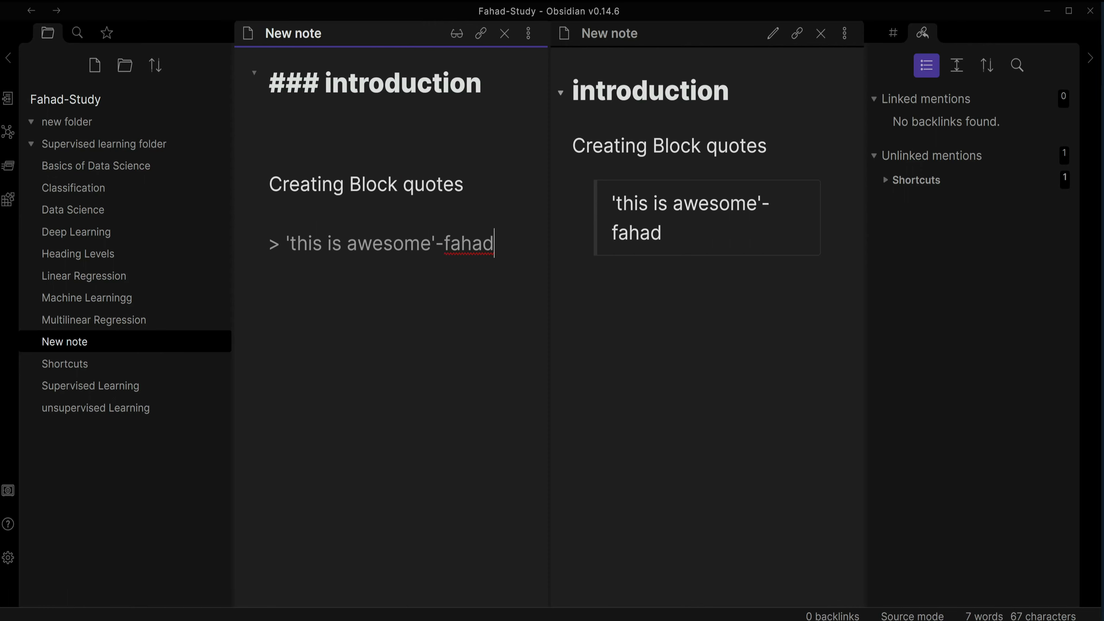
{"action": "left_click_drag", "start_coordinate": [663, 235], "coordinate": [636, 203]}
{"action": "left_click", "coordinate": [672, 241]}
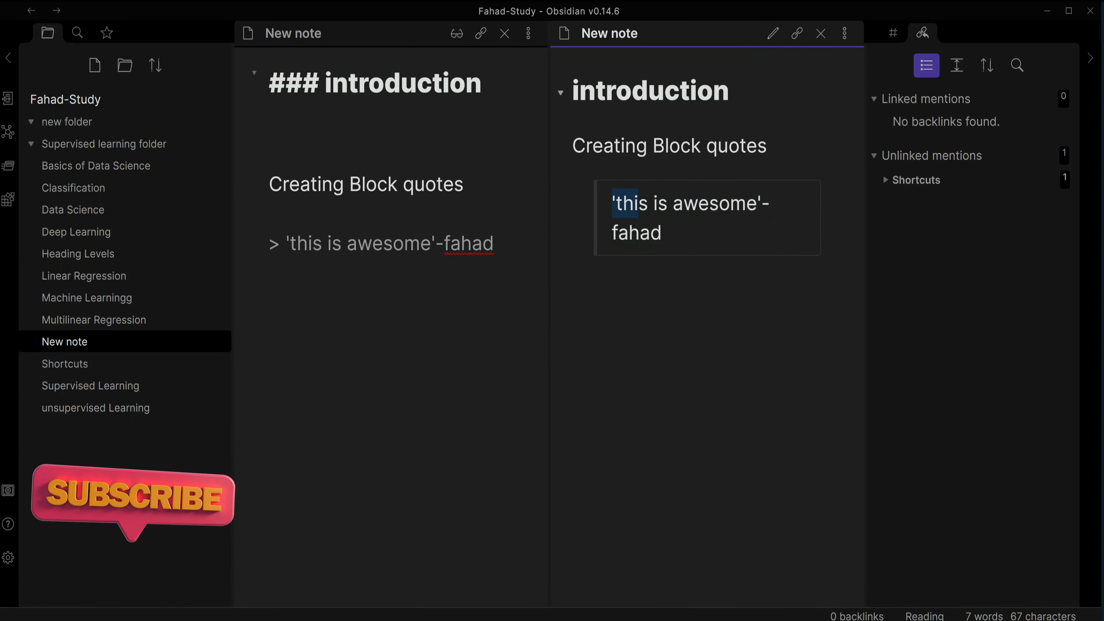
- Add a second line reading "another one" in double quotation marks to the same block quote
{"action": "left_click", "coordinate": [280, 244]}
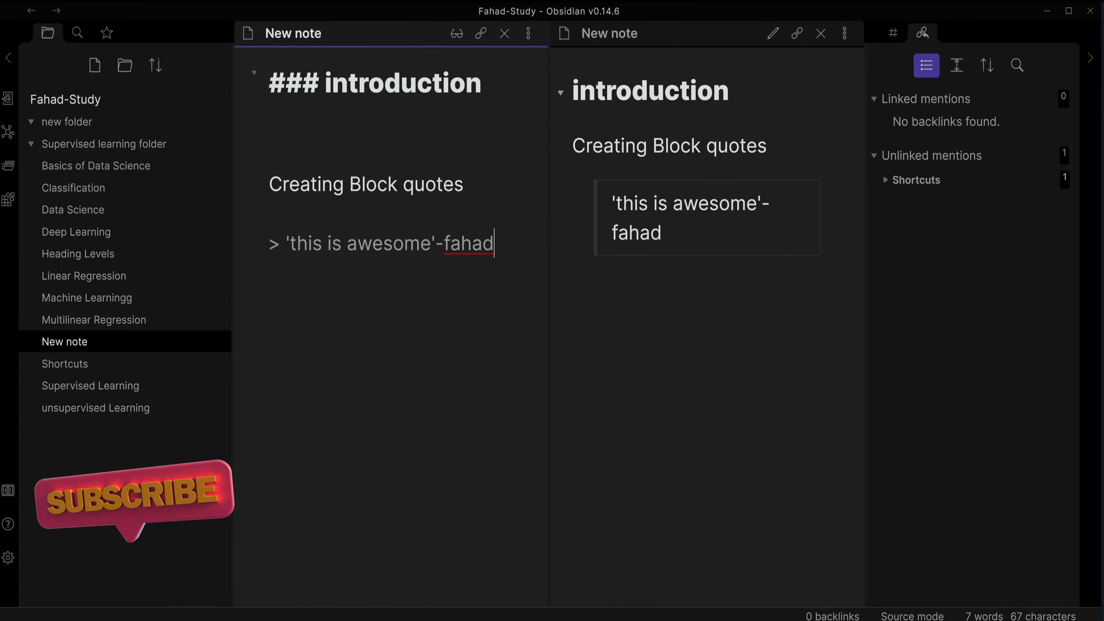
{"action": "key", "text": "Return"}
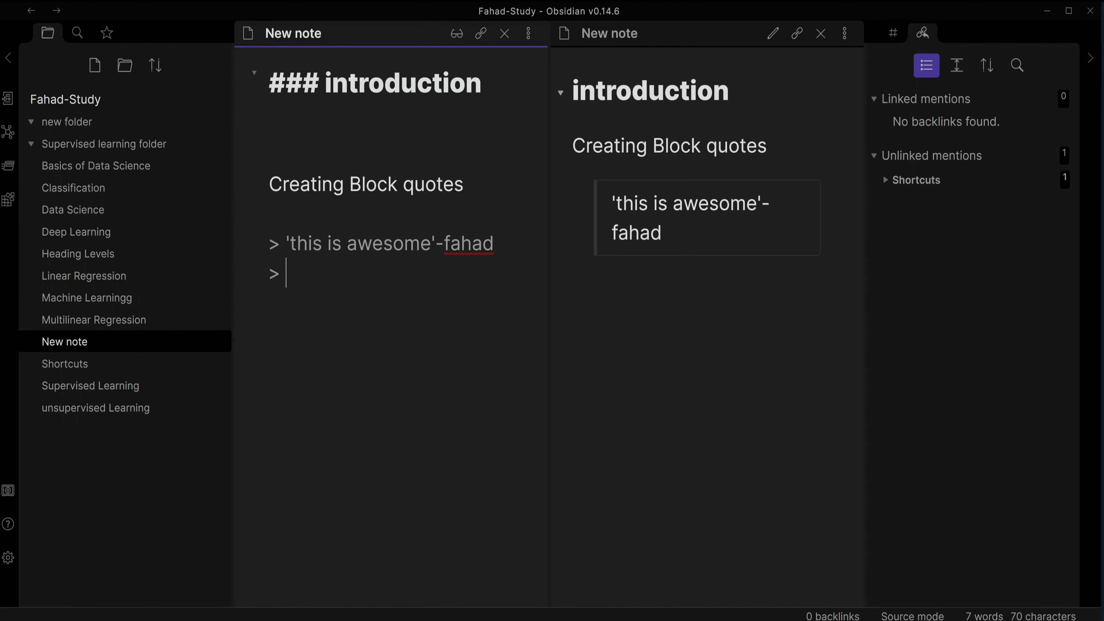
{"action": "type", "text": "\"another on"}
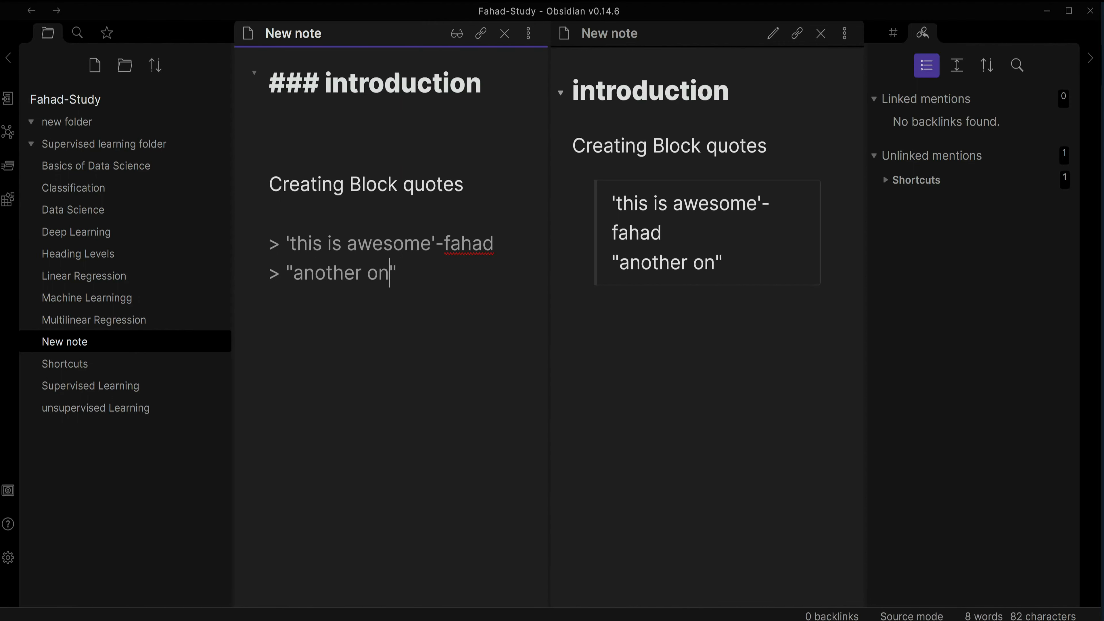
{"action": "type", "text": "e"}
- Split the two quotes into separate block quotes by inserting a blank line without a quote marker between them
{"action": "left_click", "coordinate": [558, 244]}
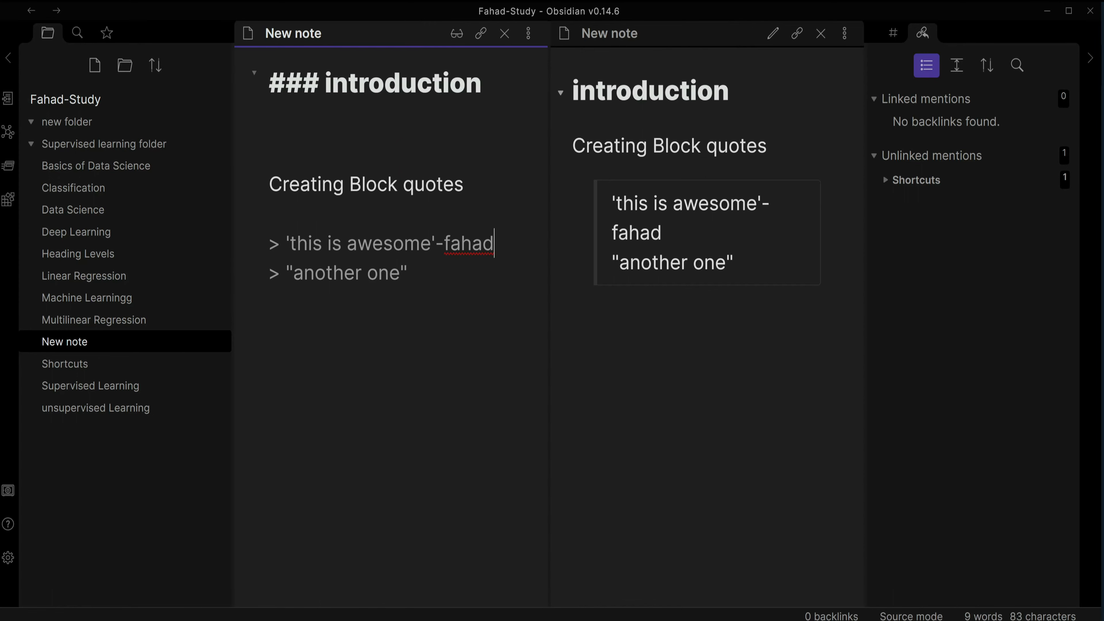
{"action": "key", "text": "Return"}
{"action": "key", "text": "BackSpace"}
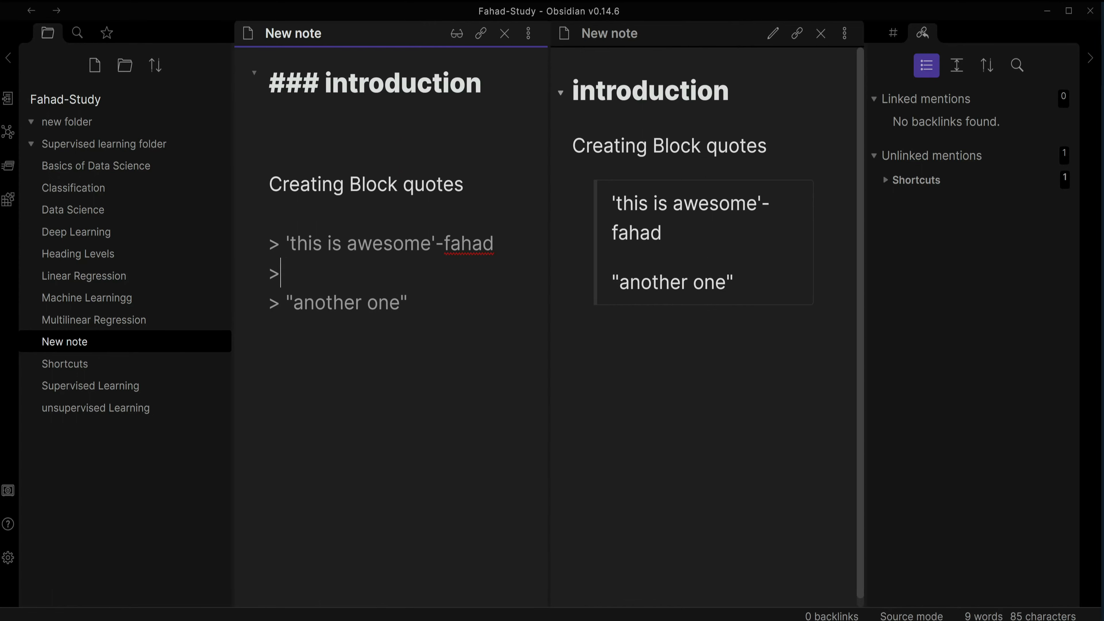
{"action": "key", "text": "BackSpace"}
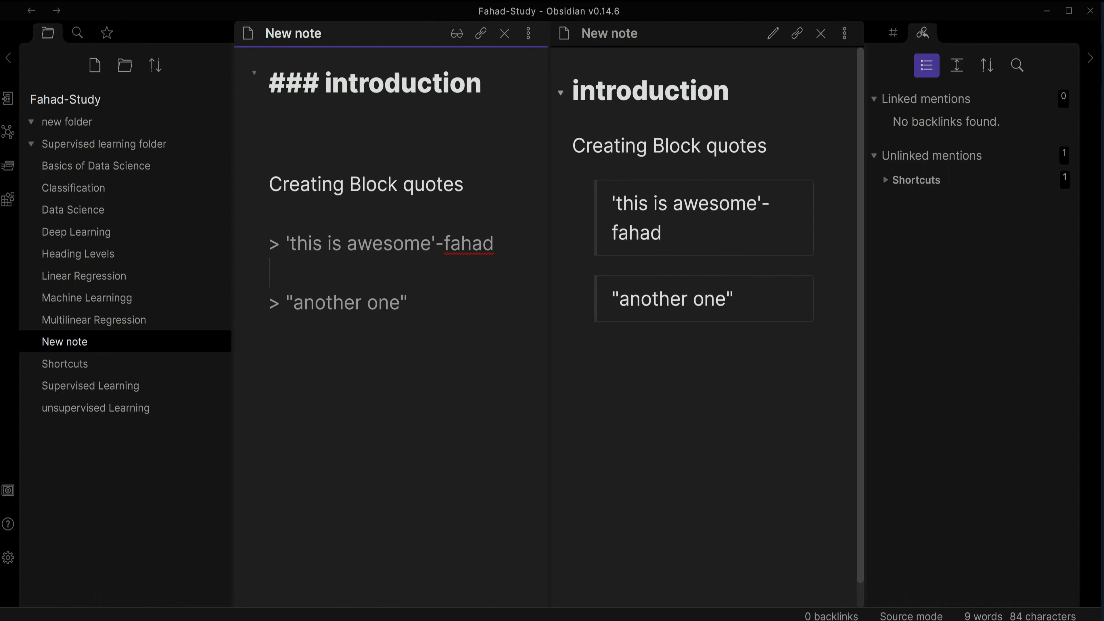
{"action": "left_click", "coordinate": [766, 300]}
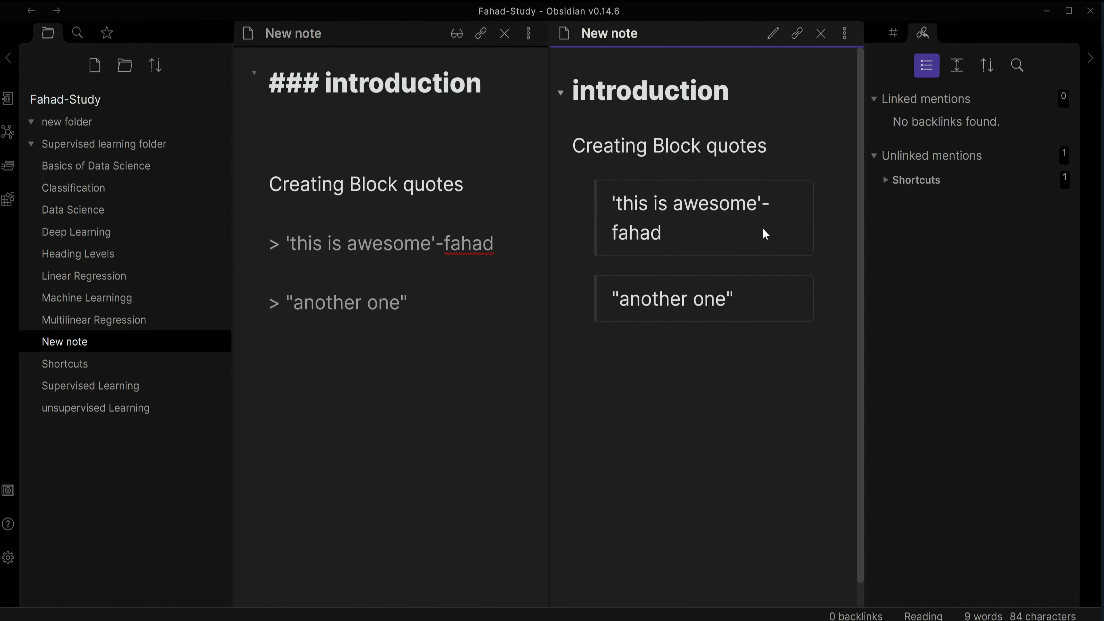
{"action": "left_click", "coordinate": [270, 272]}
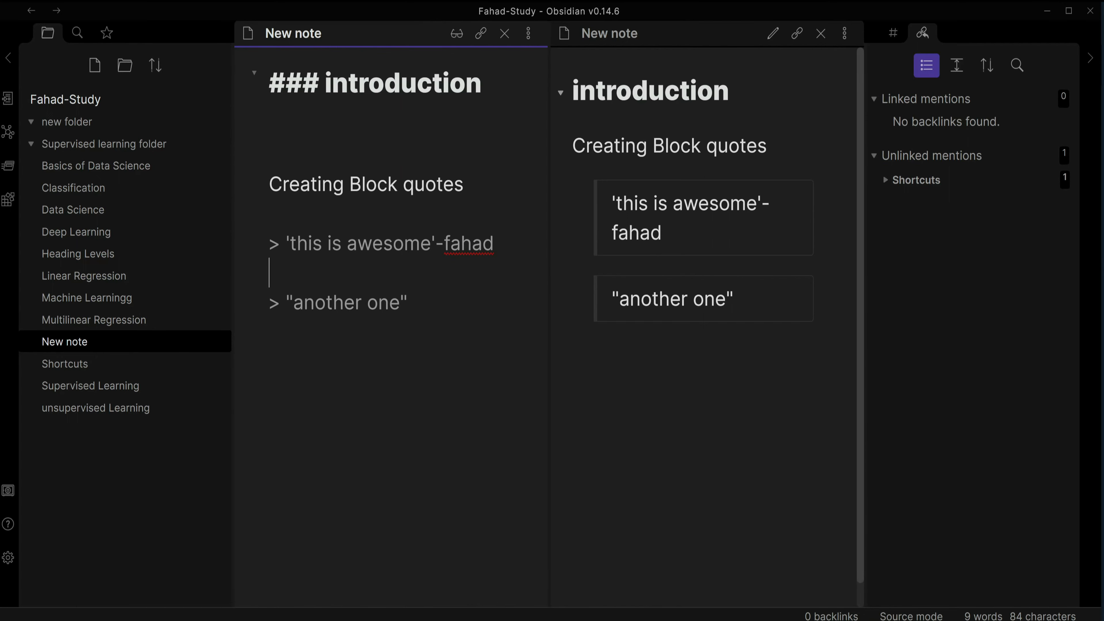
{"action": "left_click_drag", "start_coordinate": [269, 302], "coordinate": [280, 302]}
{"action": "left_click_drag", "start_coordinate": [269, 244], "coordinate": [280, 243]}
{"action": "left_click", "coordinate": [407, 303]}
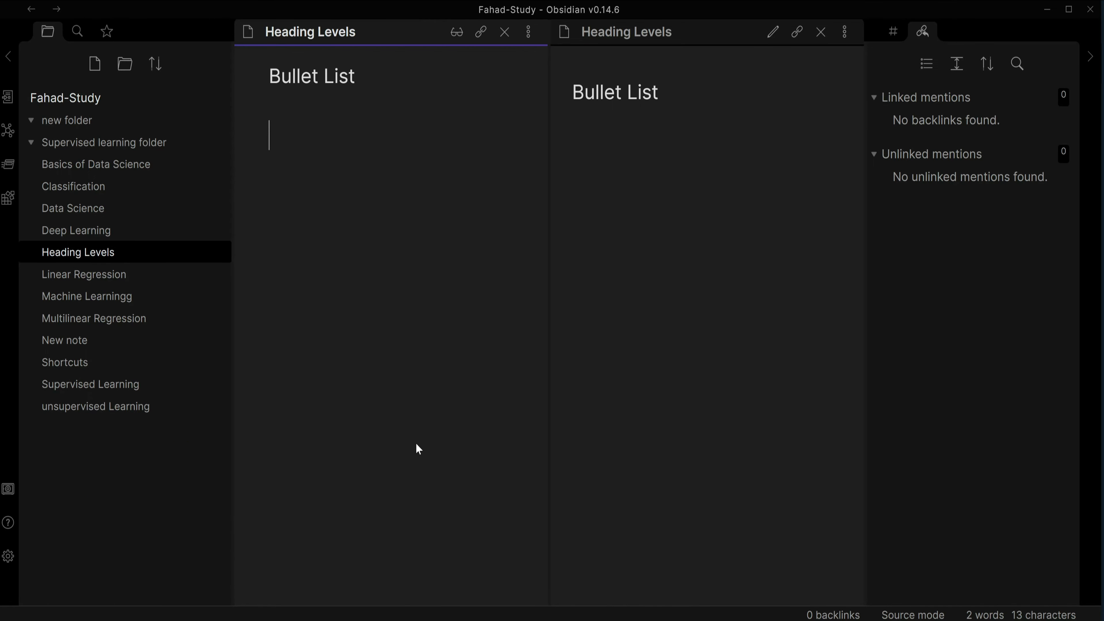
- Write a bullet list with the items "list" and "list2" below Bullet List in the Heading Levels note
{"action": "type", "text": "- list"}
{"action": "key", "text": "Return"}
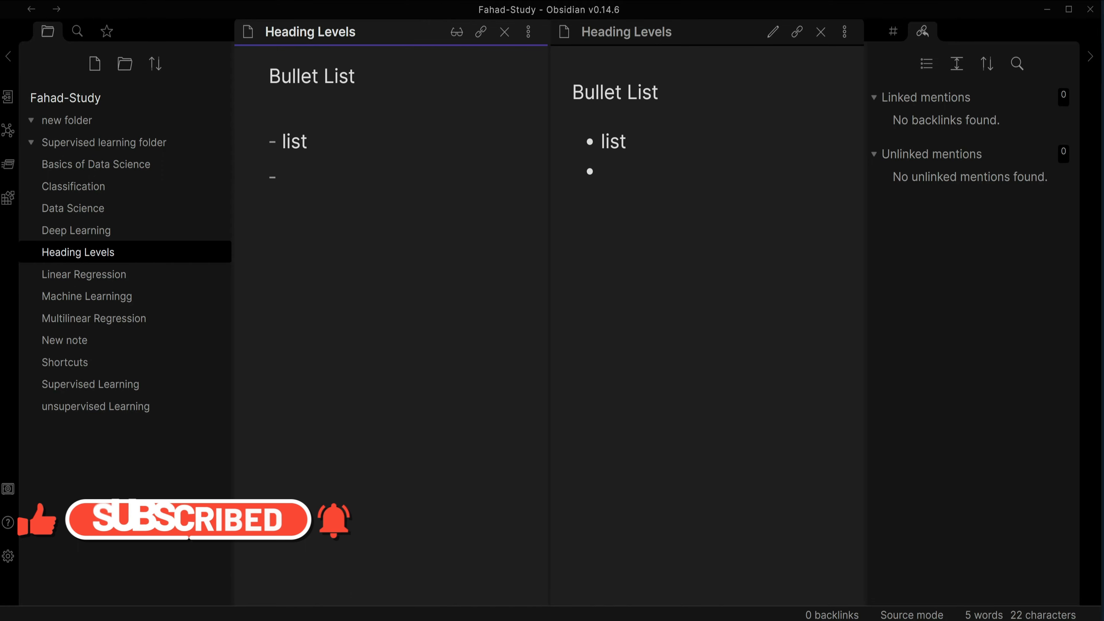
{"action": "type", "text": "list2"}
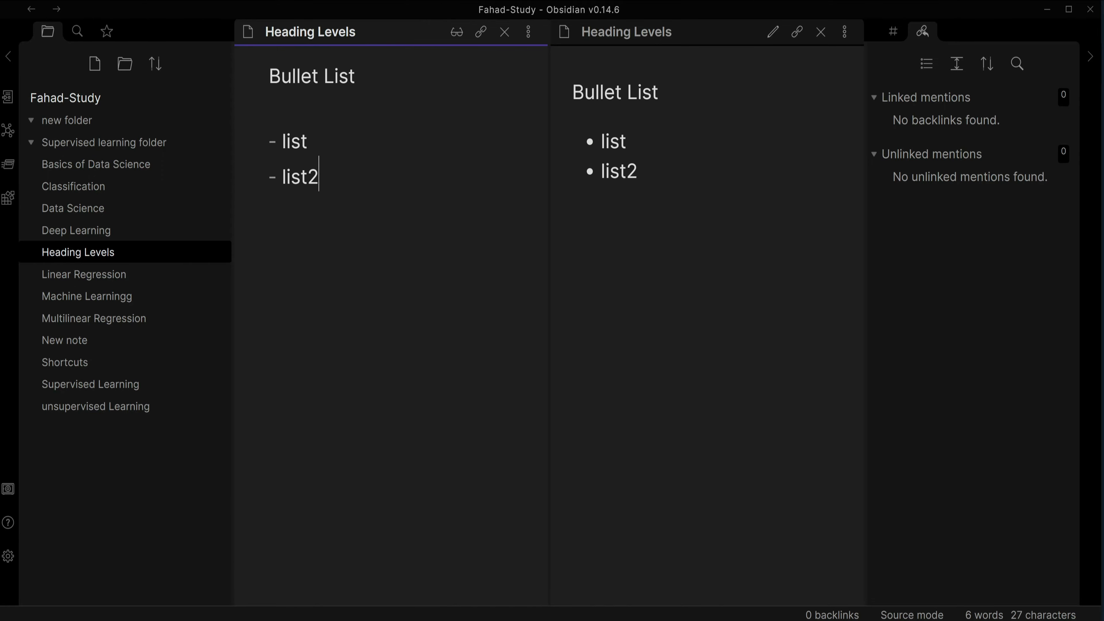
- Add the indented sub-items "sub list" and "sub list2" under the list2 bullet
{"action": "key", "text": "Return"}
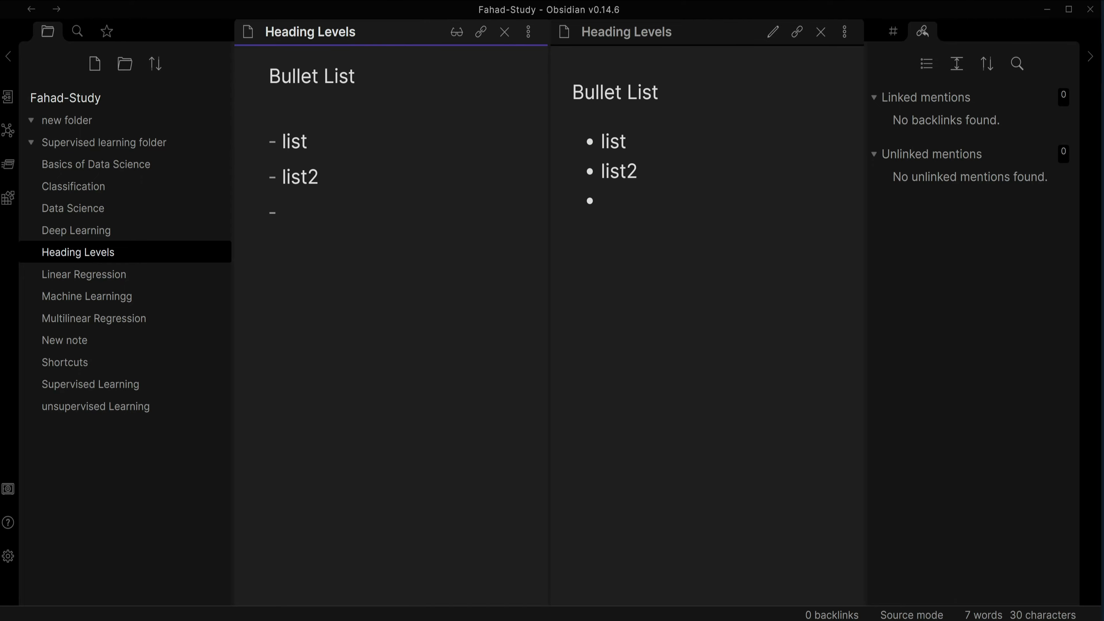
{"action": "key", "text": "Tab"}
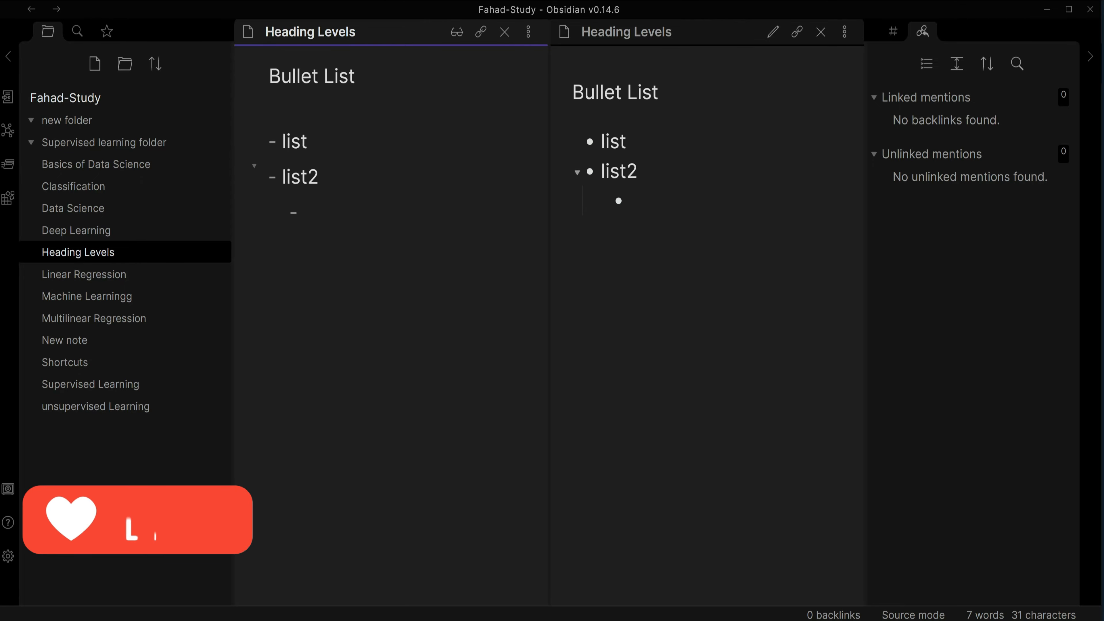
{"action": "type", "text": "sub list"}
{"action": "key", "text": "Return"}
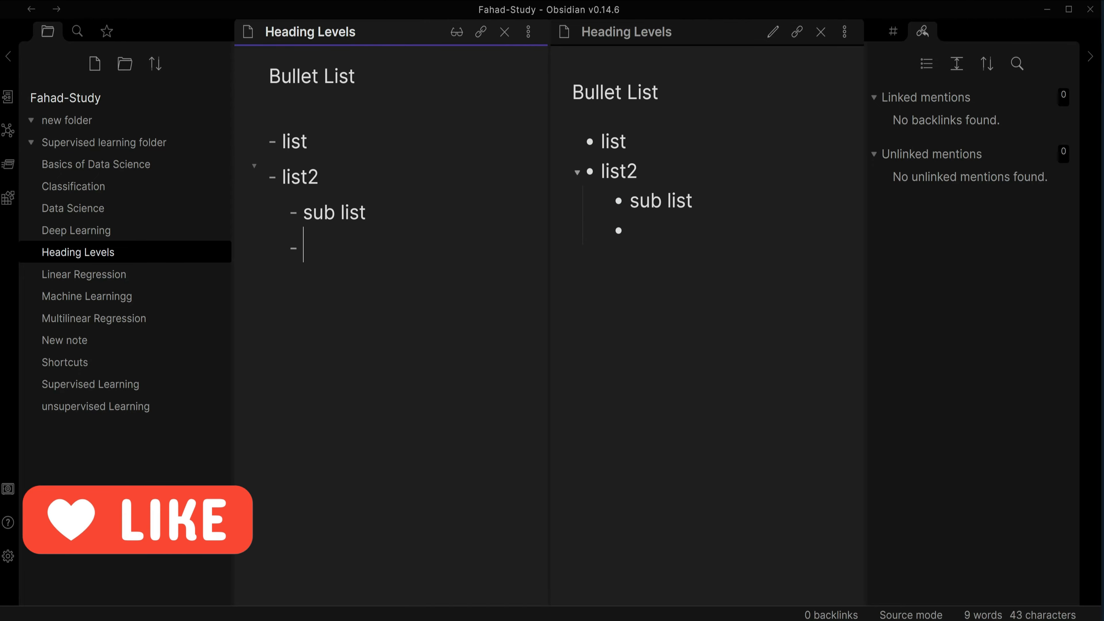
{"action": "type", "text": "sub list2"}
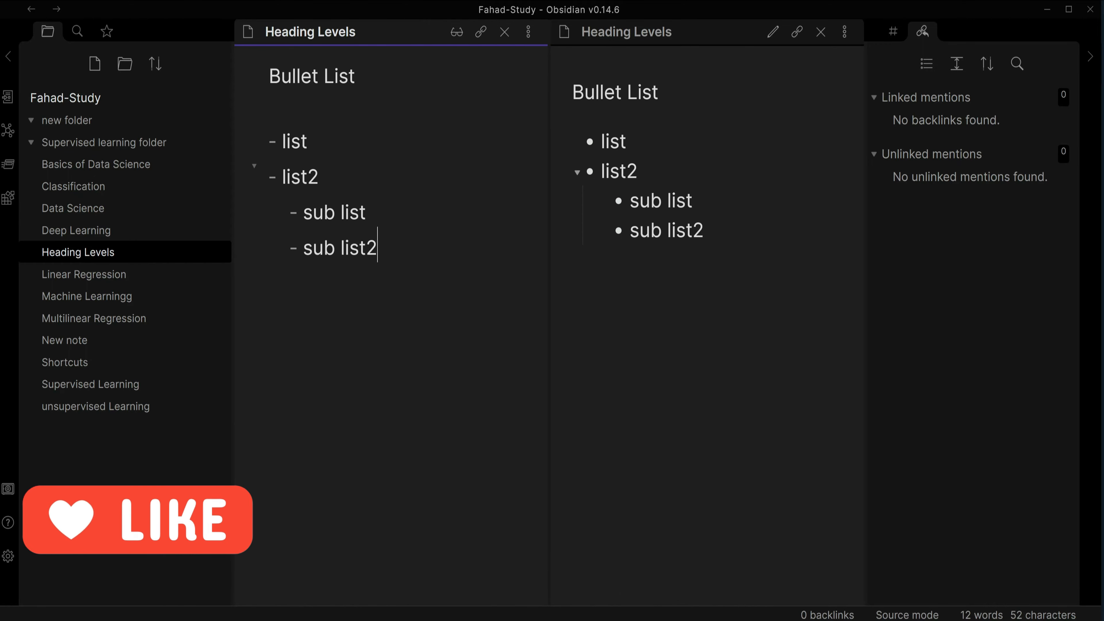
- Collapse and expand the sub-items of the list2 bullet in the reading view several times
{"action": "left_click", "coordinate": [578, 173]}
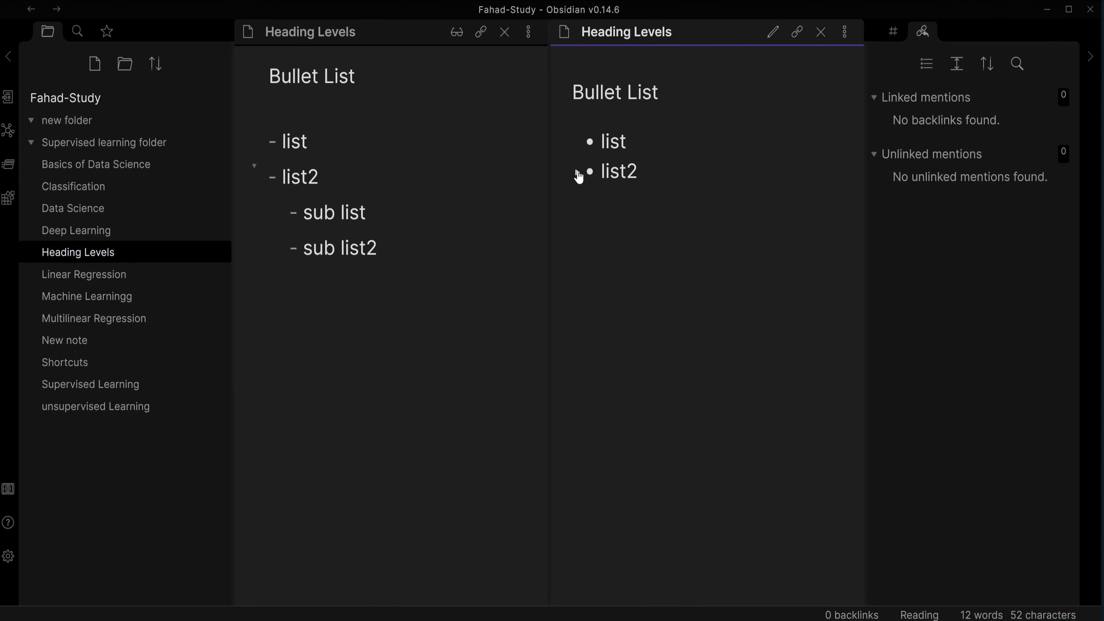
{"action": "left_click", "coordinate": [578, 173]}
{"action": "left_click", "coordinate": [579, 173]}
{"action": "left_click", "coordinate": [577, 174]}
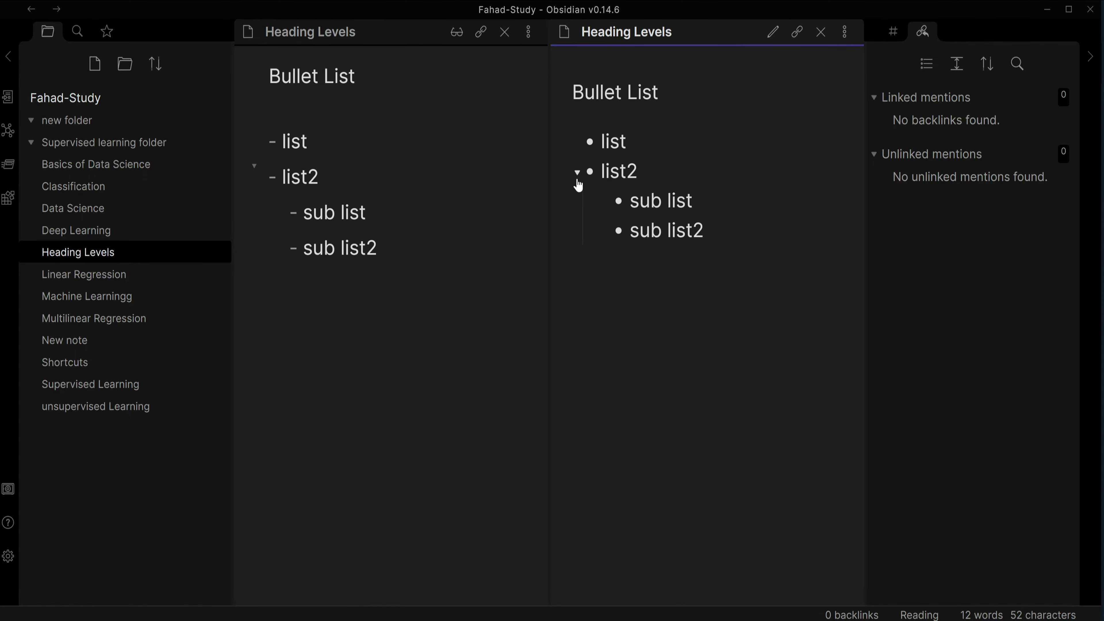
{"action": "left_click", "coordinate": [578, 173]}
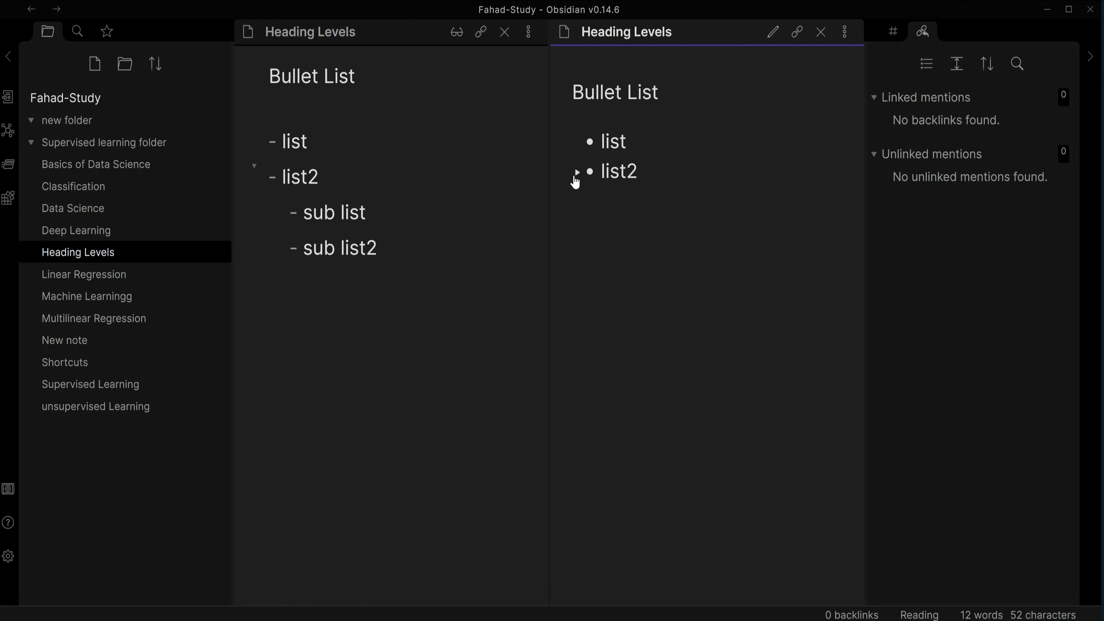
{"action": "left_click", "coordinate": [576, 173]}
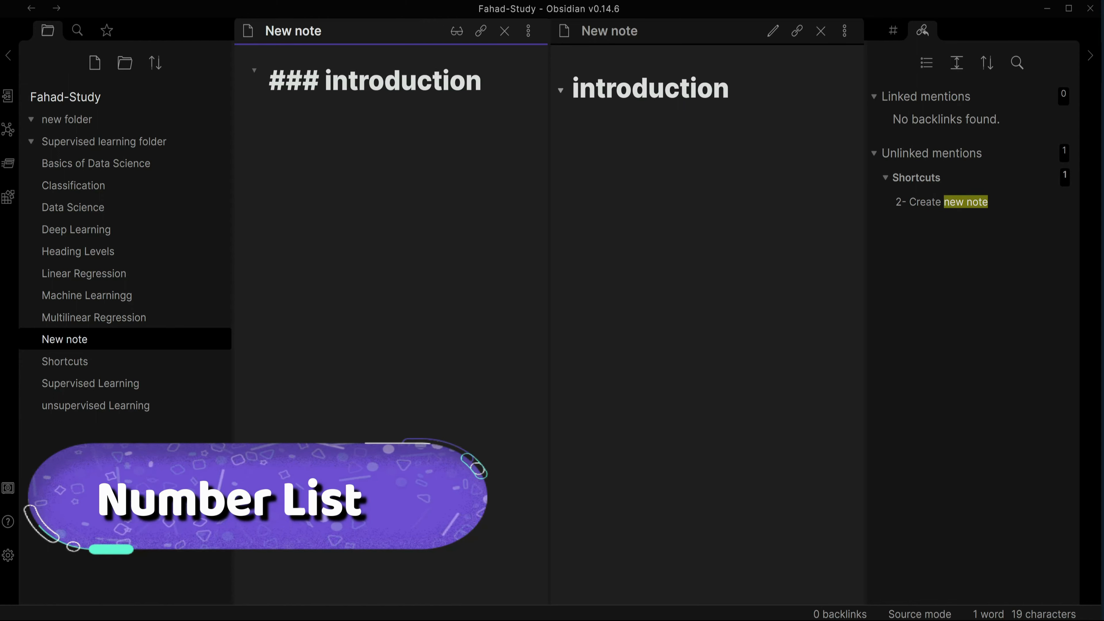
- Write a bullet list with the items "list 1" and "list 2" under the introduction heading, and end the list
{"action": "type", "text": "- li"}
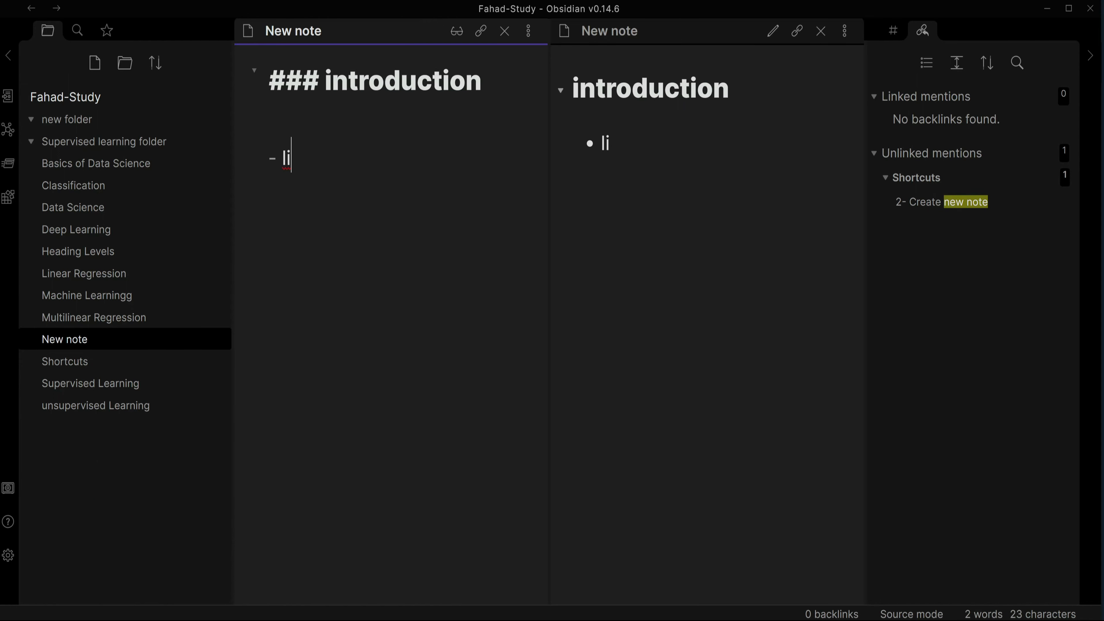
{"action": "type", "text": "st 1"}
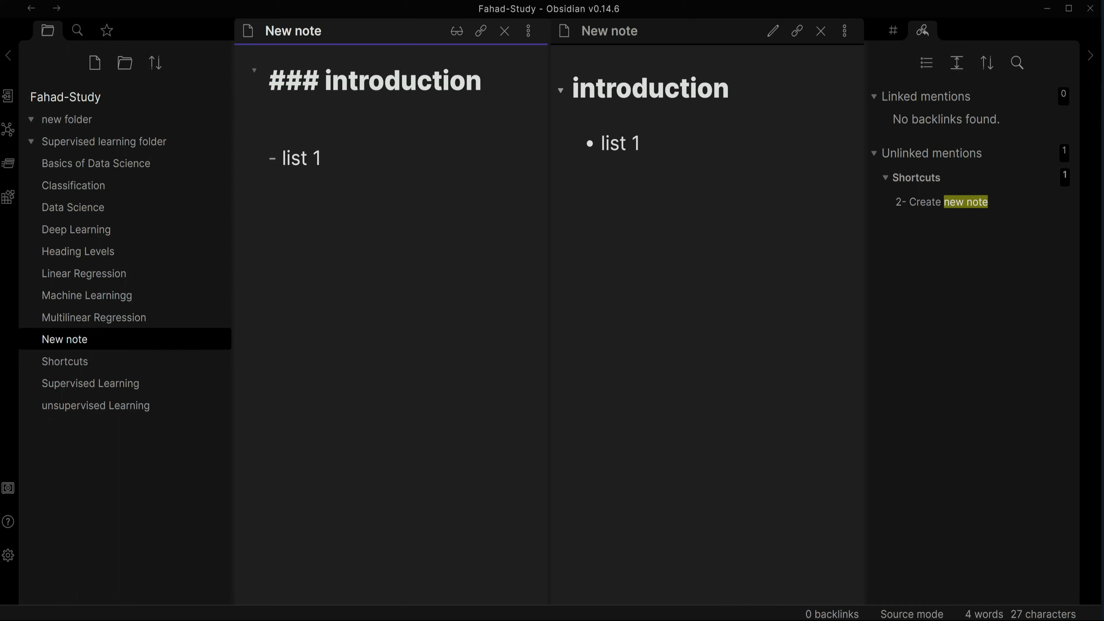
{"action": "key", "text": "Return"}
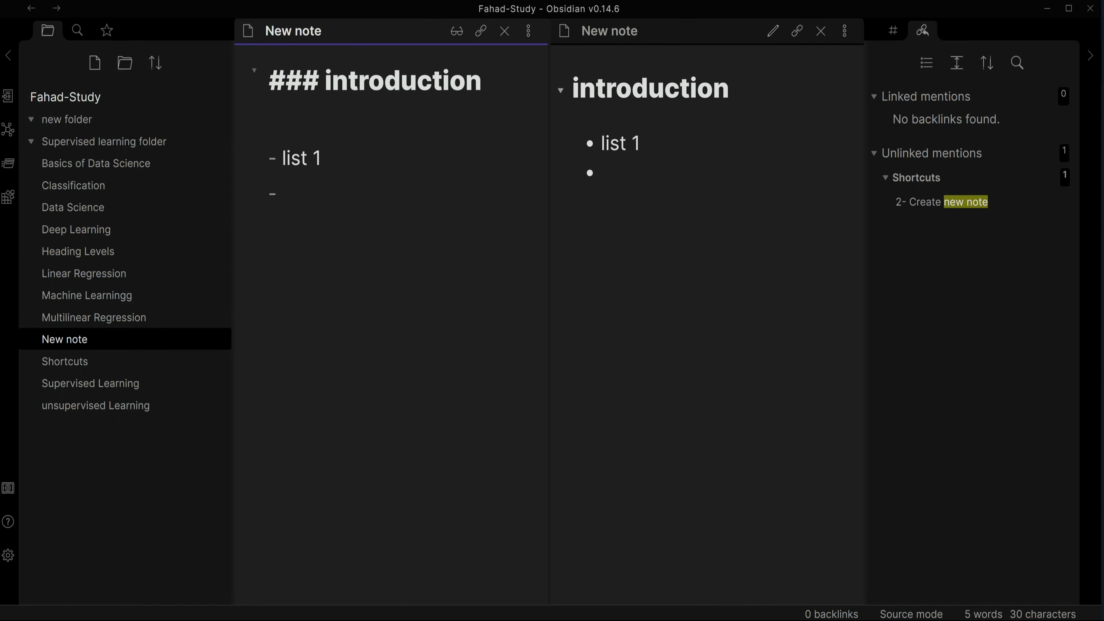
{"action": "type", "text": "list 2"}
{"action": "key", "text": "Return"}
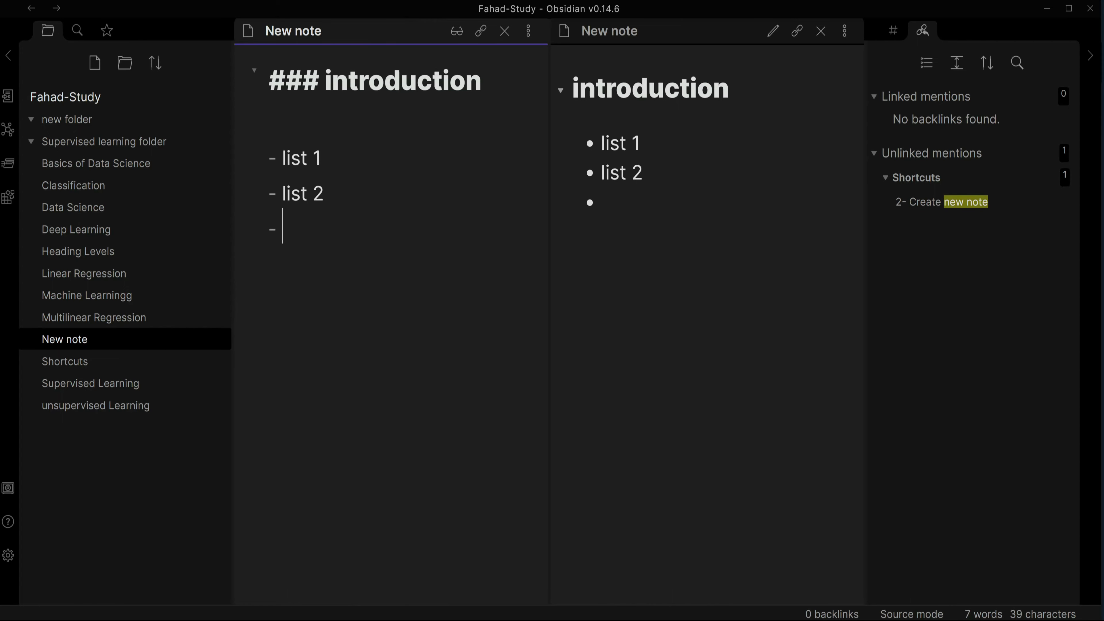
{"action": "key", "text": "BackSpace"}
- Write a numbered list with the items "list2", "list3" and "list4" below the bullet list
{"action": "type", "text": "1."}
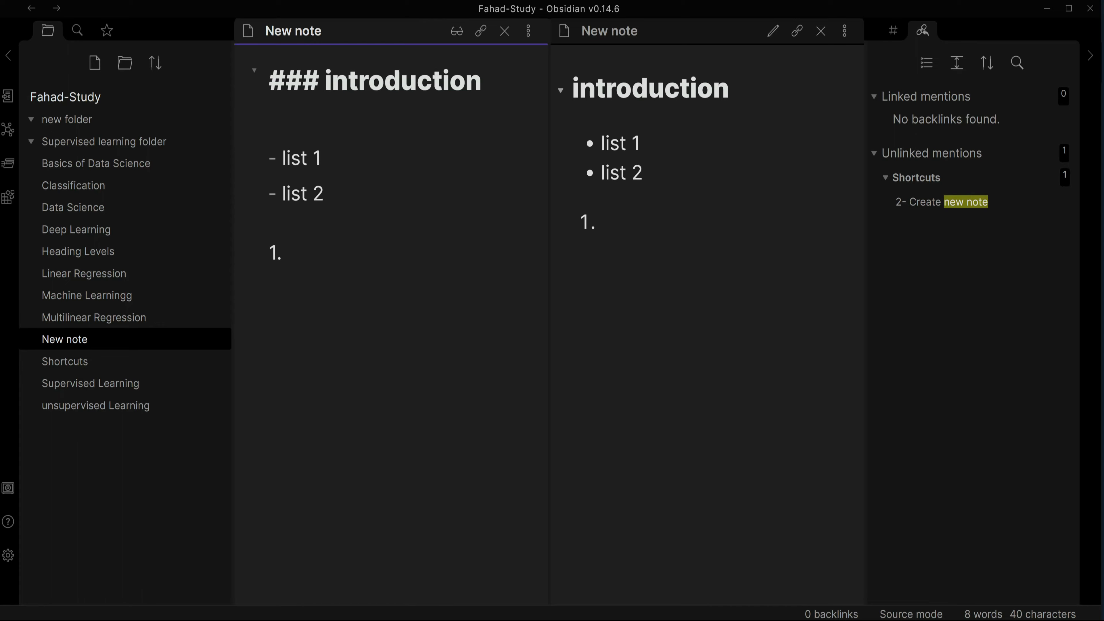
{"action": "type", "text": " list2"}
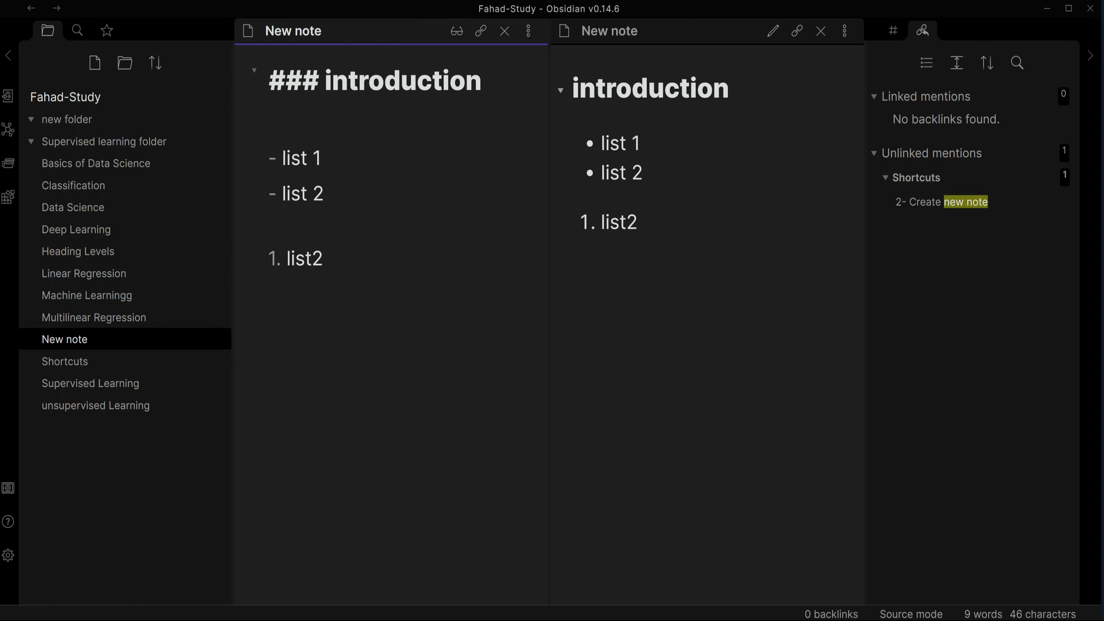
{"action": "key", "text": "Return"}
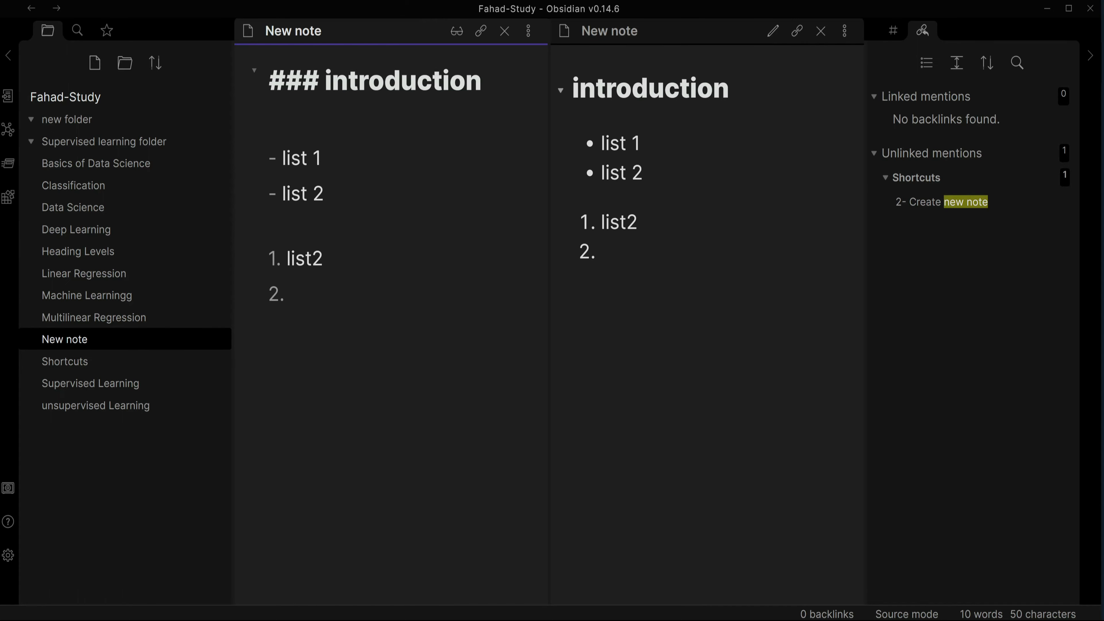
{"action": "type", "text": "list3"}
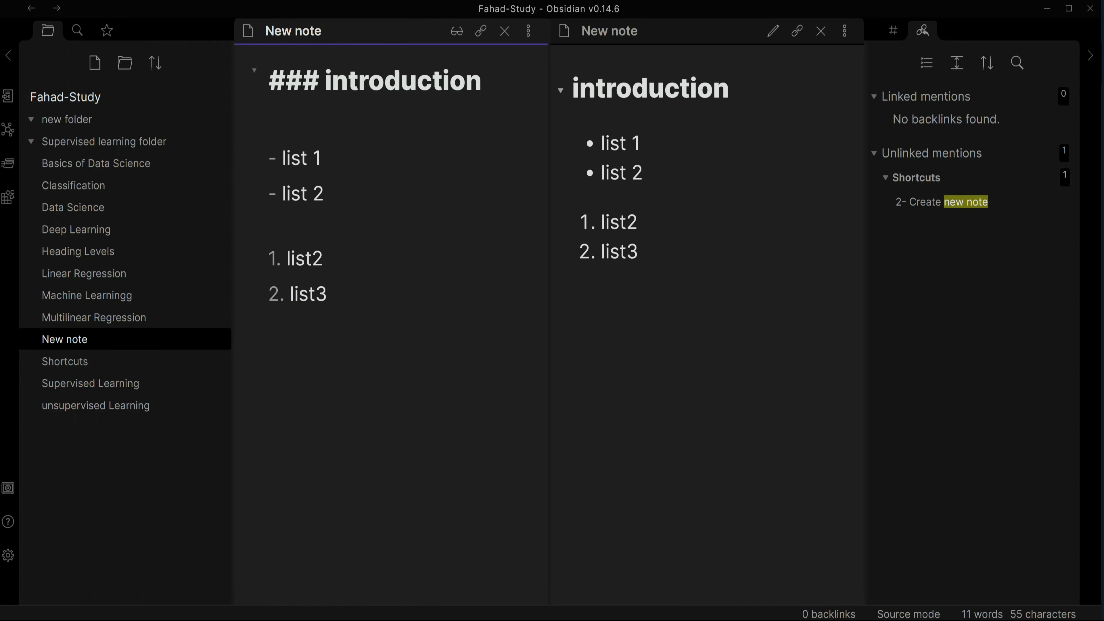
{"action": "key", "text": "Return"}
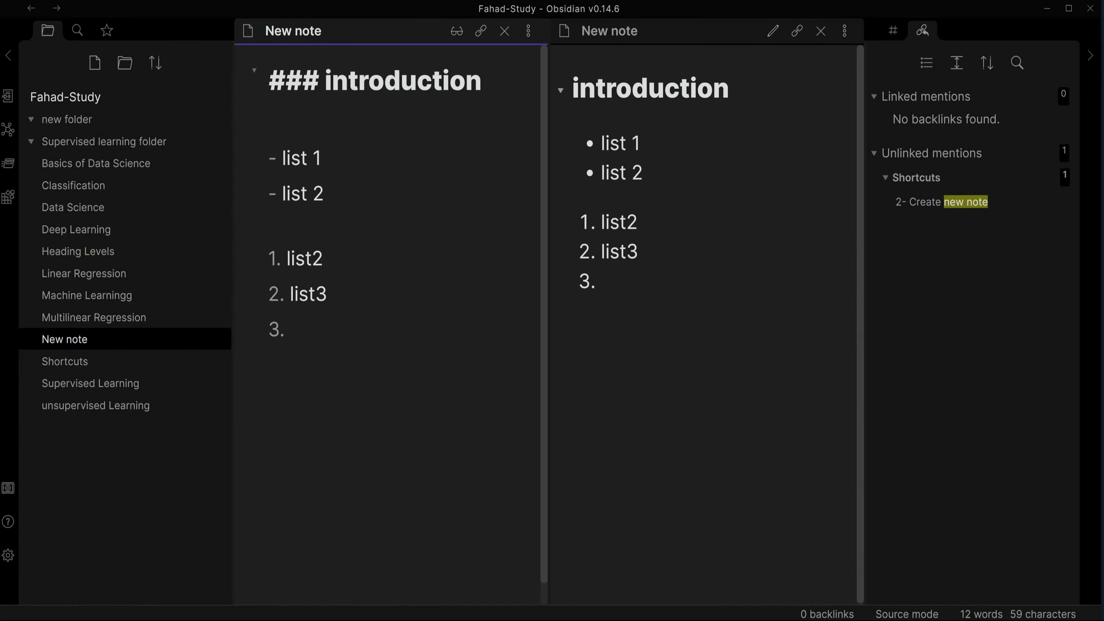
{"action": "type", "text": "list"}
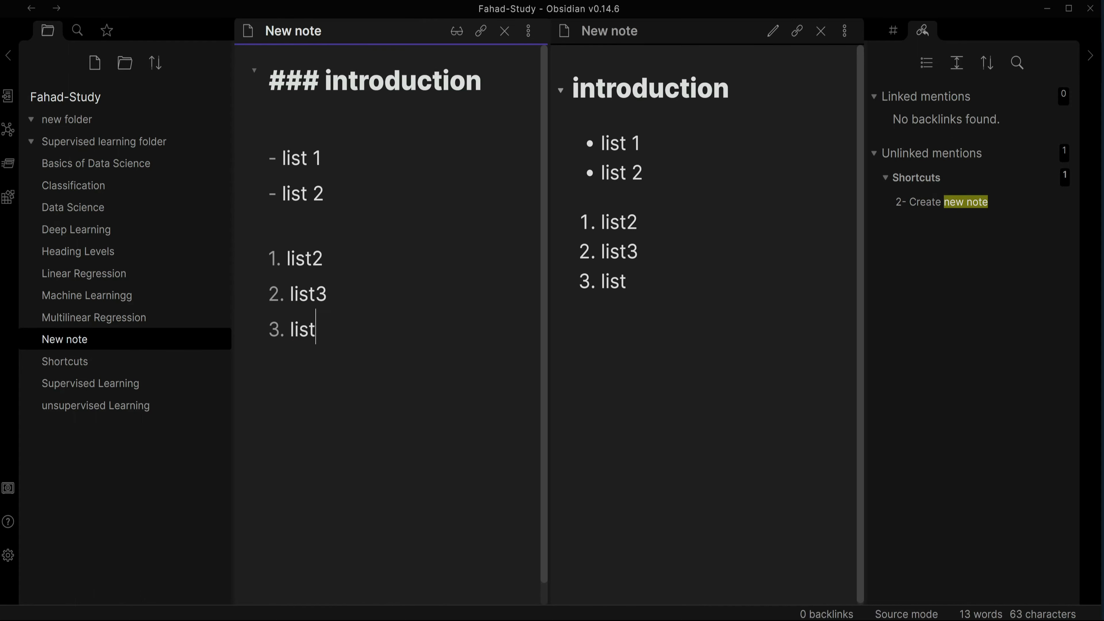
{"action": "type", "text": "4"}
- Indent the list4 item as a numbered sub-item of list3
{"action": "key", "text": "Left"}
{"action": "key", "text": "Left"}
{"action": "key", "text": "Left"}
{"action": "key", "text": "Left"}
{"action": "key", "text": "Left"}
{"action": "key", "text": "Left"}
{"action": "key", "text": "Left"}
{"action": "key", "text": "Left"}
{"action": "key", "text": "Tab"}
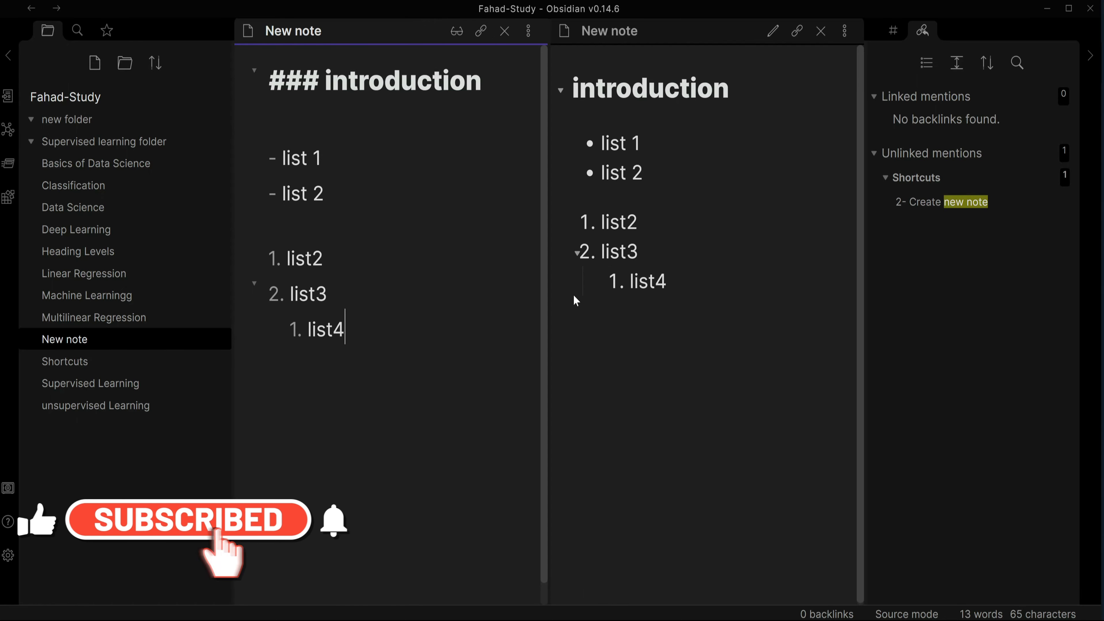
- Move list4 back to the top level of the numbered list and start a line below it
{"action": "key", "text": "Home"}
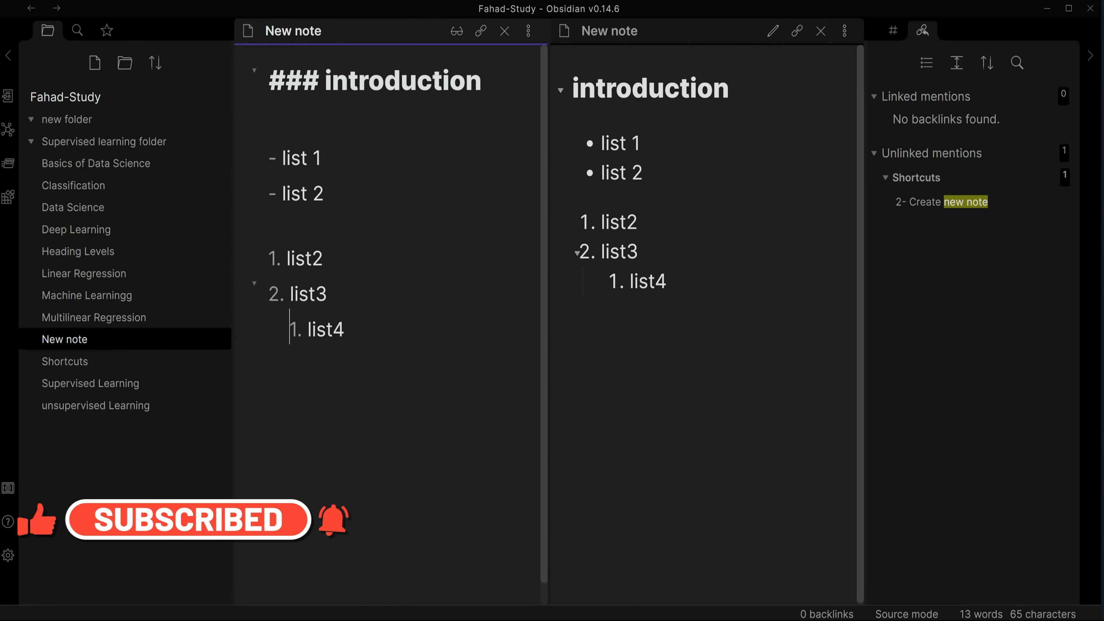
{"action": "key", "text": "shift+Tab"}
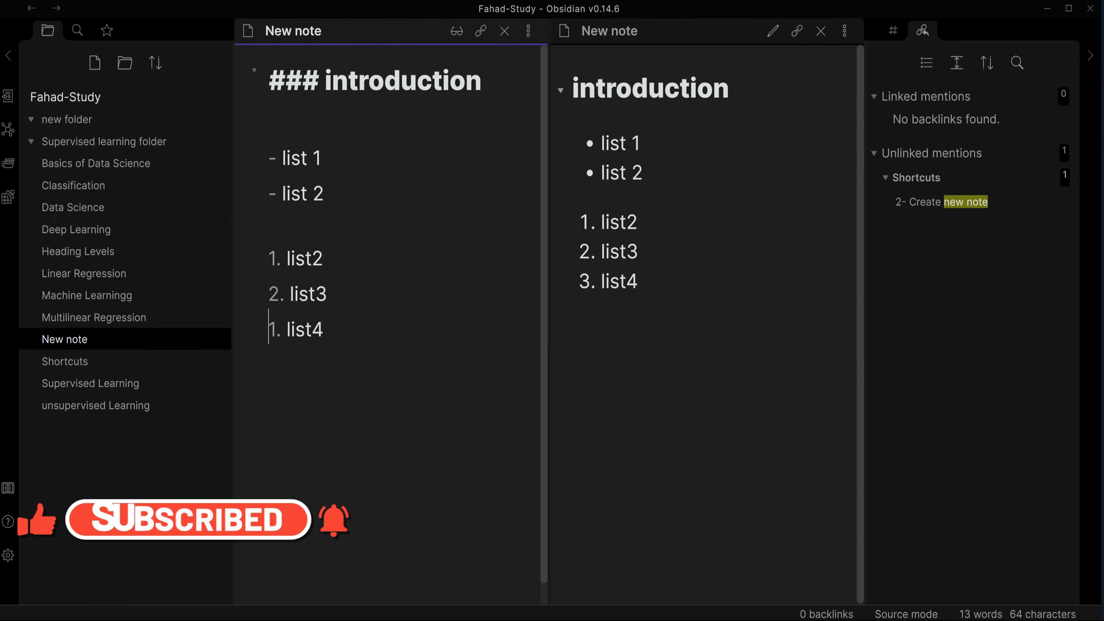
{"action": "key", "text": "End"}
{"action": "key", "text": "Return"}
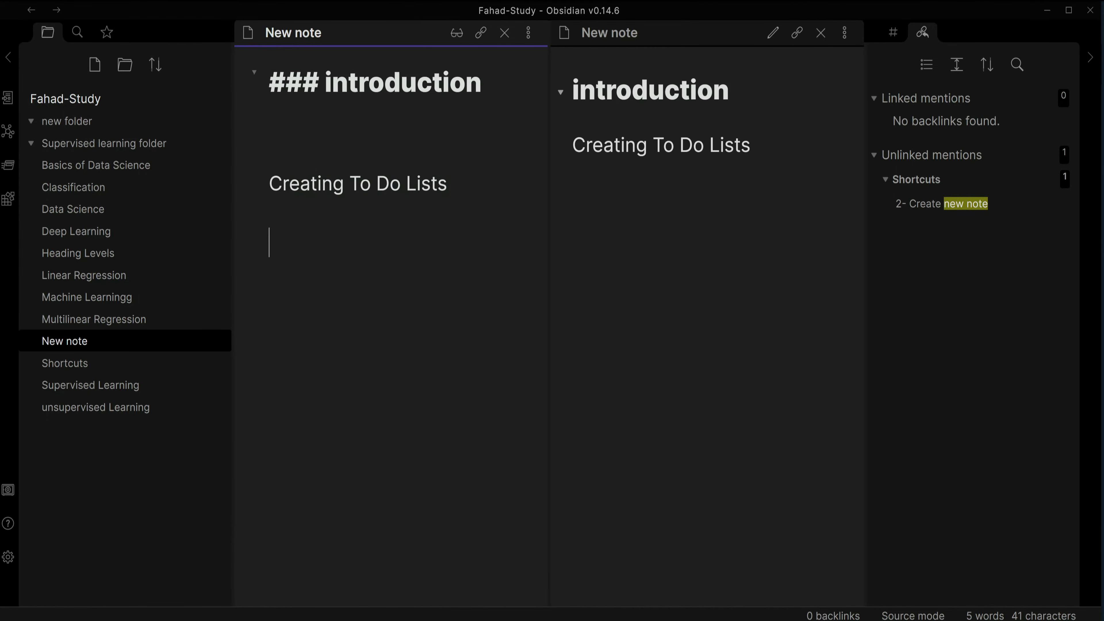
- Write a to-do item "Task 1" with an empty checkbox below the Creating To Do Lists line
{"action": "type", "text": "-"}
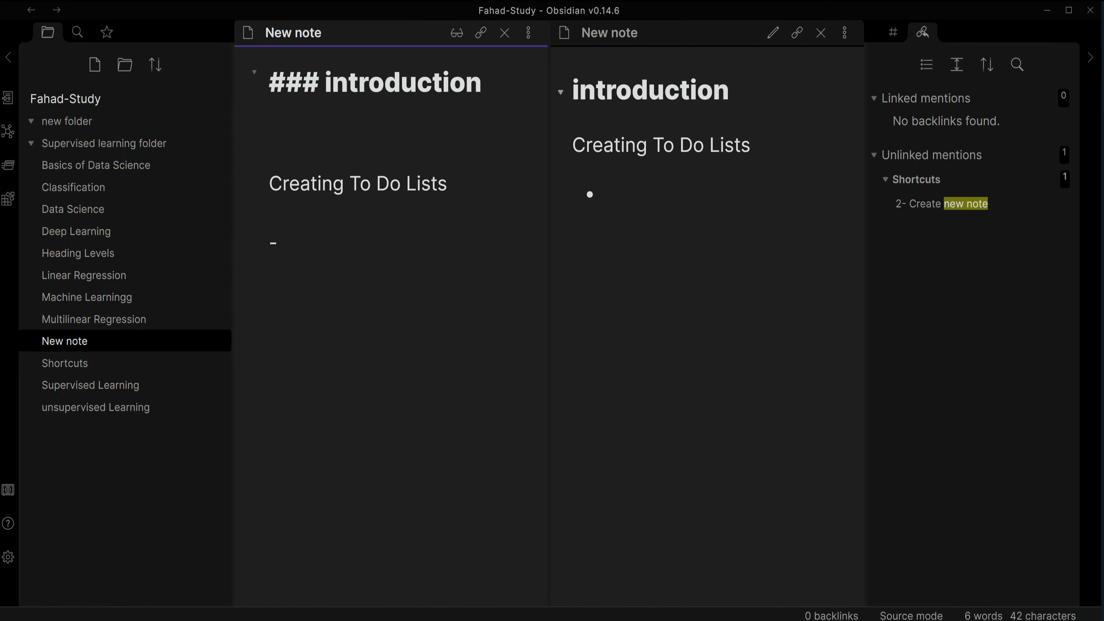
{"action": "type", "text": " ["}
{"action": "key", "text": "Right"}
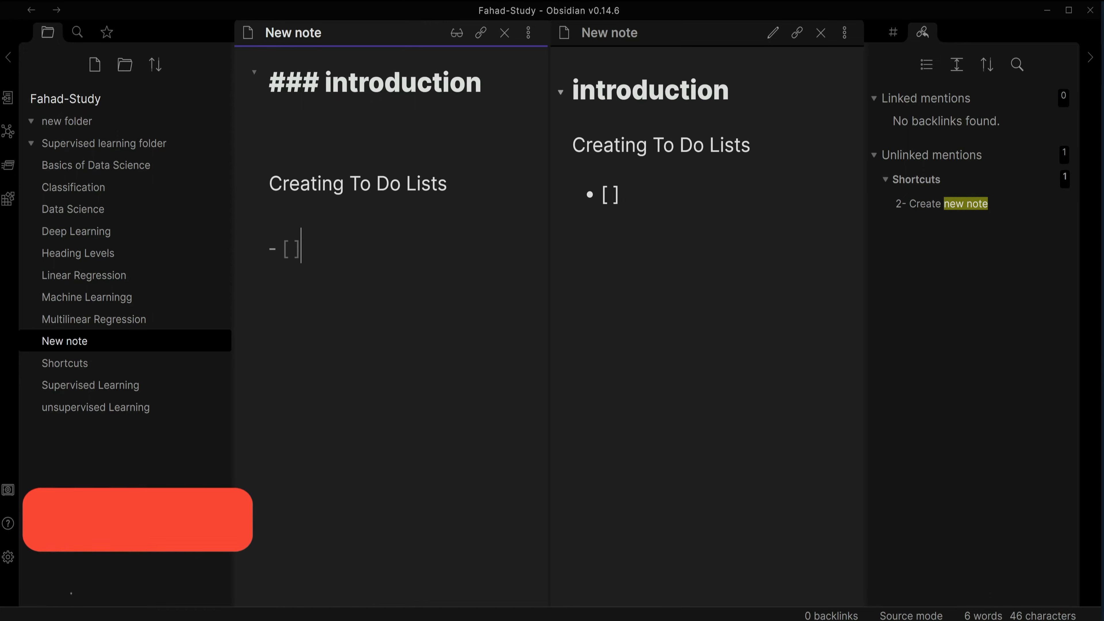
{"action": "type", "text": "Task 1"}
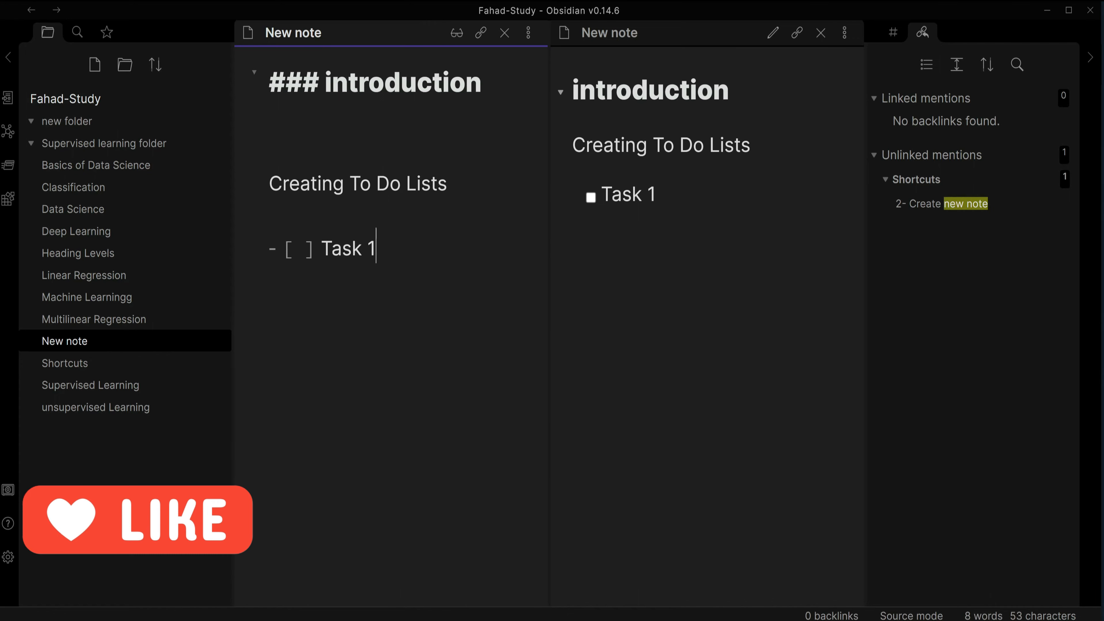
- Go through the Markdown syntax of the Task 1 line piece by piece: dash, spaces and square brackets
{"action": "key", "text": "Home"}
{"action": "key", "text": "shift+Right"}
{"action": "key", "text": "Right"}
{"action": "key", "text": "Right"}
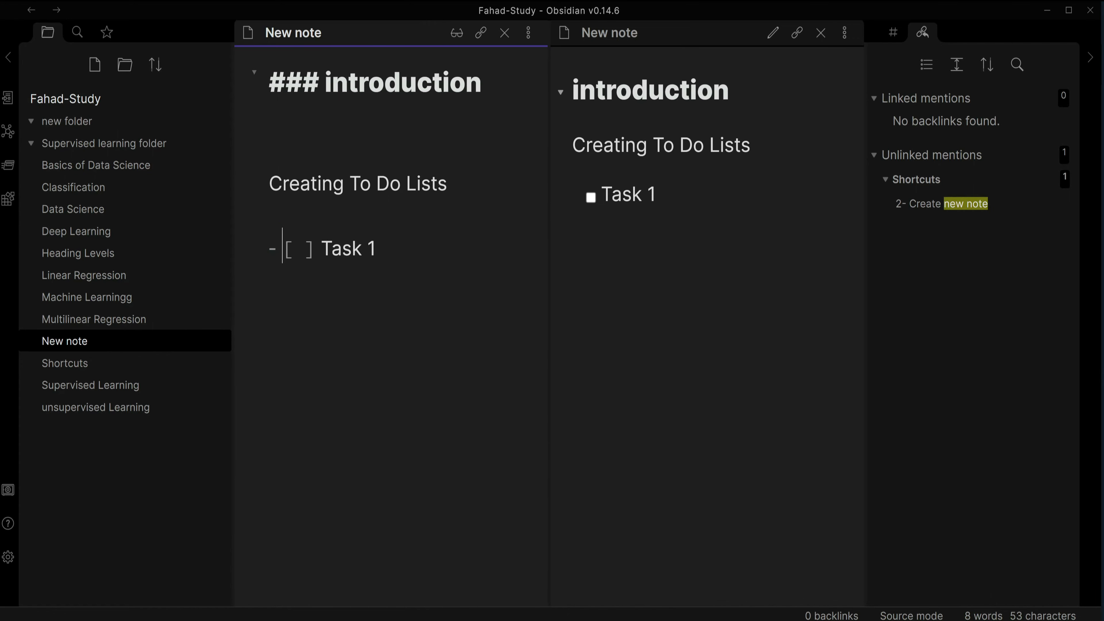
{"action": "key", "text": "shift+Right"}
{"action": "key", "text": "shift+Right"}
{"action": "key", "text": "shift+Right"}
{"action": "key", "text": "Left"}
{"action": "key", "text": "Right"}
{"action": "key", "text": "shift+Right"}
{"action": "key", "text": "Right"}
{"action": "key", "text": "Right"}
{"action": "key", "text": "shift+Right"}
{"action": "key", "text": "End"}
- Tick and untick the Task 1 checkbox in the reading view
{"action": "left_click", "coordinate": [591, 198]}
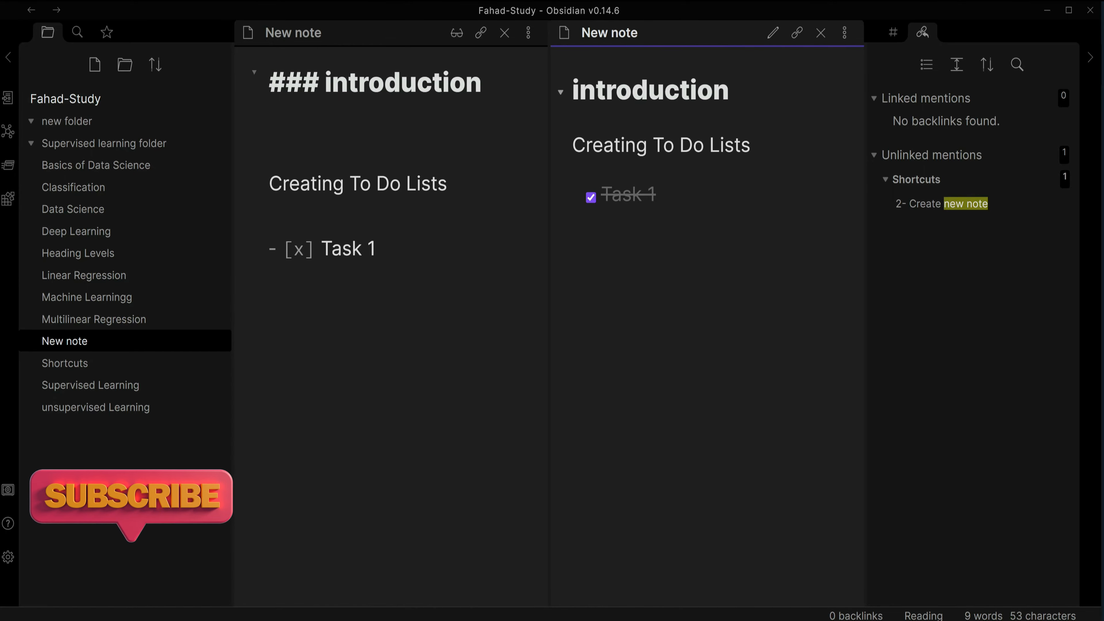
{"action": "left_click", "coordinate": [590, 198]}
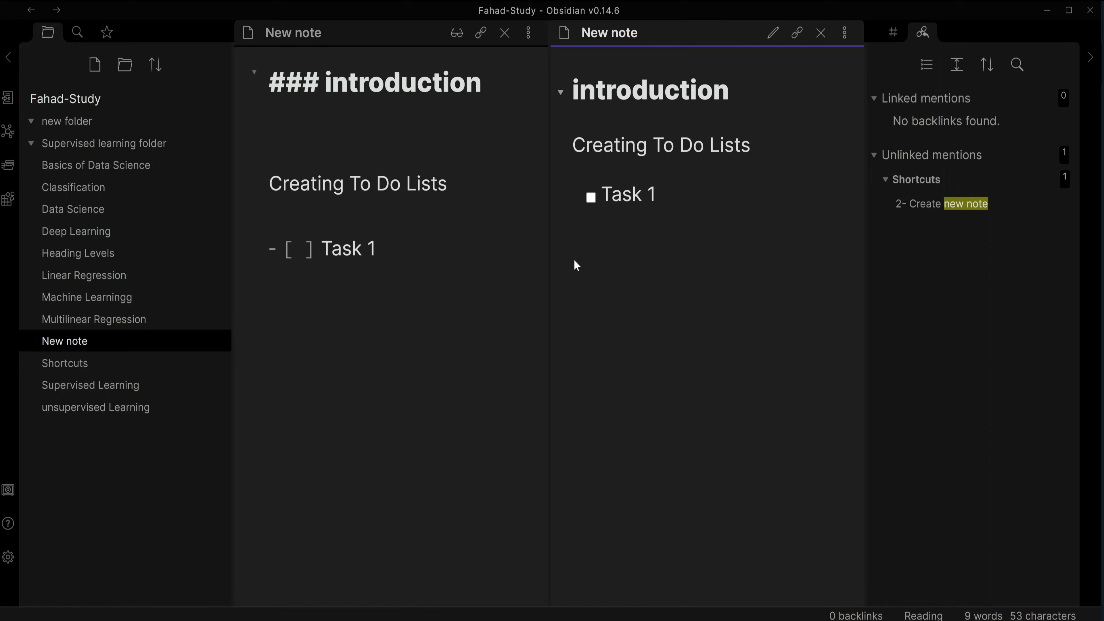
- Add a second to-do item "Task 2" directly below Task 1
{"action": "left_click", "coordinate": [409, 254]}
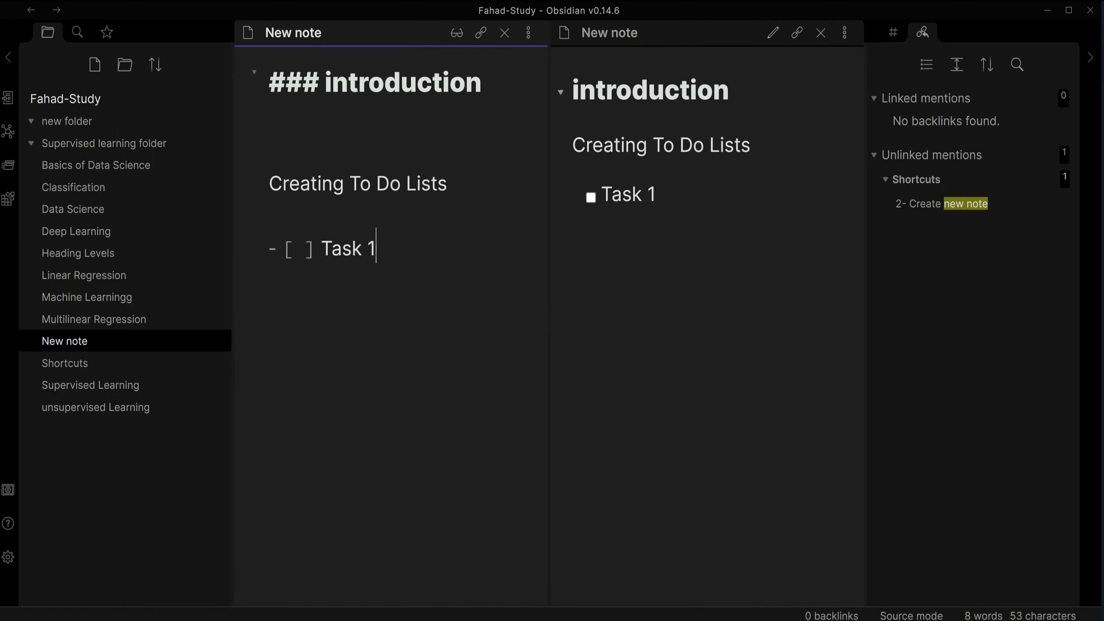
{"action": "key", "text": "Return"}
{"action": "type", "text": "Task 2"}
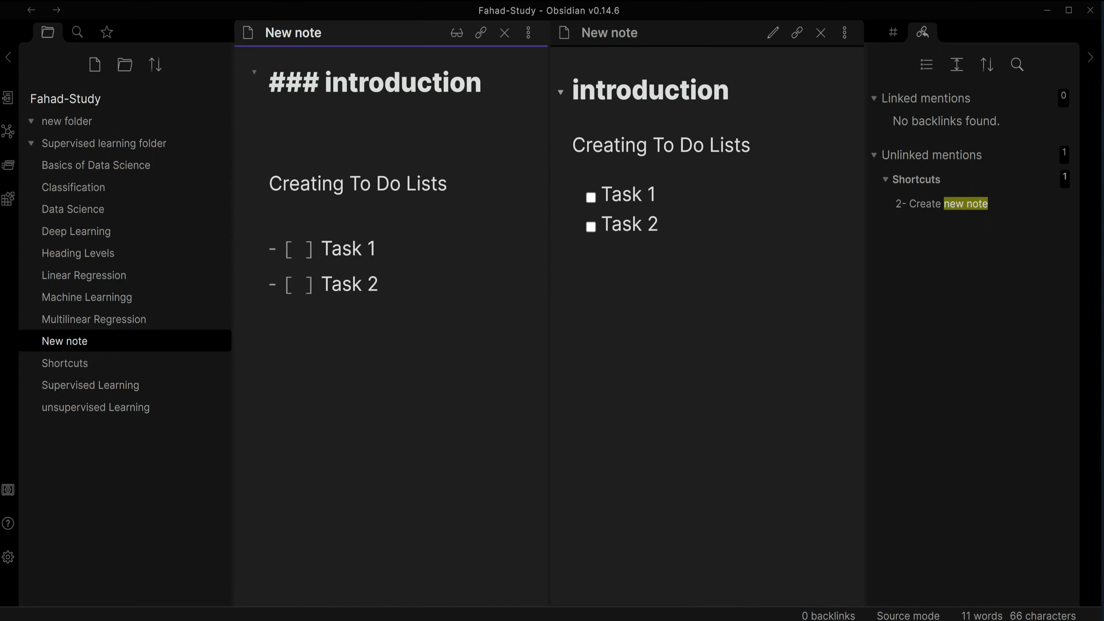
- Tick and untick the checkboxes of Task 2 and Task 1 in the reading view
{"action": "left_click", "coordinate": [590, 226]}
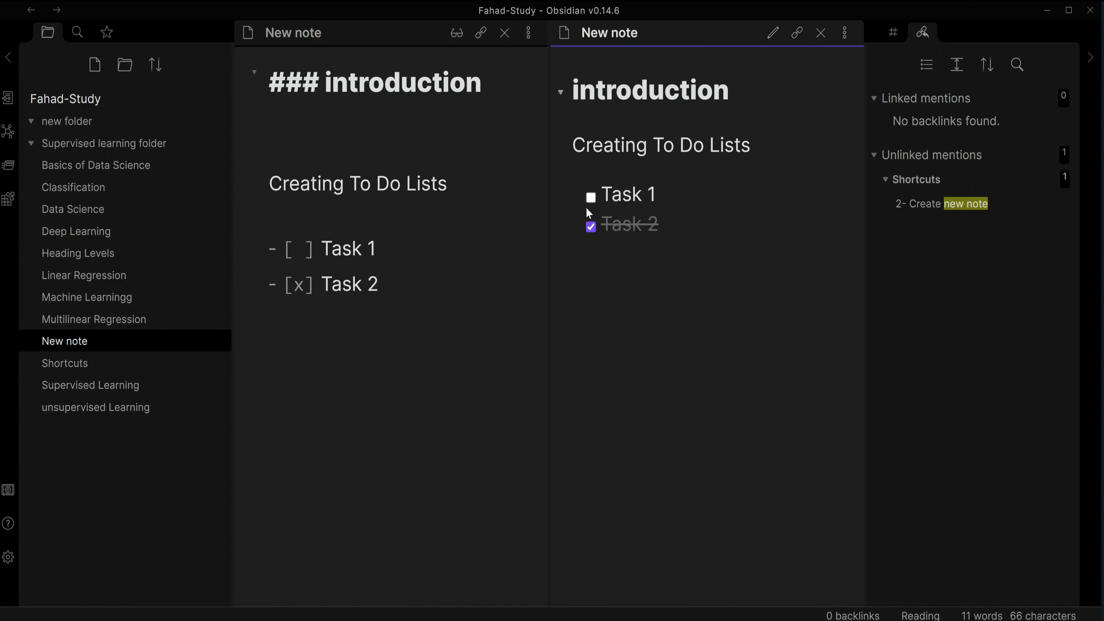
{"action": "left_click", "coordinate": [591, 197]}
{"action": "left_click", "coordinate": [590, 197]}
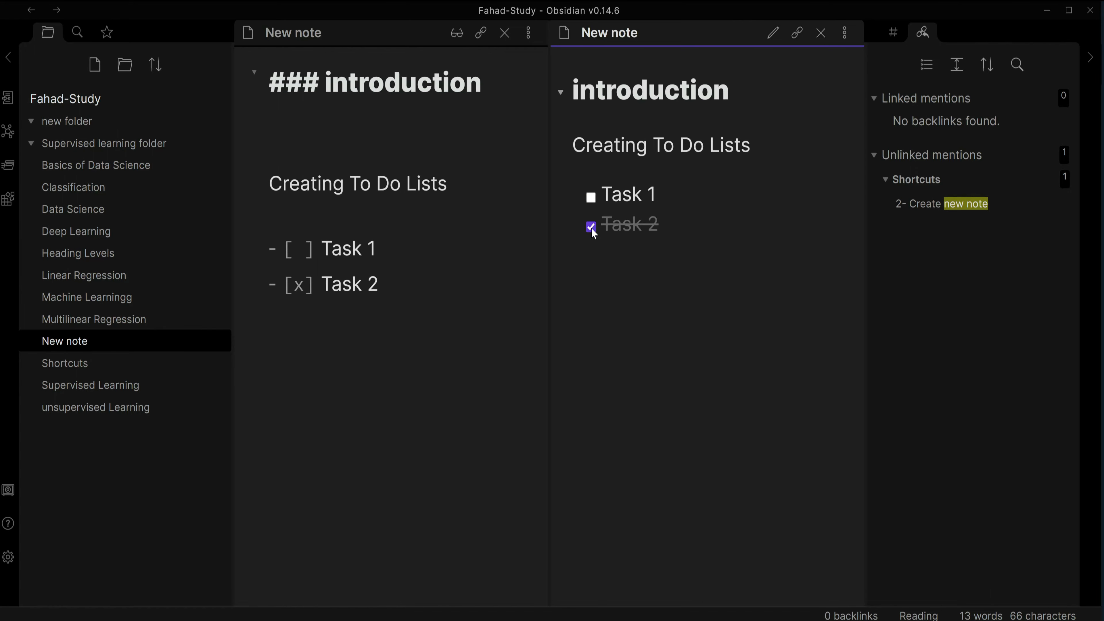
{"action": "left_click", "coordinate": [591, 226]}
- End the to-do list after Task 2 by clearing the automatic task marker, and insert blank lines below it
{"action": "left_click", "coordinate": [380, 284]}
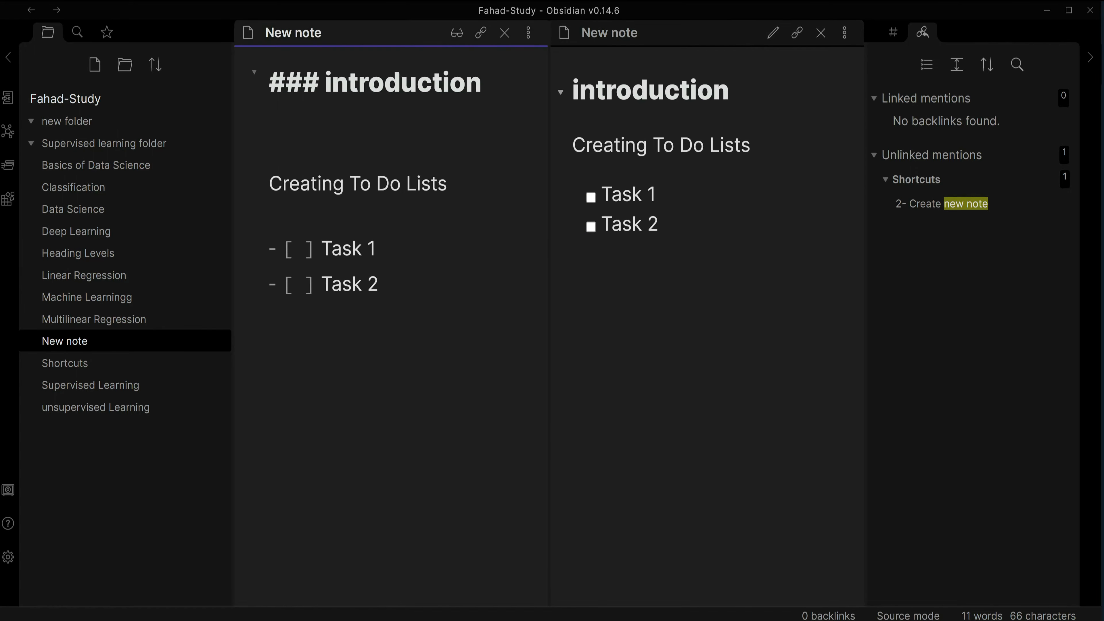
{"action": "key", "text": "Return"}
{"action": "key", "text": "BackSpace"}
{"action": "key", "text": "BackSpace"}
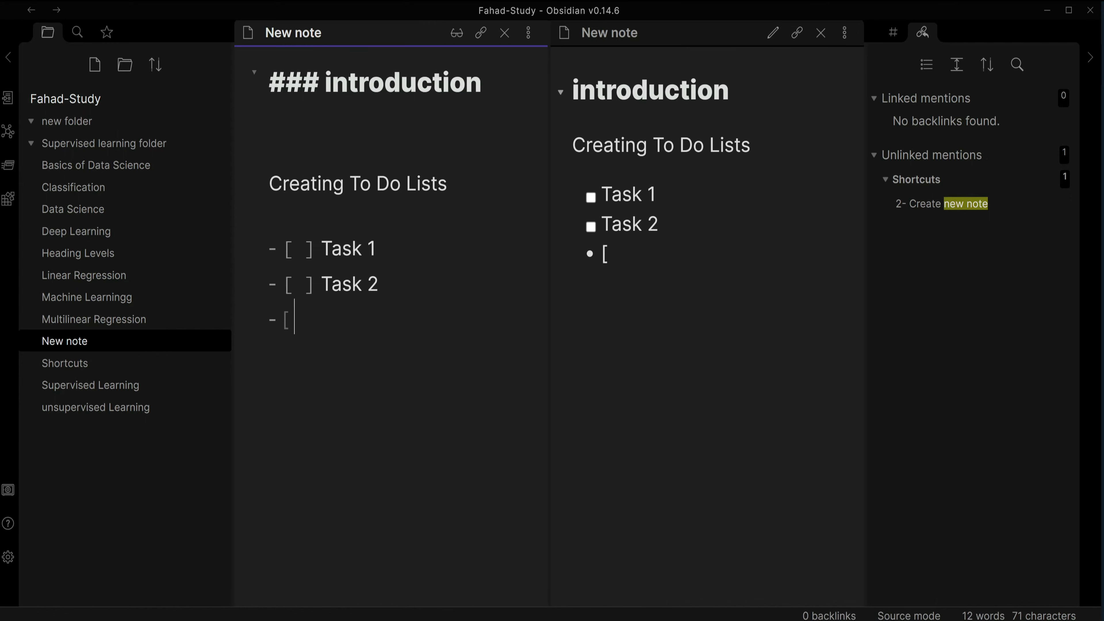
{"action": "key", "text": "BackSpace"}
{"action": "key", "text": "BackSpace"}
{"action": "key", "text": "BackSpace"}
{"action": "key", "text": "BackSpace"}
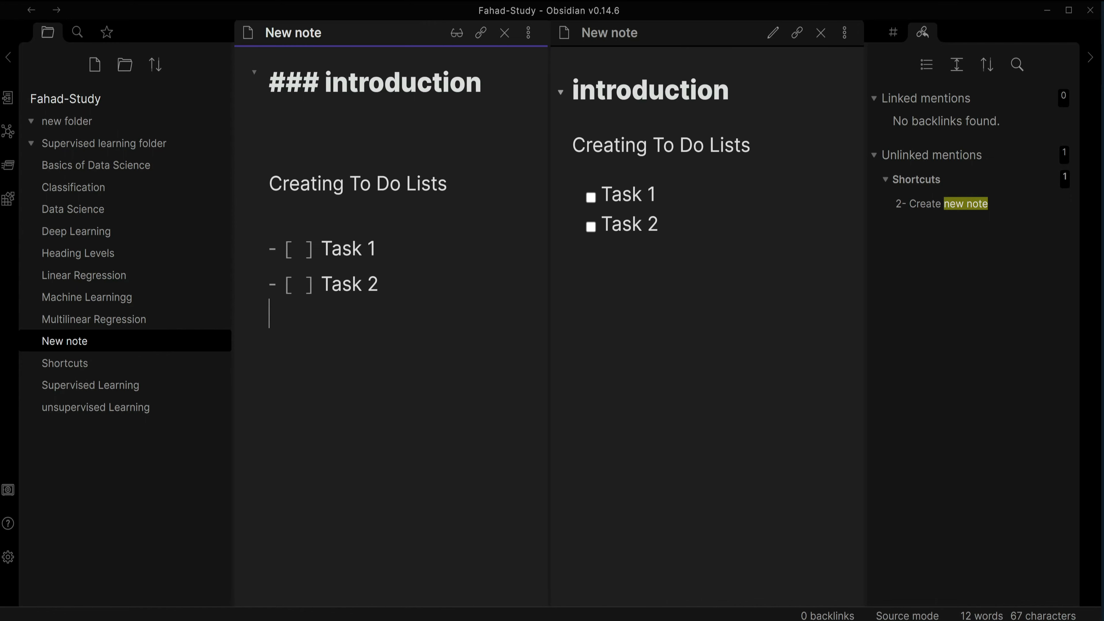
{"action": "key", "text": "Return"}
{"action": "key", "text": "Return"}
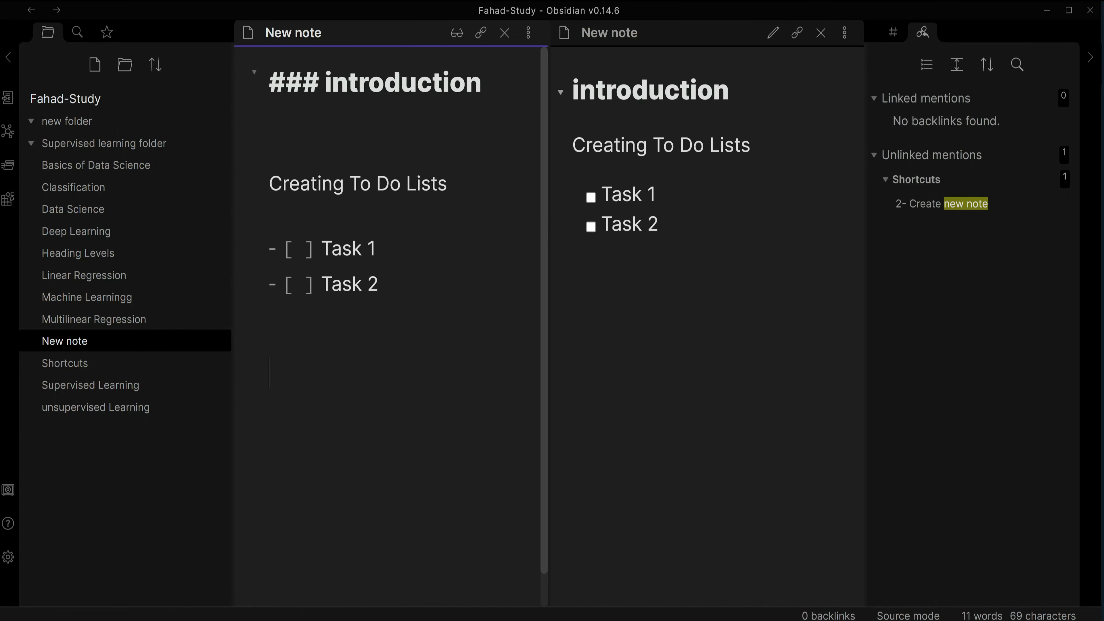
- Write a separate to-do item "Task 3" with an empty checkbox below the blank lines
{"action": "type", "text": "-"}
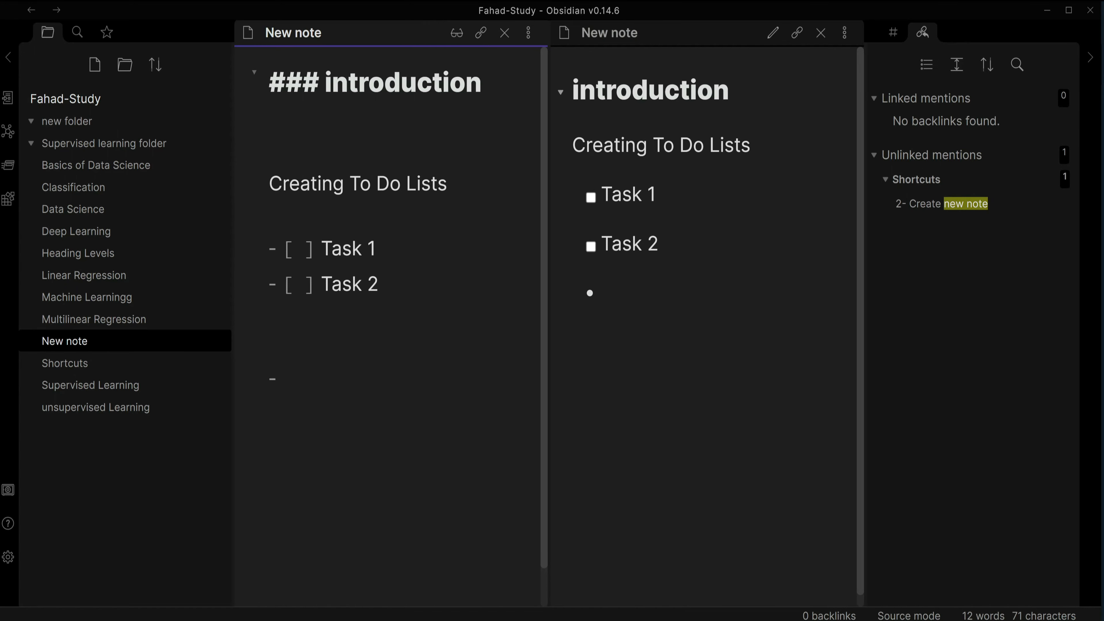
{"action": "type", "text": " [ ]"}
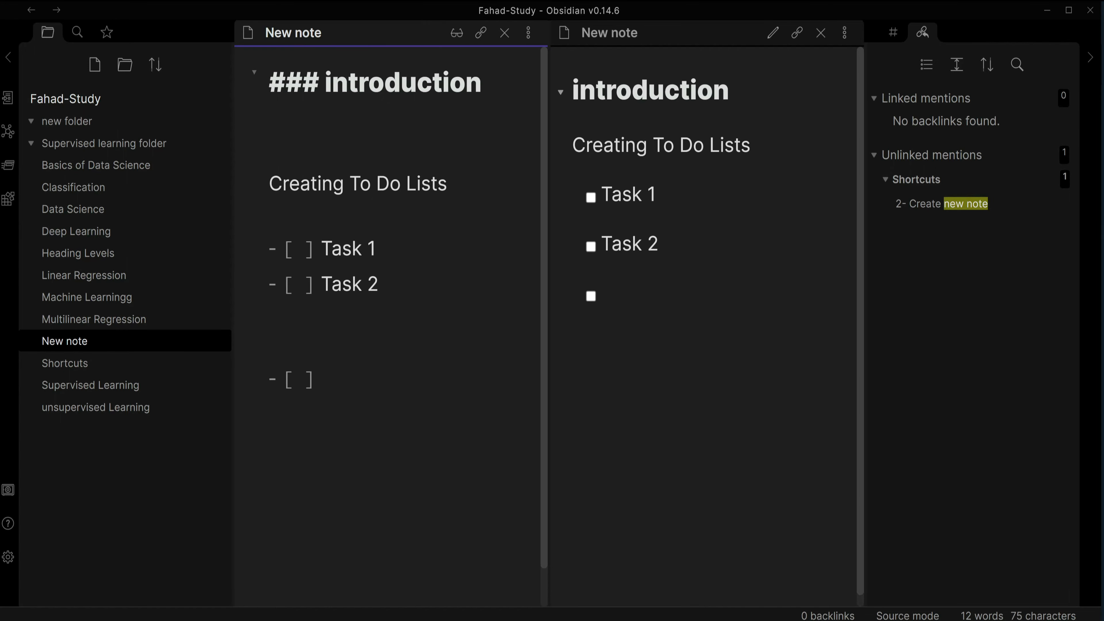
{"action": "type", "text": " Task 3"}
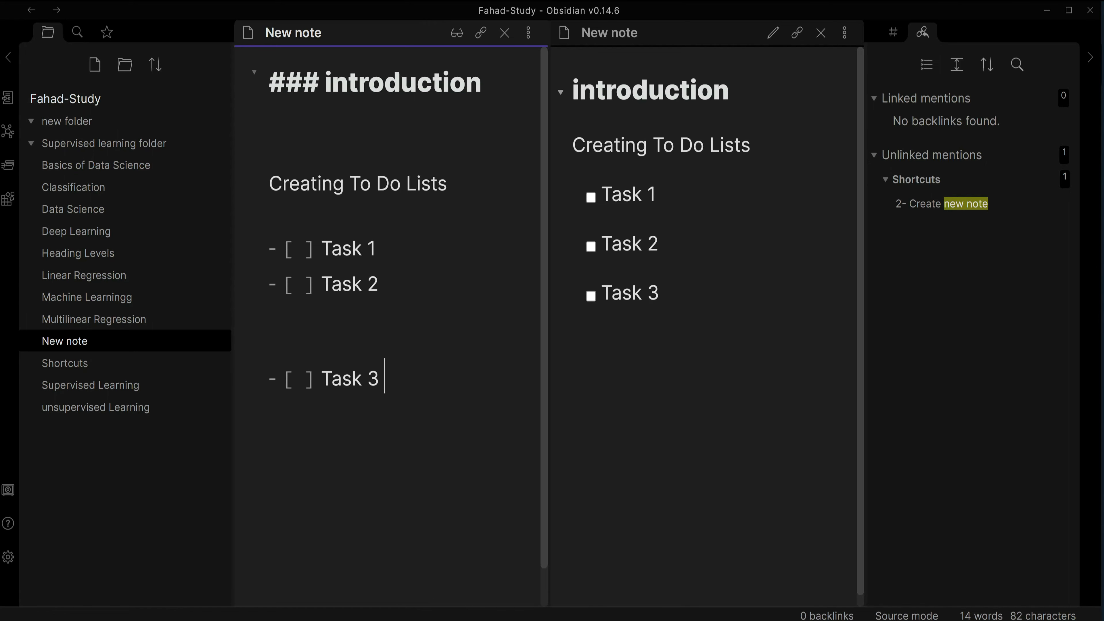
- Go through the parts of the Task 3 line by highlighting the dash, spaces, brackets and task text
{"action": "left_click_drag", "start_coordinate": [278, 378], "coordinate": [270, 377]}
{"action": "key", "text": "Right"}
{"action": "key", "text": "shift+Right"}
{"action": "key", "text": "Right"}
{"action": "key", "text": "shift+Right"}
{"action": "key", "text": "Right"}
{"action": "key", "text": "shift+Right"}
{"action": "key", "text": "Right"}
{"action": "key", "text": "Right"}
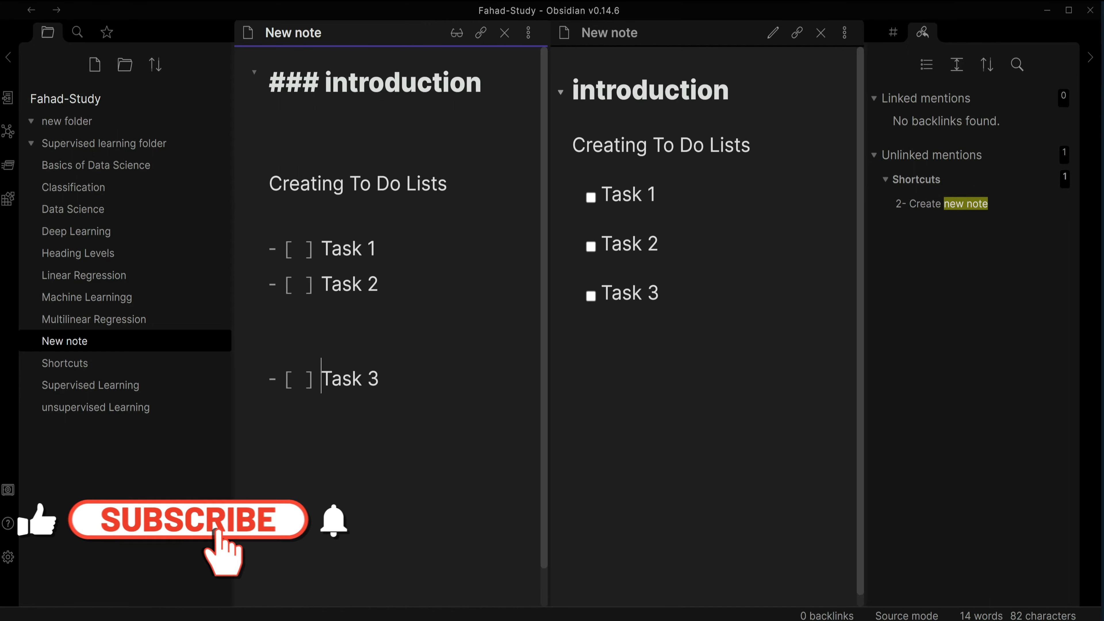
{"action": "key", "text": "shift+Right"}
{"action": "key", "text": "shift+Right"}
{"action": "key", "text": "shift+Right"}
{"action": "key", "text": "shift+Right"}
{"action": "key", "text": "shift+Right"}
{"action": "key", "text": "shift+Right"}
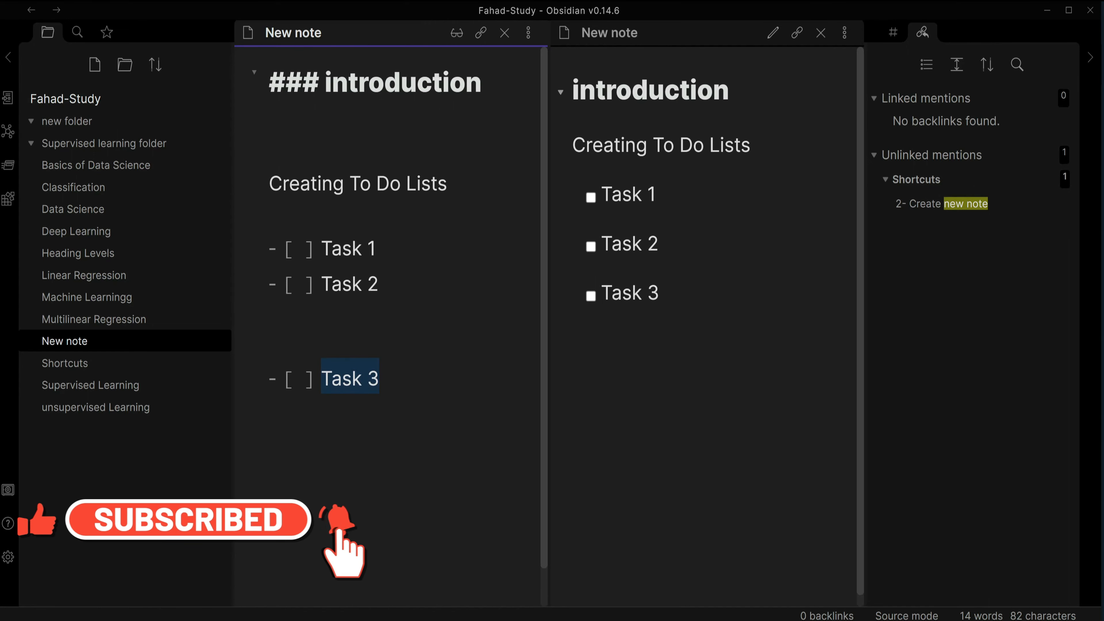
{"action": "key", "text": "Left"}
{"action": "key", "text": "Left"}
{"action": "key", "text": "Left"}
{"action": "key", "text": "Left"}
{"action": "key", "text": "Left"}
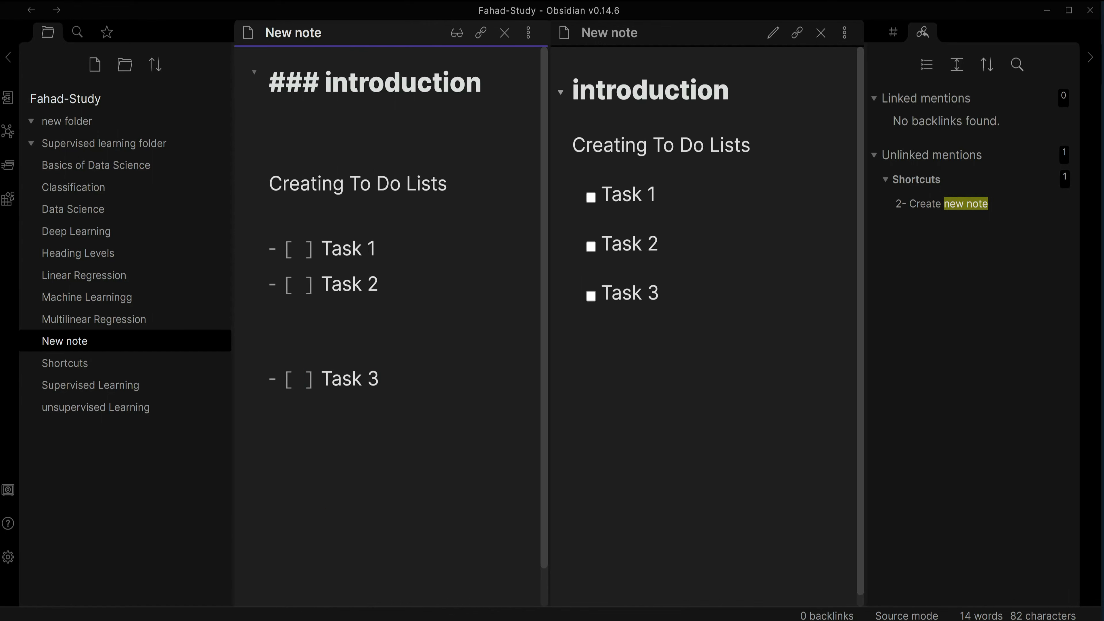
- Tick the Task 3 checkbox in the reading view
{"action": "left_click", "coordinate": [591, 296]}
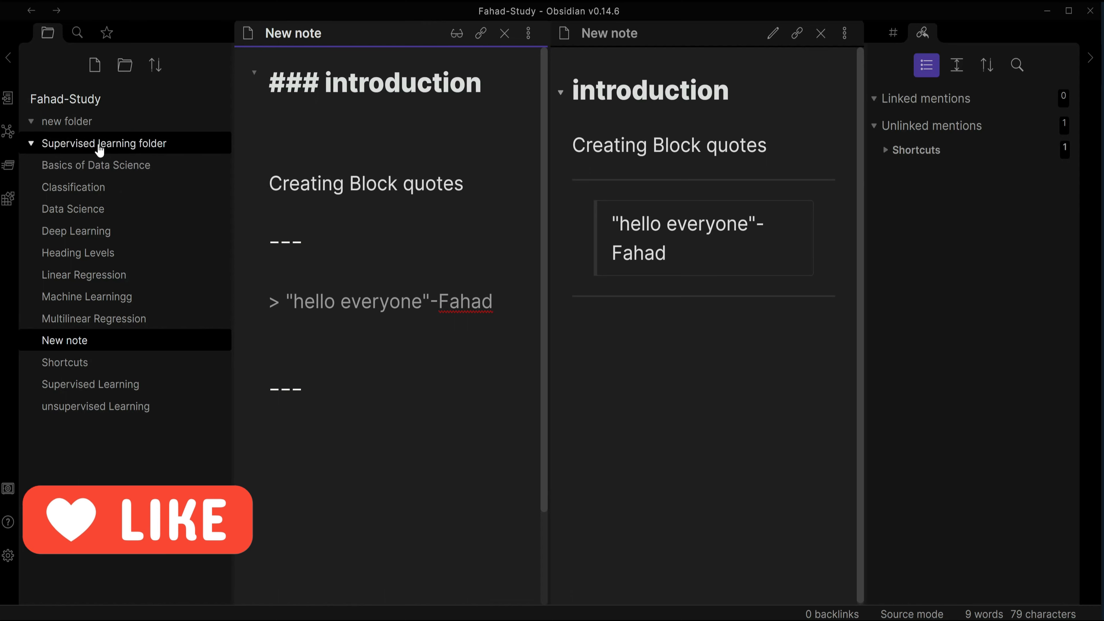
- Collapse the file explorer and backlinks sidebars to give the two note panes more room
{"action": "left_click", "coordinate": [7, 61]}
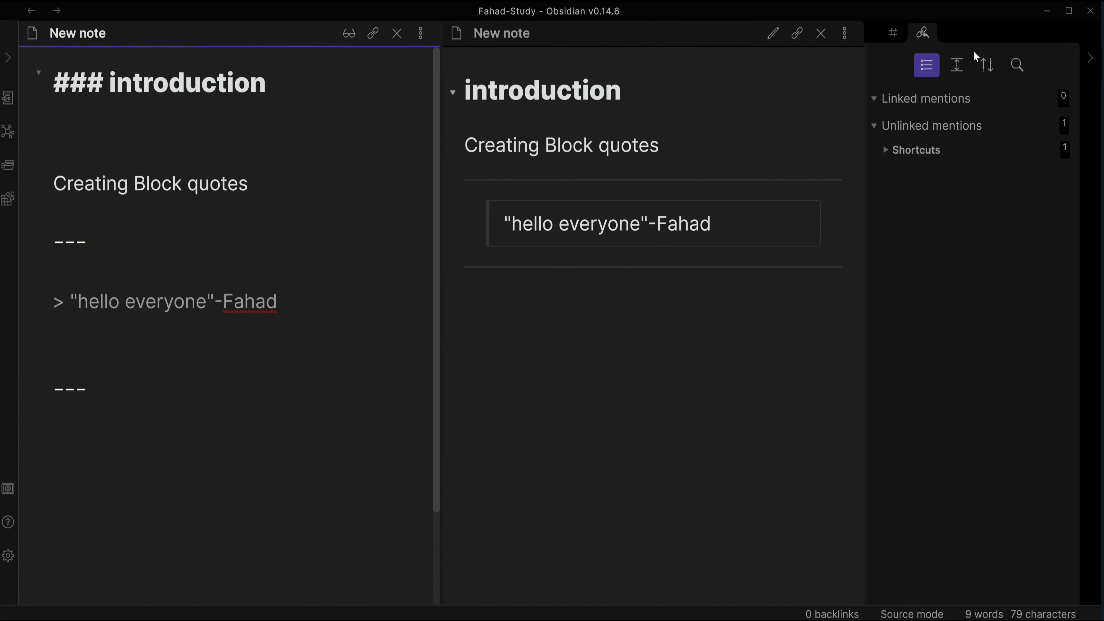
{"action": "left_click", "coordinate": [1089, 61]}
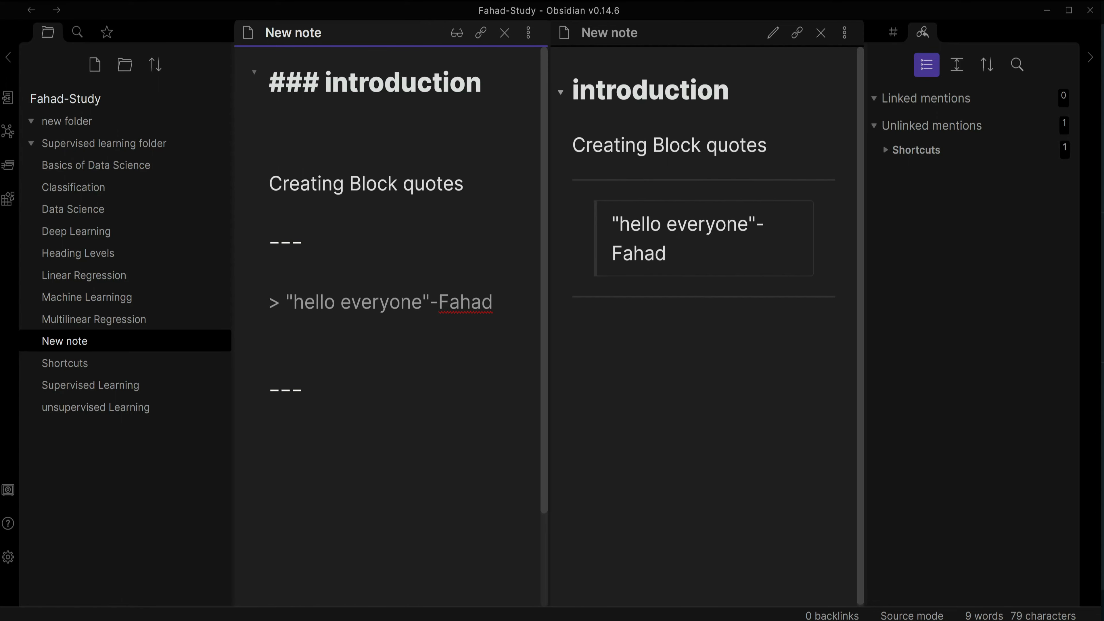
- Open the PDF export settings for New note and look through the available page sizes
{"action": "left_click", "coordinate": [845, 35]}
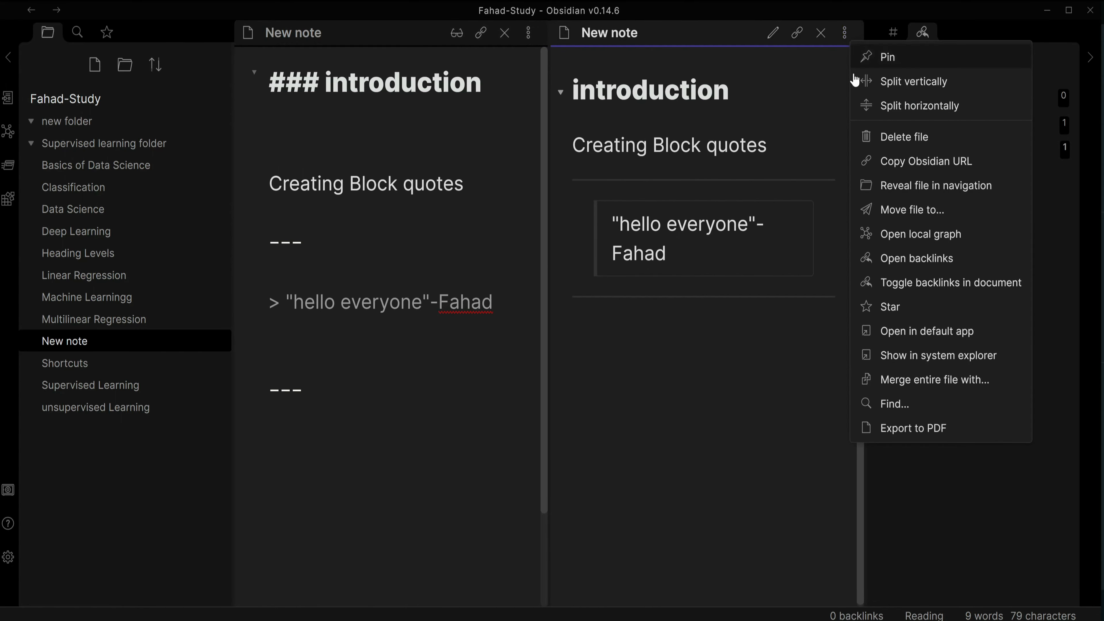
{"action": "left_click", "coordinate": [939, 430]}
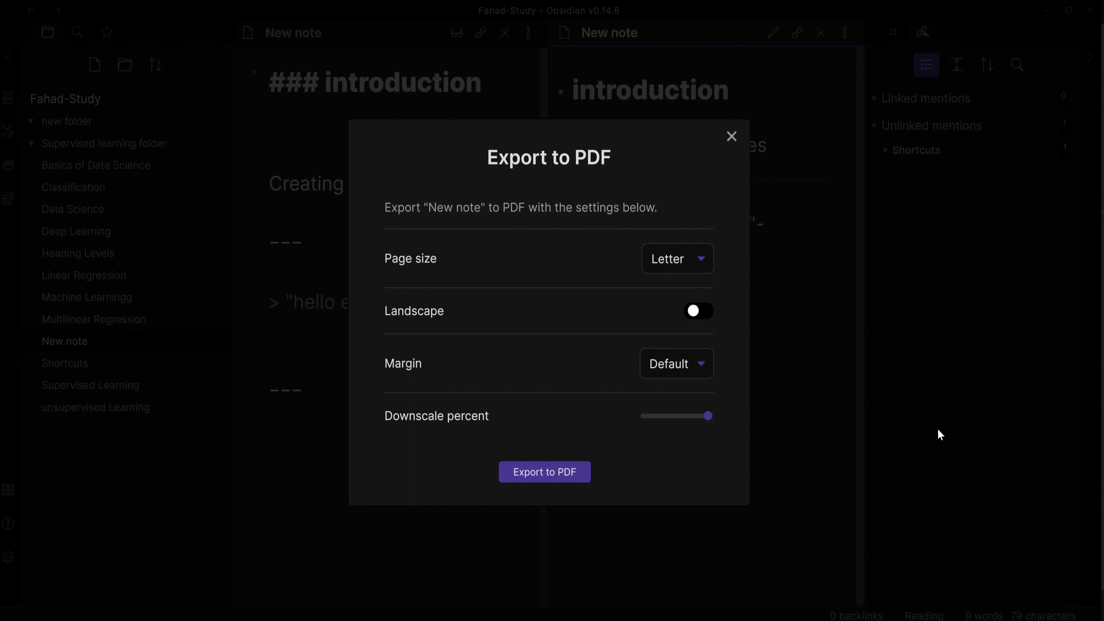
{"action": "left_click", "coordinate": [705, 273]}
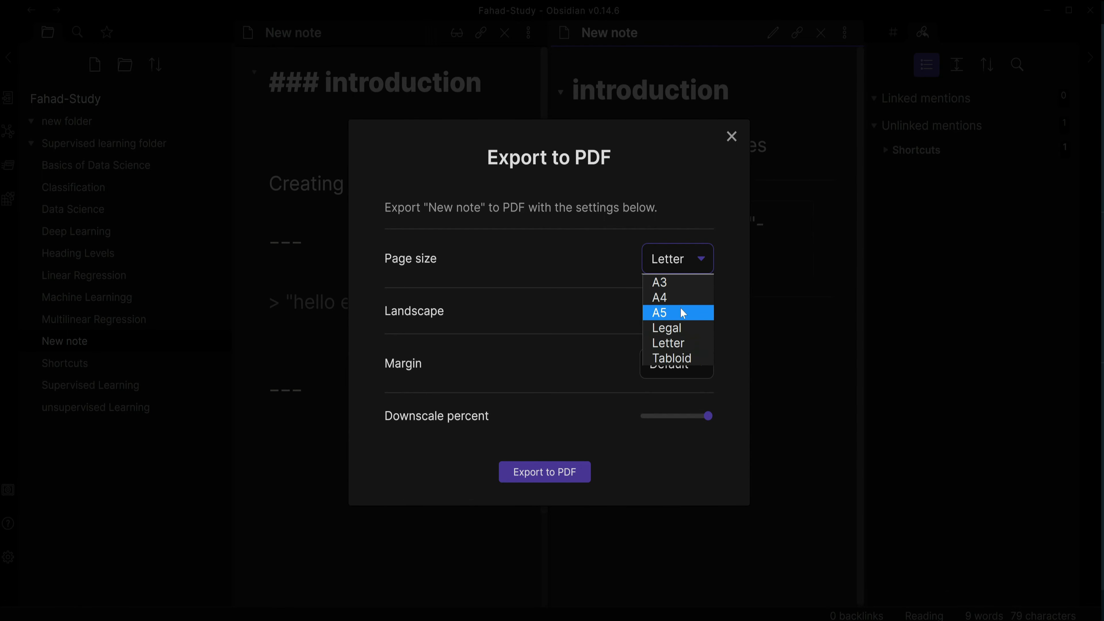
{"action": "left_click", "coordinate": [587, 276]}
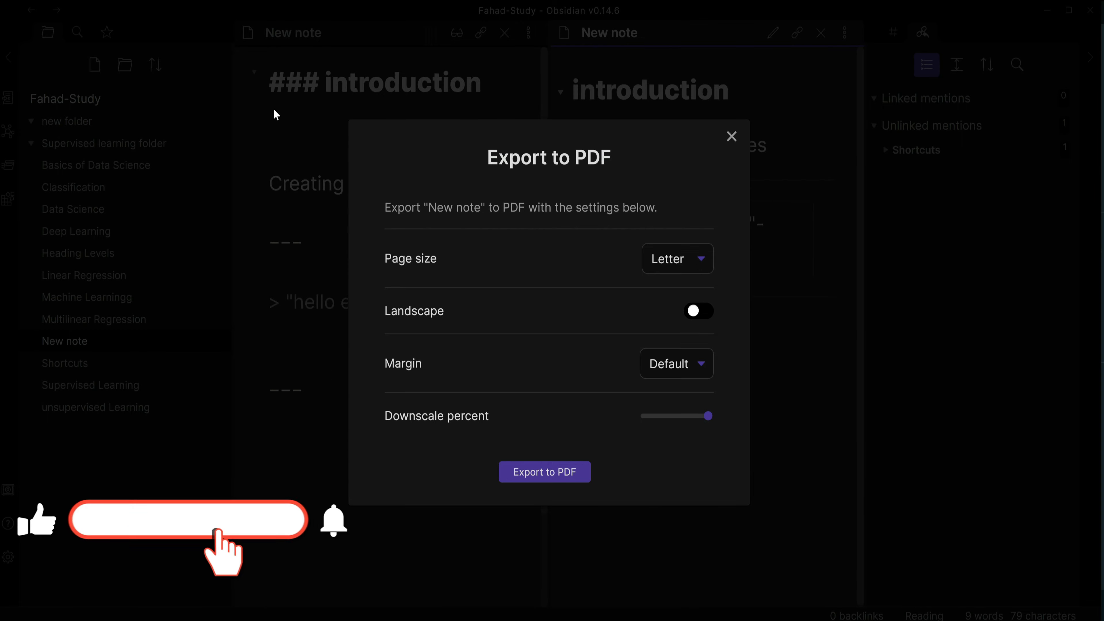
- Switch the landscape option on and back off, and look through the margin choices for the PDF export
{"action": "left_click", "coordinate": [697, 318]}
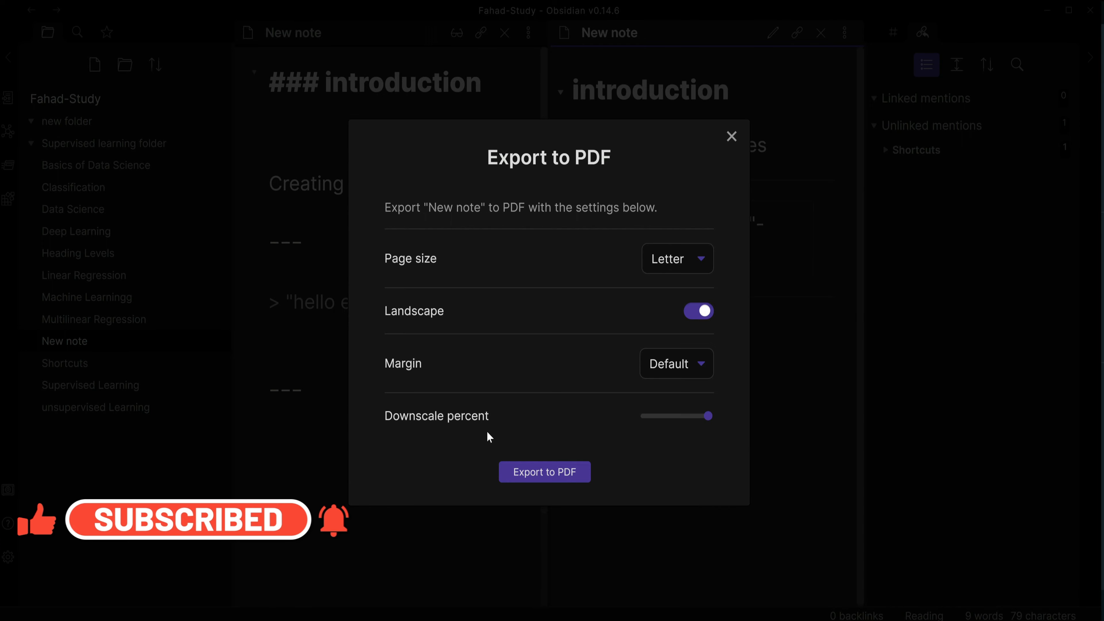
{"action": "left_click", "coordinate": [694, 316]}
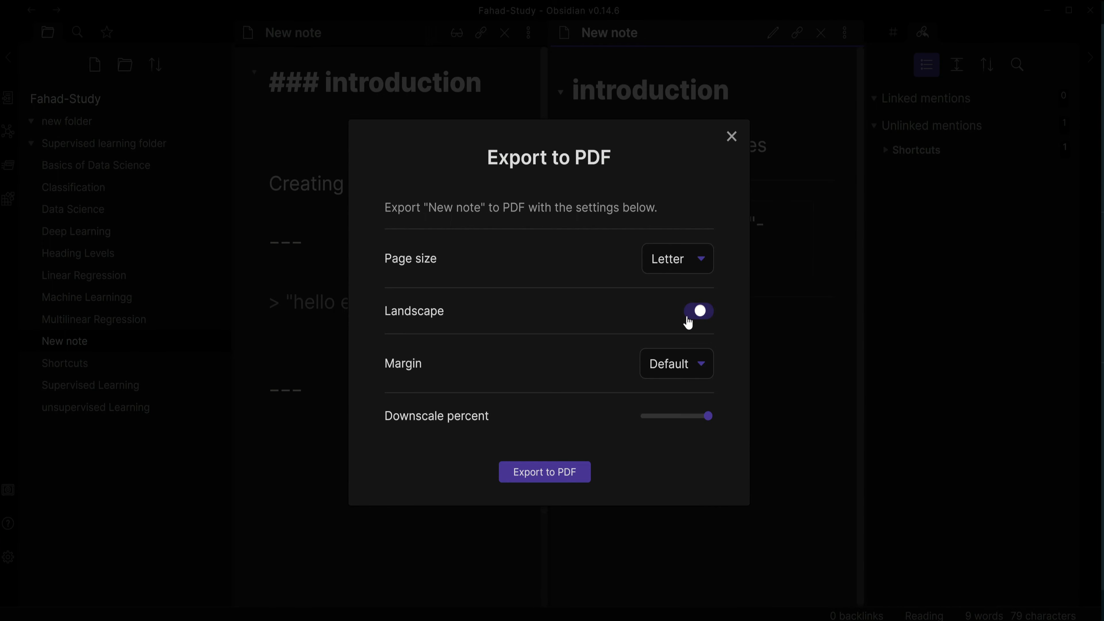
{"action": "left_click", "coordinate": [698, 374]}
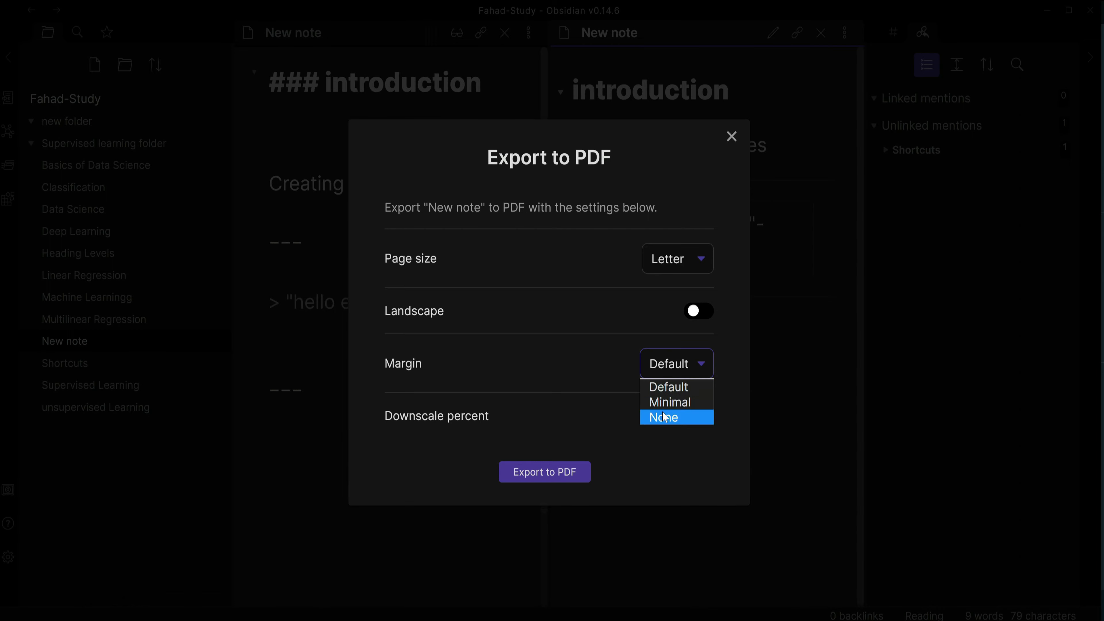
{"action": "left_click", "coordinate": [539, 359]}
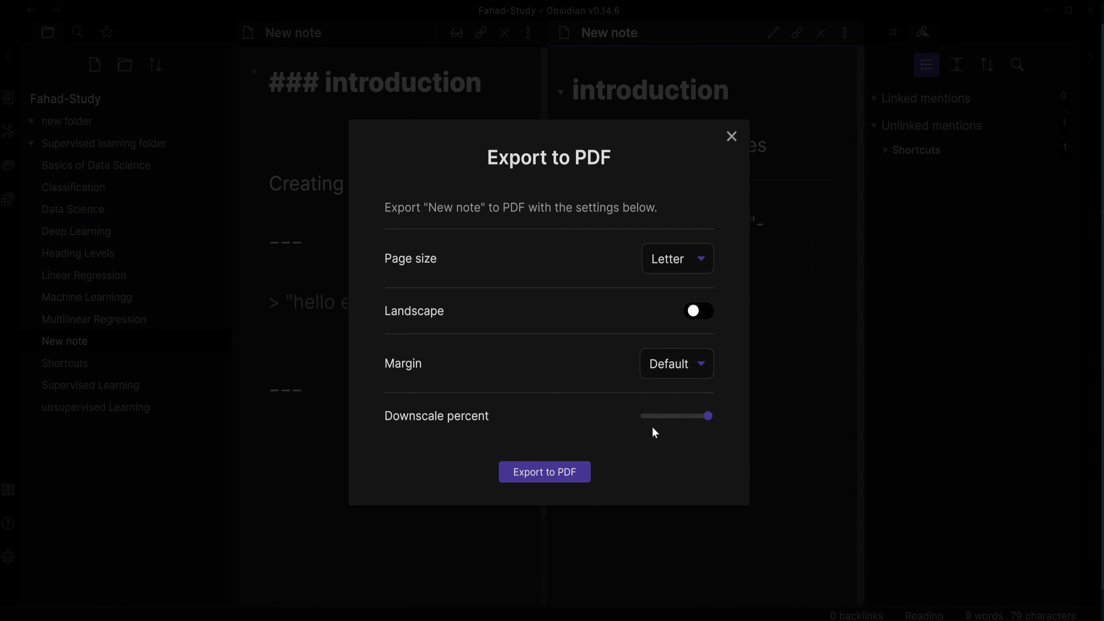
- Export New note as a PDF and save it under the file name Note1
{"action": "mouse_move", "coordinate": [709, 418]}
{"action": "left_click", "coordinate": [545, 472]}
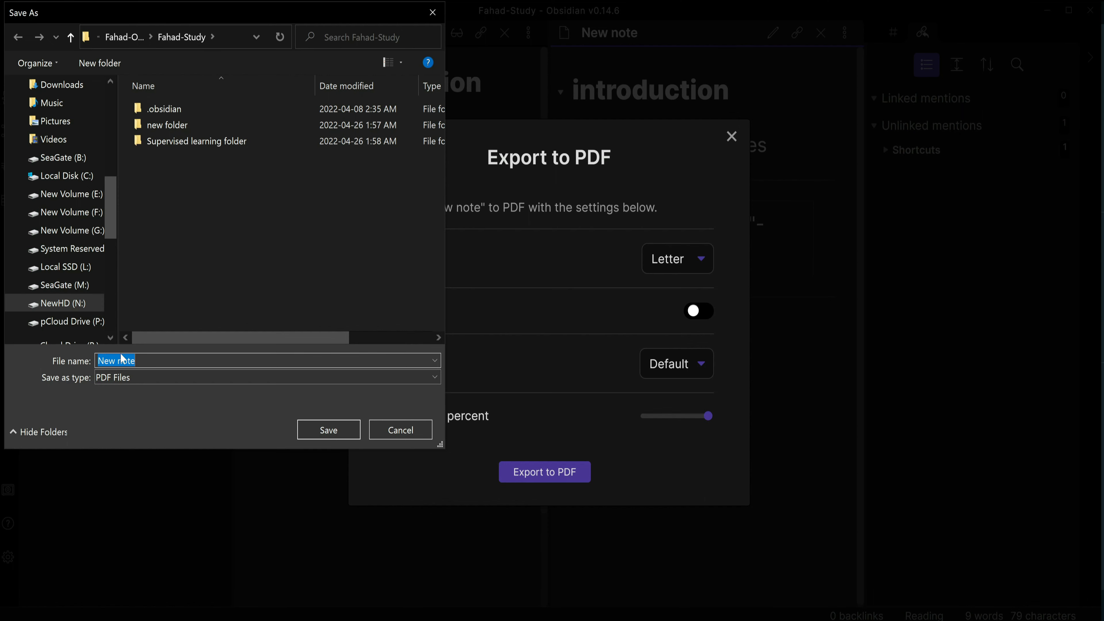
{"action": "left_click_drag", "start_coordinate": [136, 361], "coordinate": [89, 364]}
{"action": "type", "text": "Note"}
{"action": "left_click", "coordinate": [331, 432]}
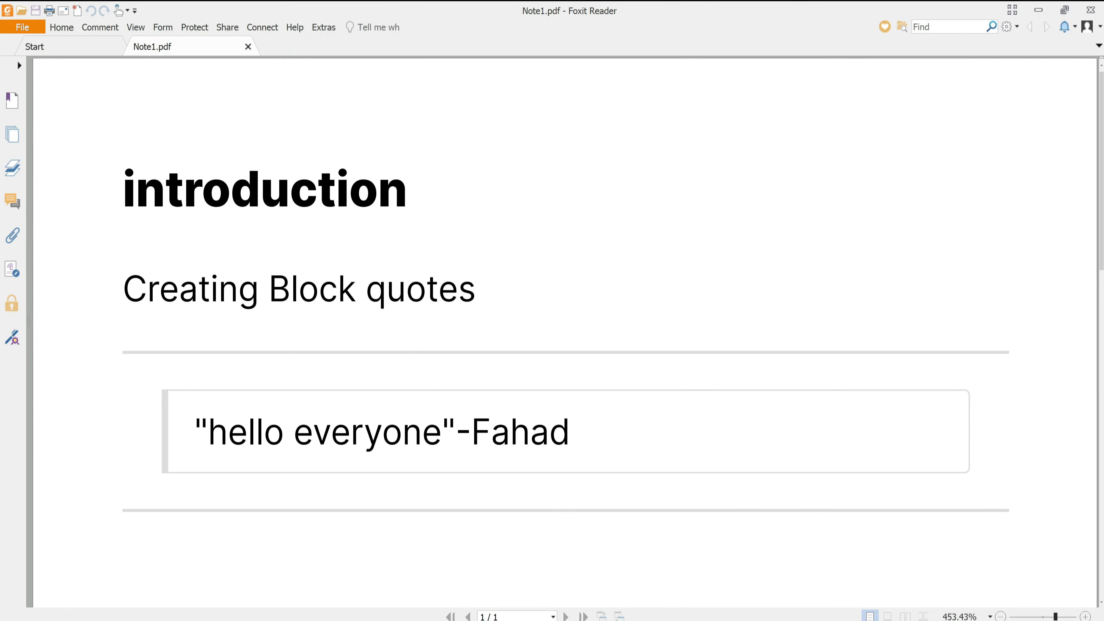
- Examine the exported Note1 PDF in Foxit Reader at different zoom levels
{"action": "scroll", "coordinate": [445, 424], "scroll_direction": "up", "scroll_amount": 3}
{"action": "scroll", "coordinate": [445, 424], "scroll_direction": "down", "scroll_amount": 1}
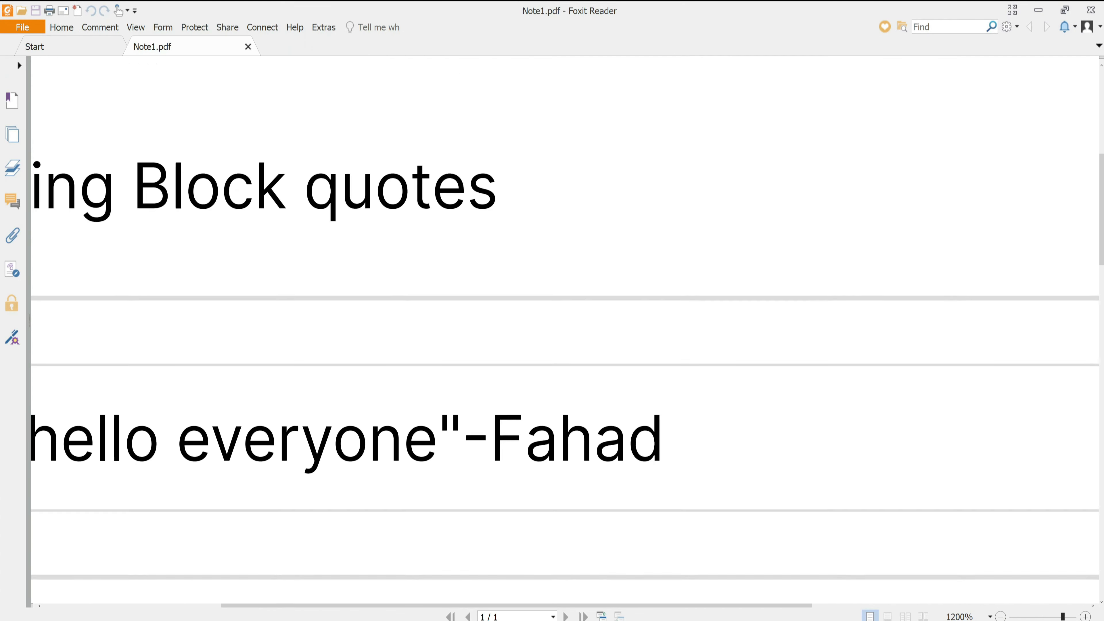
{"action": "scroll", "coordinate": [445, 424], "scroll_direction": "down", "scroll_amount": 5}
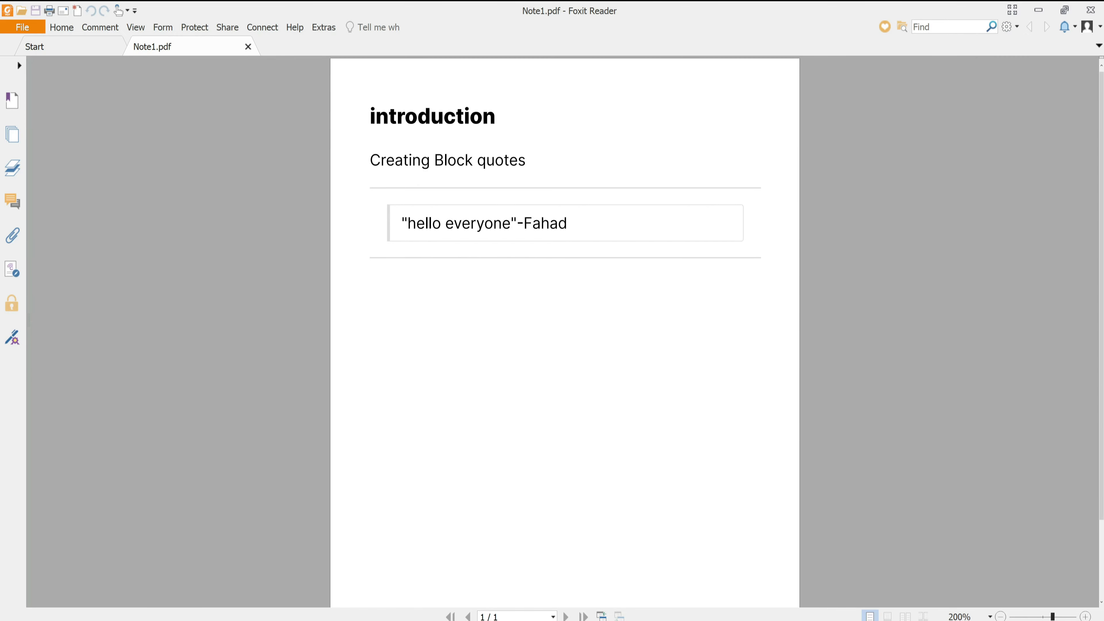
{"action": "scroll", "coordinate": [446, 426], "scroll_direction": "down", "scroll_amount": 1}
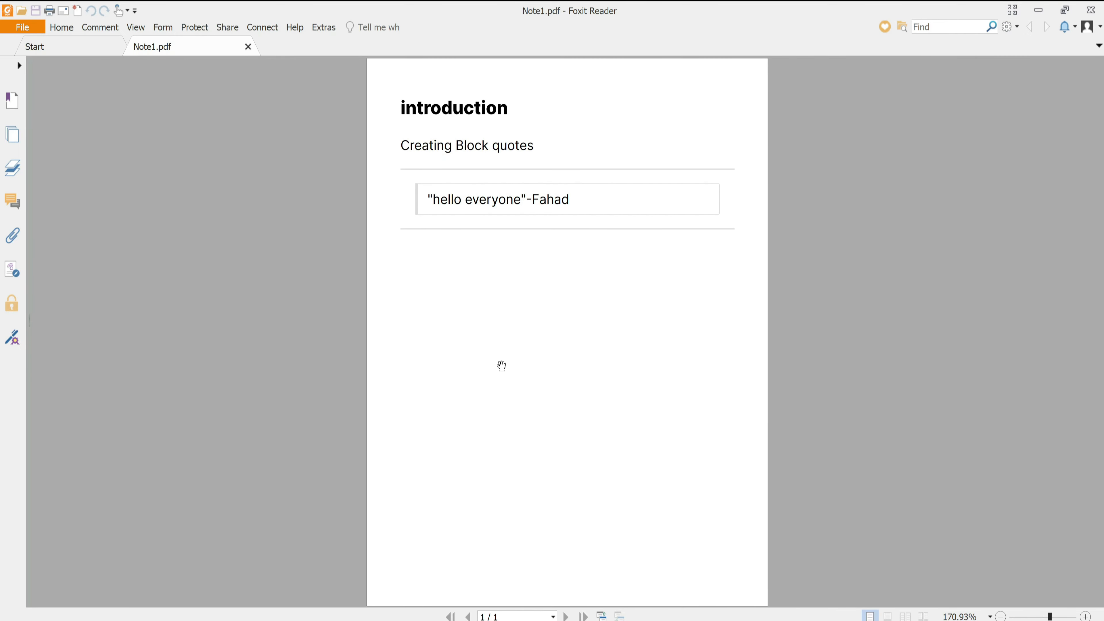
{"action": "scroll", "coordinate": [505, 333], "scroll_direction": "up", "scroll_amount": 3}
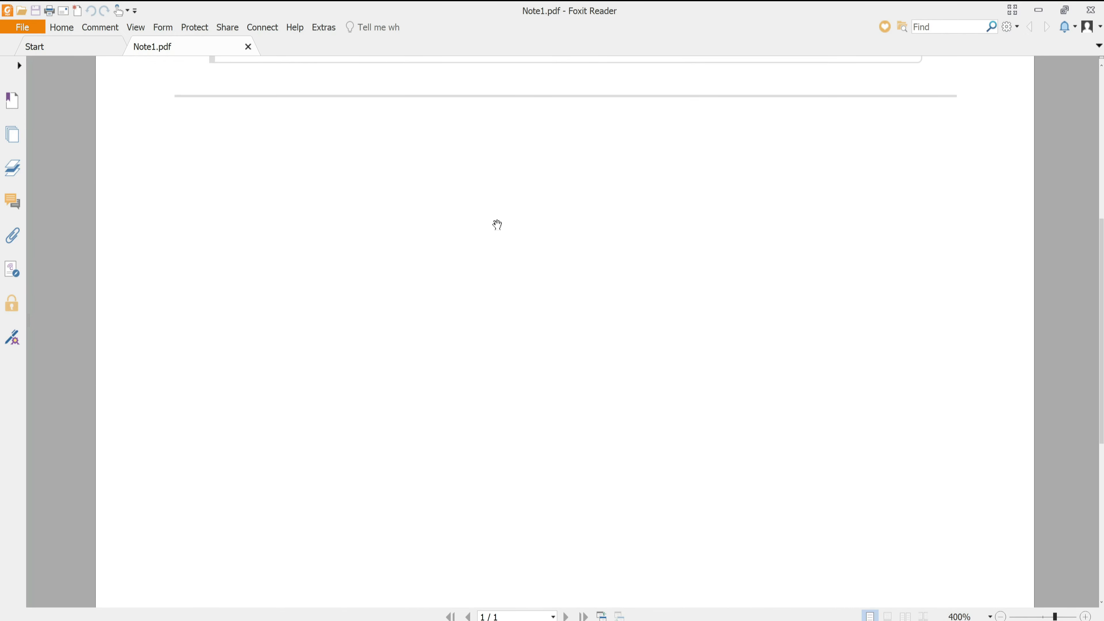
{"action": "left_click_drag", "start_coordinate": [496, 225], "coordinate": [524, 611]}
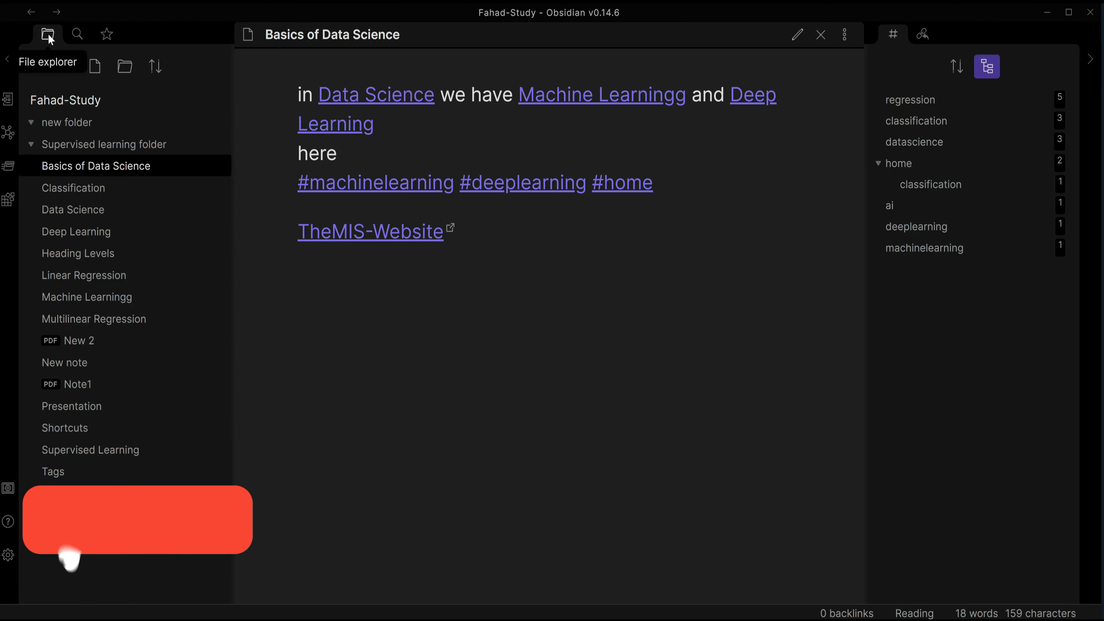
- Open Obsidian's graph view and examine the links between the Basics of Data Science, Machine Learningg and Supervised Learning notes
{"action": "left_click", "coordinate": [14, 138]}
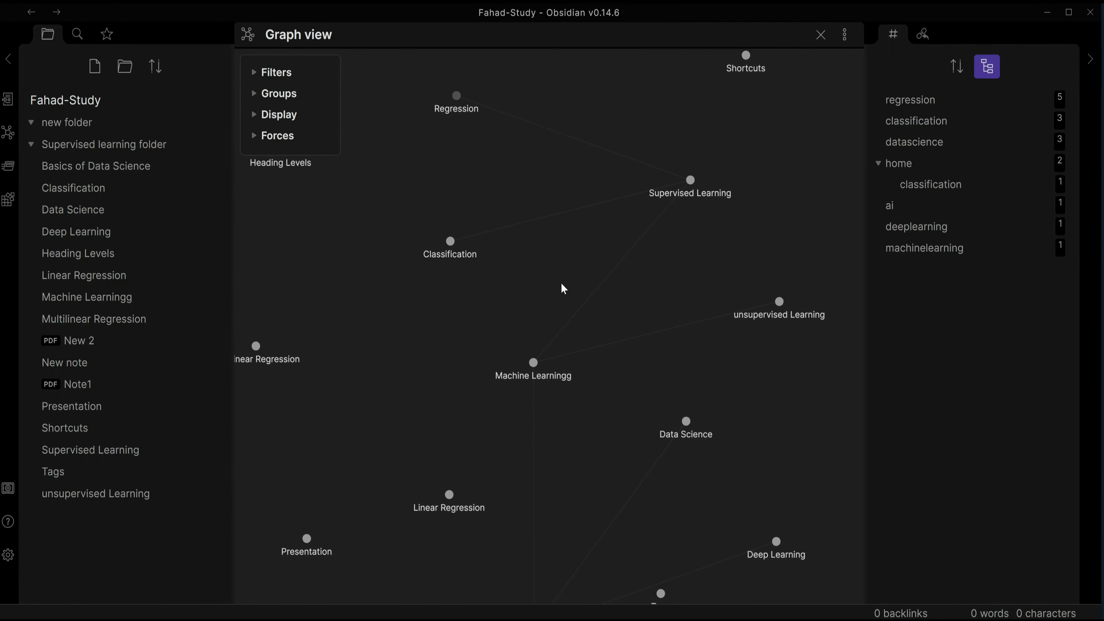
{"action": "scroll", "coordinate": [560, 287], "scroll_direction": "down", "scroll_amount": 5}
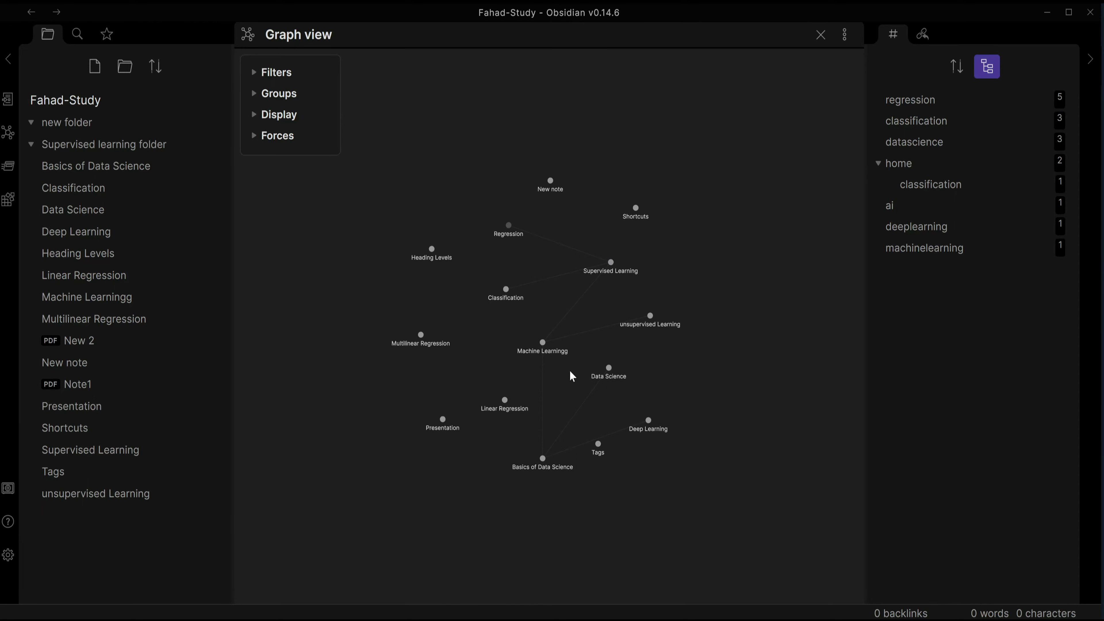
{"action": "scroll", "coordinate": [570, 373], "scroll_direction": "up", "scroll_amount": 5}
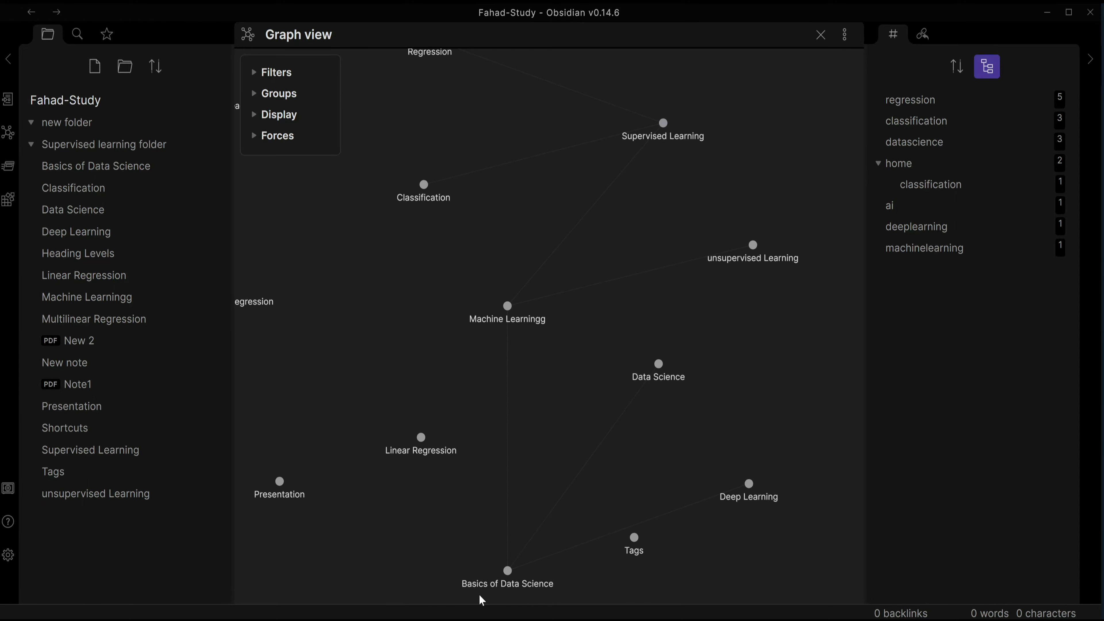
{"action": "left_click_drag", "start_coordinate": [510, 547], "coordinate": [493, 344]}
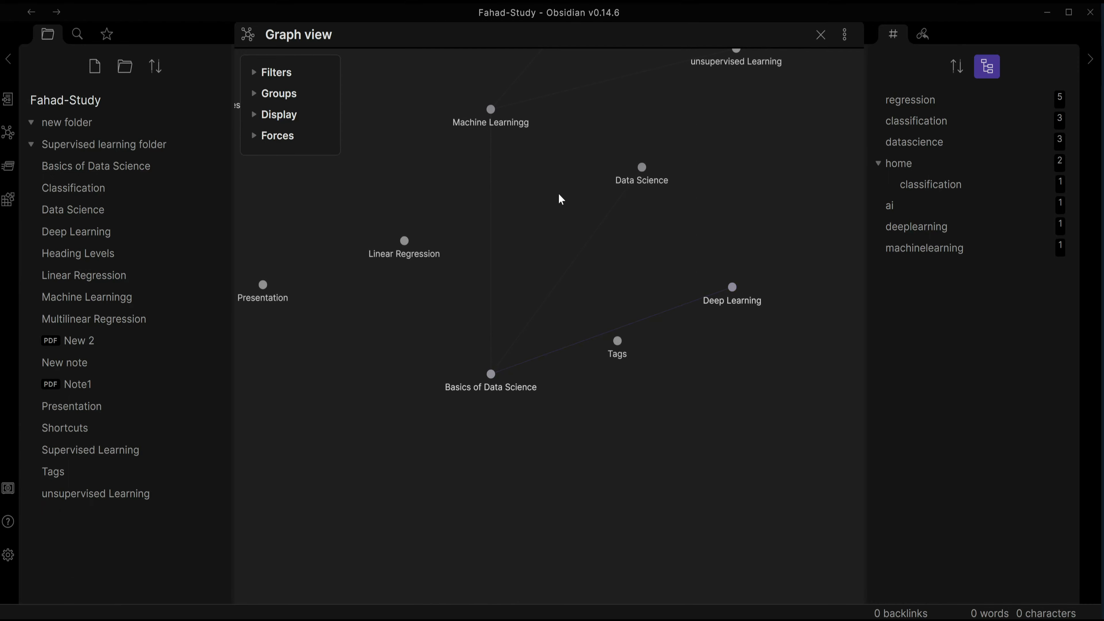
{"action": "left_click_drag", "start_coordinate": [562, 197], "coordinate": [513, 394]}
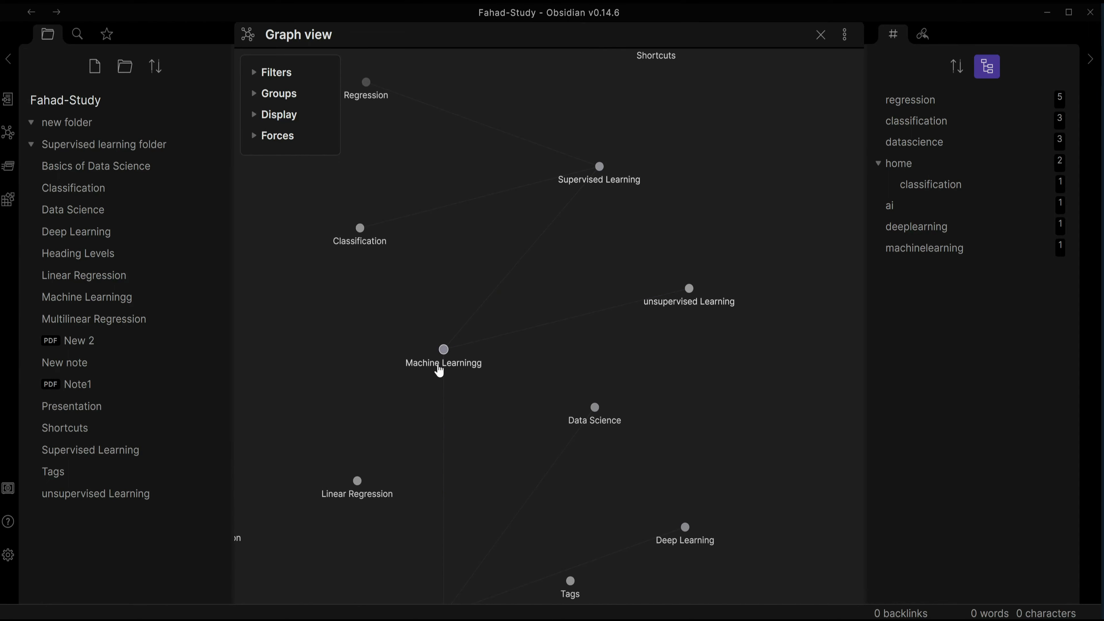
{"action": "left_click_drag", "start_coordinate": [427, 401], "coordinate": [425, 330]}
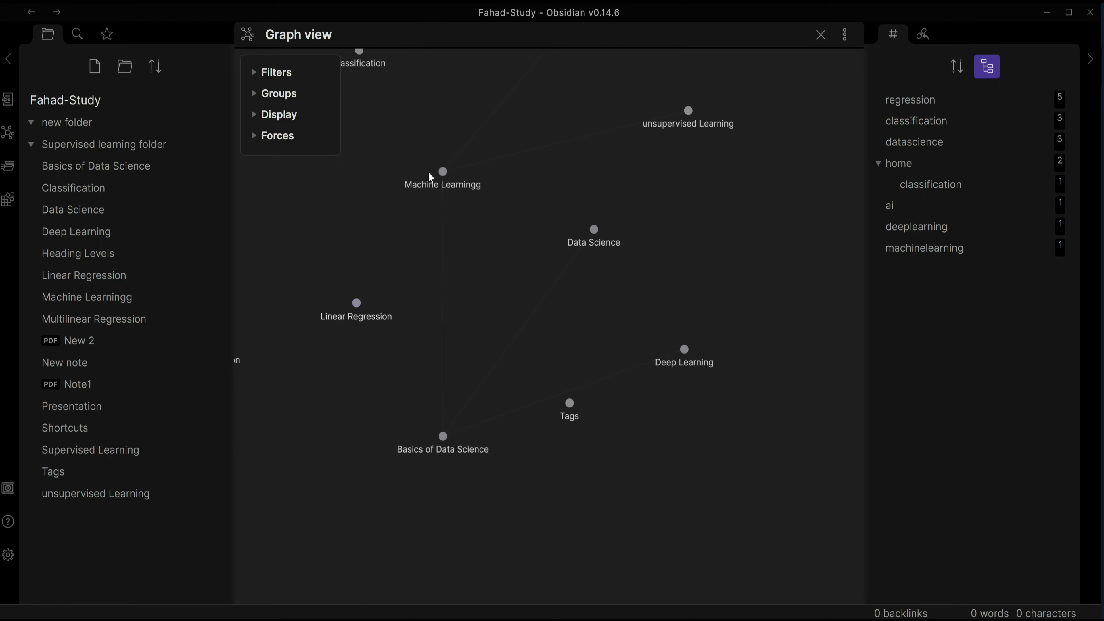
{"action": "left_click_drag", "start_coordinate": [455, 209], "coordinate": [462, 326]}
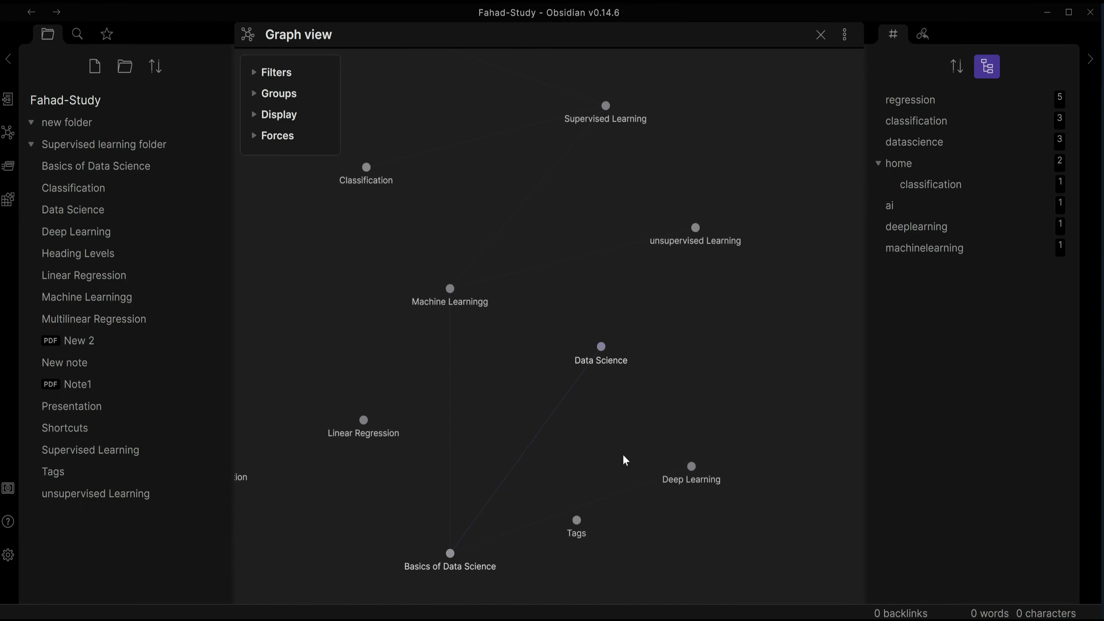
- Open the Basics of Data Science note in reading view and preview its linked notes
{"action": "left_click", "coordinate": [111, 170]}
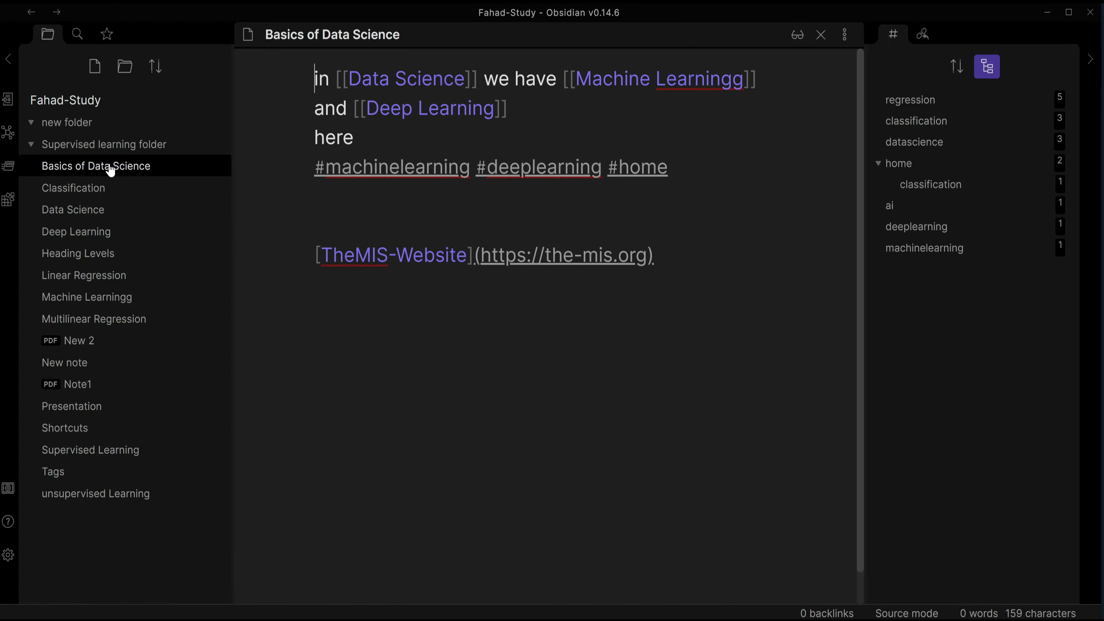
{"action": "left_click", "coordinate": [797, 34]}
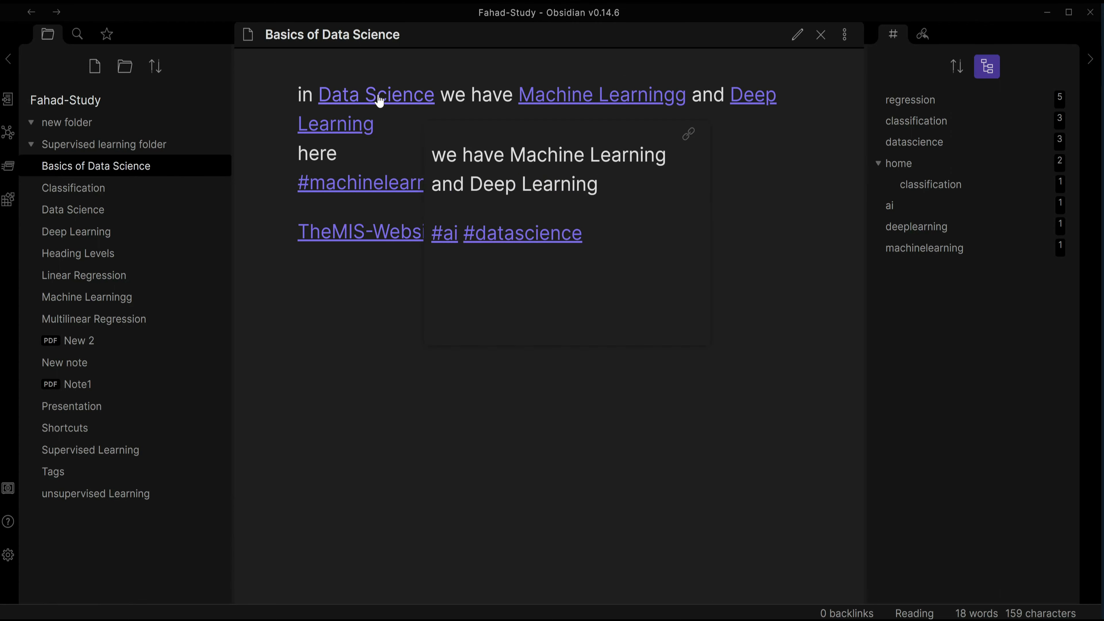
{"action": "mouse_move", "coordinate": [596, 105]}
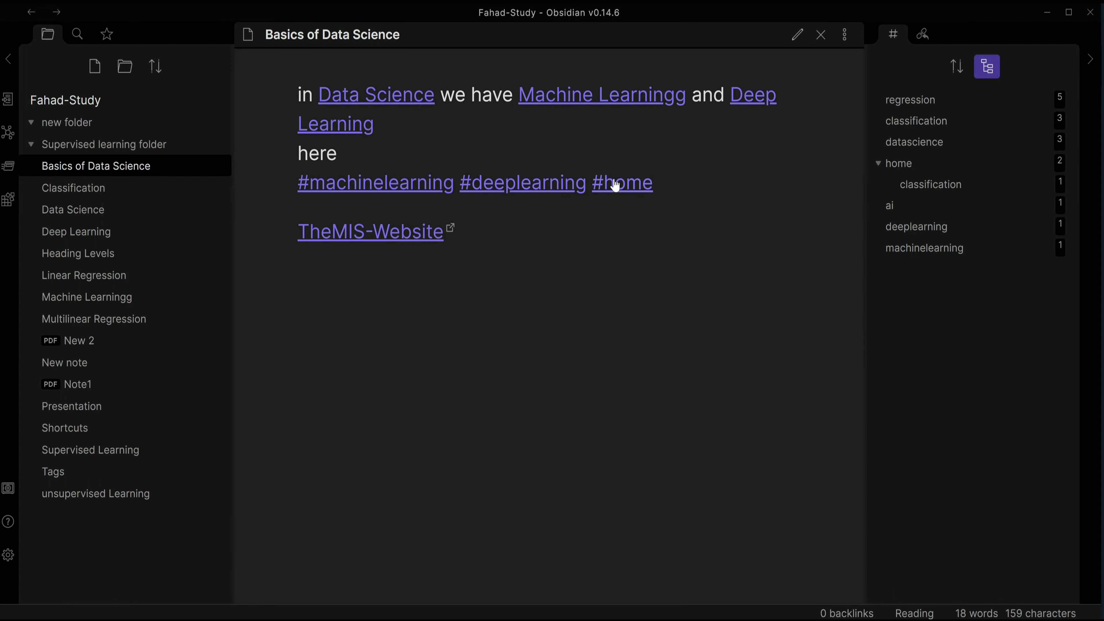
{"action": "mouse_move", "coordinate": [388, 105]}
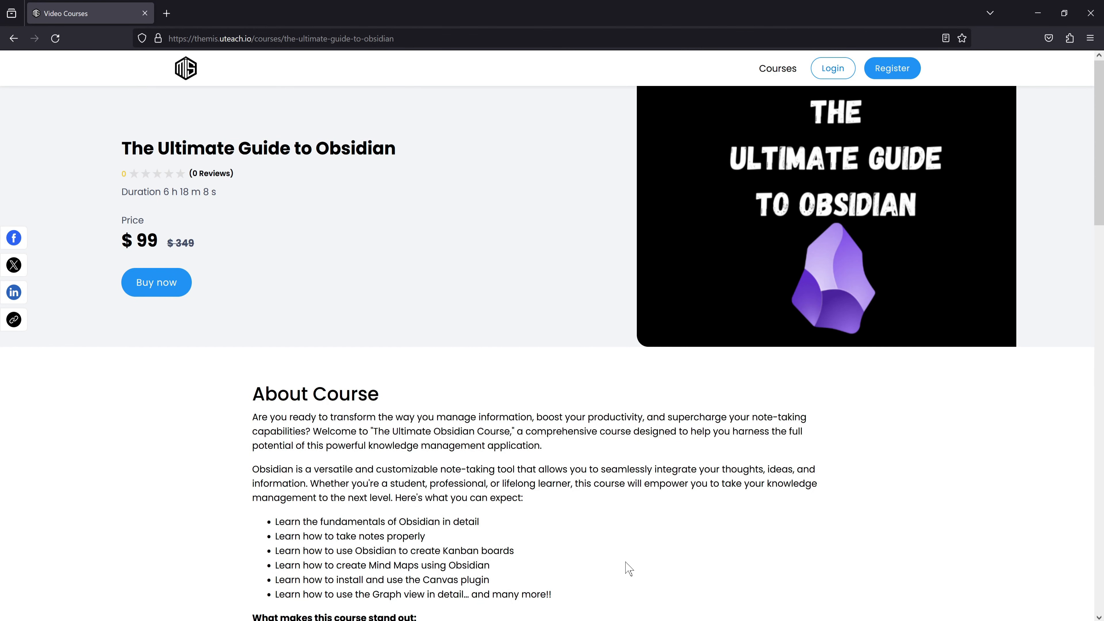
- Go through the title, duration and price of The Ultimate Guide to Obsidian course page in the browser by highlighting them
{"action": "left_click_drag", "start_coordinate": [112, 160], "coordinate": [400, 152]}
{"action": "left_click", "coordinate": [313, 245]}
{"action": "left_click_drag", "start_coordinate": [163, 191], "coordinate": [222, 195]}
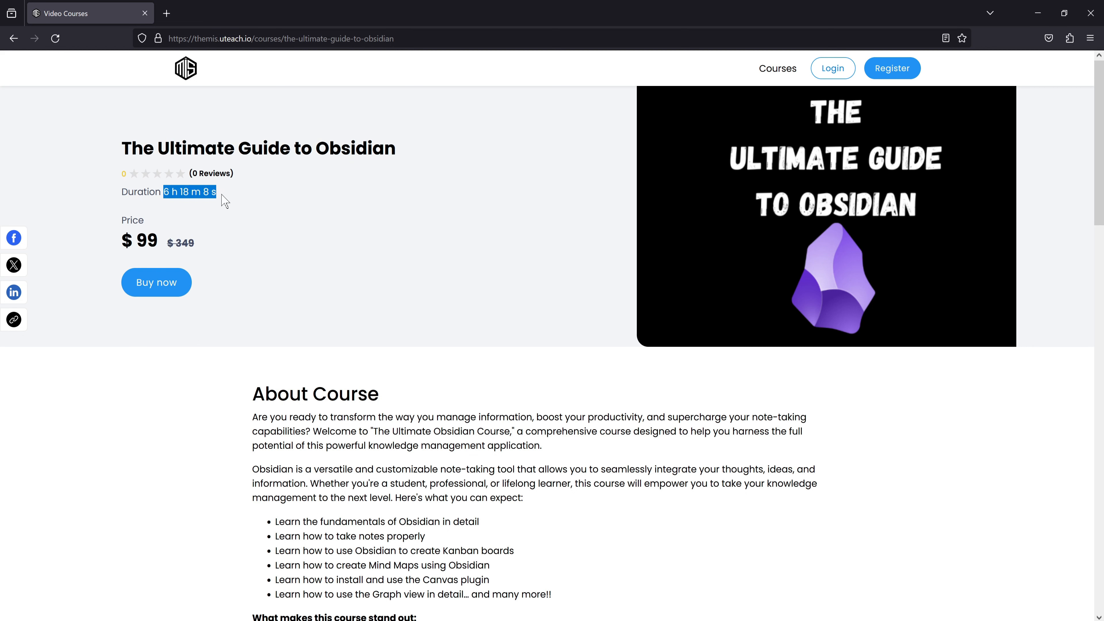
{"action": "left_click", "coordinate": [231, 282]}
{"action": "left_click_drag", "start_coordinate": [197, 243], "coordinate": [159, 244]}
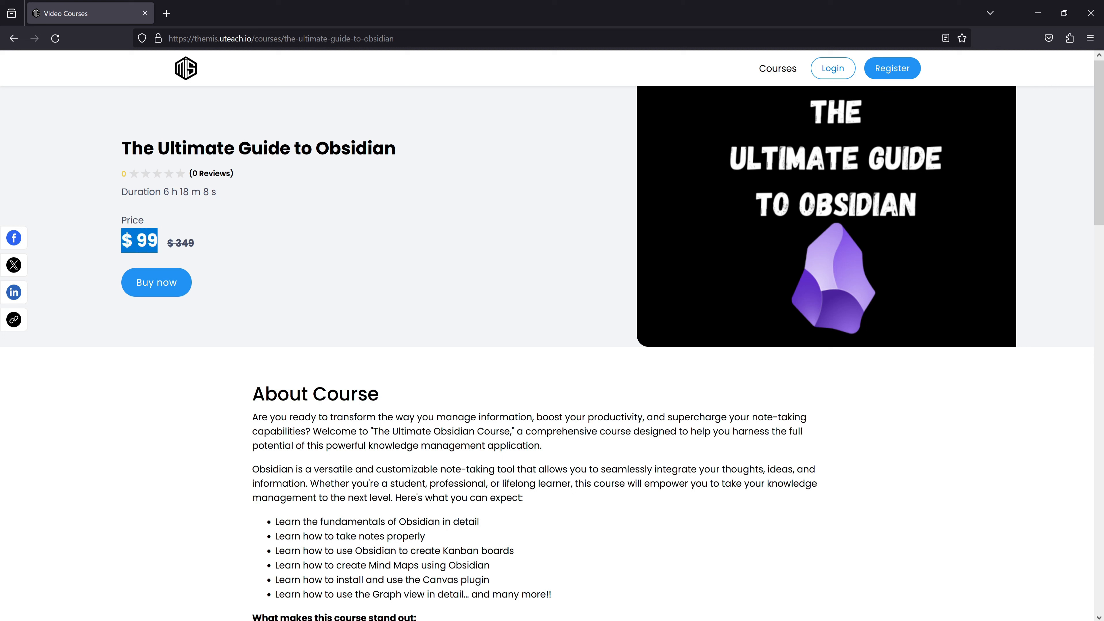
{"action": "left_click", "coordinate": [144, 337]}
- Start buying the course, switch from the login form to the sign-up form, and dismiss it unfilled
{"action": "left_click", "coordinate": [161, 287]}
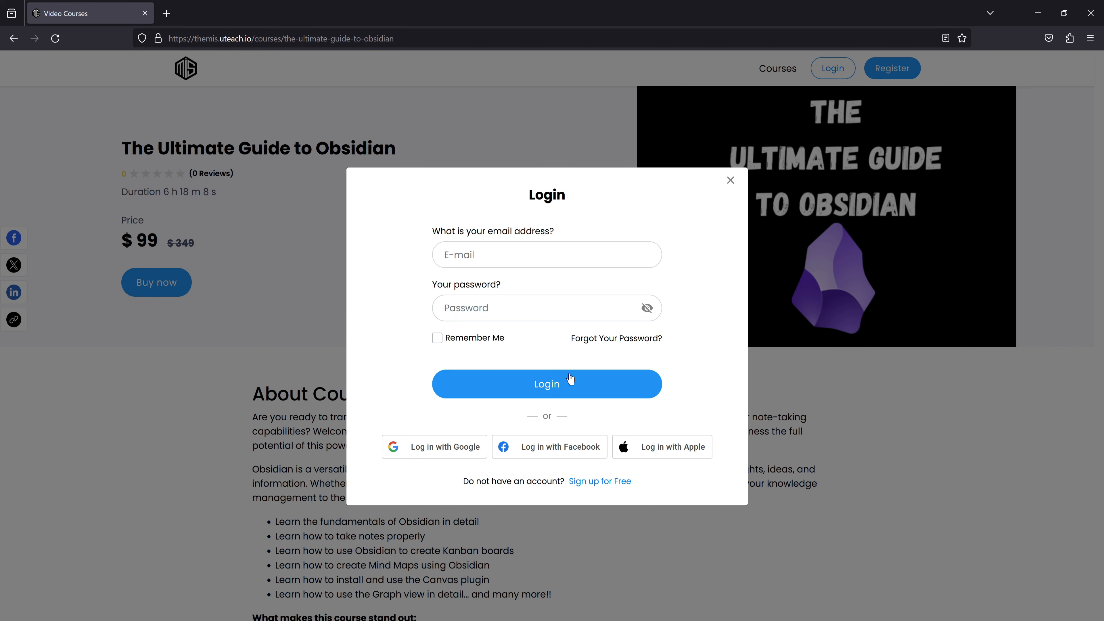
{"action": "left_click", "coordinate": [592, 483]}
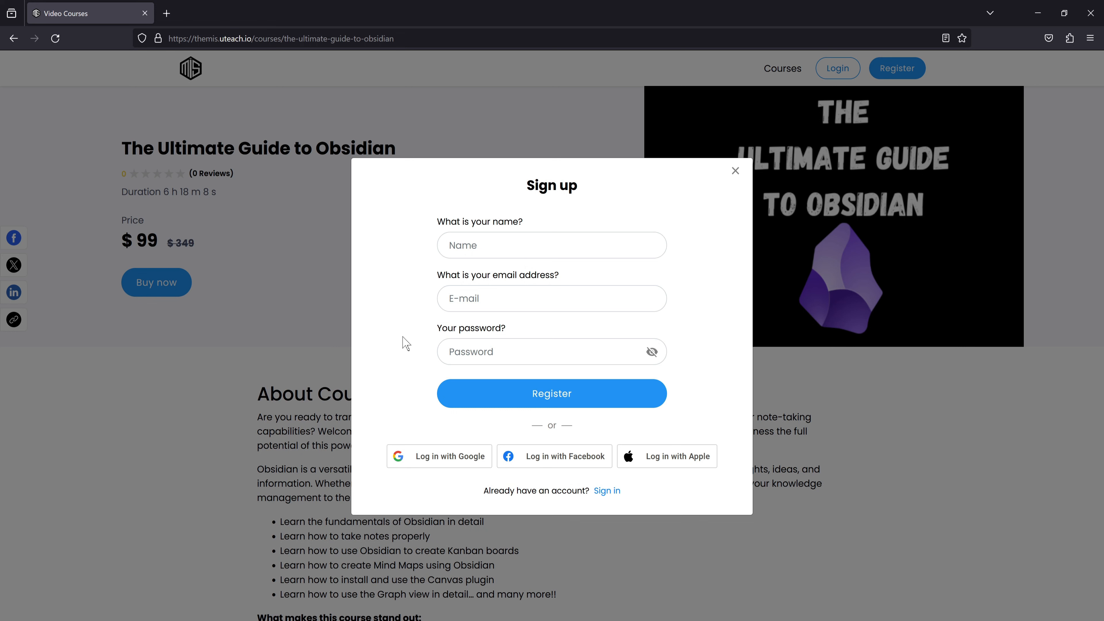
{"action": "left_click", "coordinate": [222, 337]}
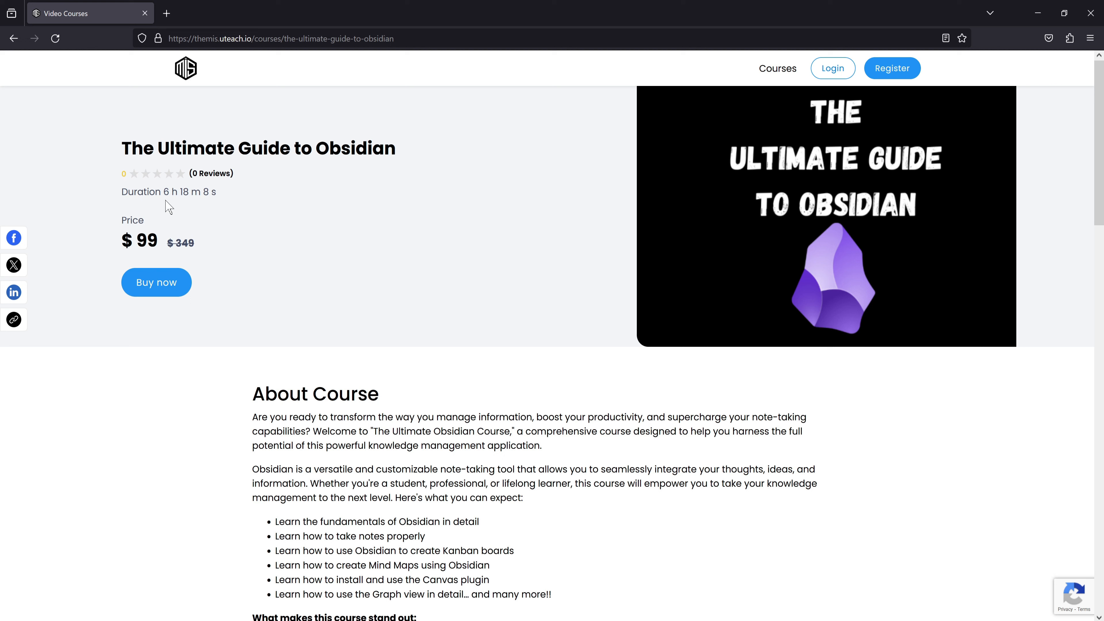
- Highlight the course duration and the current price once more, clearing the selection at the end
{"action": "left_click_drag", "start_coordinate": [161, 192], "coordinate": [222, 205]}
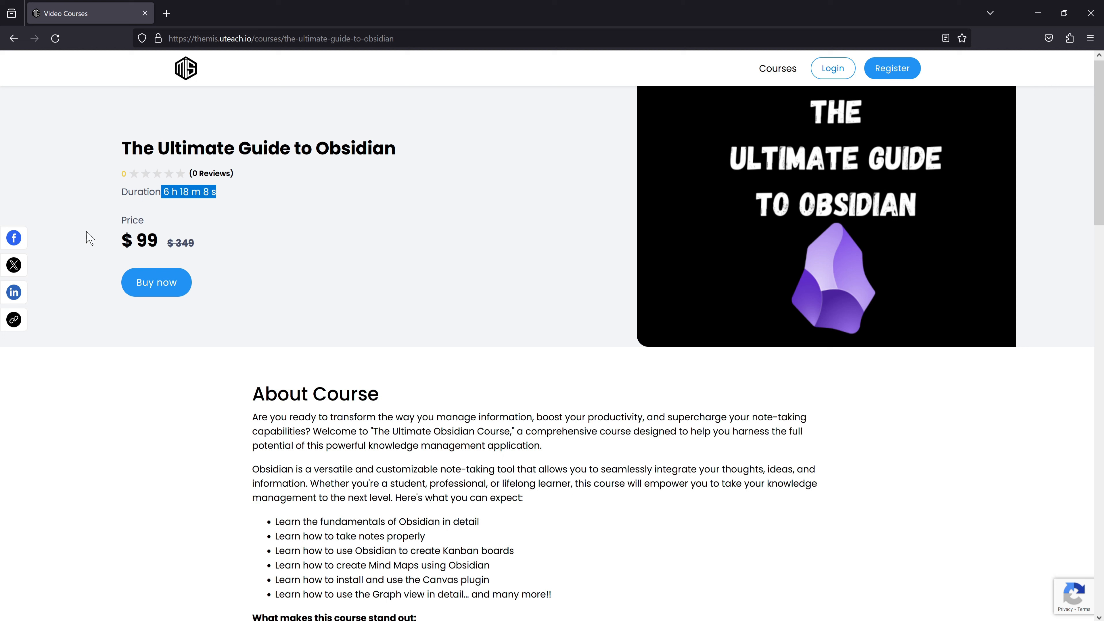
{"action": "left_click", "coordinate": [108, 259]}
{"action": "left_click_drag", "start_coordinate": [121, 241], "coordinate": [158, 242]}
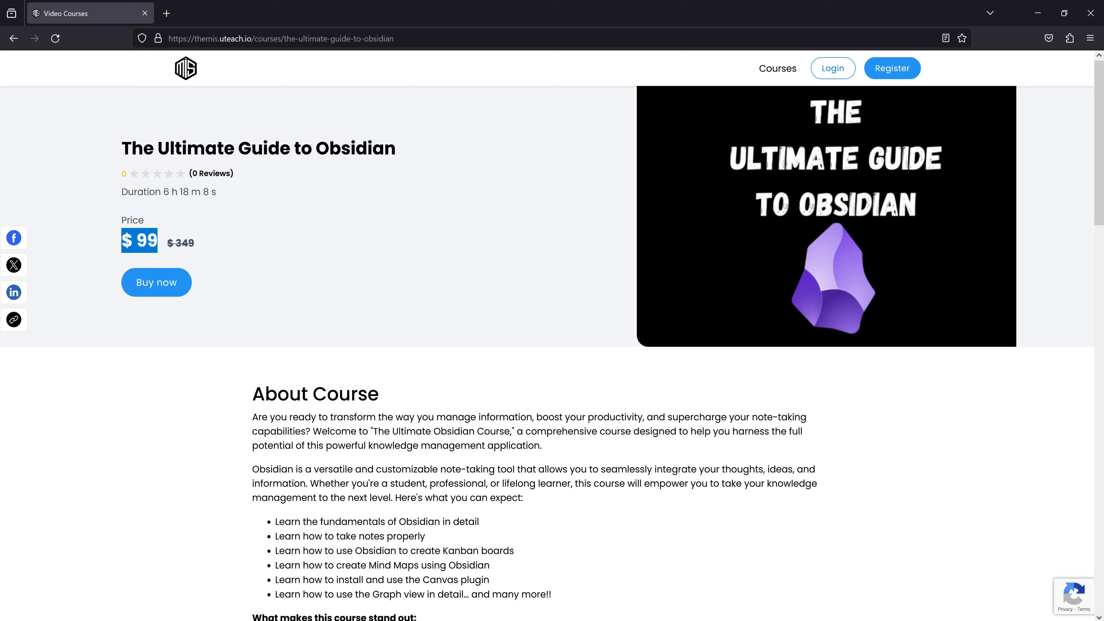
{"action": "left_click", "coordinate": [280, 262]}
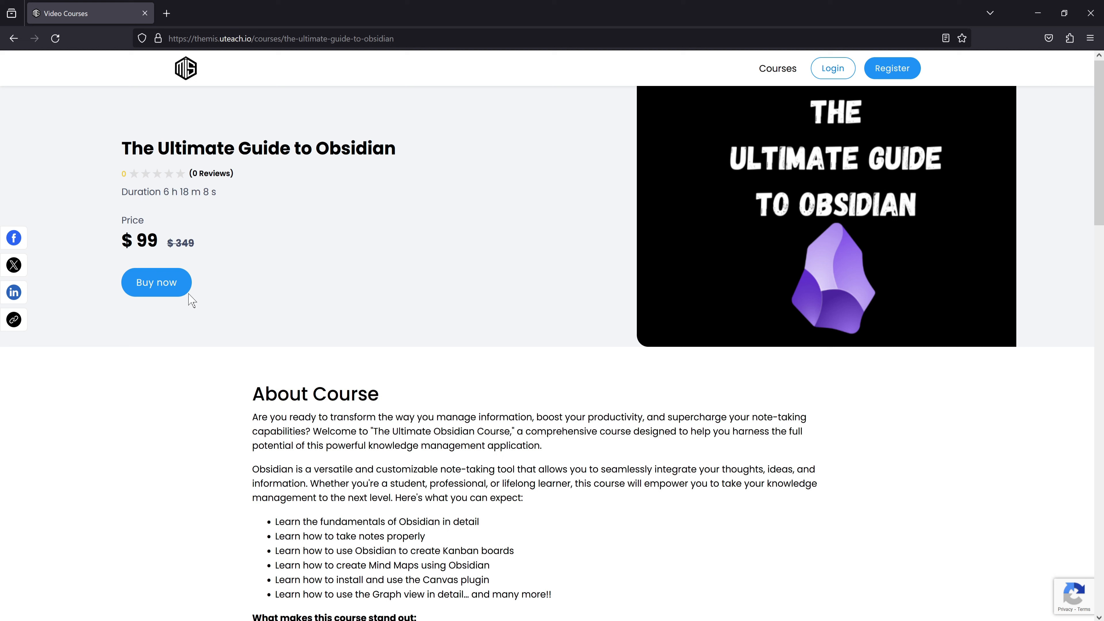